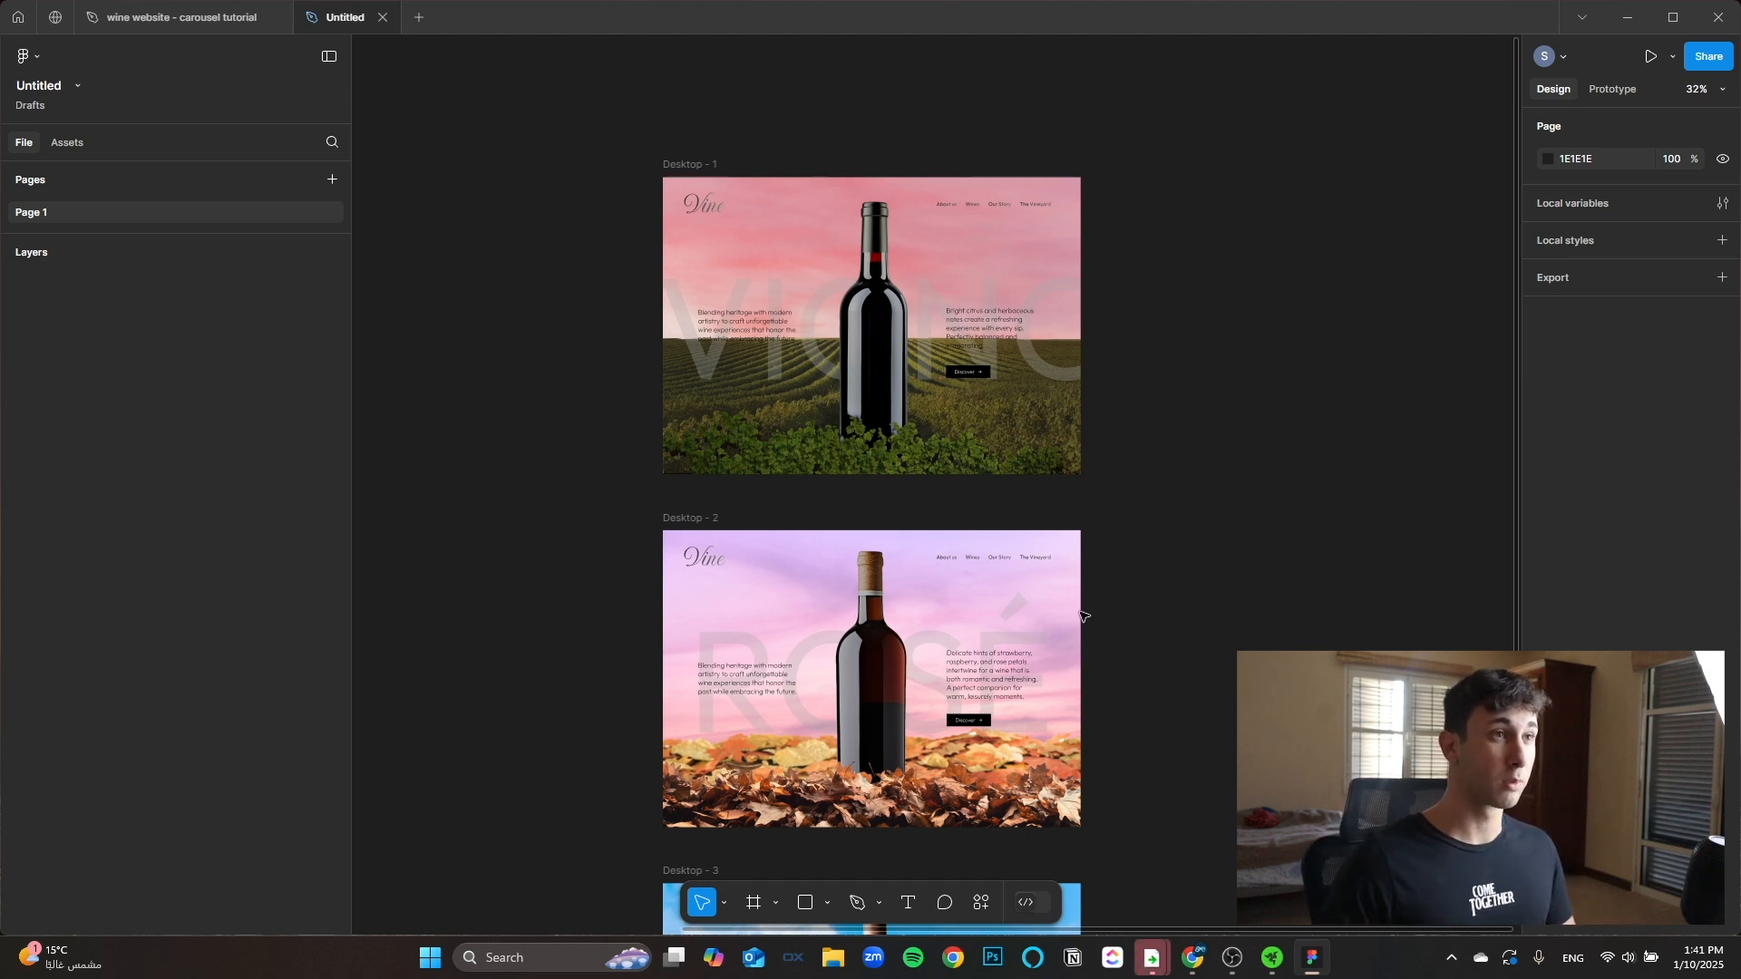
Step: Examine the three wine hero frames, Desktop - 1 to Desktop - 3, comparing their bottles, background words and foreground images
{"action": "left_click_drag", "start_coordinate": [1127, 486], "coordinate": [1182, 391]}
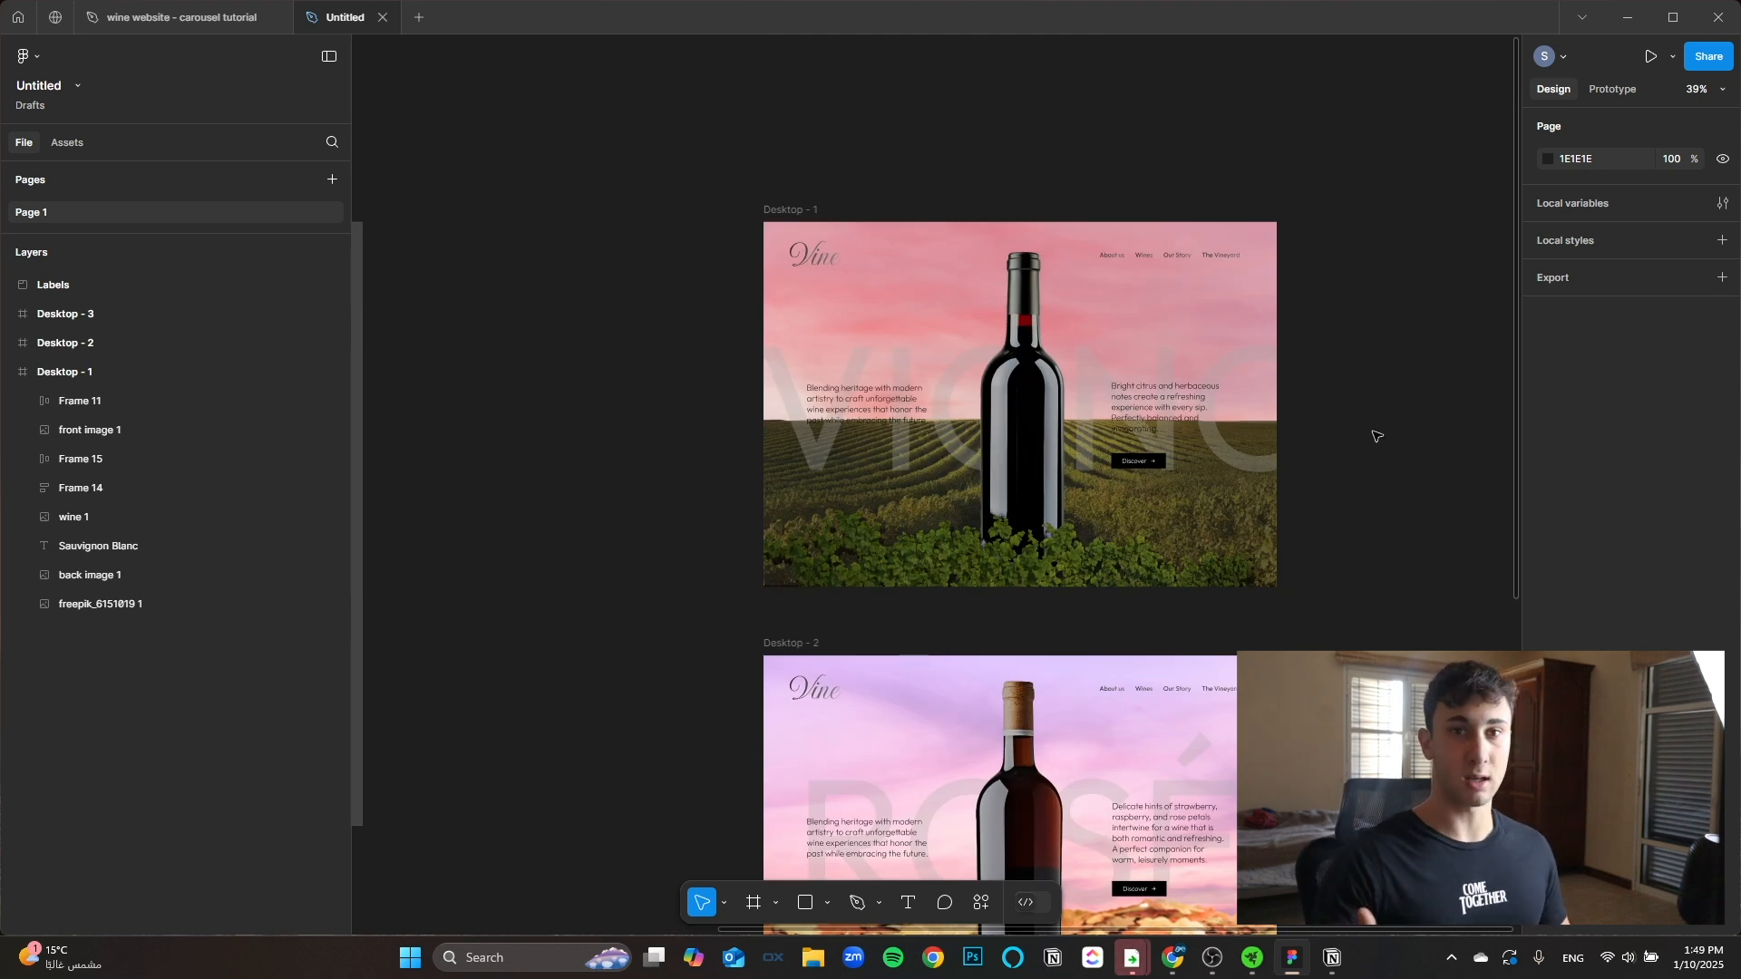
{"action": "scroll", "coordinate": [1158, 377], "scroll_direction": "down", "scroll_amount": 3}
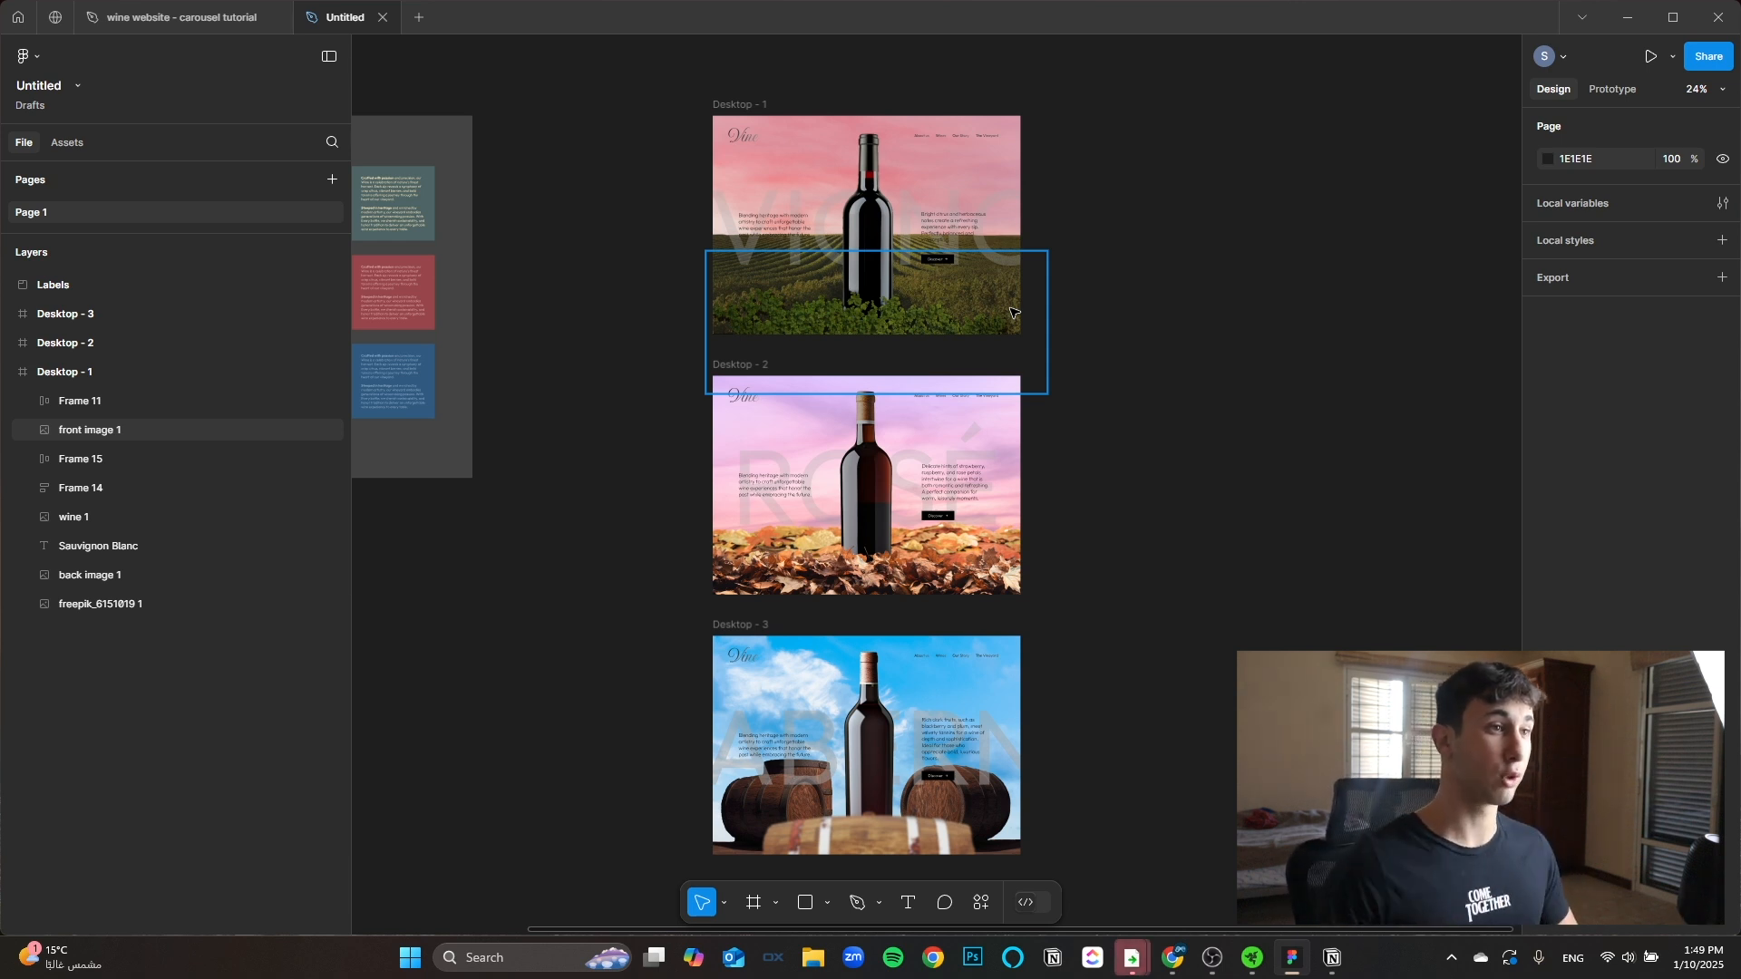
{"action": "scroll", "coordinate": [870, 381], "scroll_direction": "up", "scroll_amount": 5}
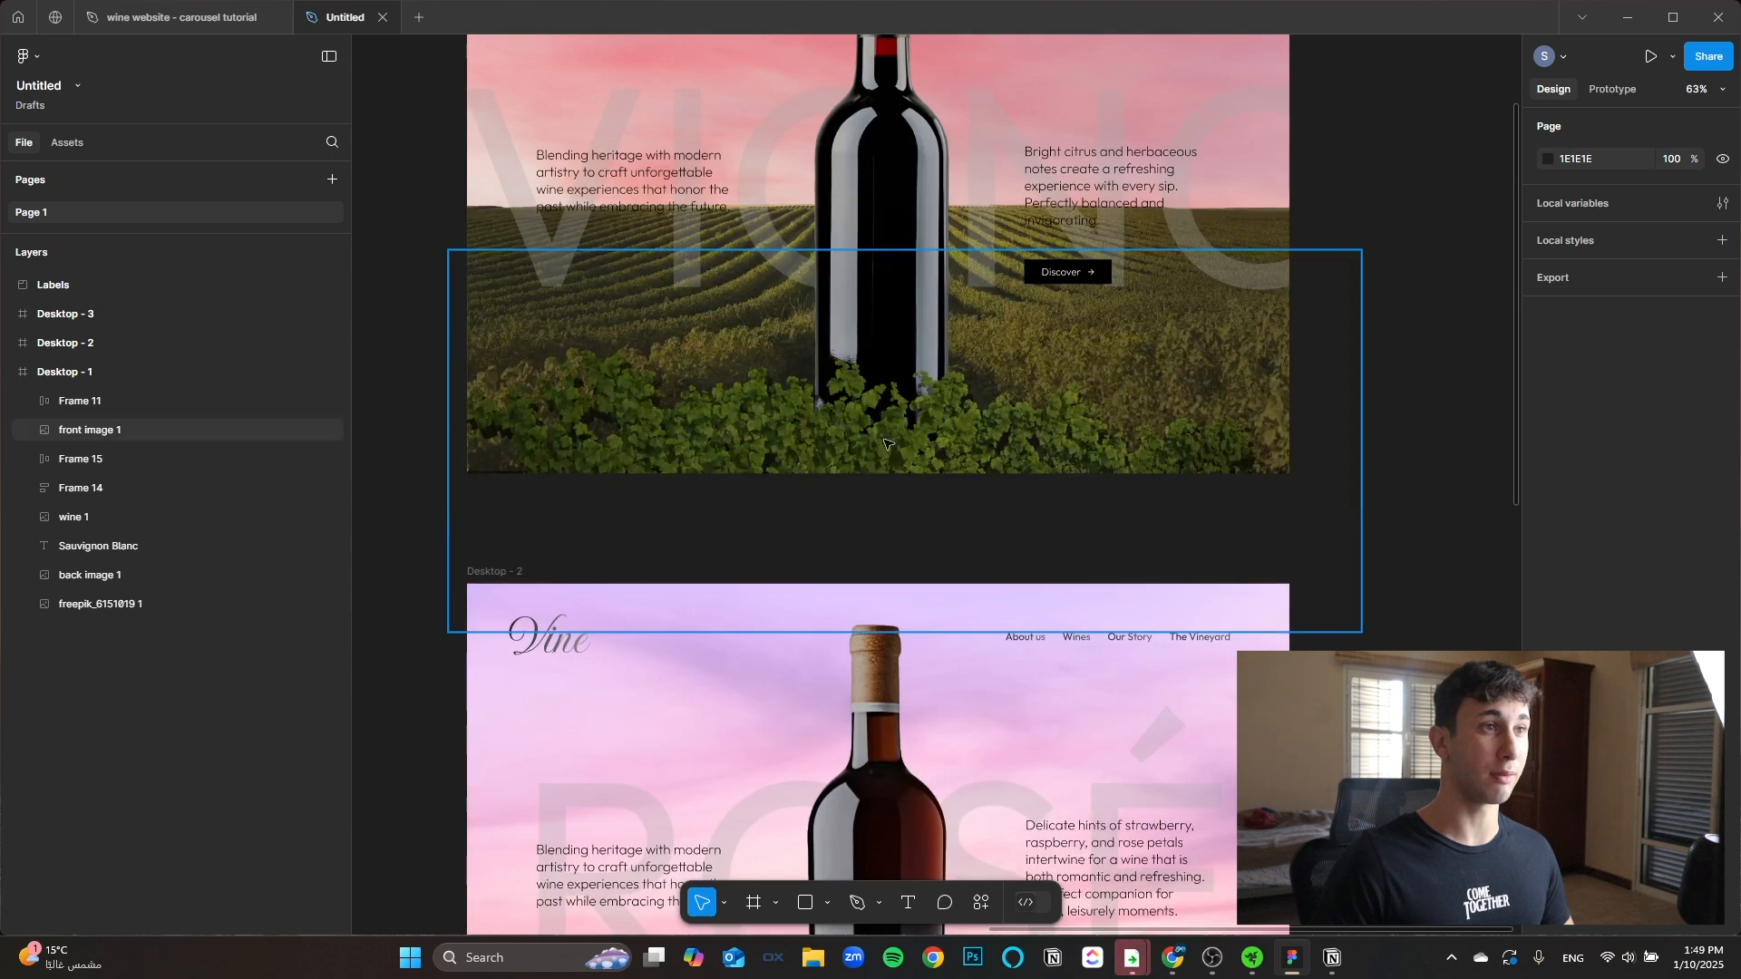
{"action": "scroll", "coordinate": [934, 399], "scroll_direction": "up", "scroll_amount": 2}
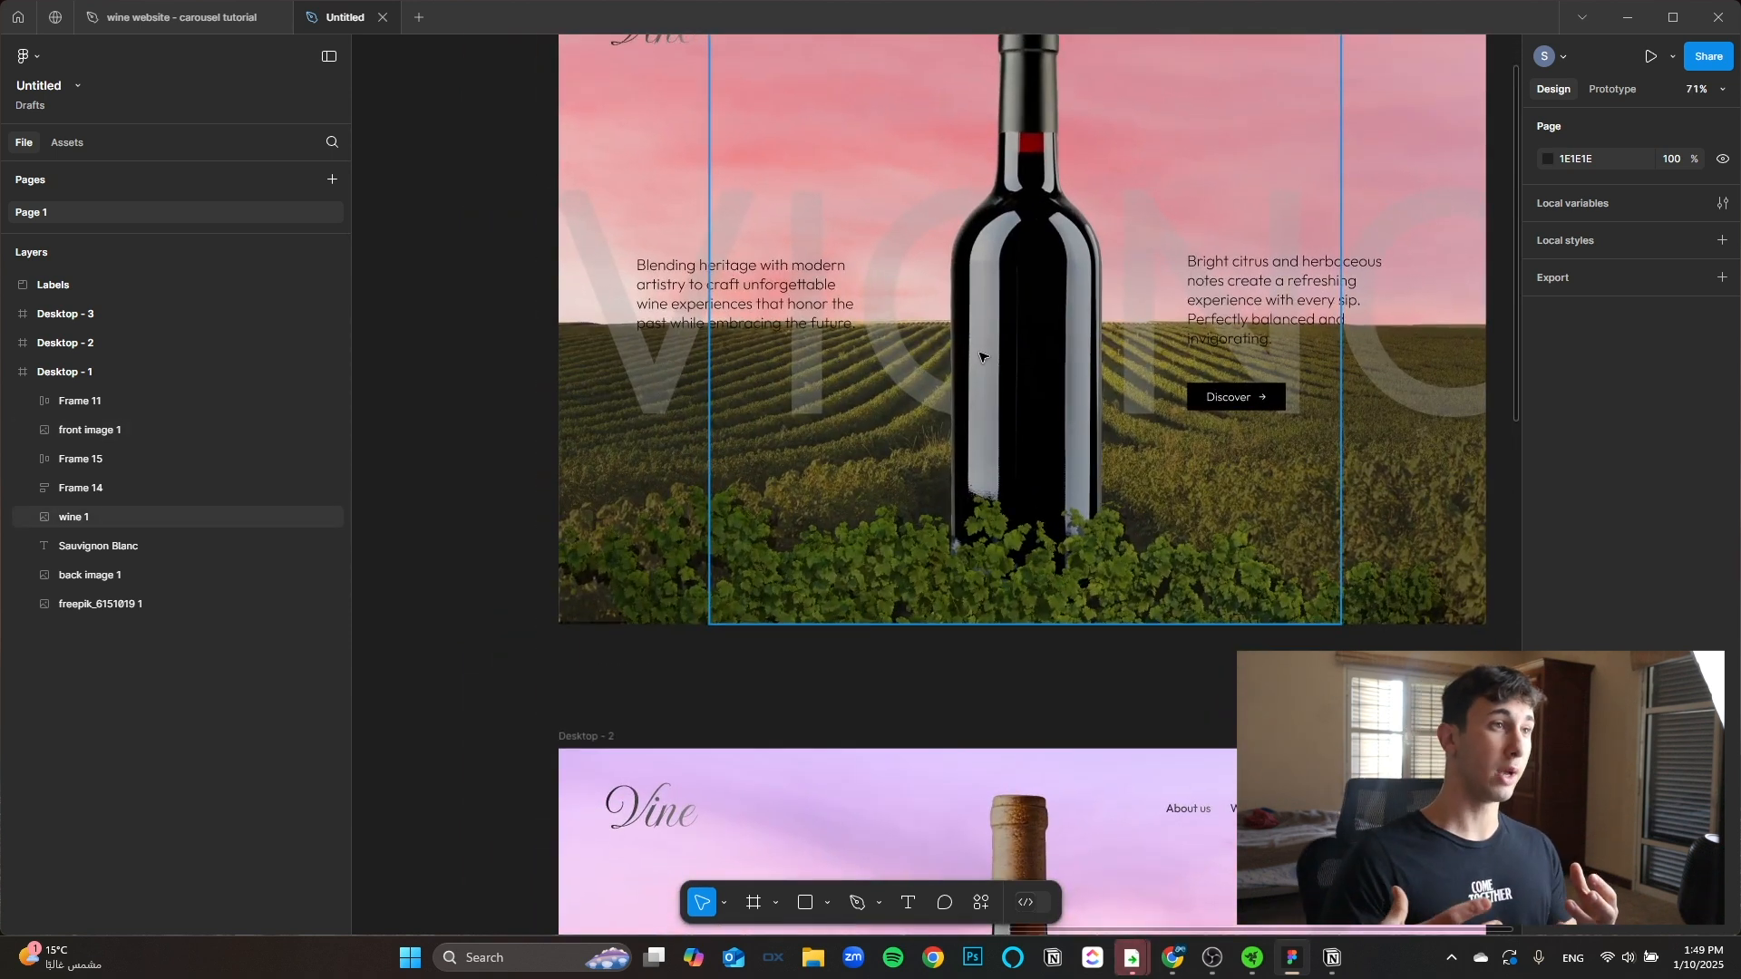
{"action": "left_click_drag", "start_coordinate": [709, 512], "coordinate": [786, 698]}
{"action": "scroll", "coordinate": [622, 507], "scroll_direction": "up", "scroll_amount": 3}
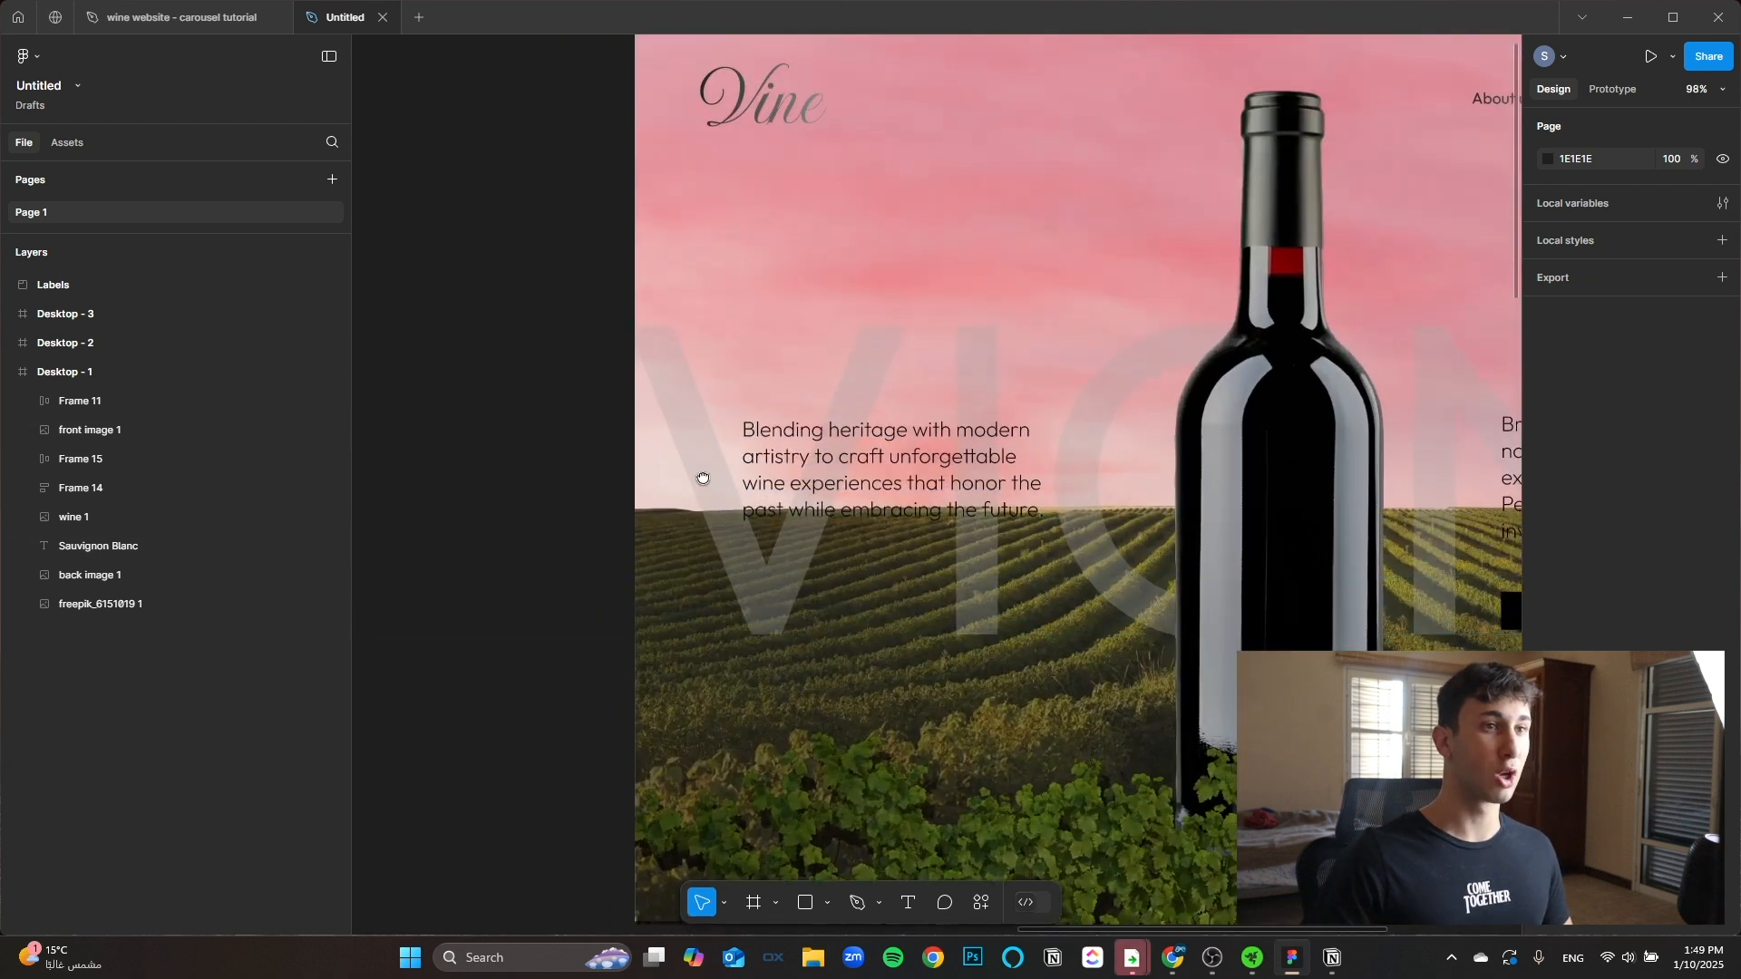
{"action": "left_click_drag", "start_coordinate": [699, 478], "coordinate": [636, 354]}
{"action": "scroll", "coordinate": [636, 354], "scroll_direction": "down", "scroll_amount": 5}
{"action": "scroll", "coordinate": [648, 374], "scroll_direction": "down", "scroll_amount": 7}
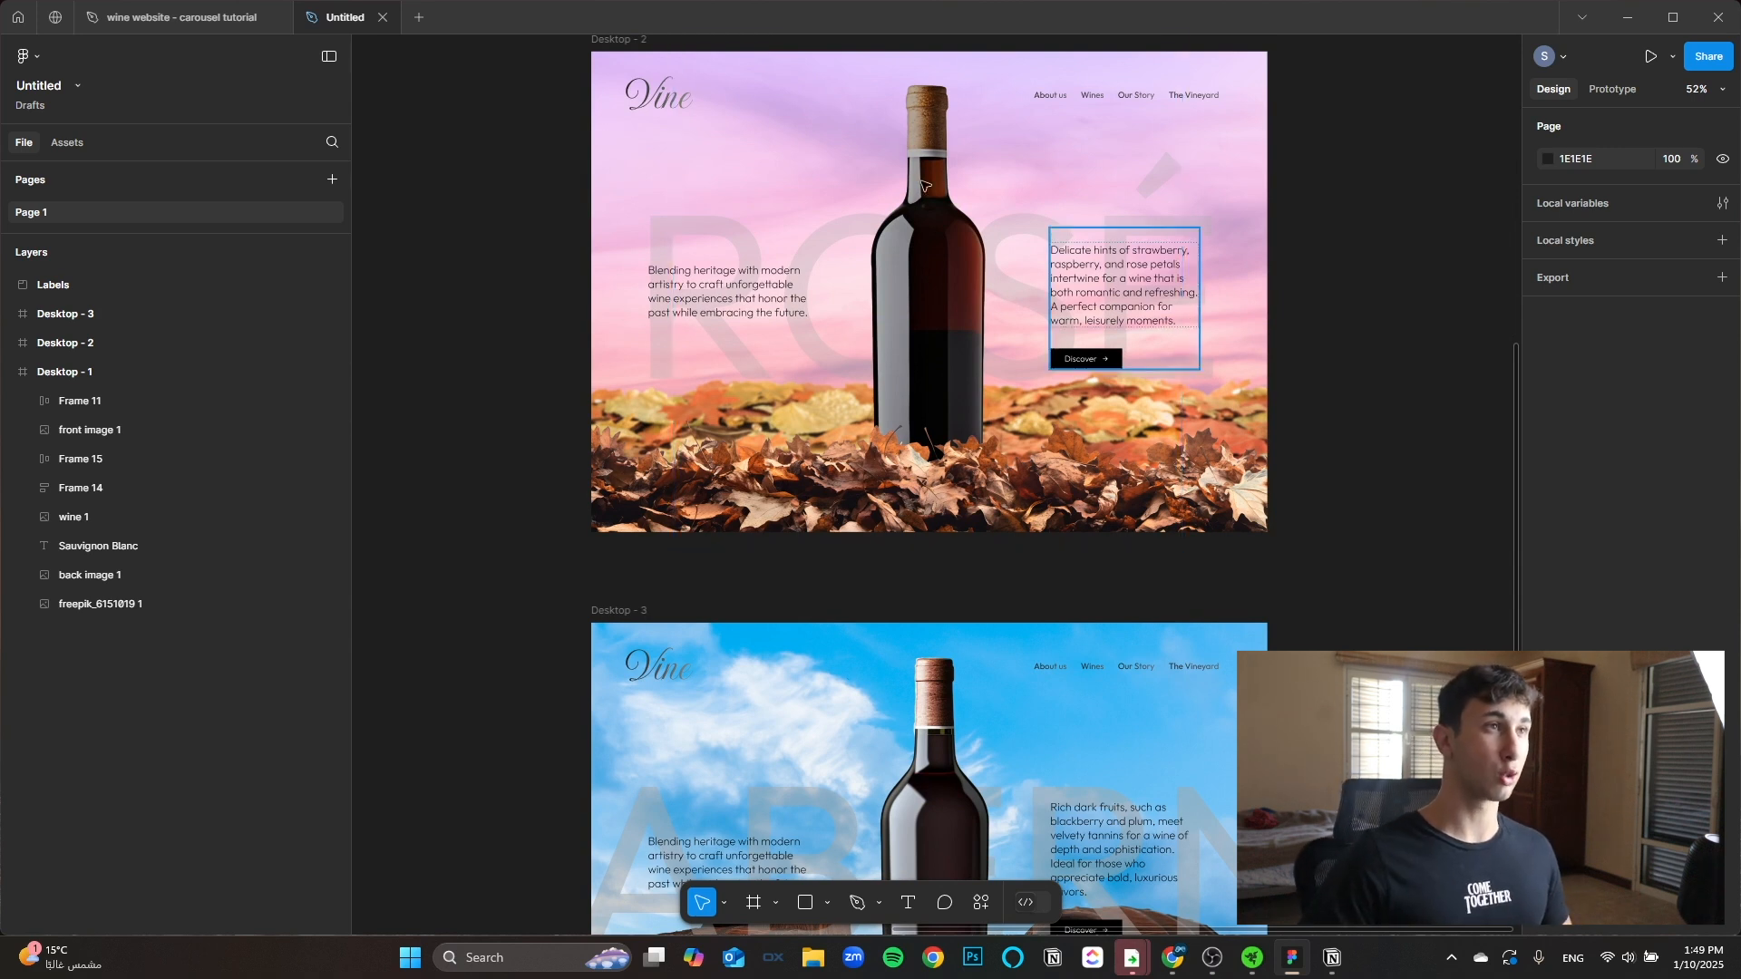
{"action": "left_click_drag", "start_coordinate": [629, 128], "coordinate": [711, 663]}
{"action": "left_click_drag", "start_coordinate": [853, 215], "coordinate": [733, 208]}
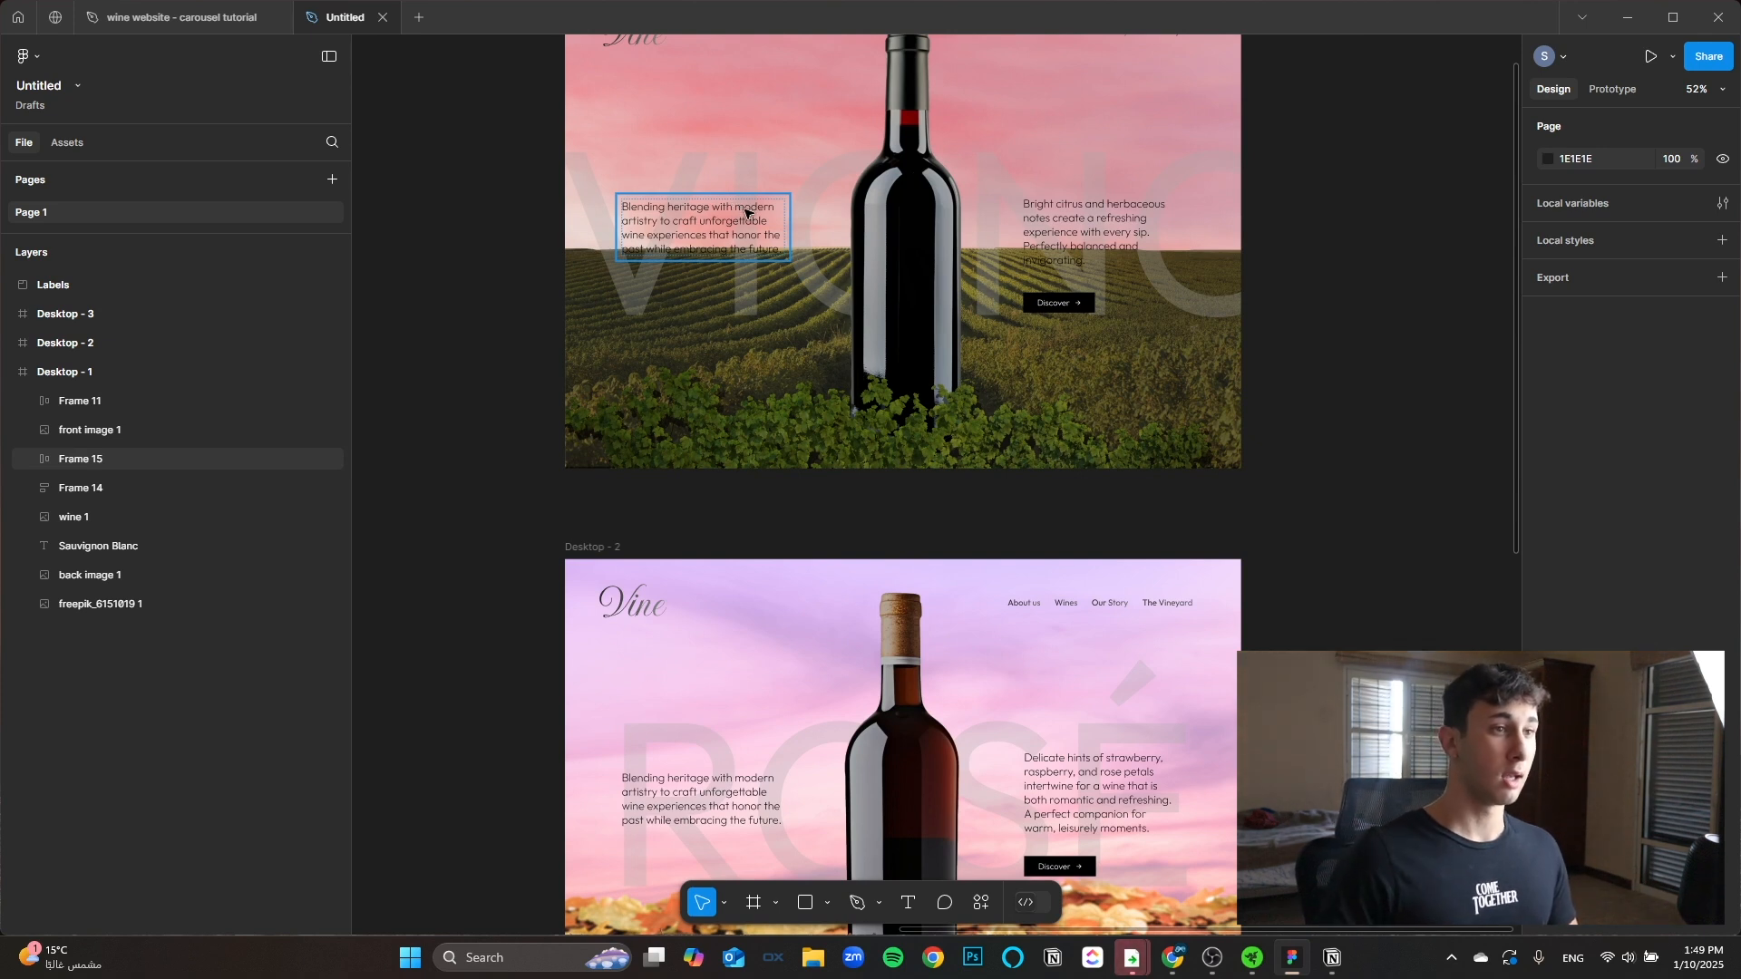
{"action": "scroll", "coordinate": [746, 213], "scroll_direction": "down", "scroll_amount": 3}
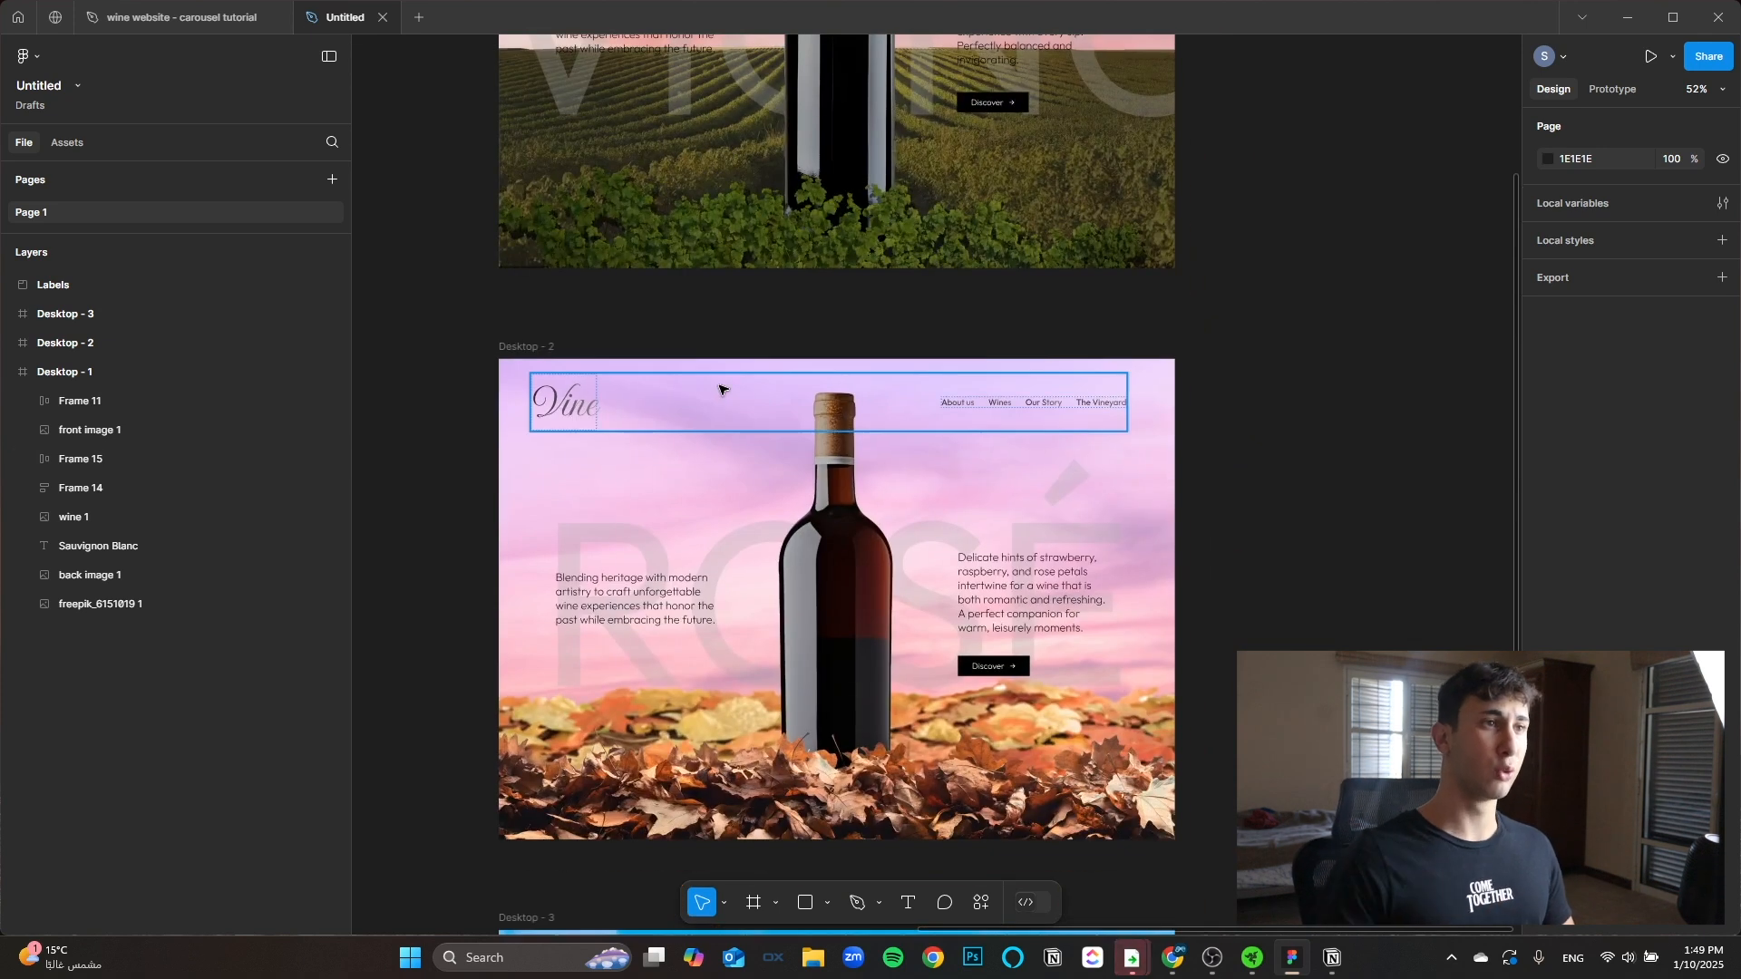
{"action": "scroll", "coordinate": [761, 311], "scroll_direction": "up", "scroll_amount": 3}
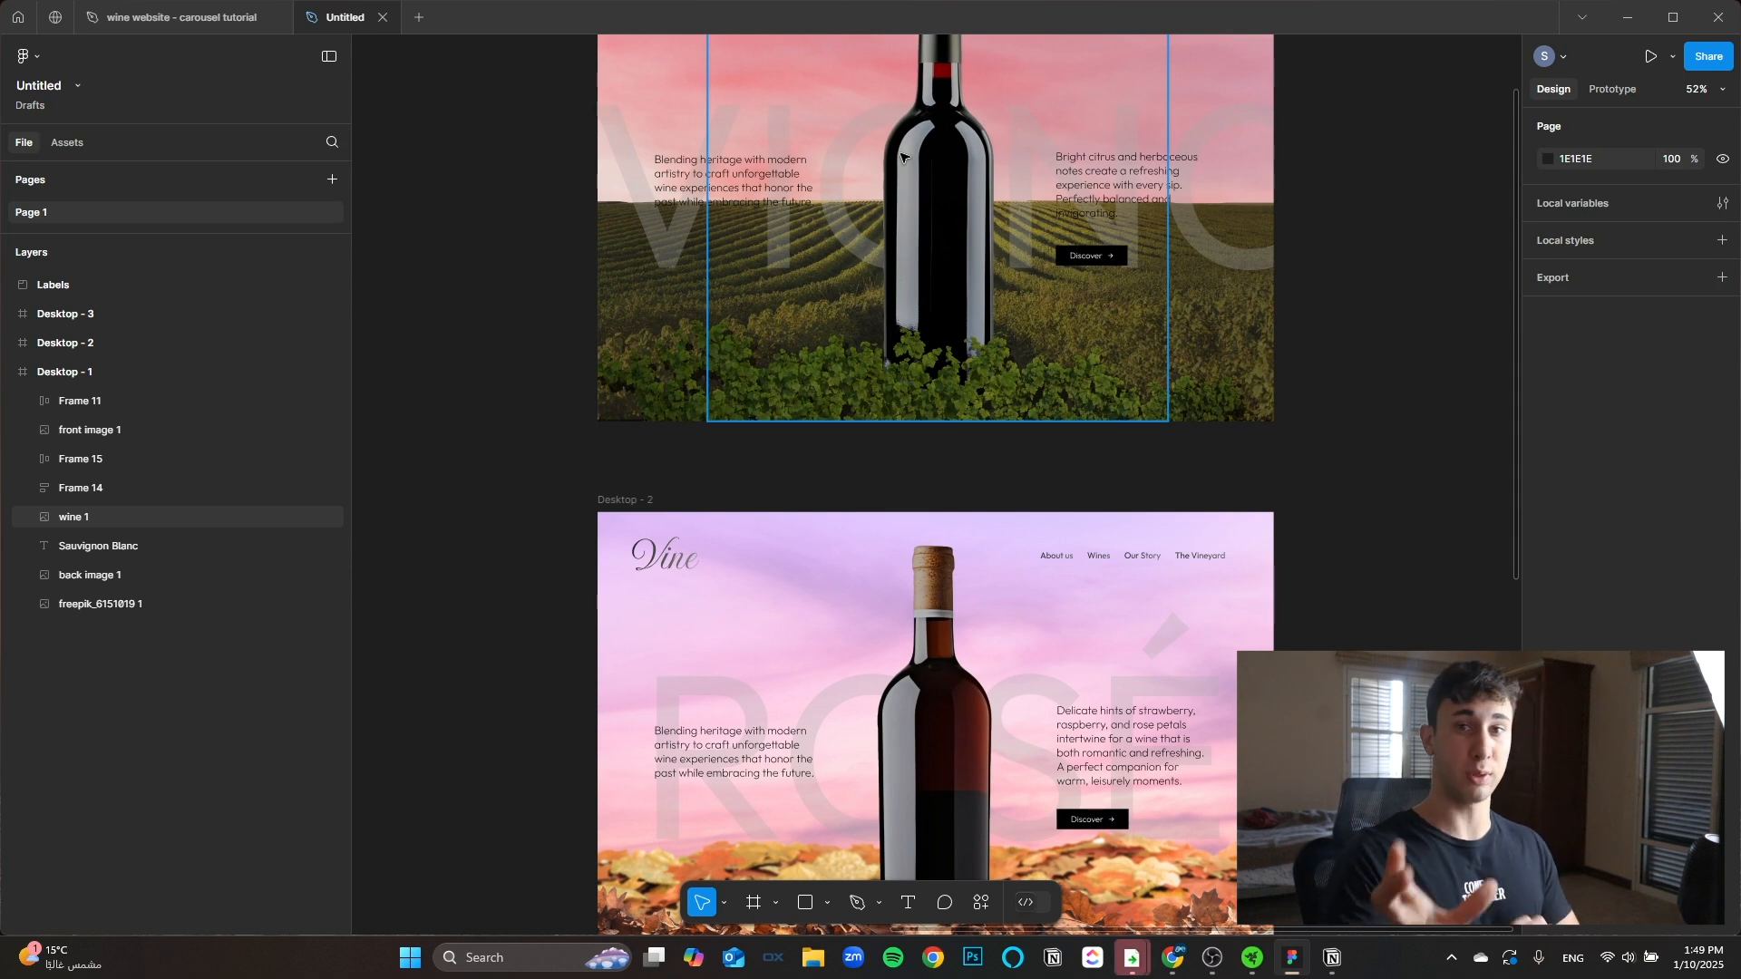
Step: Check the carousel preview in the wine website - carousel tutorial file and return to the Desktop - 1 frame in the Untitled file
{"action": "left_click", "coordinate": [190, 20]}
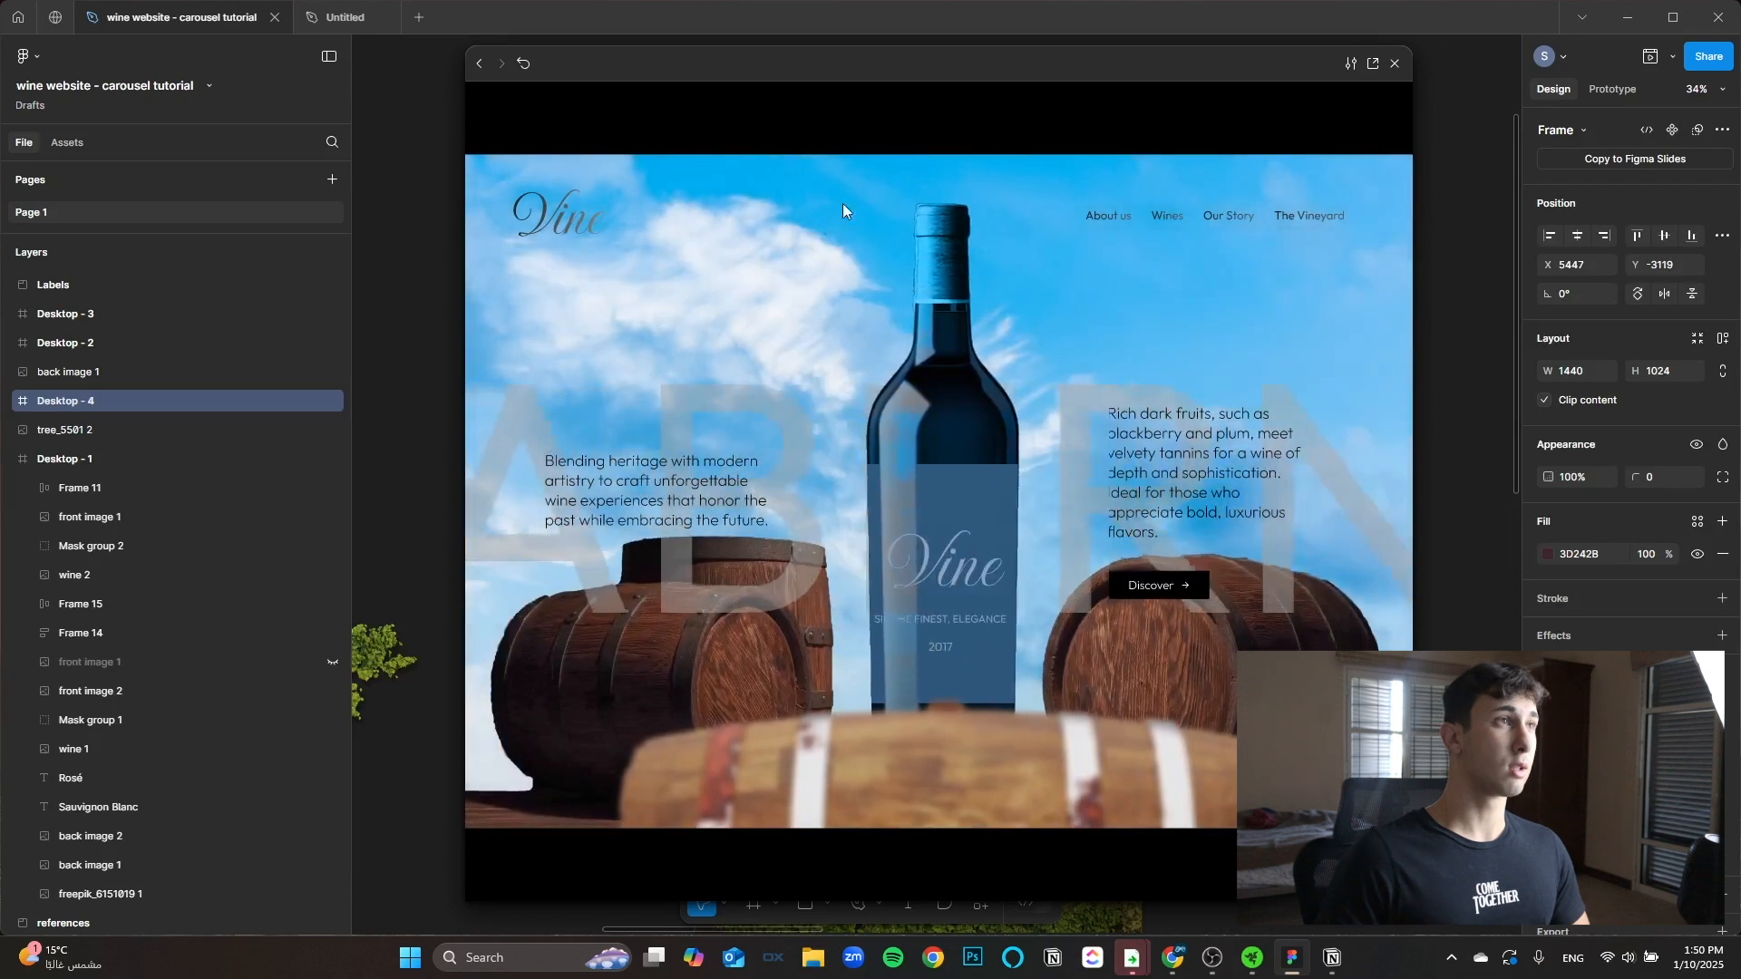
{"action": "left_click", "coordinate": [328, 26]}
{"action": "left_click_drag", "start_coordinate": [1081, 344], "coordinate": [1097, 615]}
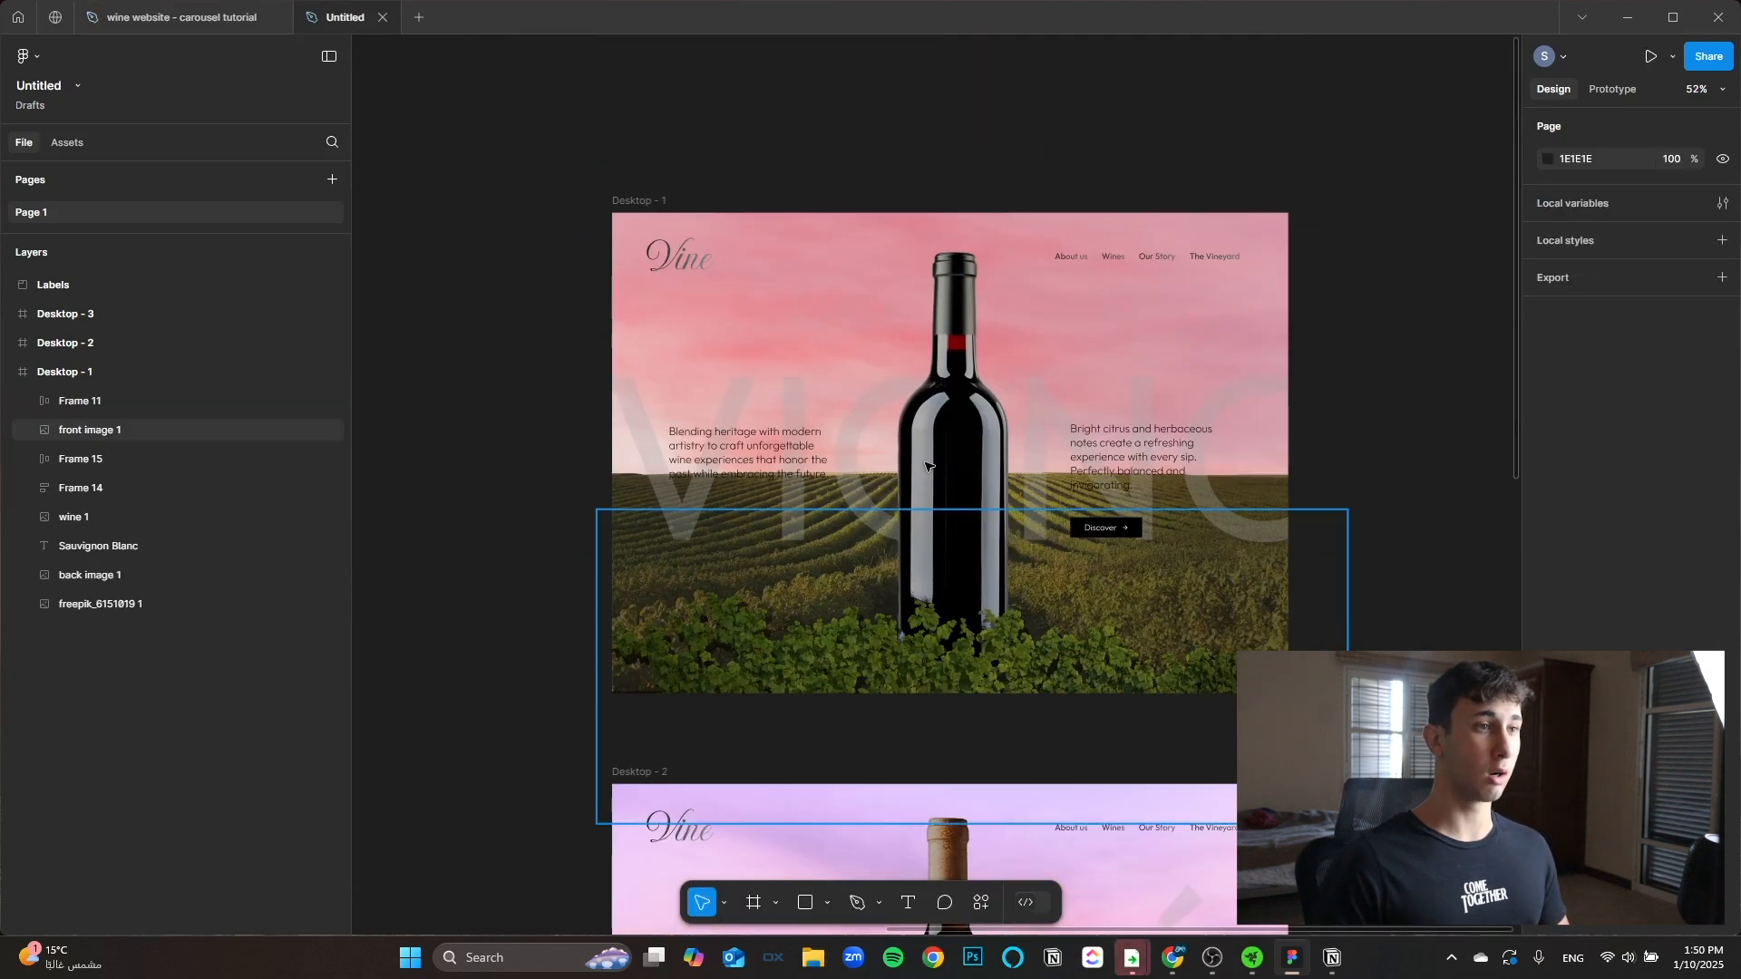
Step: Hide the front image 1 foliage layer in Desktop - 1 to expose the whole wine bottle
{"action": "scroll", "coordinate": [921, 464], "scroll_direction": "up", "scroll_amount": 4}
{"action": "scroll", "coordinate": [912, 476], "scroll_direction": "down", "scroll_amount": 2}
{"action": "left_click_drag", "start_coordinate": [611, 694], "coordinate": [722, 512]}
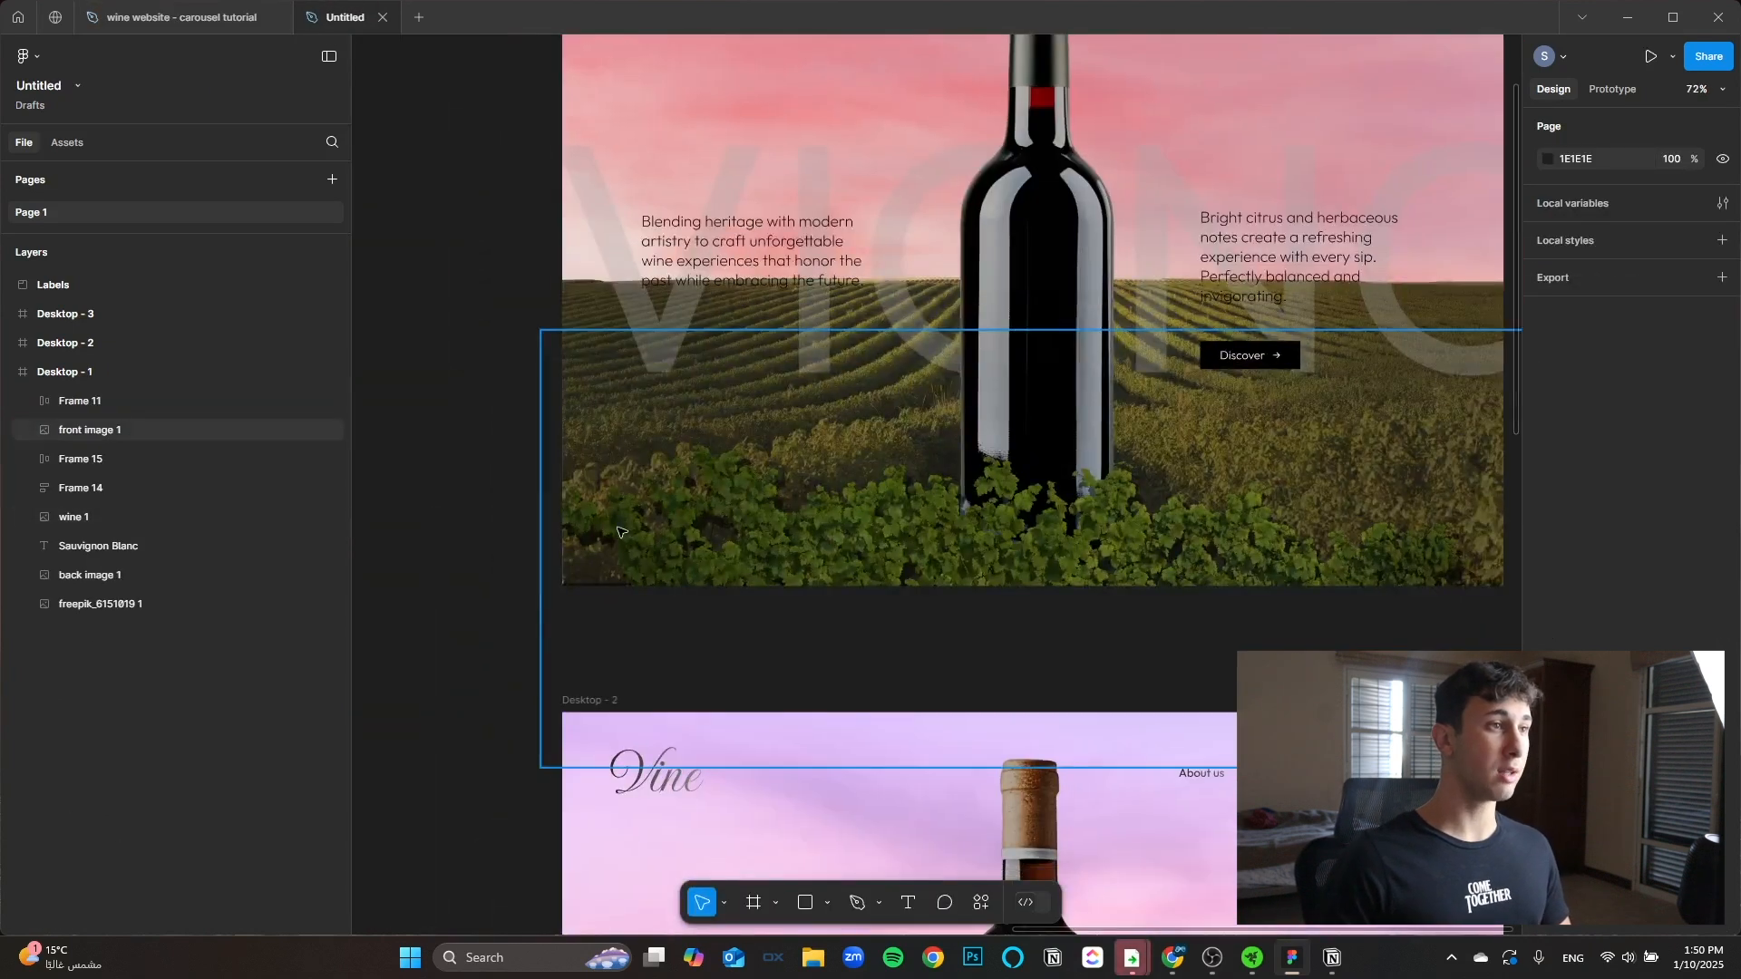
{"action": "left_click", "coordinate": [694, 426]}
{"action": "scroll", "coordinate": [697, 438], "scroll_direction": "right", "scroll_amount": 3}
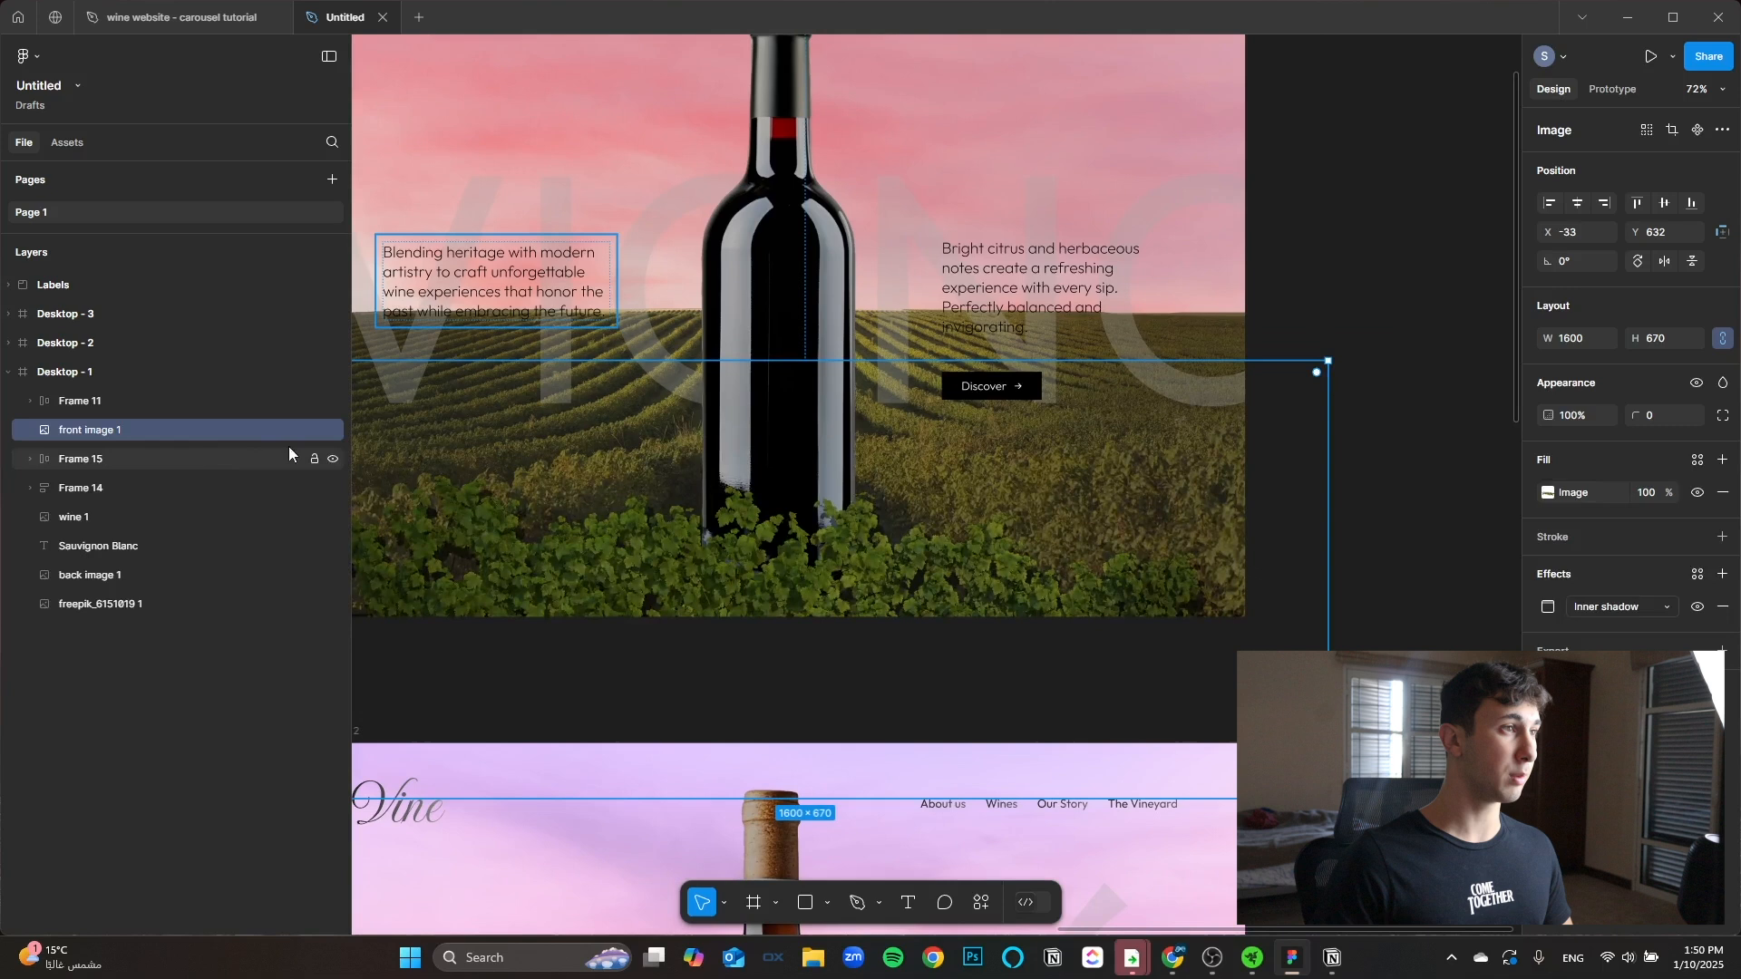
{"action": "left_click", "coordinate": [332, 430]}
{"action": "scroll", "coordinate": [736, 450], "scroll_direction": "up", "scroll_amount": 3}
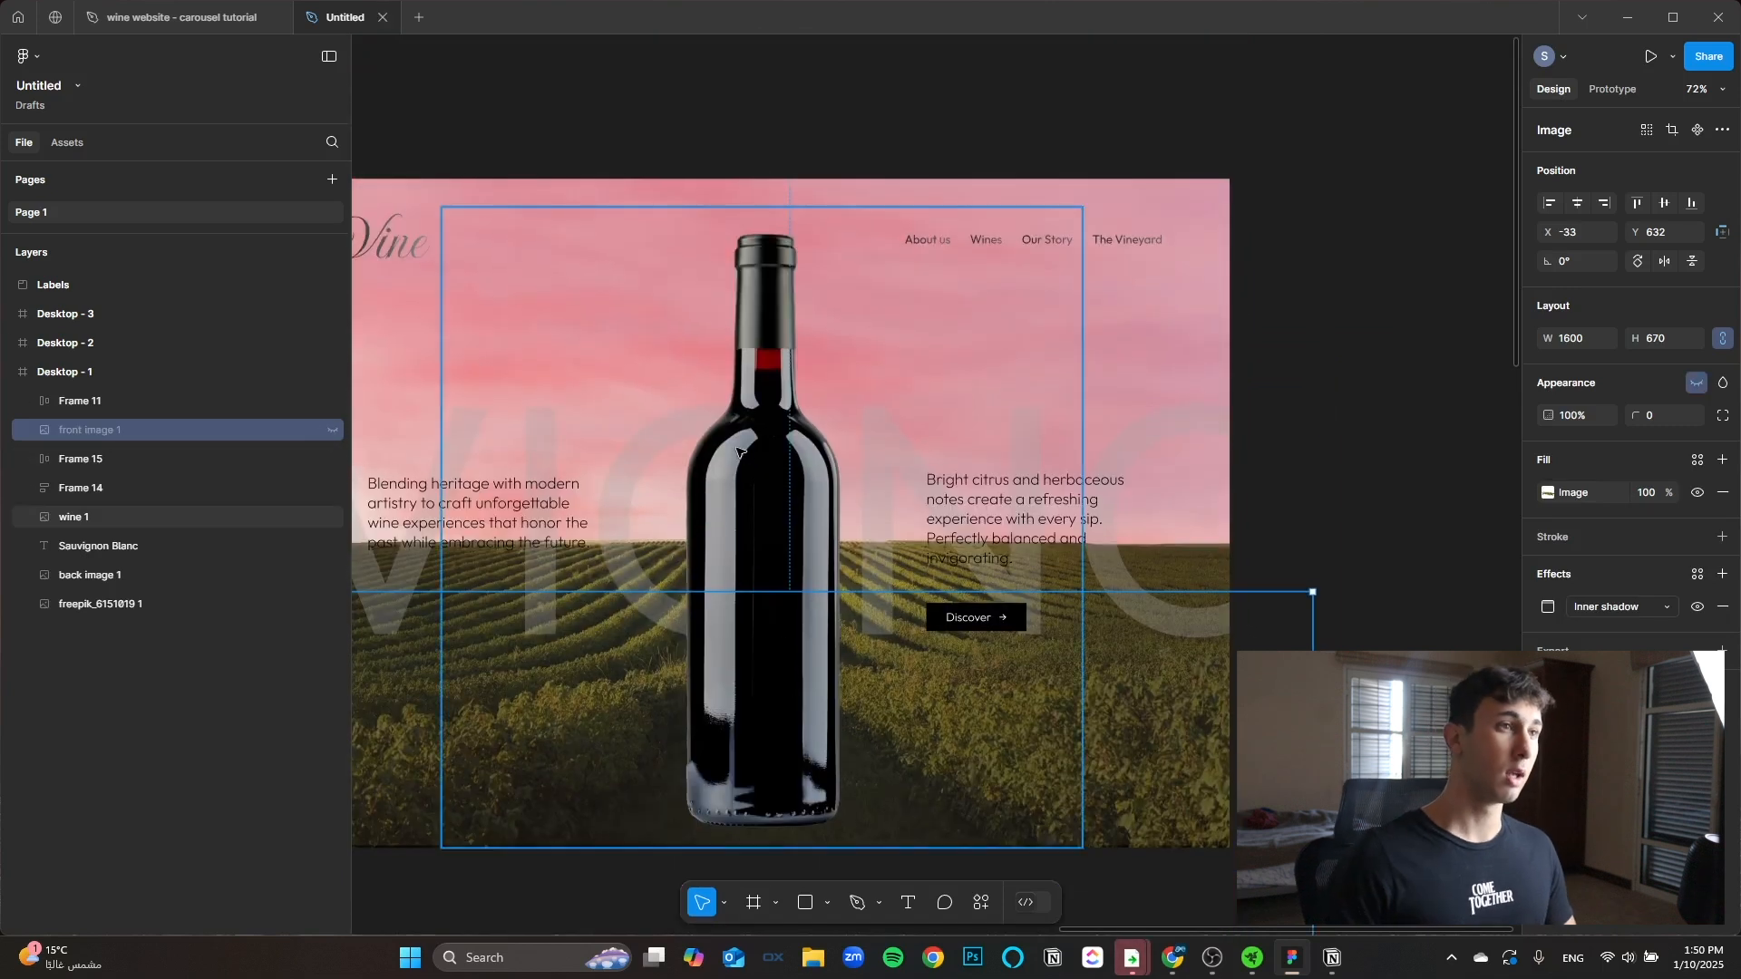
{"action": "scroll", "coordinate": [753, 463], "scroll_direction": "up", "scroll_amount": 3}
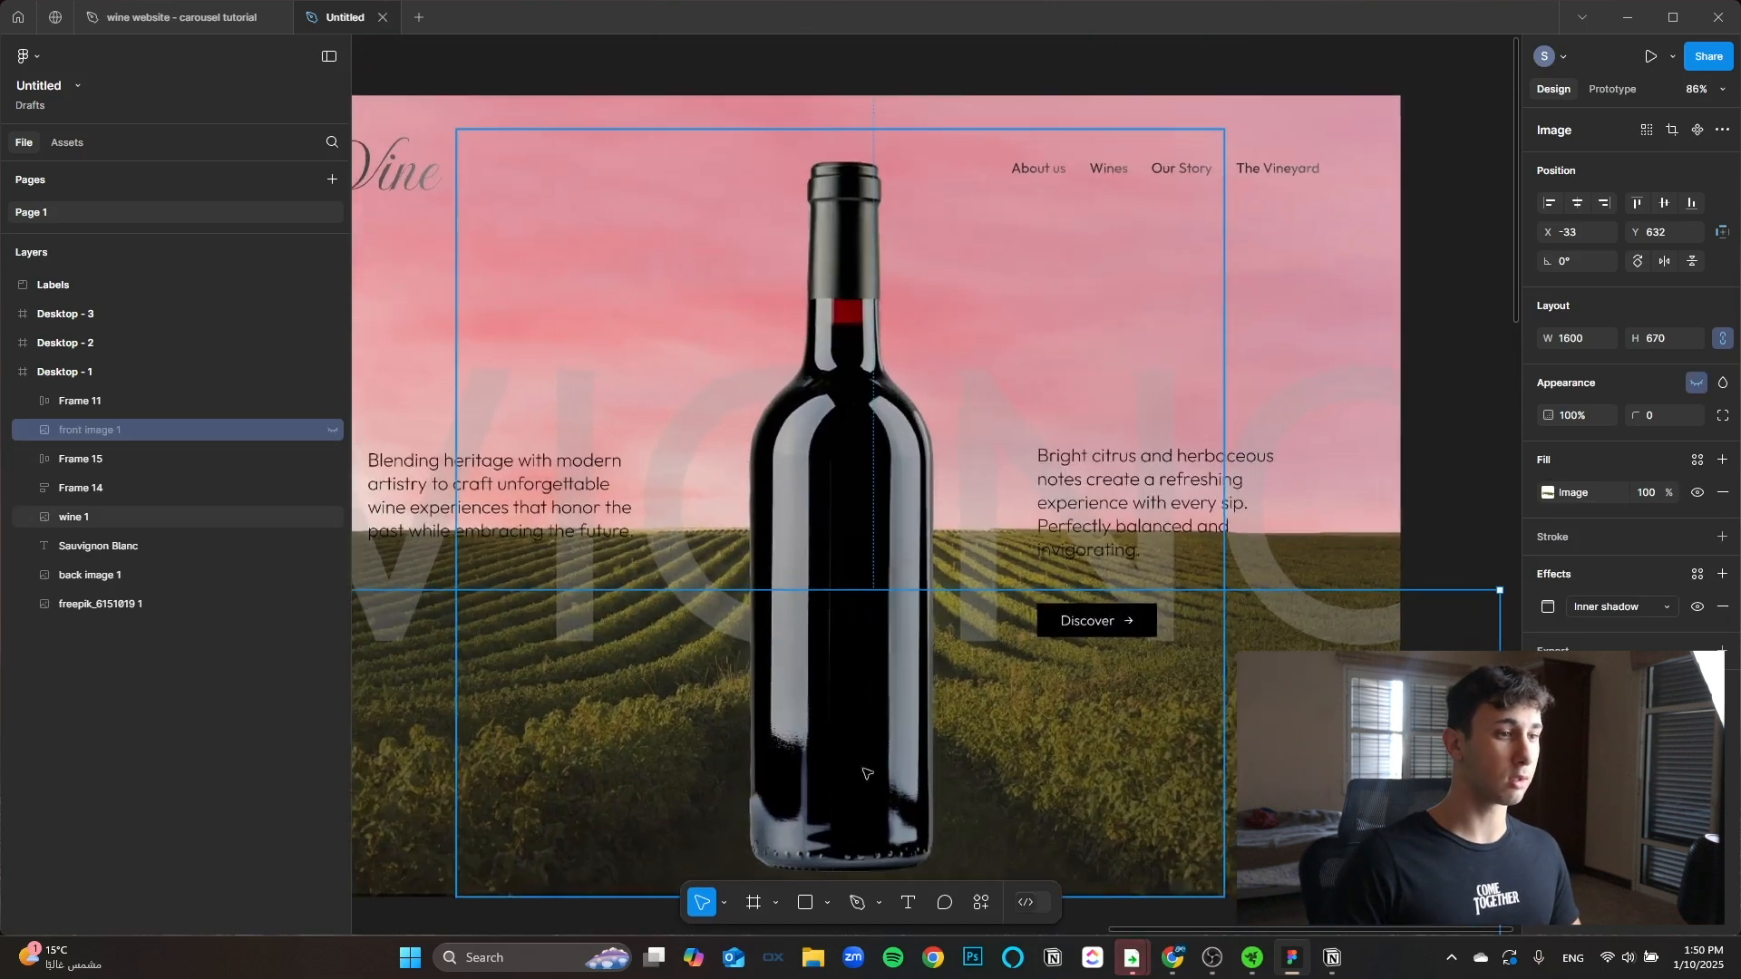
Step: Start a Pen path on the bottle's left edge just below the shoulder and extend it down to about Y 672
{"action": "key", "text": "p"}
{"action": "scroll", "coordinate": [922, 420], "scroll_direction": "down", "scroll_amount": 2}
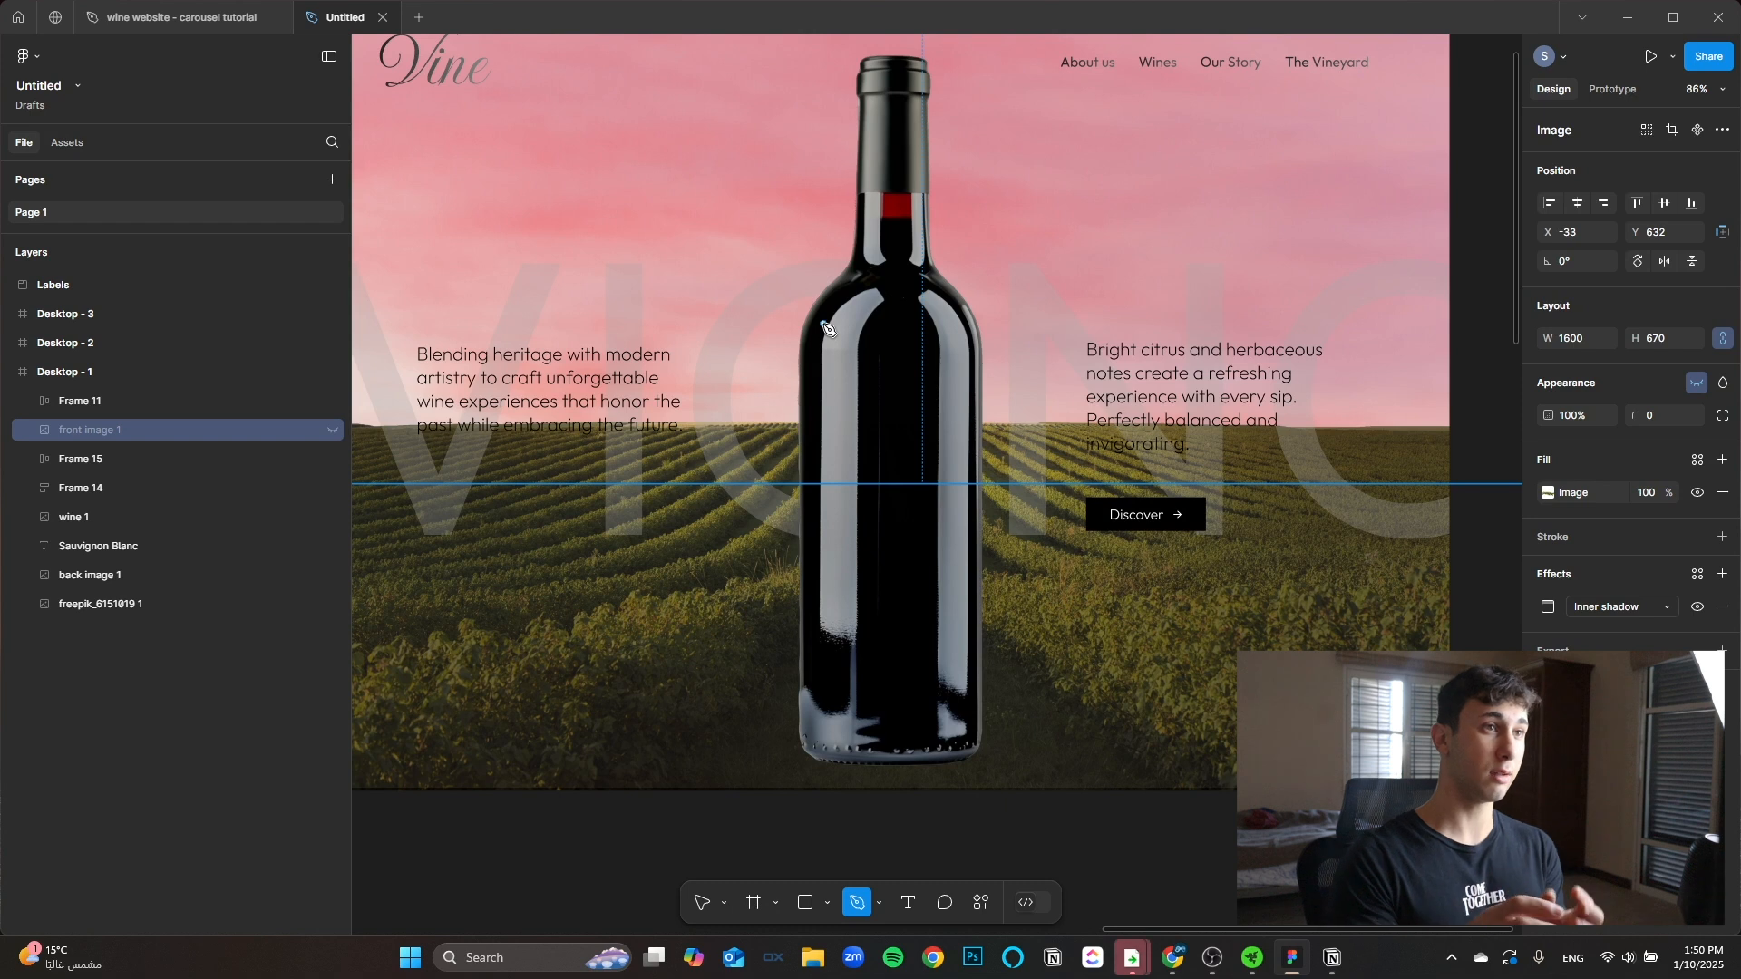
{"action": "scroll", "coordinate": [818, 367], "scroll_direction": "up", "scroll_amount": 3}
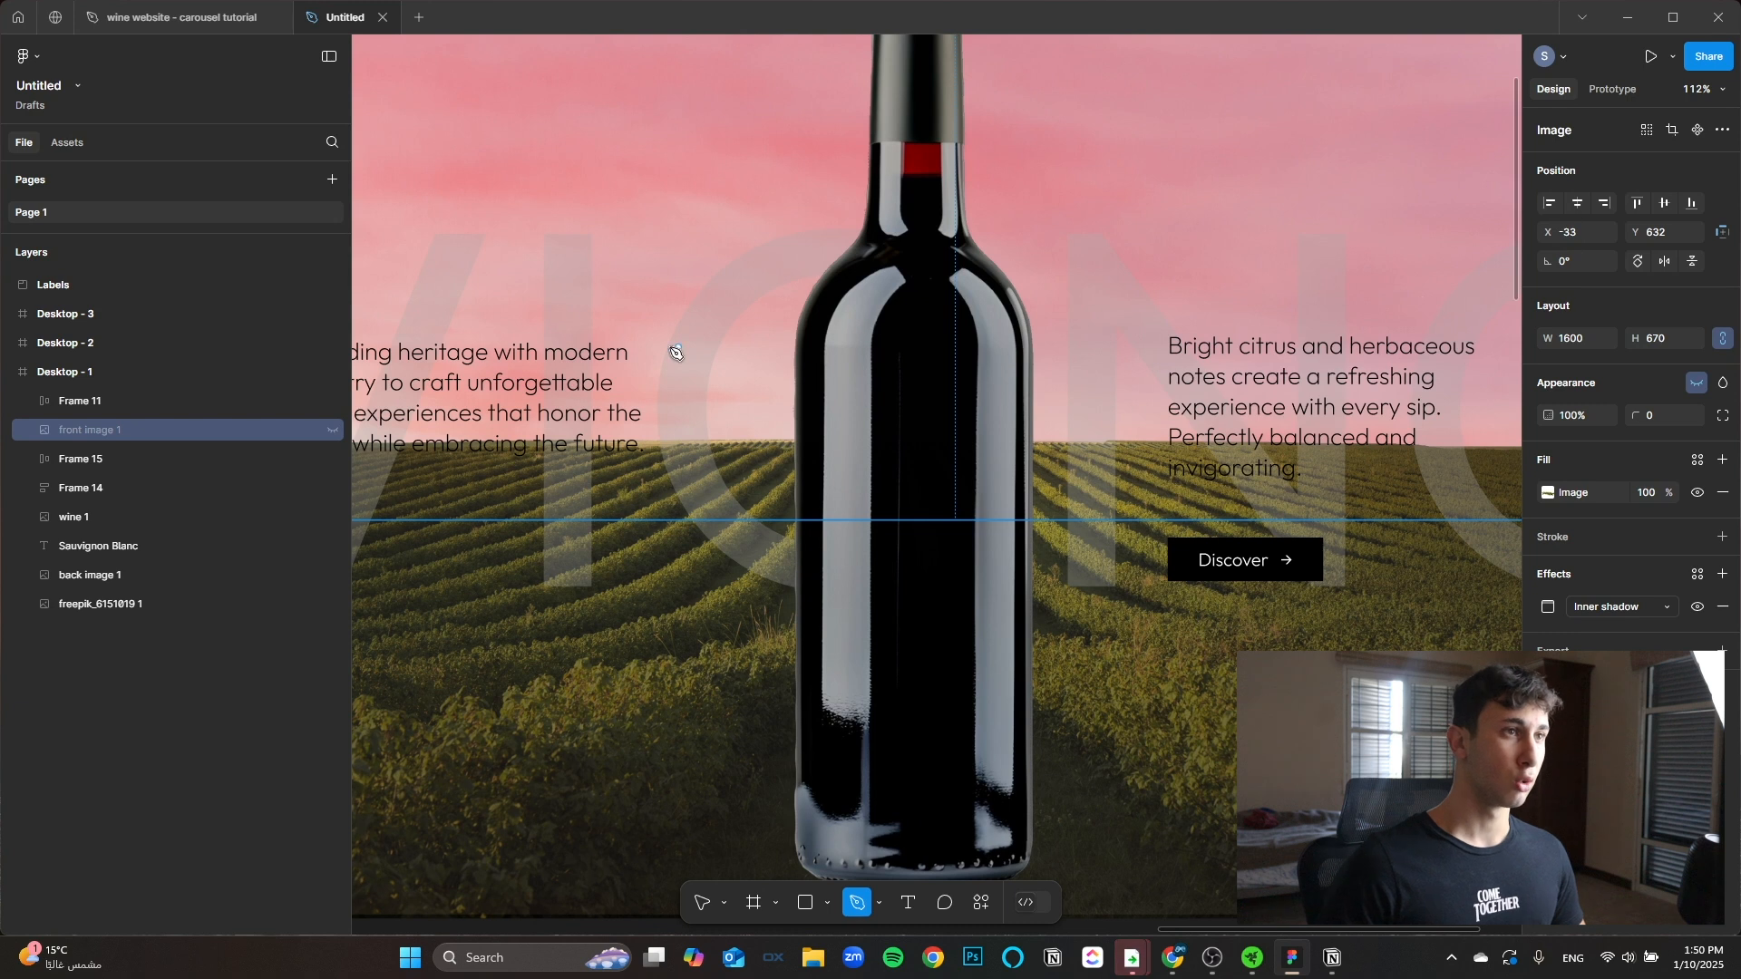
{"action": "scroll", "coordinate": [691, 370], "scroll_direction": "up", "scroll_amount": 5}
{"action": "scroll", "coordinate": [691, 370], "scroll_direction": "up", "scroll_amount": 2}
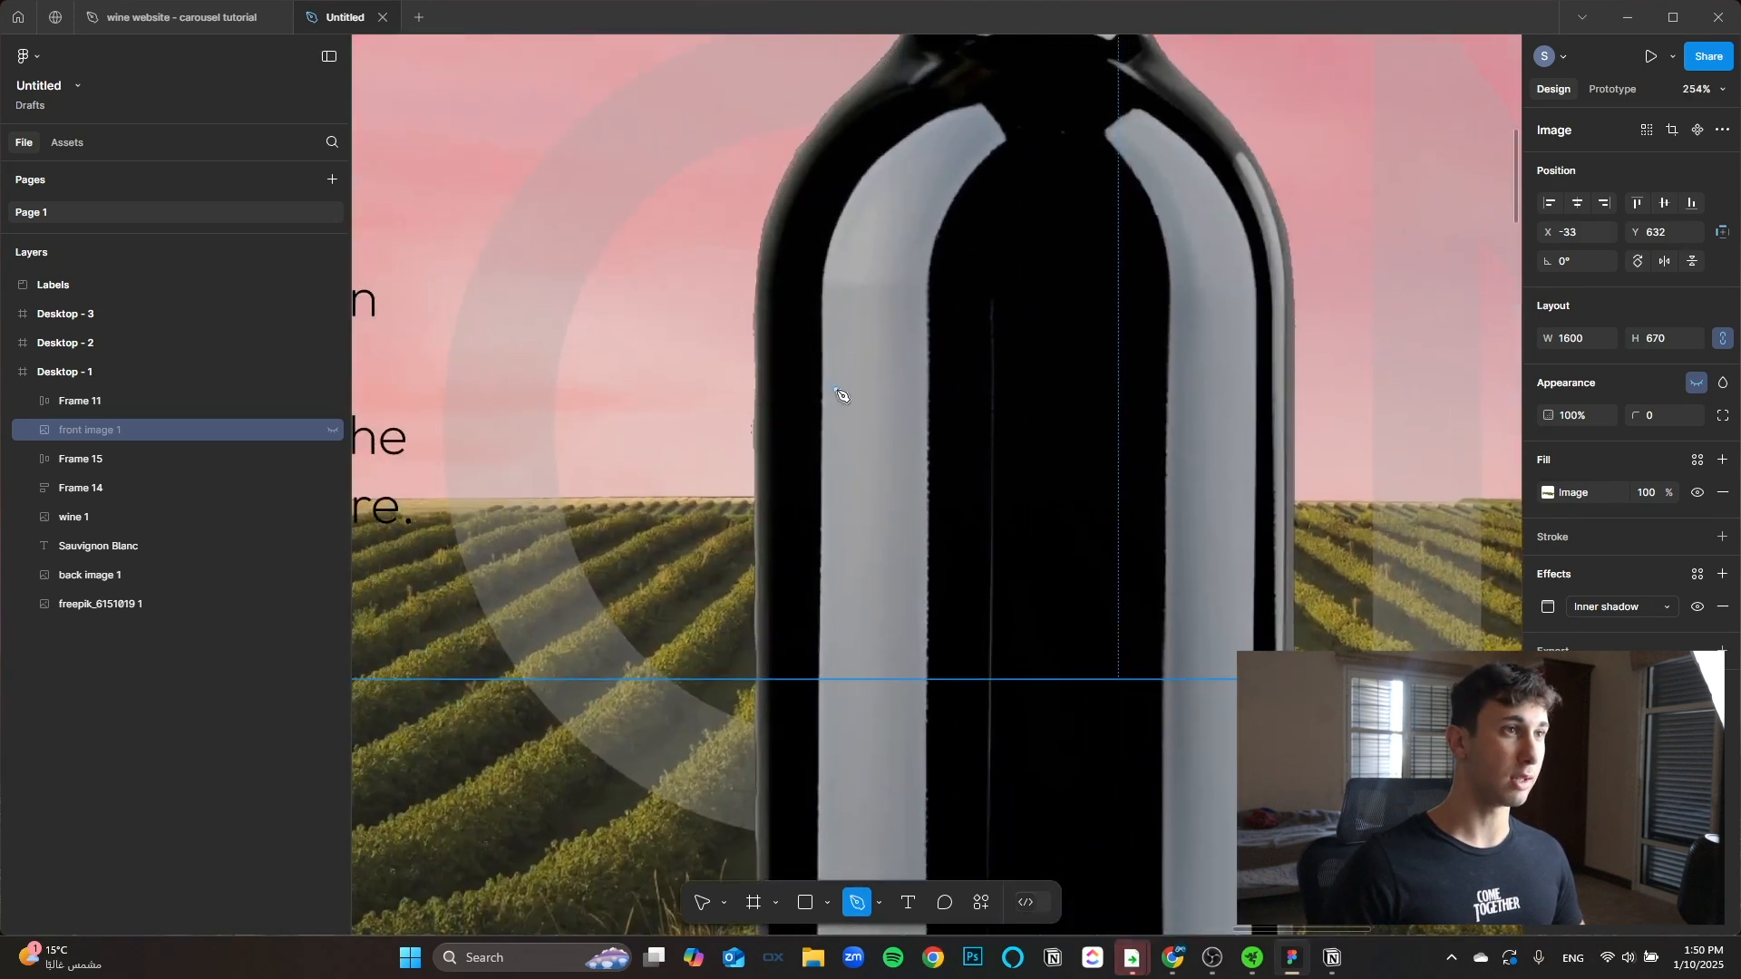
{"action": "scroll", "coordinate": [770, 350], "scroll_direction": "up", "scroll_amount": 3}
{"action": "scroll", "coordinate": [727, 373], "scroll_direction": "up", "scroll_amount": 3}
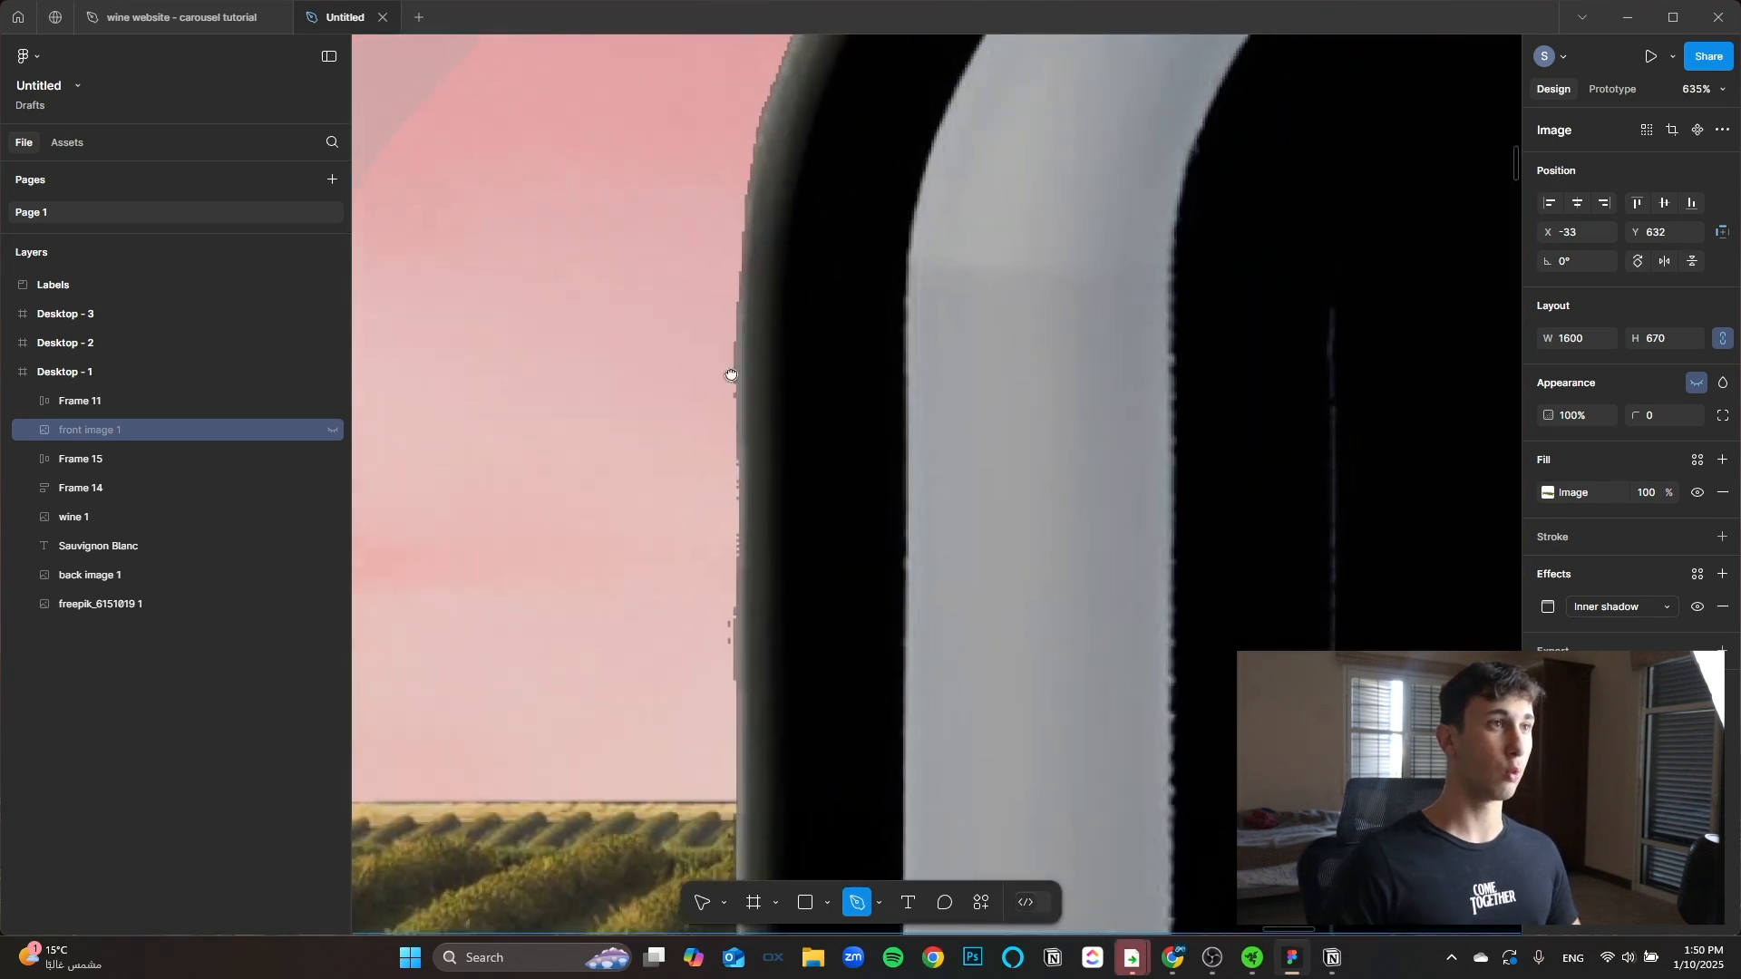
{"action": "left_click", "coordinate": [721, 387]}
{"action": "scroll", "coordinate": [734, 417], "scroll_direction": "down", "scroll_amount": 10}
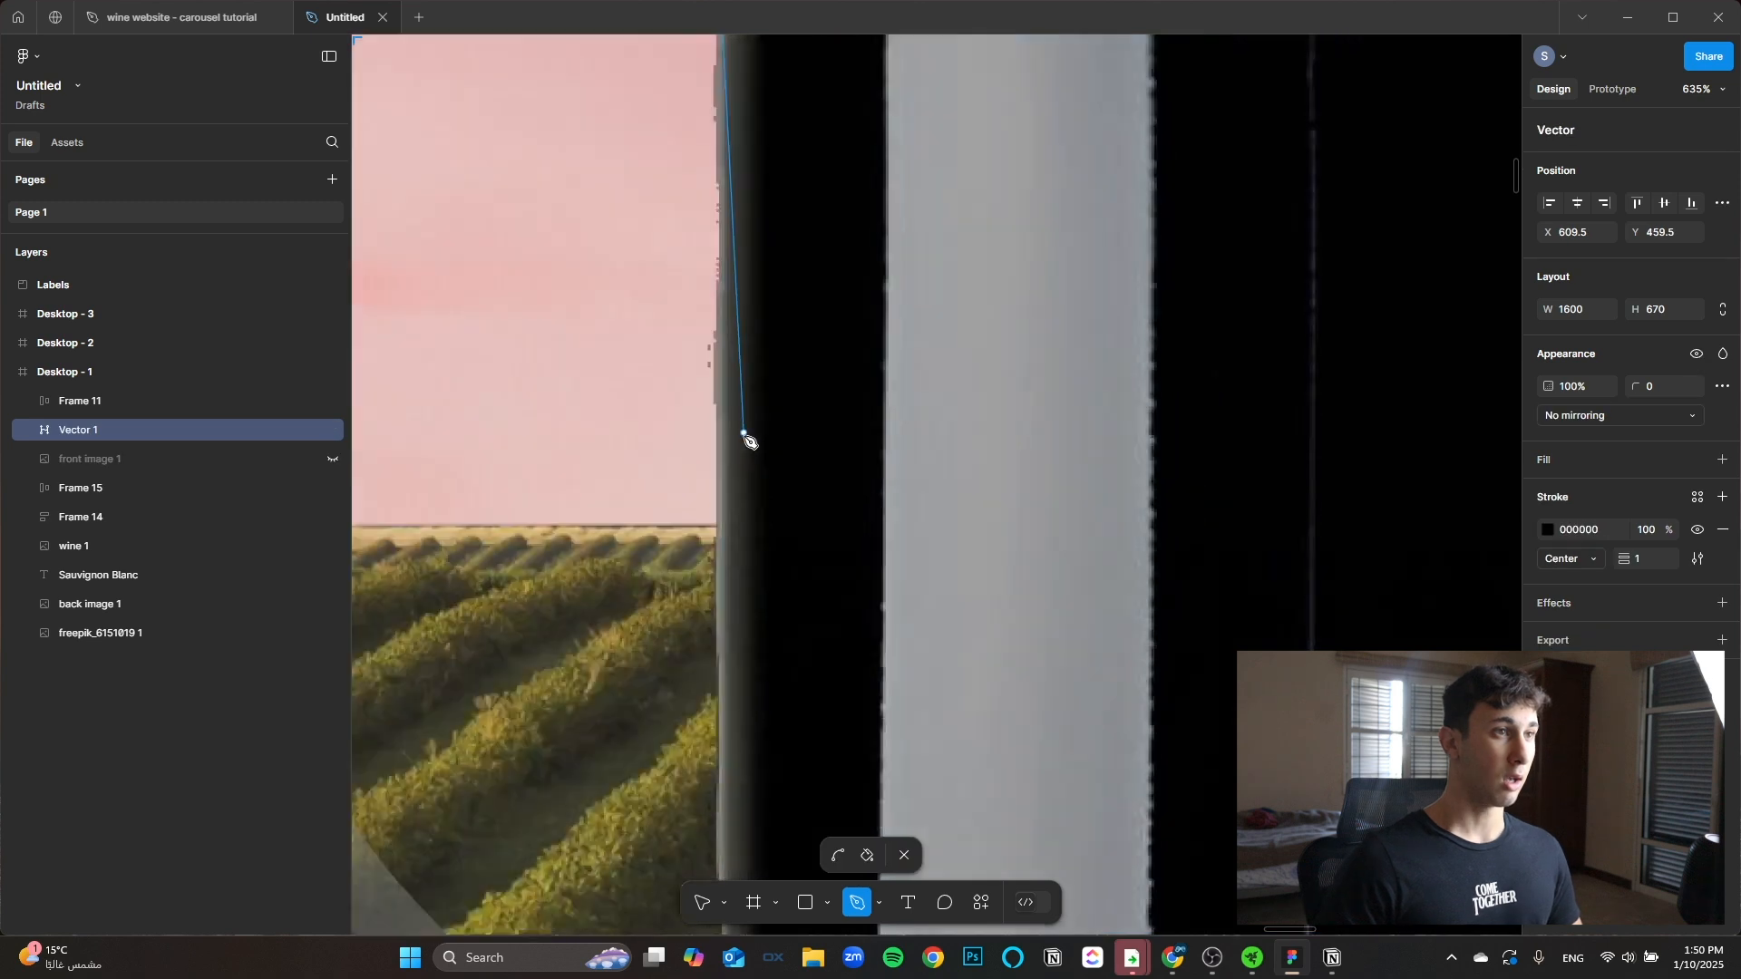
{"action": "left_click", "coordinate": [723, 568]}
Step: Extend the path straight down the bottle's left edge to a point at about X 610.5, Y 841
{"action": "scroll", "coordinate": [808, 547], "scroll_direction": "down", "scroll_amount": 6}
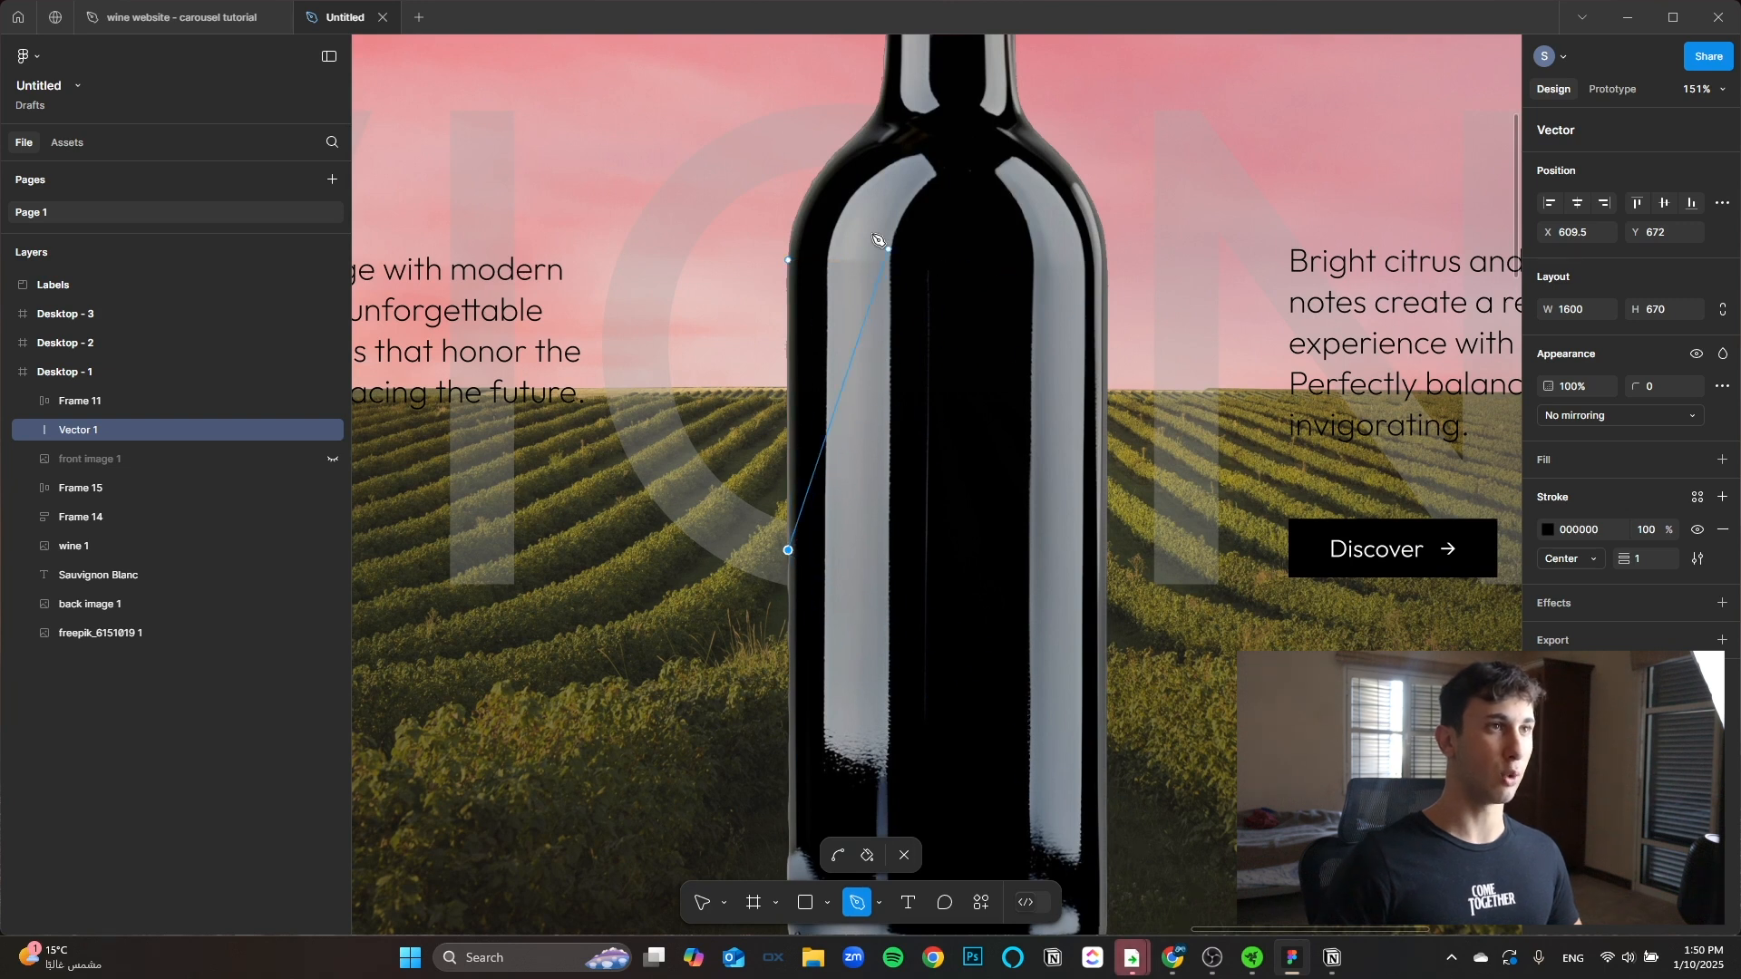
{"action": "scroll", "coordinate": [907, 390], "scroll_direction": "up", "scroll_amount": 5}
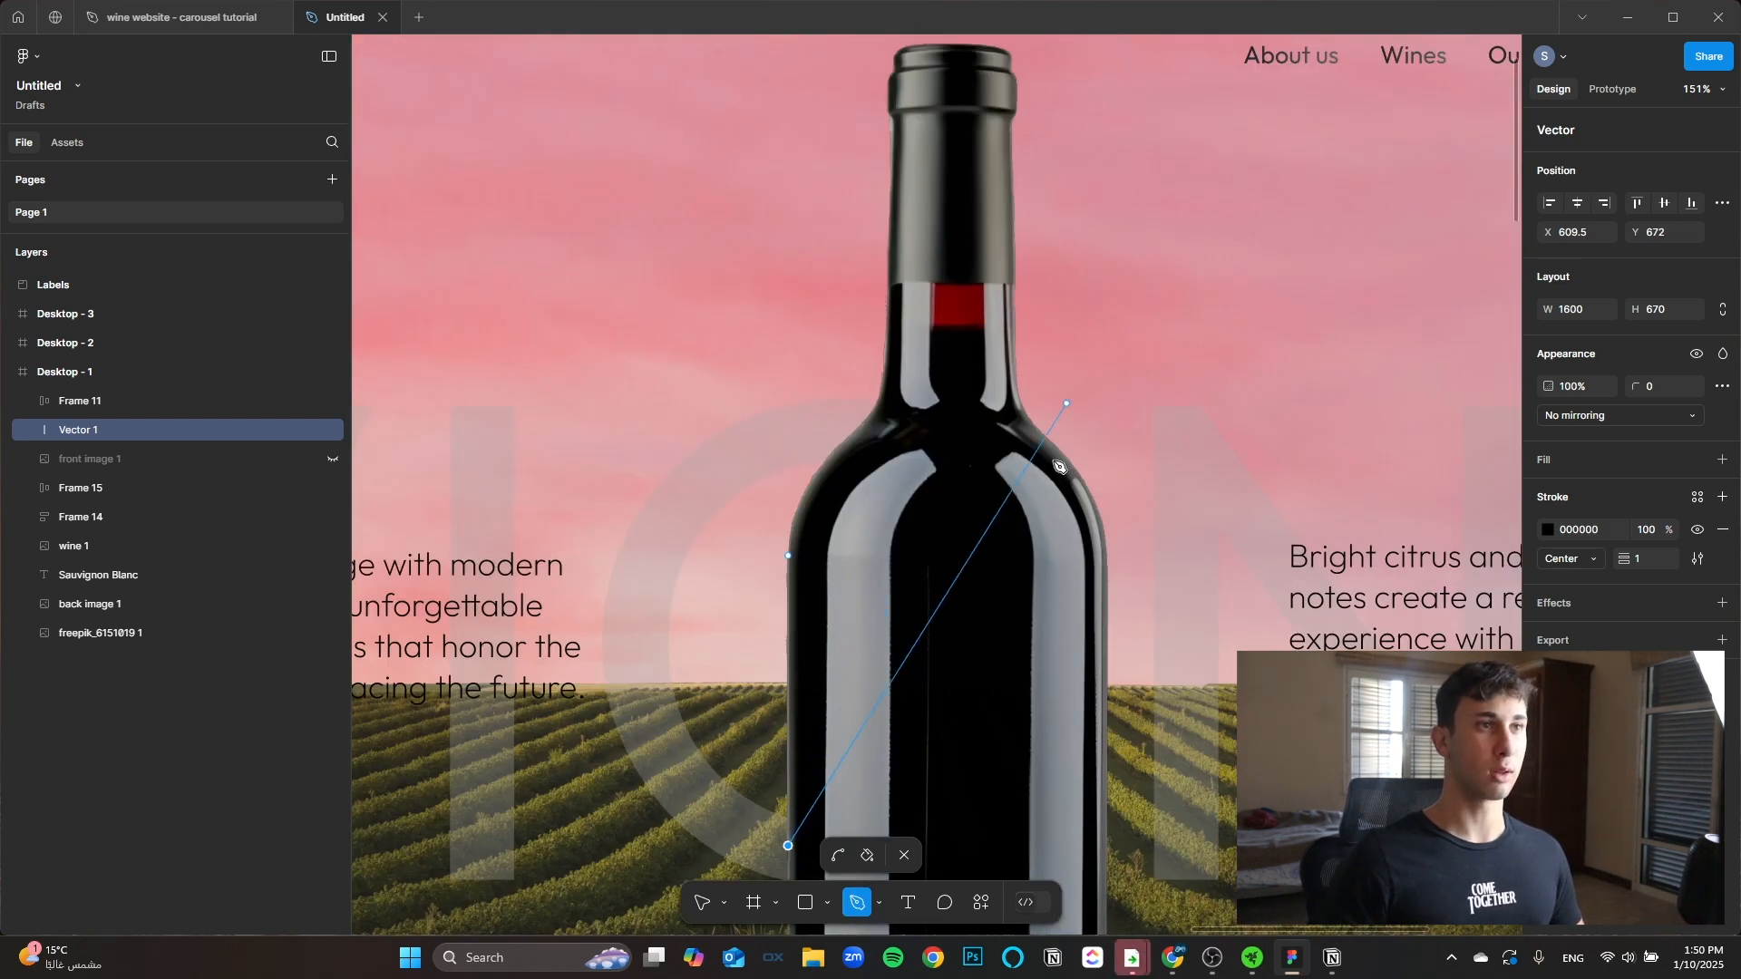
{"action": "scroll", "coordinate": [997, 526], "scroll_direction": "down", "scroll_amount": 5}
{"action": "scroll", "coordinate": [964, 575], "scroll_direction": "up", "scroll_amount": 10}
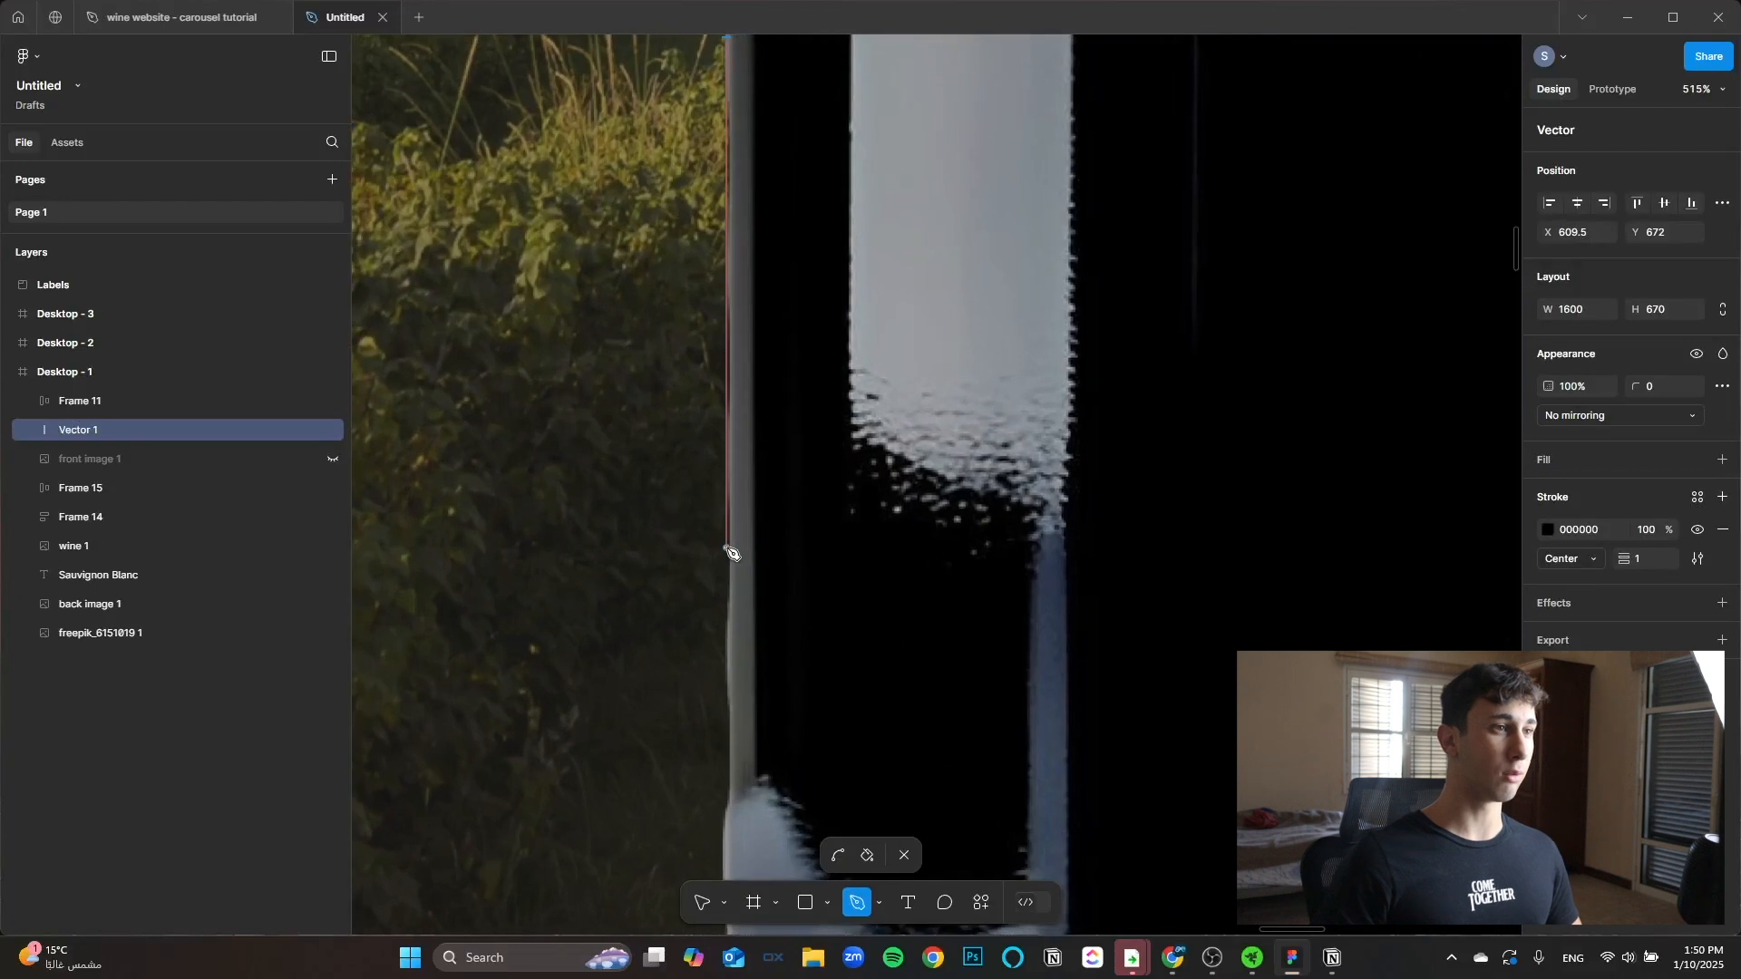
{"action": "left_click", "coordinate": [728, 548]}
Step: Trace the slight bulge in the lower left edge with closely spaced points down to about X 610.5, Y 896.5
{"action": "scroll", "coordinate": [731, 557], "scroll_direction": "down", "scroll_amount": 5}
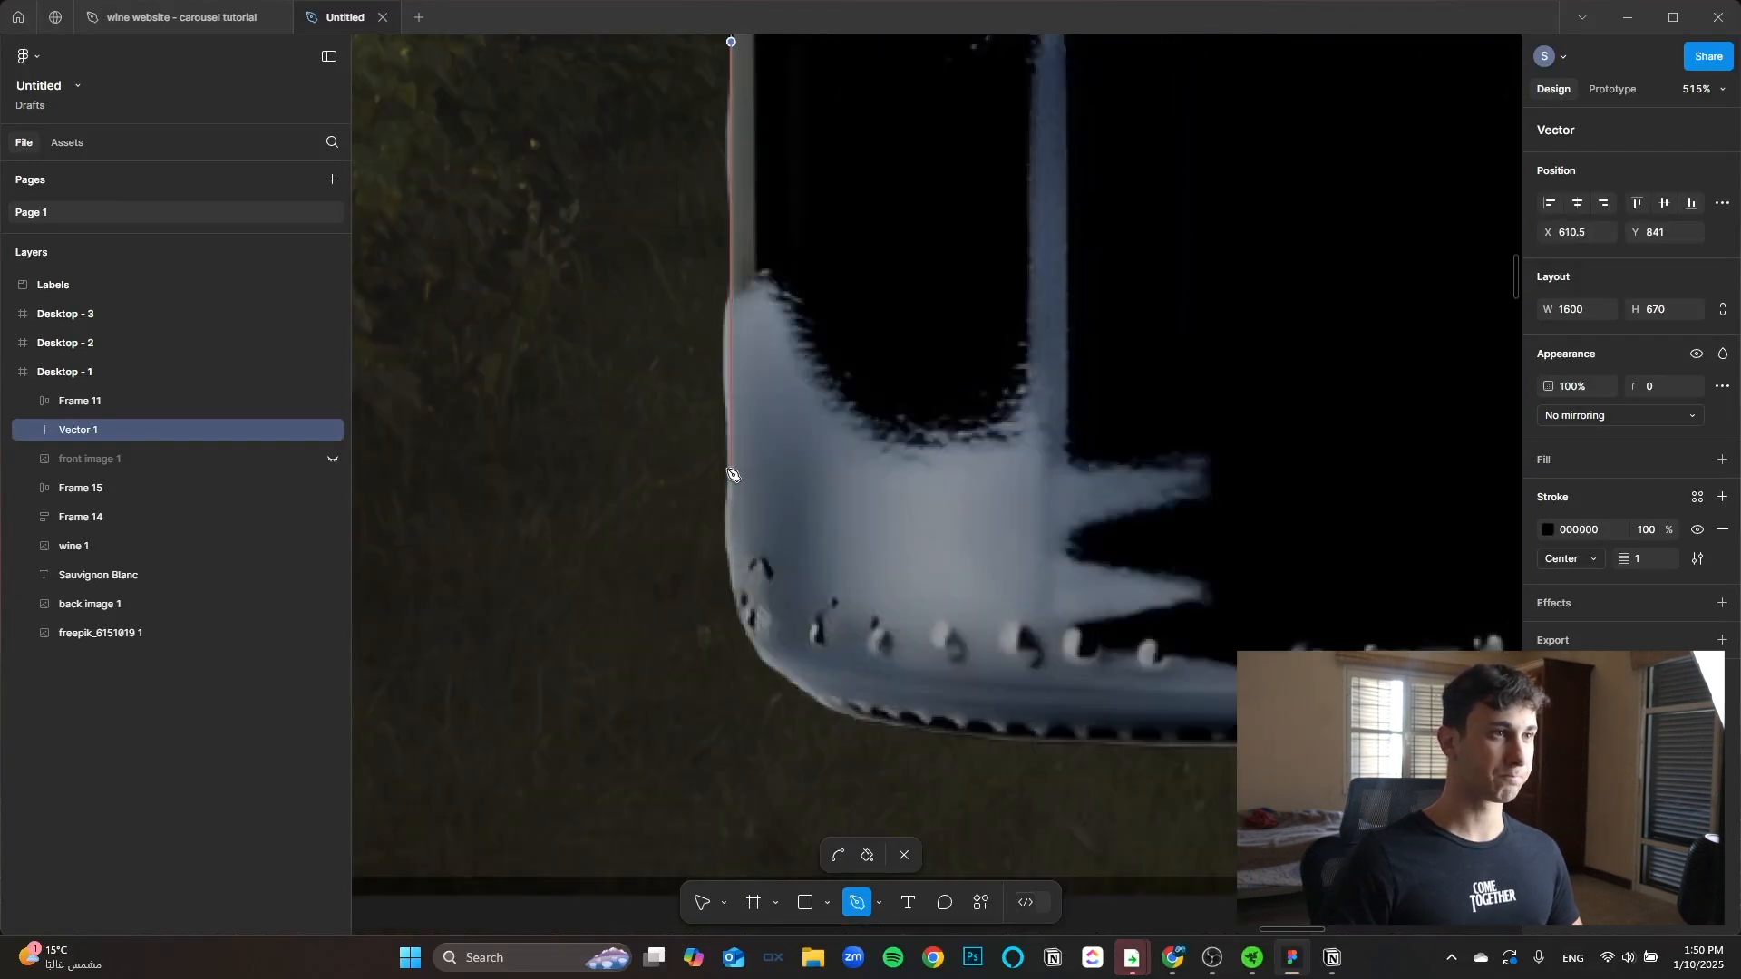
{"action": "scroll", "coordinate": [731, 474], "scroll_direction": "up", "scroll_amount": 5}
{"action": "scroll", "coordinate": [729, 718], "scroll_direction": "up", "scroll_amount": 6}
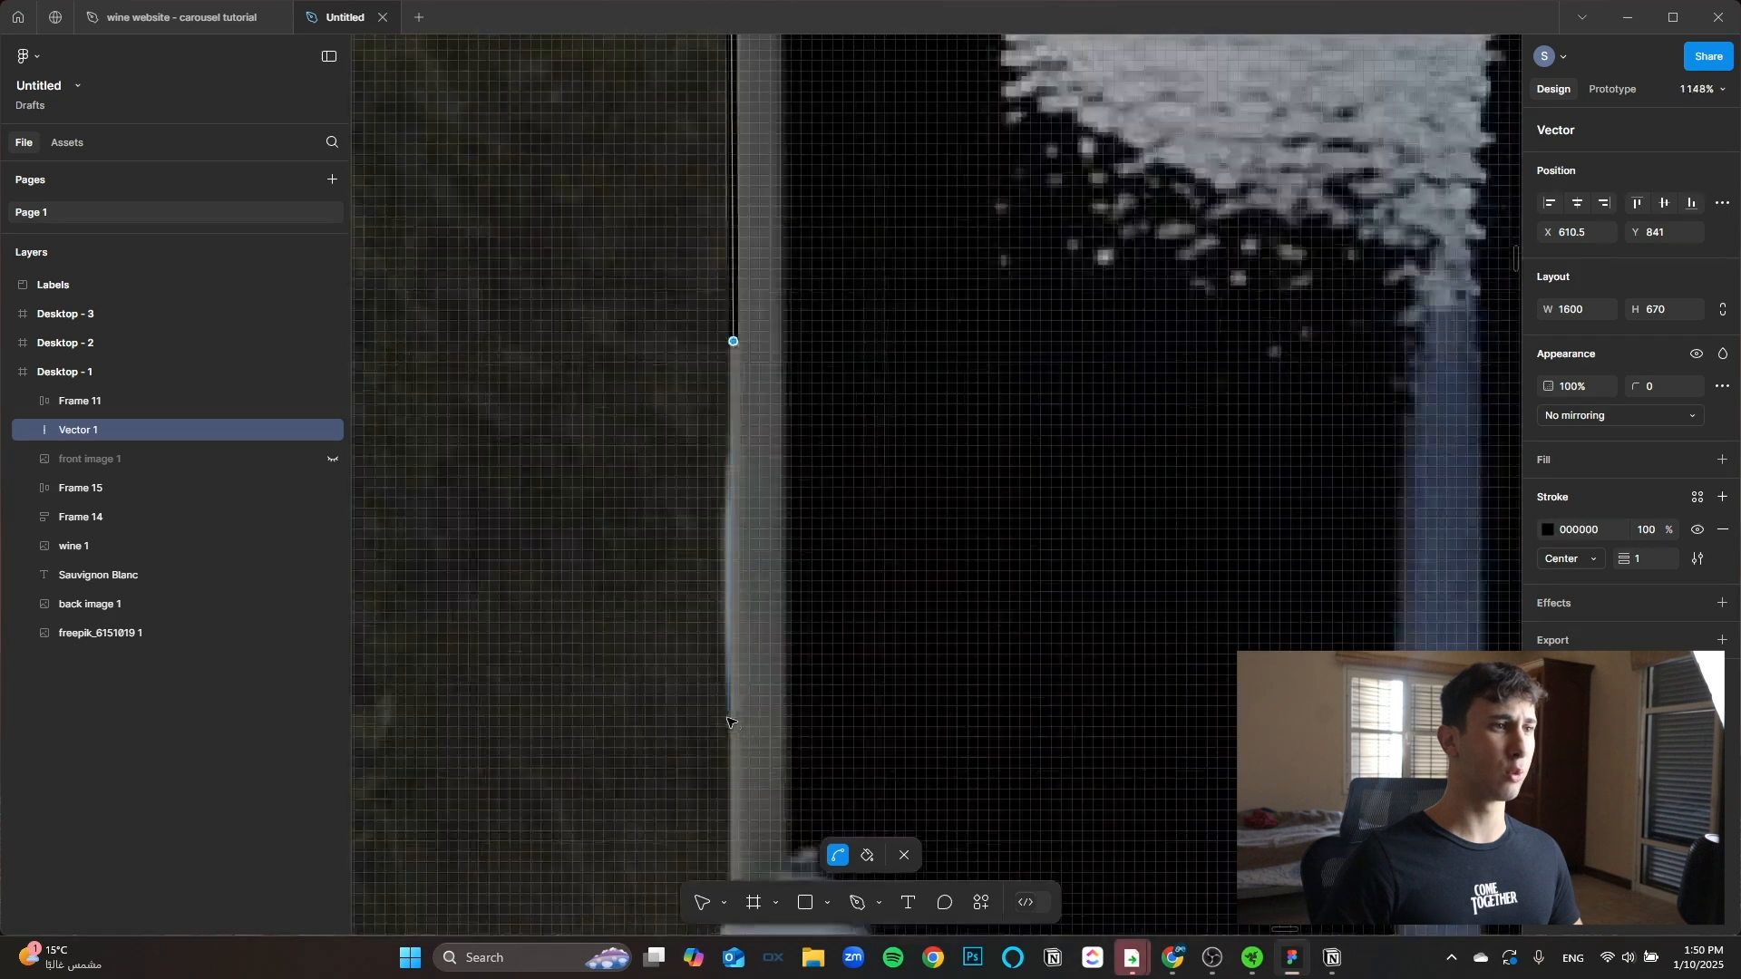
{"action": "scroll", "coordinate": [729, 716], "scroll_direction": "down", "scroll_amount": 2}
{"action": "left_click", "coordinate": [729, 329]}
{"action": "scroll", "coordinate": [733, 332], "scroll_direction": "down", "scroll_amount": 1}
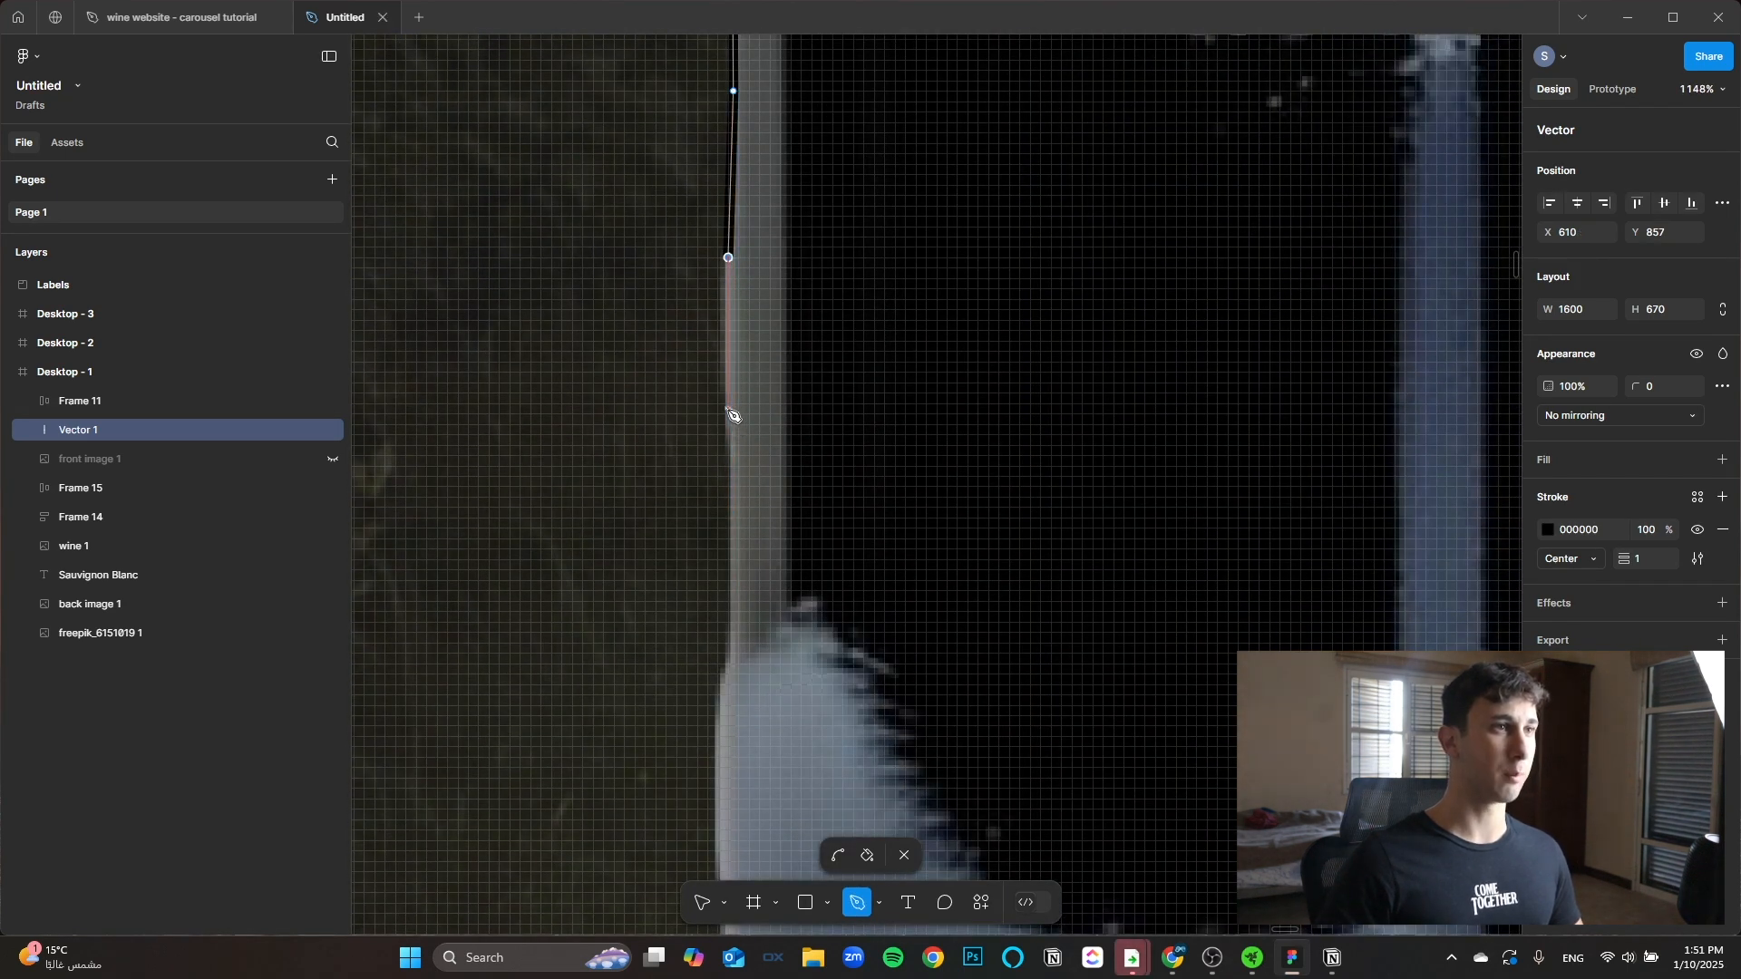
{"action": "left_click", "coordinate": [729, 410]}
{"action": "left_click", "coordinate": [735, 483]}
{"action": "scroll", "coordinate": [736, 490], "scroll_direction": "down", "scroll_amount": 3}
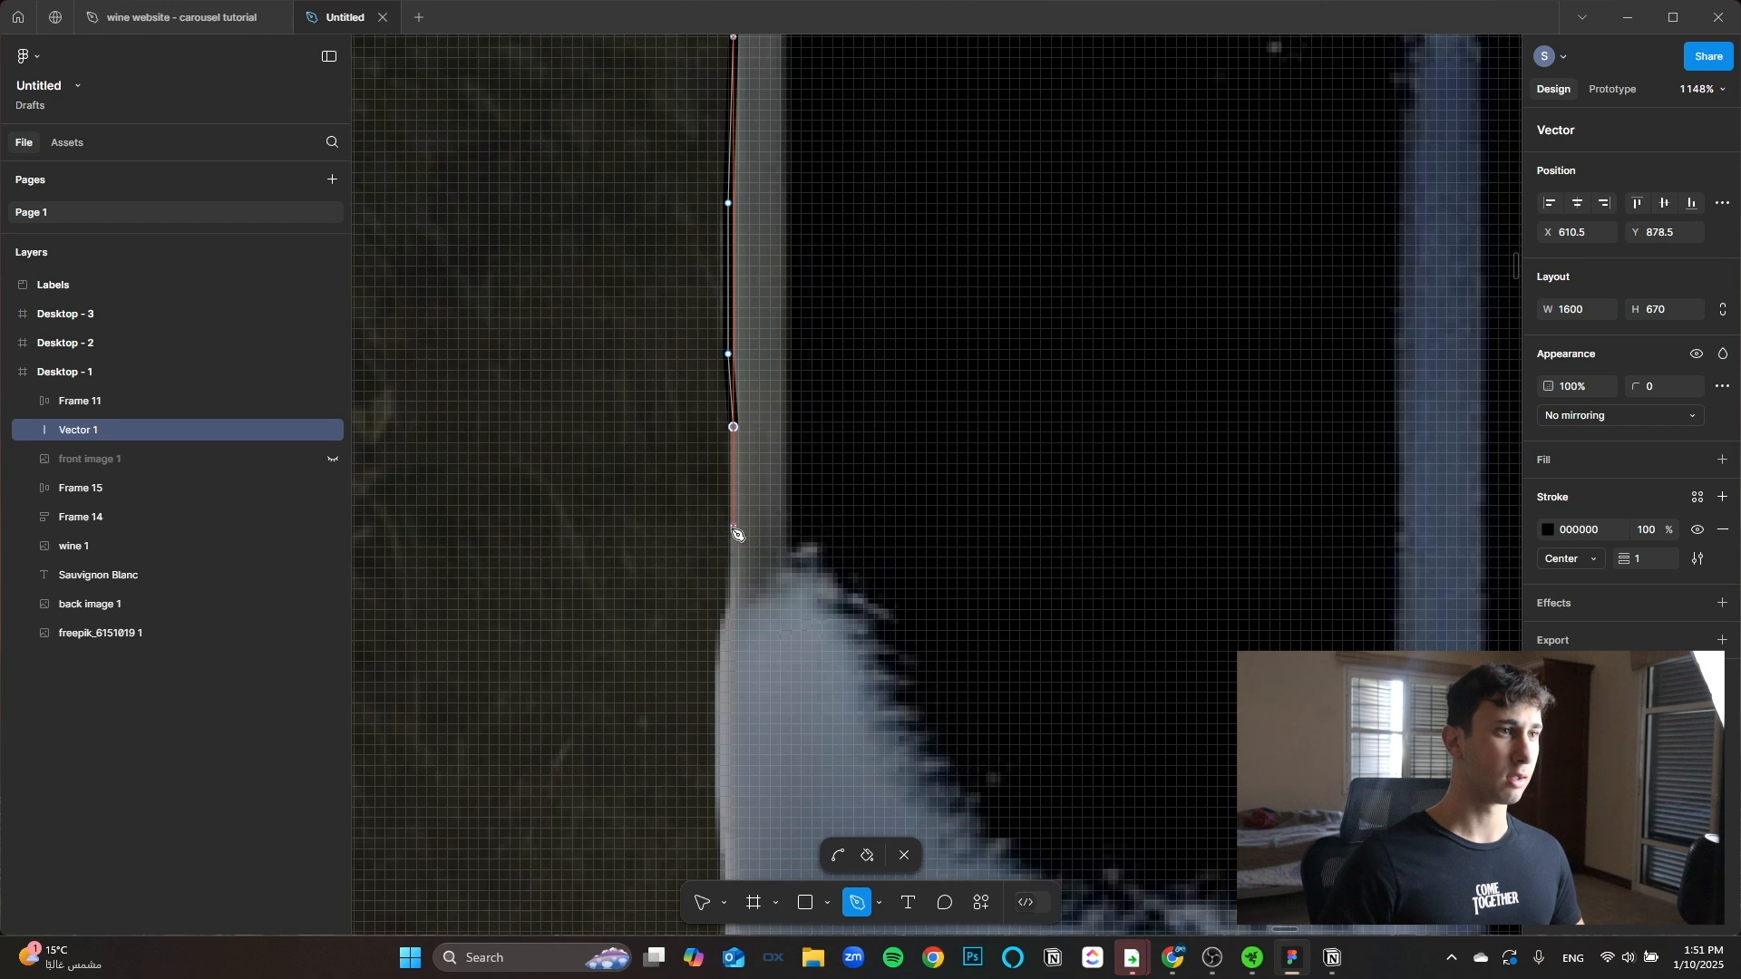
{"action": "left_click", "coordinate": [733, 436]}
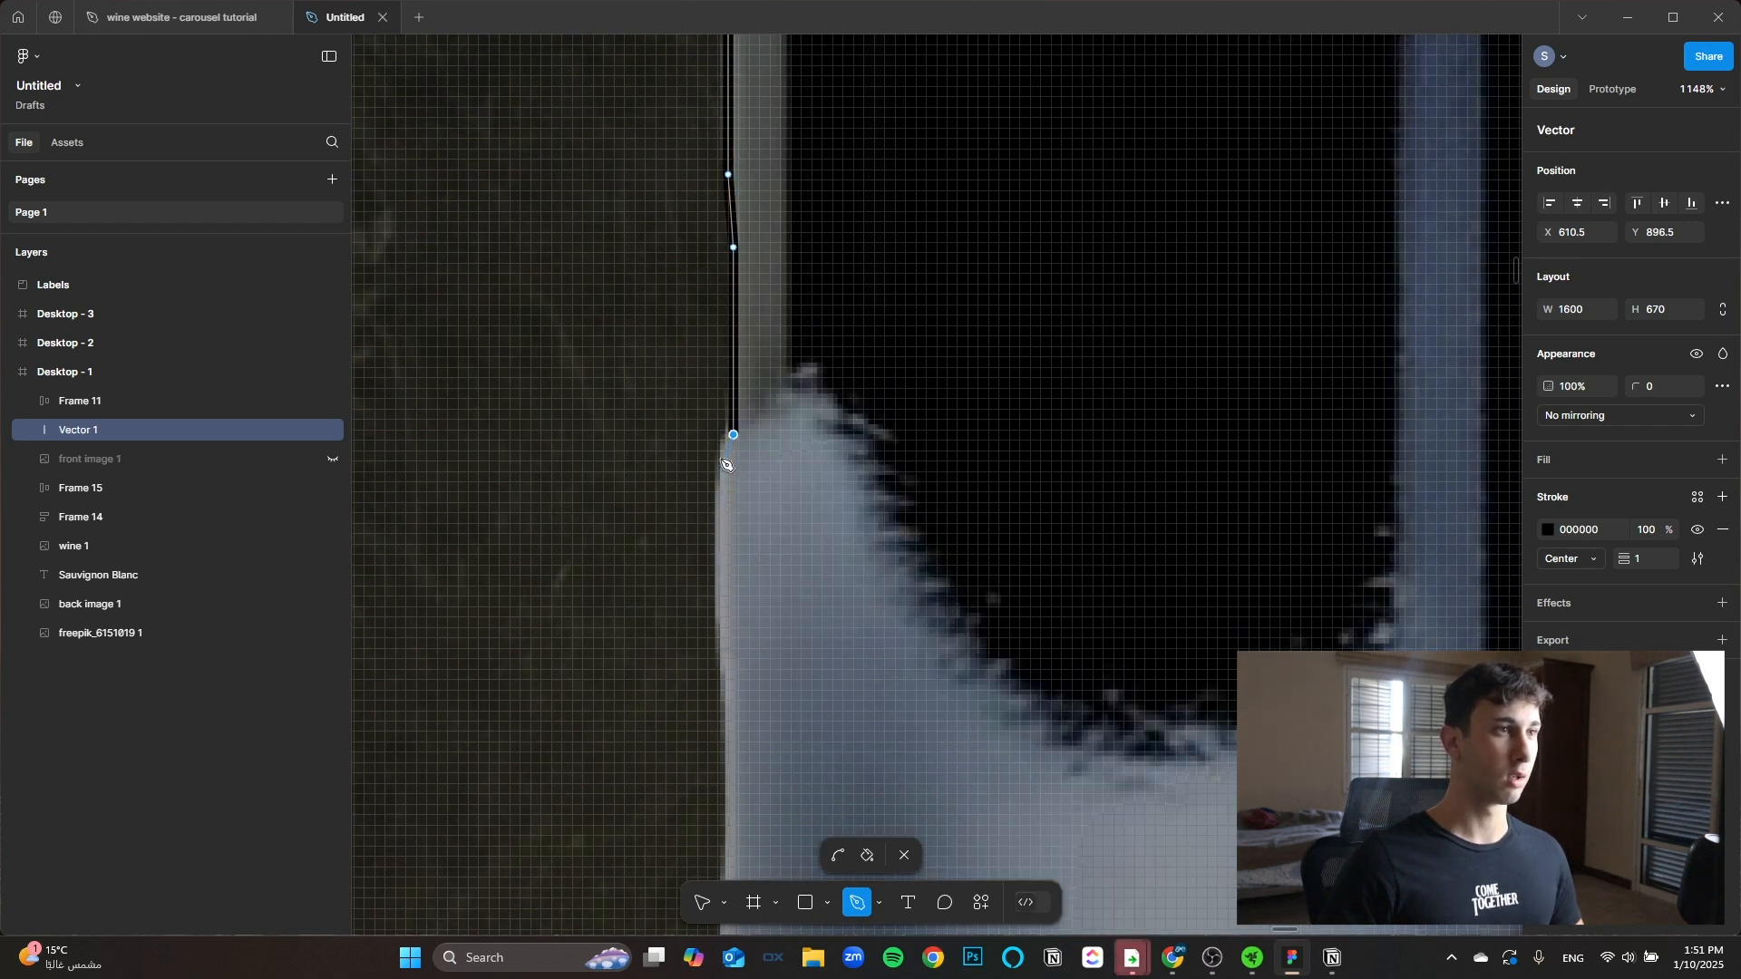
Step: Continue the path along the pale reflection's outer edge to about X 609.5, Y 947.5, just above the bottle's rounded base corner
{"action": "left_click", "coordinate": [724, 446]}
{"action": "left_click", "coordinate": [719, 577]}
{"action": "scroll", "coordinate": [719, 577], "scroll_direction": "down", "scroll_amount": 1}
{"action": "scroll", "coordinate": [731, 689], "scroll_direction": "down", "scroll_amount": 5}
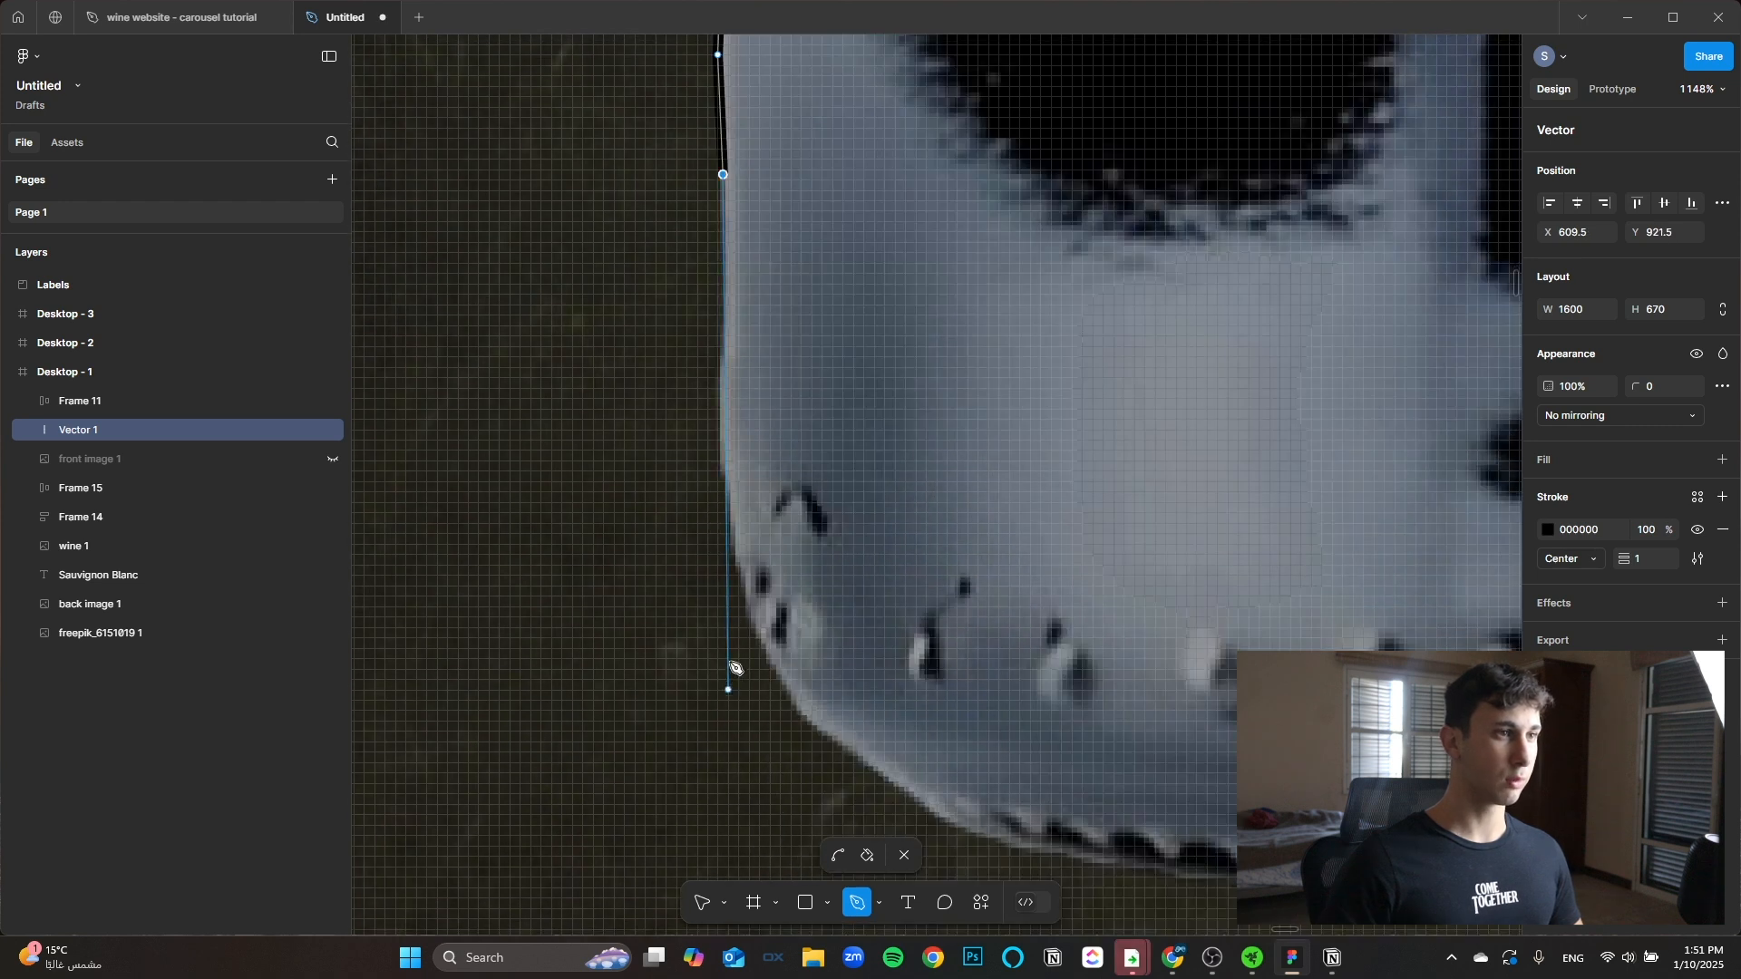
{"action": "left_click", "coordinate": [726, 450]}
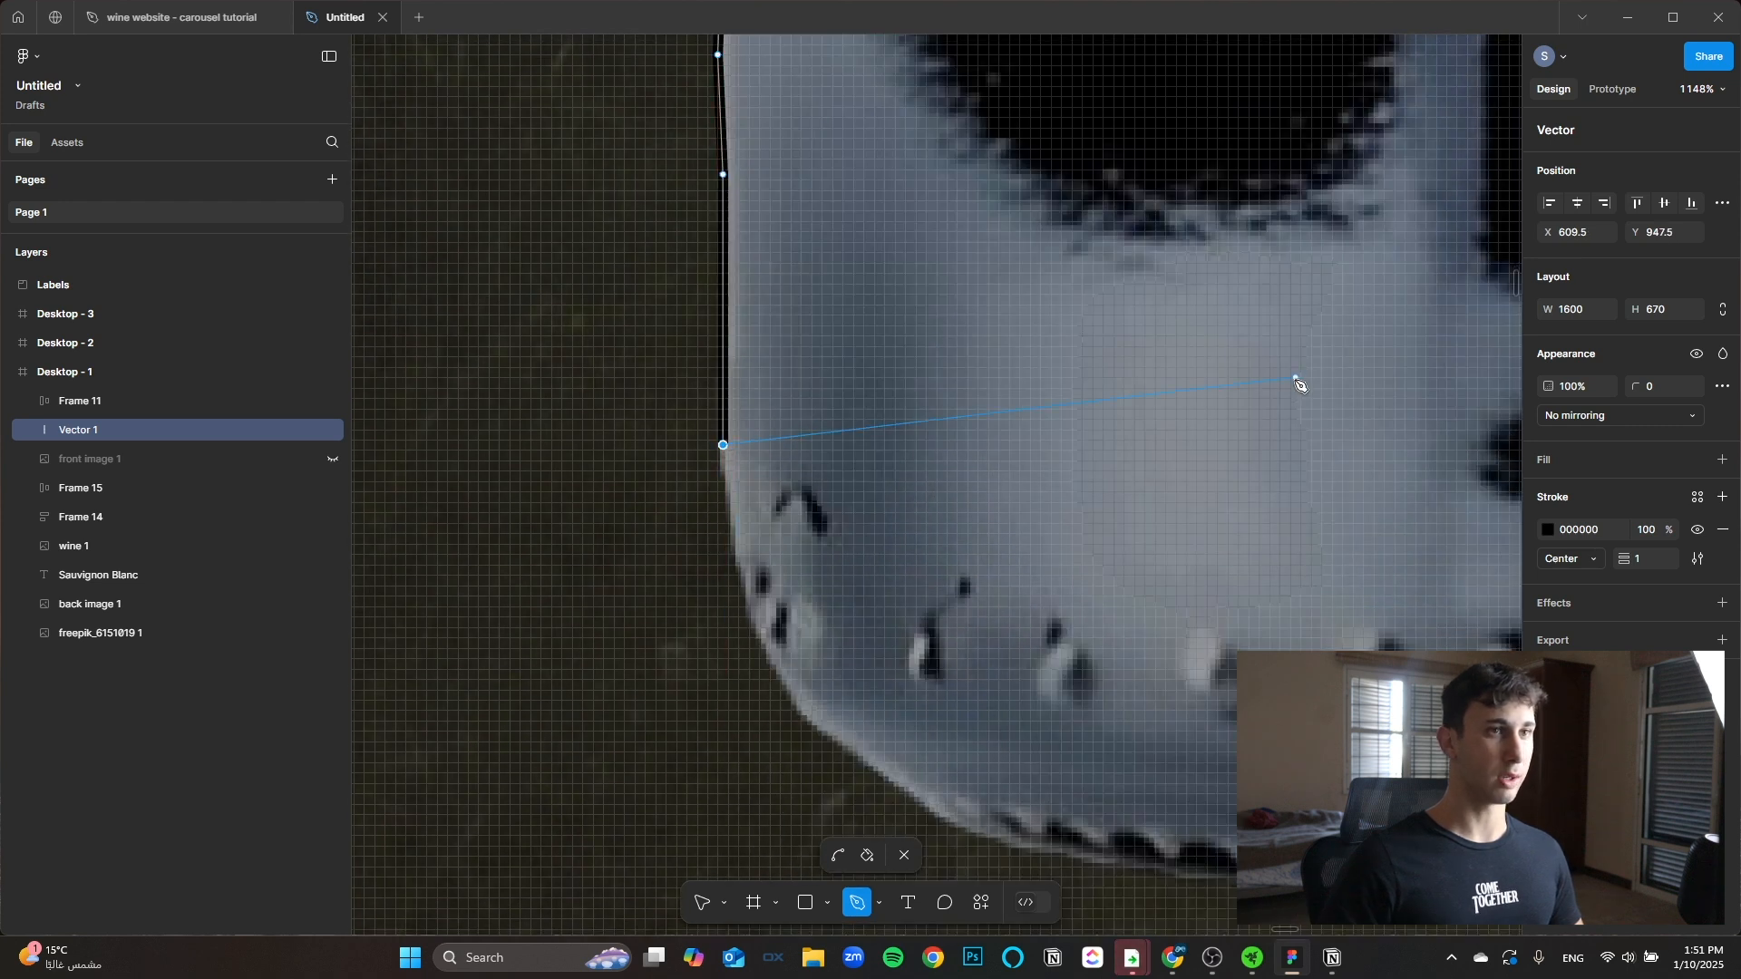
Step: Carry the path across the bottle above its base to a point on the right edge at about X 843, Y 944
{"action": "scroll", "coordinate": [1280, 299], "scroll_direction": "down", "scroll_amount": 10}
{"action": "scroll", "coordinate": [1142, 517], "scroll_direction": "down", "scroll_amount": 3}
{"action": "left_click_drag", "start_coordinate": [1205, 439], "coordinate": [567, 521]}
{"action": "key", "text": "ctrl+z"}
{"action": "left_click_drag", "start_coordinate": [1280, 423], "coordinate": [654, 594]}
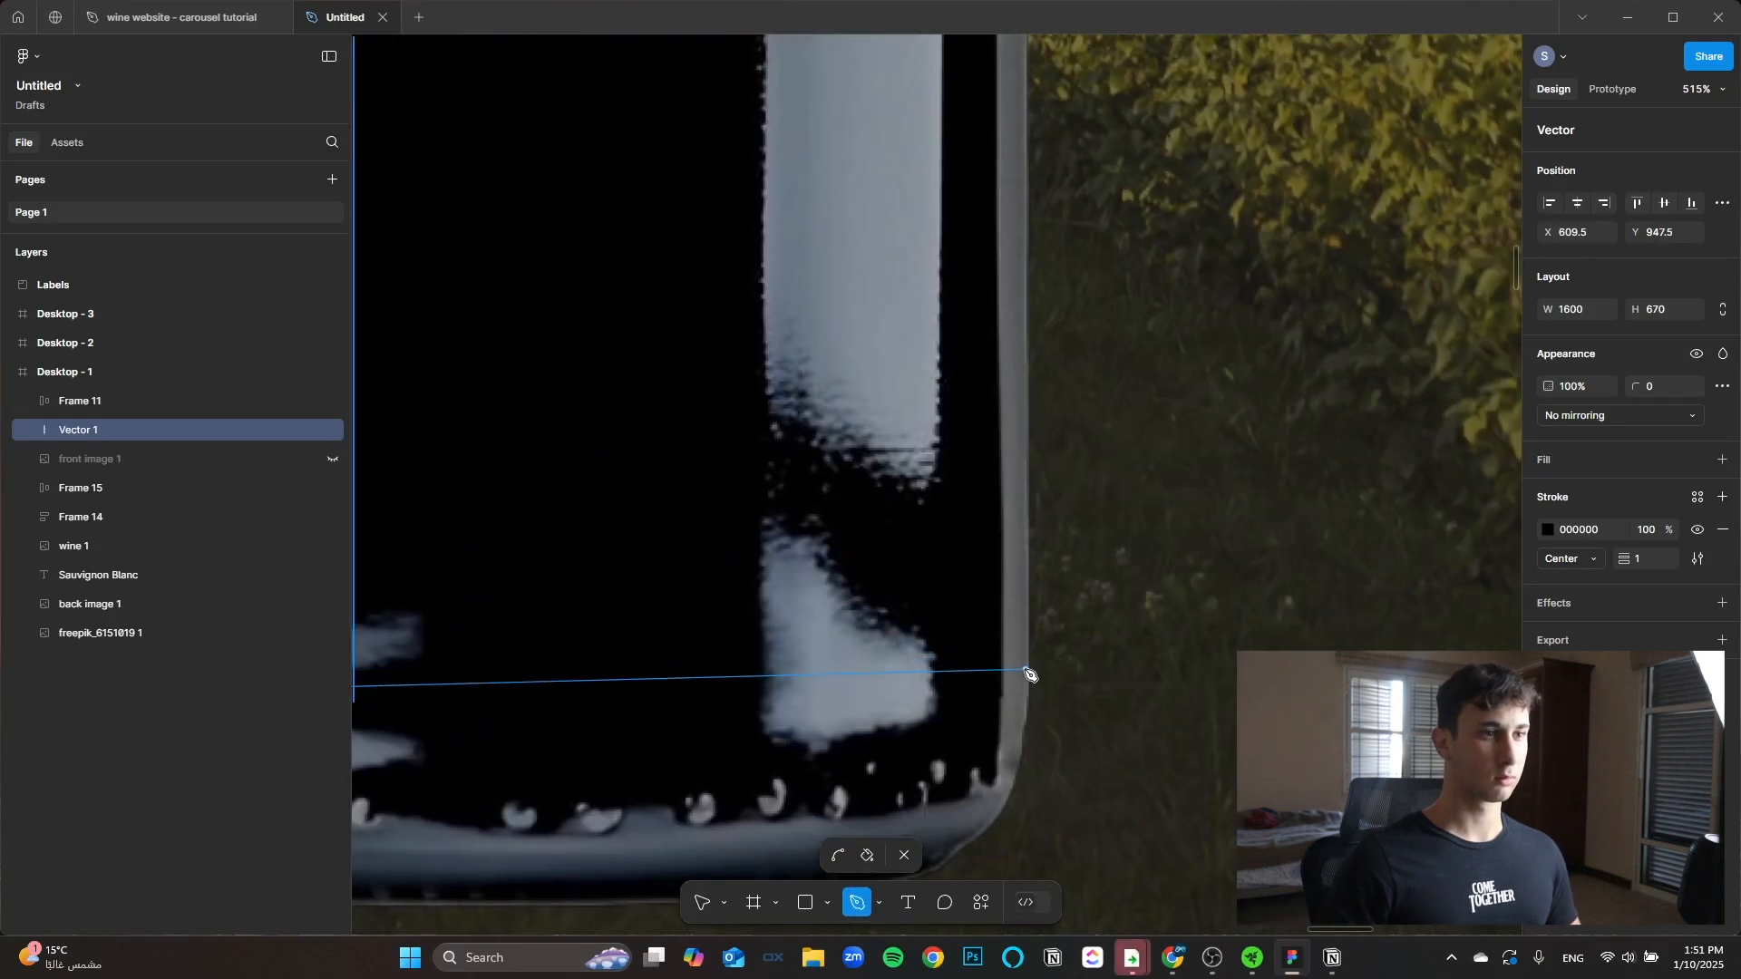
{"action": "left_click", "coordinate": [1029, 679]}
Step: Extend the path up the bottle's right edge with points at about X 843, Y 721.5, X 843, Y 564 and X 843.5, Y 476.5
{"action": "scroll", "coordinate": [998, 371], "scroll_direction": "up", "scroll_amount": 10}
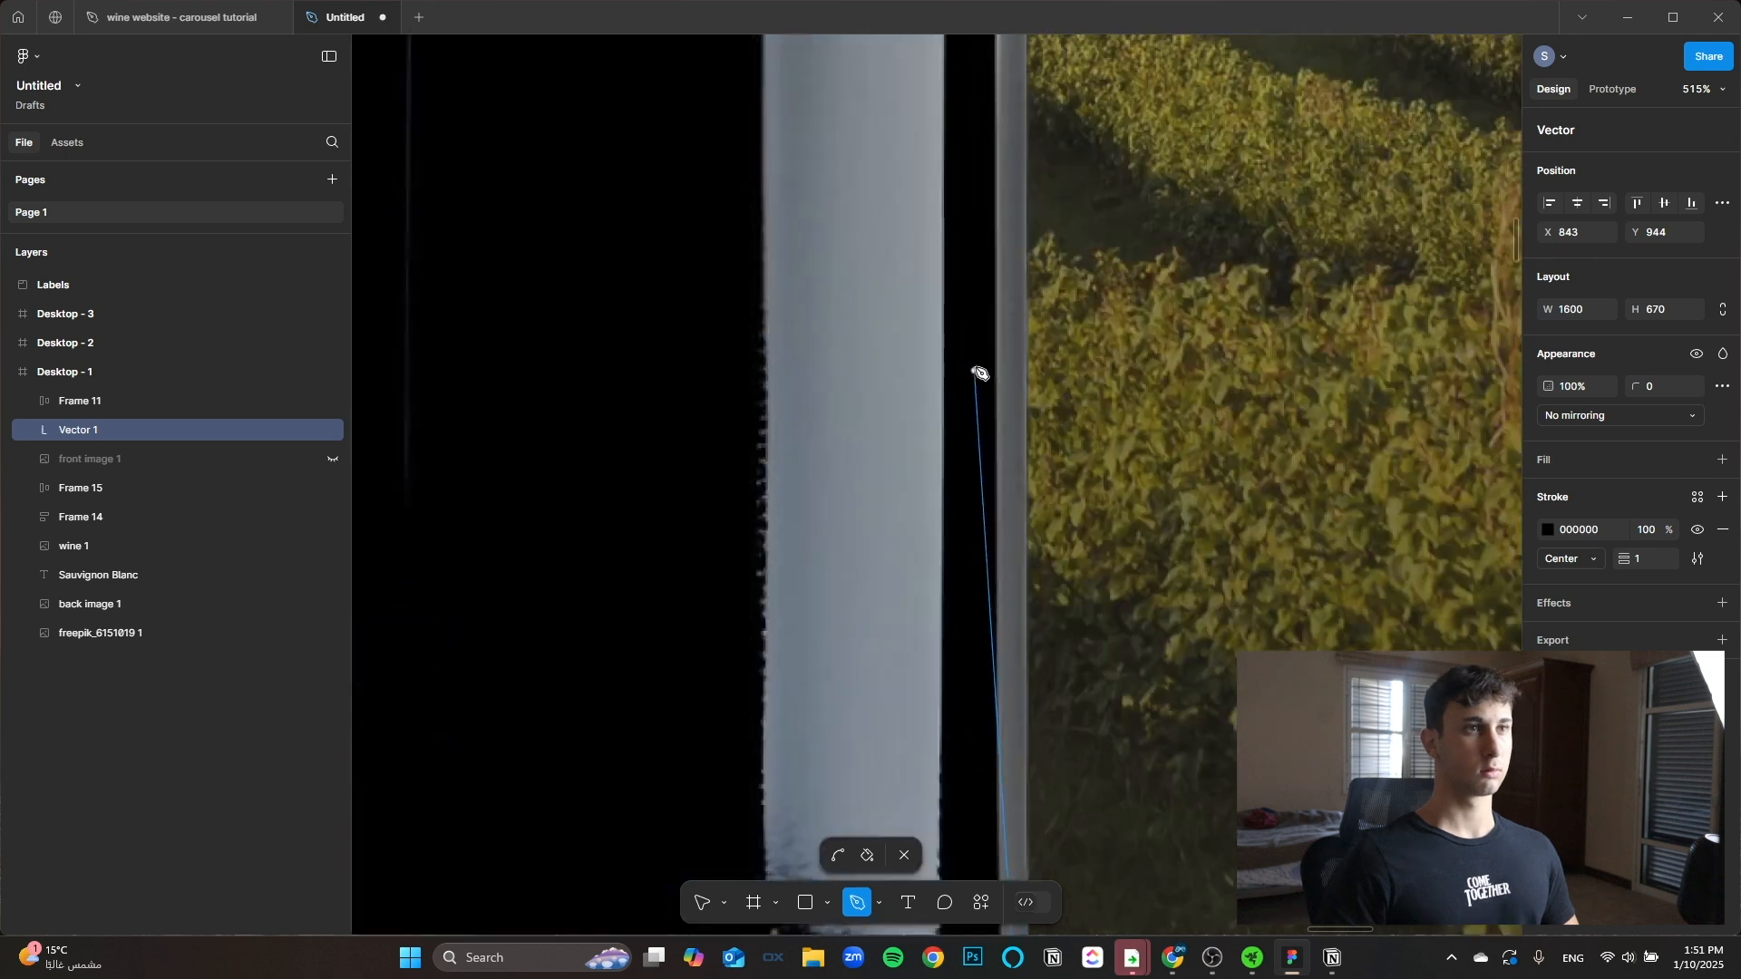
{"action": "scroll", "coordinate": [1005, 720], "scroll_direction": "down", "scroll_amount": 3}
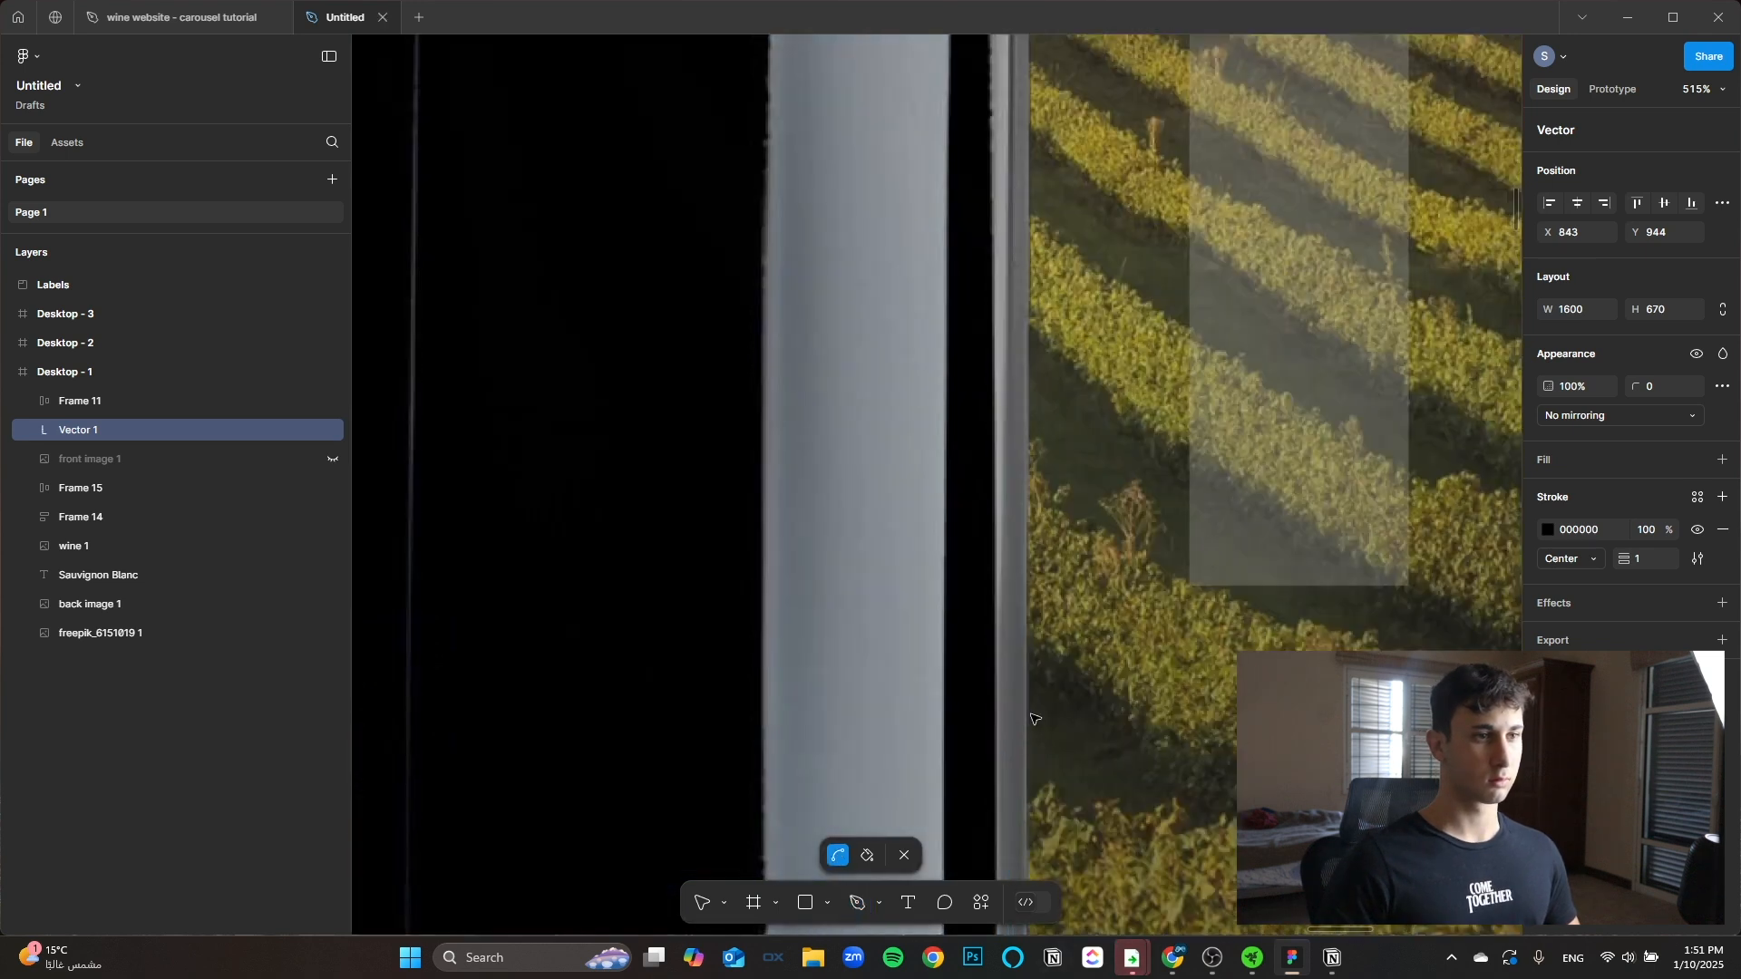
{"action": "scroll", "coordinate": [1025, 717], "scroll_direction": "up", "scroll_amount": 2}
{"action": "left_click", "coordinate": [1030, 695]}
{"action": "scroll", "coordinate": [1033, 634], "scroll_direction": "up", "scroll_amount": 5}
{"action": "scroll", "coordinate": [1043, 408], "scroll_direction": "up", "scroll_amount": 5}
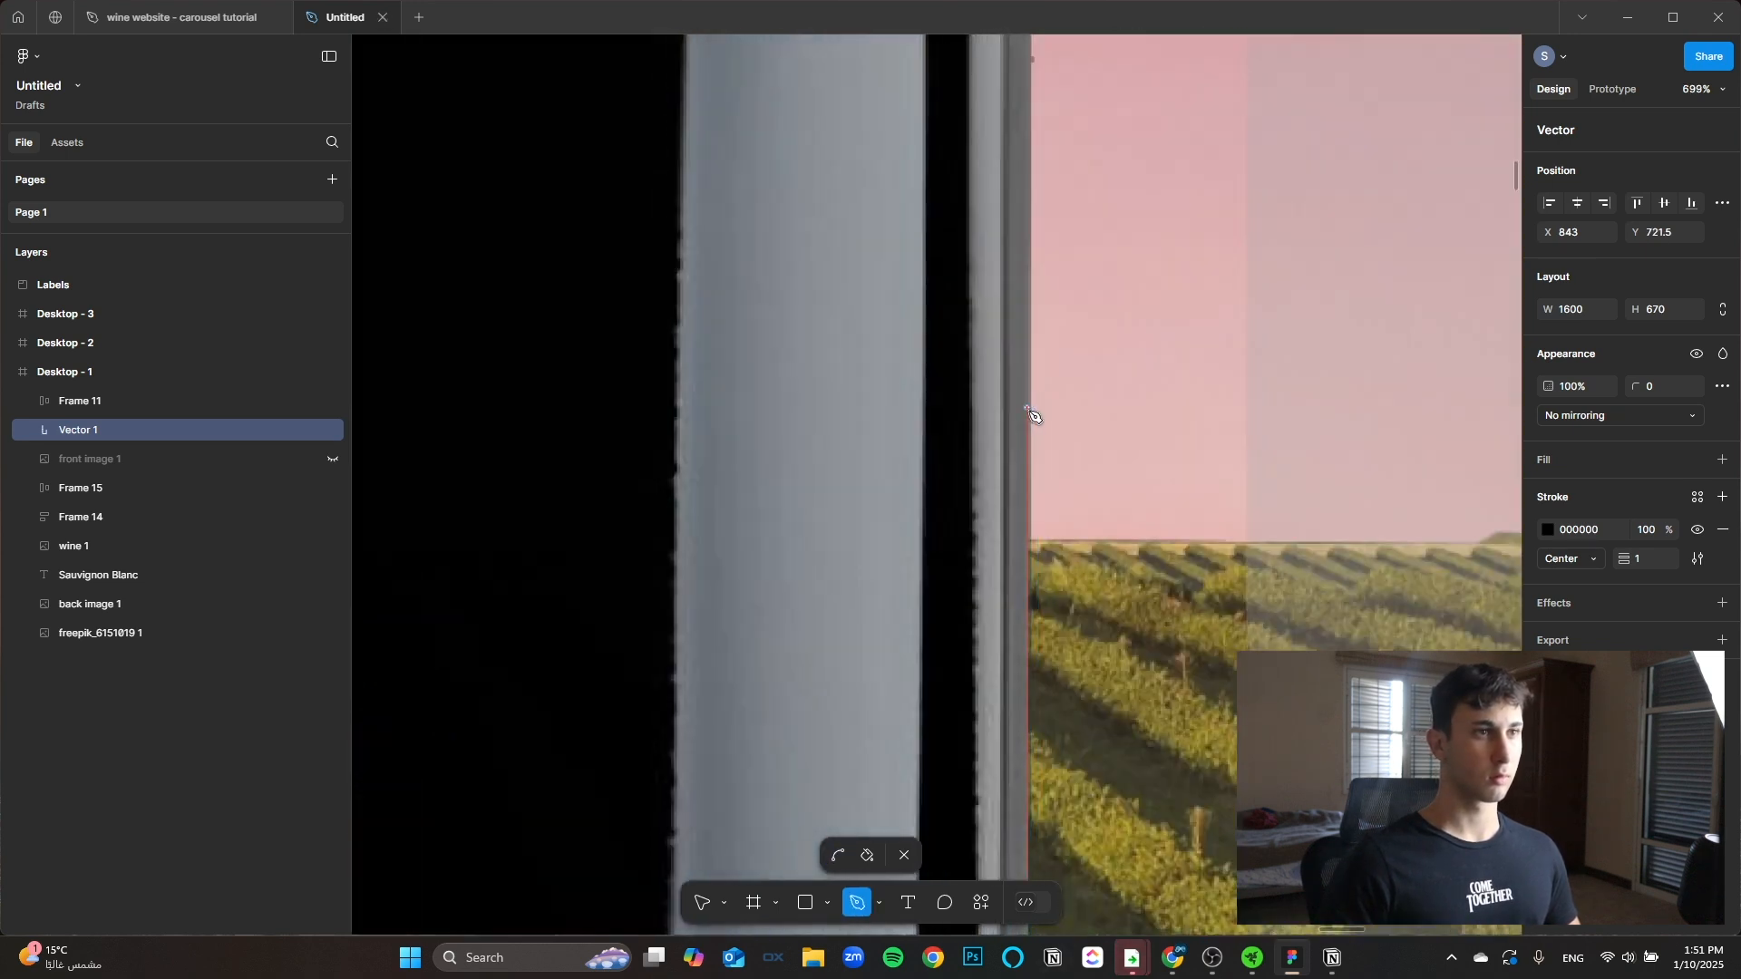
{"action": "left_click", "coordinate": [1031, 599]}
{"action": "scroll", "coordinate": [1031, 601], "scroll_direction": "up", "scroll_amount": 5}
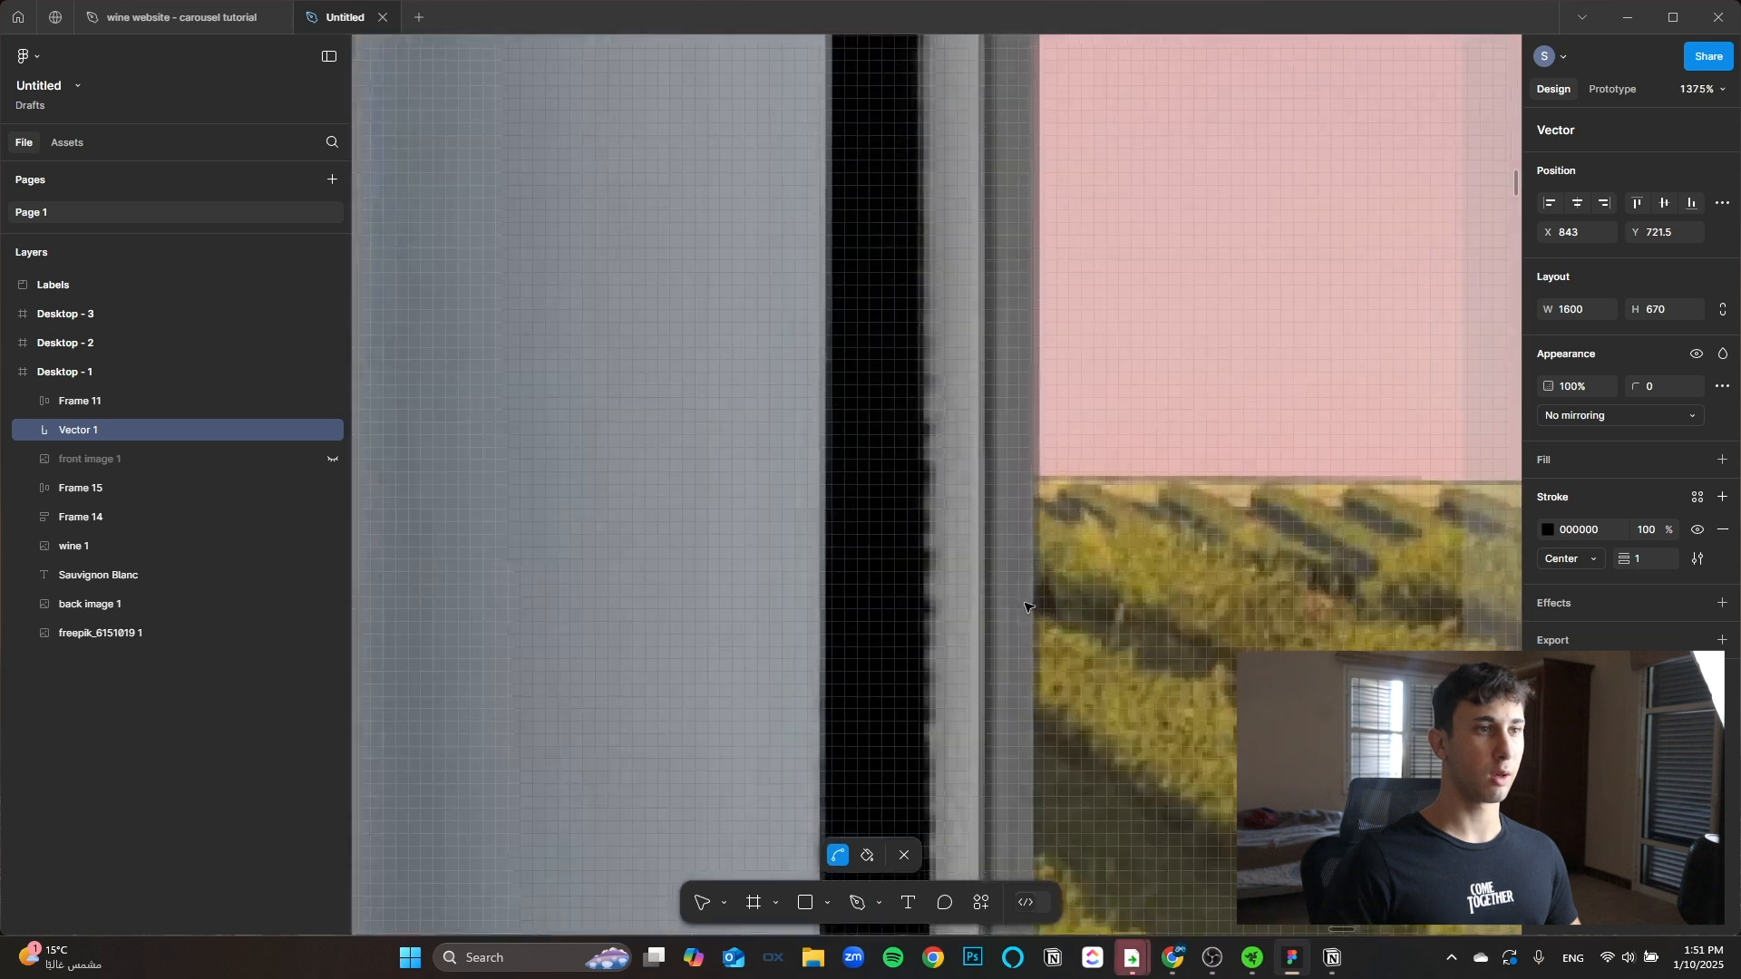
{"action": "scroll", "coordinate": [1041, 432], "scroll_direction": "up", "scroll_amount": 5}
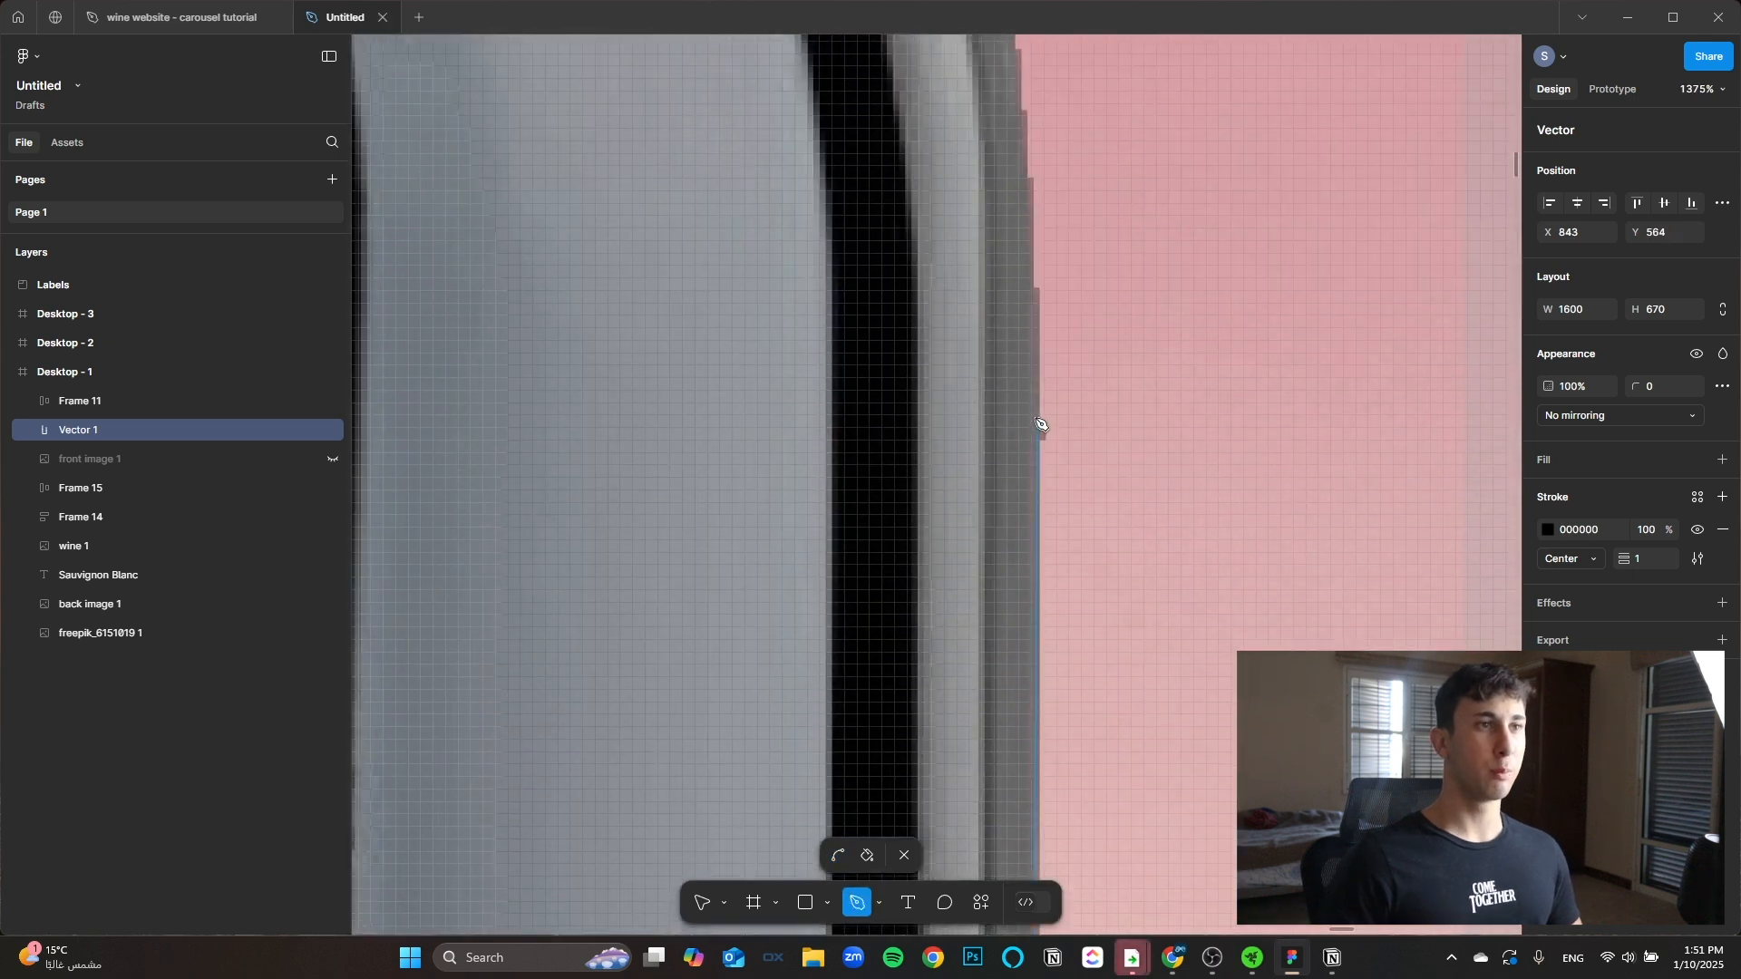
{"action": "left_click", "coordinate": [1038, 418]}
{"action": "scroll", "coordinate": [1038, 418], "scroll_direction": "down", "scroll_amount": 10}
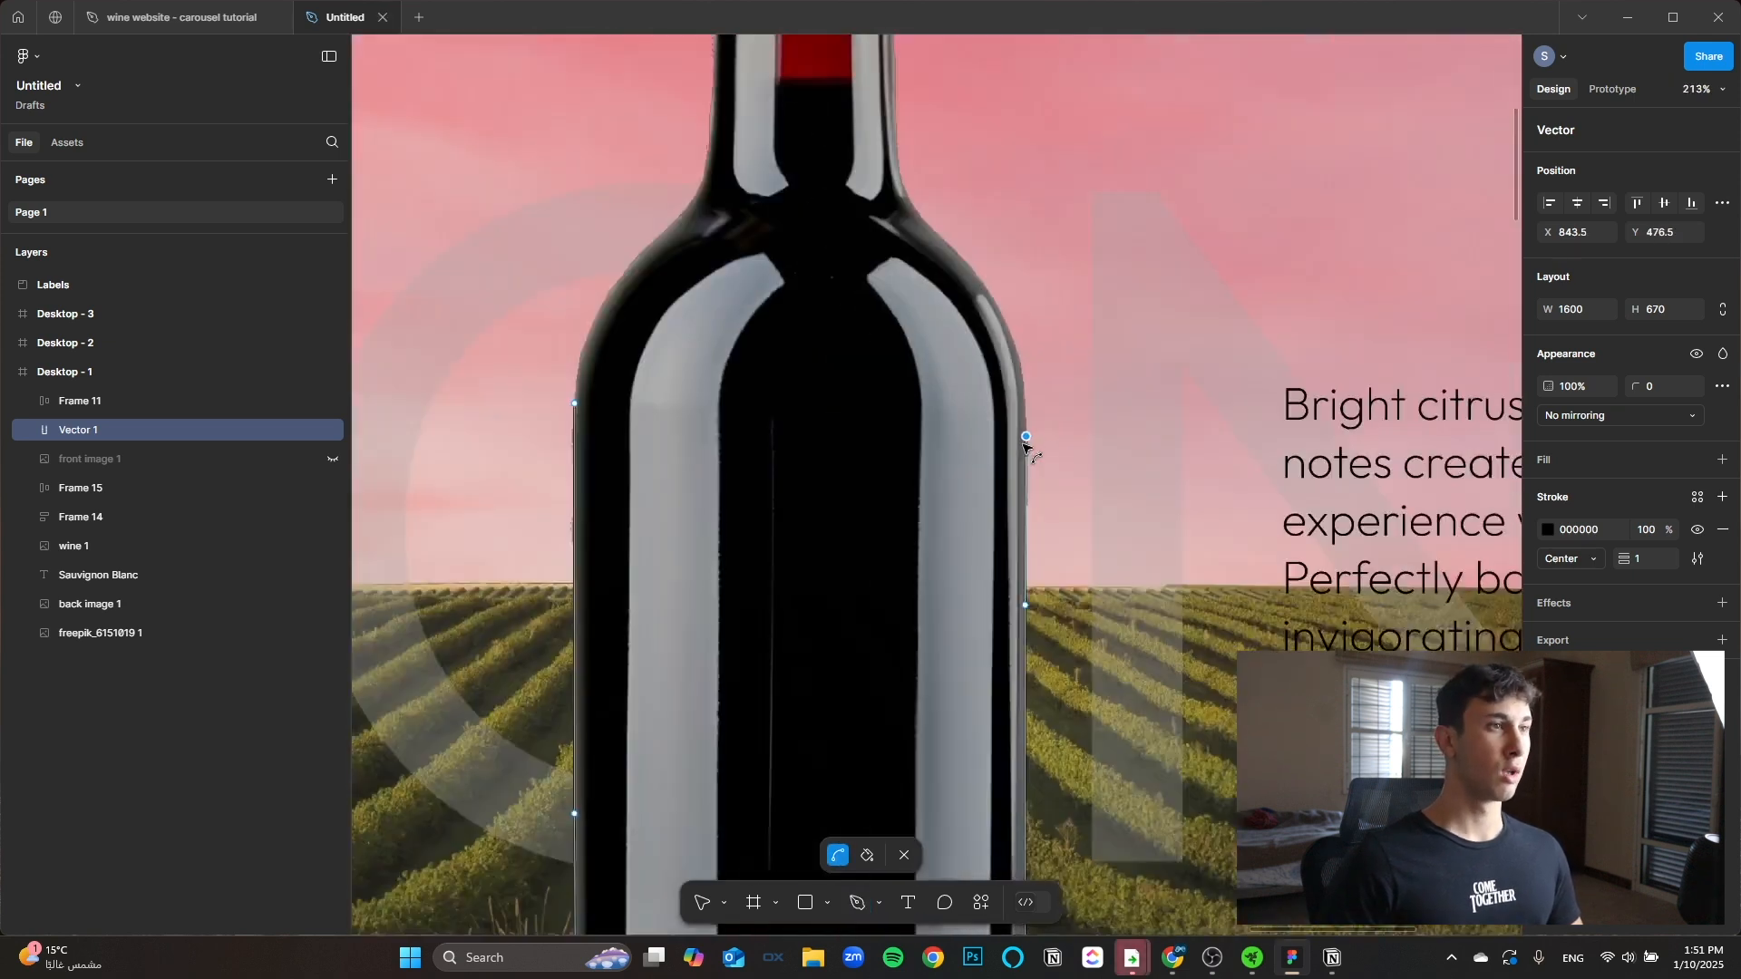
Step: Follow the right shoulder's curve with points at about X 843, Y 463.5 and X 842.5, Y 456.5, and close the path at its starting point
{"action": "scroll", "coordinate": [1002, 423], "scroll_direction": "up", "scroll_amount": 10}
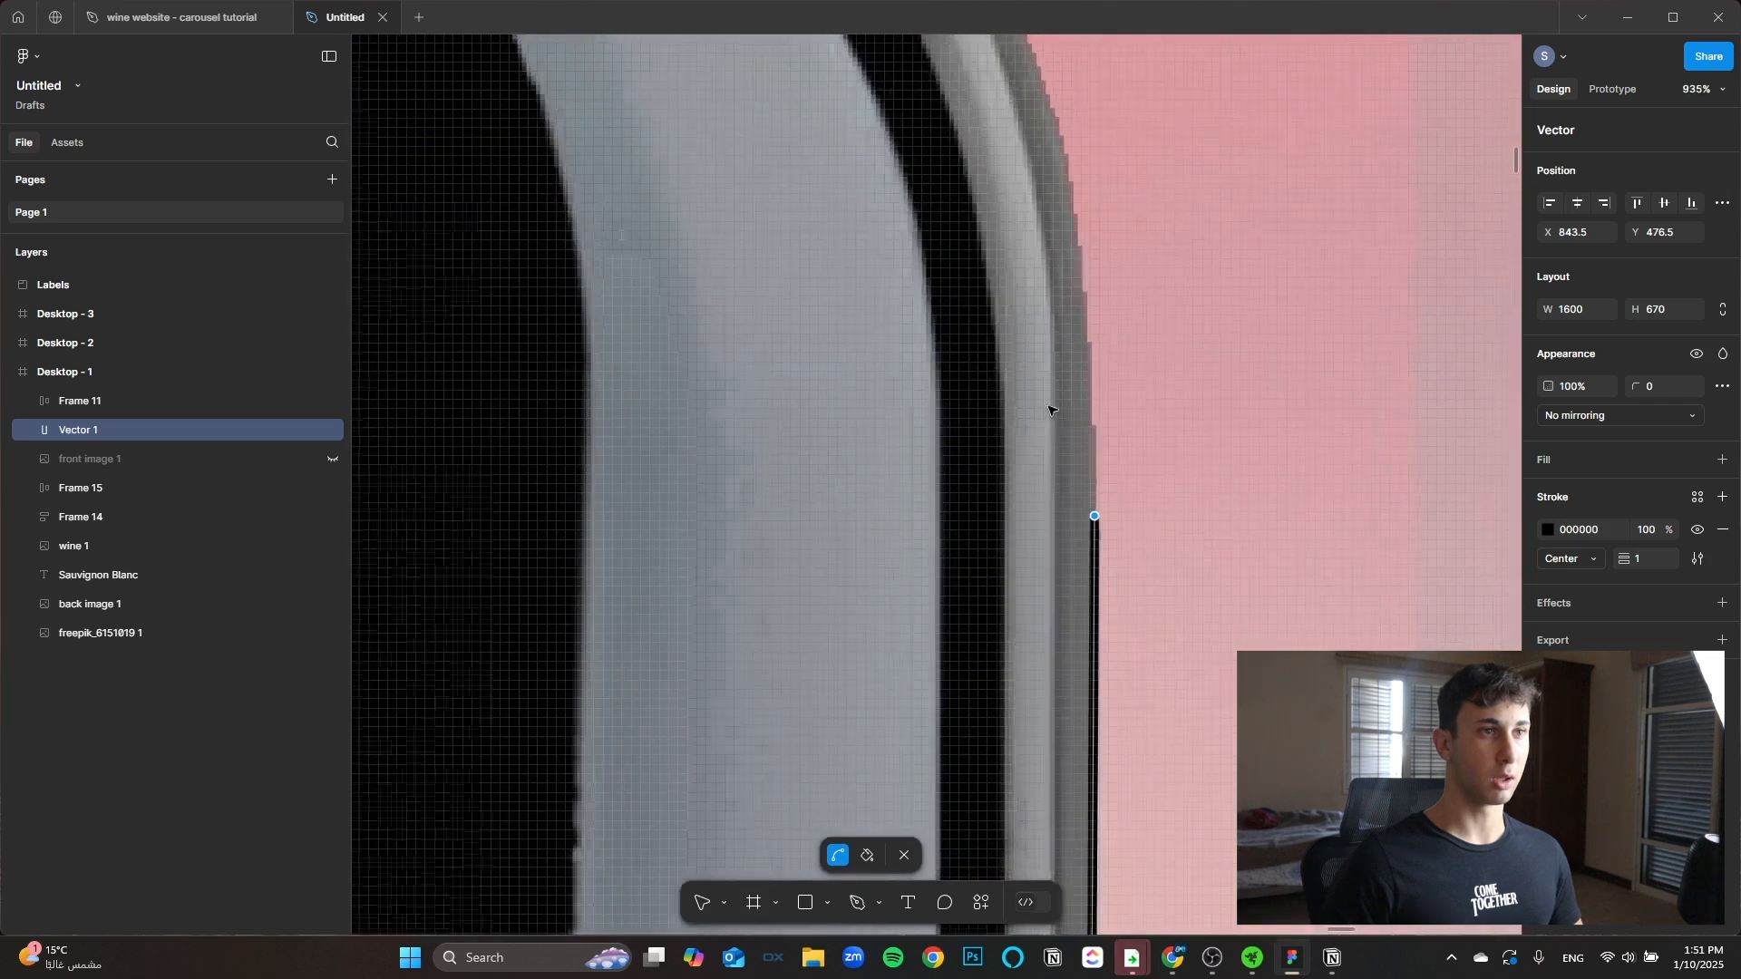
{"action": "left_click", "coordinate": [1107, 389]}
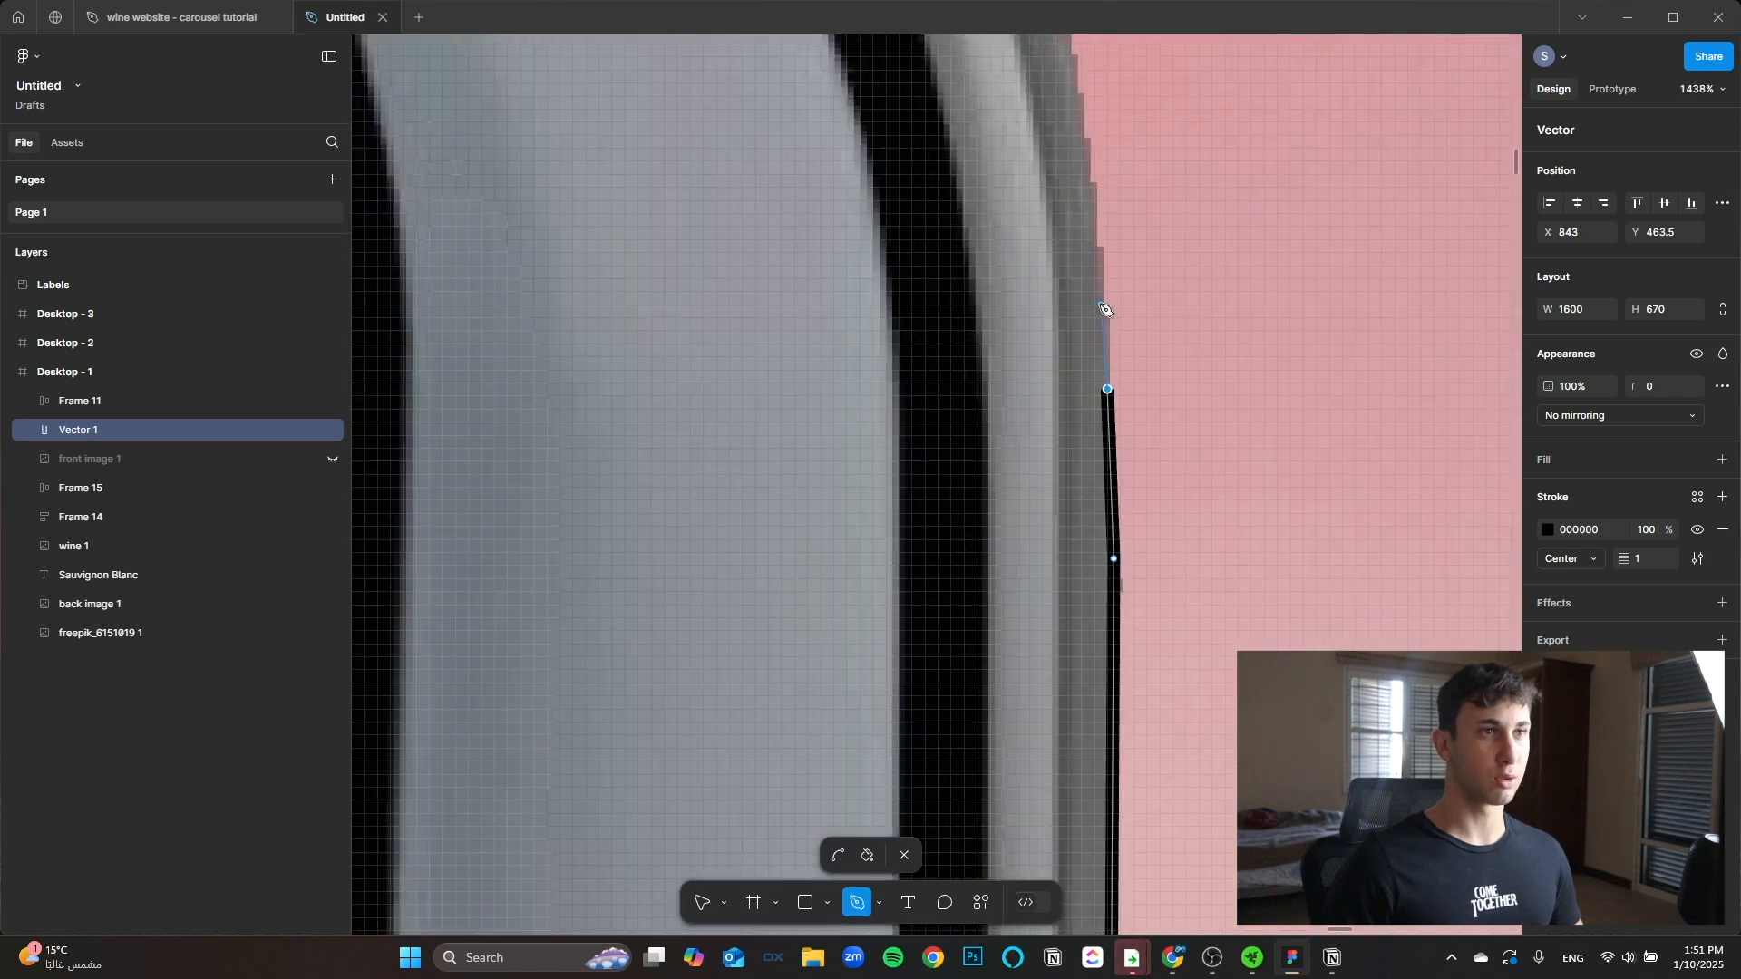
{"action": "left_click", "coordinate": [1105, 309]}
{"action": "scroll", "coordinate": [960, 338], "scroll_direction": "down", "scroll_amount": 8}
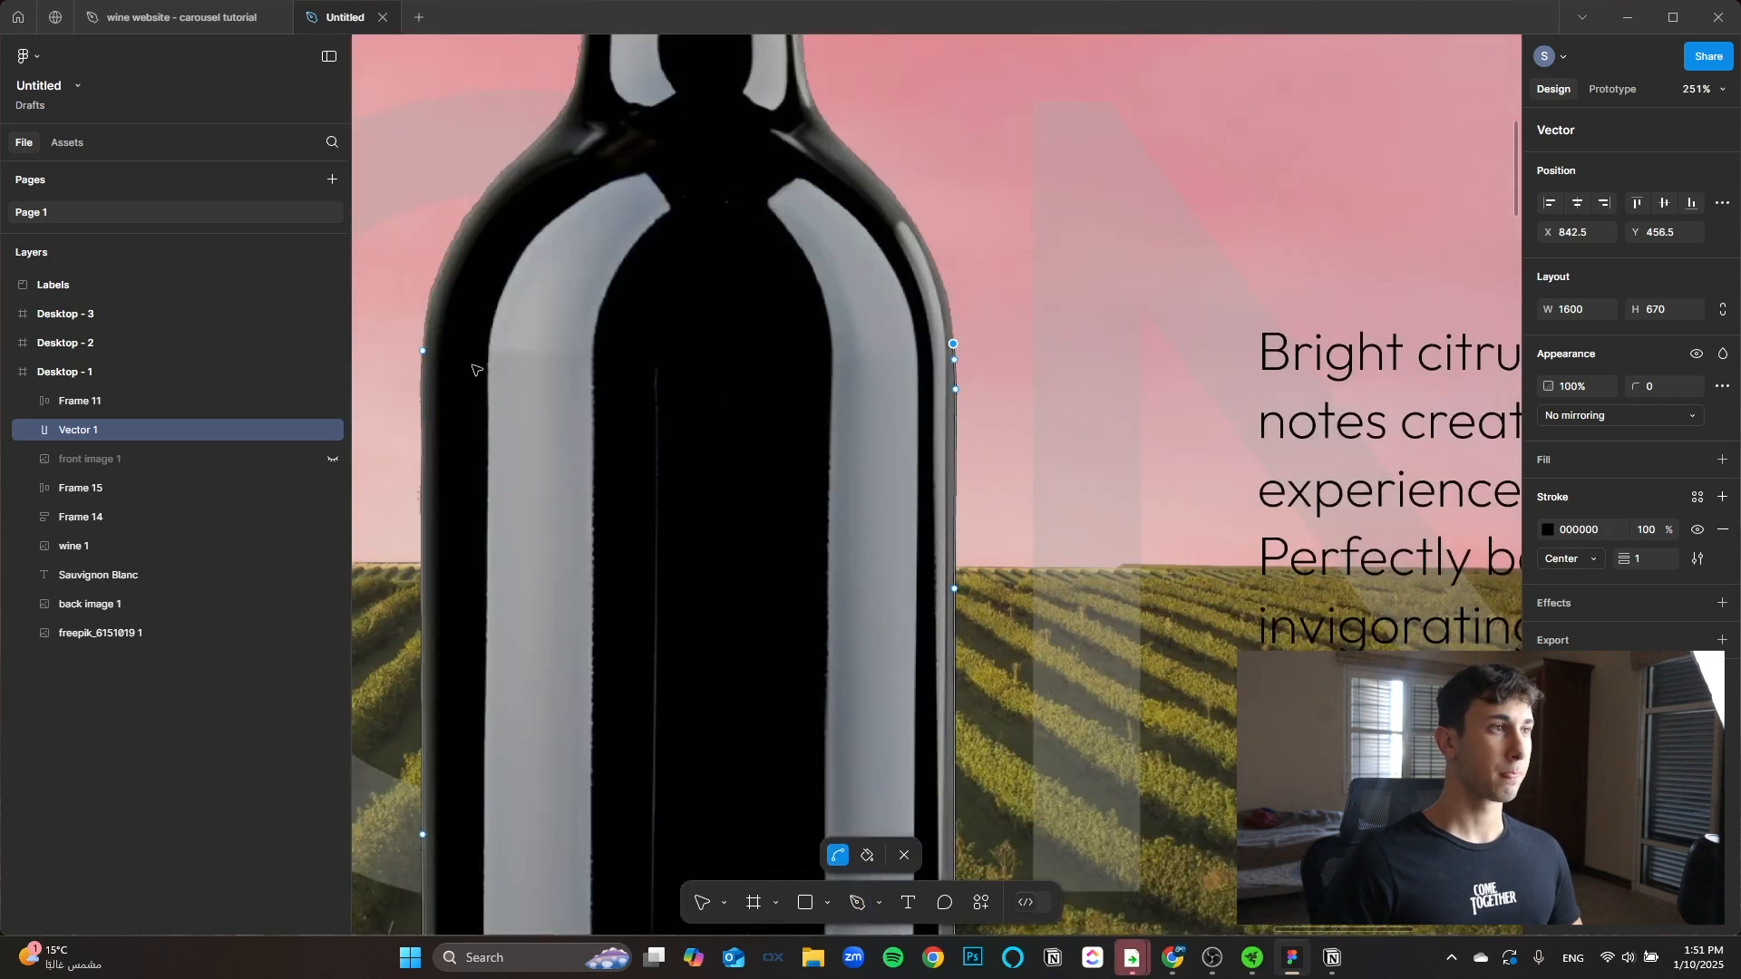
{"action": "key", "text": "p"}
{"action": "left_click", "coordinate": [422, 352]}
{"action": "scroll", "coordinate": [880, 424], "scroll_direction": "down", "scroll_amount": 3}
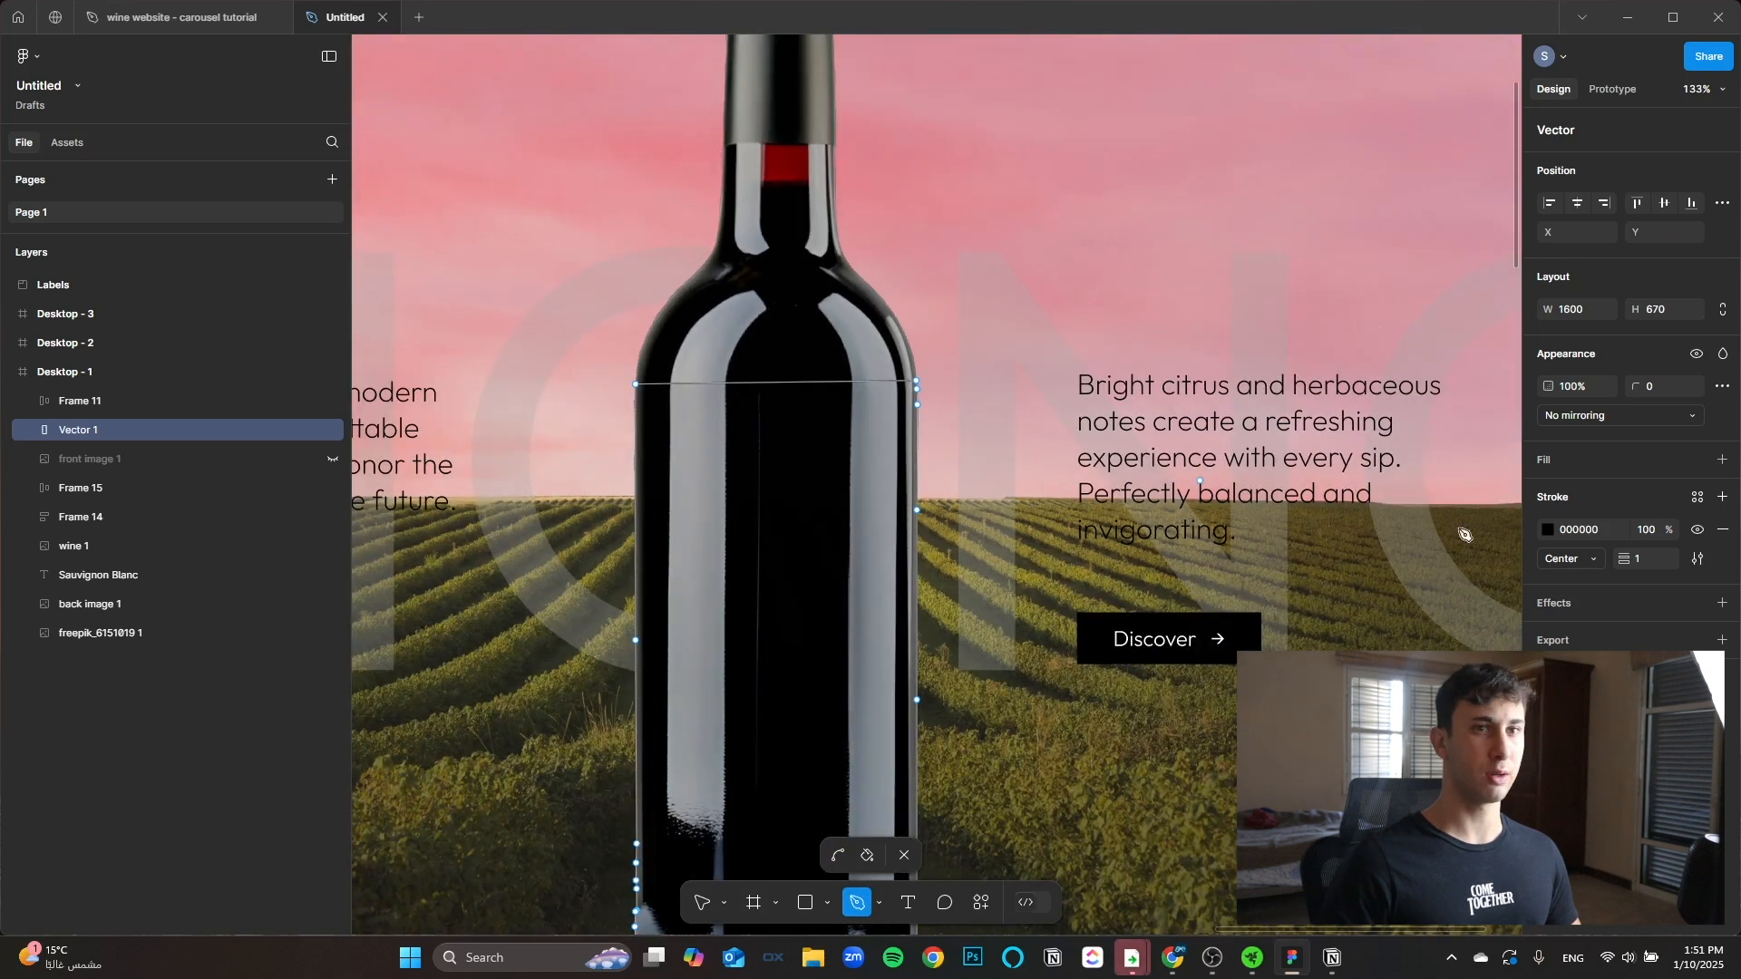
Step: Remove the traced shape's stroke, give it a D9D9D9 fill and leave the Pen tool
{"action": "left_click", "coordinate": [1726, 533]}
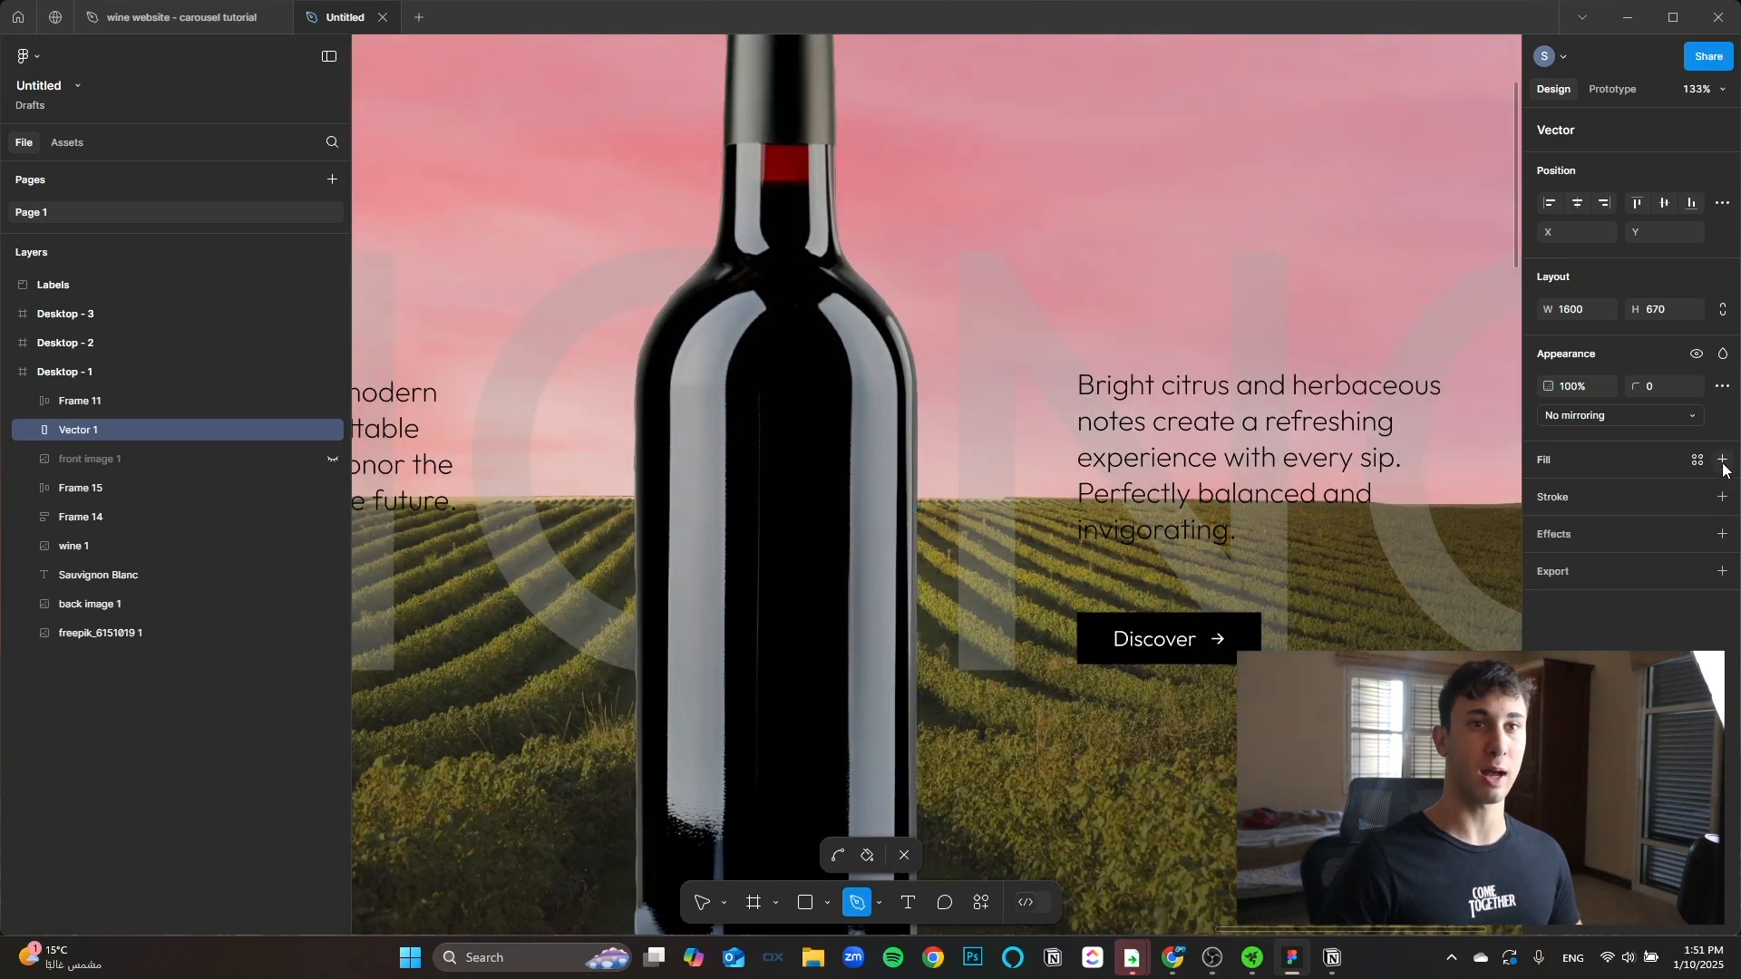
{"action": "left_click", "coordinate": [1722, 461]}
{"action": "scroll", "coordinate": [707, 440], "scroll_direction": "down", "scroll_amount": 5}
{"action": "scroll", "coordinate": [704, 509], "scroll_direction": "up", "scroll_amount": 5}
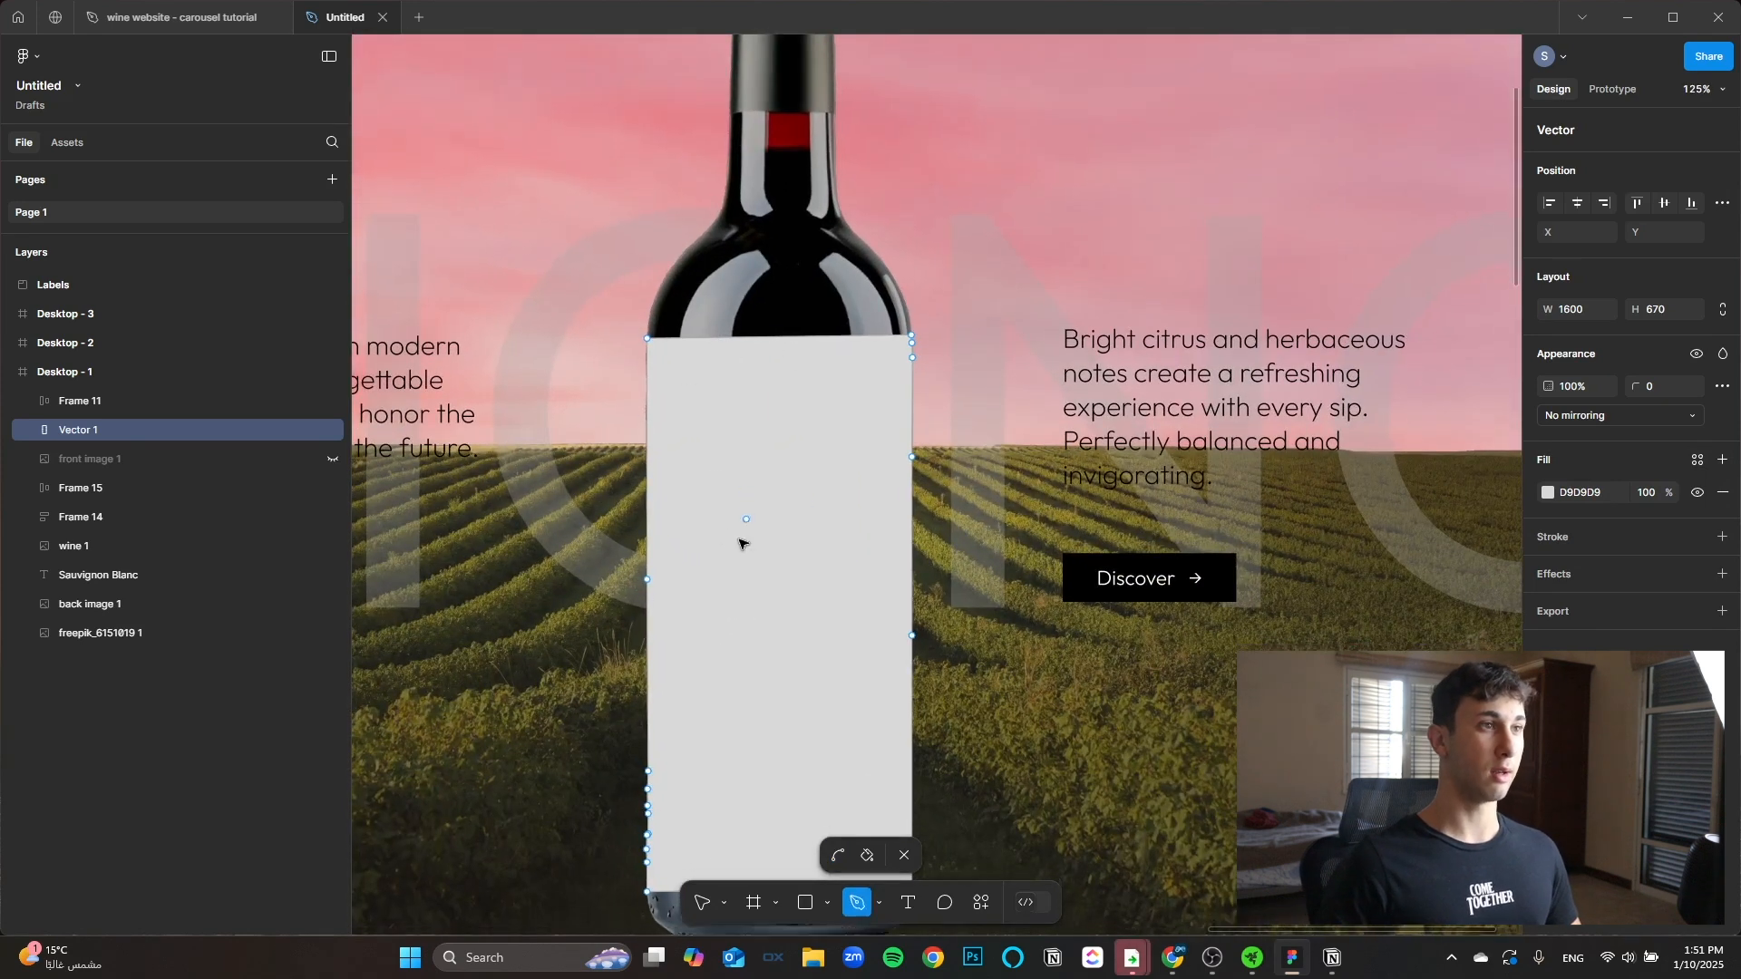
{"action": "scroll", "coordinate": [738, 536], "scroll_direction": "down", "scroll_amount": 5}
{"action": "scroll", "coordinate": [689, 533], "scroll_direction": "up", "scroll_amount": 5}
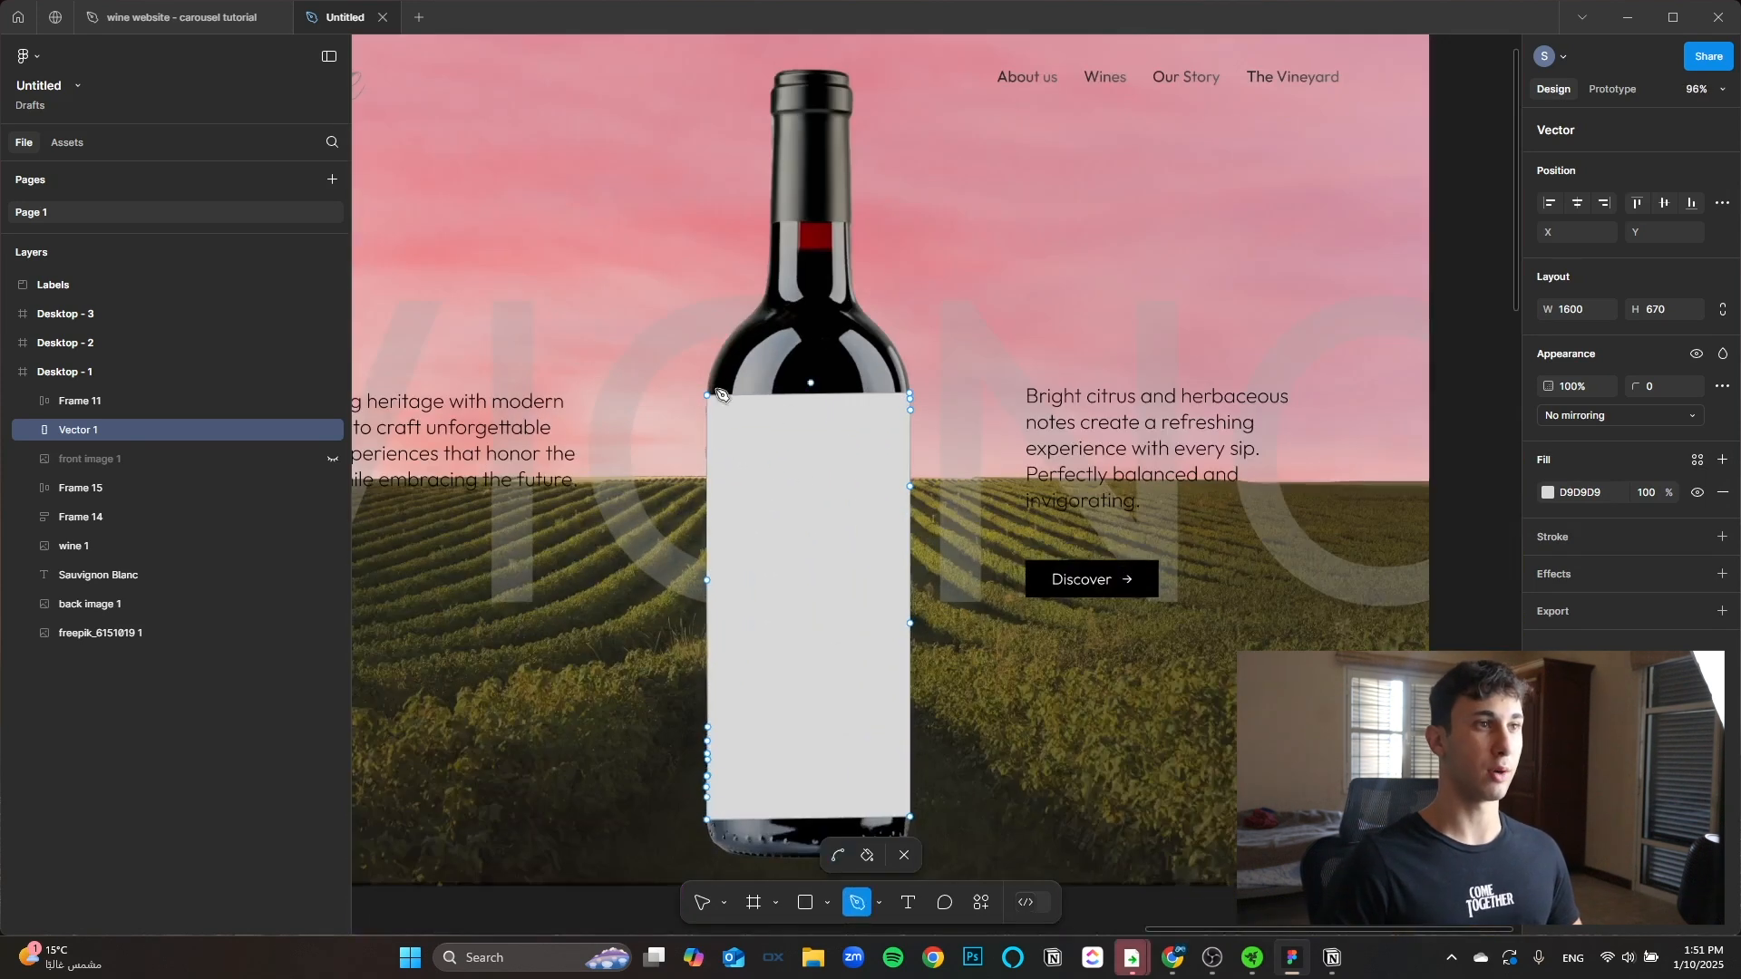
{"action": "left_click", "coordinate": [702, 903]}
Step: Copy the teal Frame 1 label from the Labels section and paste it above Vector 1 in Desktop - 1
{"action": "scroll", "coordinate": [704, 726], "scroll_direction": "down", "scroll_amount": 6}
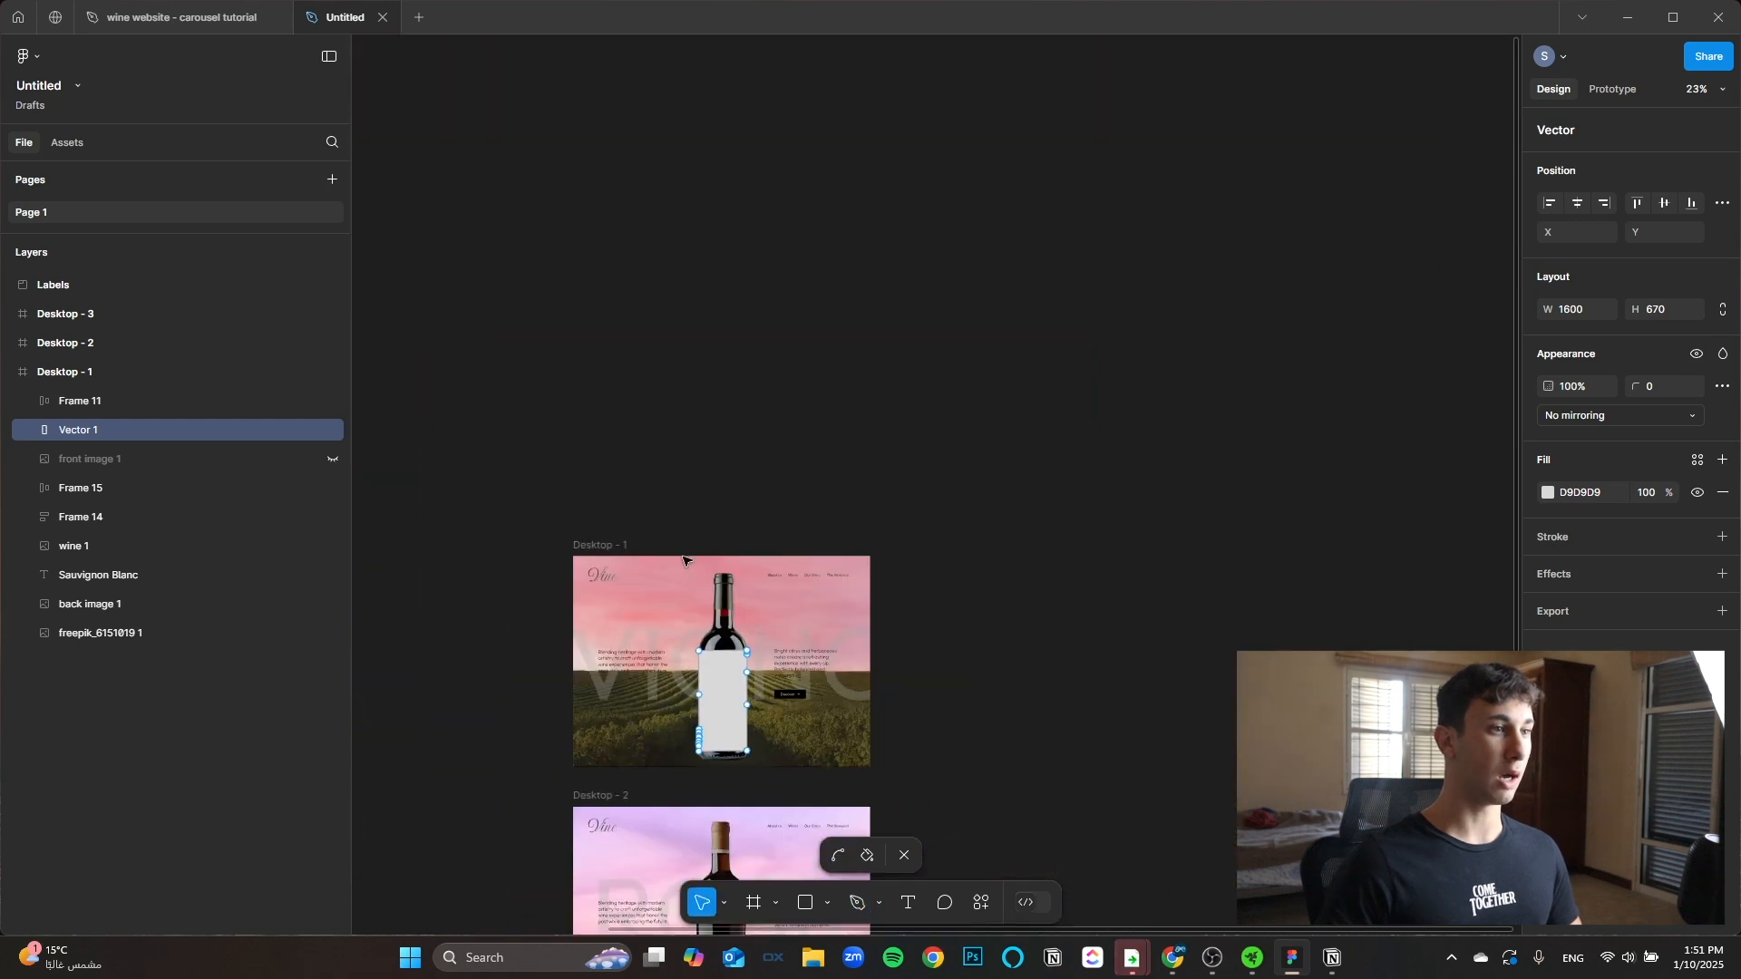
{"action": "left_click_drag", "start_coordinate": [702, 480], "coordinate": [1153, 245]}
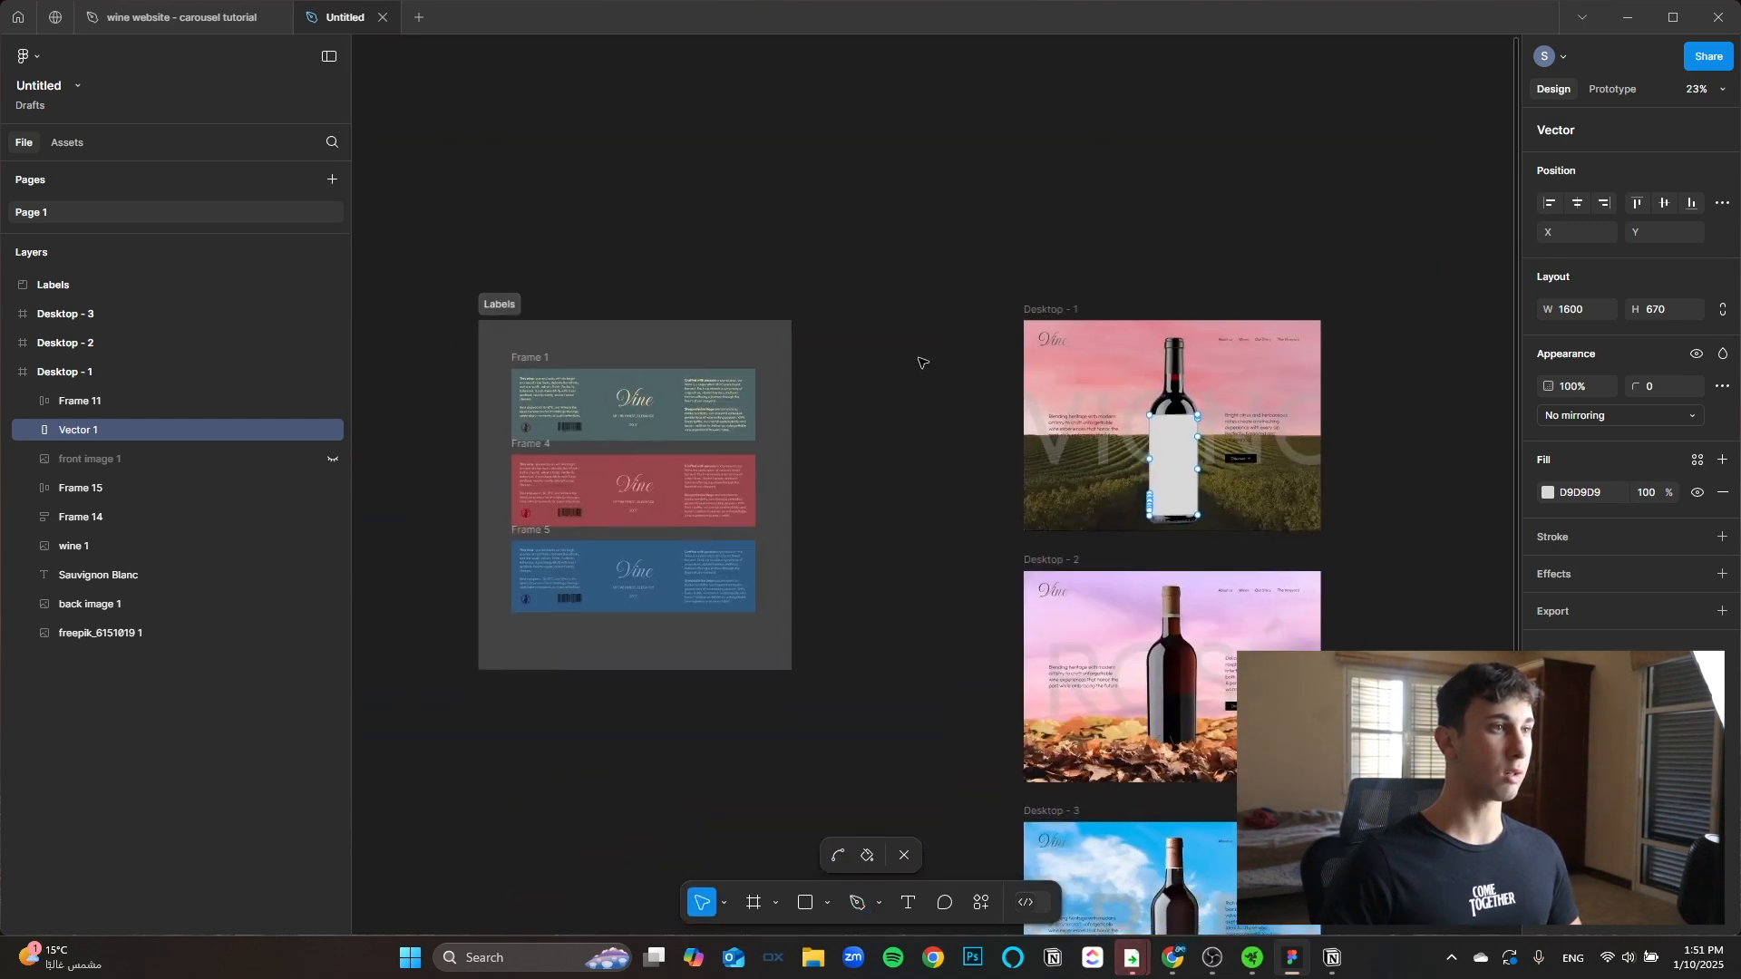
{"action": "left_click", "coordinate": [530, 362]}
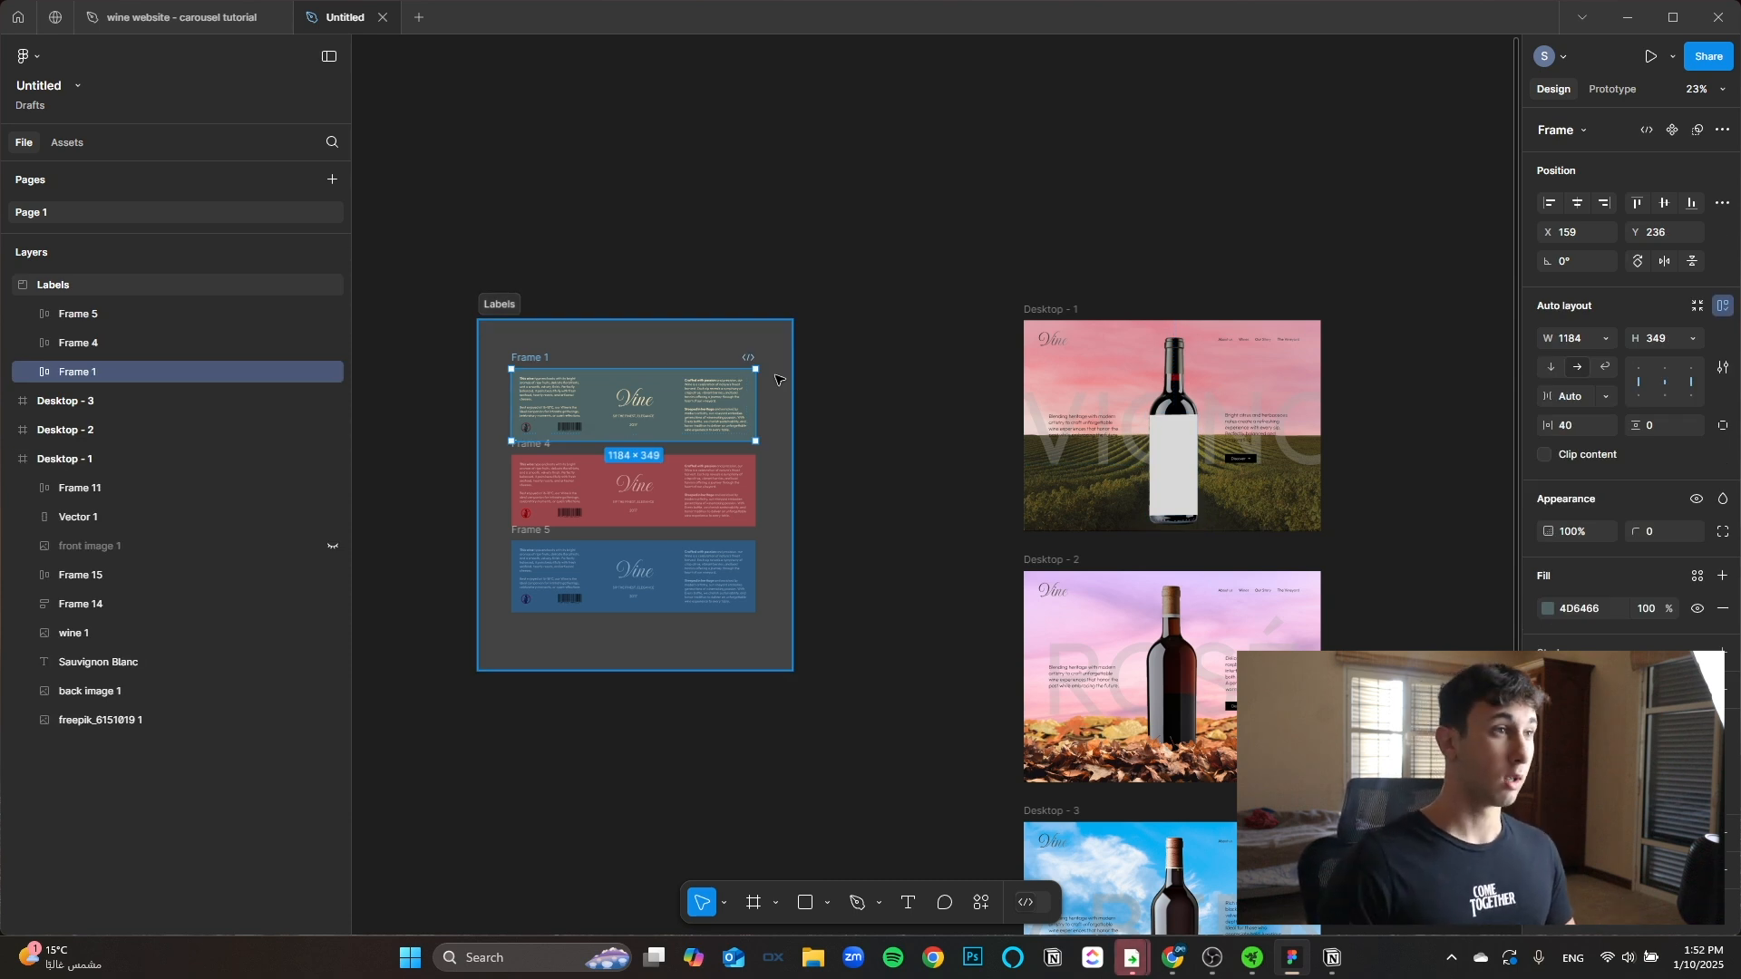
{"action": "left_click_drag", "start_coordinate": [967, 287], "coordinate": [672, 334]}
{"action": "scroll", "coordinate": [672, 335], "scroll_direction": "up", "scroll_amount": 2}
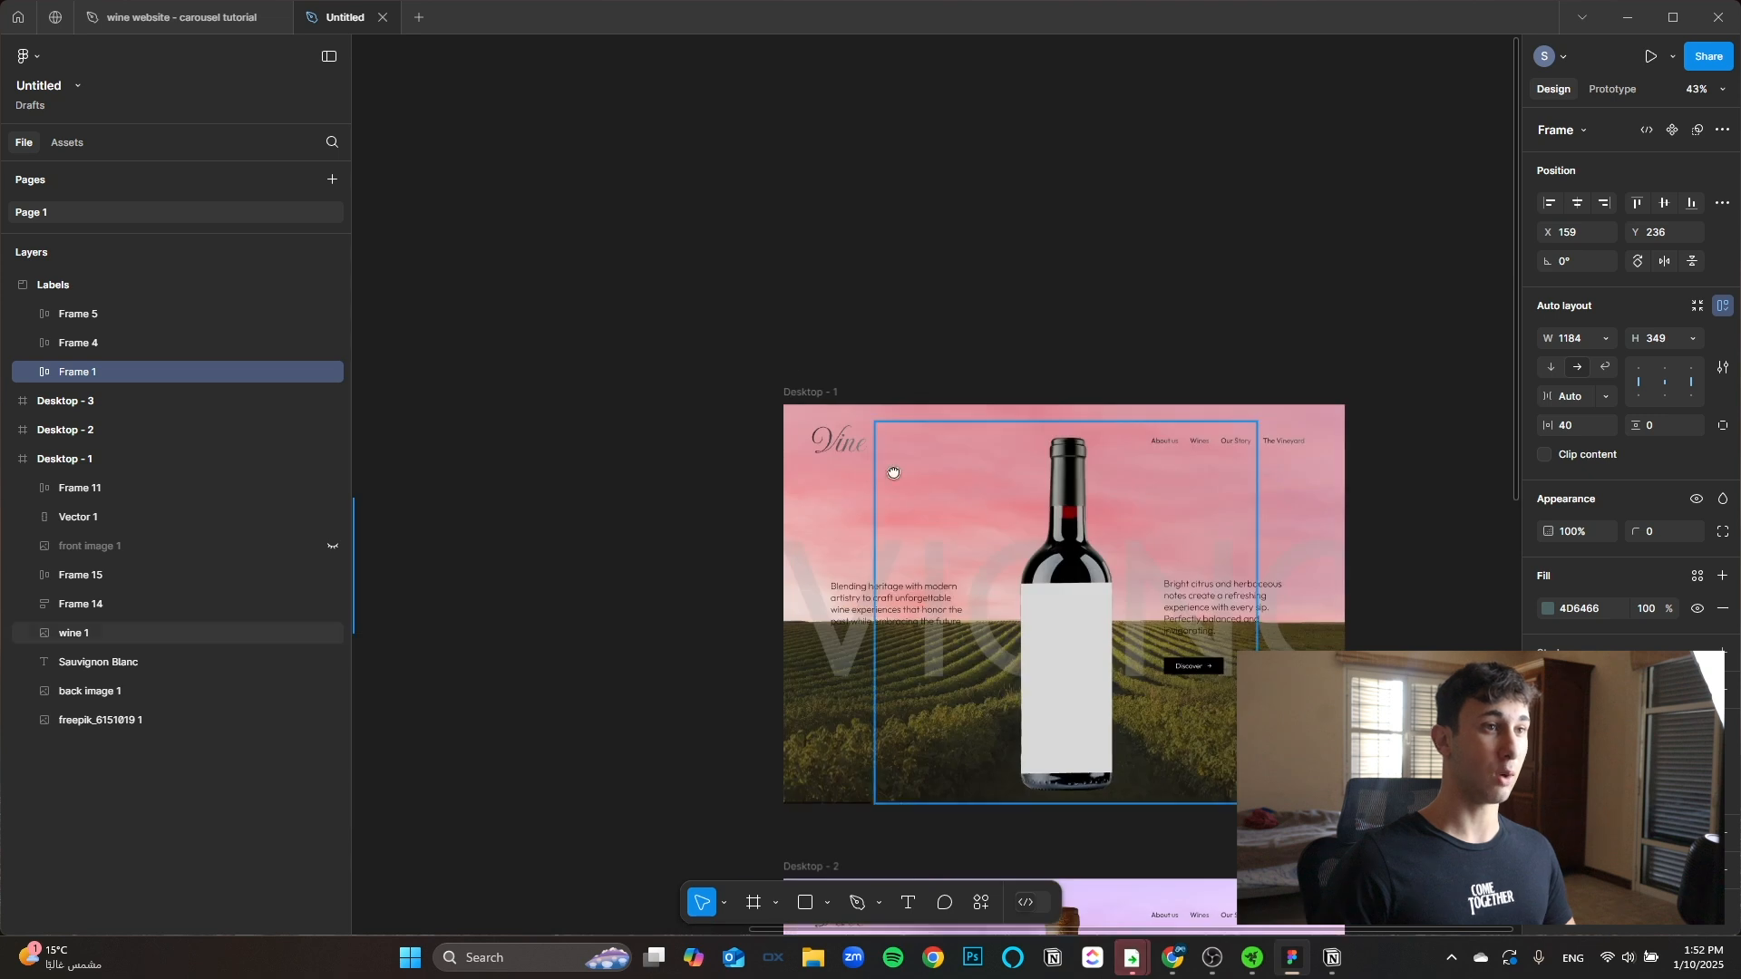
{"action": "left_click_drag", "start_coordinate": [1034, 539], "coordinate": [712, 379]}
{"action": "scroll", "coordinate": [739, 480], "scroll_direction": "up", "scroll_amount": 4}
{"action": "left_click", "coordinate": [750, 495]}
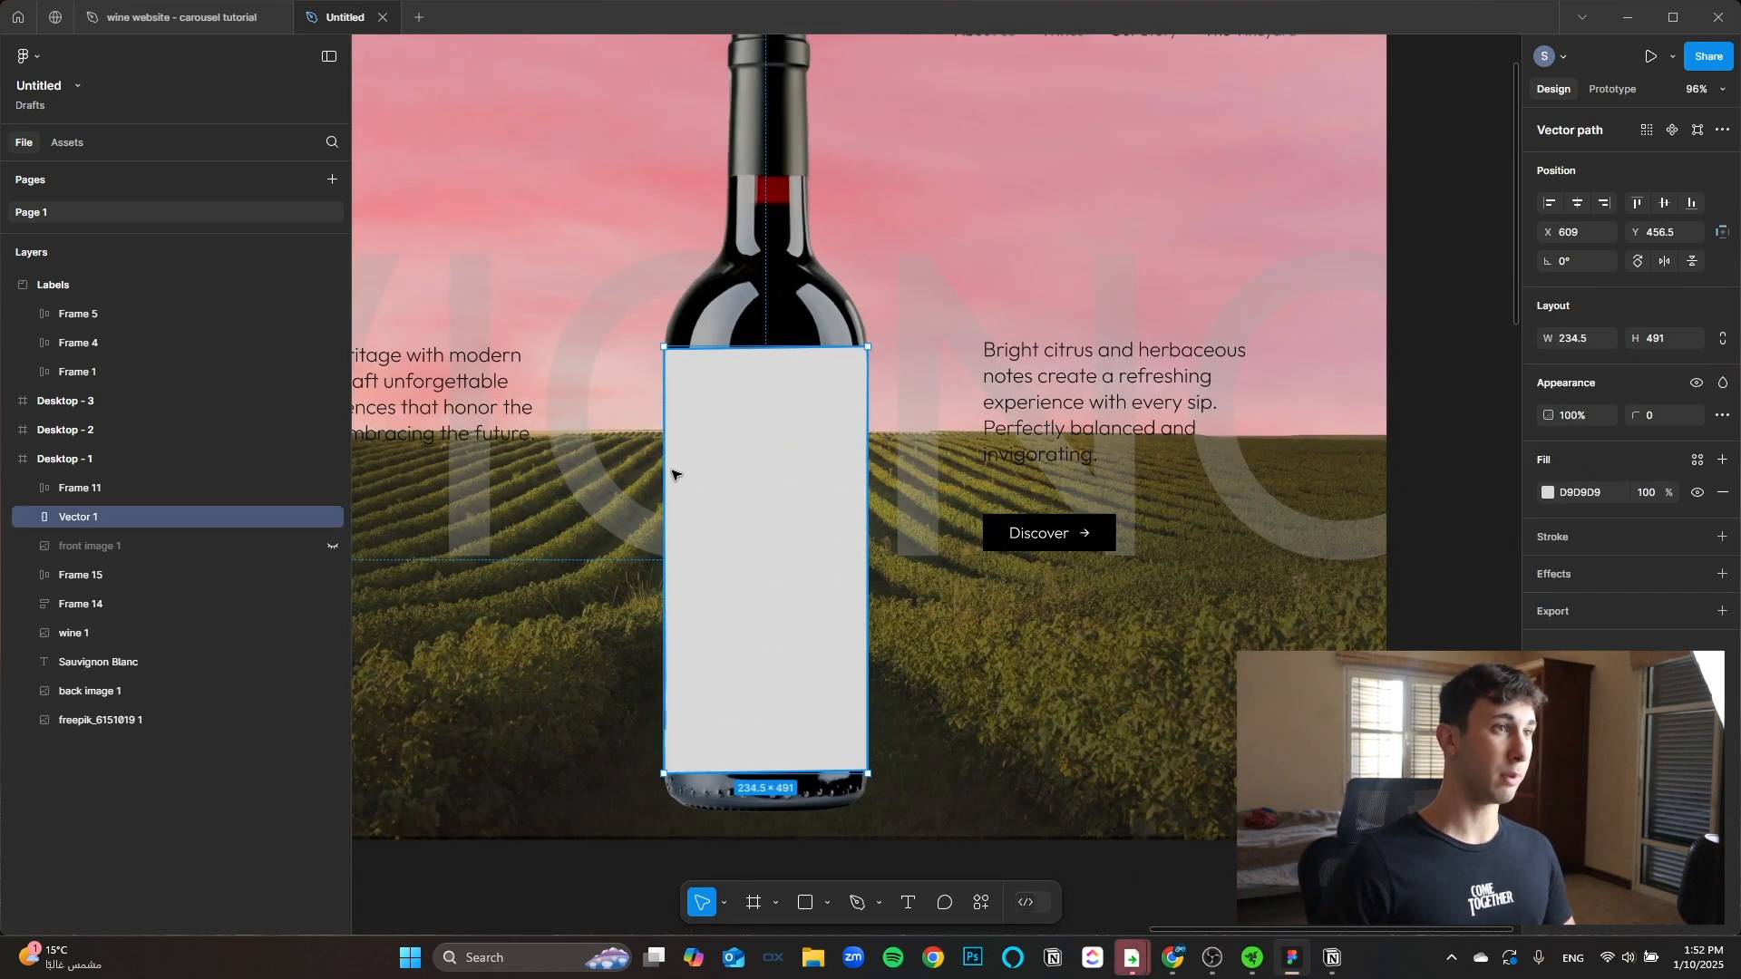
{"action": "key", "text": "ctrl+v"}
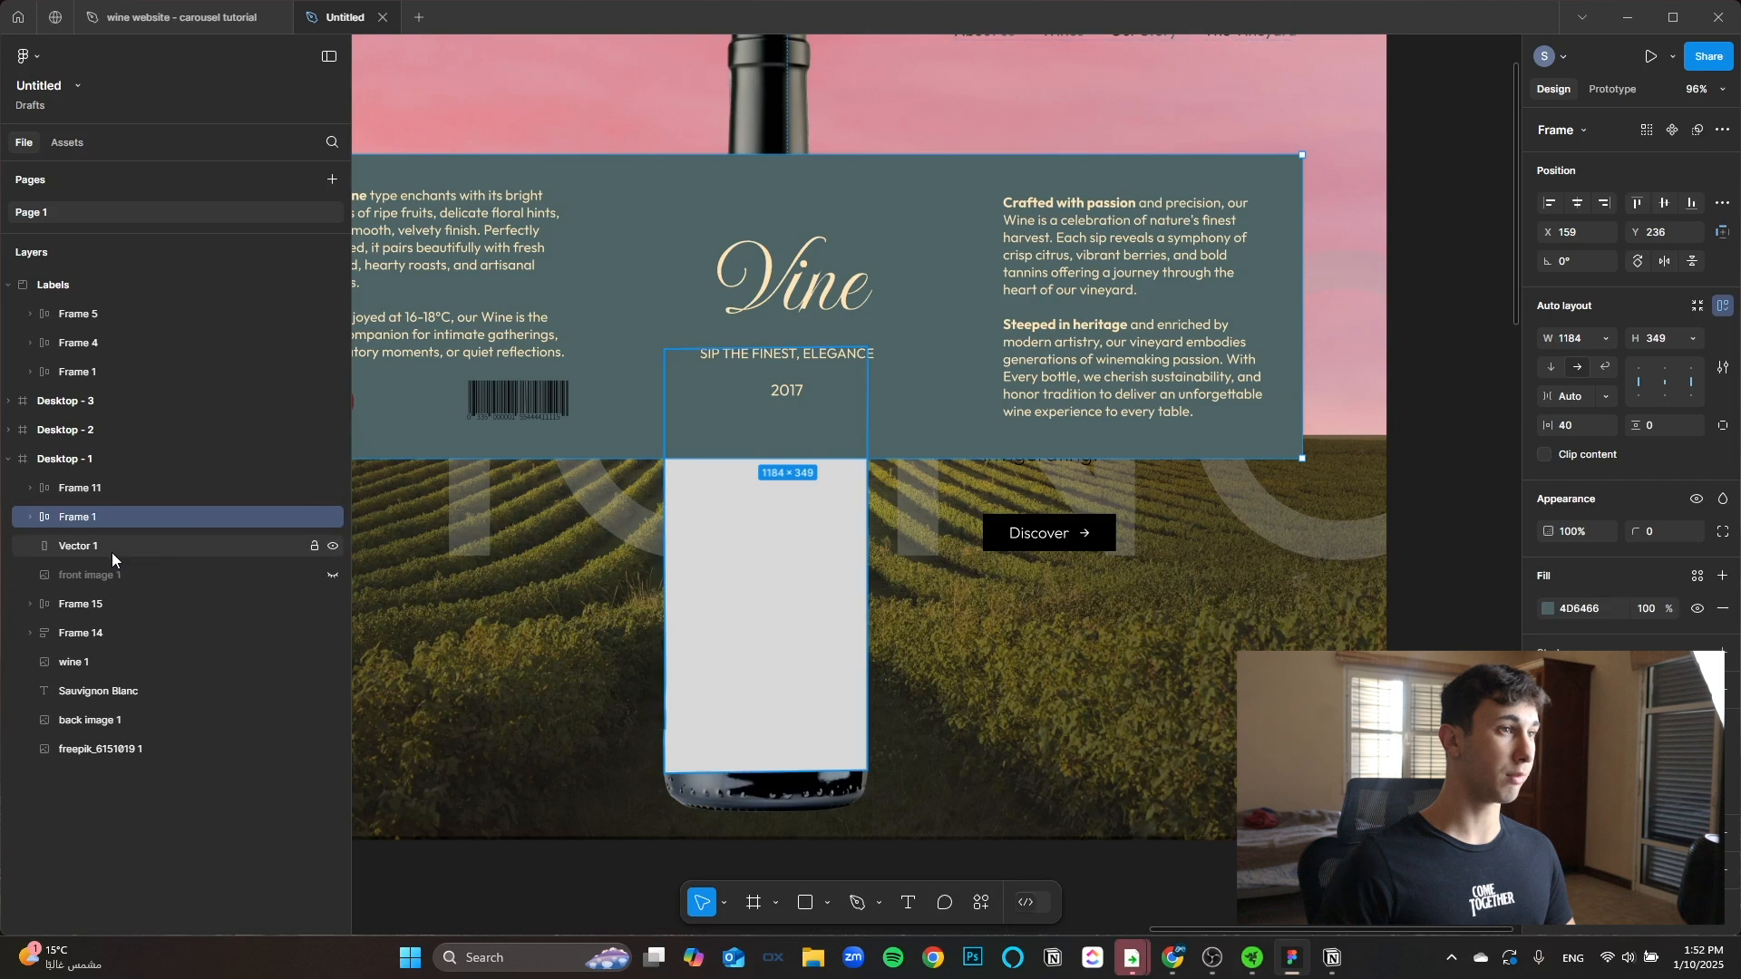
Step: Move the pasted label down over the grey shape, centred on the bottle at X 128, Y 522
{"action": "scroll", "coordinate": [987, 559], "scroll_direction": "down", "scroll_amount": 3}
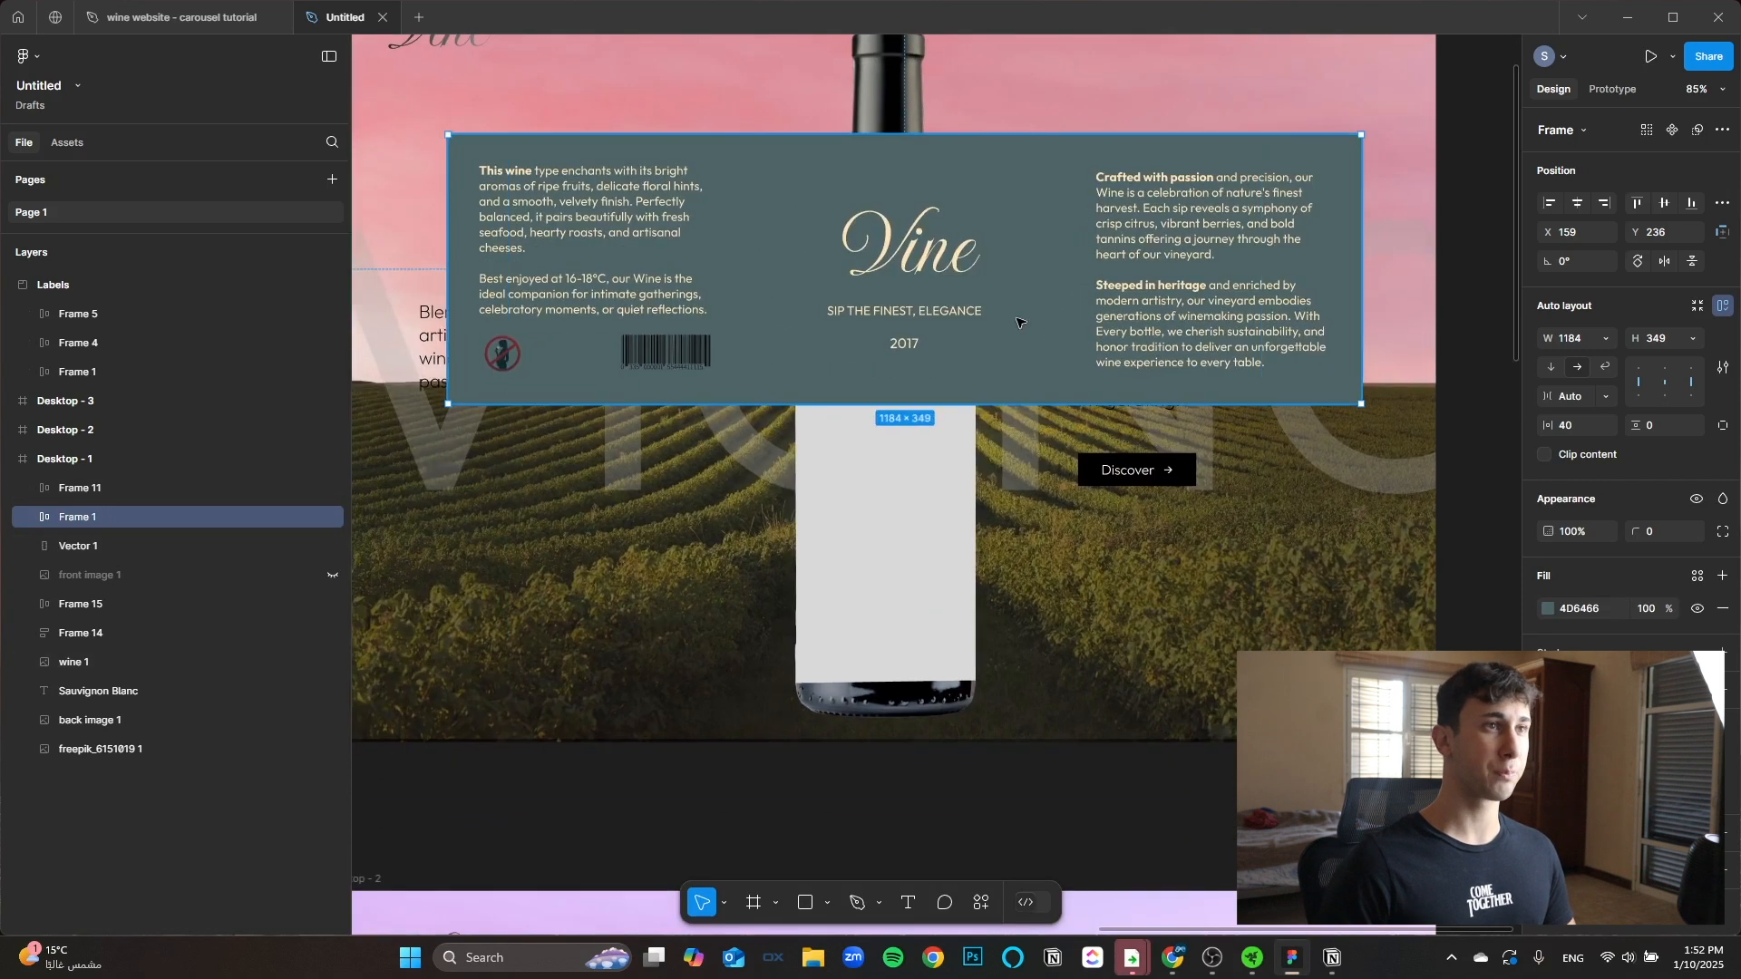
{"action": "left_click_drag", "start_coordinate": [991, 213], "coordinate": [899, 407]}
{"action": "scroll", "coordinate": [1129, 404], "scroll_direction": "down", "scroll_amount": 3}
{"action": "scroll", "coordinate": [1131, 406], "scroll_direction": "up", "scroll_amount": 3}
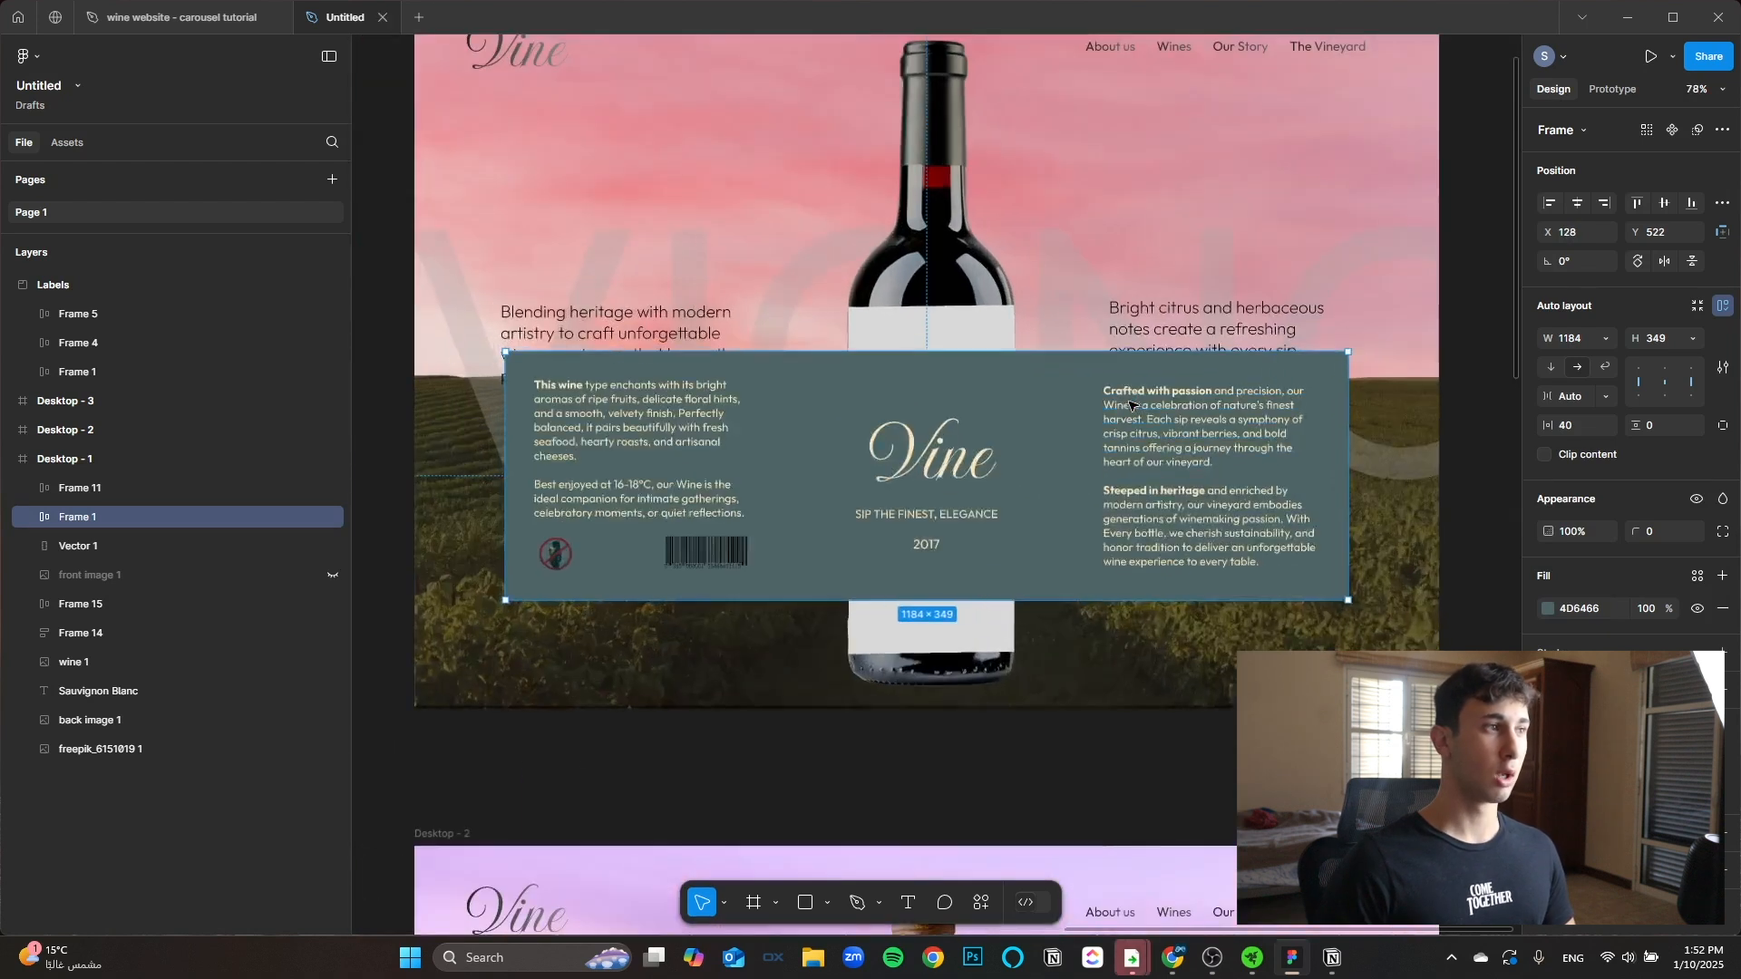
Step: Mask the pasted Frame 1 label with the Vector 1 shape
{"action": "left_click", "coordinate": [118, 545], "text": "shift"}
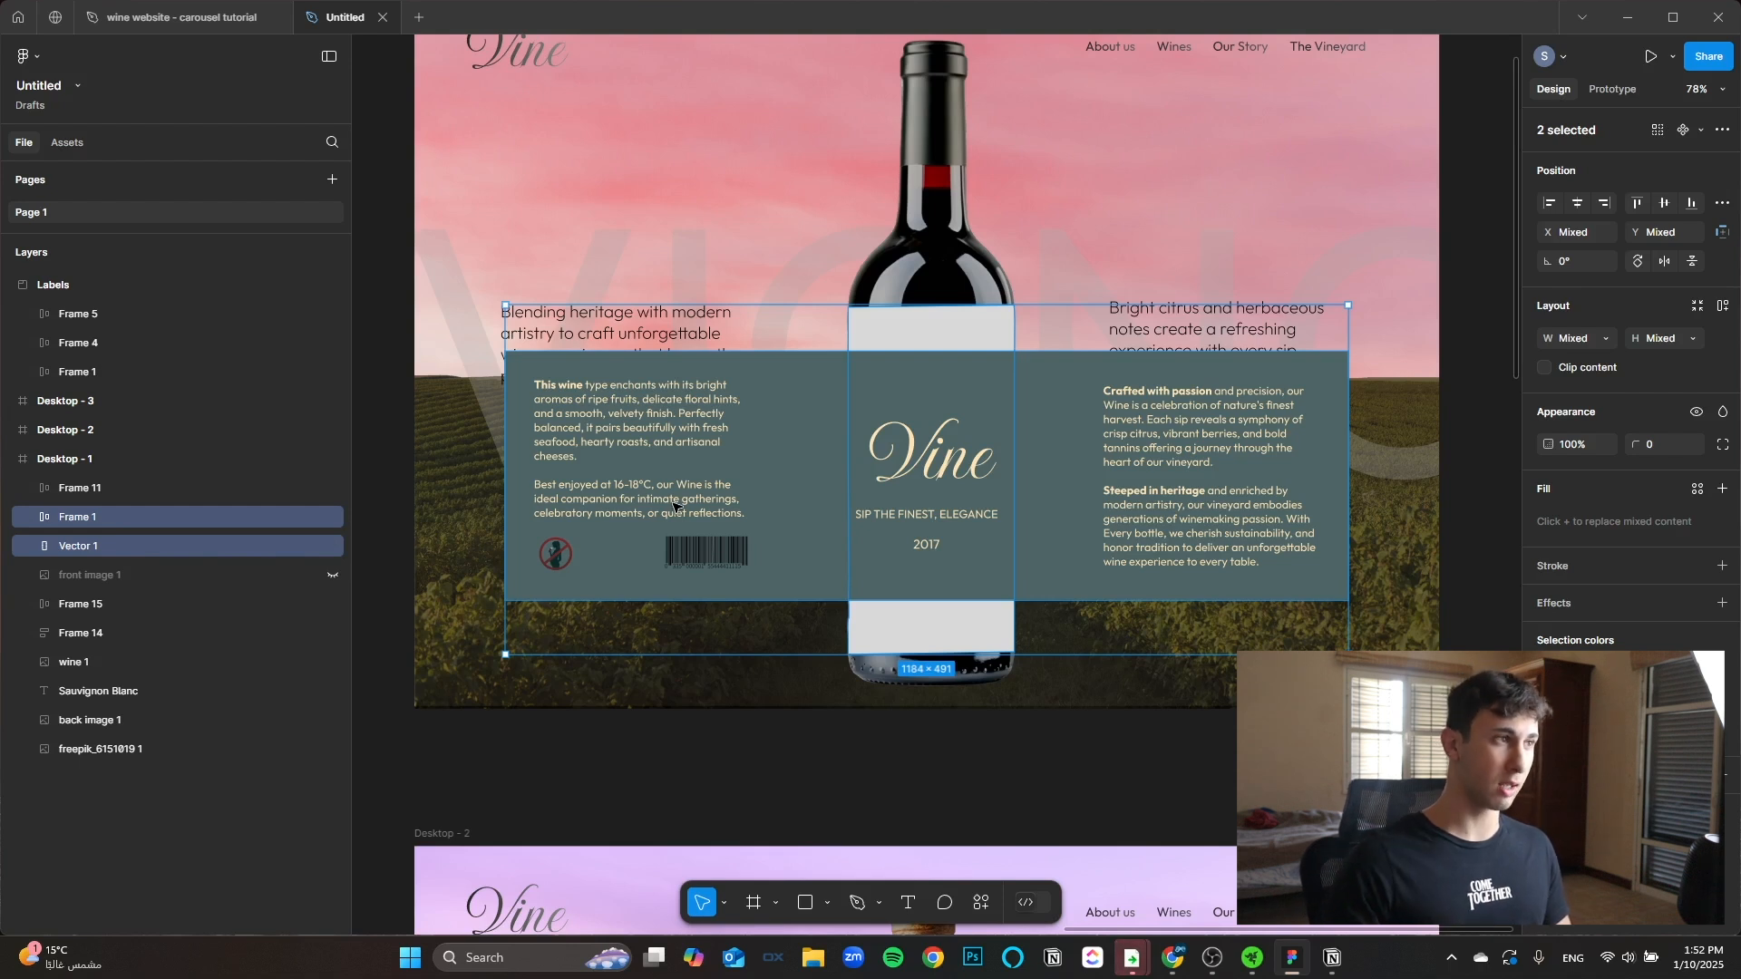
{"action": "right_click", "coordinate": [123, 517]}
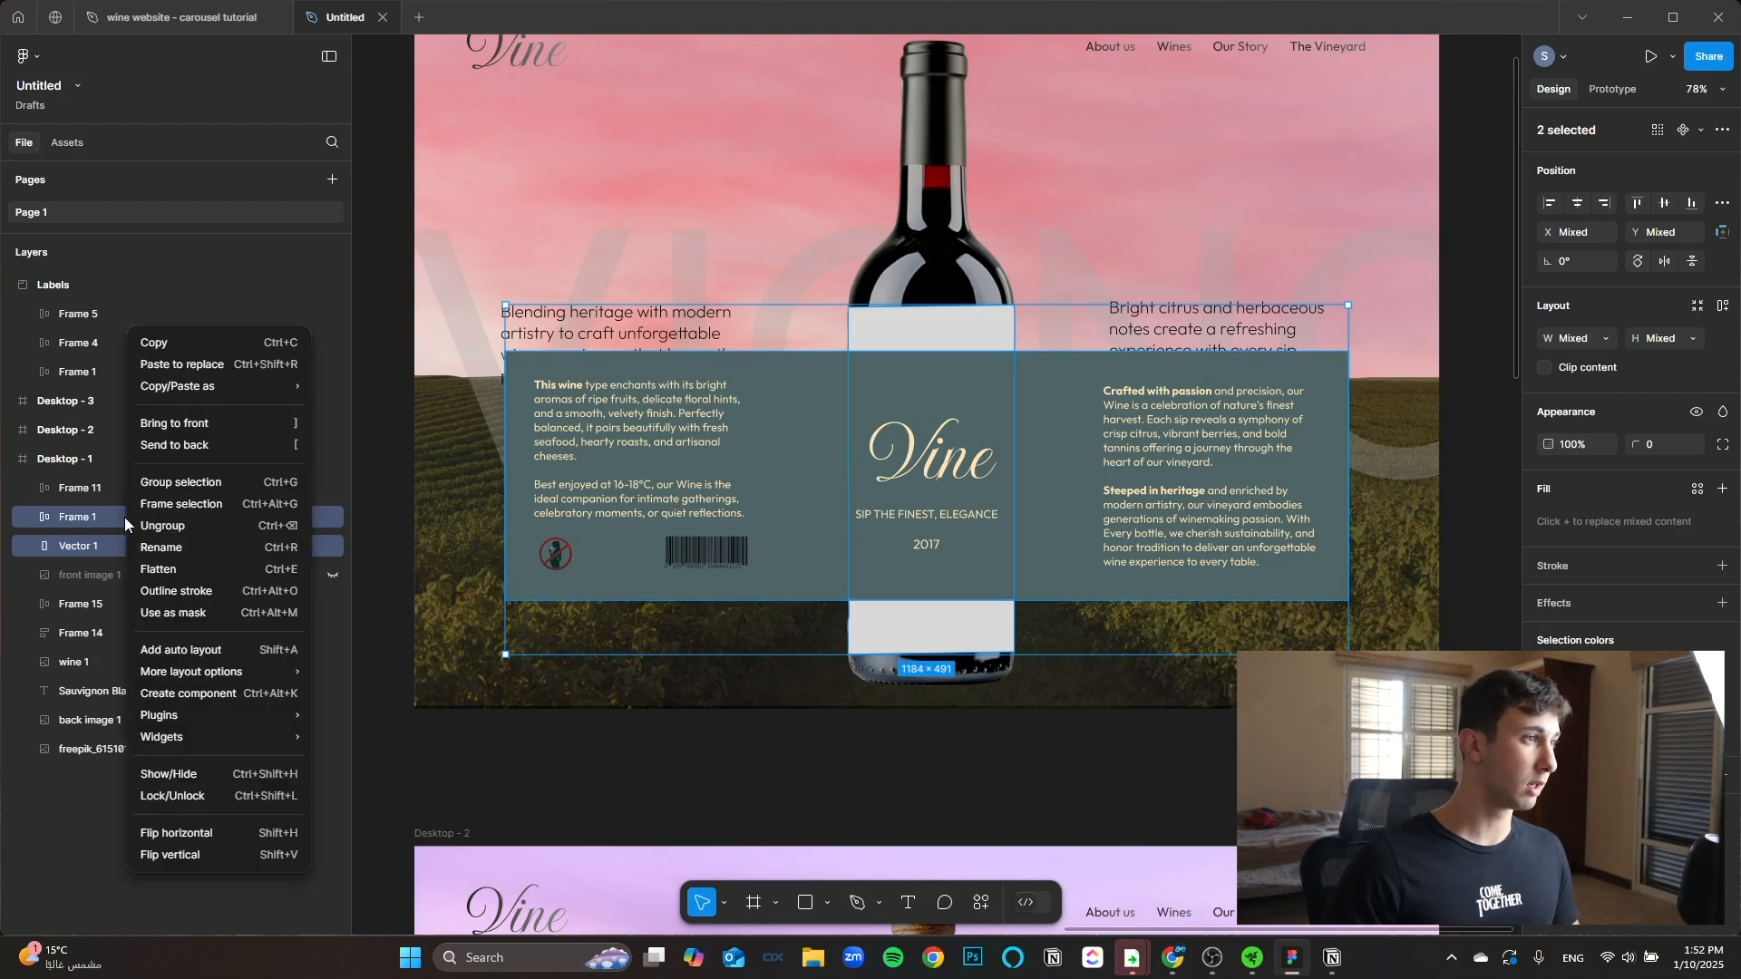
{"action": "left_click", "coordinate": [177, 613]}
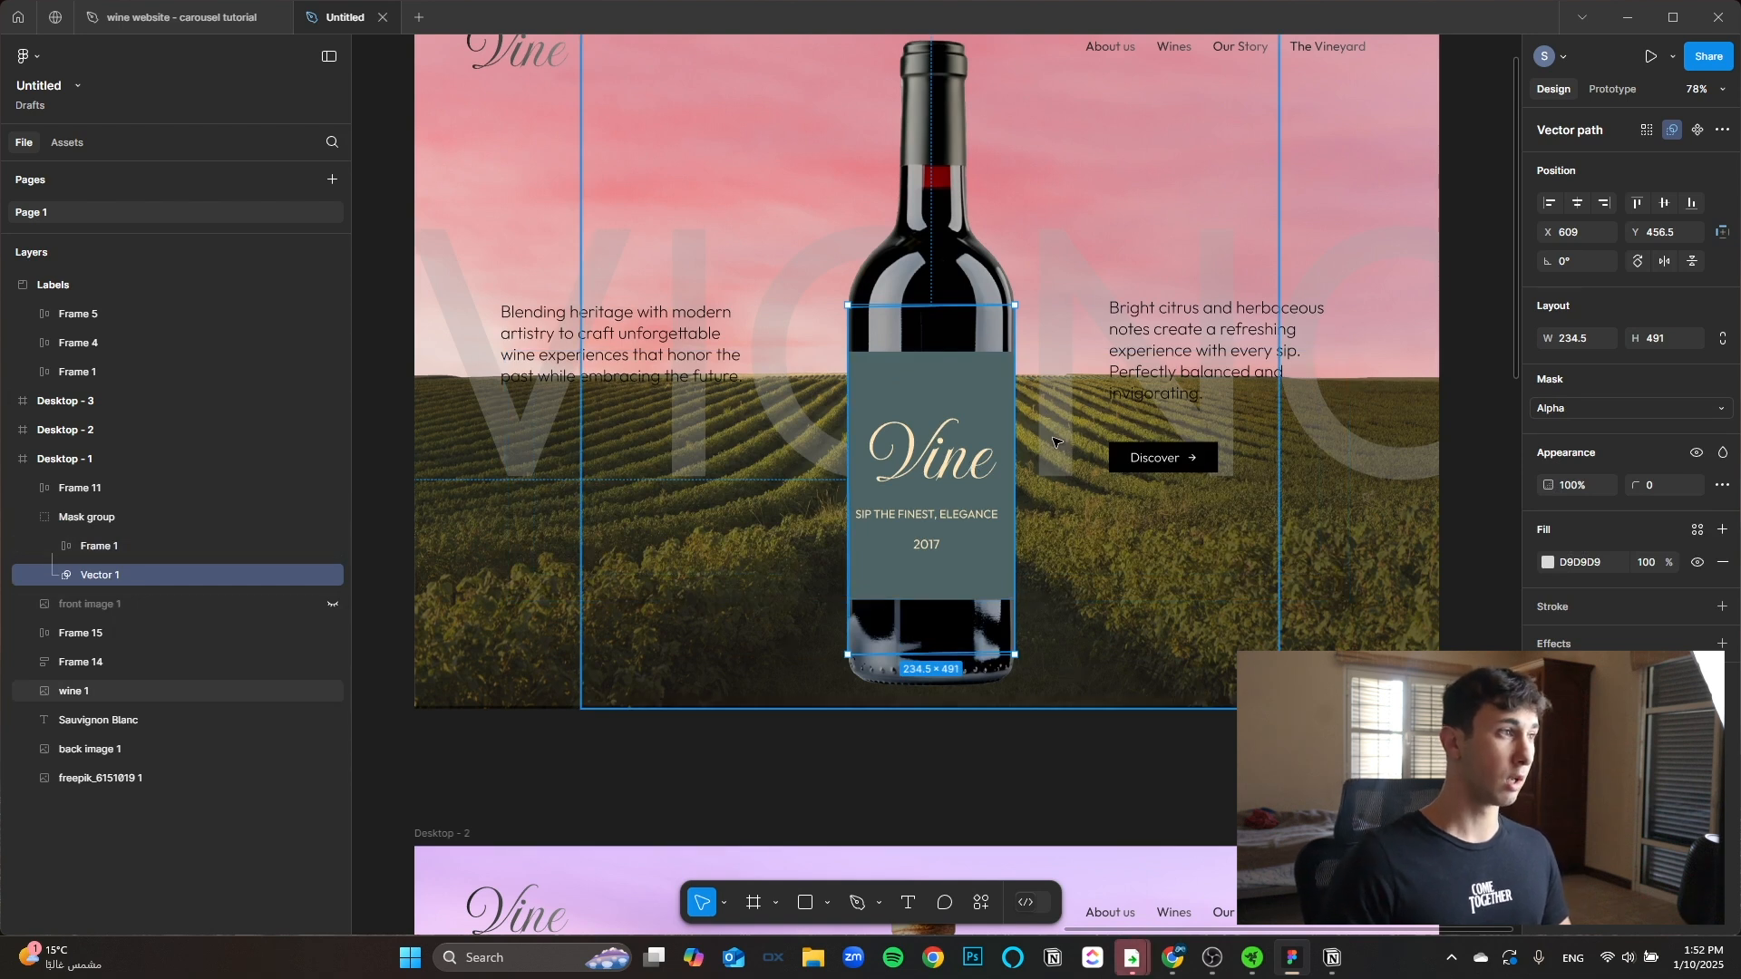
Step: Set the blend mode of the label's Mask group to Lighten
{"action": "left_click", "coordinate": [111, 515]}
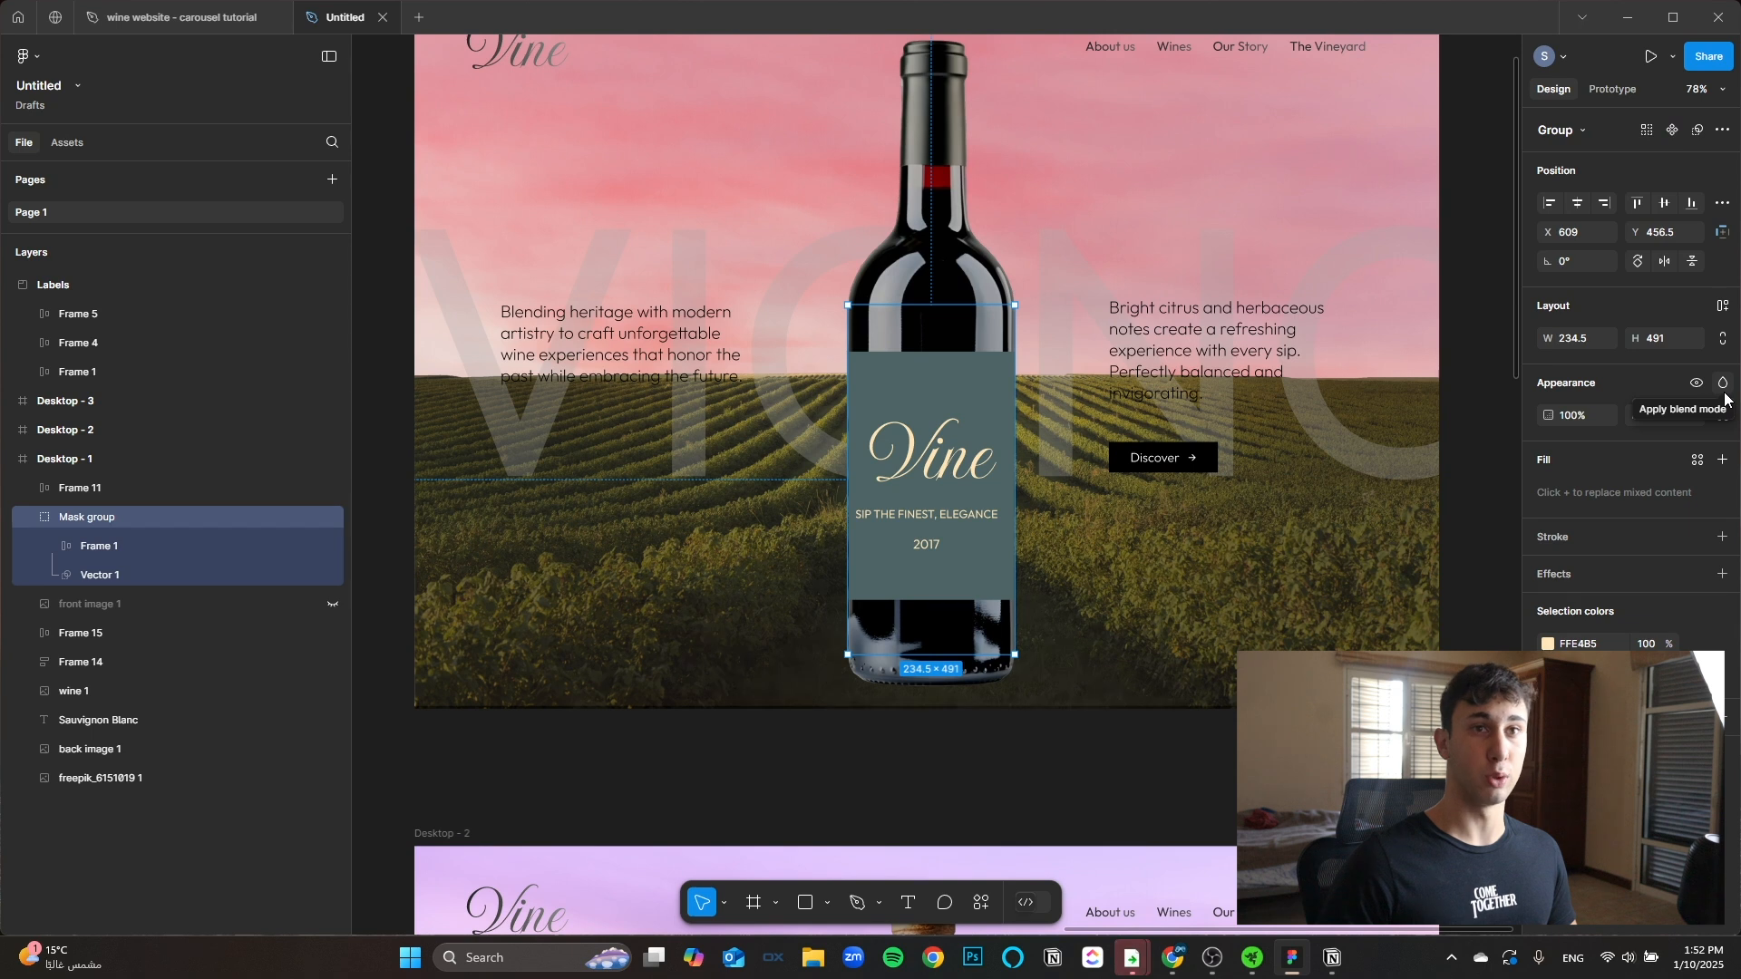
{"action": "left_click", "coordinate": [1723, 385]}
{"action": "left_click", "coordinate": [1723, 384]}
{"action": "left_click", "coordinate": [1723, 385]}
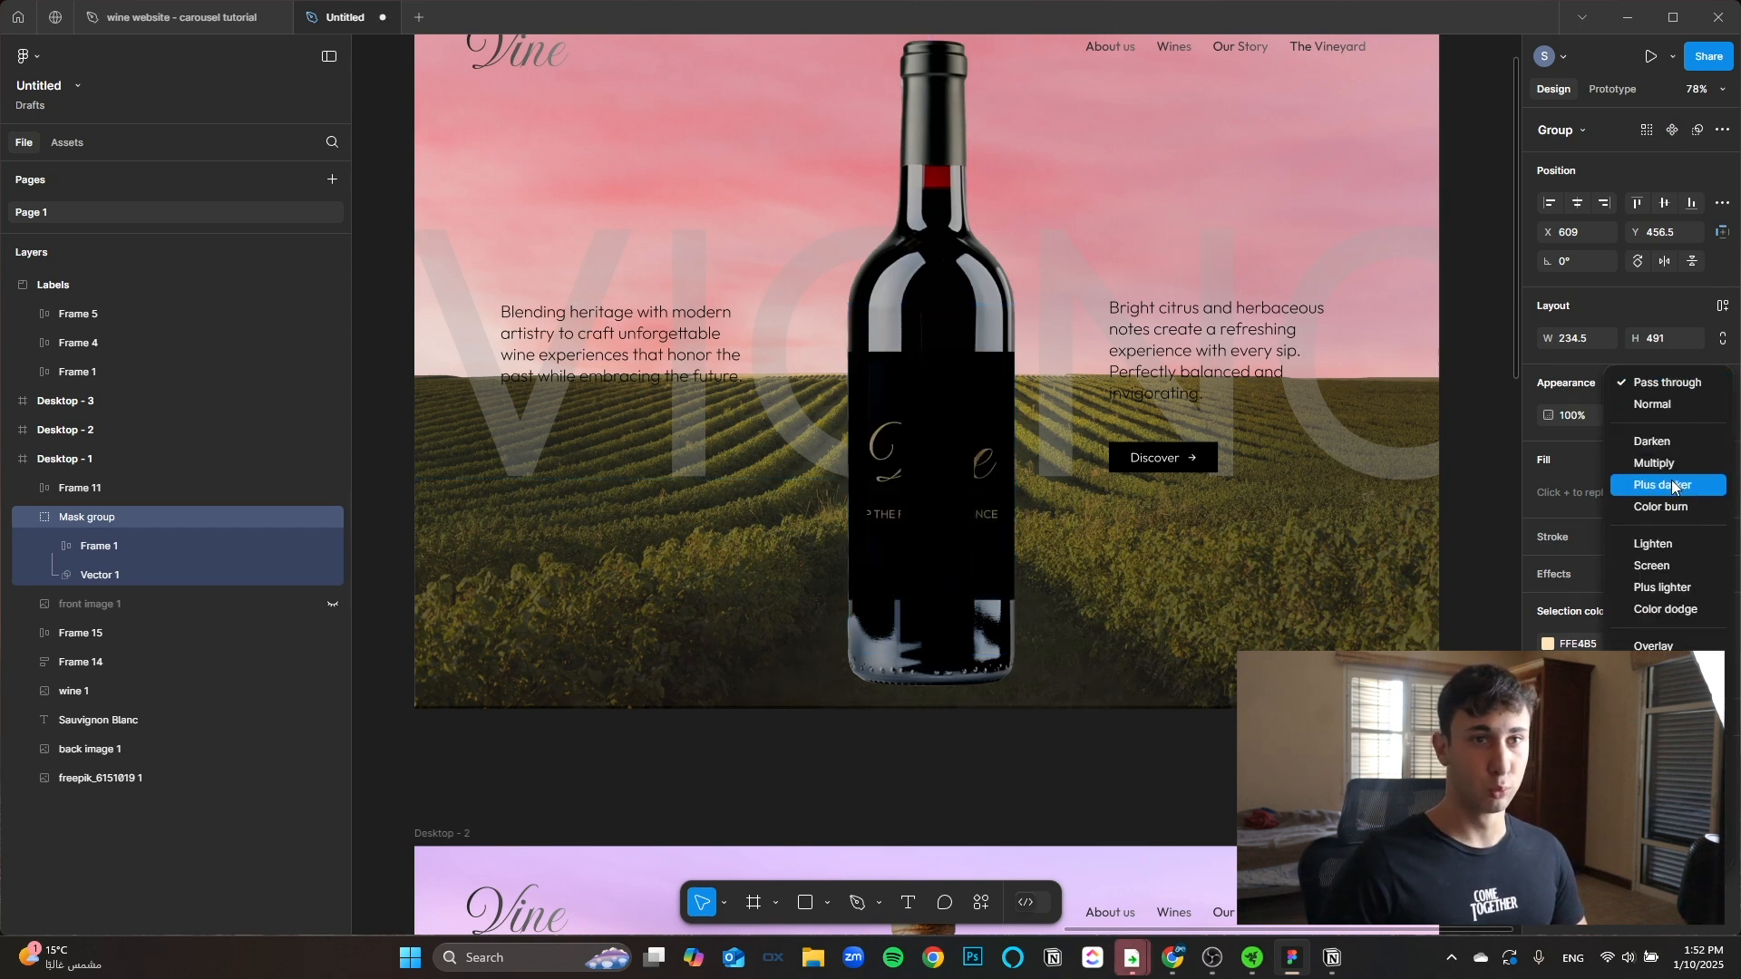
{"action": "left_click", "coordinate": [1660, 544]}
{"action": "left_click", "coordinate": [1489, 408]}
{"action": "scroll", "coordinate": [1114, 494], "scroll_direction": "down", "scroll_amount": 3}
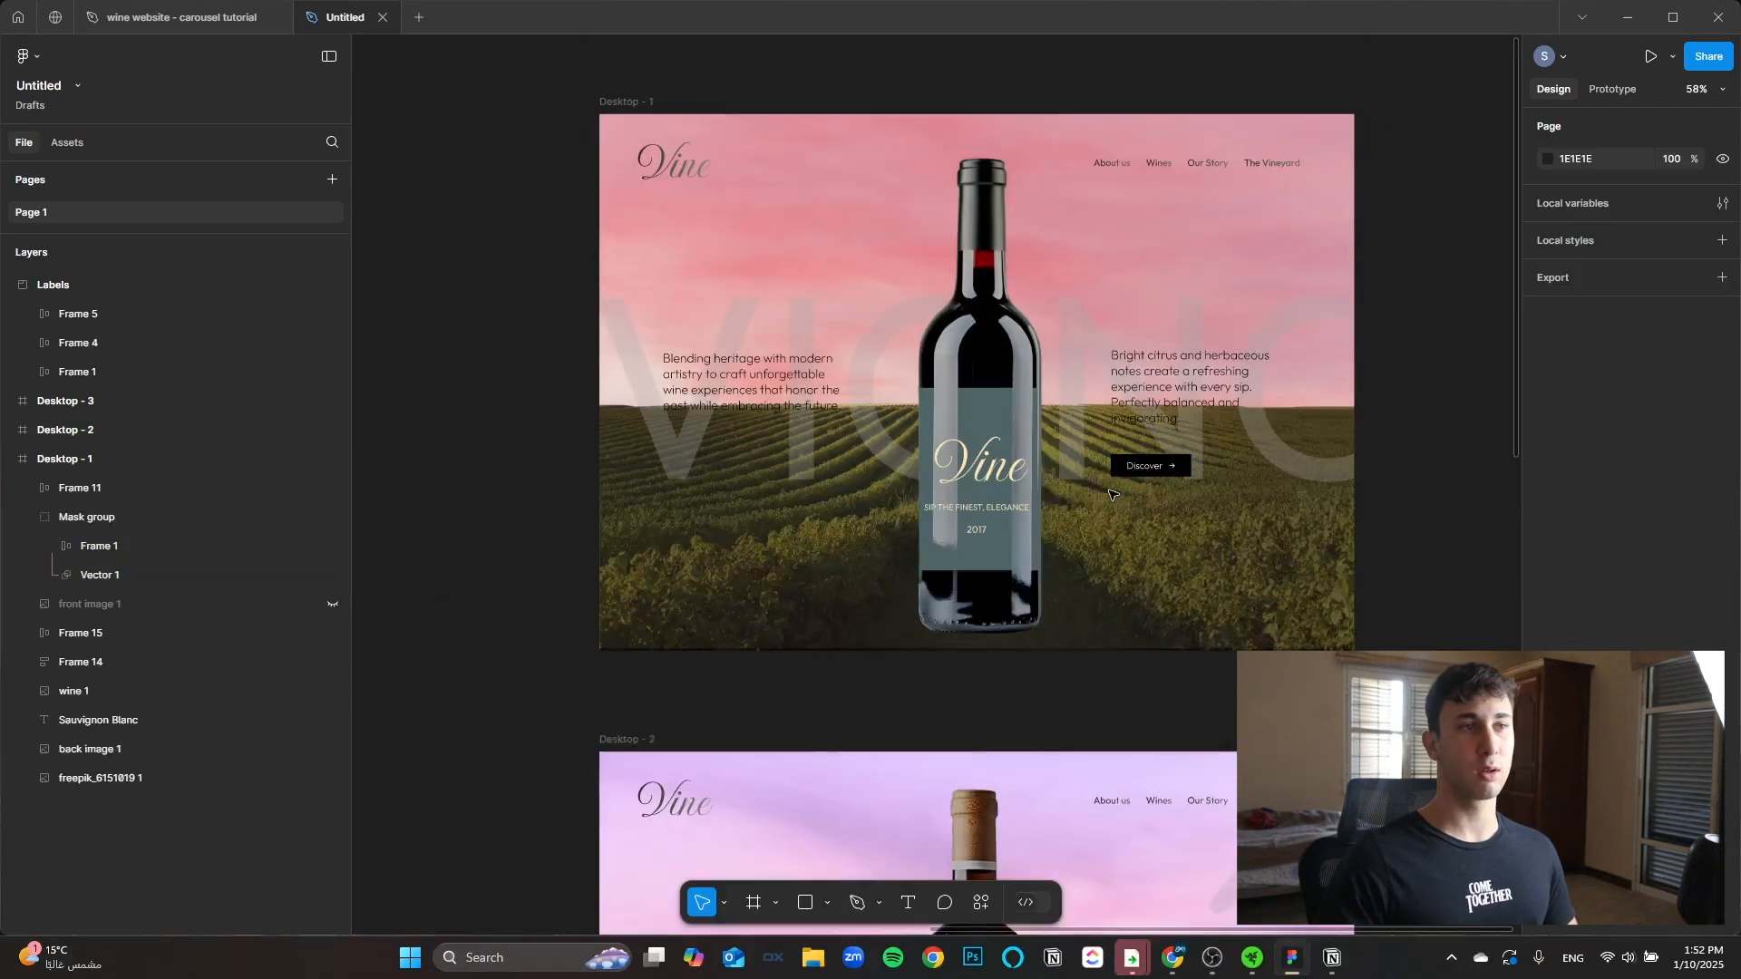
Step: Set the wine 1 bottle image's blend mode to Luminosity and check how it looks against the background
{"action": "scroll", "coordinate": [1016, 562], "scroll_direction": "down", "scroll_amount": 3}
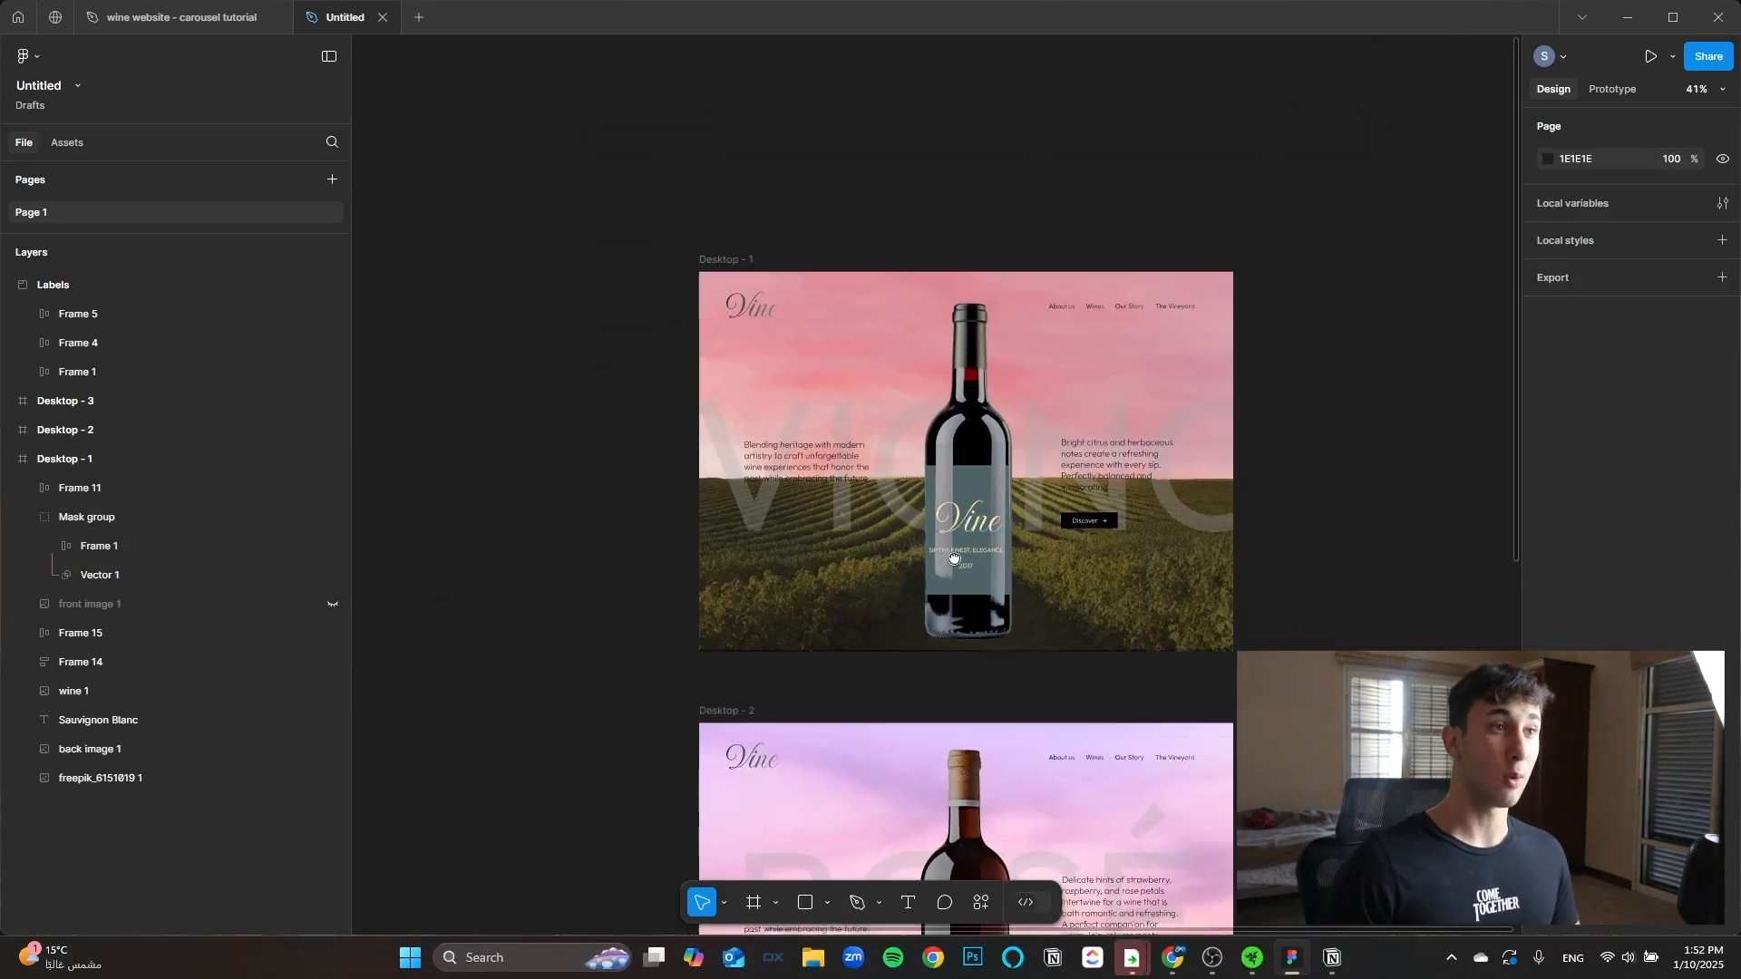
{"action": "scroll", "coordinate": [948, 569], "scroll_direction": "up", "scroll_amount": 4}
{"action": "left_click_drag", "start_coordinate": [903, 501], "coordinate": [740, 480]}
{"action": "scroll", "coordinate": [740, 480], "scroll_direction": "up", "scroll_amount": 1}
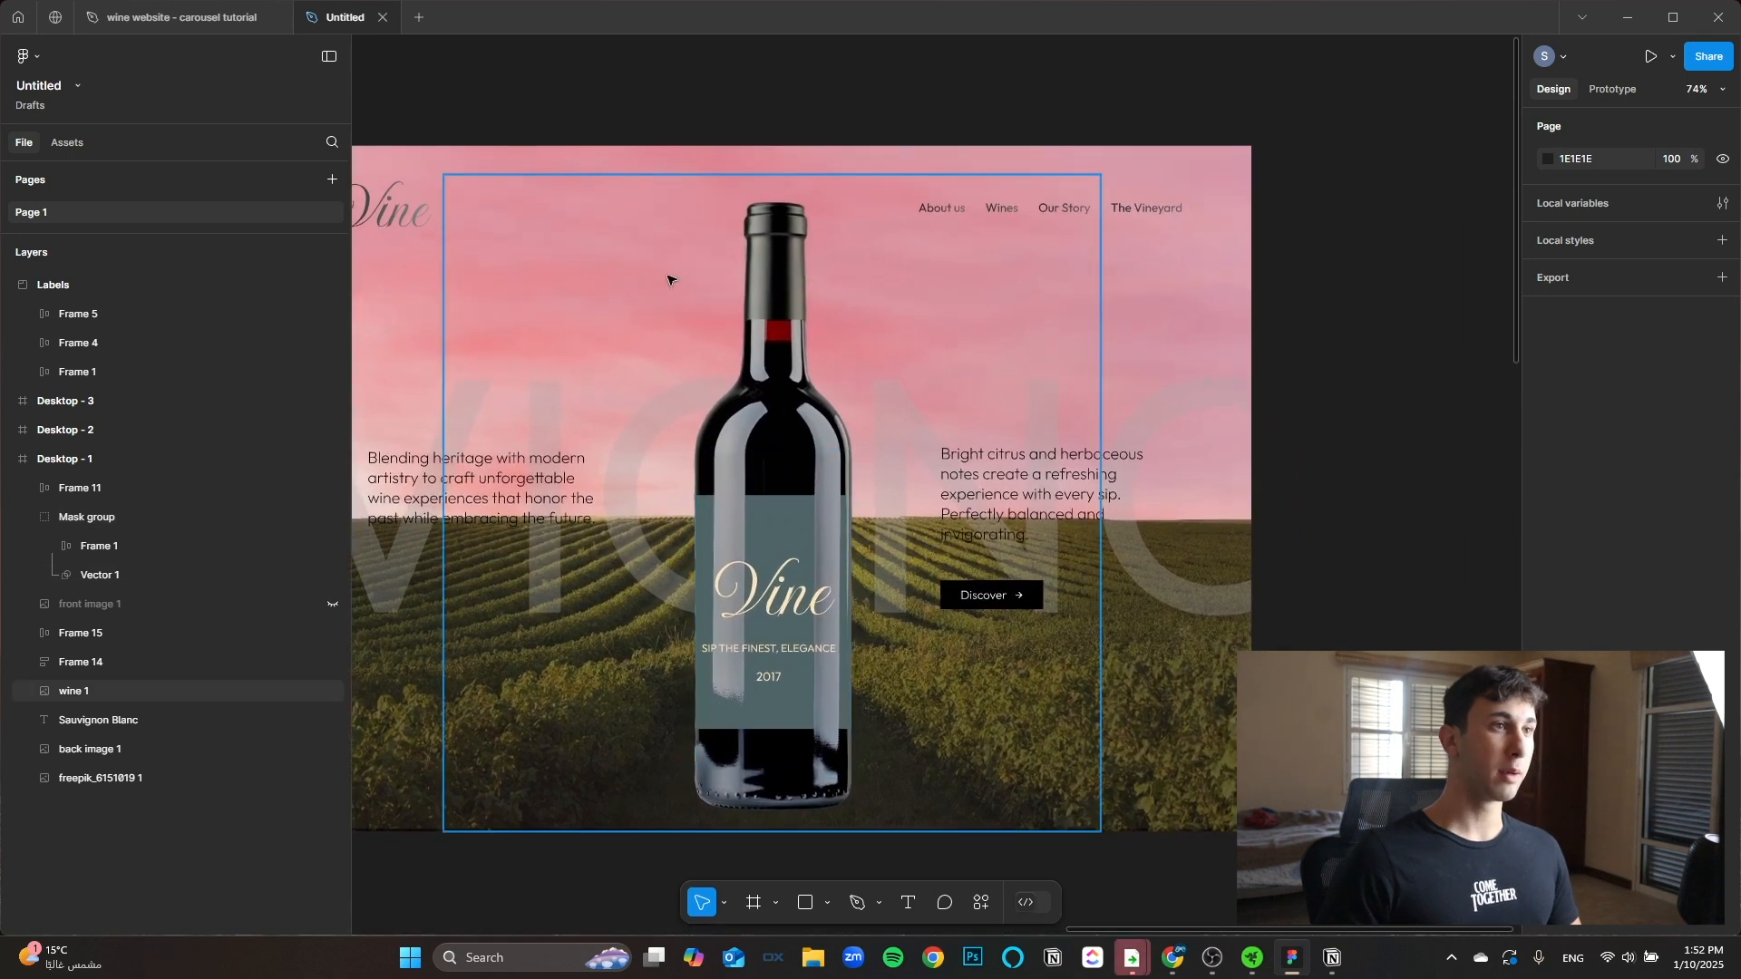
{"action": "left_click", "coordinate": [766, 336]}
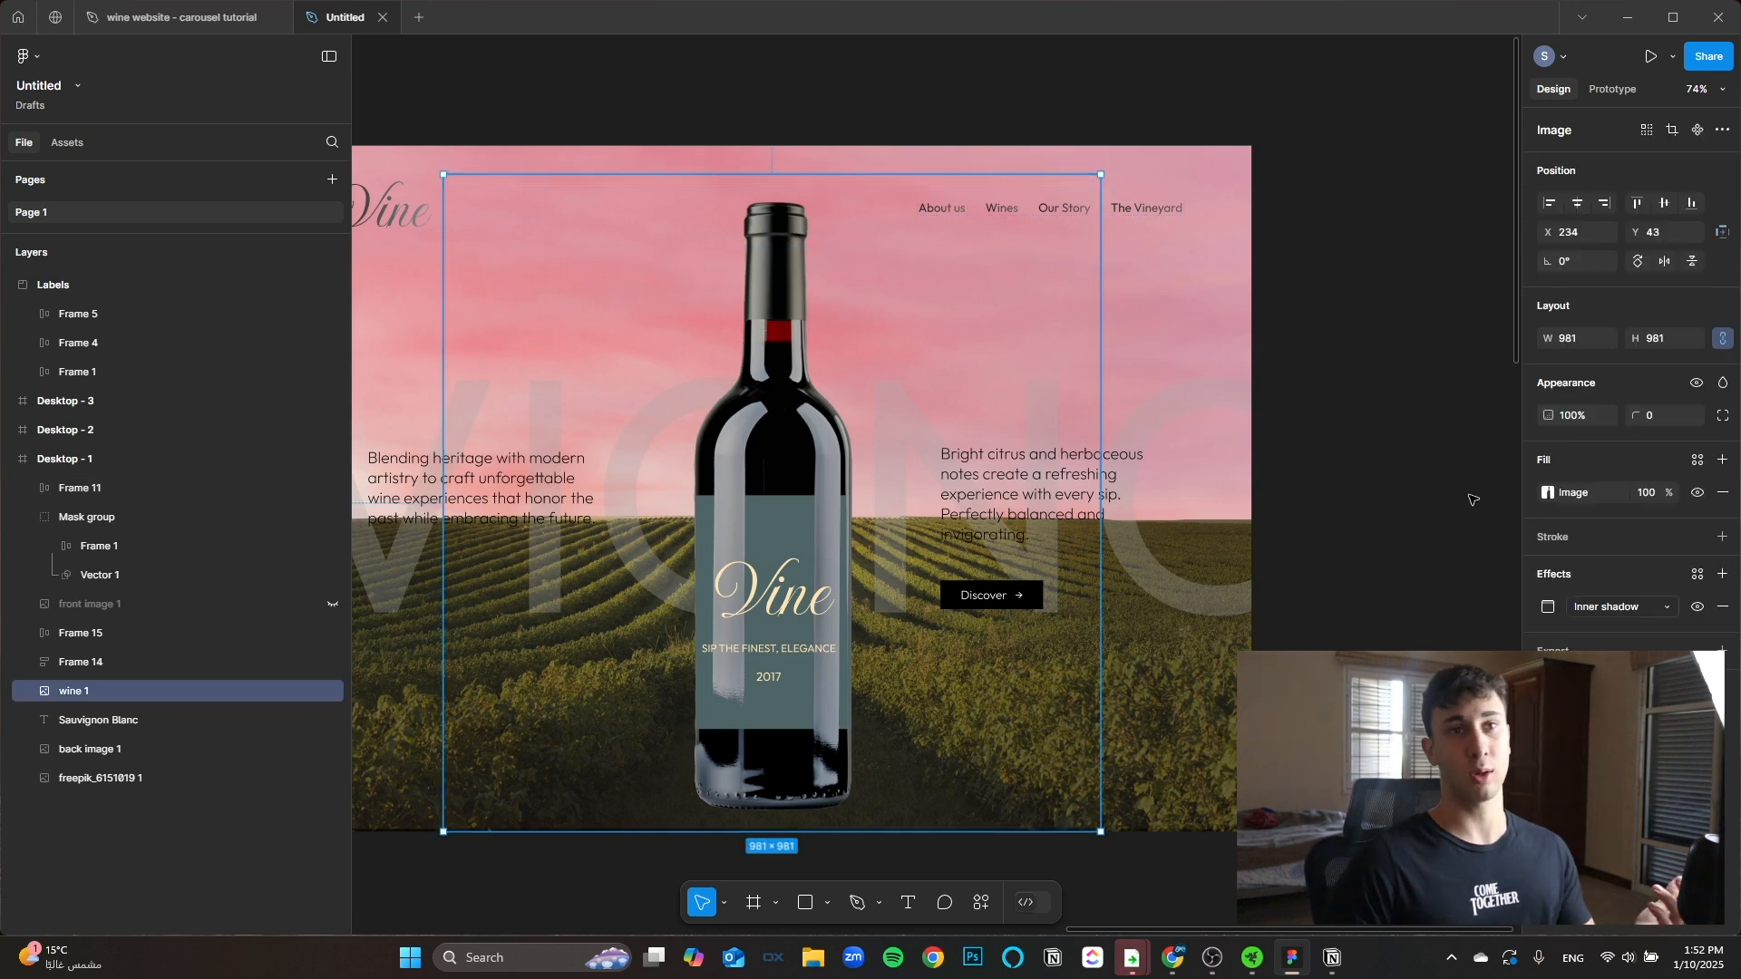
{"action": "left_click", "coordinate": [1723, 383]}
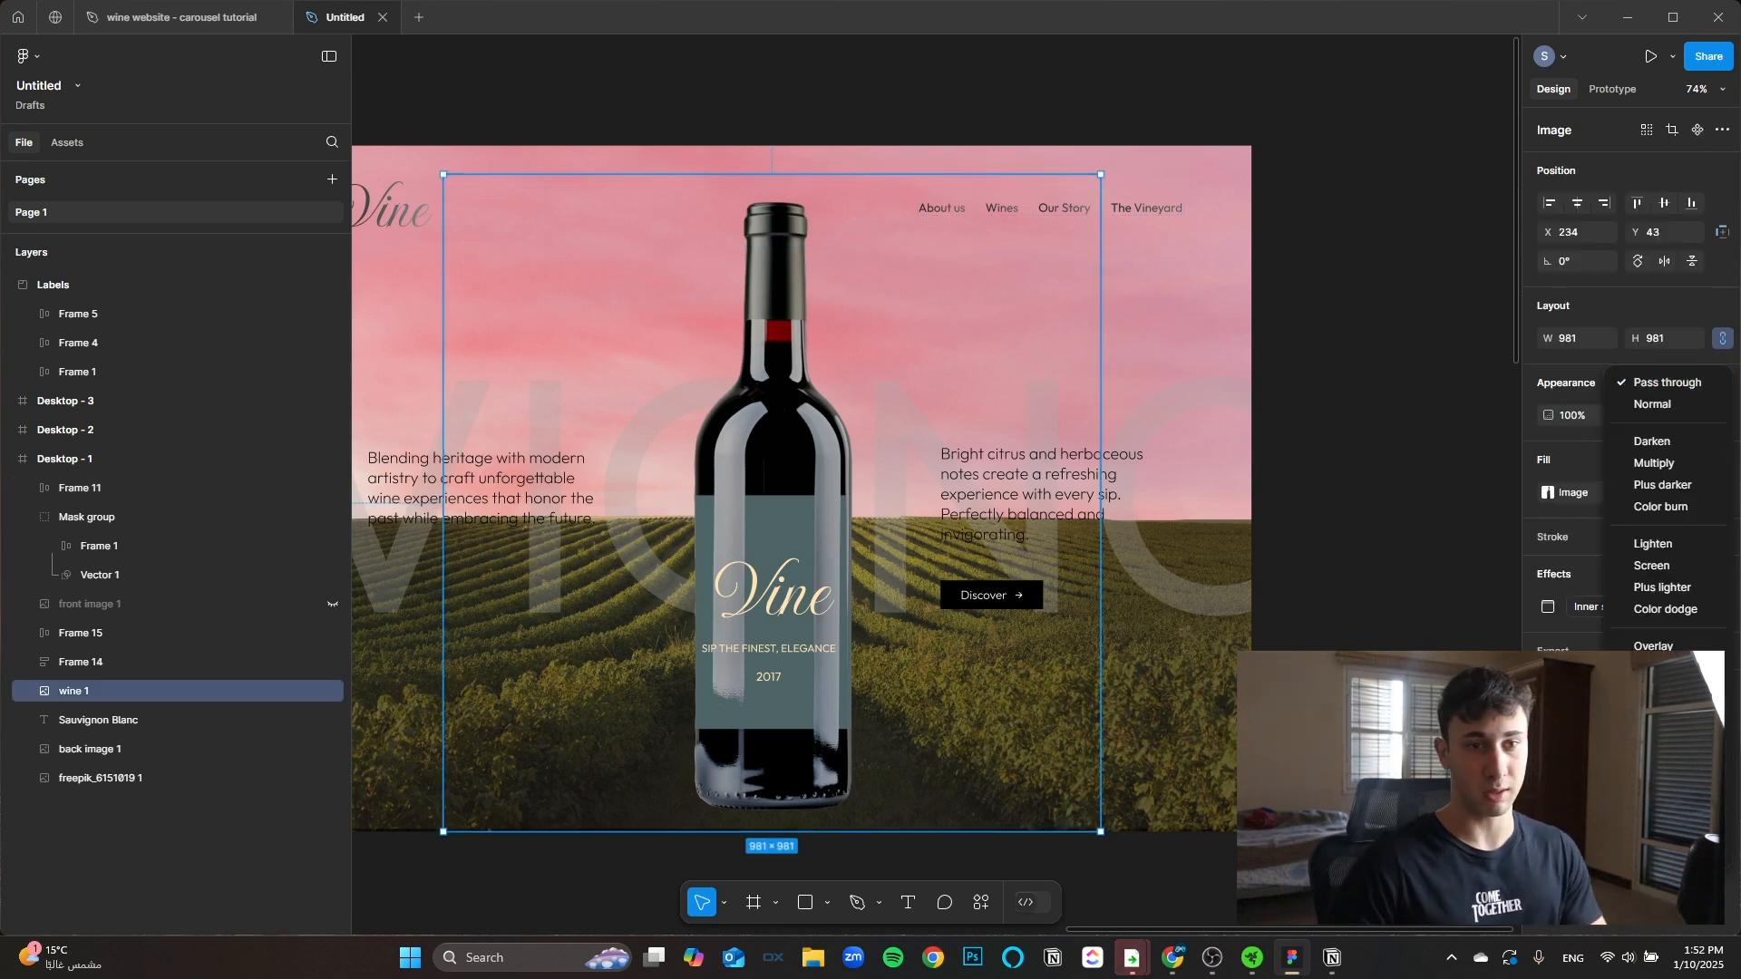
{"action": "left_click", "coordinate": [1658, 851]}
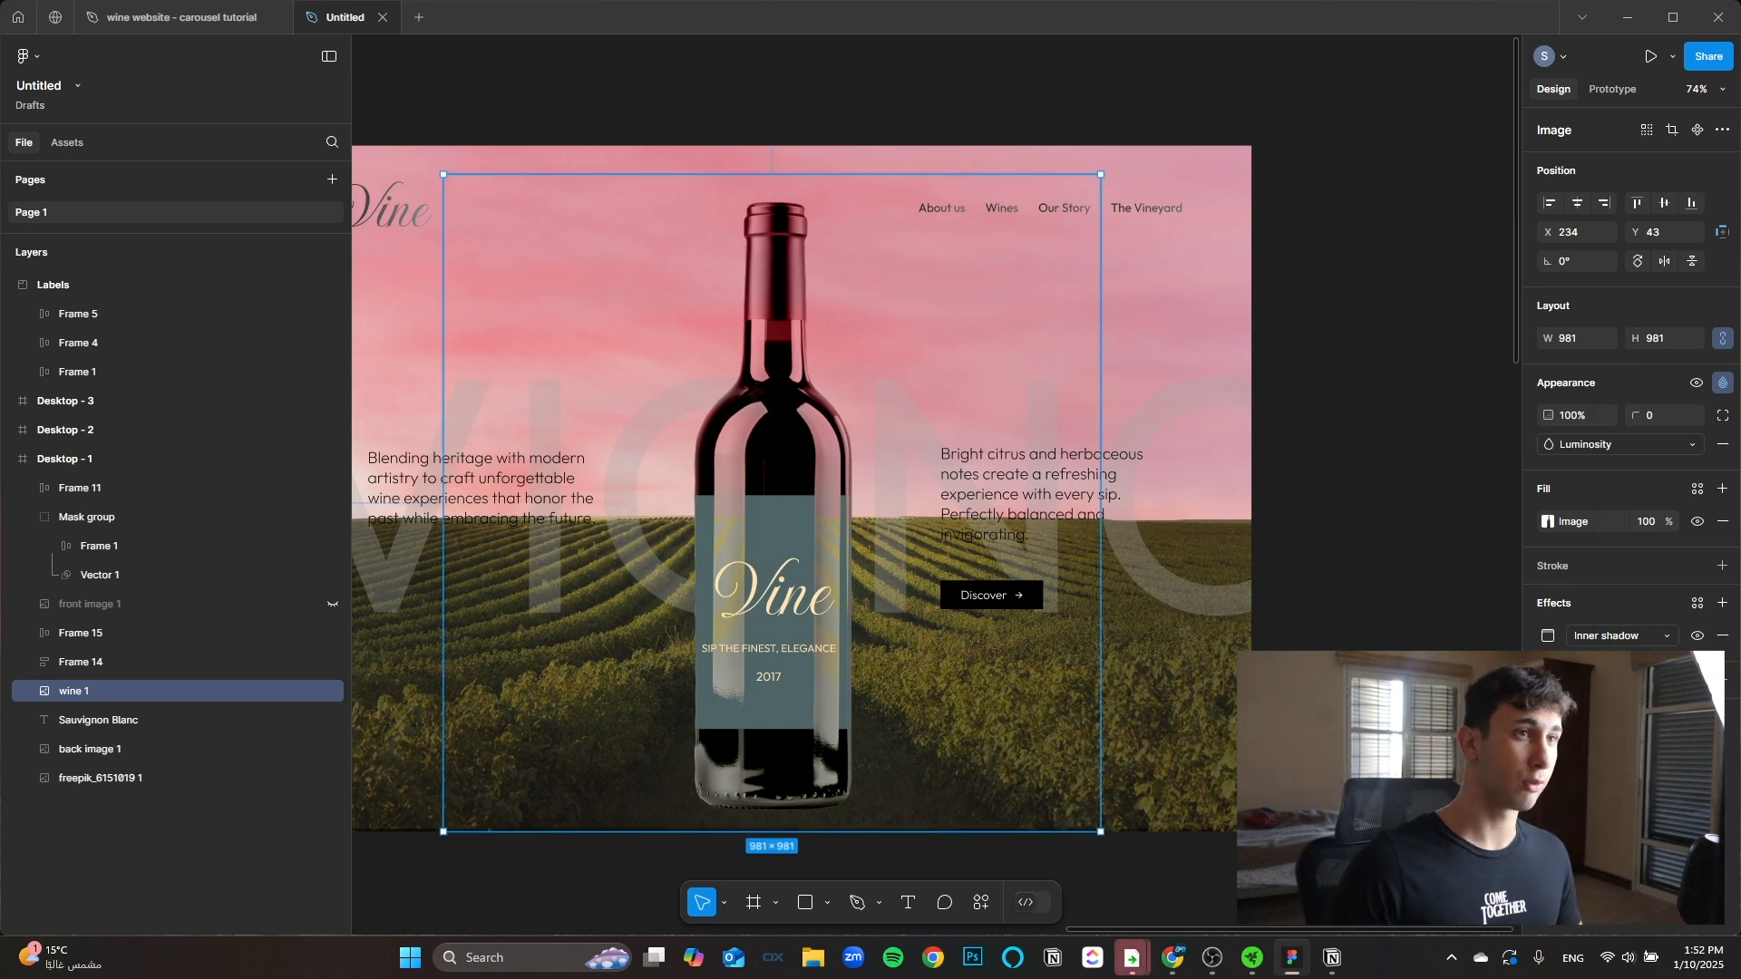
{"action": "left_click", "coordinate": [1357, 594]}
{"action": "scroll", "coordinate": [909, 460], "scroll_direction": "up", "scroll_amount": 5}
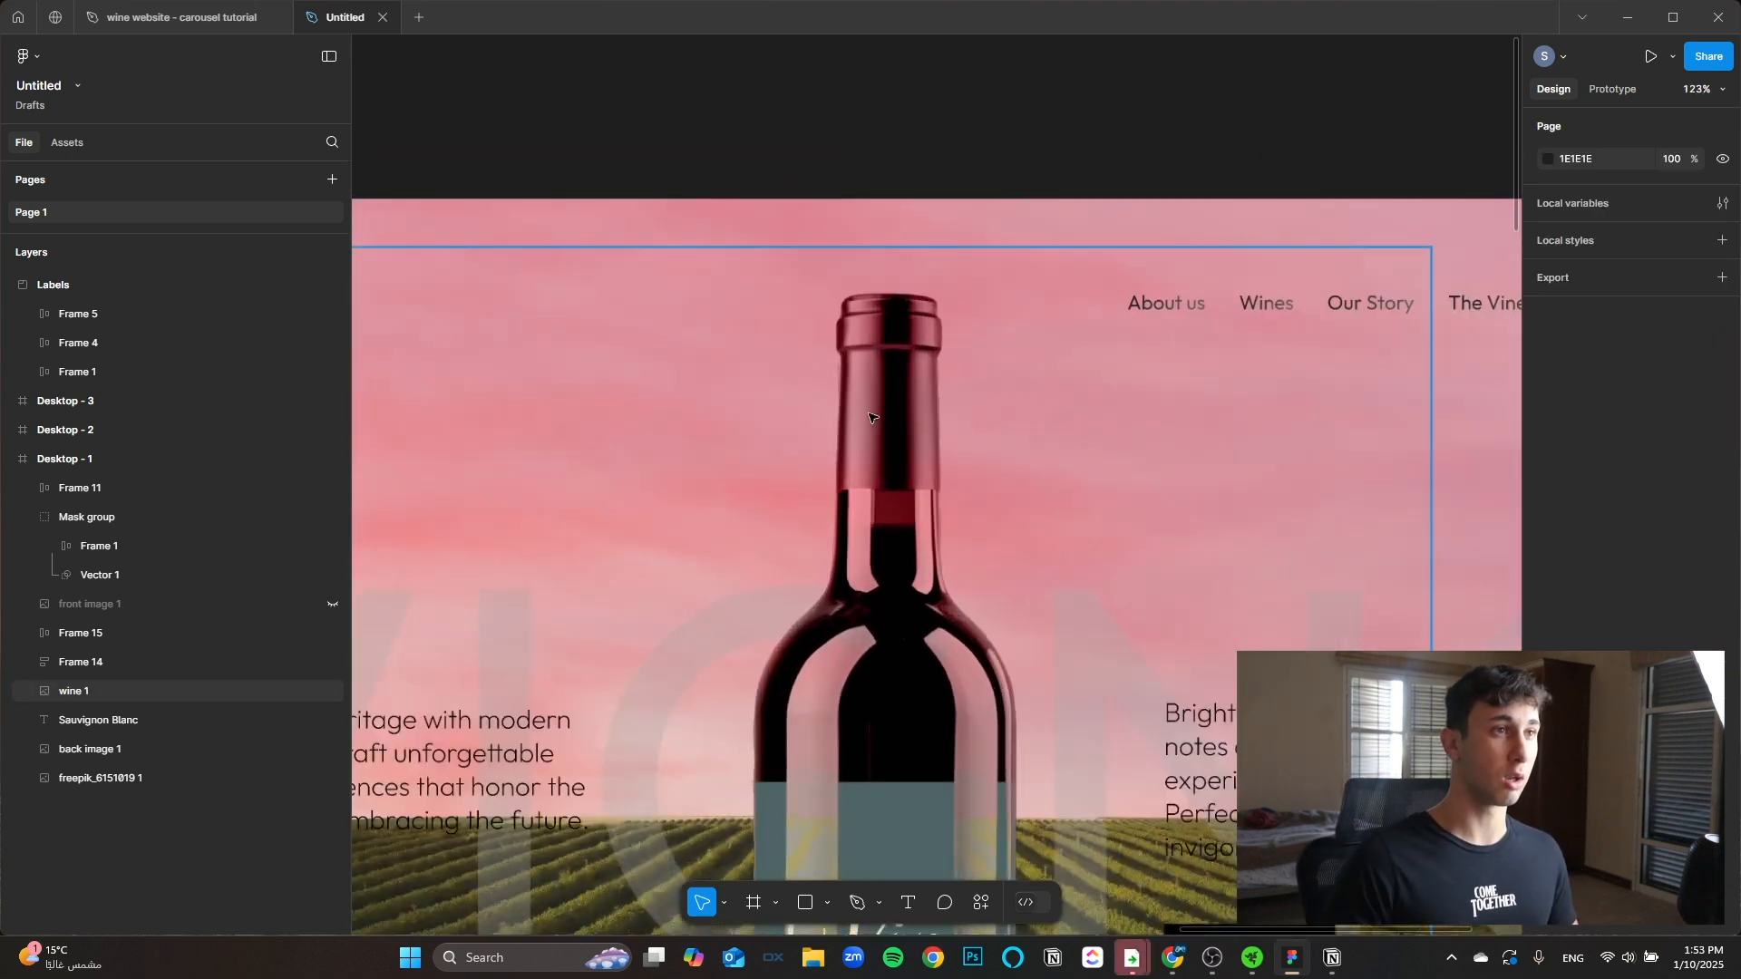
{"action": "scroll", "coordinate": [861, 274], "scroll_direction": "down", "scroll_amount": 3}
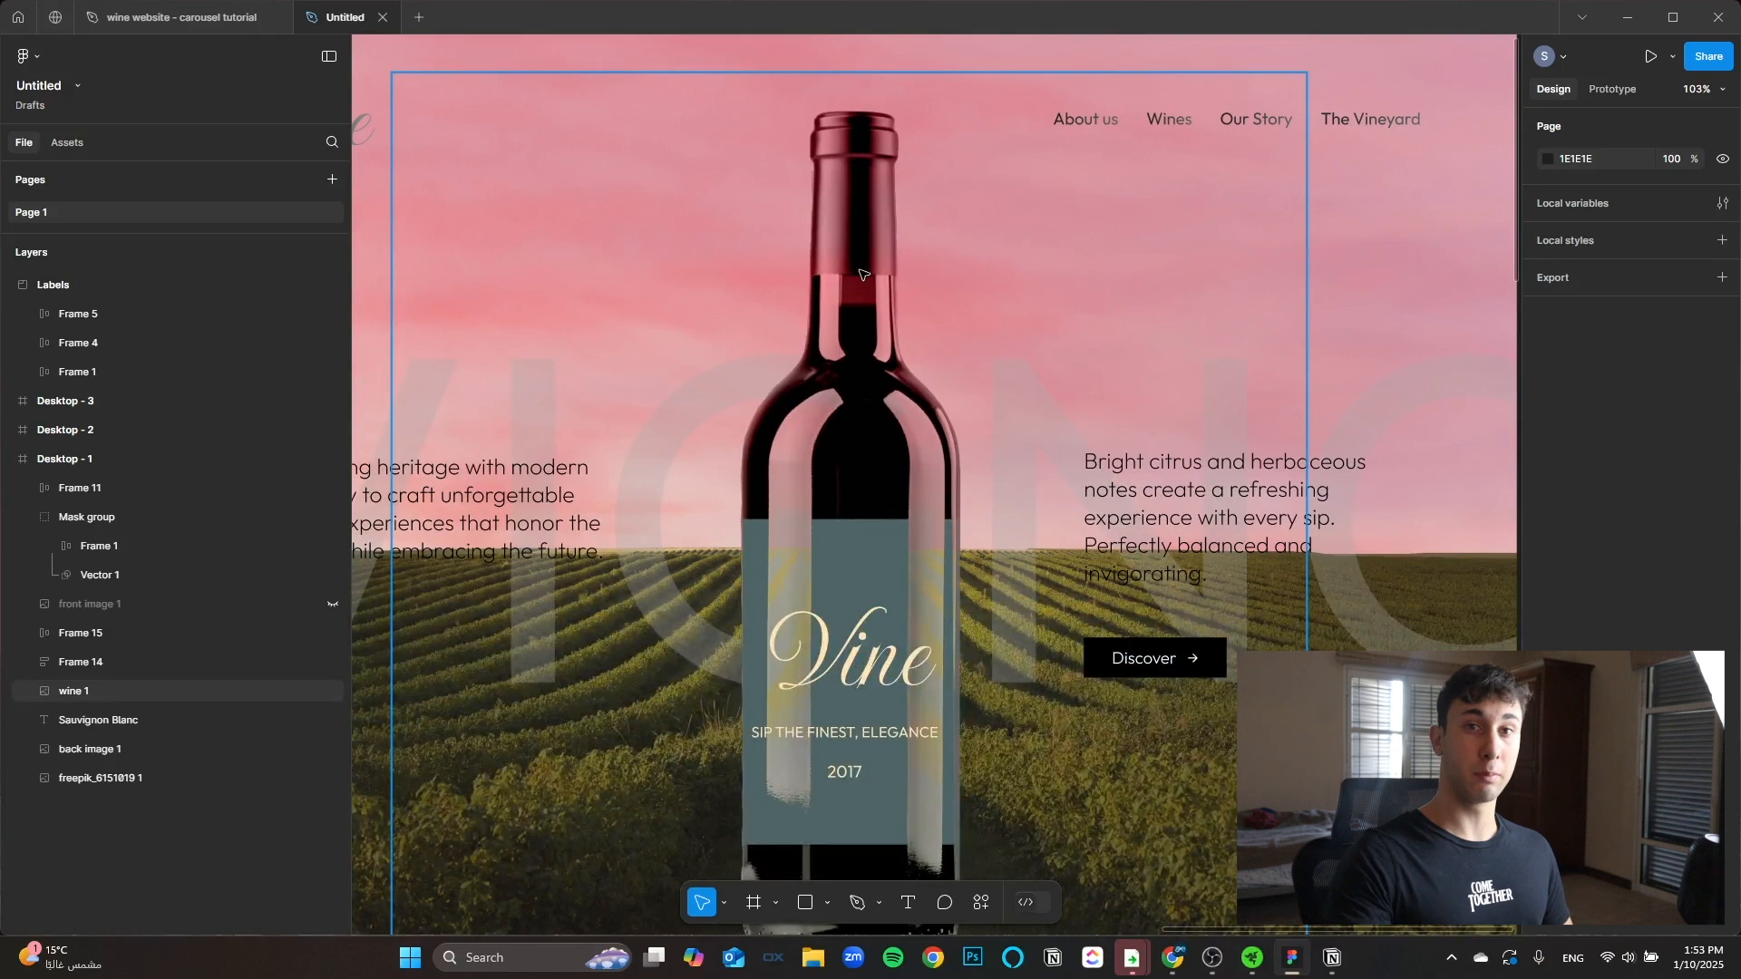
{"action": "scroll", "coordinate": [863, 275], "scroll_direction": "down", "scroll_amount": 3}
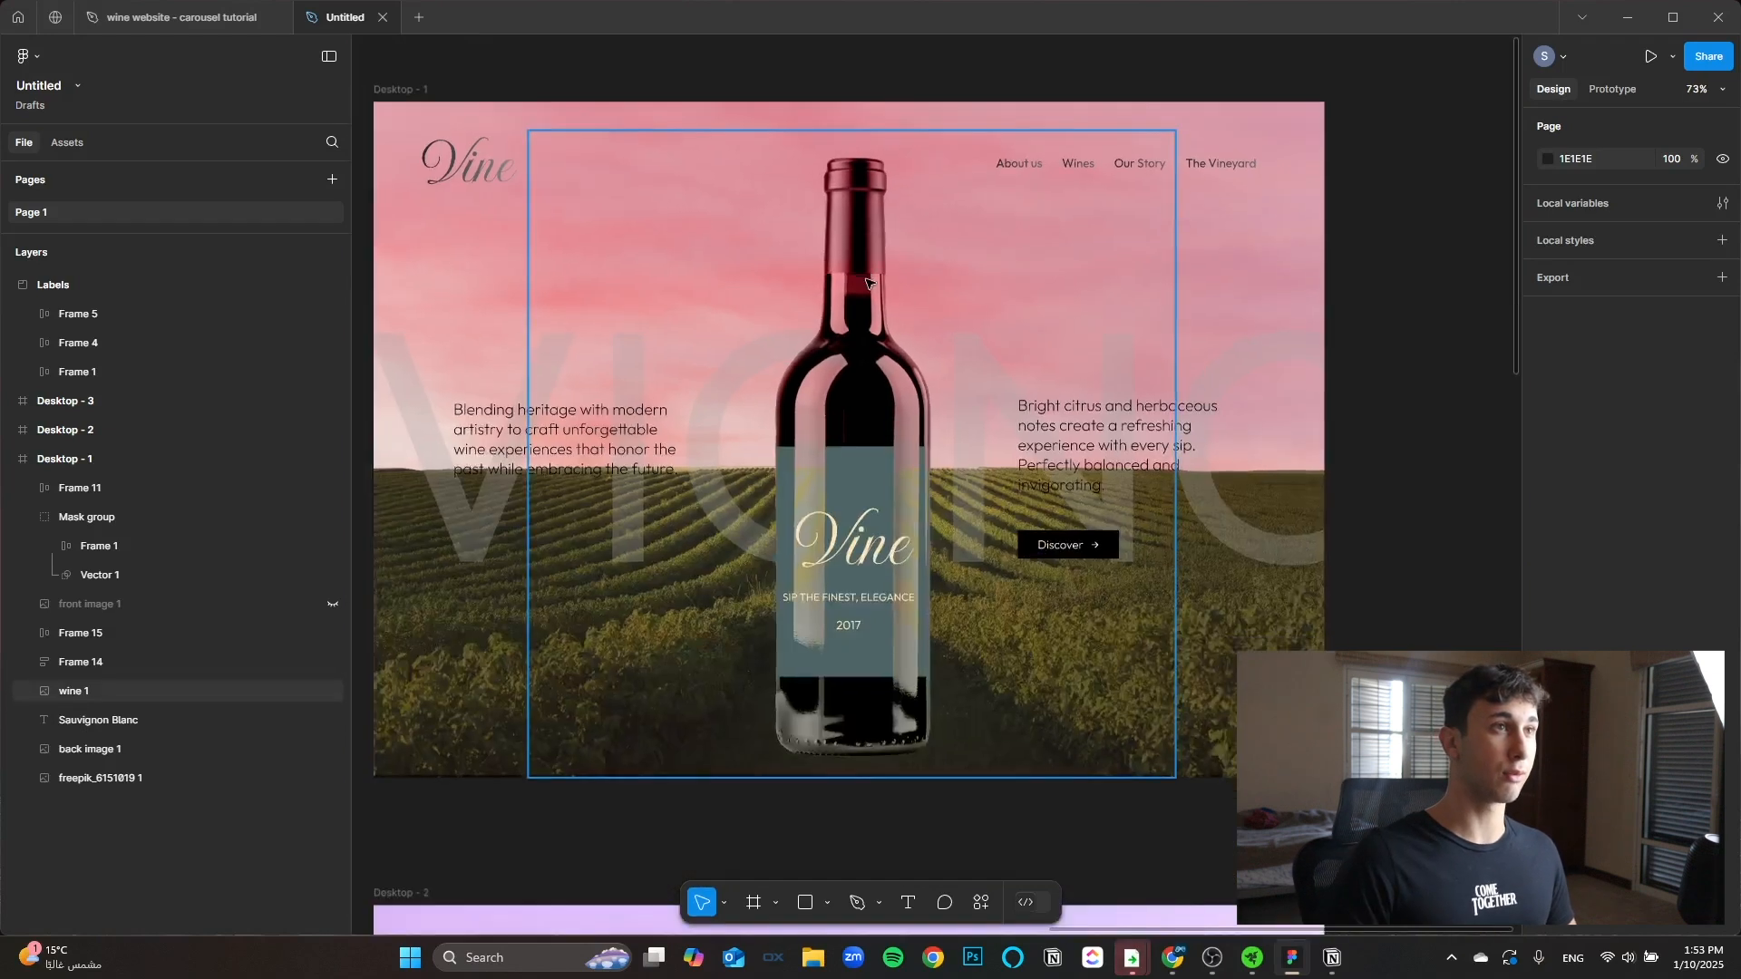
Step: Examine the blended bottle and its label in Desktop - 1 up close, from the bottle neck down to the label
{"action": "left_click_drag", "start_coordinate": [863, 275], "coordinate": [1003, 419]}
{"action": "scroll", "coordinate": [1003, 419], "scroll_direction": "up", "scroll_amount": 3}
{"action": "scroll", "coordinate": [1179, 333], "scroll_direction": "up", "scroll_amount": 3}
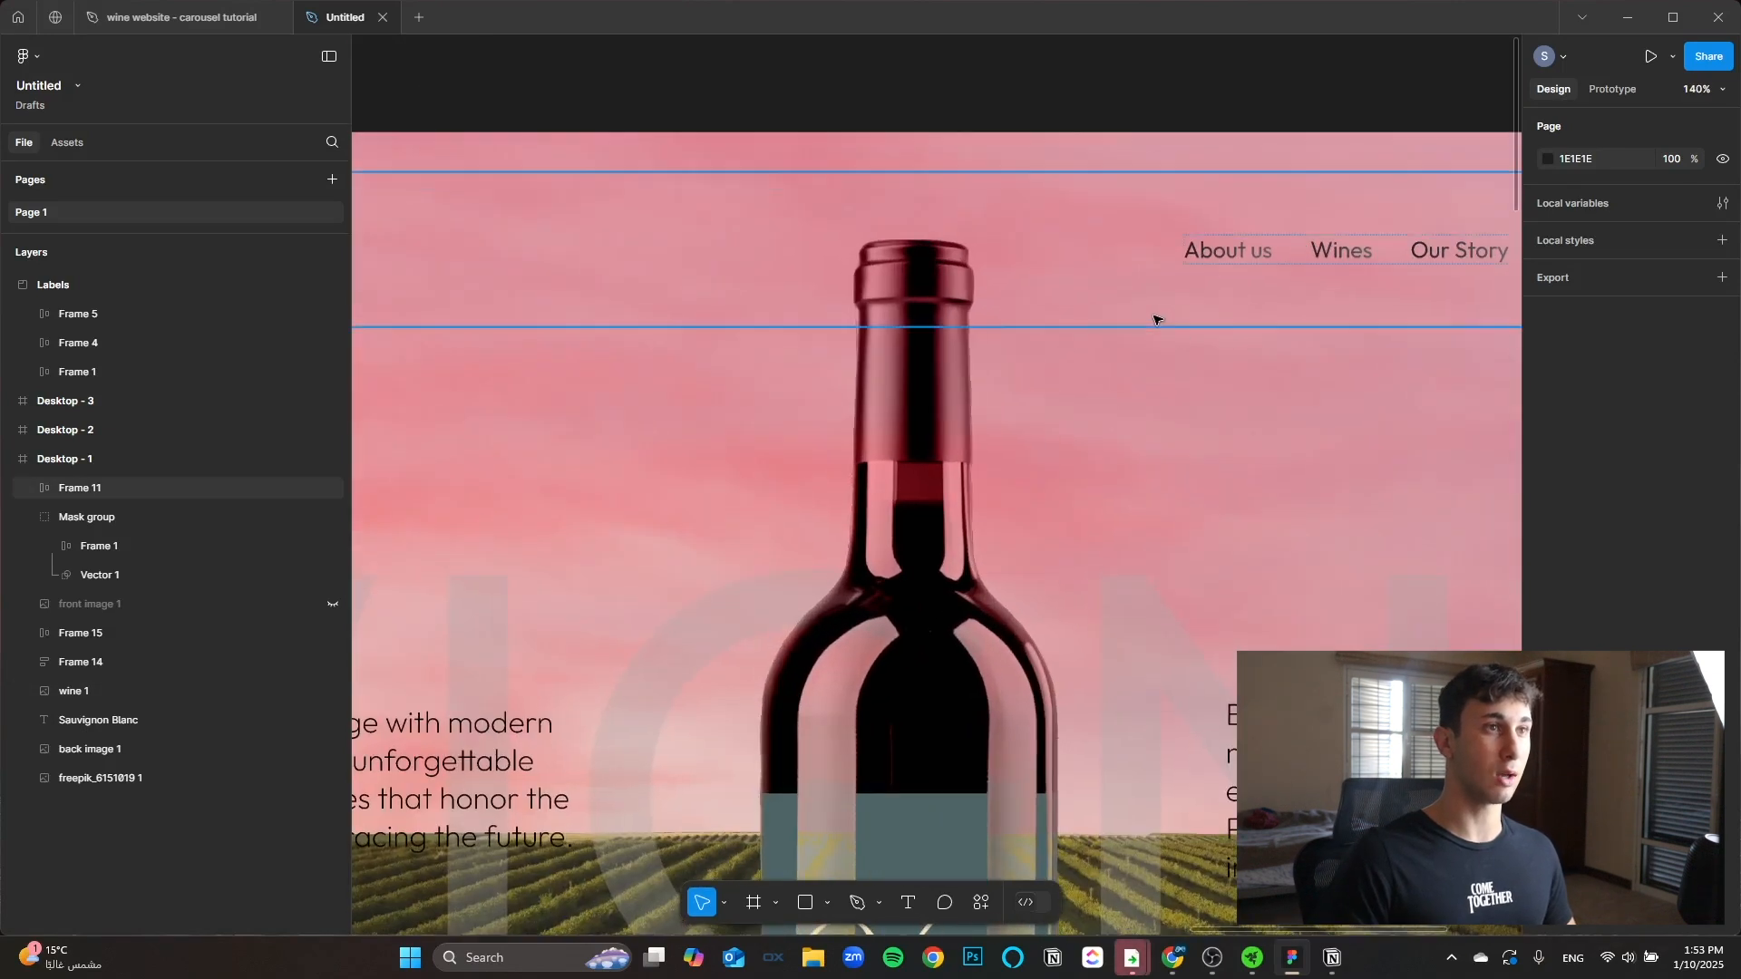
{"action": "scroll", "coordinate": [943, 363], "scroll_direction": "down", "scroll_amount": 4}
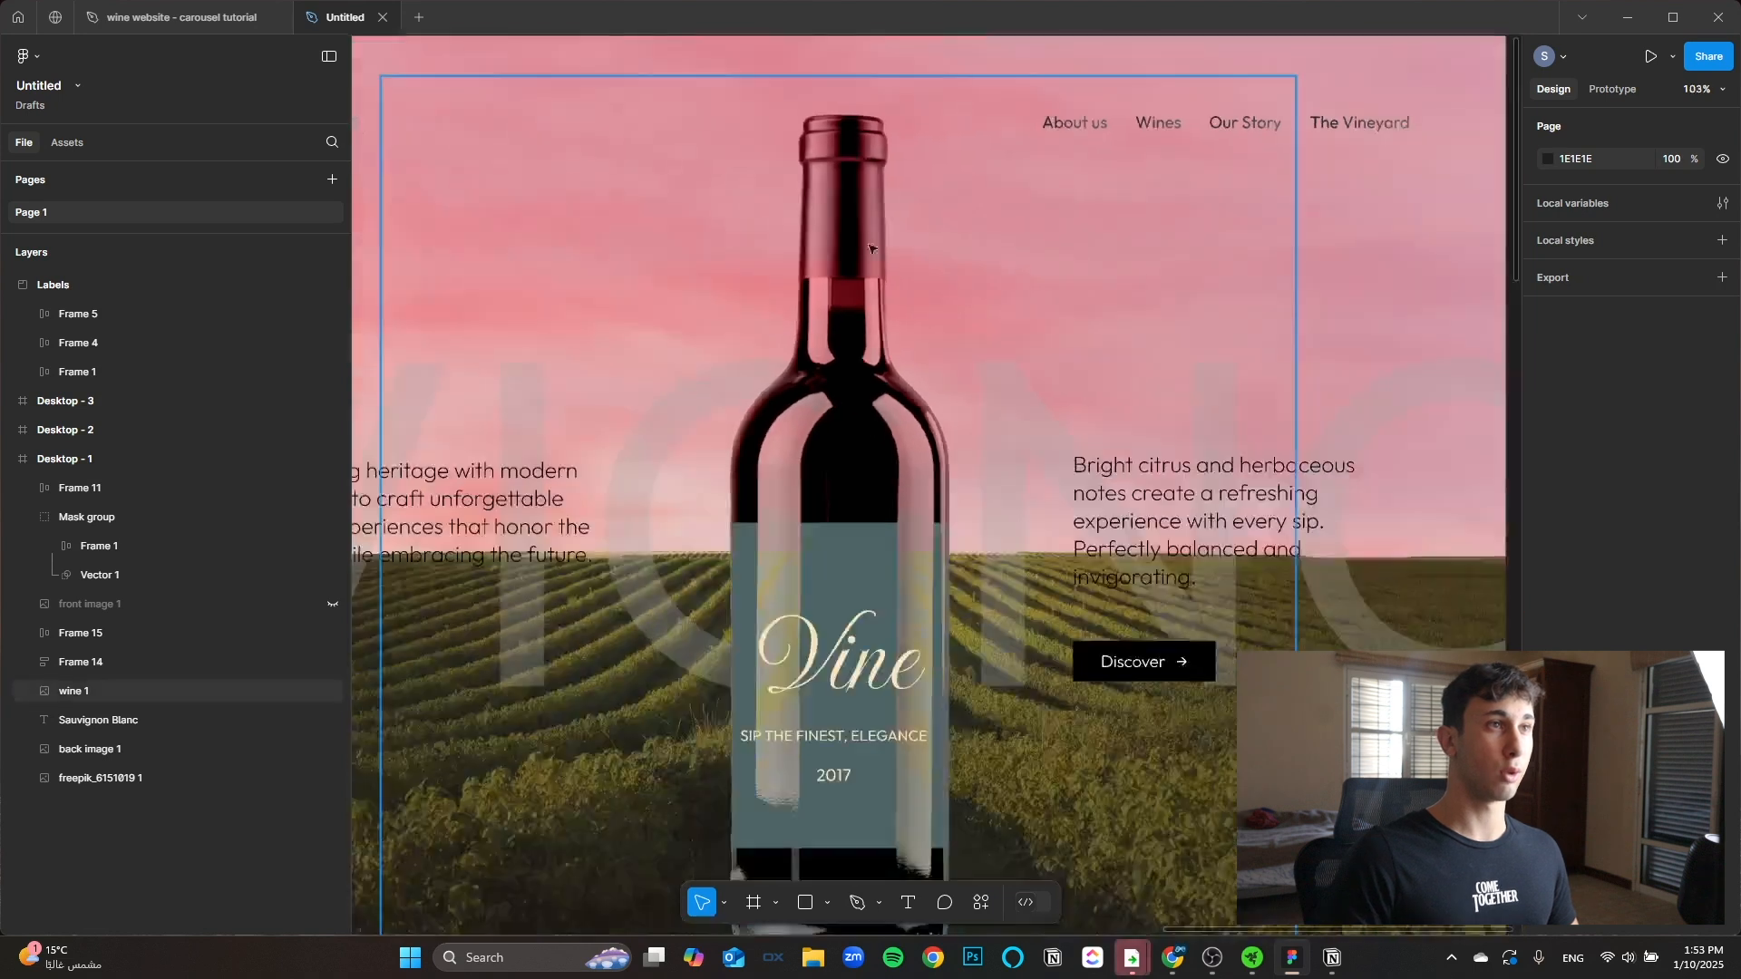
{"action": "scroll", "coordinate": [943, 268], "scroll_direction": "down", "scroll_amount": 4}
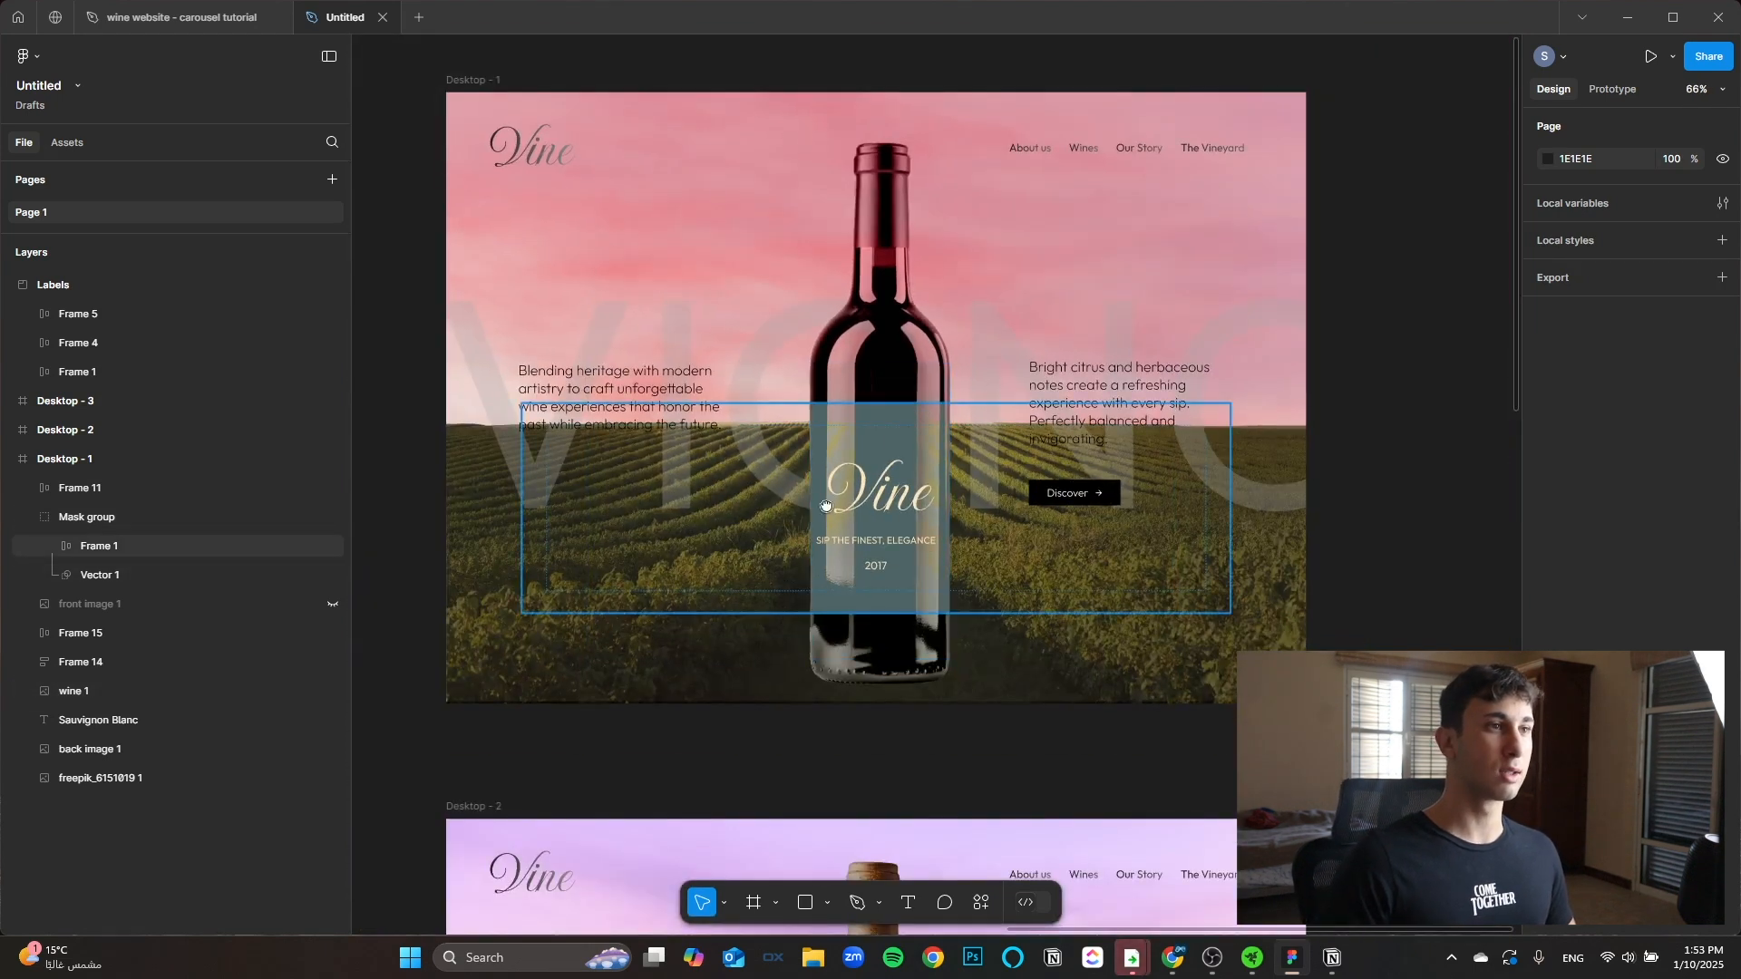
{"action": "scroll", "coordinate": [919, 411], "scroll_direction": "up", "scroll_amount": 5}
{"action": "scroll", "coordinate": [771, 544], "scroll_direction": "up", "scroll_amount": 5}
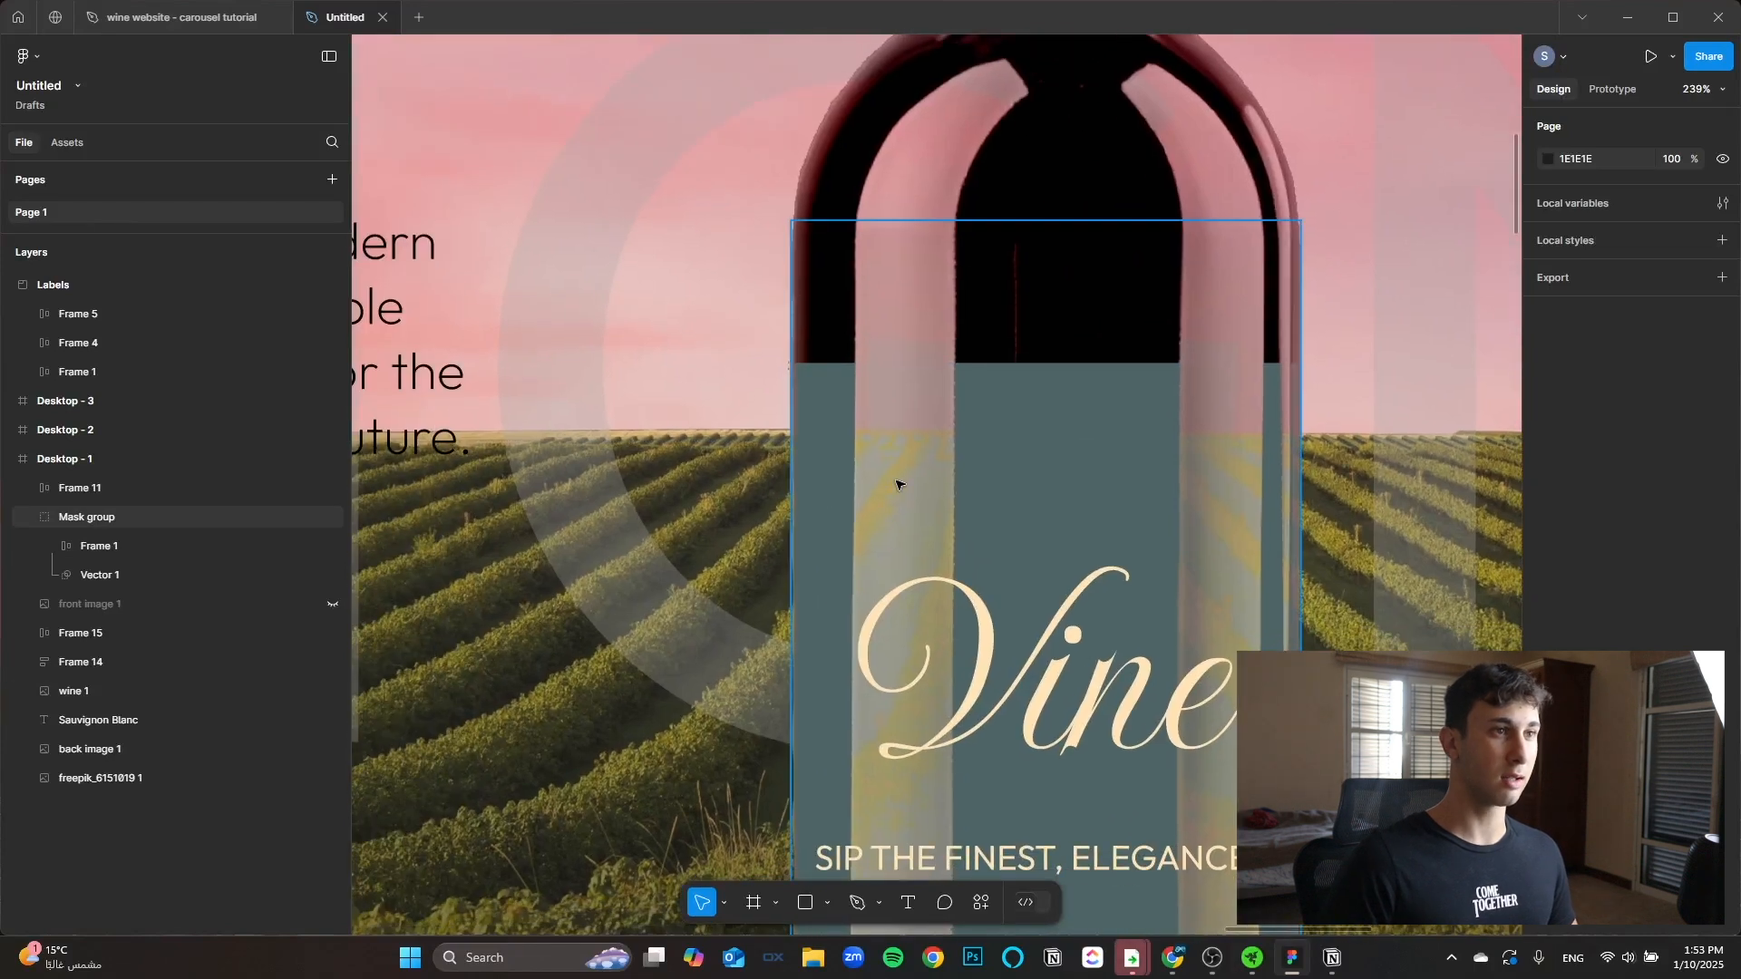
{"action": "scroll", "coordinate": [1204, 458], "scroll_direction": "down", "scroll_amount": 4}
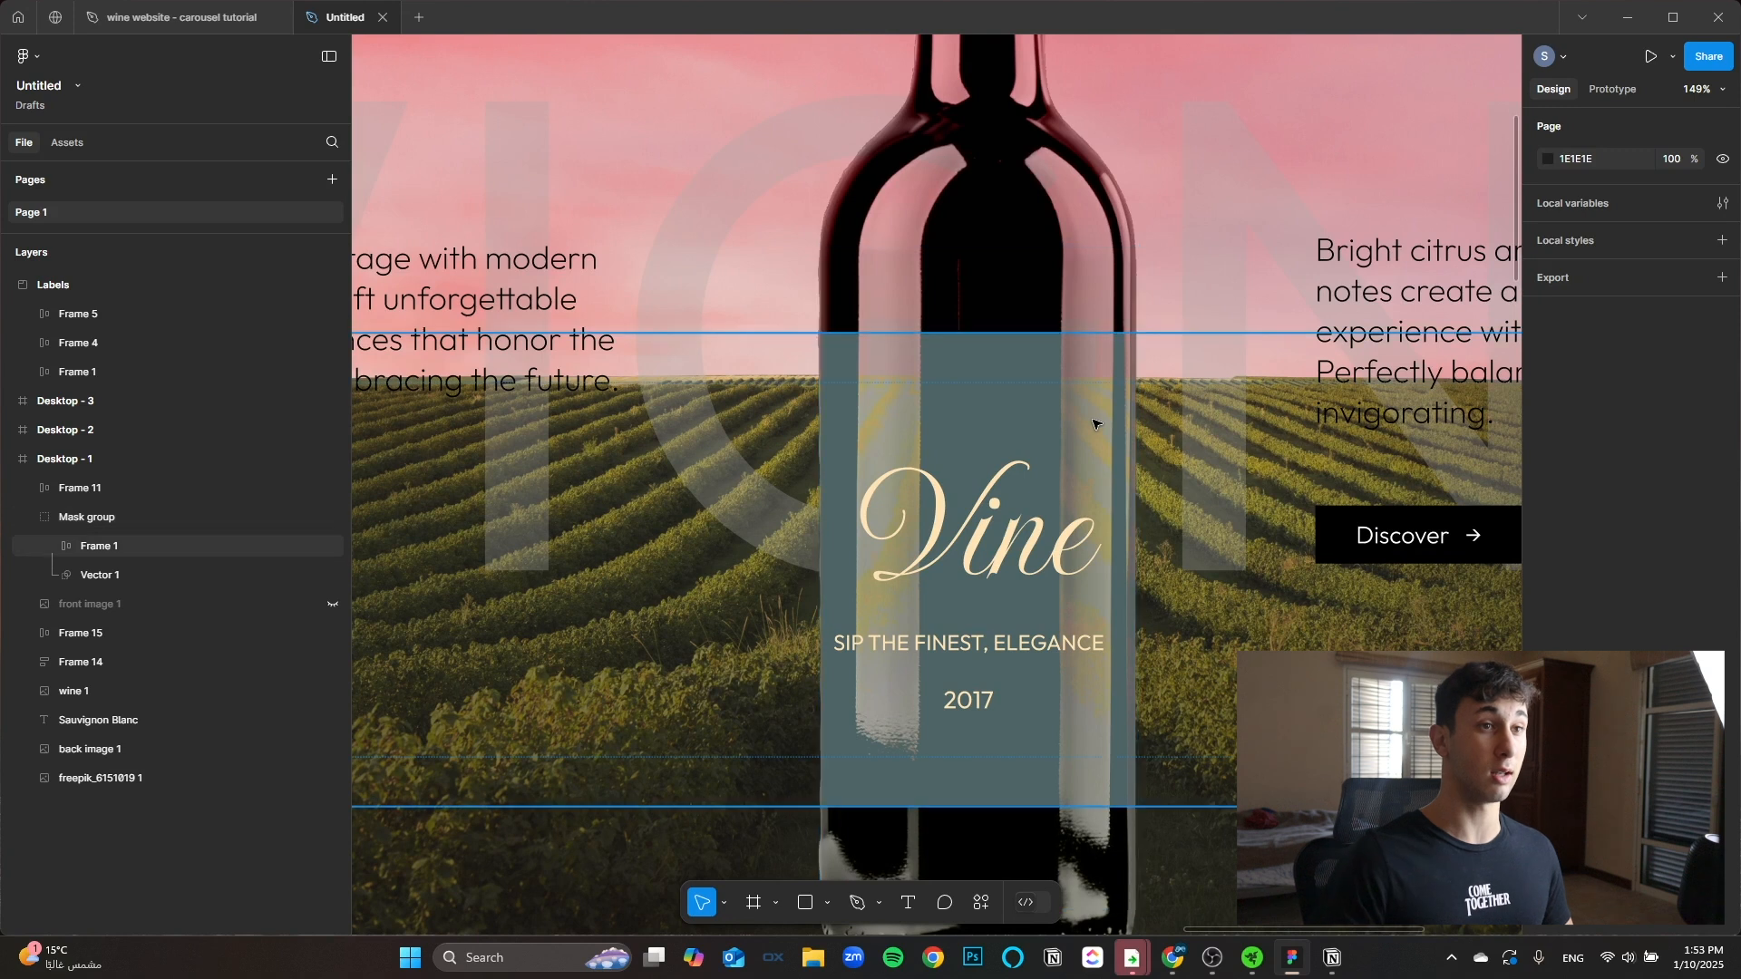
{"action": "scroll", "coordinate": [1034, 471], "scroll_direction": "down", "scroll_amount": 5}
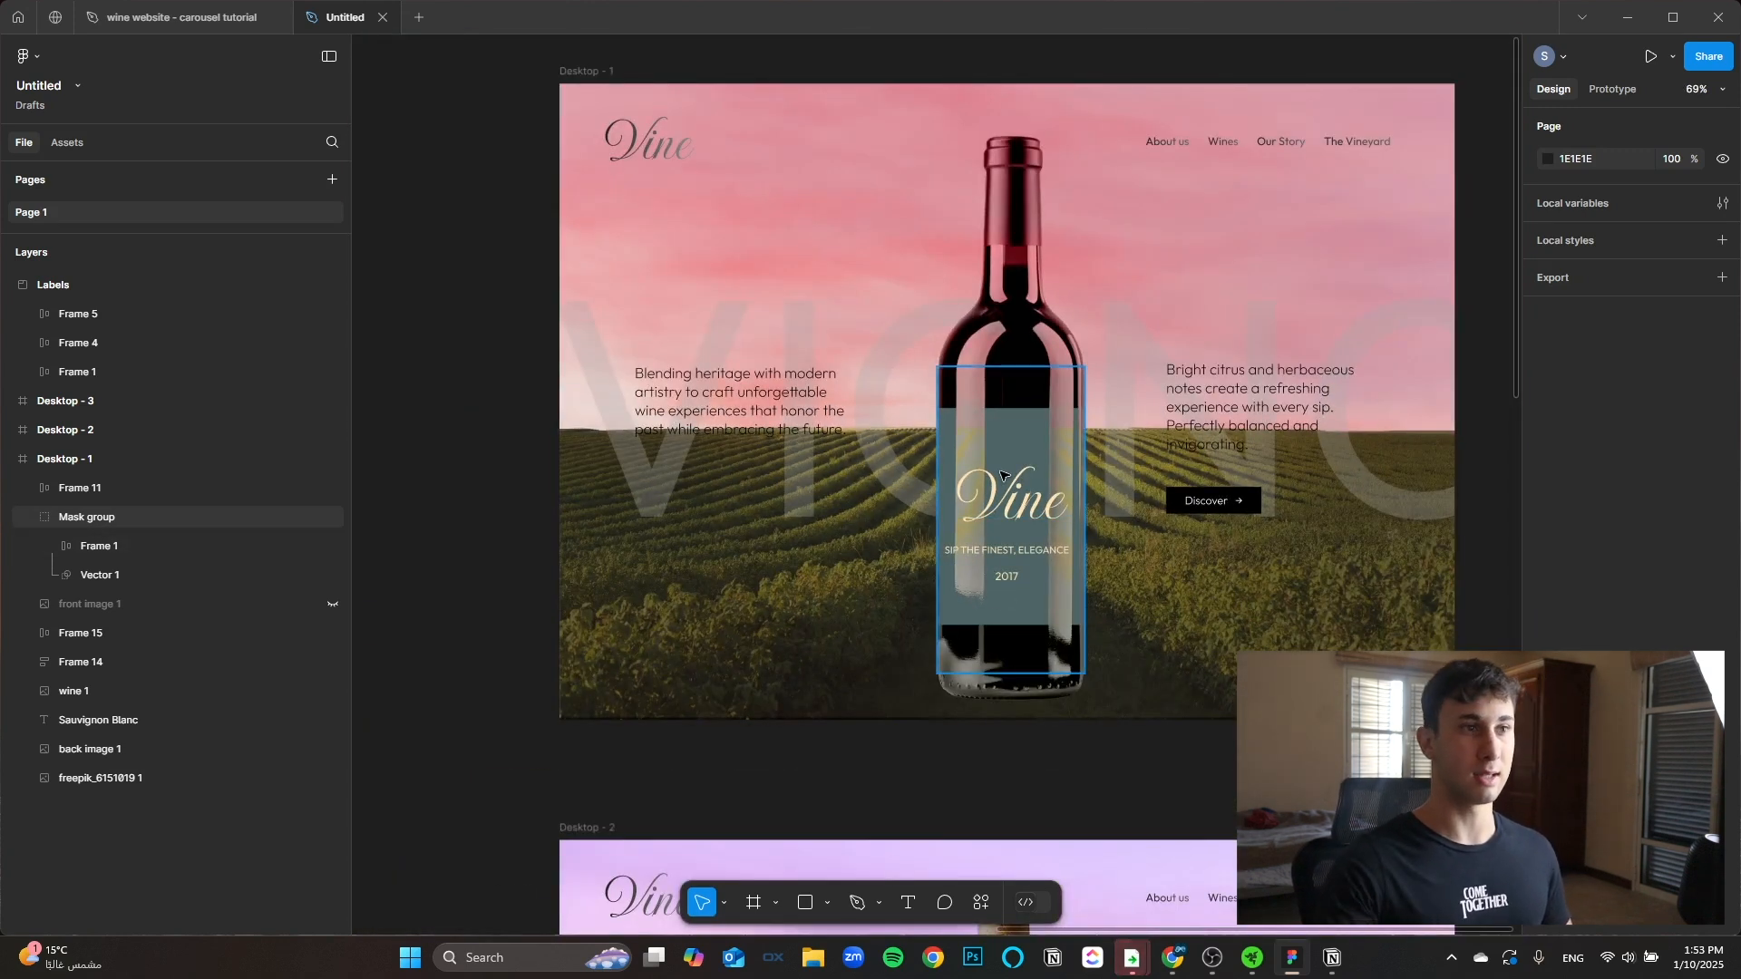
Step: Make the front image 1 foliage layer in Desktop - 1 visible again and deselect it
{"action": "left_click", "coordinate": [169, 605]}
{"action": "scroll", "coordinate": [825, 666], "scroll_direction": "down", "scroll_amount": 5}
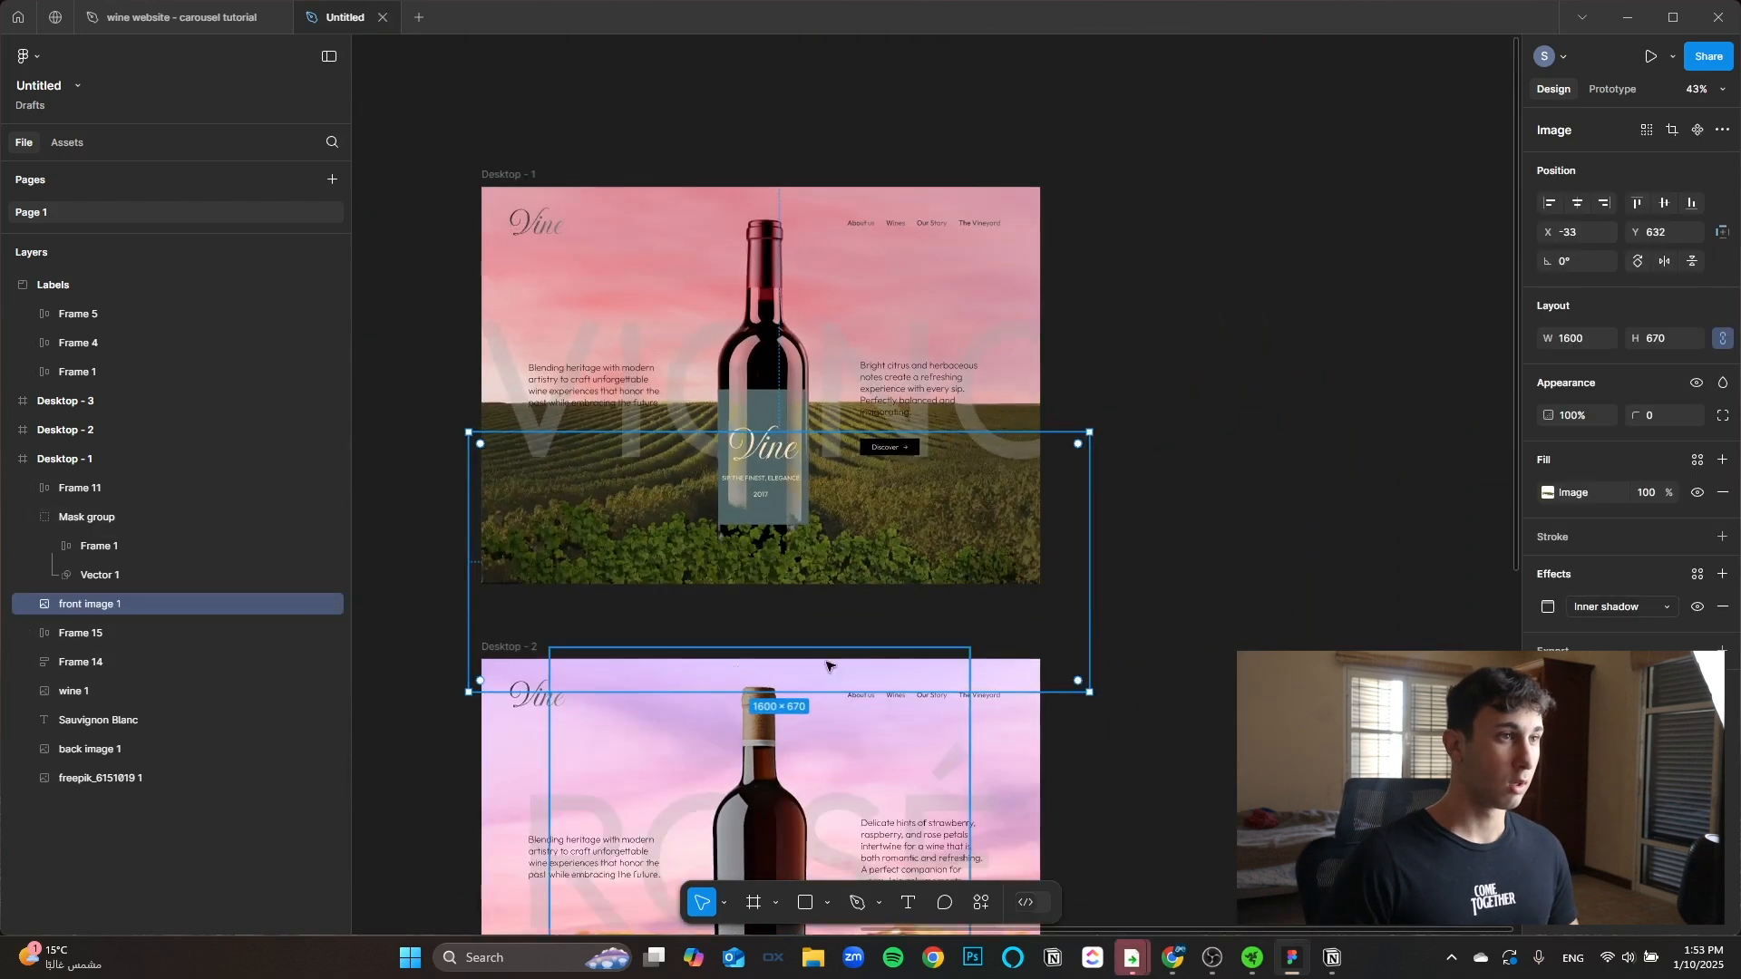
{"action": "scroll", "coordinate": [673, 577], "scroll_direction": "up", "scroll_amount": 3}
{"action": "scroll", "coordinate": [963, 490], "scroll_direction": "down", "scroll_amount": 3}
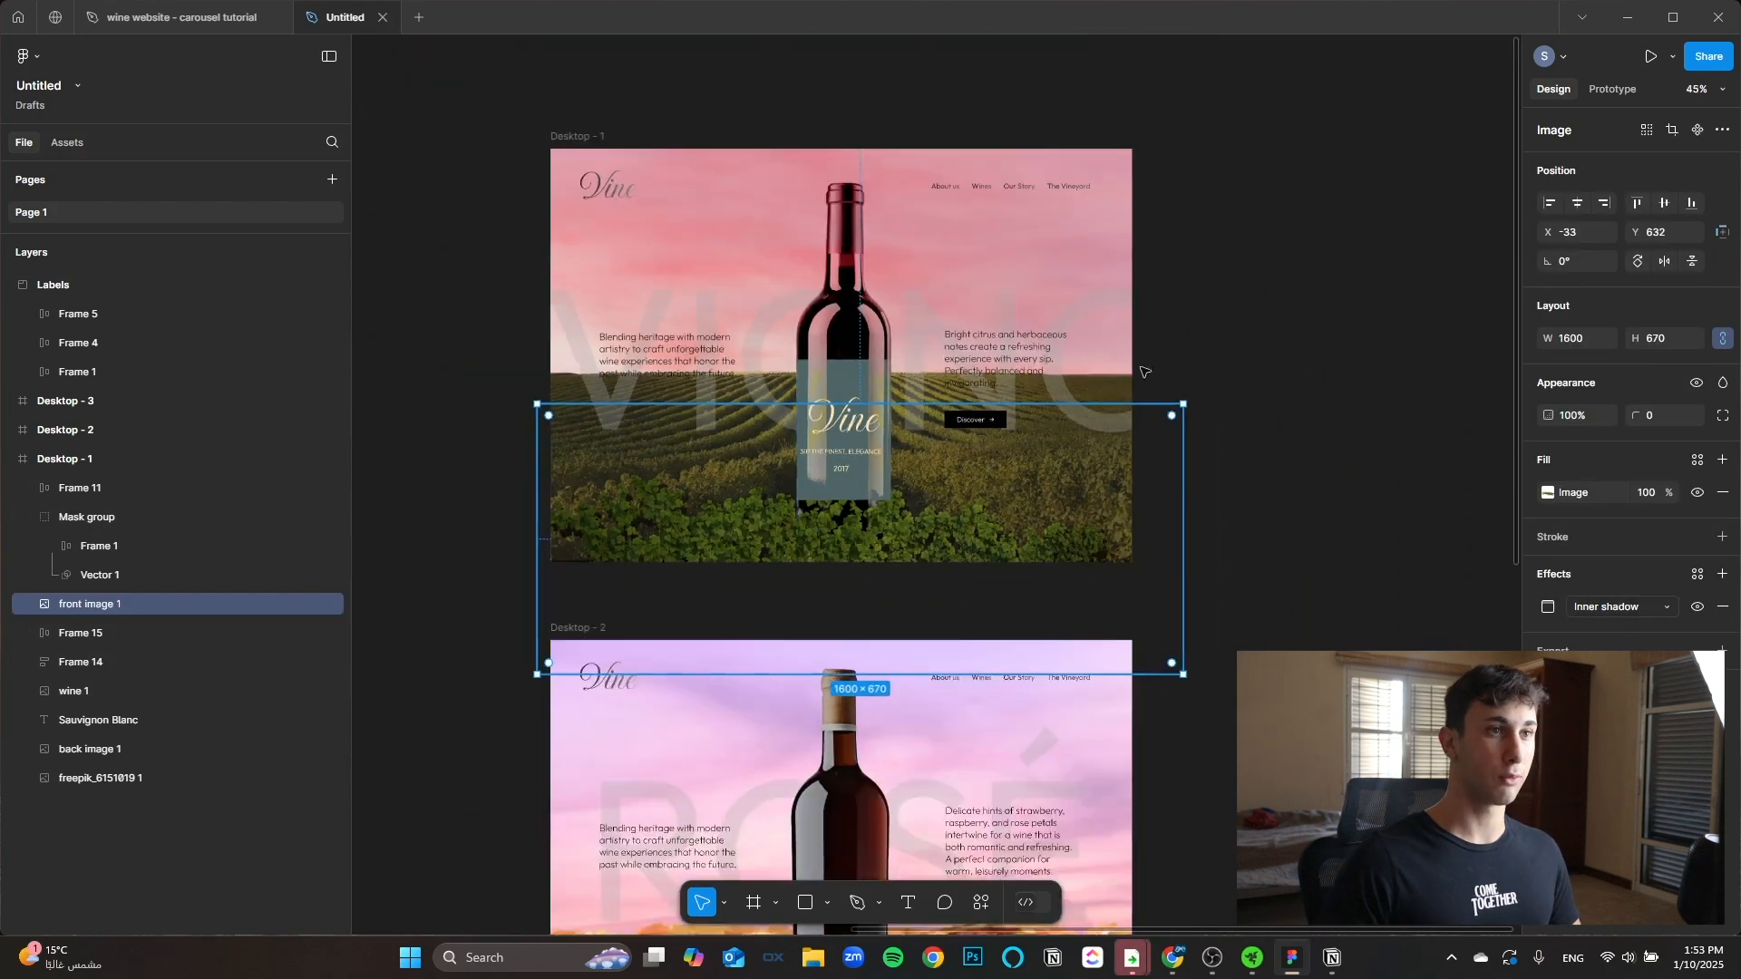
{"action": "left_click", "coordinate": [1144, 372]}
Step: Review the bottles, labels and foreground foliage across the Desktop - 1 and Desktop - 2 designs
{"action": "scroll", "coordinate": [944, 634], "scroll_direction": "up", "scroll_amount": 3}
{"action": "scroll", "coordinate": [964, 634], "scroll_direction": "down", "scroll_amount": 3}
{"action": "scroll", "coordinate": [997, 472], "scroll_direction": "up", "scroll_amount": 3}
{"action": "scroll", "coordinate": [844, 639], "scroll_direction": "down", "scroll_amount": 4}
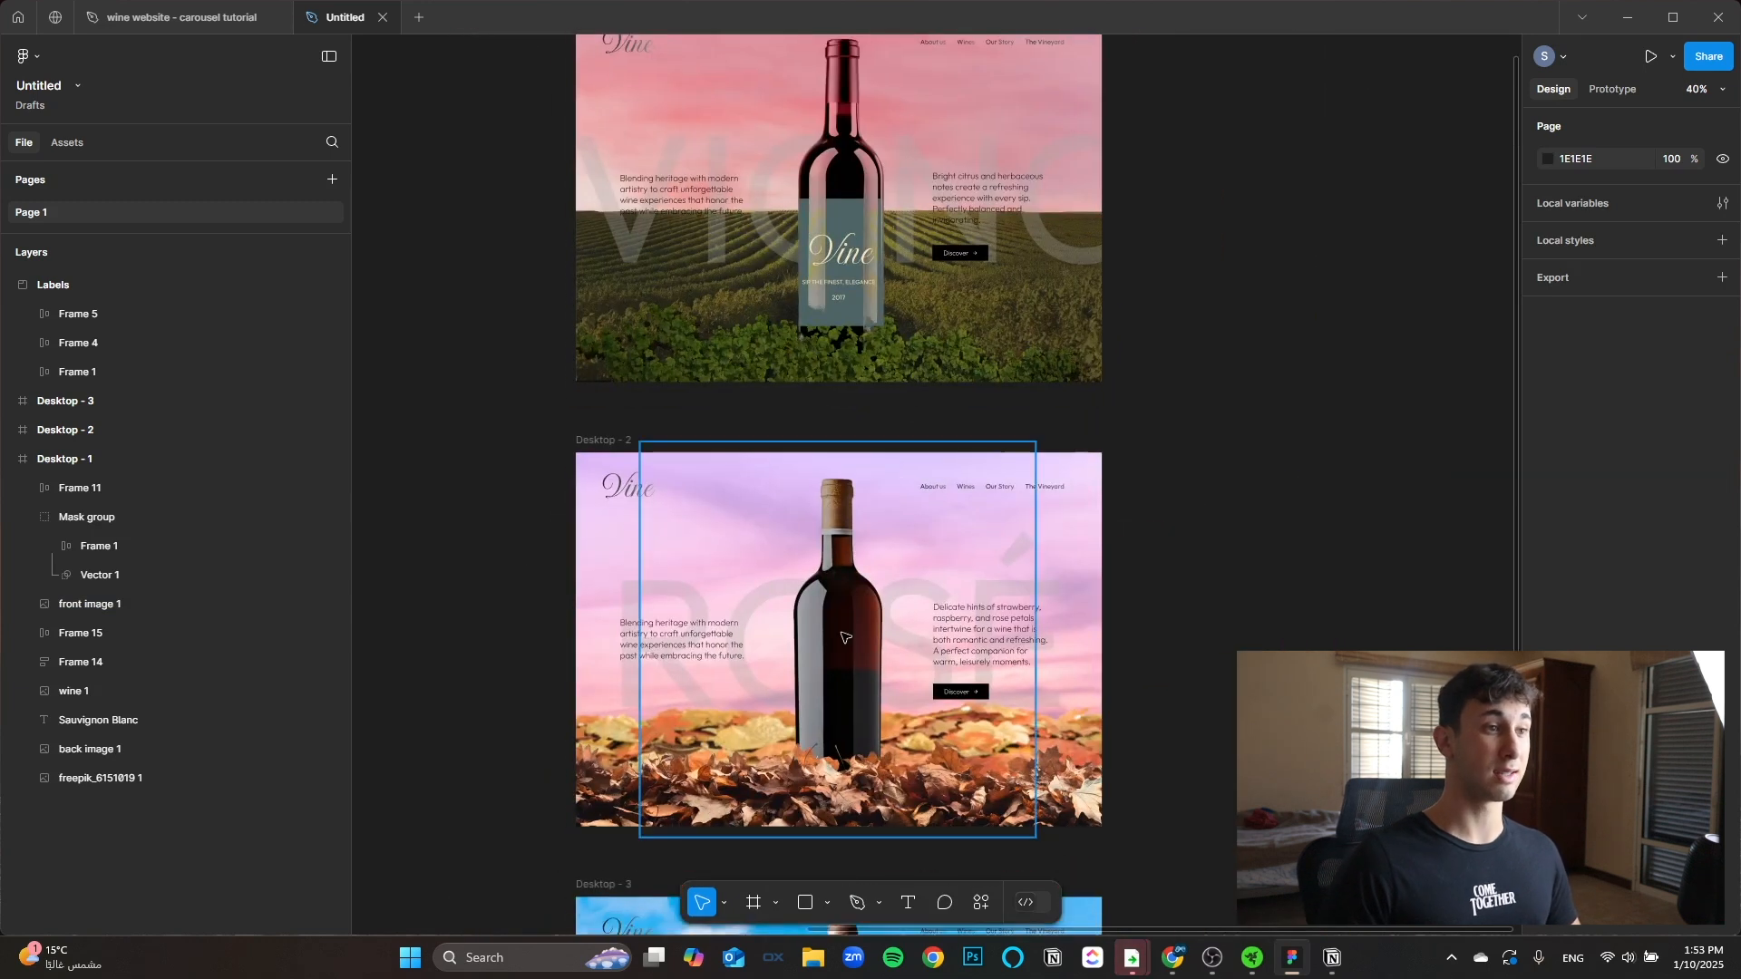
{"action": "scroll", "coordinate": [844, 638], "scroll_direction": "up", "scroll_amount": 2}
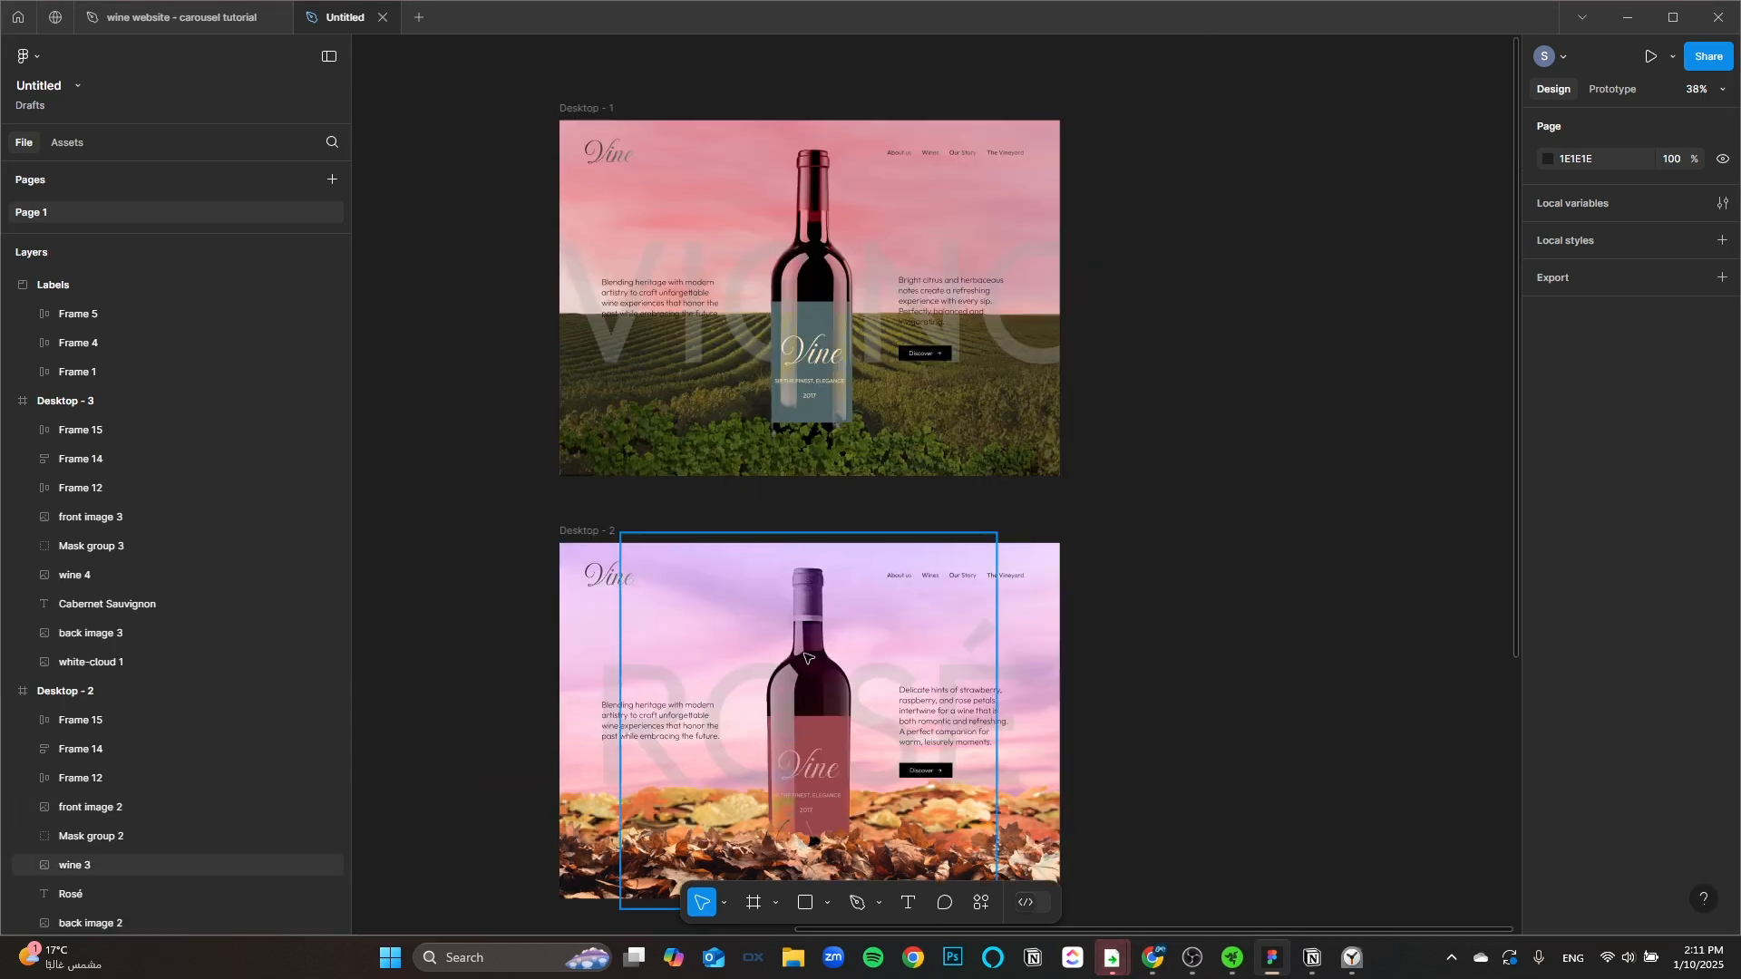
{"action": "scroll", "coordinate": [858, 421], "scroll_direction": "down", "scroll_amount": 3}
{"action": "left_click_drag", "start_coordinate": [906, 436], "coordinate": [915, 289]}
{"action": "left_click_drag", "start_coordinate": [826, 147], "coordinate": [777, 482]}
{"action": "scroll", "coordinate": [777, 481], "scroll_direction": "up", "scroll_amount": 2}
{"action": "left_click_drag", "start_coordinate": [701, 363], "coordinate": [746, 611]}
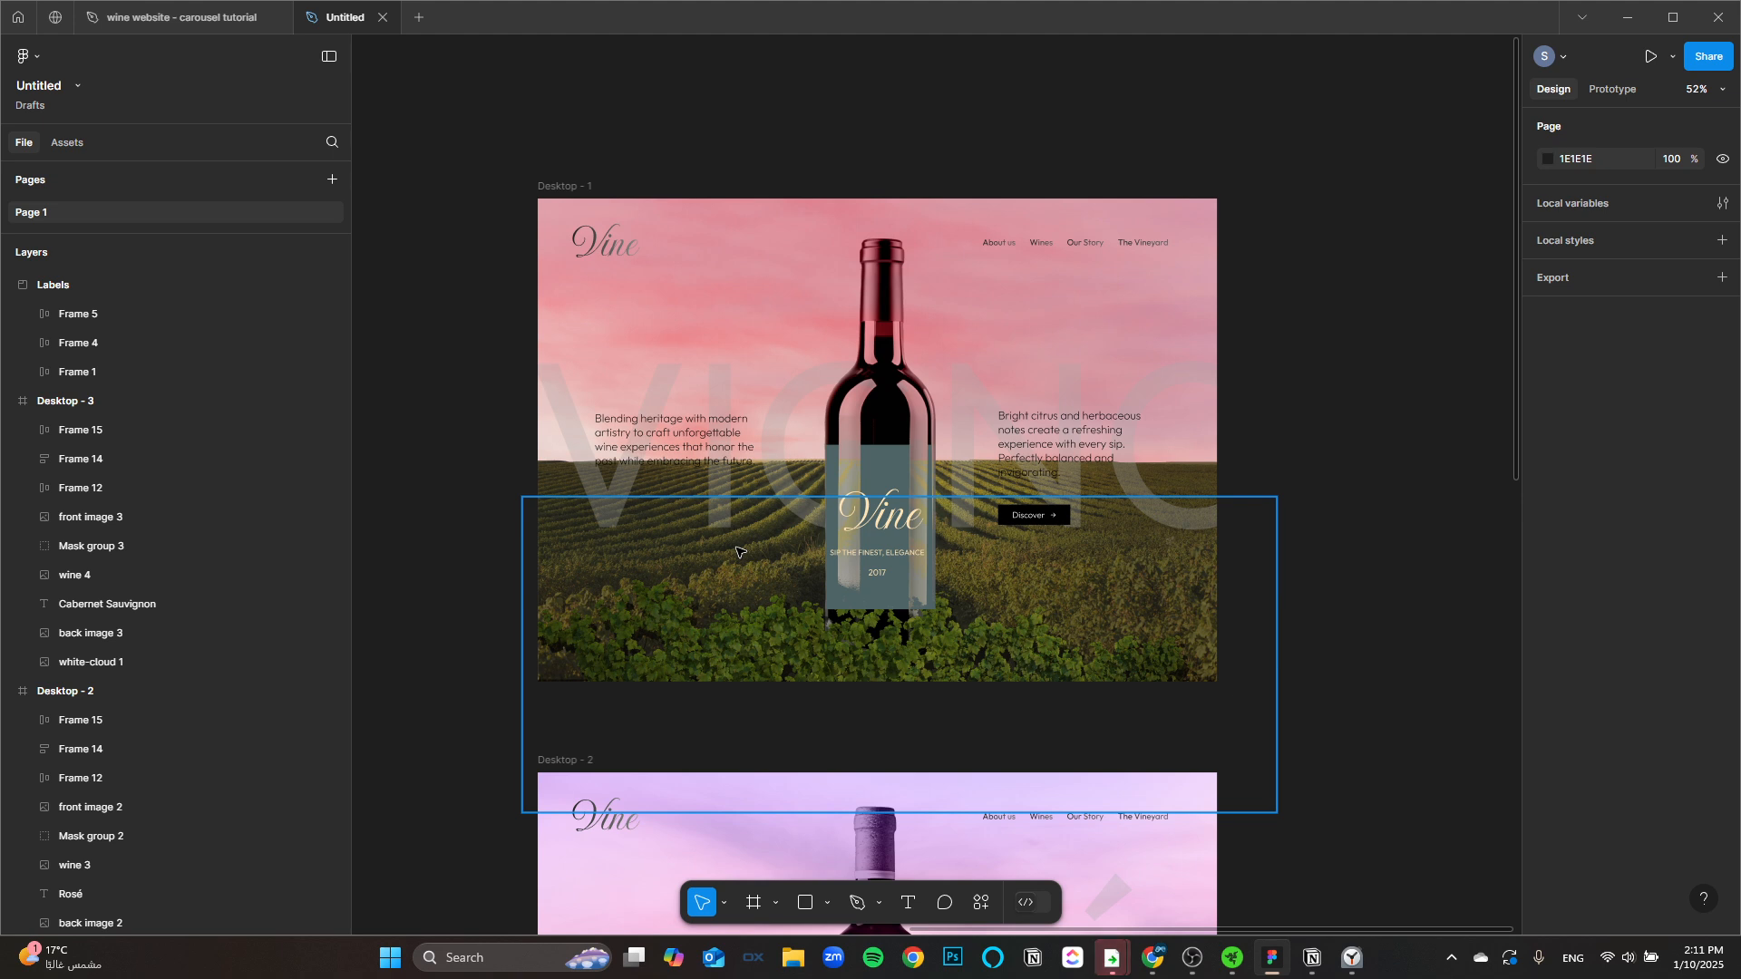
{"action": "left_click_drag", "start_coordinate": [705, 617], "coordinate": [769, 654]}
{"action": "scroll", "coordinate": [953, 651], "scroll_direction": "up", "scroll_amount": 1}
{"action": "scroll", "coordinate": [769, 655], "scroll_direction": "up", "scroll_amount": 1}
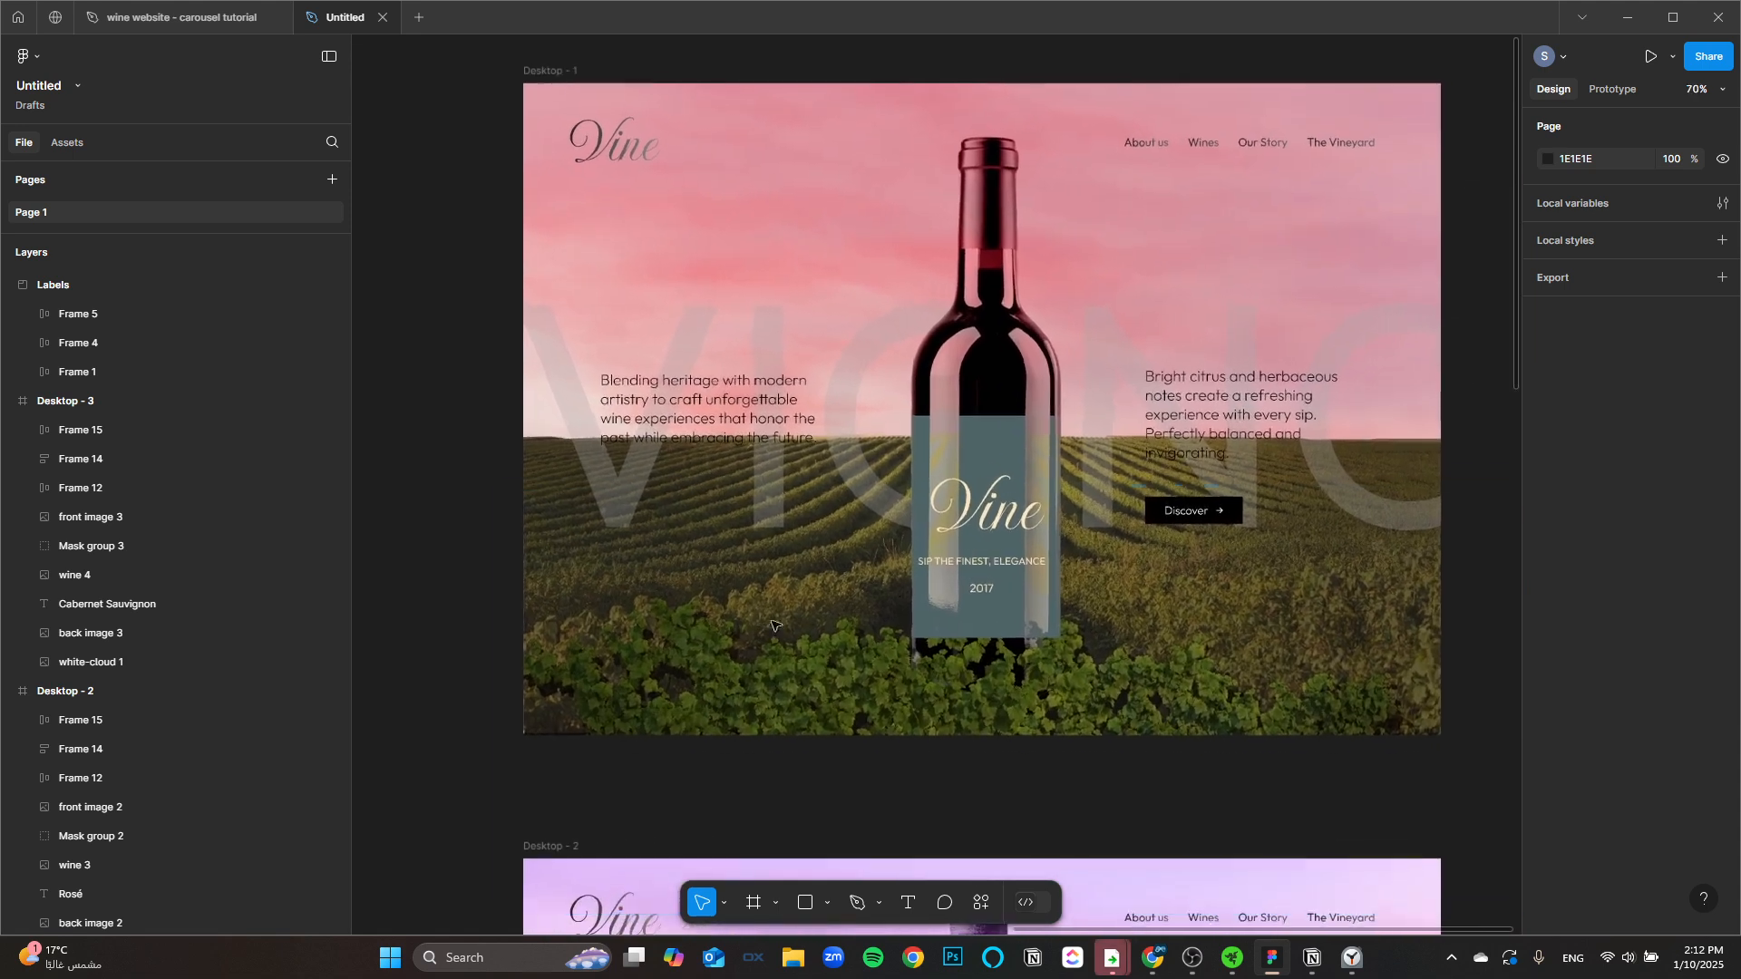
{"action": "left_click_drag", "start_coordinate": [966, 609], "coordinate": [869, 640]}
{"action": "scroll", "coordinate": [598, 594], "scroll_direction": "up", "scroll_amount": 1}
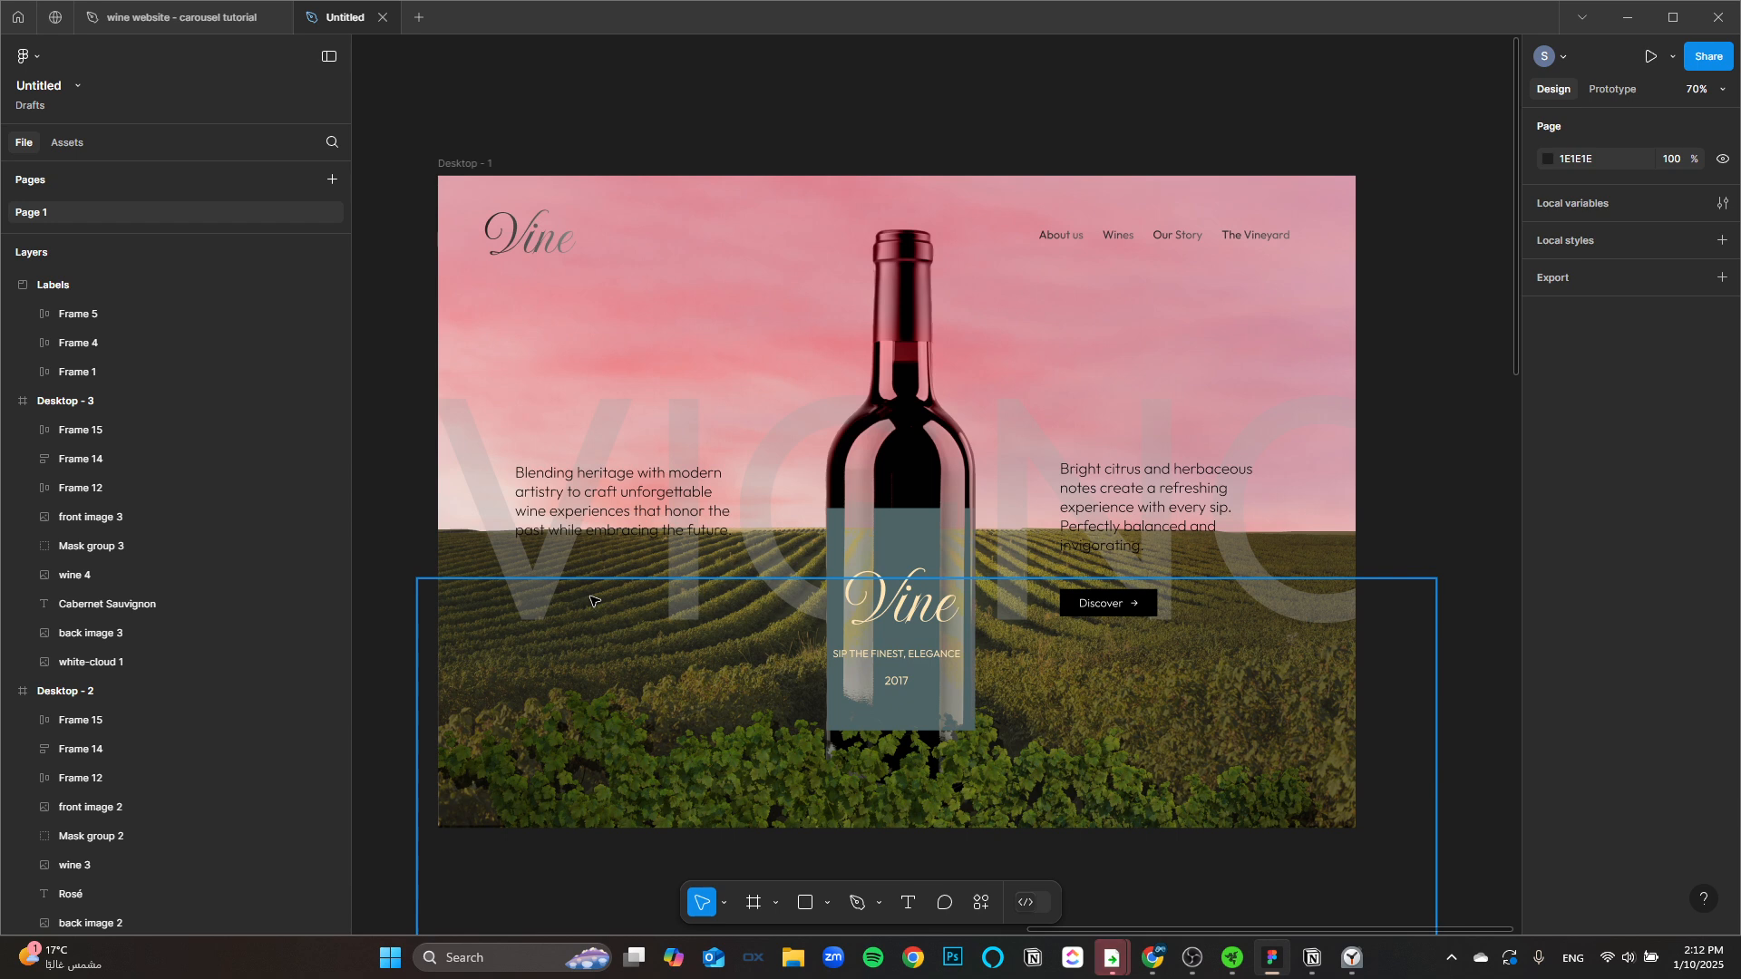
Step: Duplicate the Desktop - 1 frame and place the copy just above the original
{"action": "scroll", "coordinate": [735, 373], "scroll_direction": "up", "scroll_amount": 5}
{"action": "scroll", "coordinate": [735, 372], "scroll_direction": "left", "scroll_amount": 1}
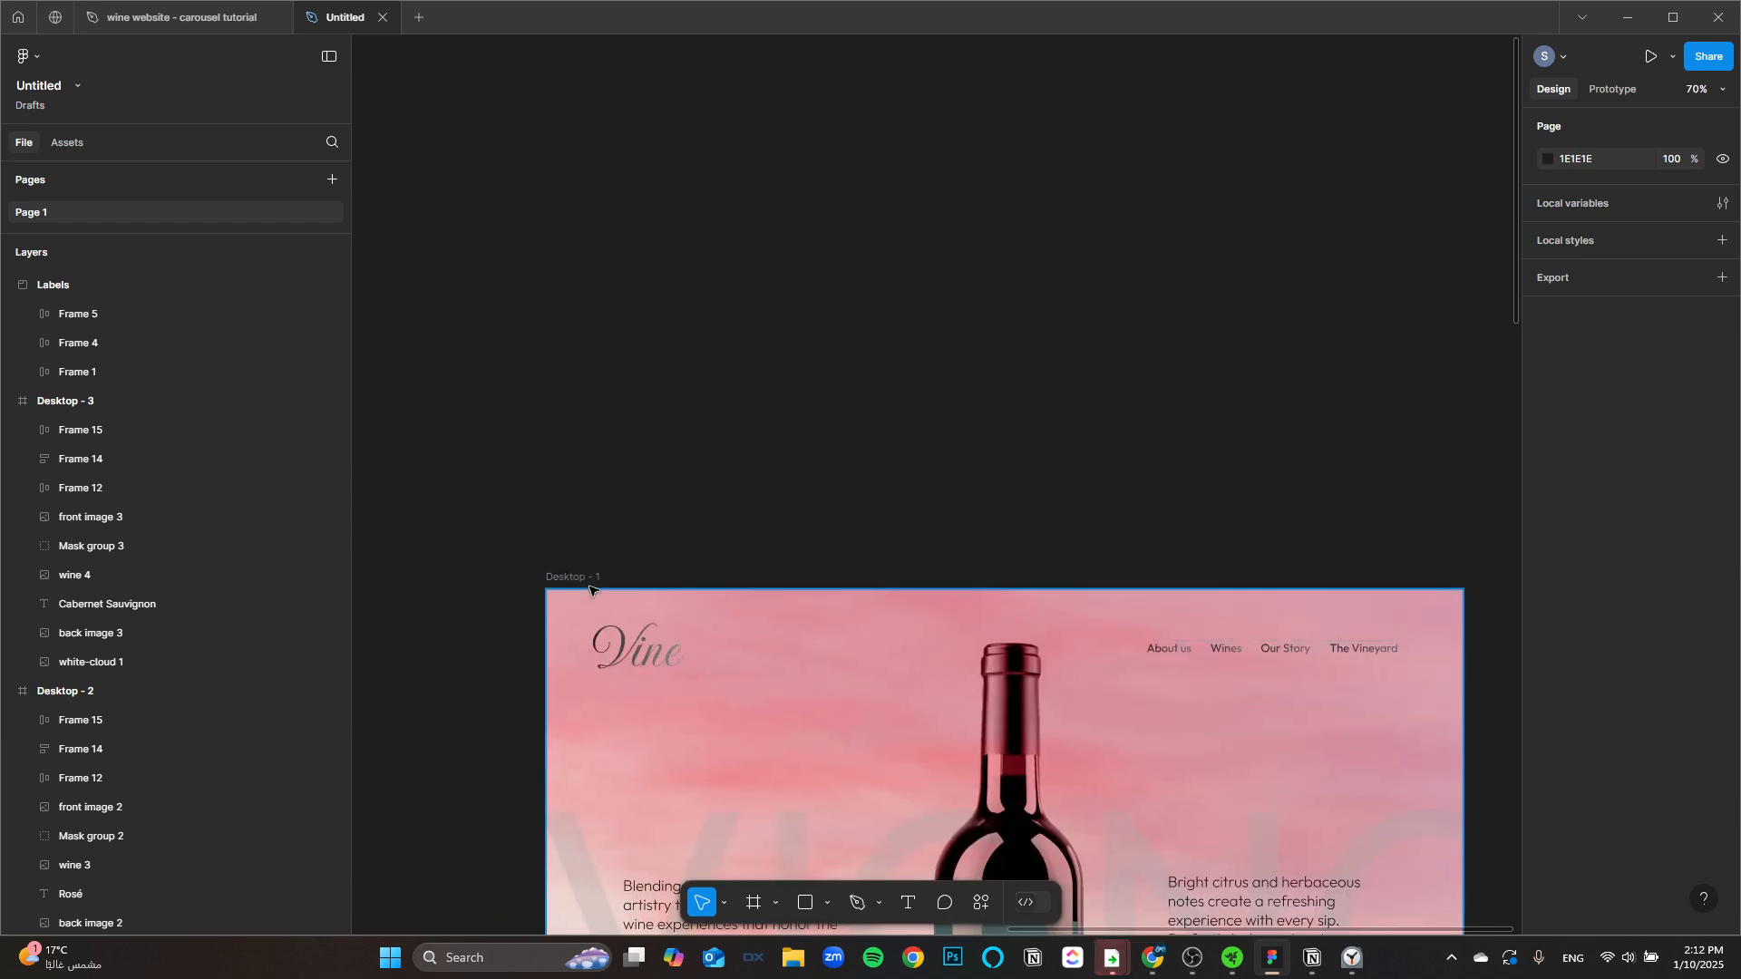
{"action": "left_click", "coordinate": [588, 591]}
{"action": "scroll", "coordinate": [804, 459], "scroll_direction": "down", "scroll_amount": 5}
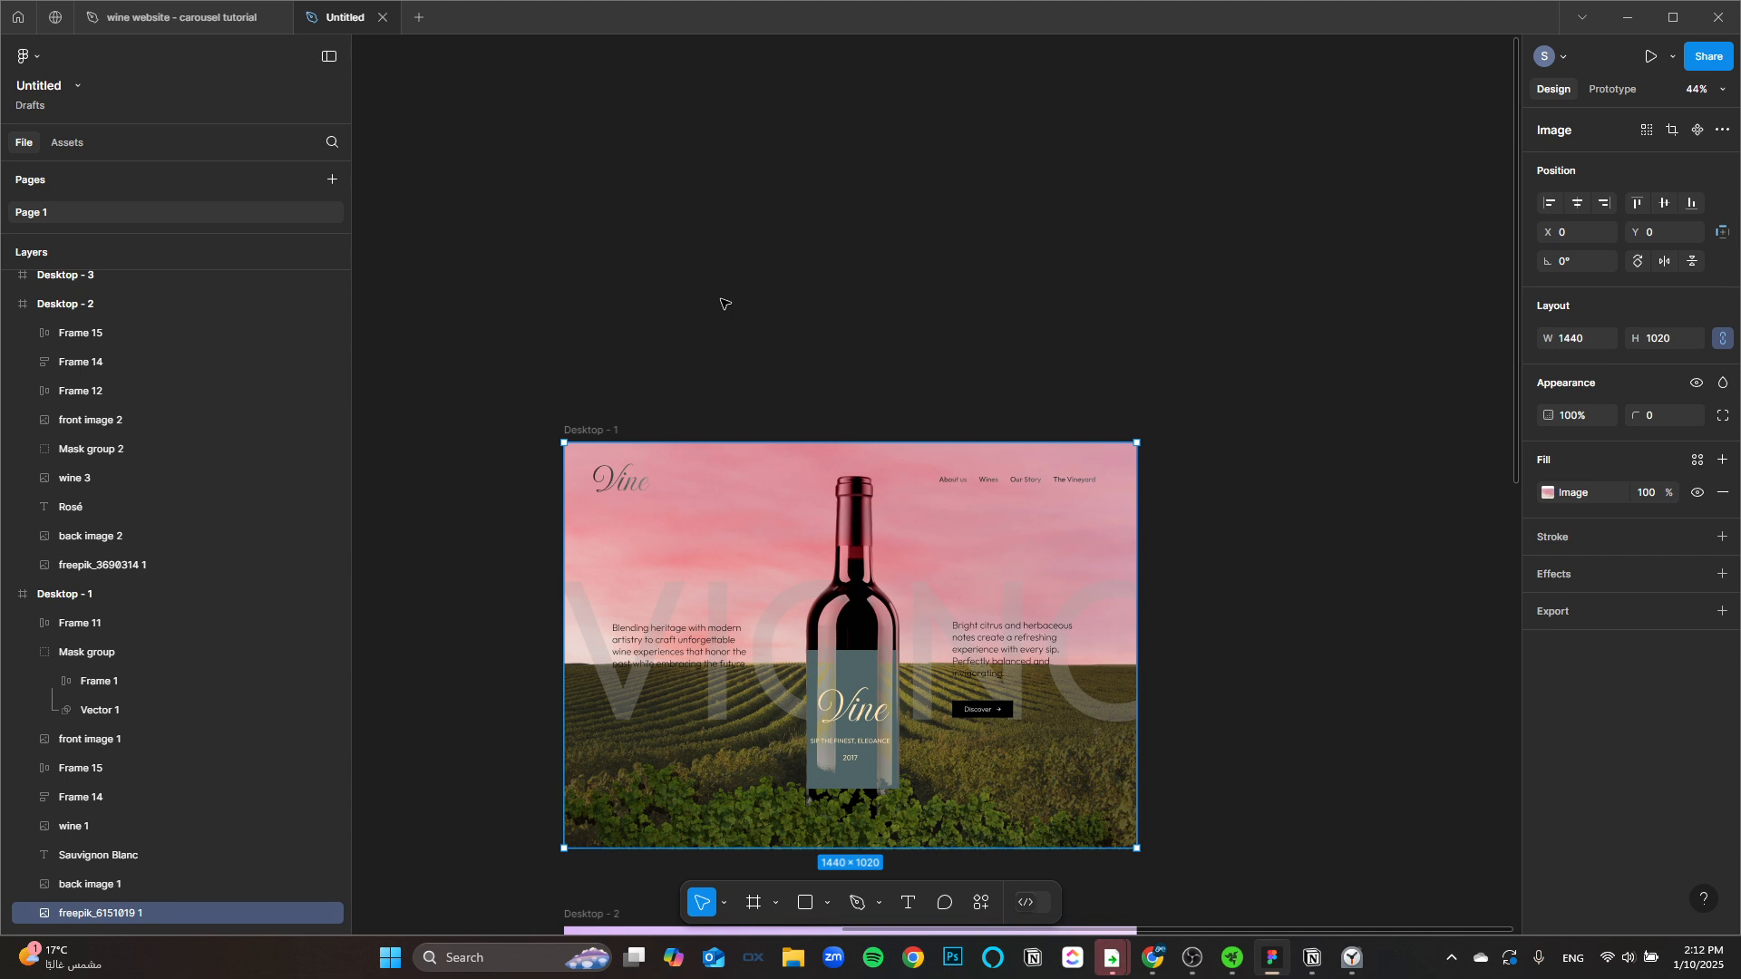
{"action": "left_click_drag", "start_coordinate": [715, 303], "coordinate": [740, 330]}
{"action": "left_click_drag", "start_coordinate": [599, 457], "coordinate": [604, 19]}
{"action": "left_click_drag", "start_coordinate": [676, 532], "coordinate": [722, 667]}
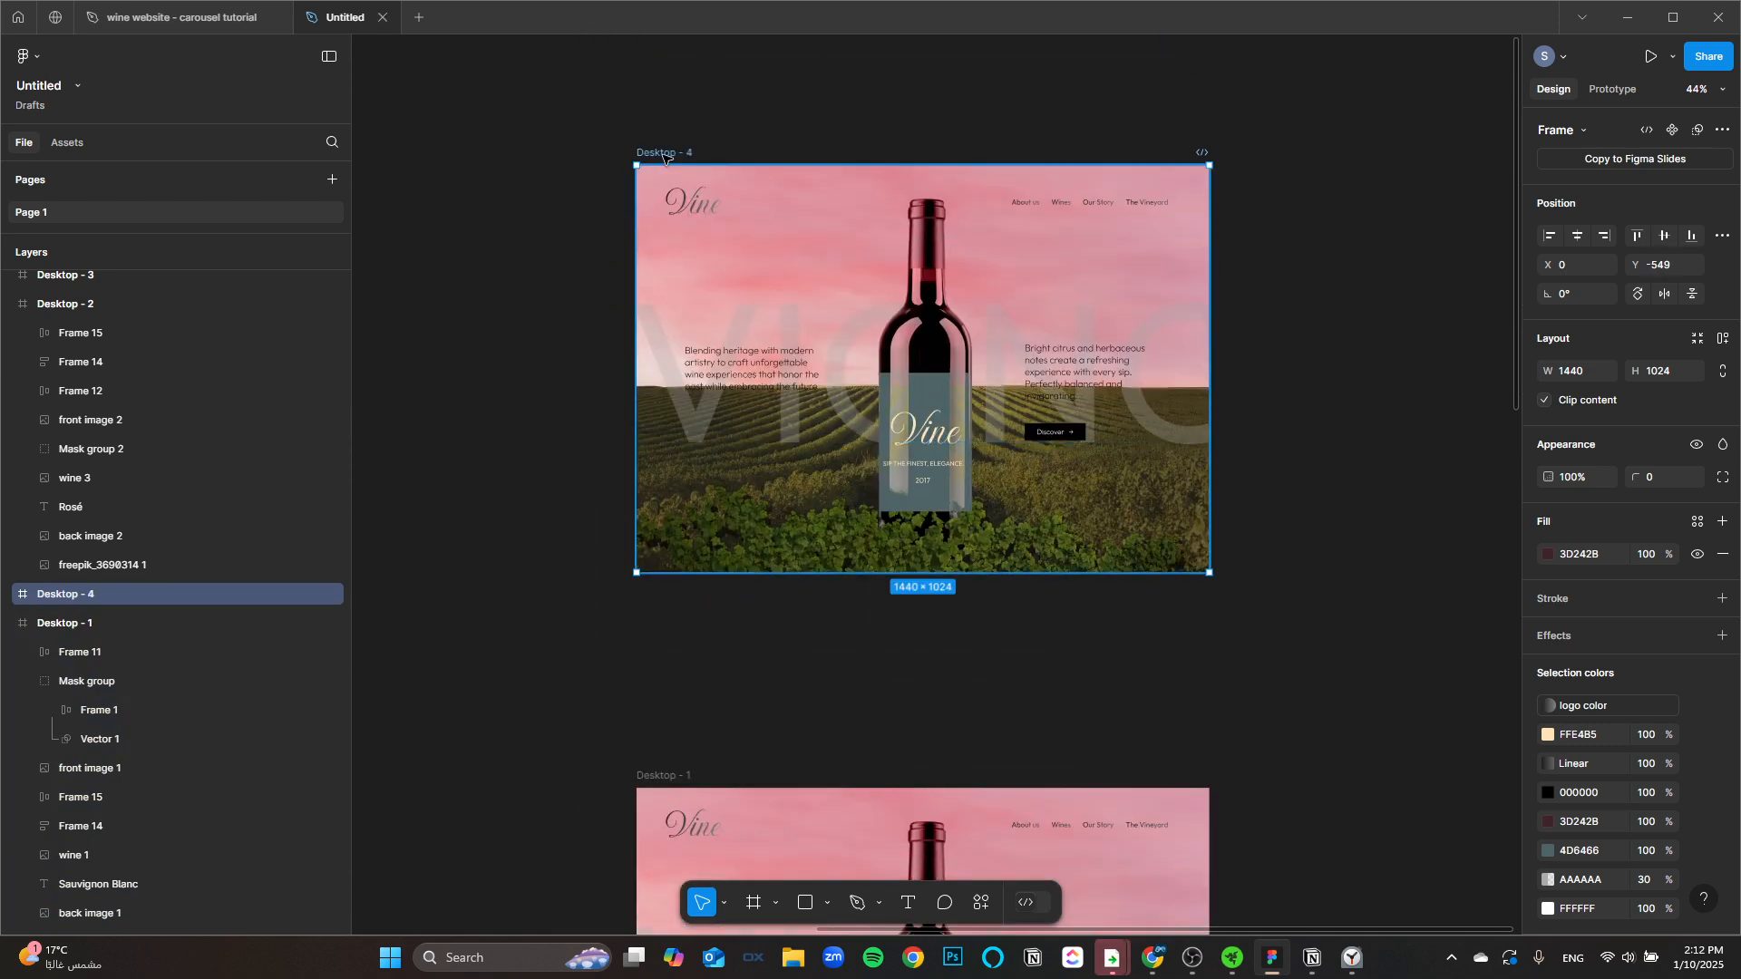
{"action": "left_click_drag", "start_coordinate": [663, 158], "coordinate": [651, 255]}
Step: In Desktop - 4, send the label's Mask group backward in the layer order until it sits directly above wine 1
{"action": "left_click", "coordinate": [862, 625]}
{"action": "scroll", "coordinate": [866, 635], "scroll_direction": "down", "scroll_amount": 3}
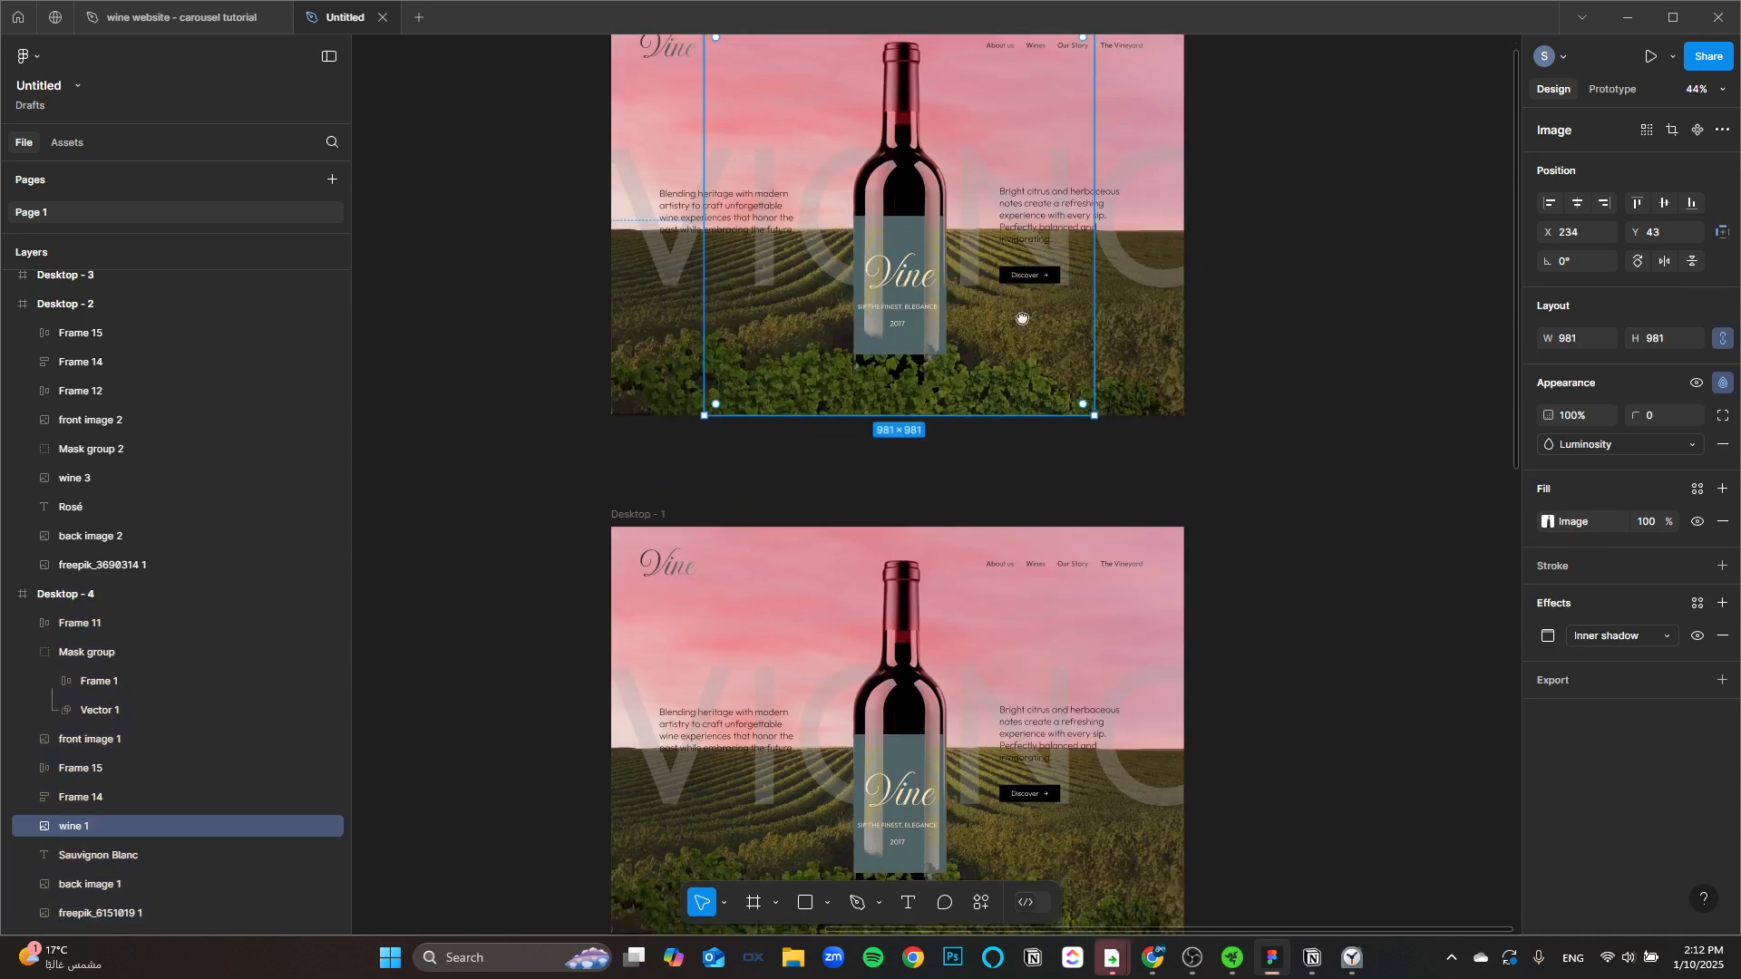
{"action": "left_click", "coordinate": [878, 635]}
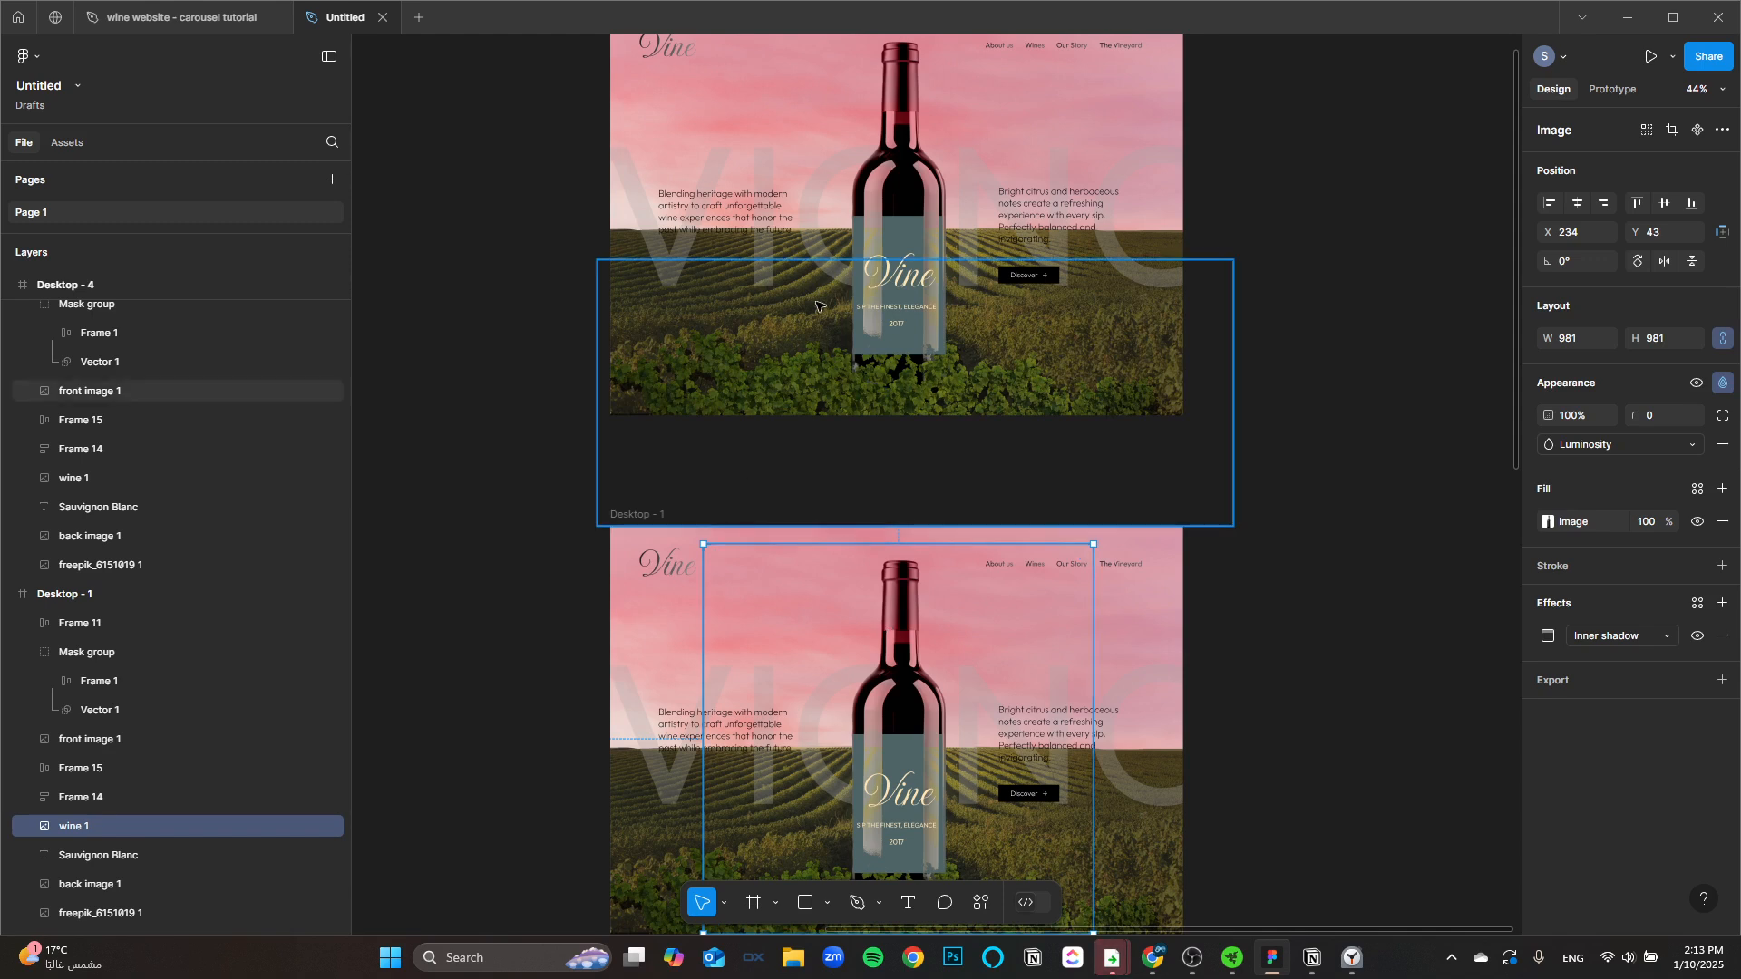
{"action": "left_click", "coordinate": [925, 136]}
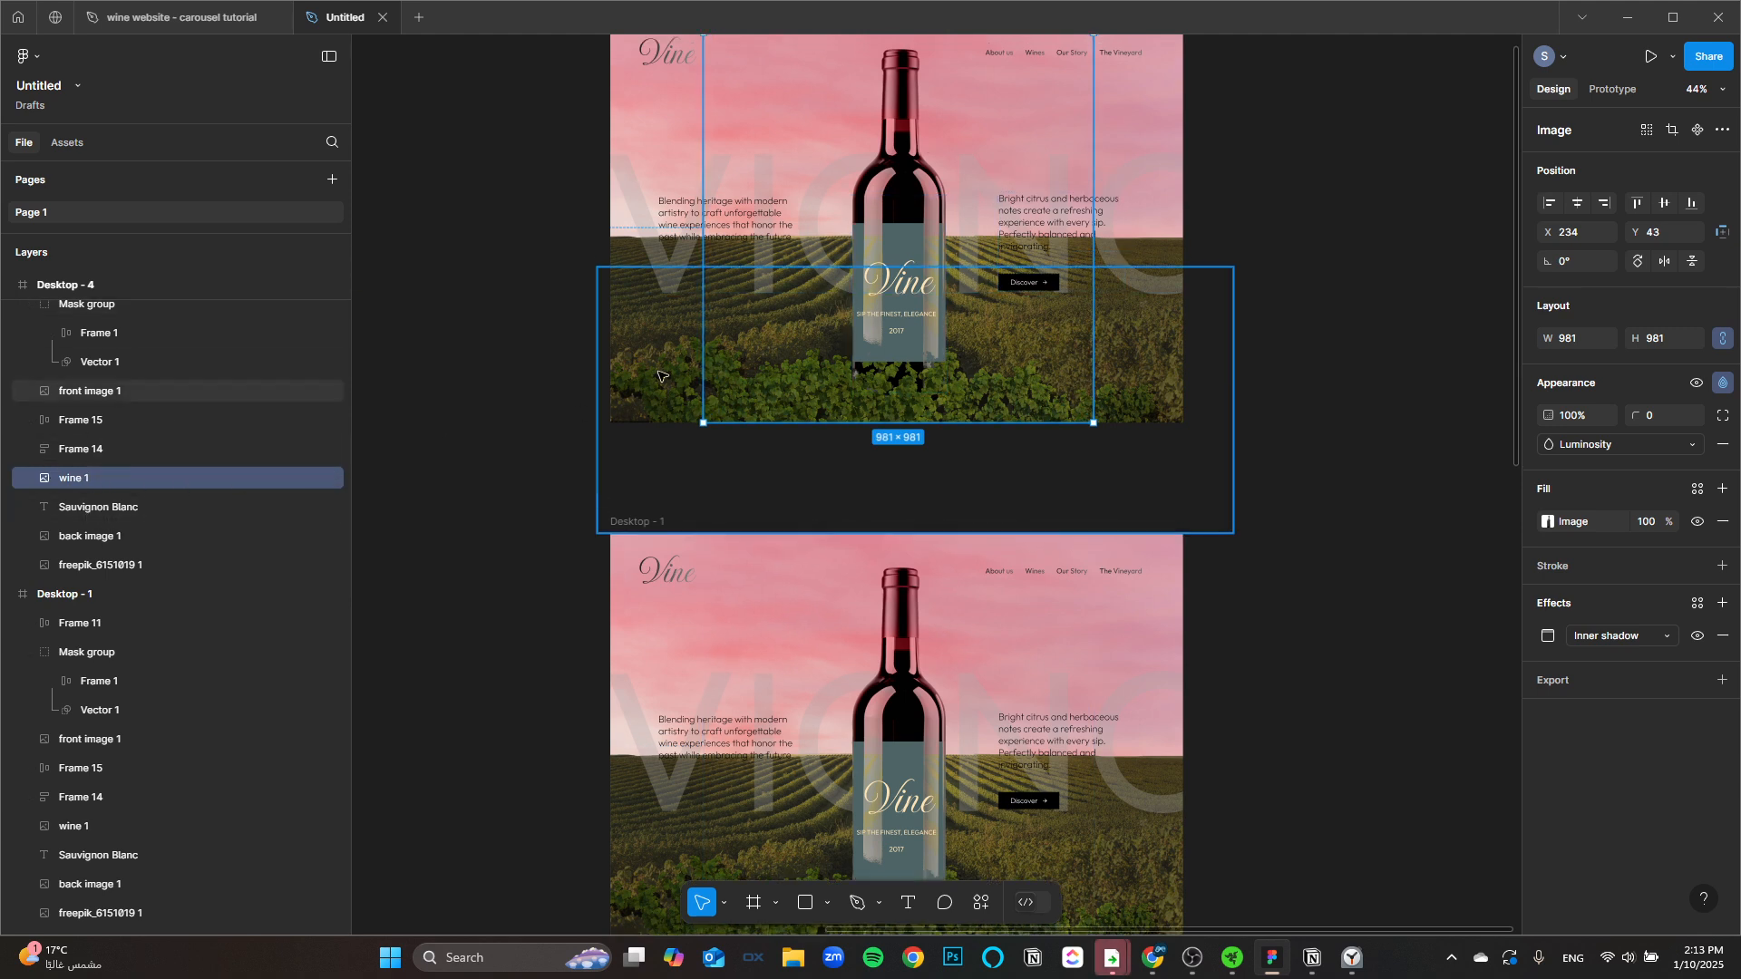
{"action": "scroll", "coordinate": [176, 455], "scroll_direction": "up", "scroll_amount": 3}
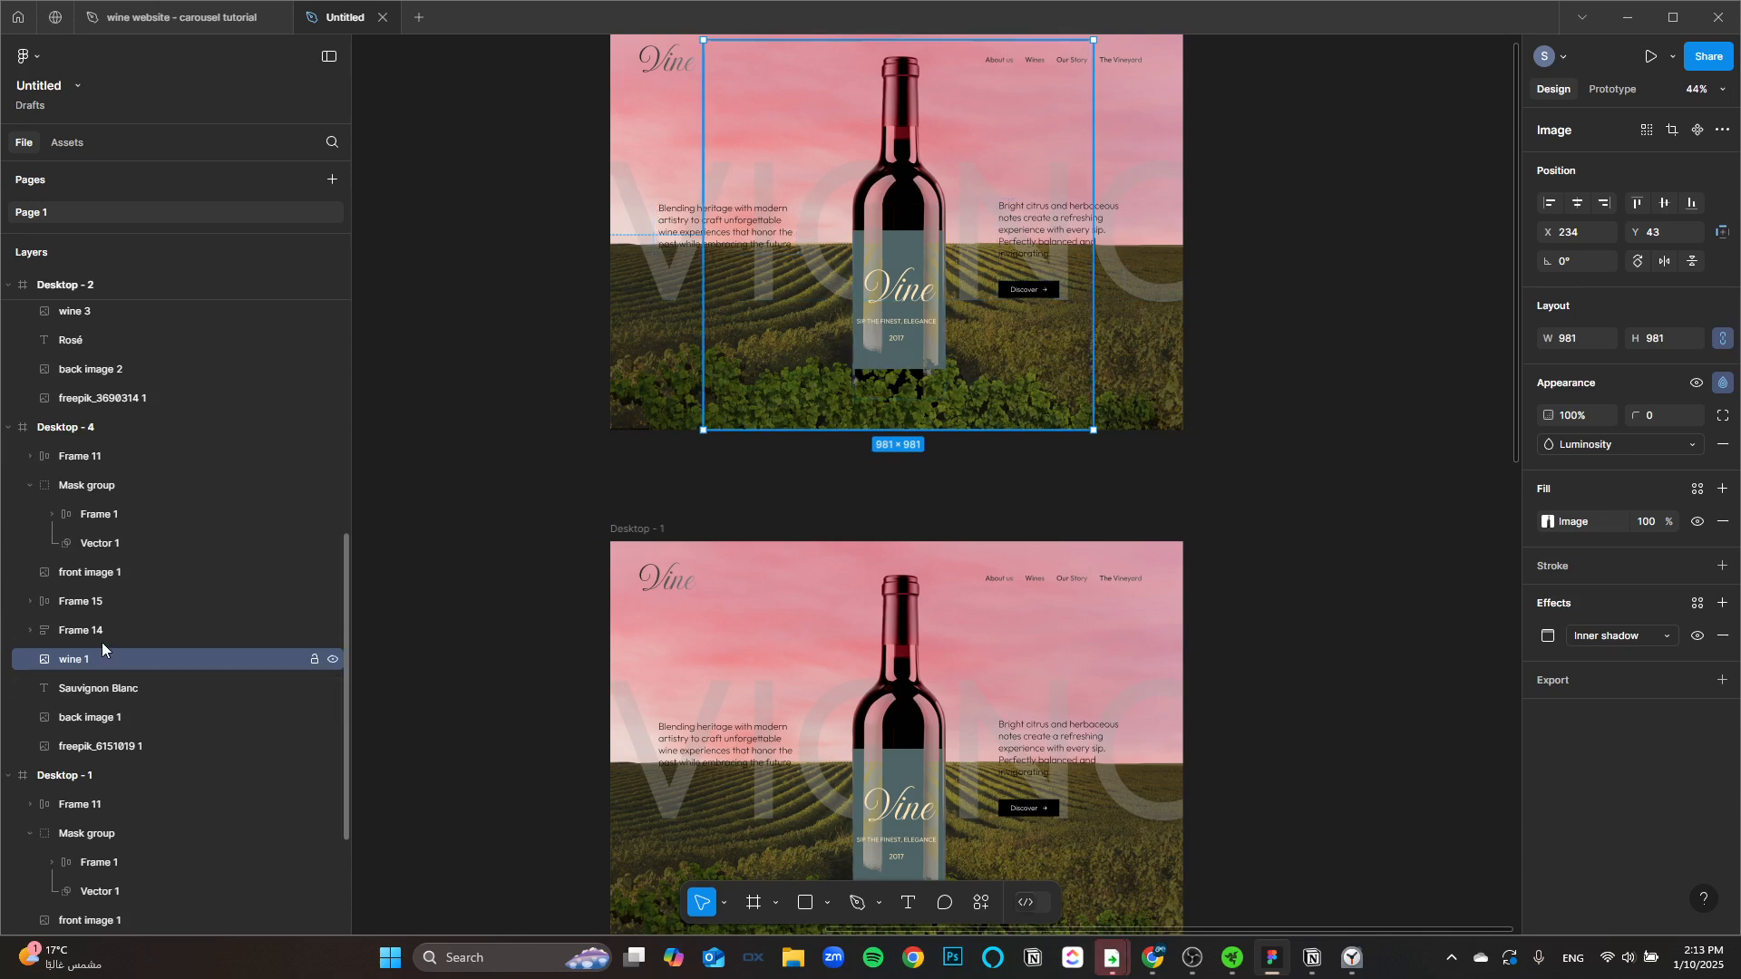
{"action": "left_click", "coordinate": [27, 486]}
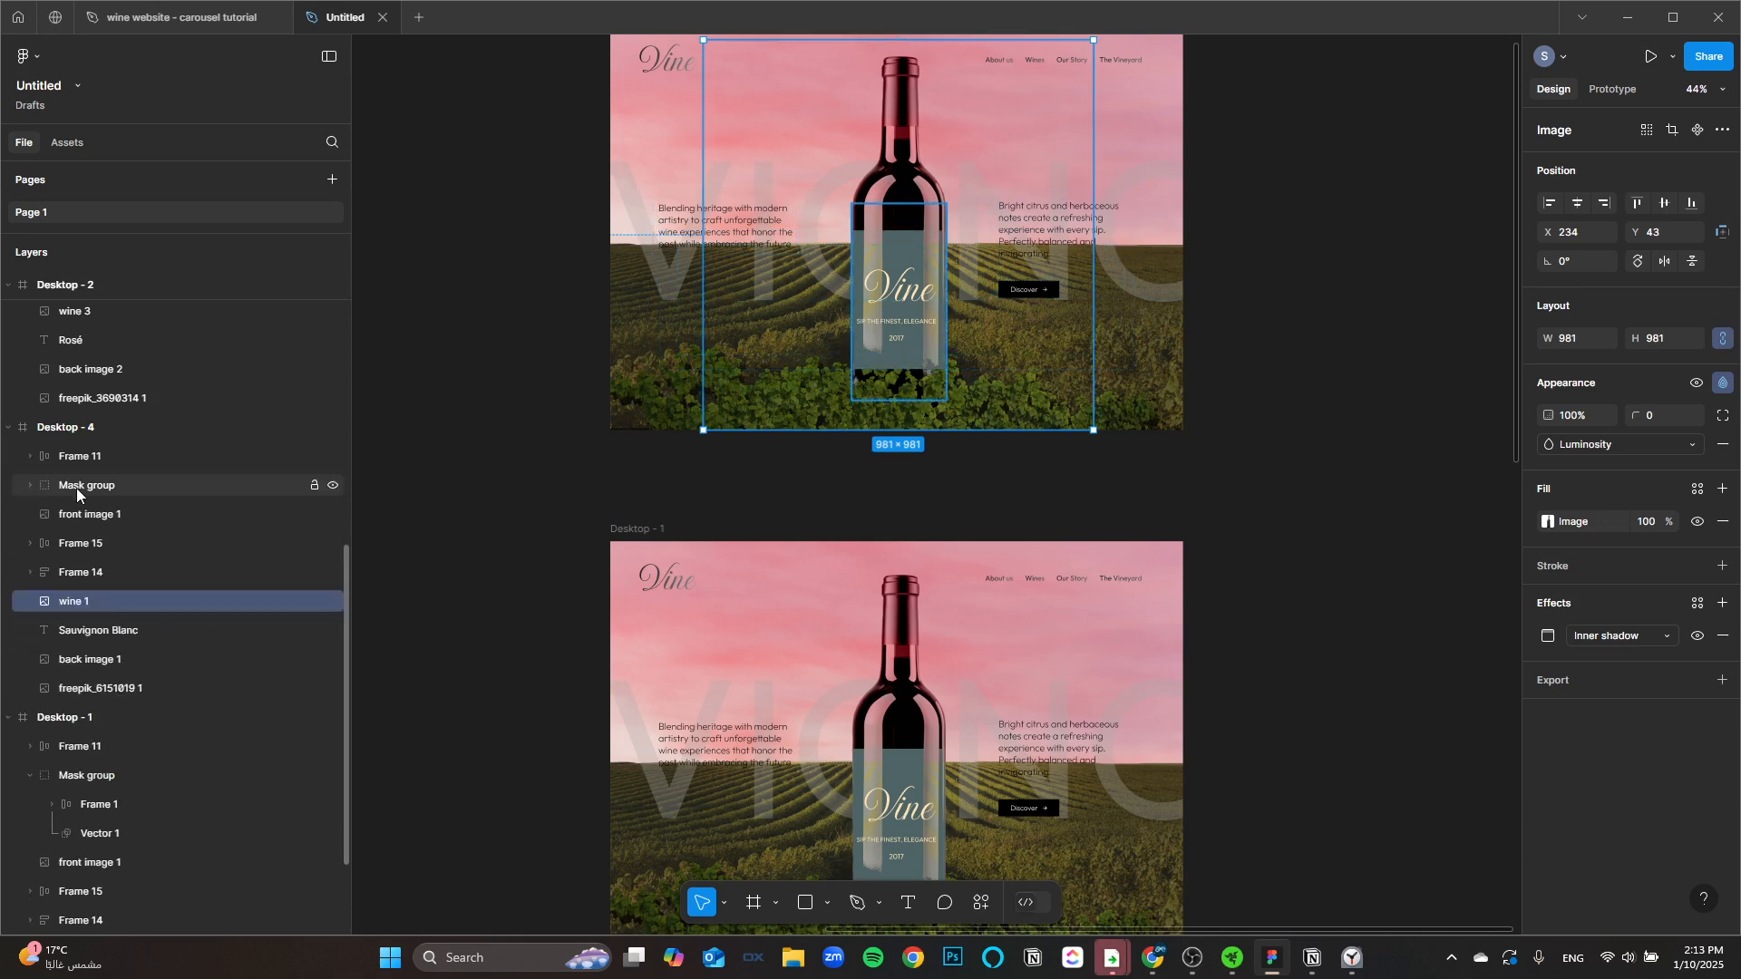
{"action": "left_click", "coordinate": [76, 488]}
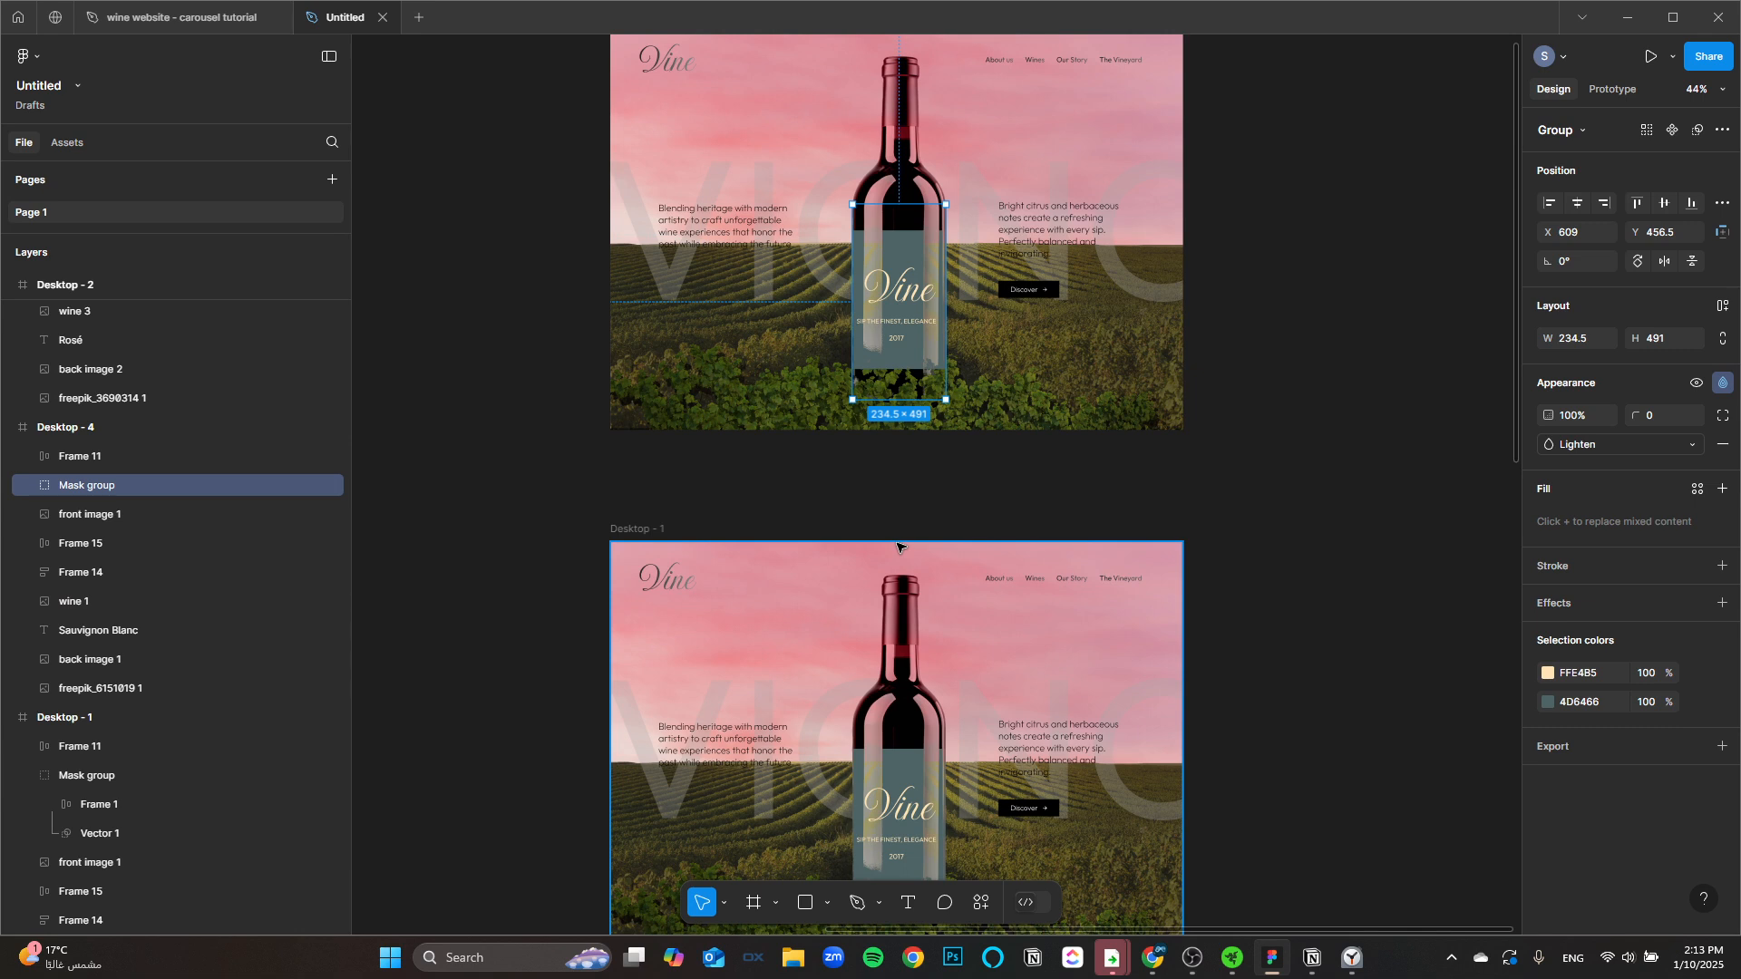
{"action": "key", "text": "ctrl+bracketleft"}
{"action": "key", "text": "ctrl+bracketleft"}
{"action": "key", "text": "ctrl+bracketleft"}
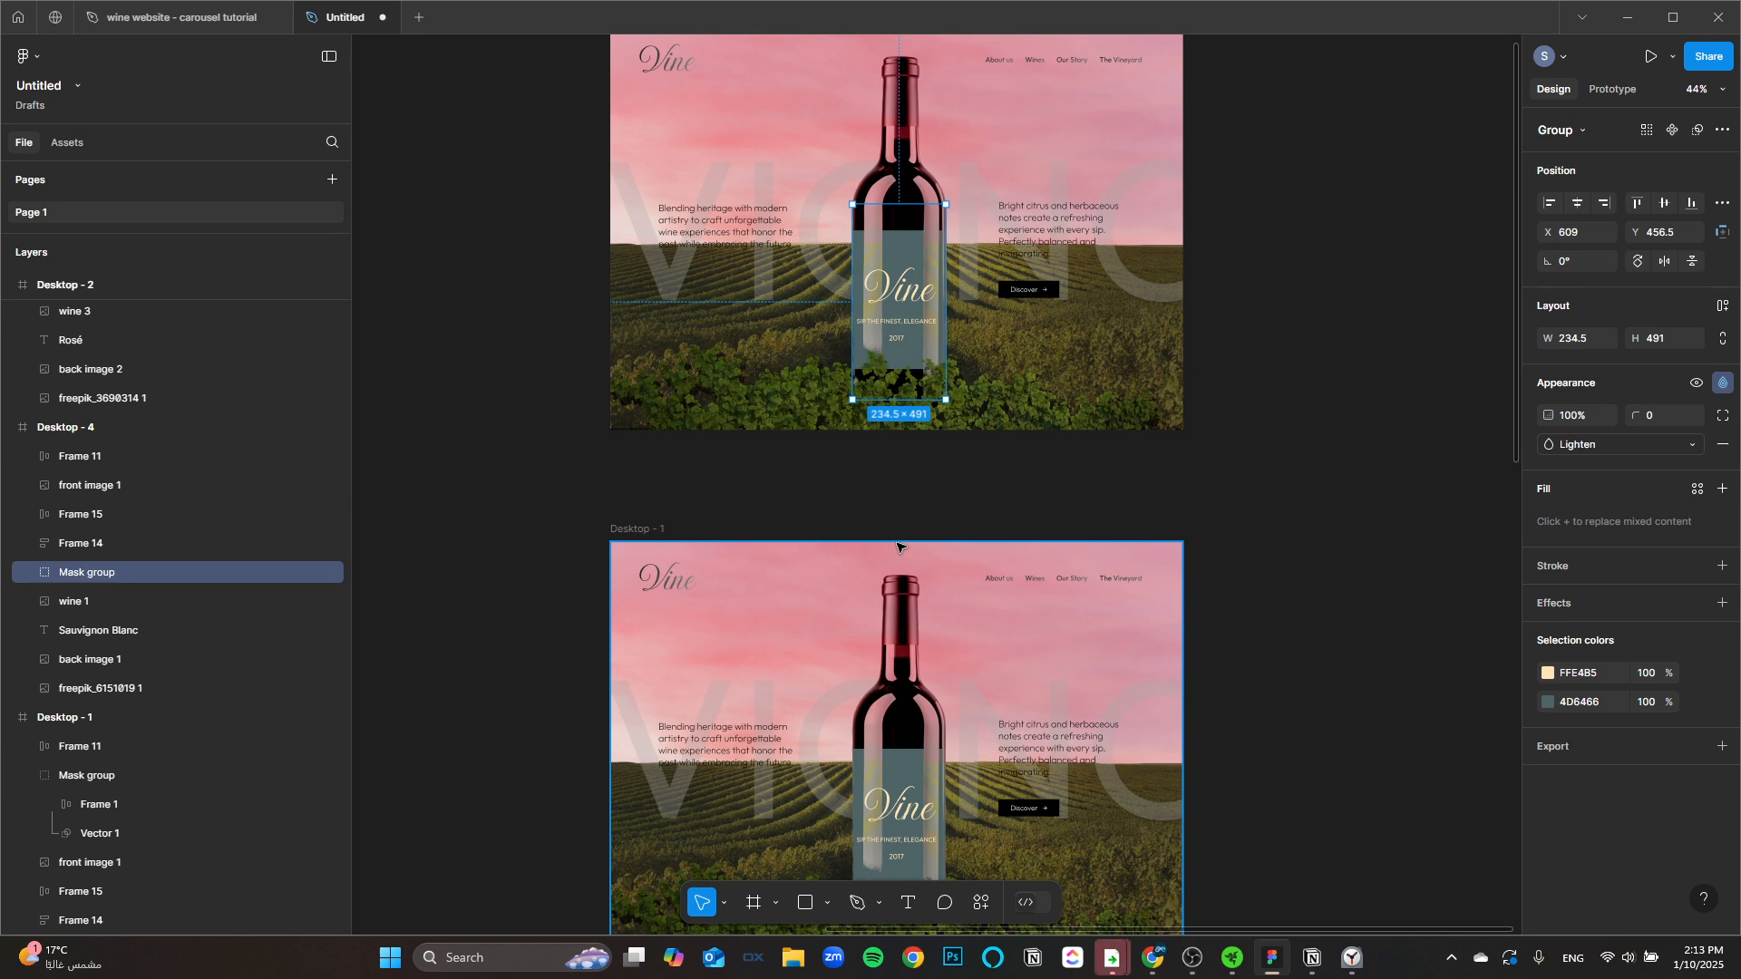
Step: Move Desktop - 4's Mask group and wine 1 bottle together straight down out of the frame, with wine 1 at Y 1123
{"action": "left_click", "coordinate": [144, 601], "text": "shift"}
{"action": "scroll", "coordinate": [1186, 545], "scroll_direction": "up", "scroll_amount": 3}
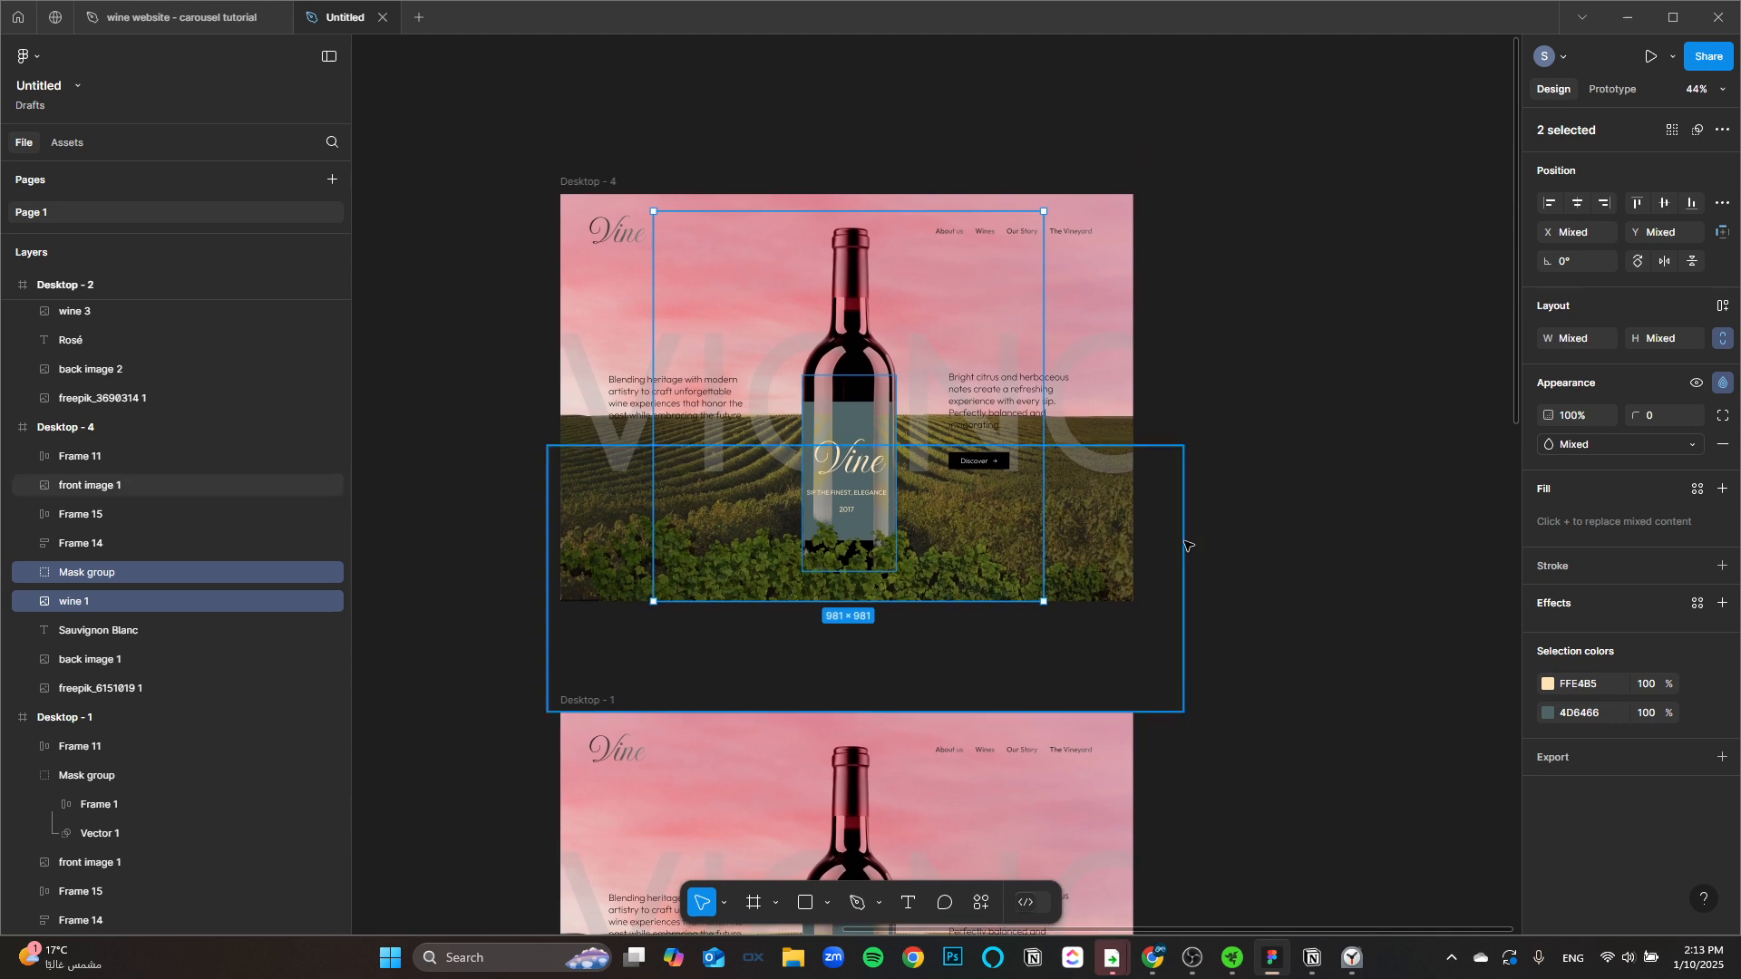
{"action": "scroll", "coordinate": [1188, 546], "scroll_direction": "up", "scroll_amount": 1}
{"action": "key", "text": "shift+Down"}
{"action": "key", "text": "shift+Down"}
{"action": "key", "text": "shift+Down"}
{"action": "key", "text": "shift+Down"}
{"action": "key", "text": "shift+Down"}
{"action": "key", "text": "shift+Down"}
{"action": "key", "text": "shift+Down"}
{"action": "key", "text": "shift+Down"}
{"action": "key", "text": "shift+Down"}
{"action": "key", "text": "shift+Down"}
{"action": "key", "text": "shift+Down"}
{"action": "key", "text": "shift+Down"}
{"action": "key", "text": "shift+Down"}
{"action": "key", "text": "shift+Down"}
{"action": "key", "text": "shift+Down"}
{"action": "key", "text": "shift+Down"}
{"action": "key", "text": "shift+Down"}
{"action": "key", "text": "shift+Down"}
{"action": "key", "text": "shift+Down"}
{"action": "key", "text": "shift+Down"}
{"action": "key", "text": "shift+Down"}
{"action": "key", "text": "shift+Down"}
{"action": "key", "text": "shift+Down"}
{"action": "key", "text": "shift+Down"}
{"action": "key", "text": "shift+Down"}
{"action": "key", "text": "shift+Down"}
{"action": "key", "text": "shift+Down"}
{"action": "key", "text": "shift+Down"}
{"action": "key", "text": "shift+Down"}
{"action": "key", "text": "shift+Down"}
{"action": "key", "text": "shift+Down"}
{"action": "key", "text": "shift+Down"}
{"action": "key", "text": "shift+Down"}
{"action": "key", "text": "shift+Down"}
{"action": "key", "text": "shift+Down"}
{"action": "key", "text": "shift+Down"}
{"action": "key", "text": "shift+Down"}
{"action": "key", "text": "shift+Down"}
{"action": "key", "text": "shift+Down"}
{"action": "key", "text": "shift+Down"}
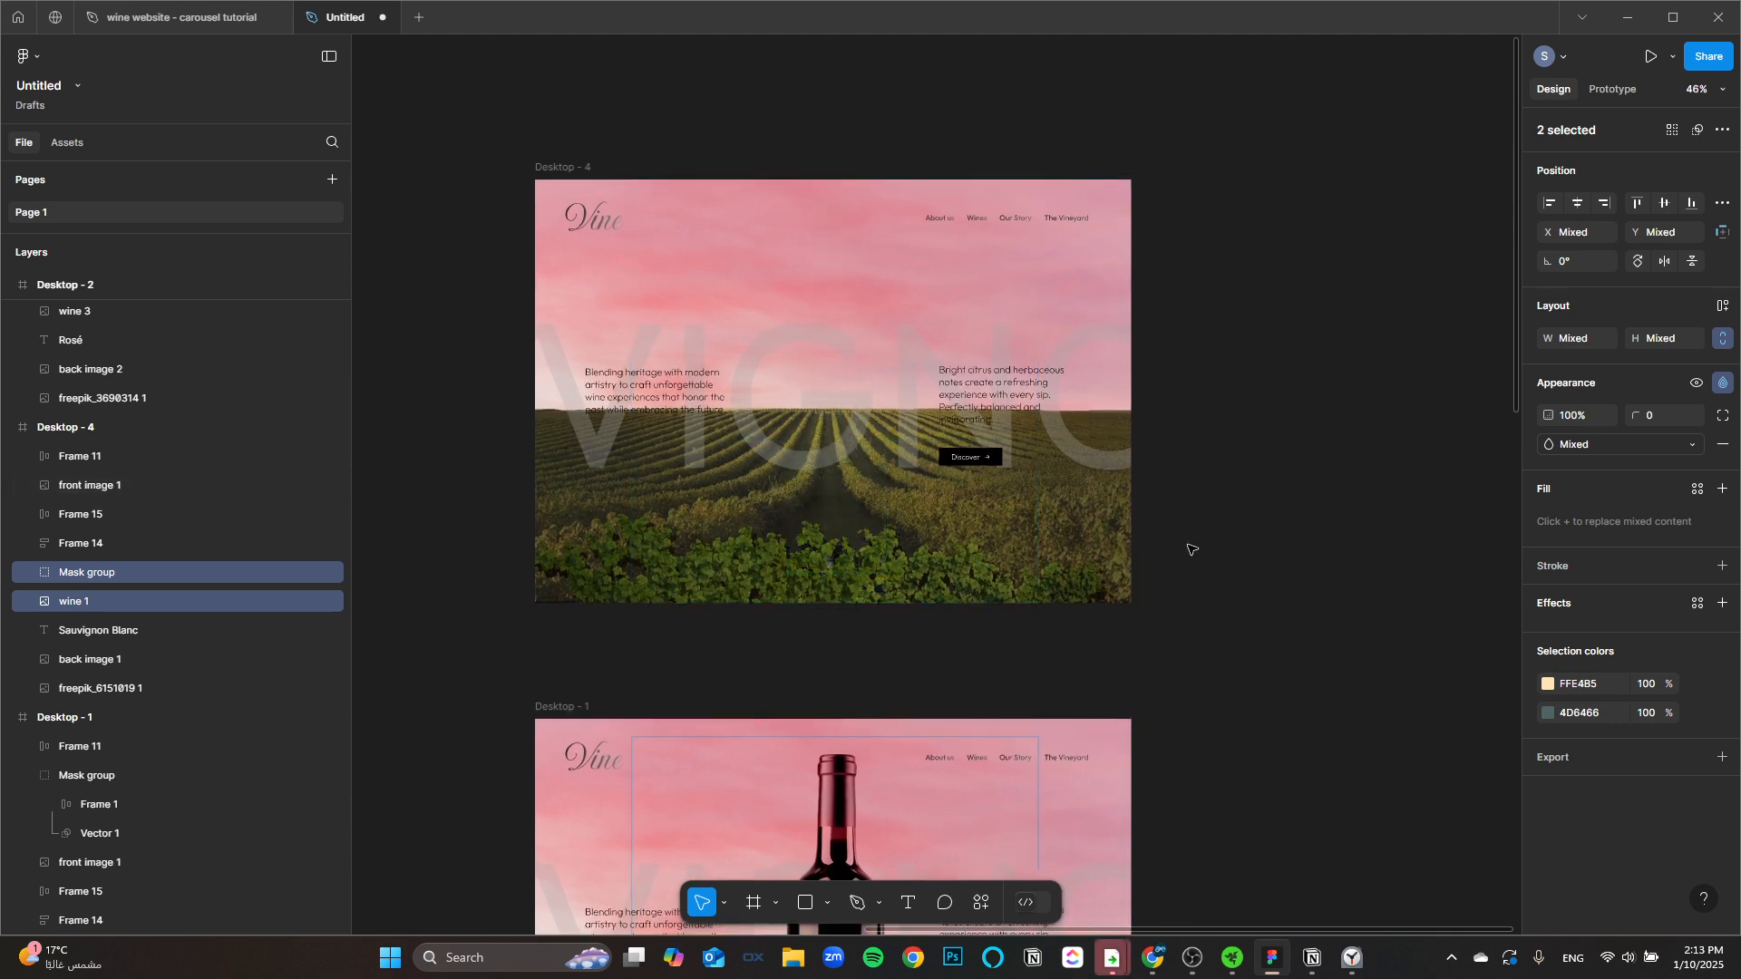
Step: Move the Desktop - 4 frame up to X 18, Y -1051 and turn off its content clipping
{"action": "left_click_drag", "start_coordinate": [567, 167], "coordinate": [618, 87]}
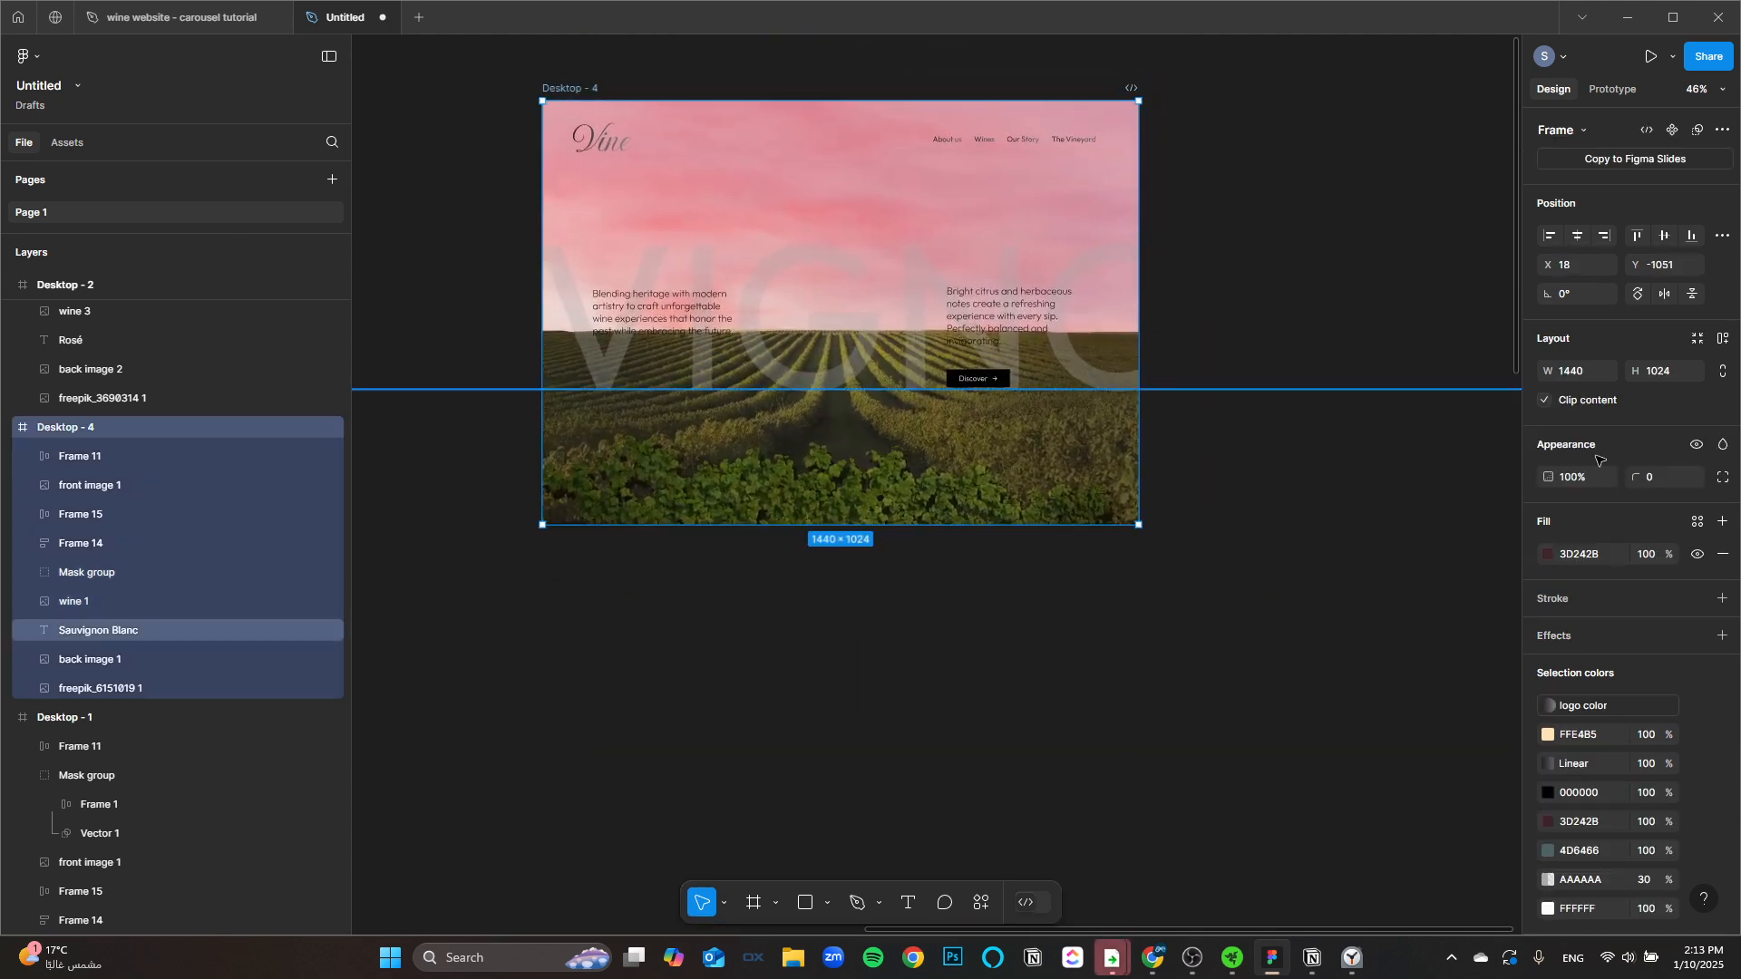
{"action": "left_click", "coordinate": [1545, 400]}
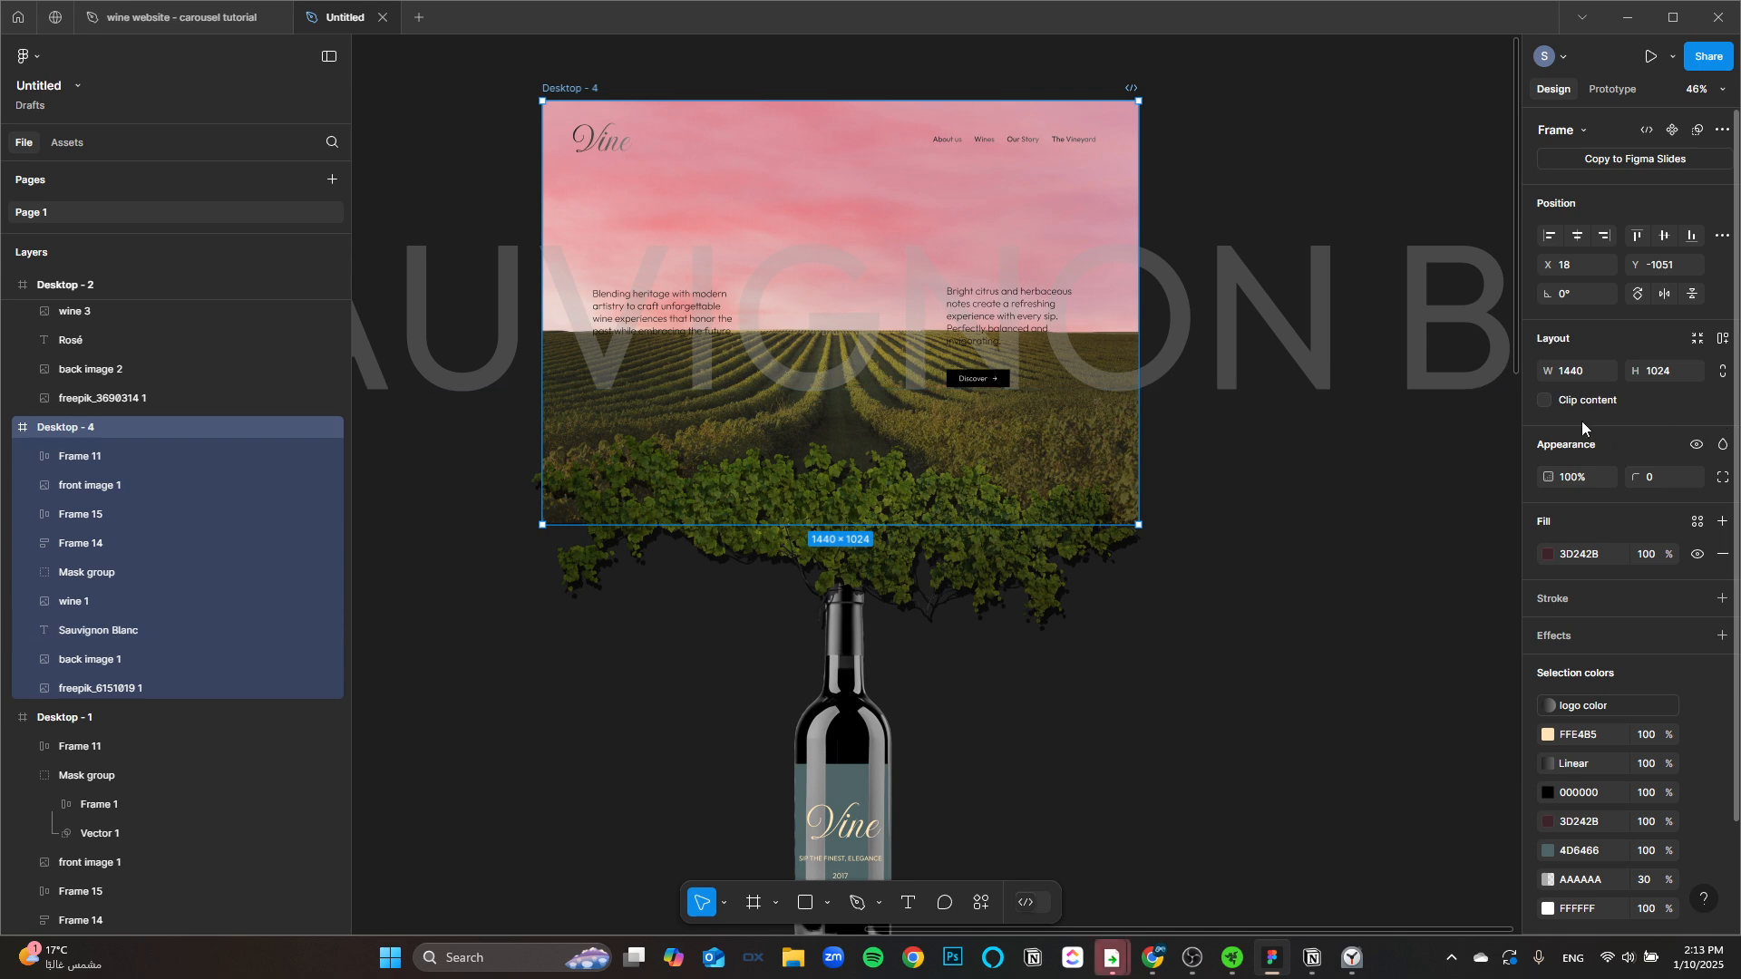
{"action": "scroll", "coordinate": [909, 583], "scroll_direction": "down", "scroll_amount": 4}
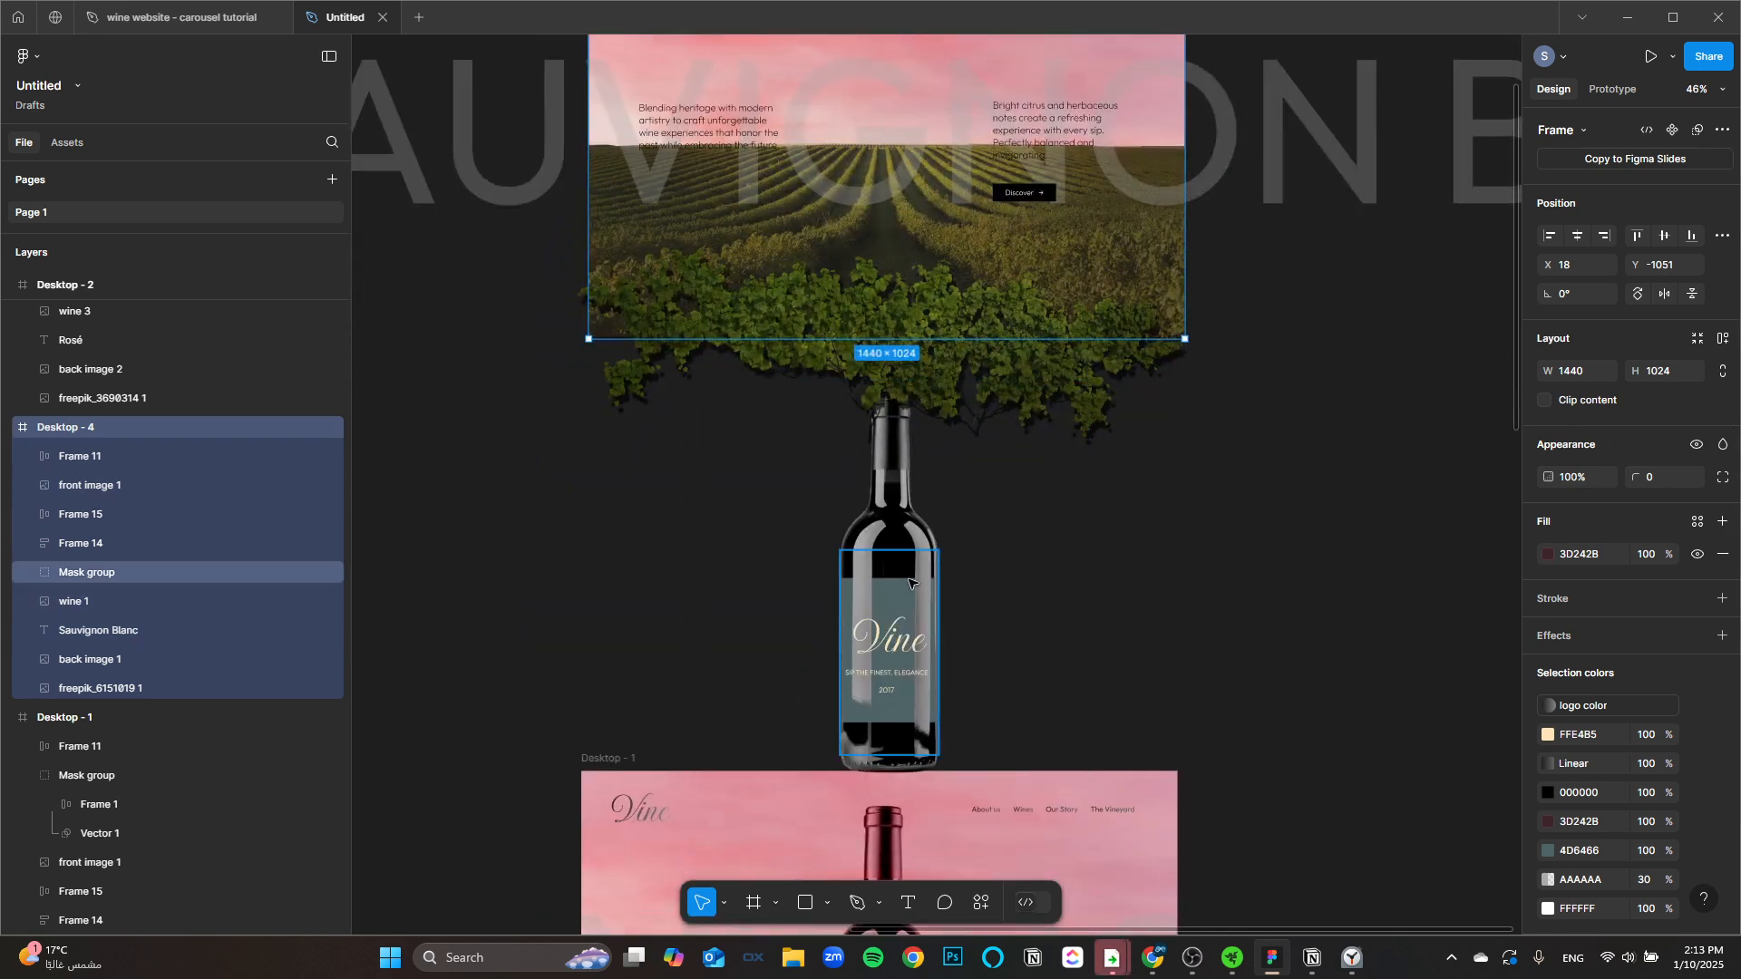
{"action": "left_click", "coordinate": [907, 552]}
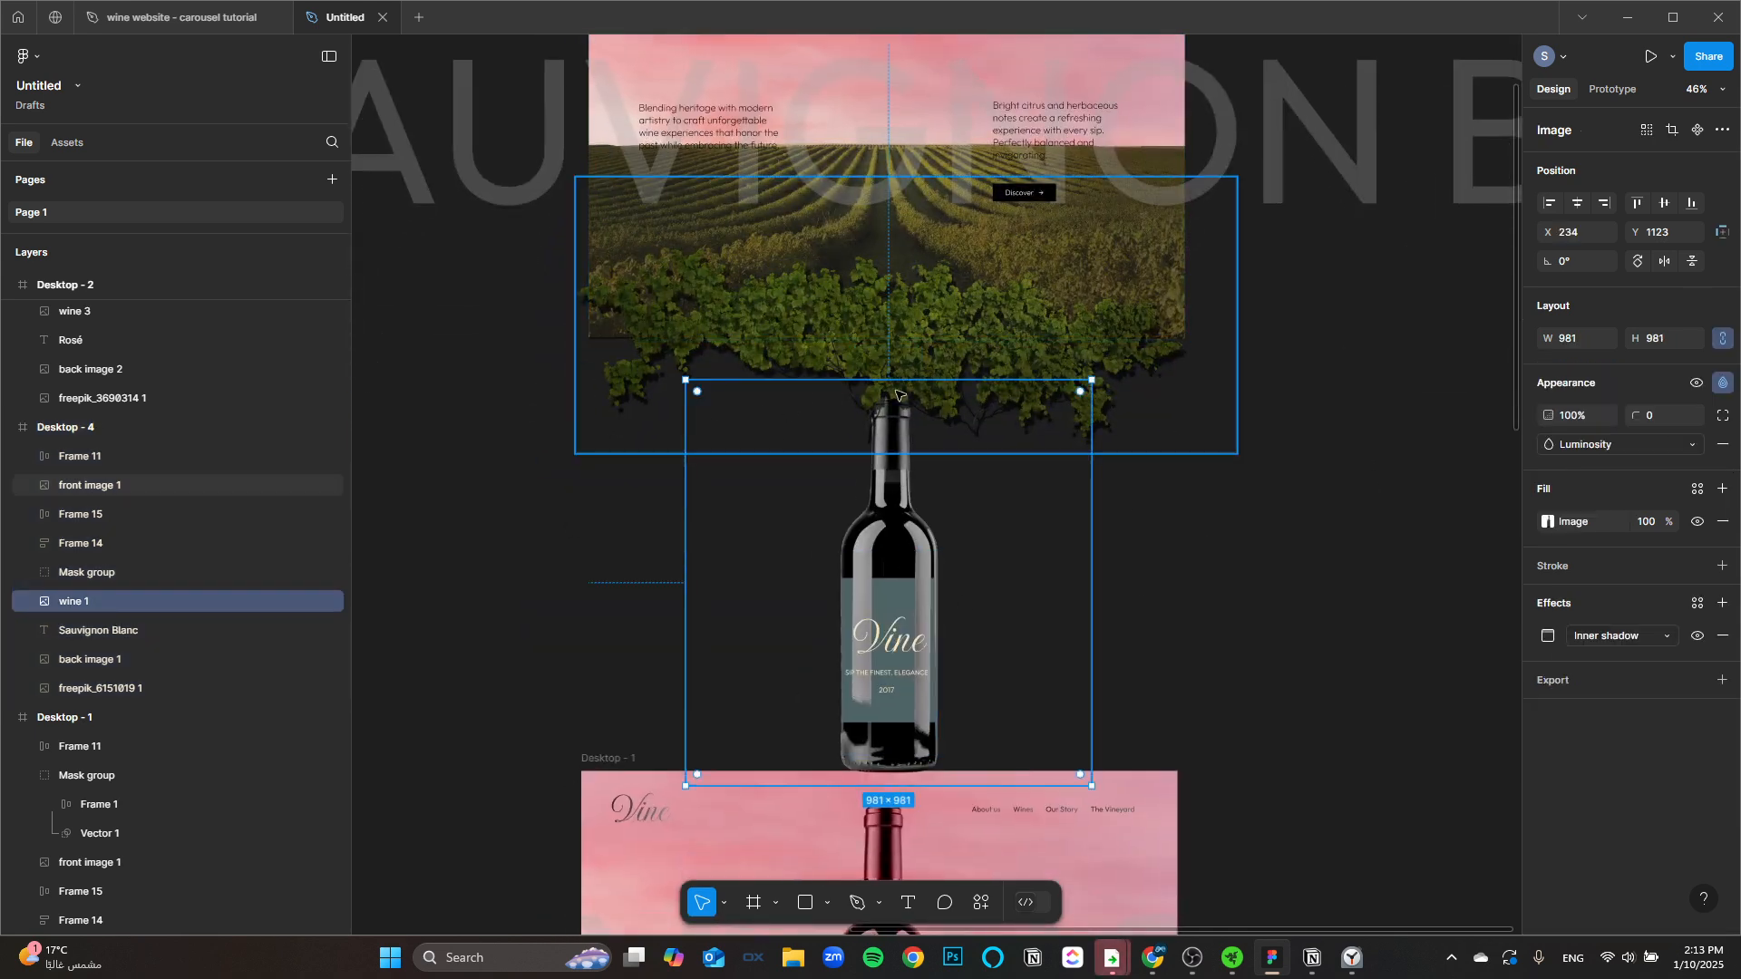
{"action": "scroll", "coordinate": [886, 637], "scroll_direction": "up", "scroll_amount": 2}
{"action": "mouse_move", "coordinate": [1073, 506]}
{"action": "left_mouse_down"}
{"action": "mouse_move", "coordinate": [1080, 482]}
{"action": "mouse_move", "coordinate": [1119, 517]}
{"action": "mouse_move", "coordinate": [1076, 499]}
{"action": "left_mouse_up"}
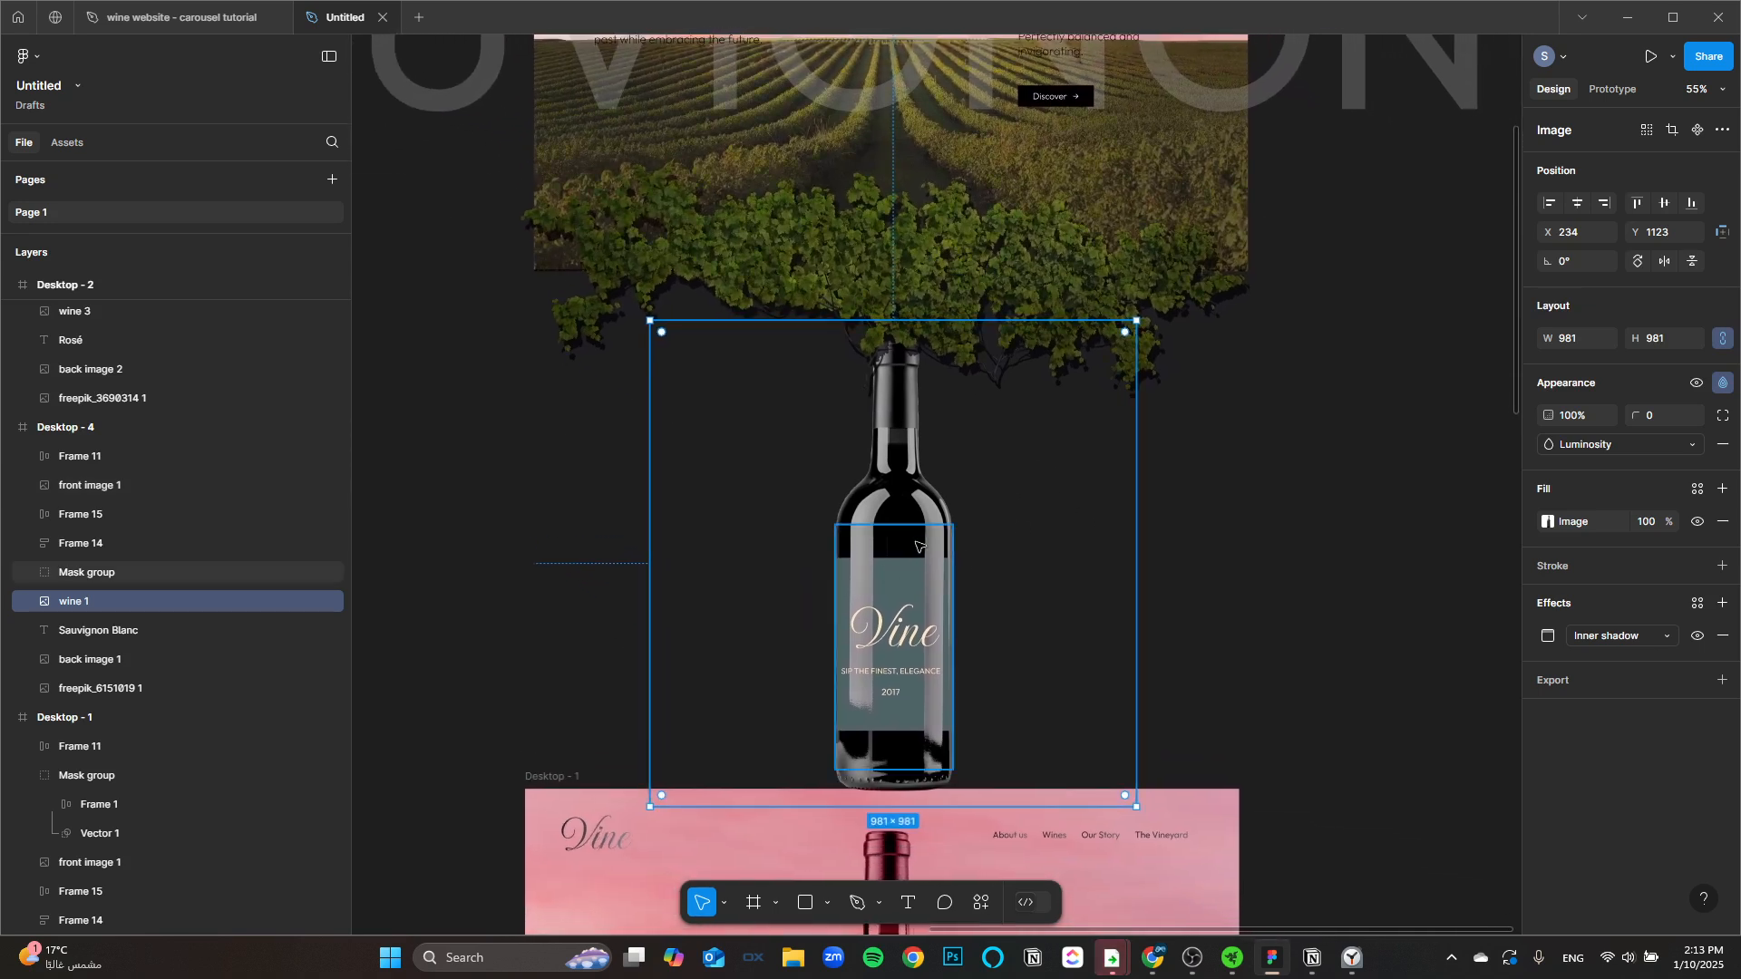
Step: Shift the Frame 1 label inside Desktop - 4's Mask group left to X -252, putting its description text on the bottle
{"action": "left_click", "coordinate": [923, 588]}
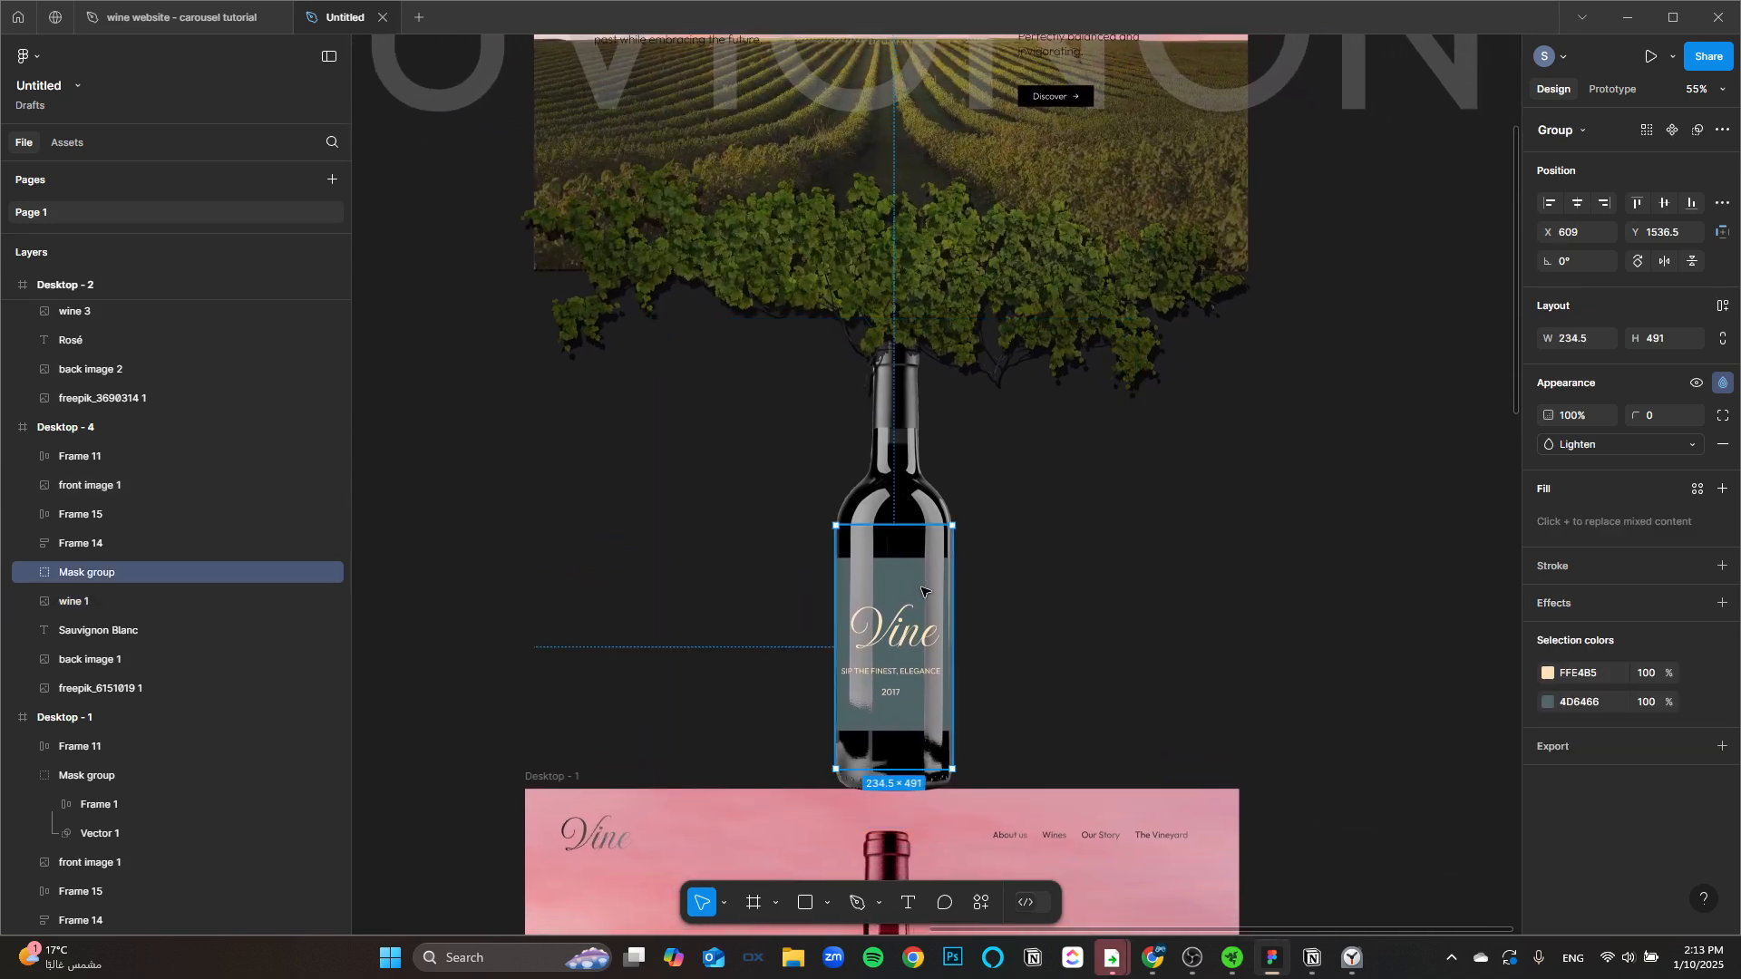
{"action": "left_click", "coordinate": [26, 572]}
{"action": "left_click", "coordinate": [102, 601]}
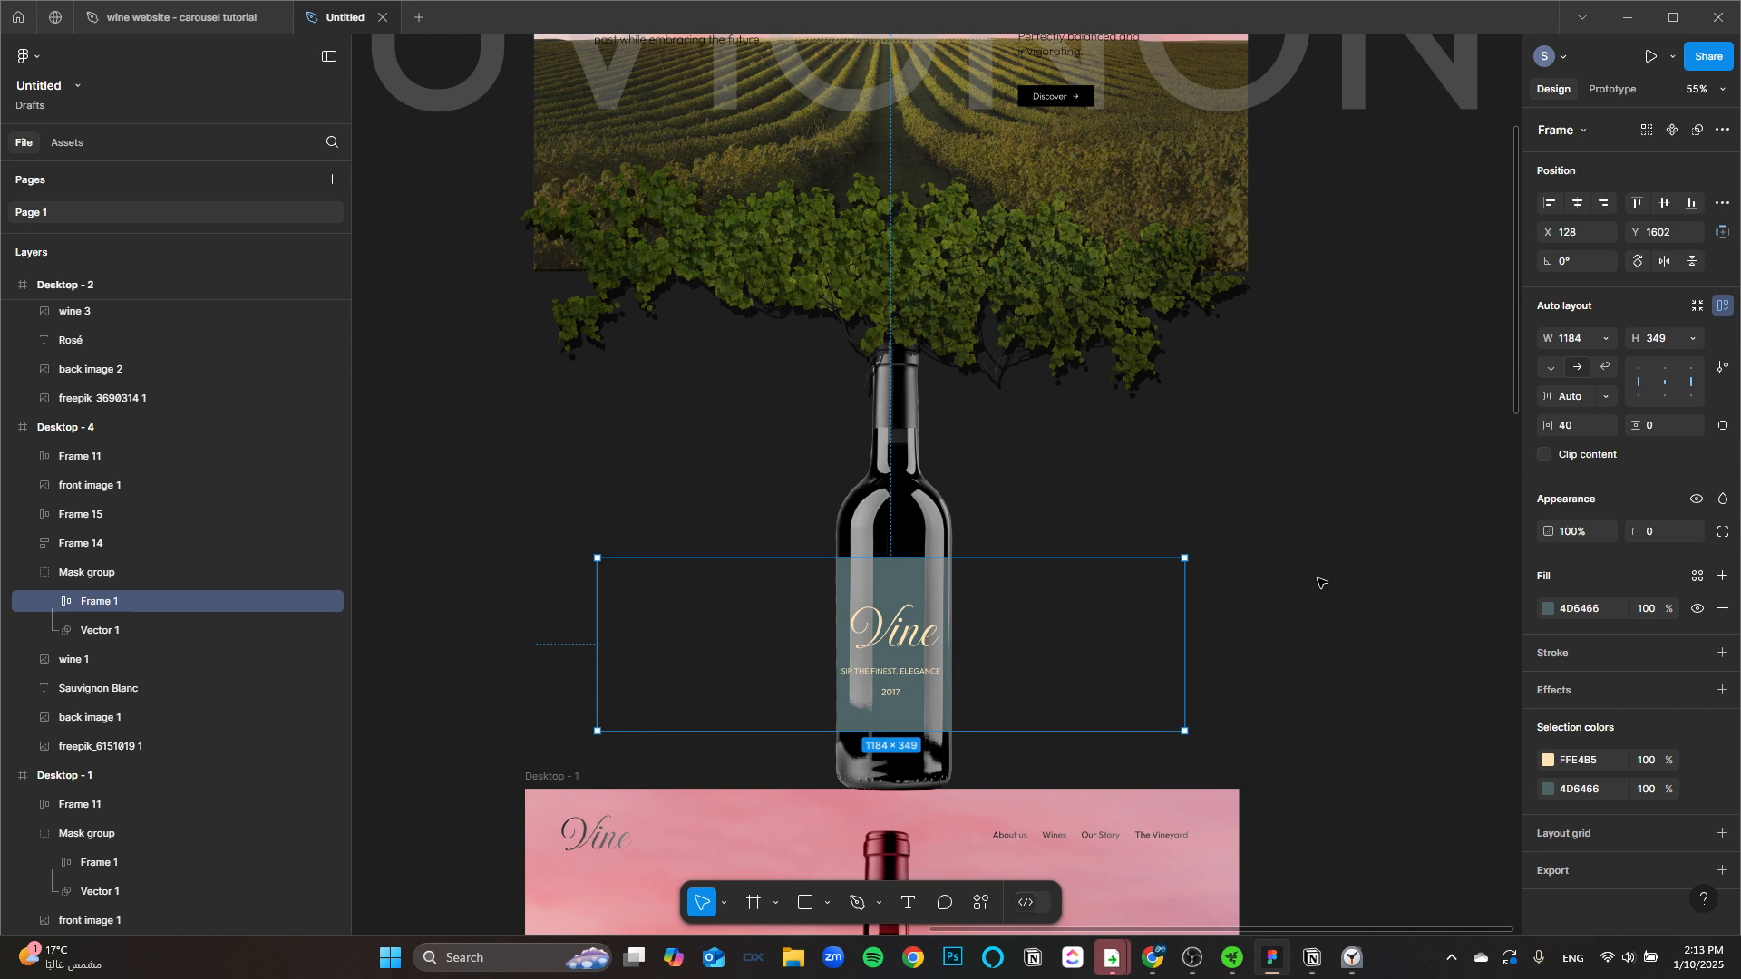
{"action": "key", "text": "shift+Left"}
{"action": "key", "text": "shift+Left"}
{"action": "key", "text": "shift+Left"}
{"action": "key", "text": "shift+Left"}
{"action": "key", "text": "shift+Left"}
{"action": "key", "text": "shift+Left"}
{"action": "key", "text": "shift+Left"}
{"action": "key", "text": "shift+Left"}
{"action": "key", "text": "shift+Left"}
{"action": "key", "text": "shift+Left"}
{"action": "key", "text": "shift+Left"}
{"action": "key", "text": "shift+Left"}
{"action": "key", "text": "shift+Left"}
{"action": "key", "text": "shift+Left"}
{"action": "key", "text": "shift+Left"}
{"action": "key", "text": "shift+Left"}
{"action": "key", "text": "shift+Left"}
{"action": "key", "text": "shift+Left"}
{"action": "key", "text": "shift+Left"}
{"action": "key", "text": "shift+Left"}
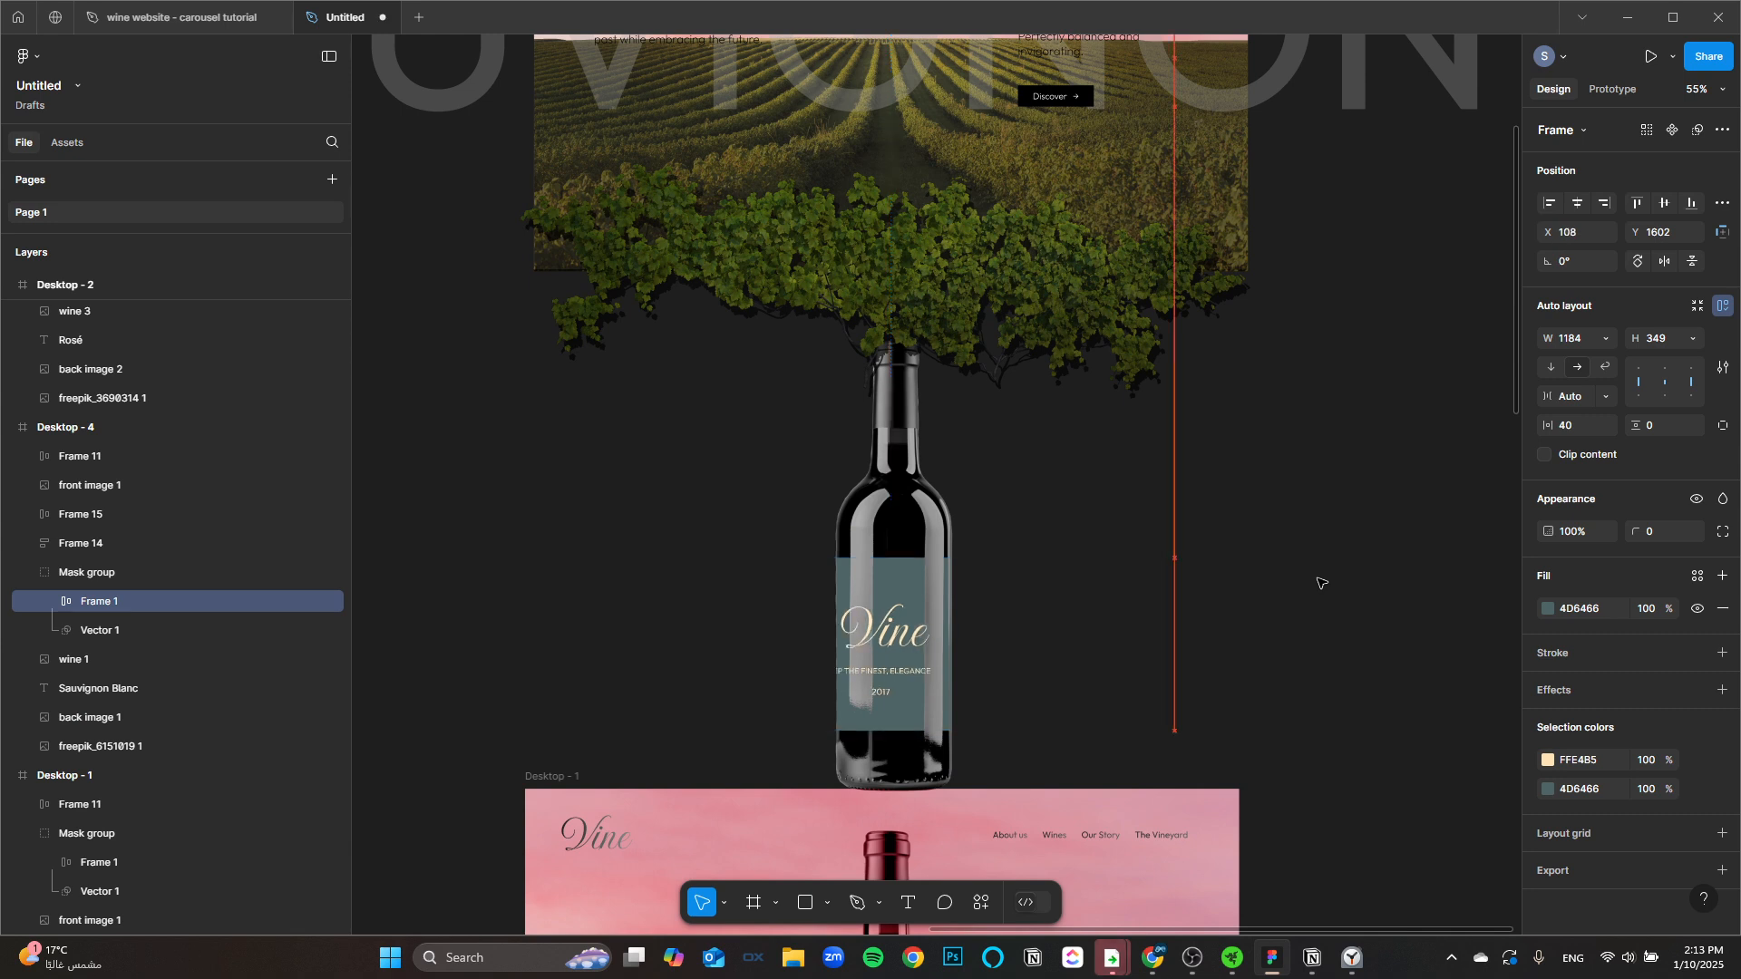
{"action": "key", "text": "shift+Left"}
{"action": "key", "text": "shift+Left"}
{"action": "key", "text": "shift+Left"}
{"action": "key", "text": "shift+Left"}
{"action": "key", "text": "shift+Left"}
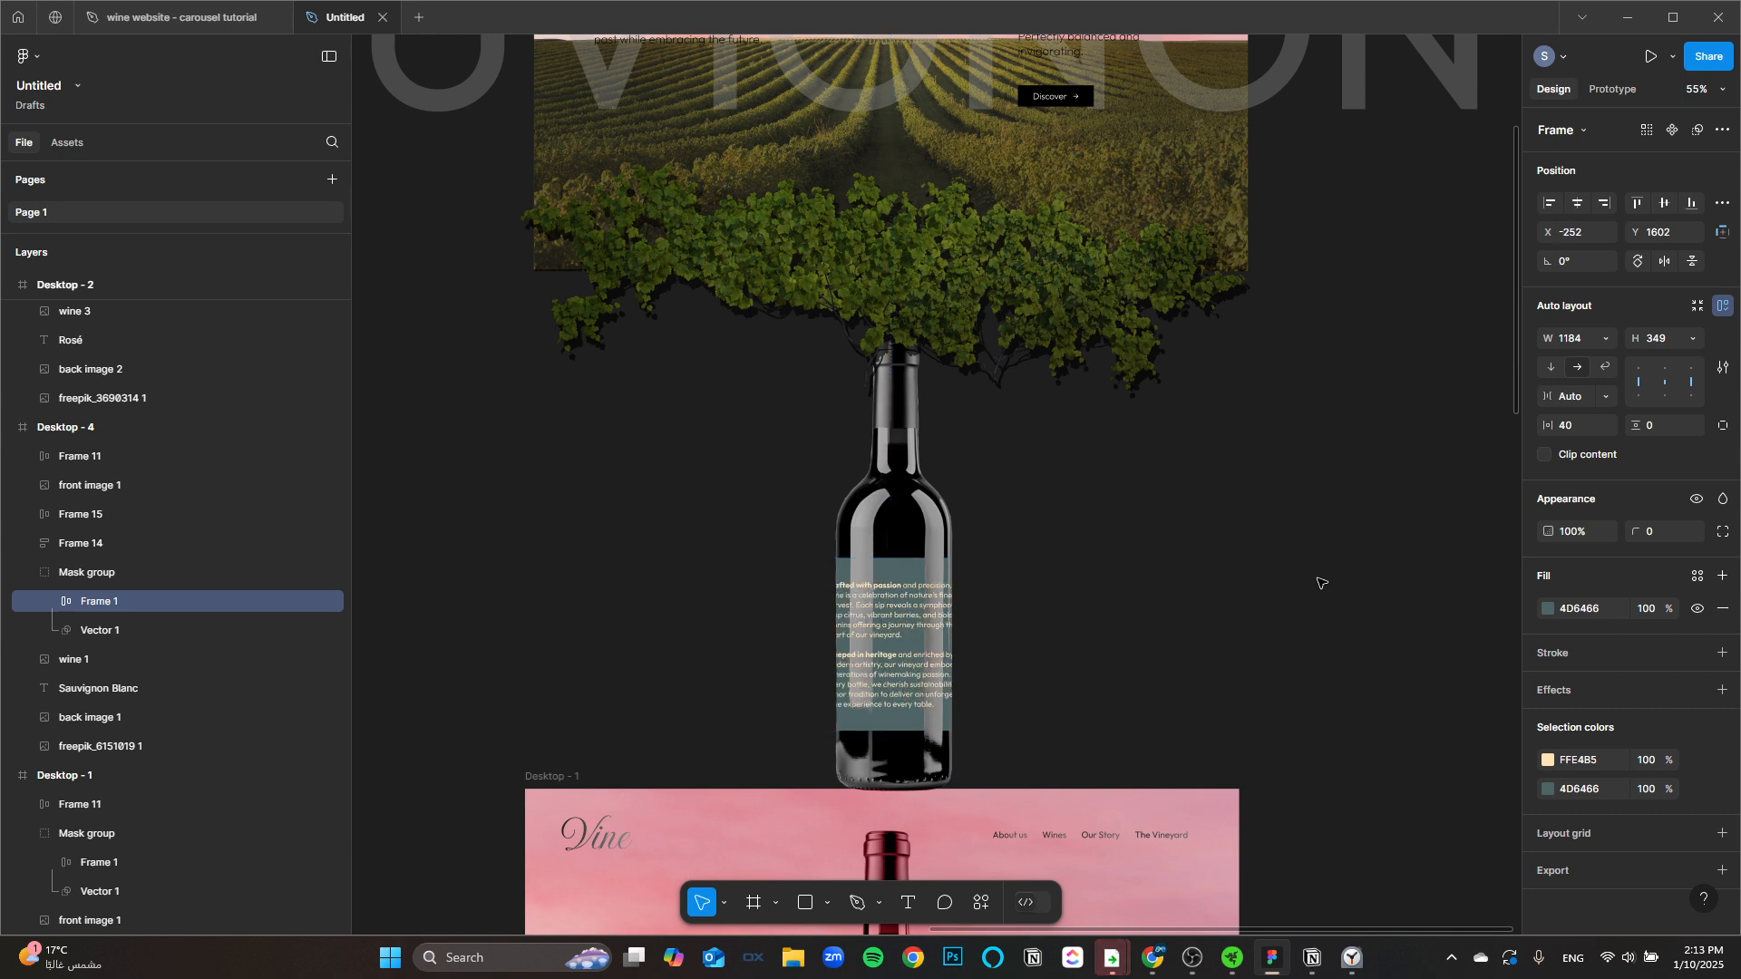
{"action": "left_click_drag", "start_coordinate": [1231, 463], "coordinate": [1229, 621]}
{"action": "scroll", "coordinate": [1229, 621], "scroll_direction": "down", "scroll_amount": 2}
{"action": "left_click", "coordinate": [1284, 628]}
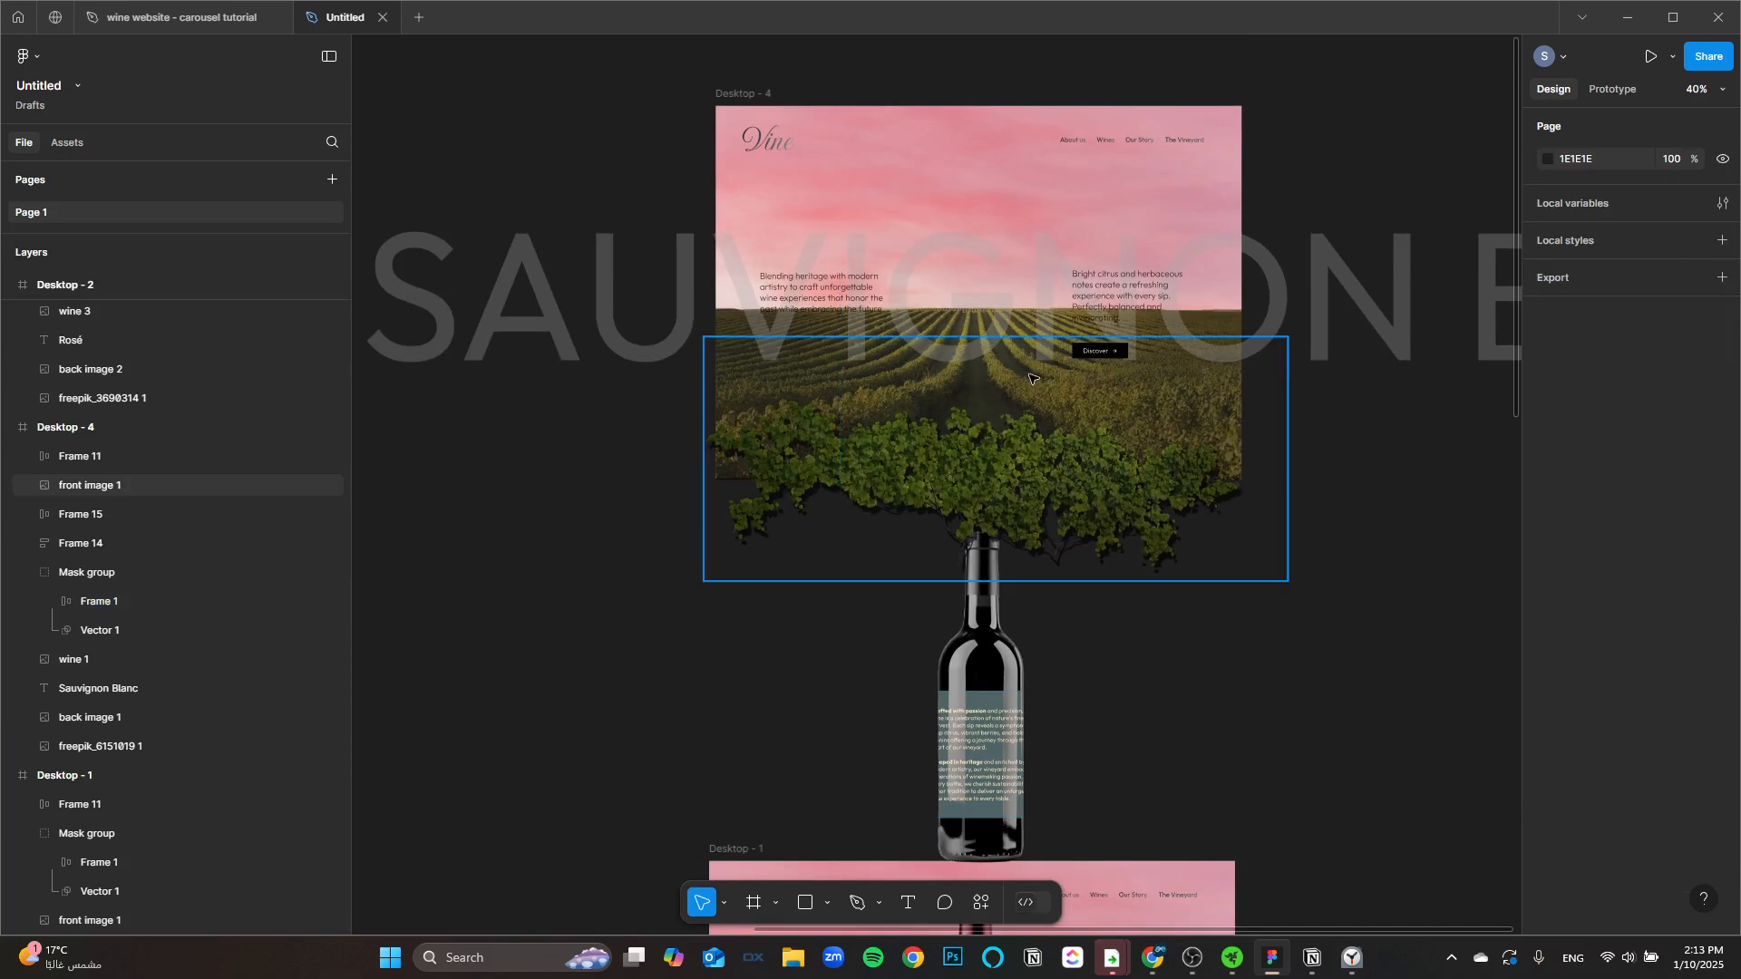
Step: Move Desktop - 4's front image 1 leaves straight down to Y 812, almost entirely below the frame
{"action": "left_click", "coordinate": [1035, 449]}
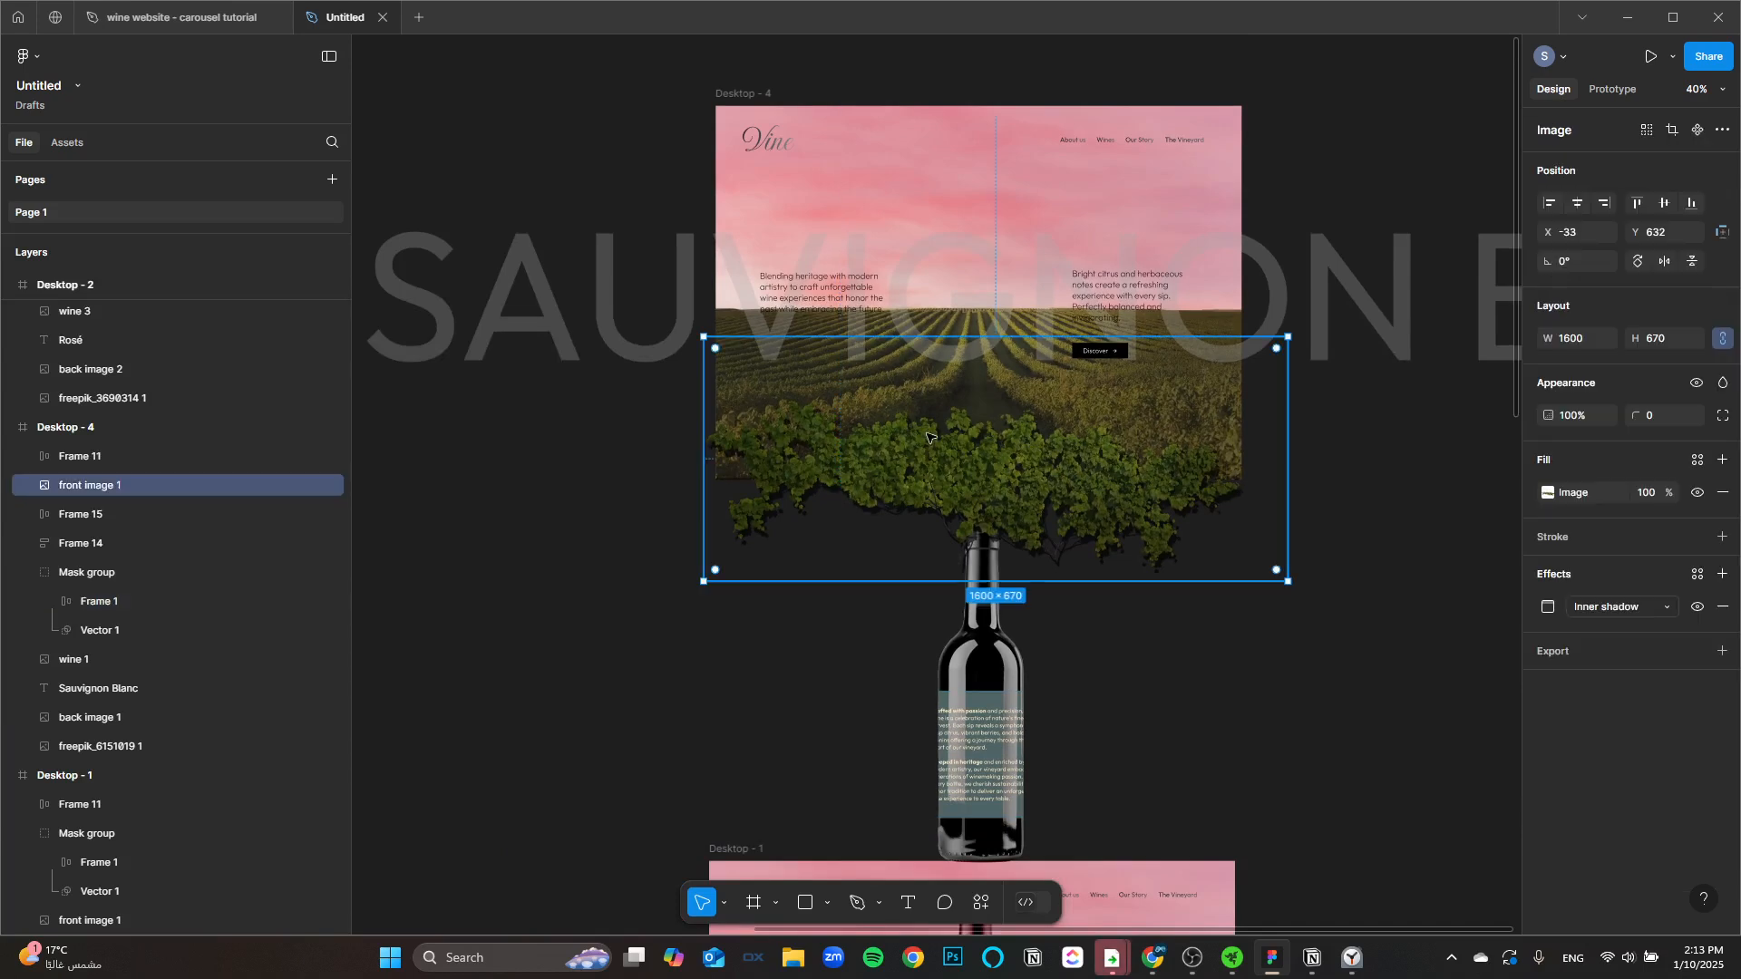
{"action": "scroll", "coordinate": [925, 438], "scroll_direction": "up", "scroll_amount": 3}
{"action": "key", "text": "shift+Down"}
{"action": "key", "text": "shift+Down"}
{"action": "key", "text": "shift+Down"}
{"action": "key", "text": "shift+Down"}
{"action": "key", "text": "shift+Down"}
{"action": "key", "text": "shift+Down"}
{"action": "key", "text": "shift+Down"}
{"action": "key", "text": "shift+Down"}
{"action": "key", "text": "shift+Down"}
{"action": "key", "text": "shift+Down"}
{"action": "key", "text": "shift+Down"}
{"action": "key", "text": "shift+Down"}
{"action": "key", "text": "shift+Down"}
{"action": "key", "text": "shift+Down"}
{"action": "key", "text": "shift+Down"}
{"action": "key", "text": "shift+Down"}
{"action": "key", "text": "shift+Down"}
{"action": "key", "text": "shift+Down"}
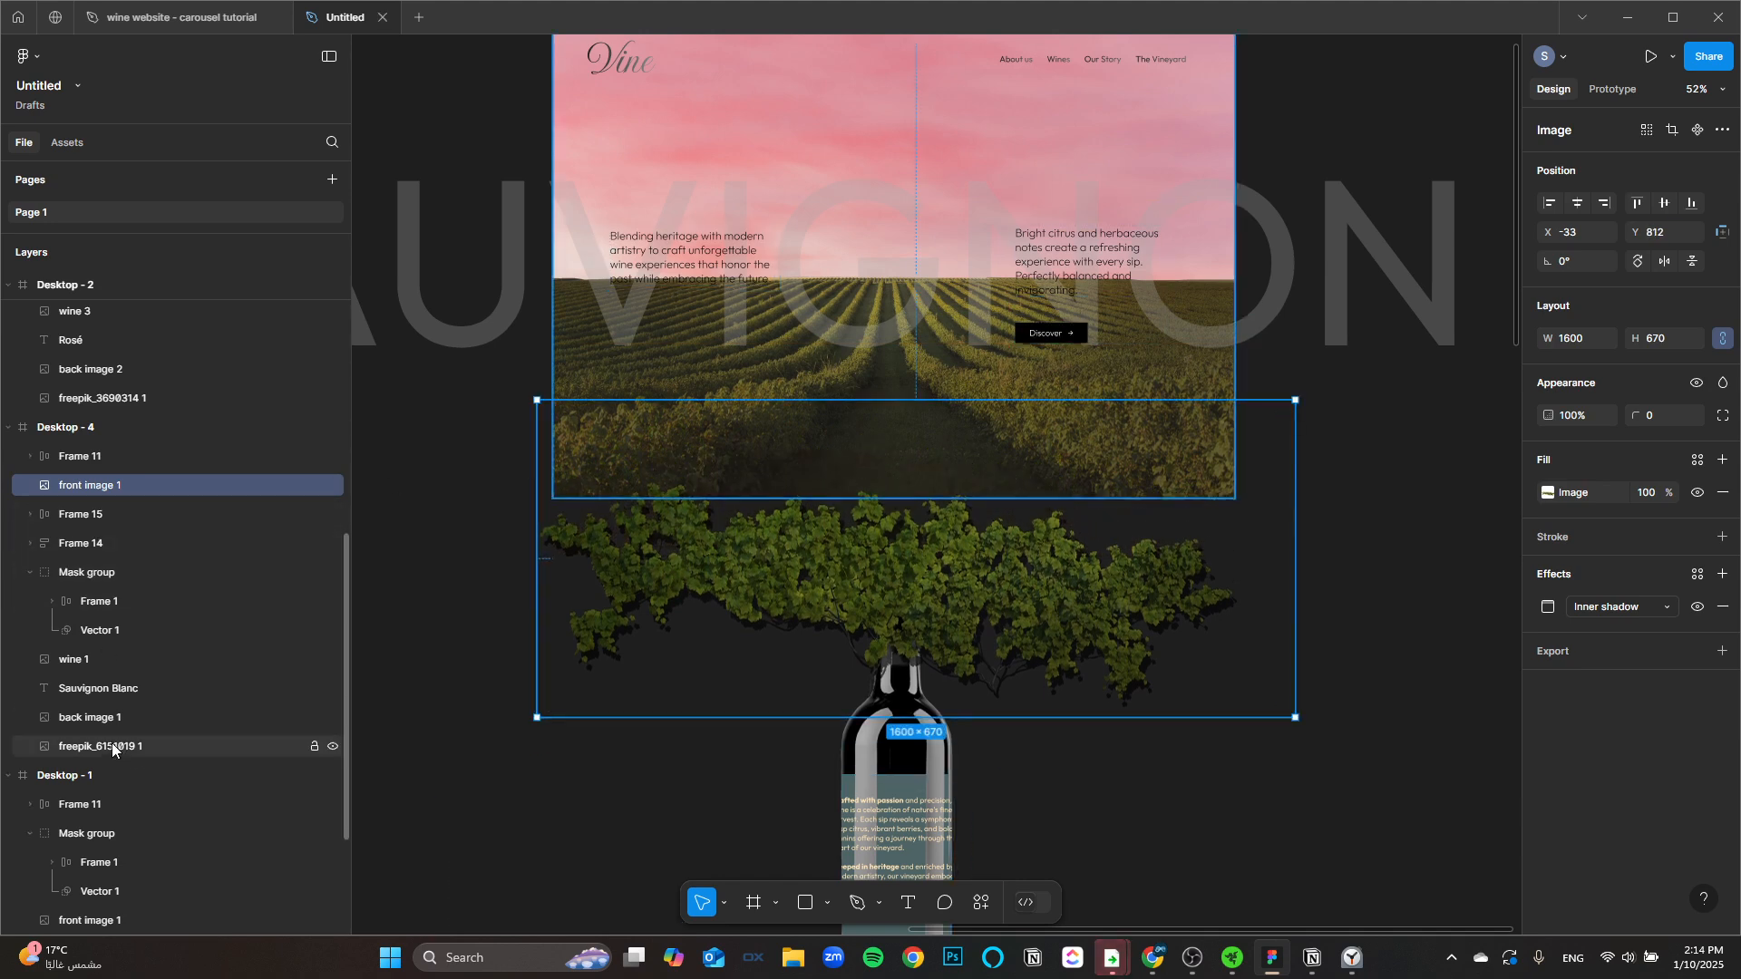
Step: Move Desktop - 4's back image 1 vineyard straight down to about Y 204, lowering its horizon in the frame
{"action": "left_click", "coordinate": [125, 716]}
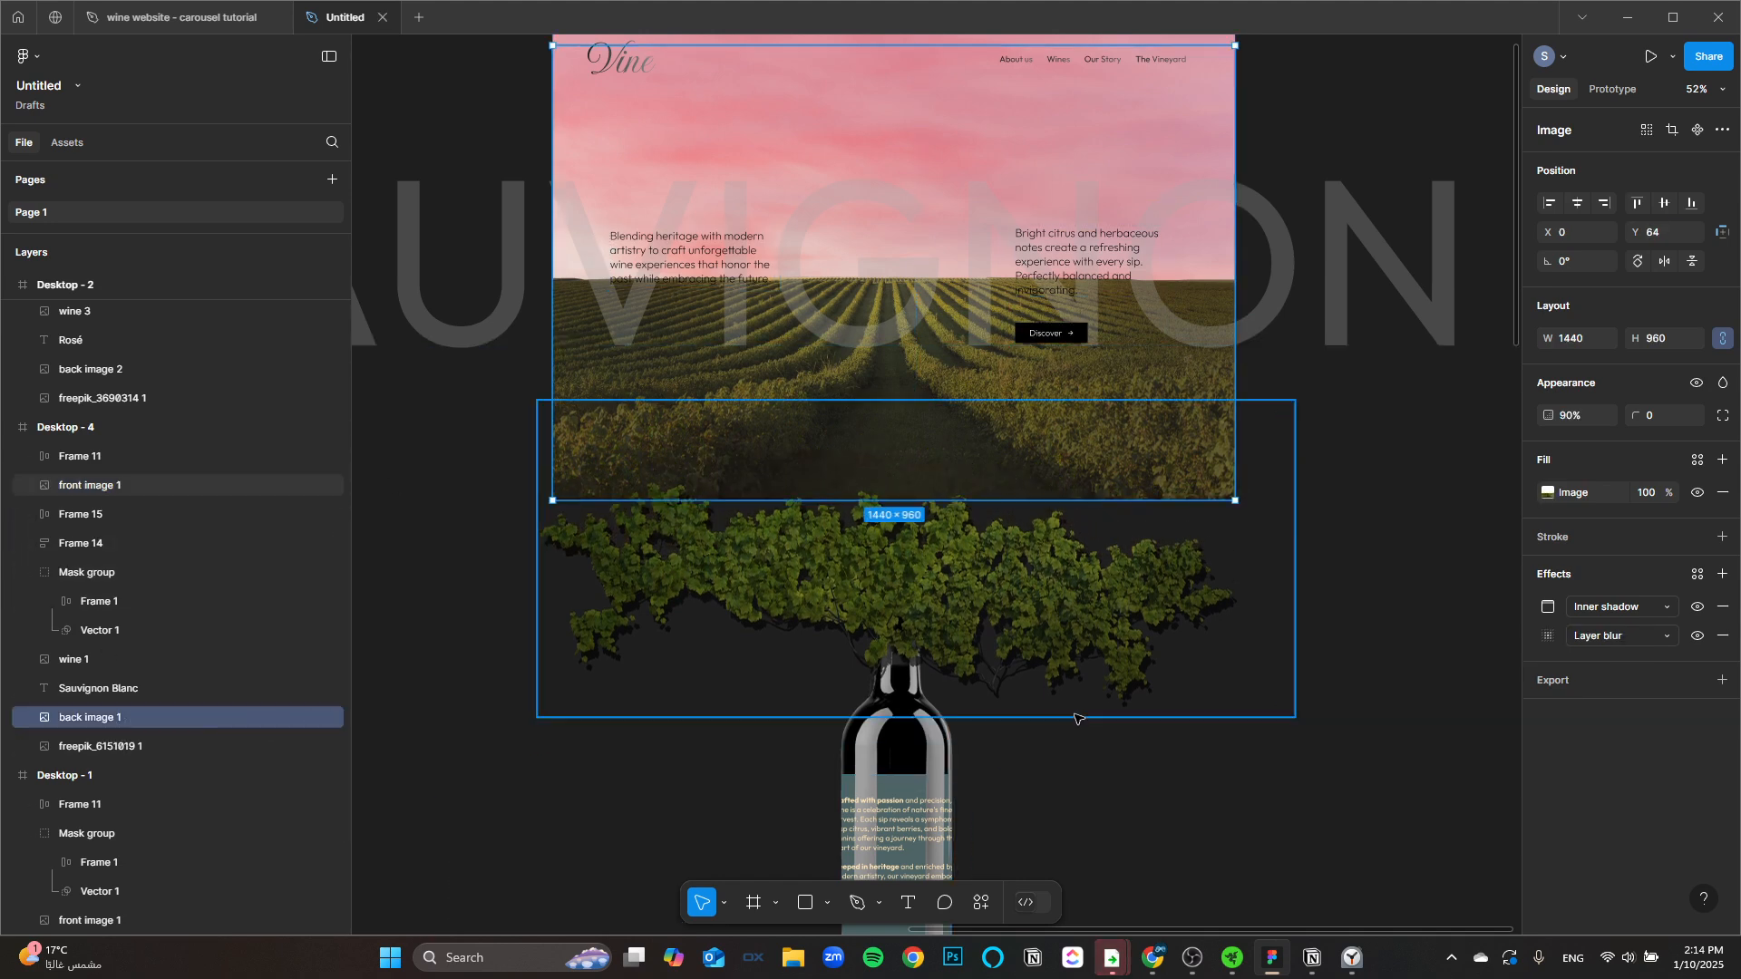
{"action": "key", "text": "shift+Down"}
{"action": "key", "text": "shift+Down"}
{"action": "key", "text": "shift+Down"}
{"action": "key", "text": "shift+Down"}
{"action": "key", "text": "shift+Down"}
{"action": "key", "text": "shift+Down"}
{"action": "key", "text": "shift+Down"}
{"action": "key", "text": "shift+Down"}
{"action": "key", "text": "shift+Down"}
{"action": "key", "text": "shift+Down"}
{"action": "key", "text": "shift+Down"}
{"action": "key", "text": "shift+Down"}
{"action": "key", "text": "shift+Down"}
{"action": "key", "text": "shift+Down"}
{"action": "key", "text": "shift+Down"}
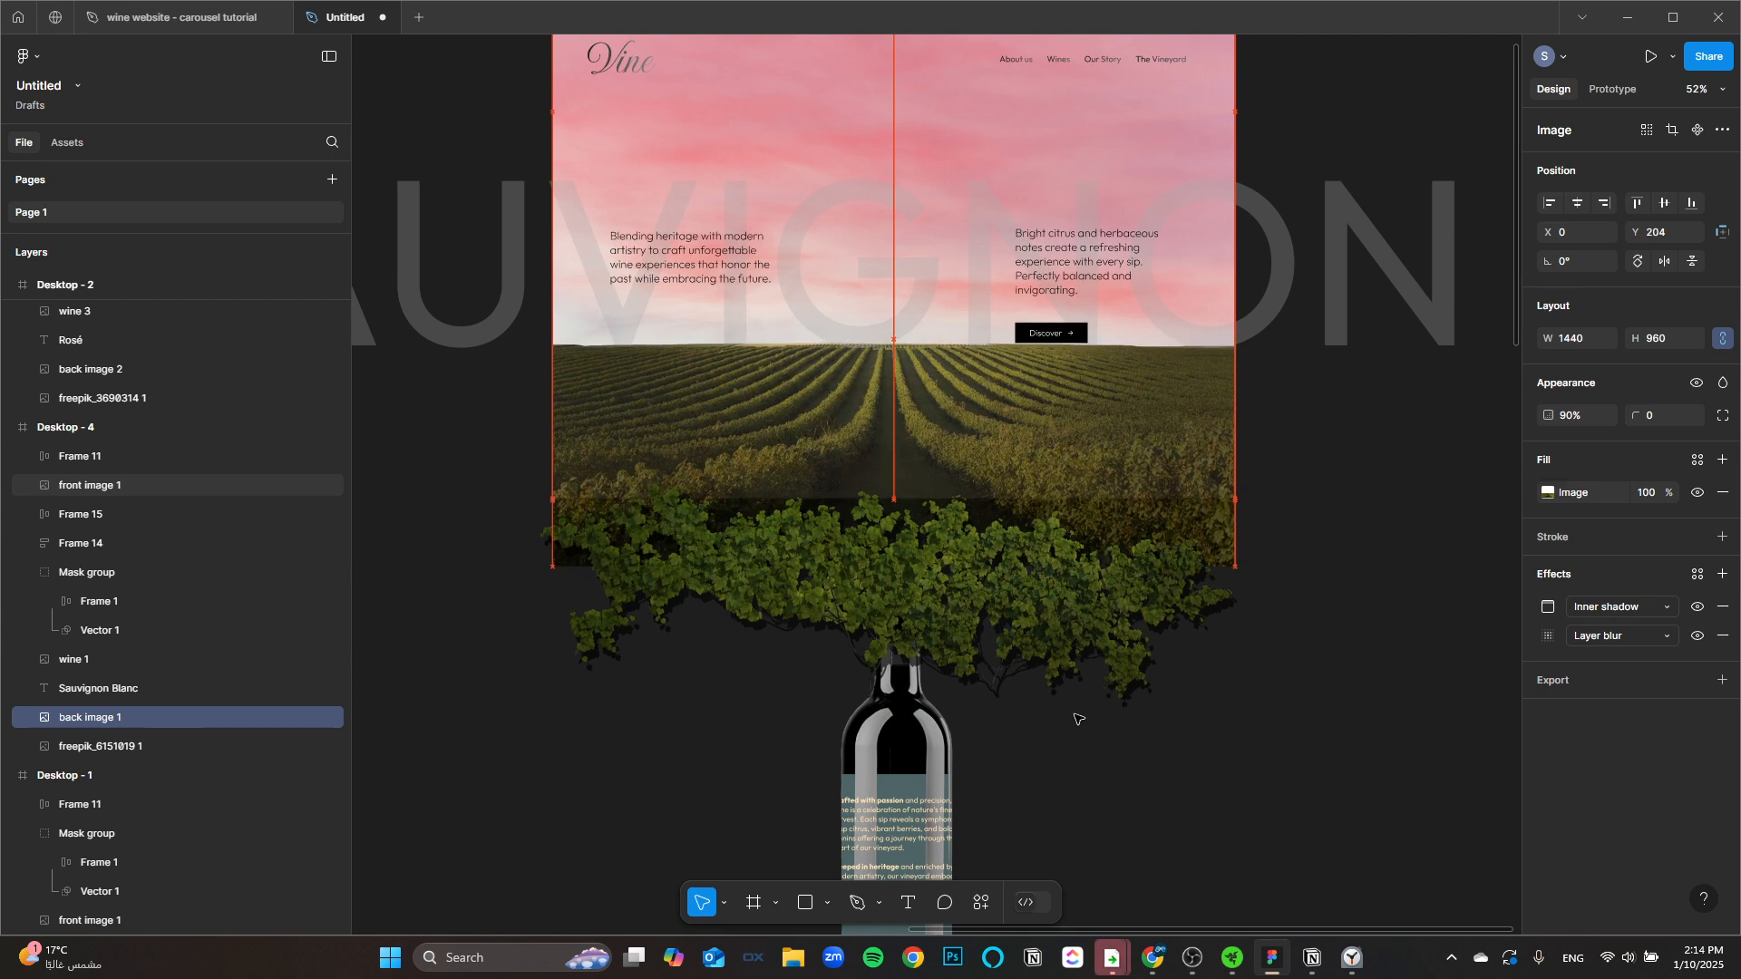
Step: Shift the Sauvignon Blanc background text in Desktop - 4 left to X -2591, keeping Y at 197
{"action": "left_click_drag", "start_coordinate": [1190, 663], "coordinate": [1262, 805]}
{"action": "scroll", "coordinate": [821, 410], "scroll_direction": "down", "scroll_amount": 3}
{"action": "left_click_drag", "start_coordinate": [934, 460], "coordinate": [1011, 451]}
{"action": "left_click", "coordinate": [549, 375]}
{"action": "left_click_drag", "start_coordinate": [1019, 370], "coordinate": [1330, 451]}
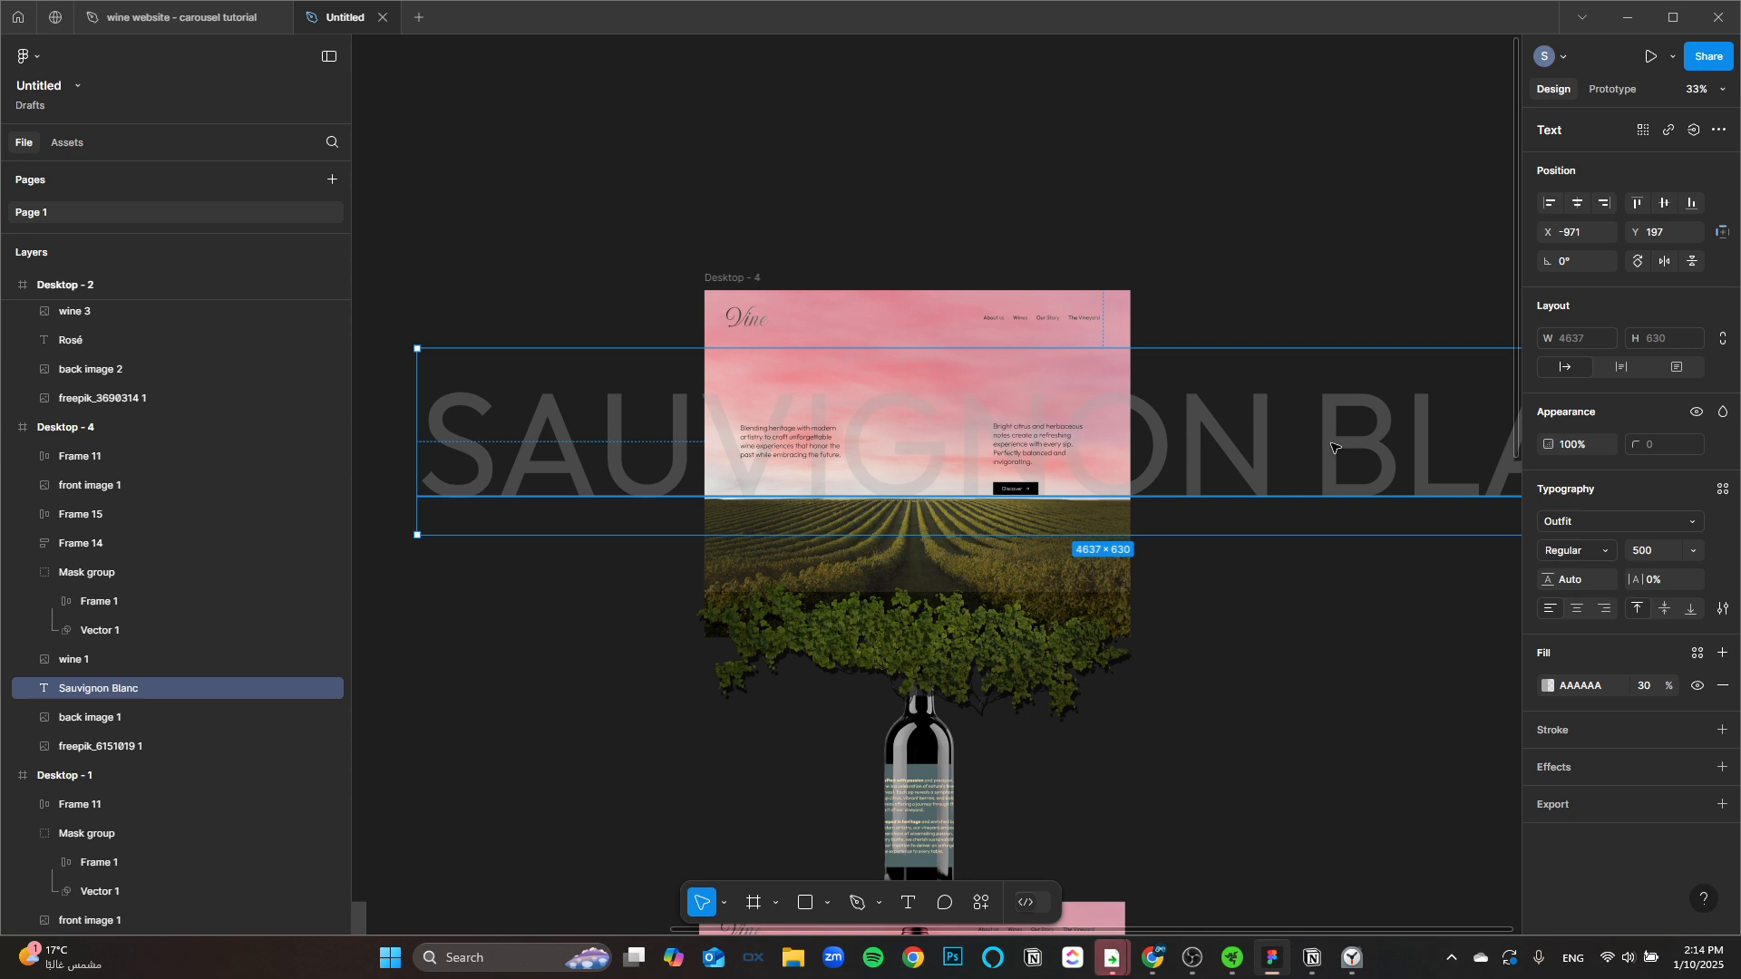
{"action": "key", "text": "shift+Left"}
{"action": "key", "text": "shift+Left"}
{"action": "key", "text": "shift+Left"}
{"action": "key", "text": "shift+Left"}
{"action": "key", "text": "shift+Left"}
{"action": "key", "text": "shift+Left"}
{"action": "key", "text": "shift+Left"}
{"action": "key", "text": "shift+Left"}
{"action": "key", "text": "shift+Left"}
{"action": "key", "text": "shift+Left"}
{"action": "key", "text": "shift+Left"}
{"action": "key", "text": "shift+Left"}
{"action": "key", "text": "shift+Left"}
{"action": "key", "text": "shift+Left"}
{"action": "key", "text": "shift+Left"}
{"action": "key", "text": "shift+Left"}
{"action": "key", "text": "shift+Left"}
{"action": "key", "text": "shift+Left"}
{"action": "key", "text": "shift+Left"}
{"action": "key", "text": "shift+Left"}
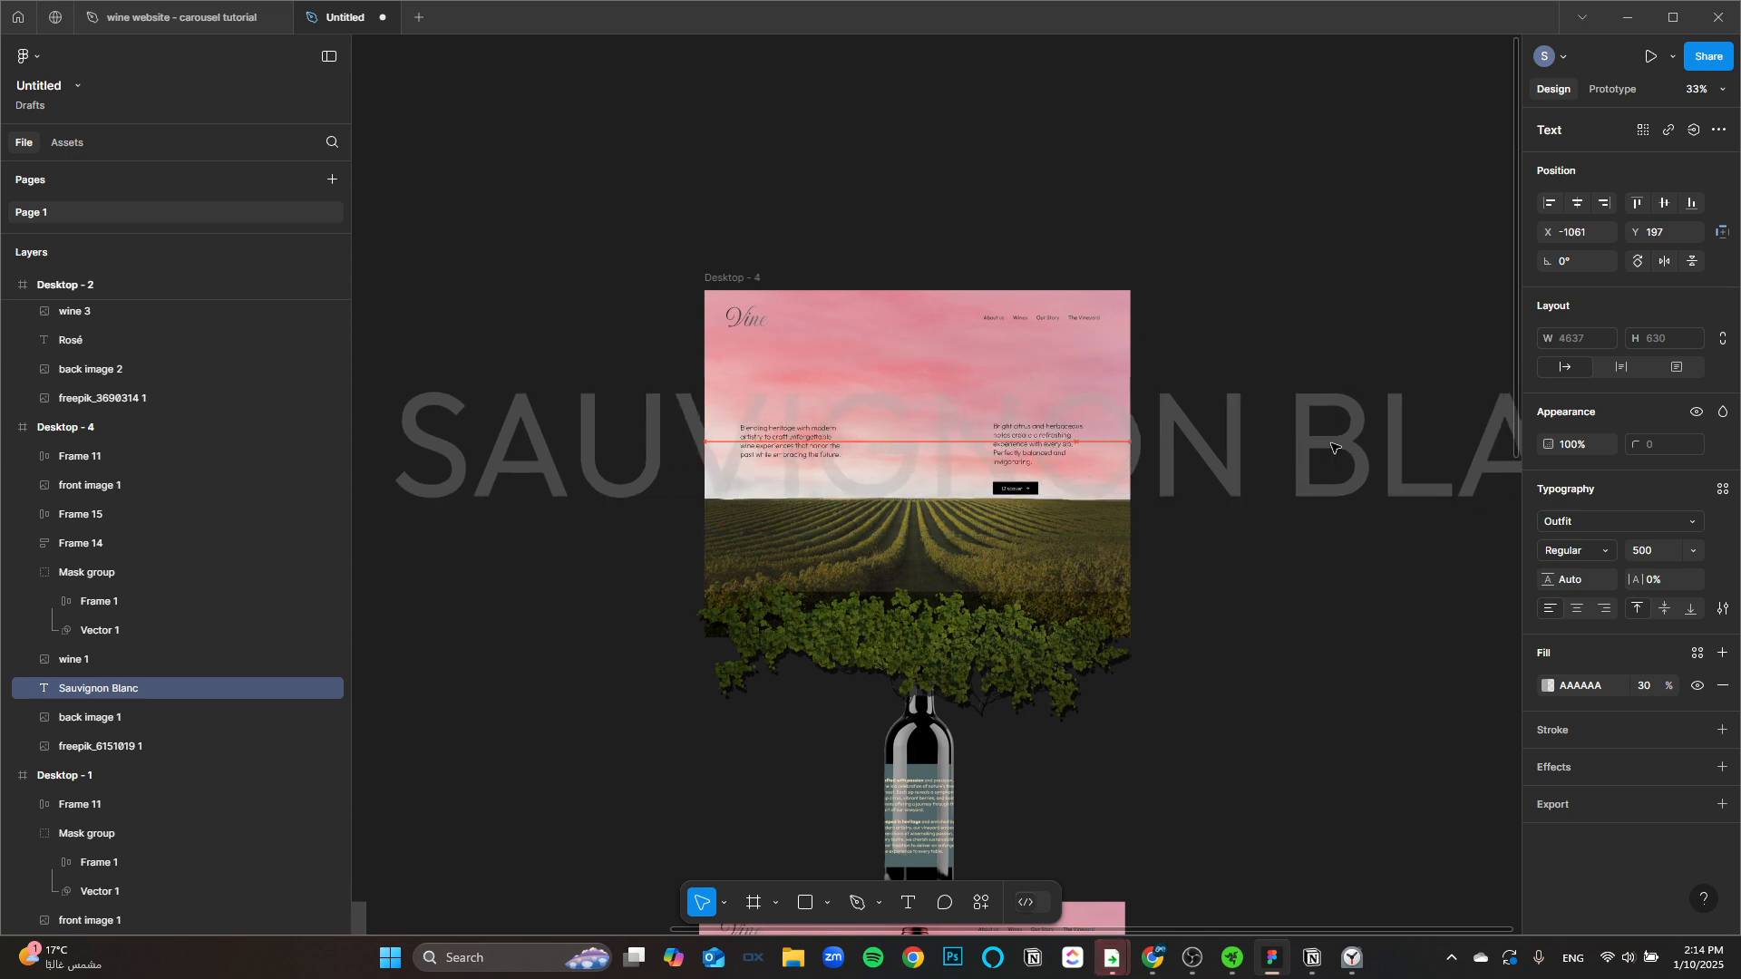
{"action": "key", "text": "shift+Left"}
{"action": "key", "text": "shift+Left"}
{"action": "key", "text": "shift+Left"}
{"action": "key", "text": "shift+Left"}
{"action": "key", "text": "shift+Left"}
{"action": "key", "text": "shift+Left"}
{"action": "key", "text": "shift+Left"}
{"action": "key", "text": "shift+Left"}
{"action": "key", "text": "shift+Left"}
{"action": "key", "text": "shift+Left"}
{"action": "key", "text": "shift+Left"}
{"action": "key", "text": "shift+Left"}
{"action": "key", "text": "shift+Left"}
{"action": "key", "text": "shift+Left"}
{"action": "key", "text": "shift+Left"}
{"action": "key", "text": "shift+Left"}
{"action": "key", "text": "shift+Left"}
{"action": "key", "text": "shift+Left"}
{"action": "key", "text": "shift+Left"}
{"action": "key", "text": "shift+Left"}
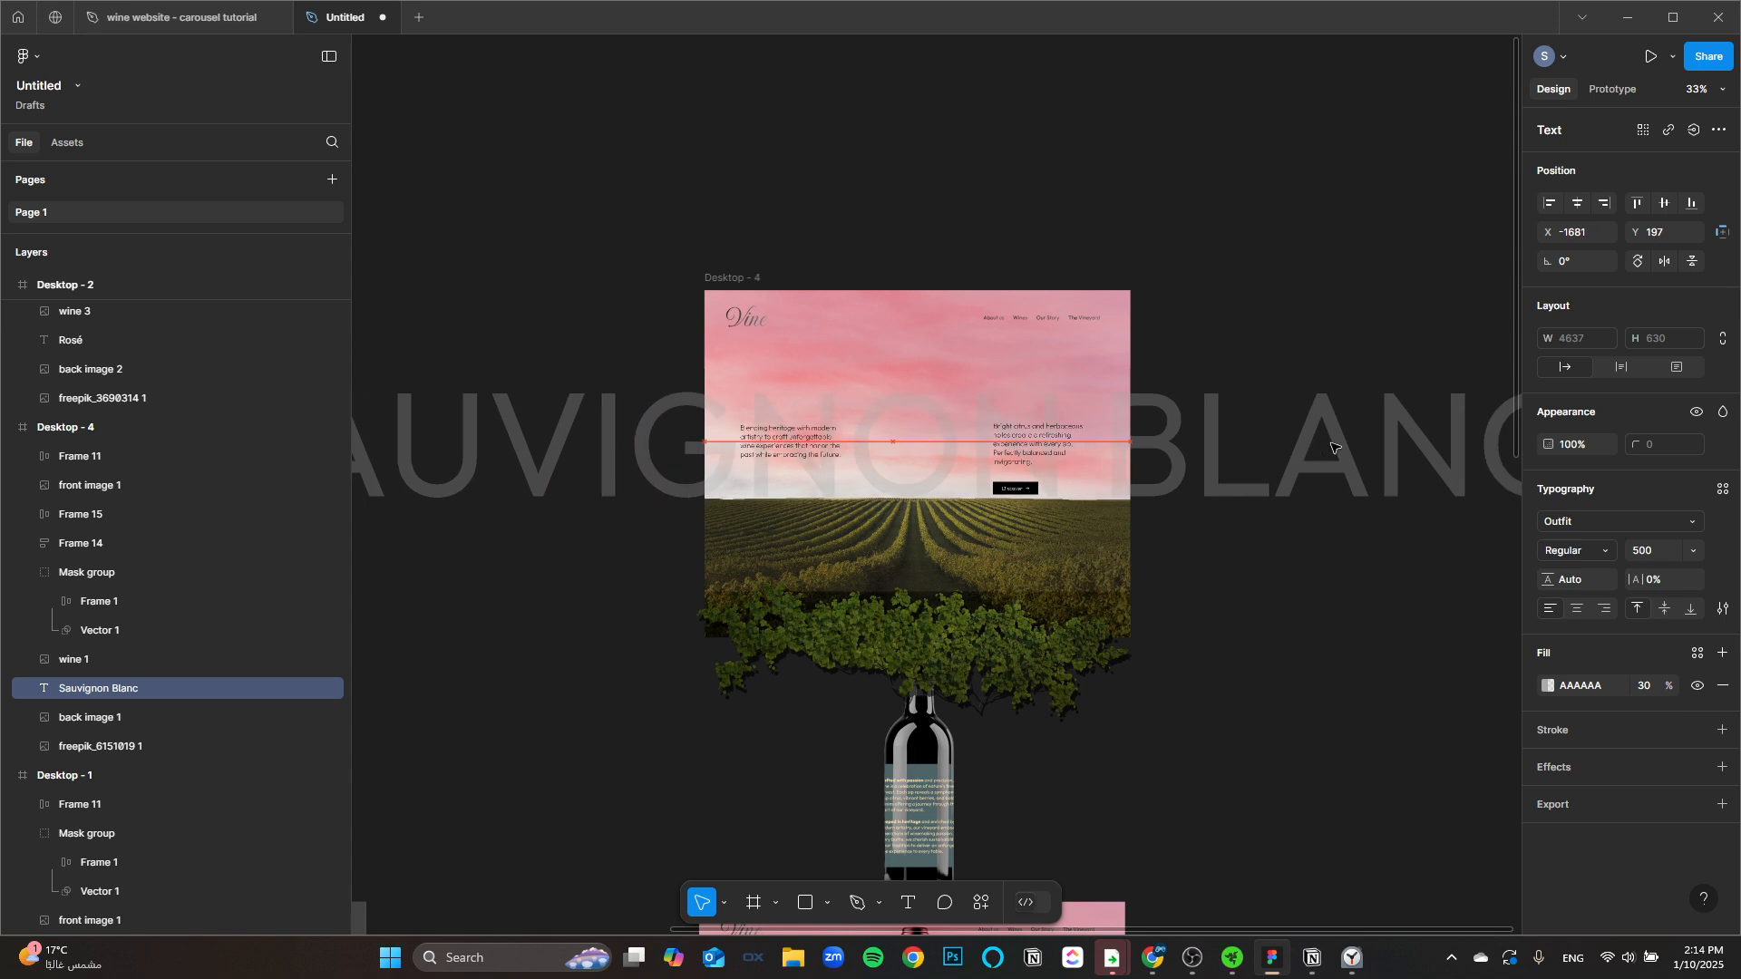
{"action": "key", "text": "shift+Left"}
{"action": "key", "text": "shift+Left"}
{"action": "key", "text": "shift+Left"}
{"action": "key", "text": "shift+Left"}
{"action": "key", "text": "shift+Left"}
{"action": "key", "text": "shift+Left"}
{"action": "key", "text": "shift+Left"}
{"action": "key", "text": "shift+Left"}
{"action": "key", "text": "shift+Left"}
{"action": "key", "text": "shift+Left"}
{"action": "key", "text": "shift+Left"}
{"action": "key", "text": "shift+Left"}
{"action": "key", "text": "shift+Left"}
{"action": "key", "text": "shift+Left"}
{"action": "key", "text": "shift+Left"}
{"action": "key", "text": "shift+Left"}
{"action": "key", "text": "shift+Left"}
{"action": "key", "text": "shift+Left"}
{"action": "key", "text": "shift+Left"}
{"action": "key", "text": "shift+Left"}
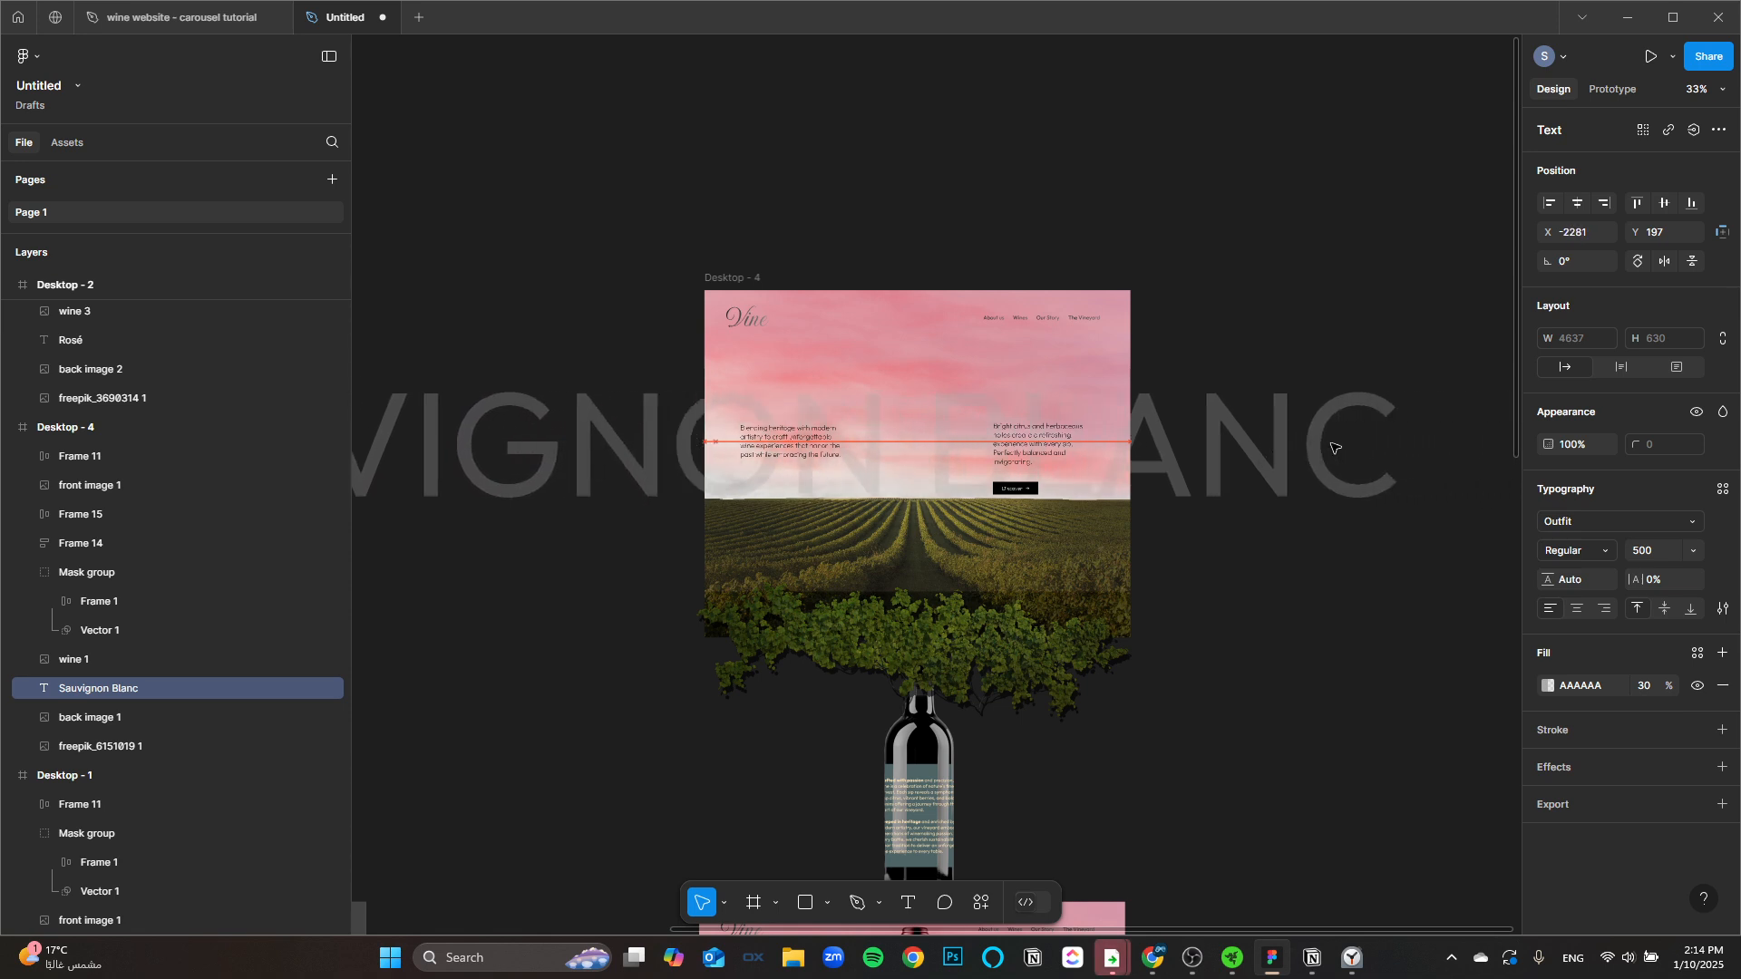
{"action": "key", "text": "shift+Left"}
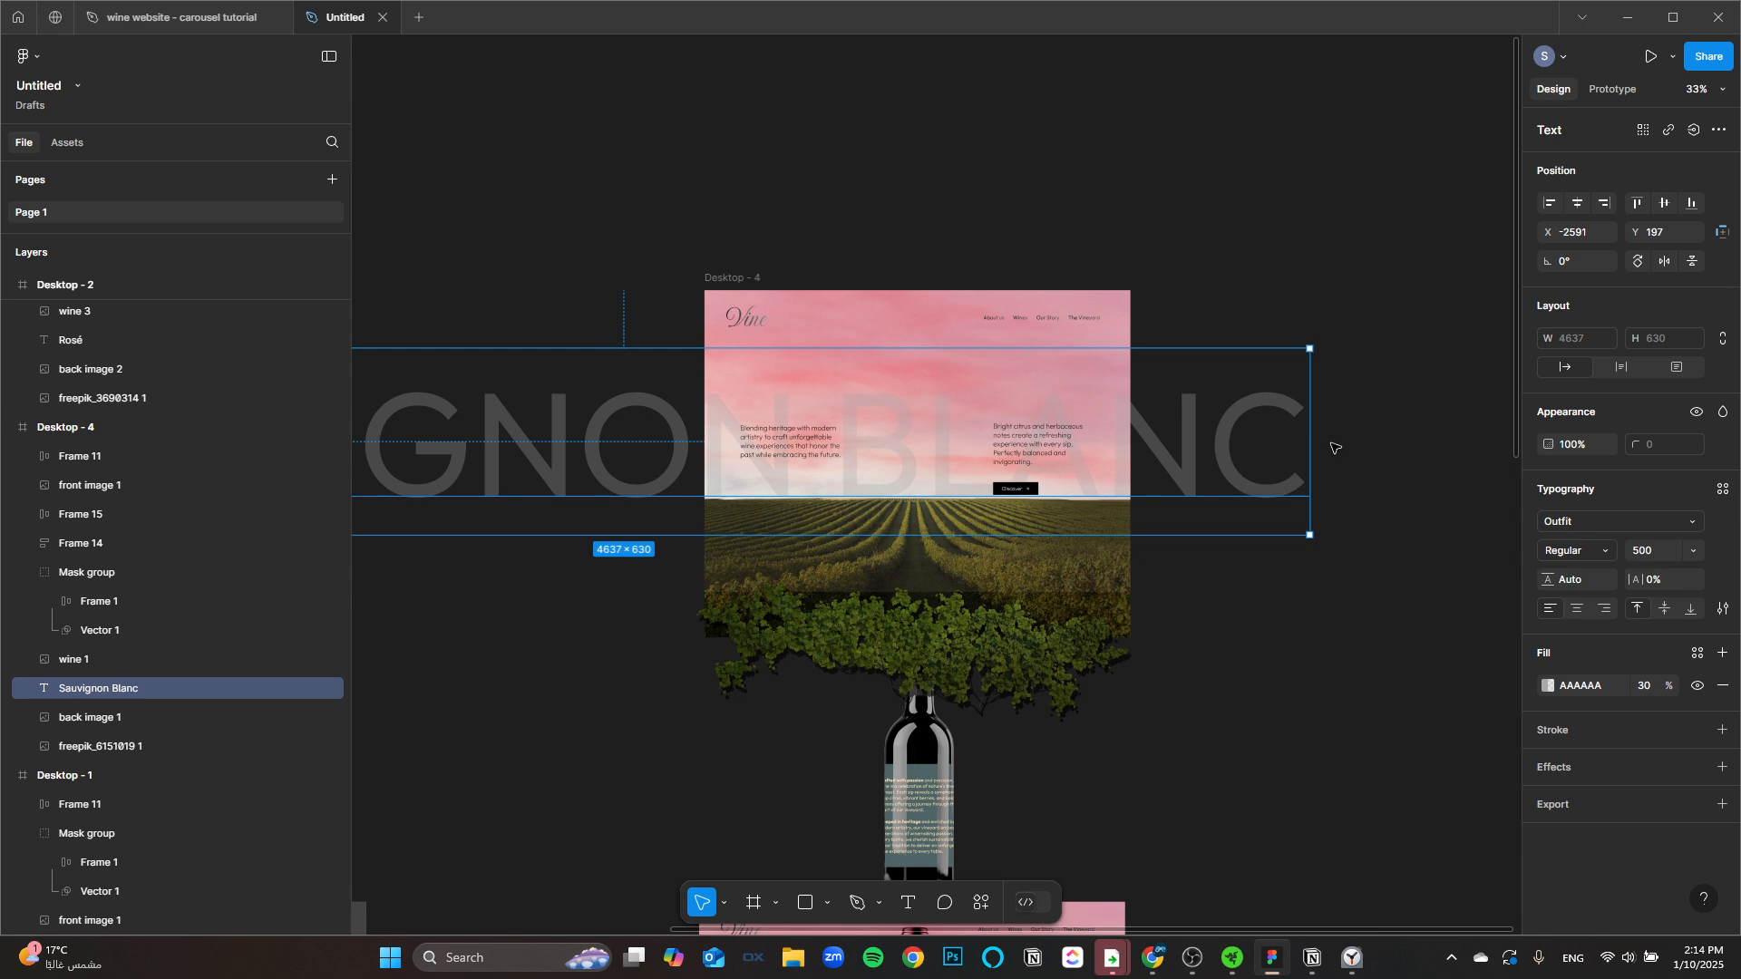
Step: Turn on content clipping for the Desktop - 4 frame
{"action": "left_click_drag", "start_coordinate": [1178, 591], "coordinate": [1225, 129]}
{"action": "left_click_drag", "start_coordinate": [969, 498], "coordinate": [1004, 770]}
{"action": "left_click_drag", "start_coordinate": [1026, 371], "coordinate": [1030, 624]}
{"action": "left_click", "coordinate": [828, 330]}
{"action": "left_click", "coordinate": [823, 340]}
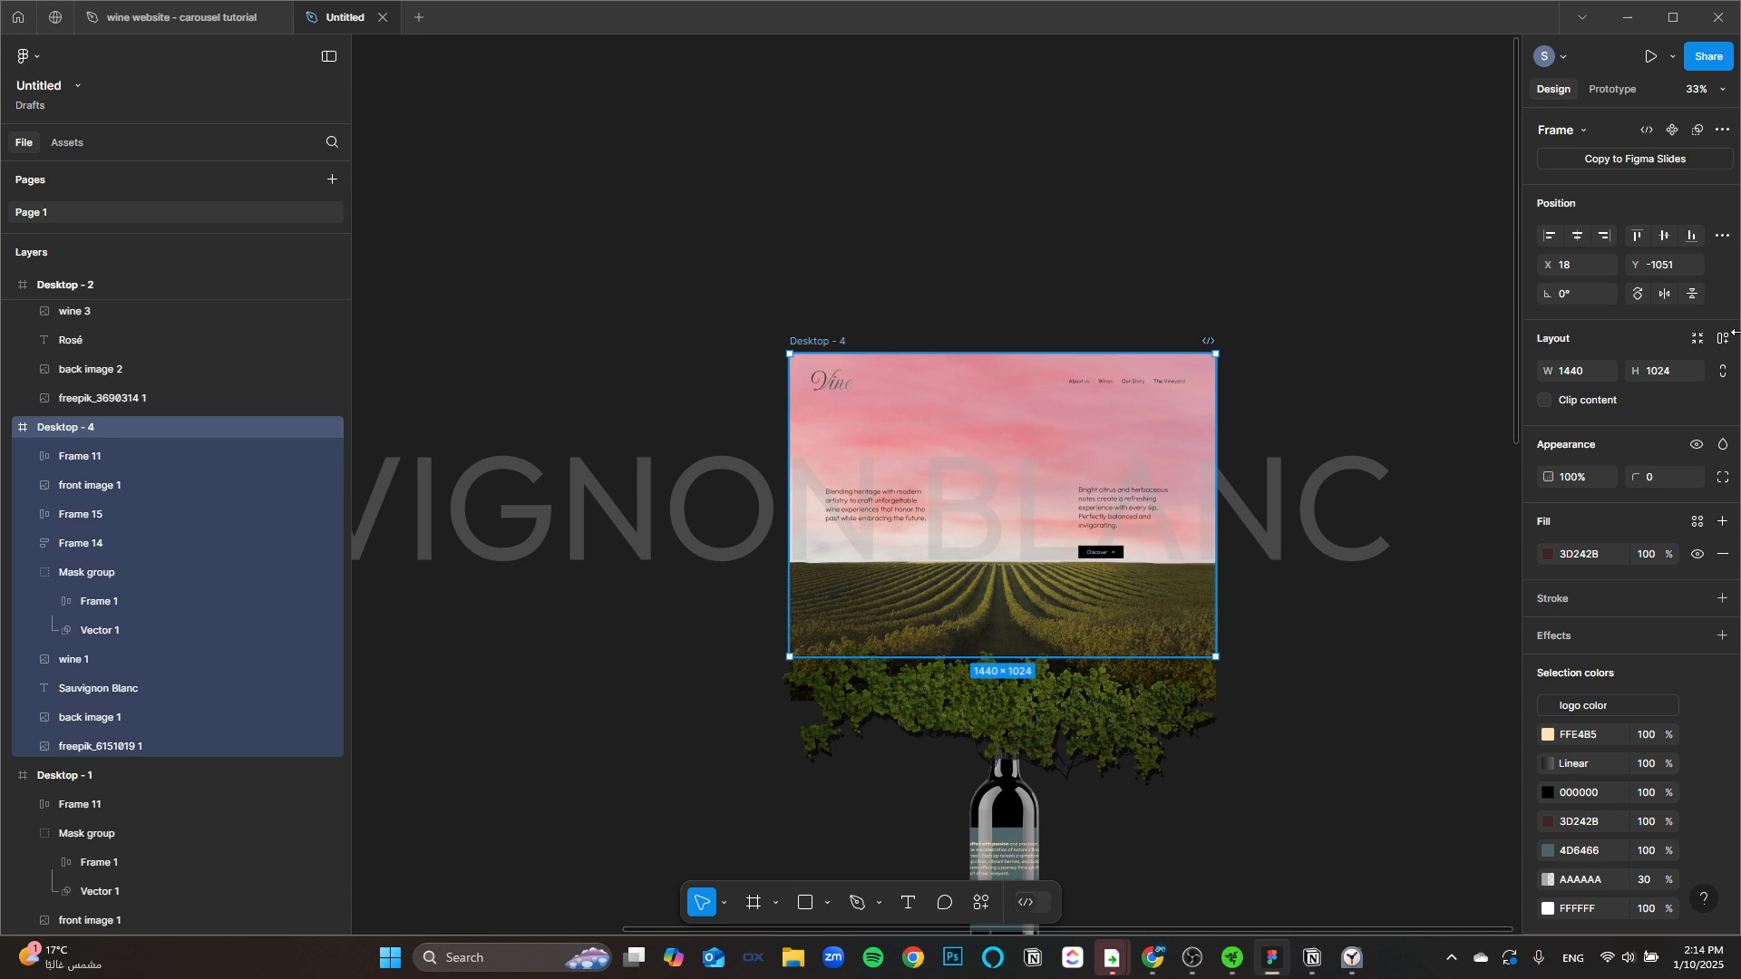
{"action": "left_click", "coordinate": [1544, 404]}
{"action": "scroll", "coordinate": [1194, 649], "scroll_direction": "down", "scroll_amount": 5}
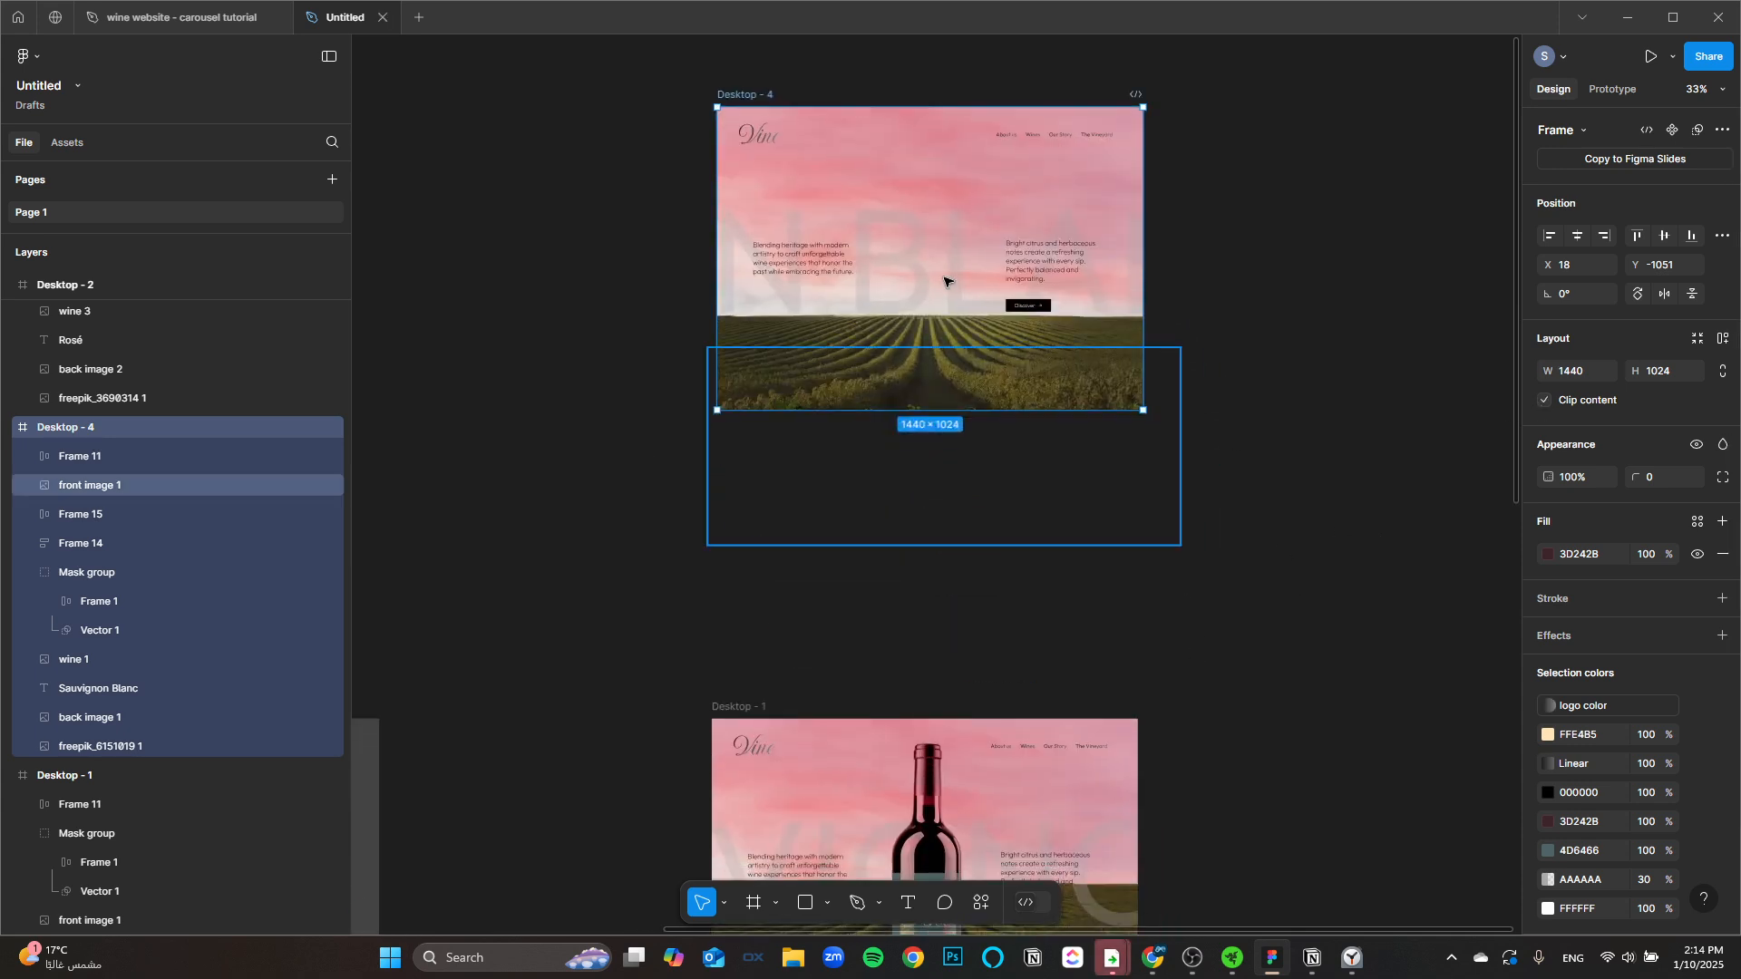
Step: Move the Desktop - 4 frame down to sit just above Desktop - 1, aligned with its side edges
{"action": "left_click_drag", "start_coordinate": [742, 98], "coordinate": [739, 324]}
{"action": "left_click", "coordinate": [952, 251]}
{"action": "scroll", "coordinate": [1077, 352], "scroll_direction": "up", "scroll_amount": 1}
{"action": "left_click_drag", "start_coordinate": [1076, 352], "coordinate": [1096, 214]}
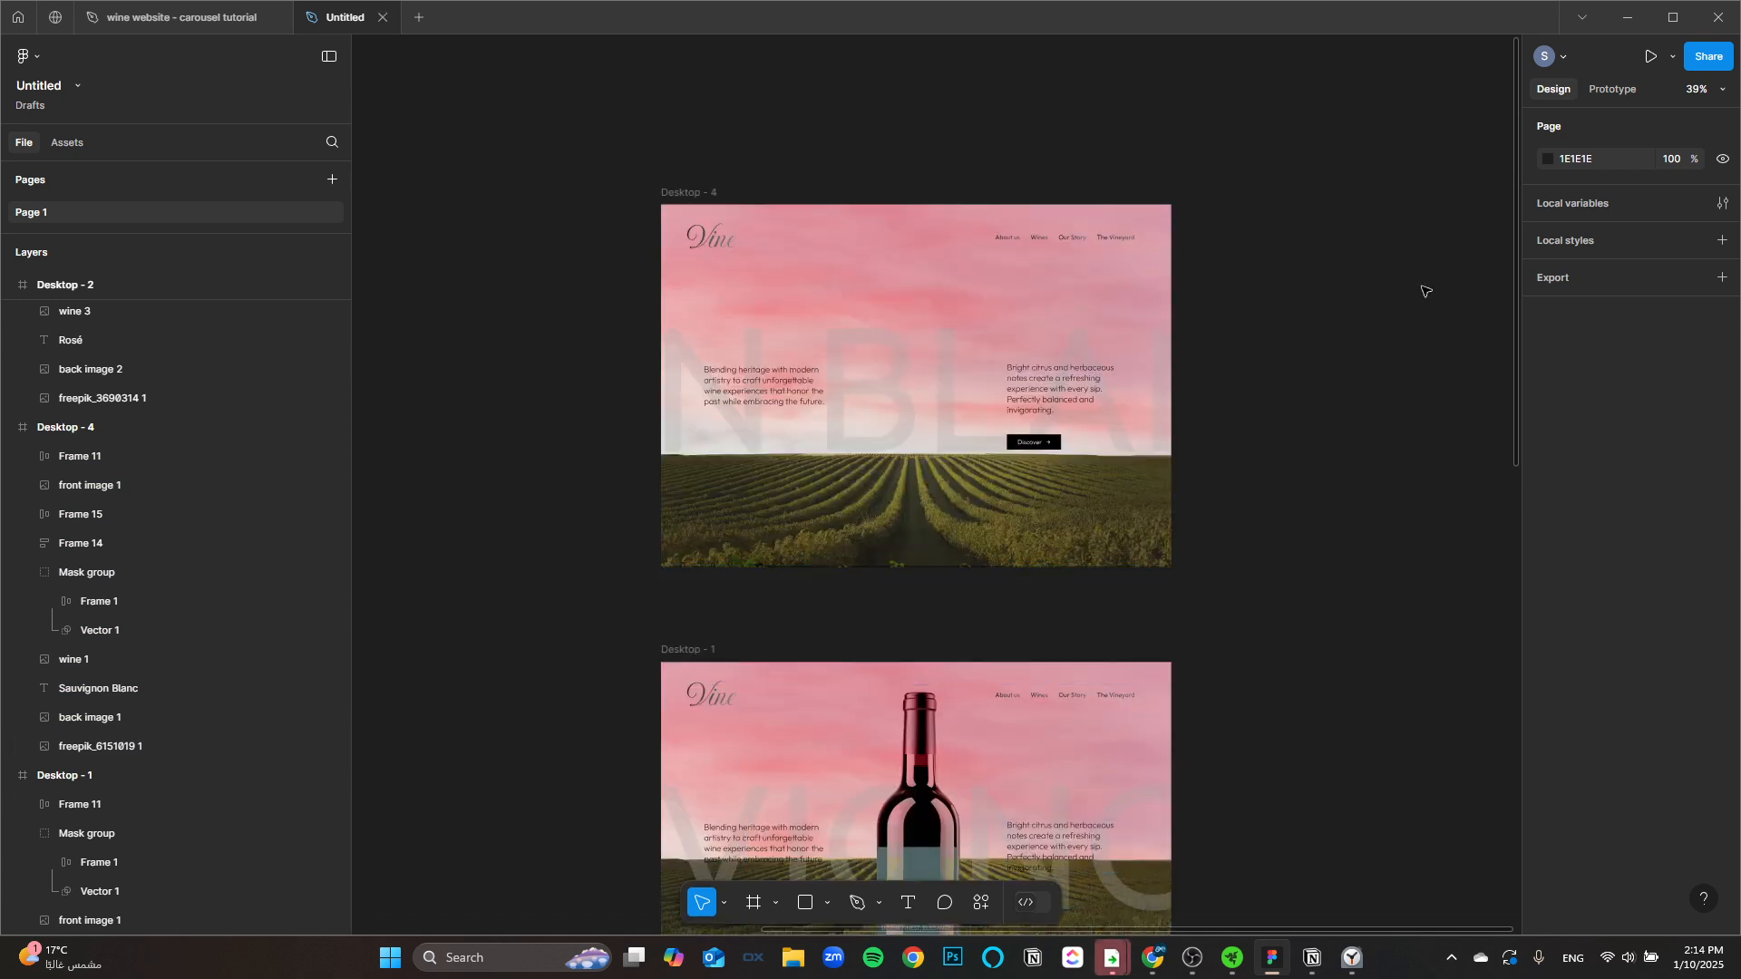
Step: Remove the click interaction that leads from Desktop - 4 to Desktop - 2
{"action": "left_click", "coordinate": [1619, 90]}
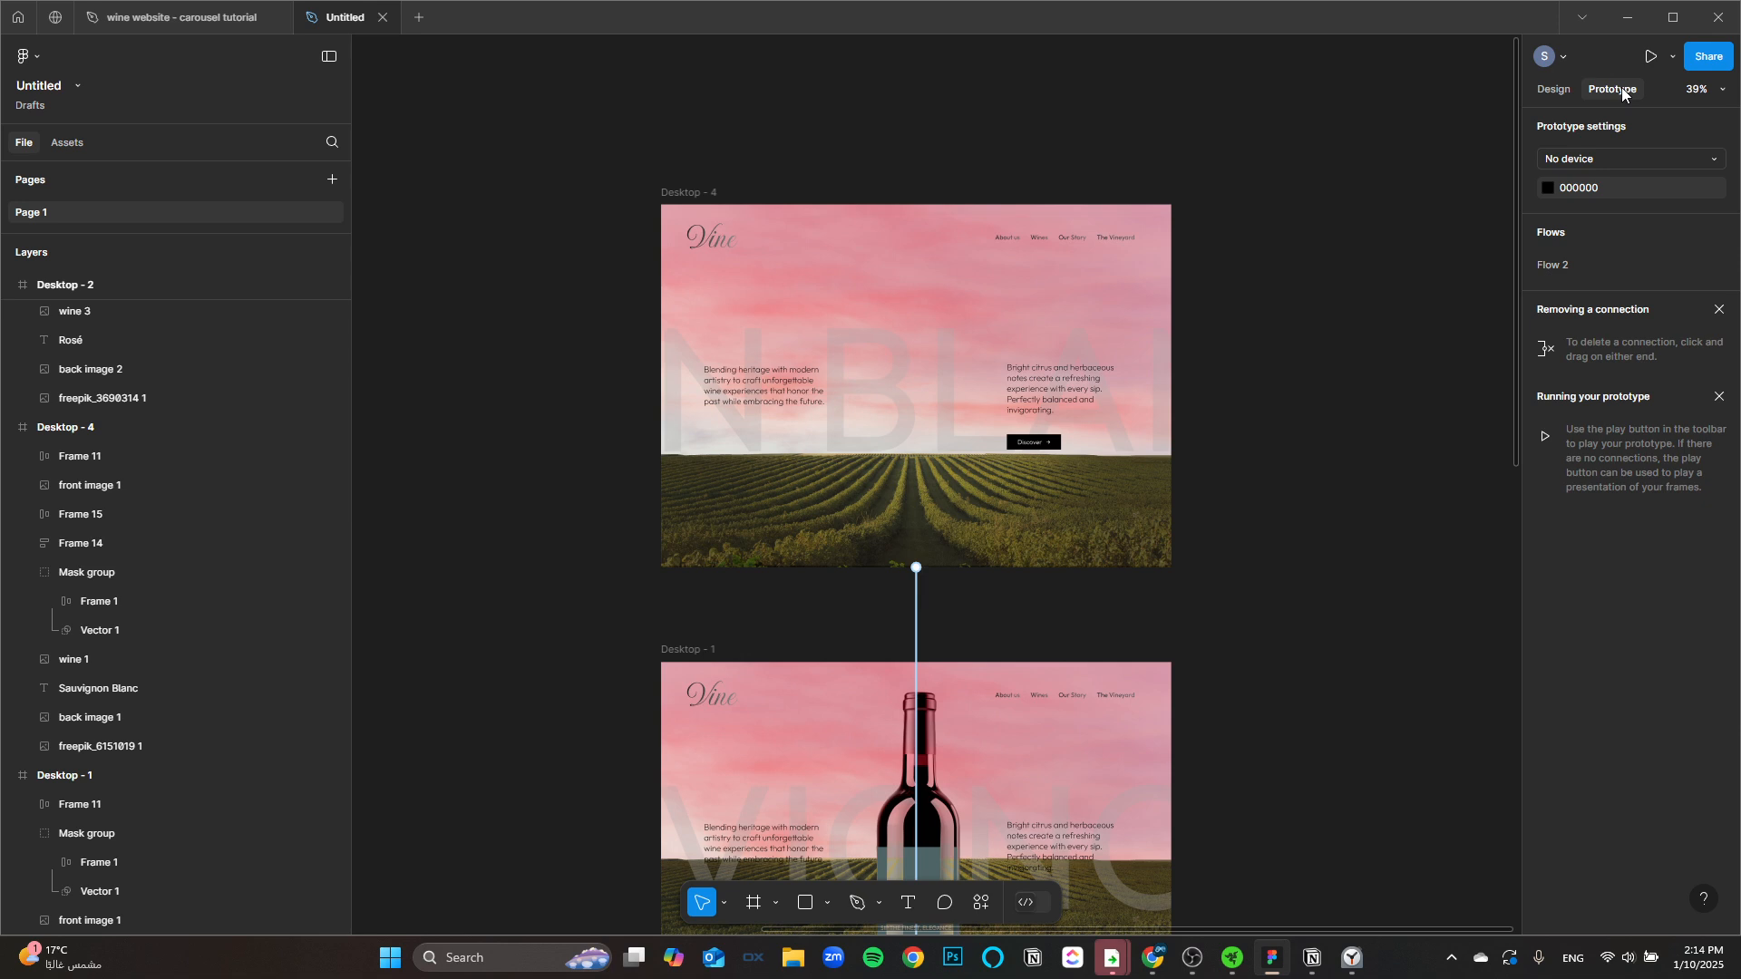
{"action": "left_click", "coordinate": [916, 626]}
{"action": "scroll", "coordinate": [956, 743], "scroll_direction": "up", "scroll_amount": 2}
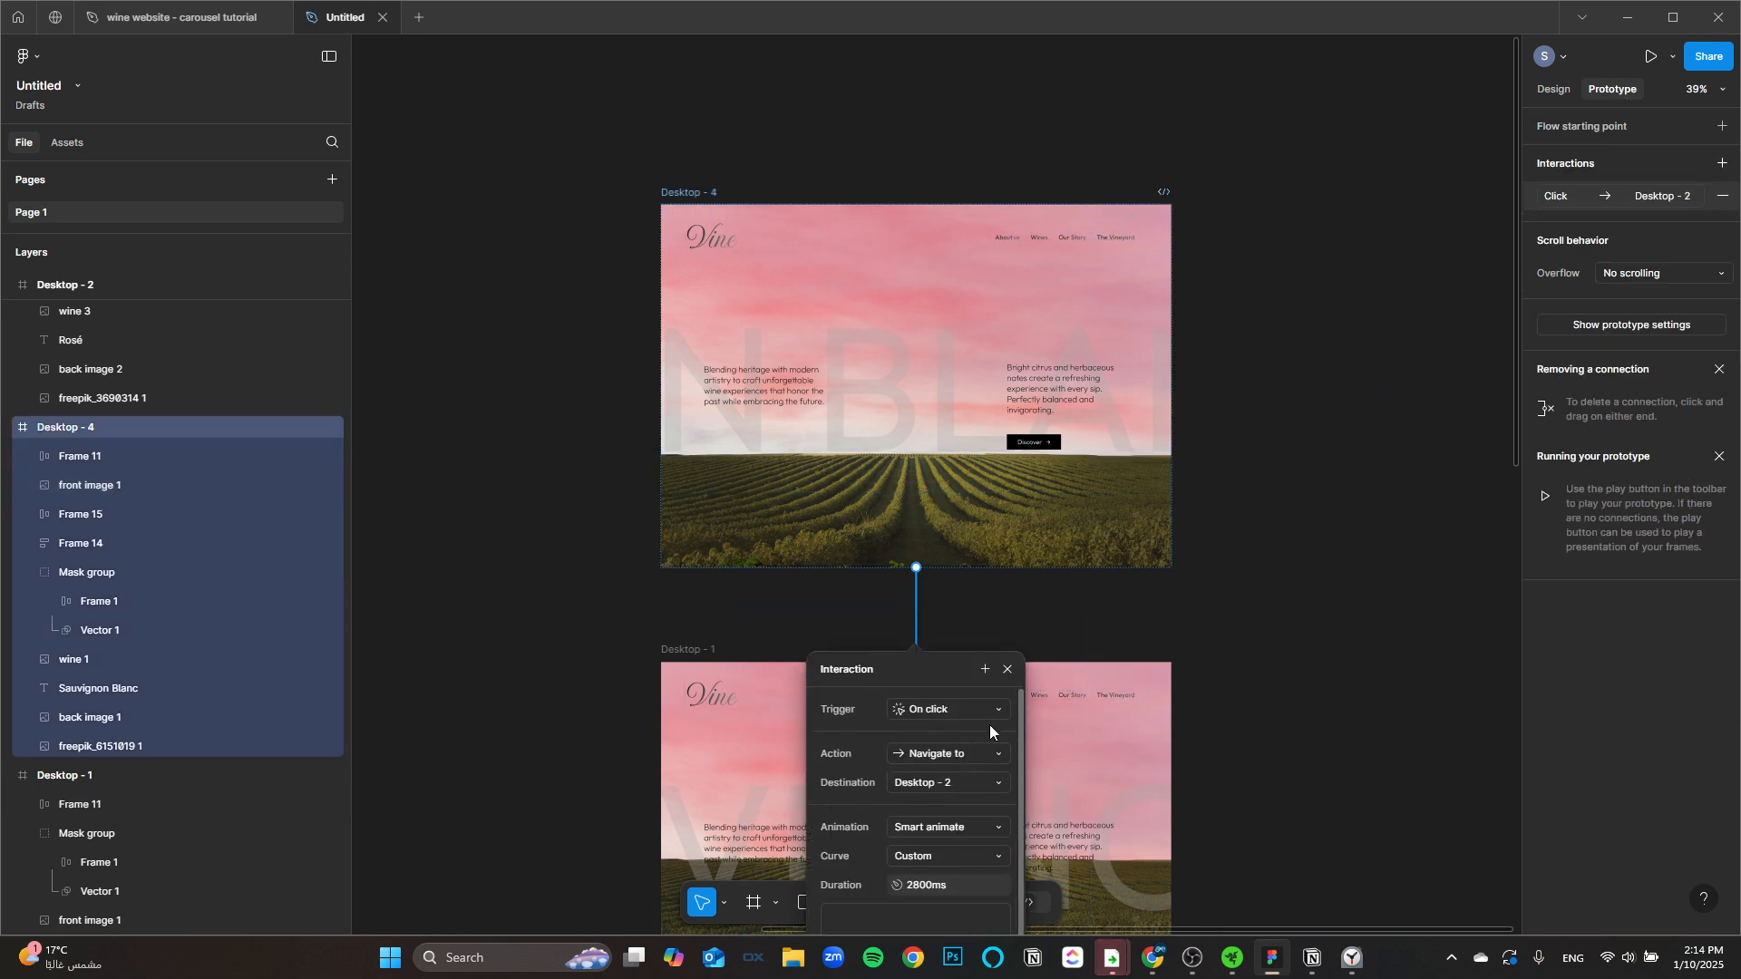
{"action": "left_click", "coordinate": [1007, 670]}
{"action": "left_click", "coordinate": [1722, 196]}
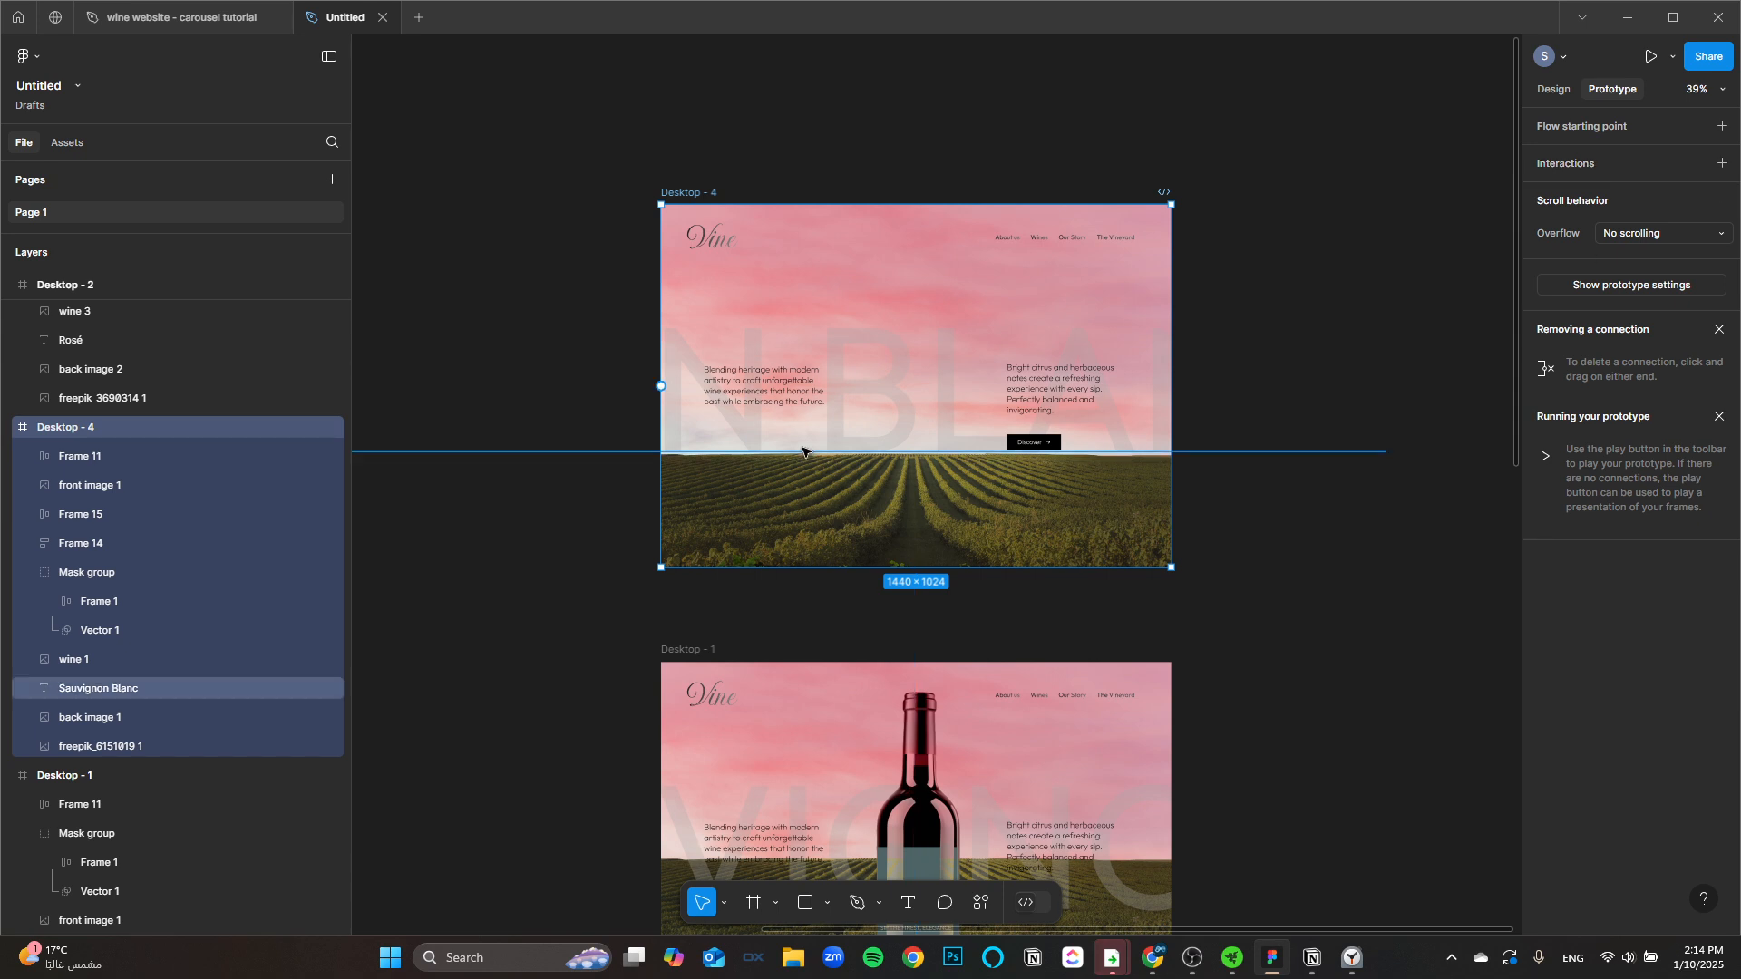
Step: Connect Desktop - 4 to Desktop - 1 with an on-click Navigate to interaction using Smart animate and a 2800 ms duration
{"action": "left_click_drag", "start_coordinate": [915, 568], "coordinate": [1121, 397]}
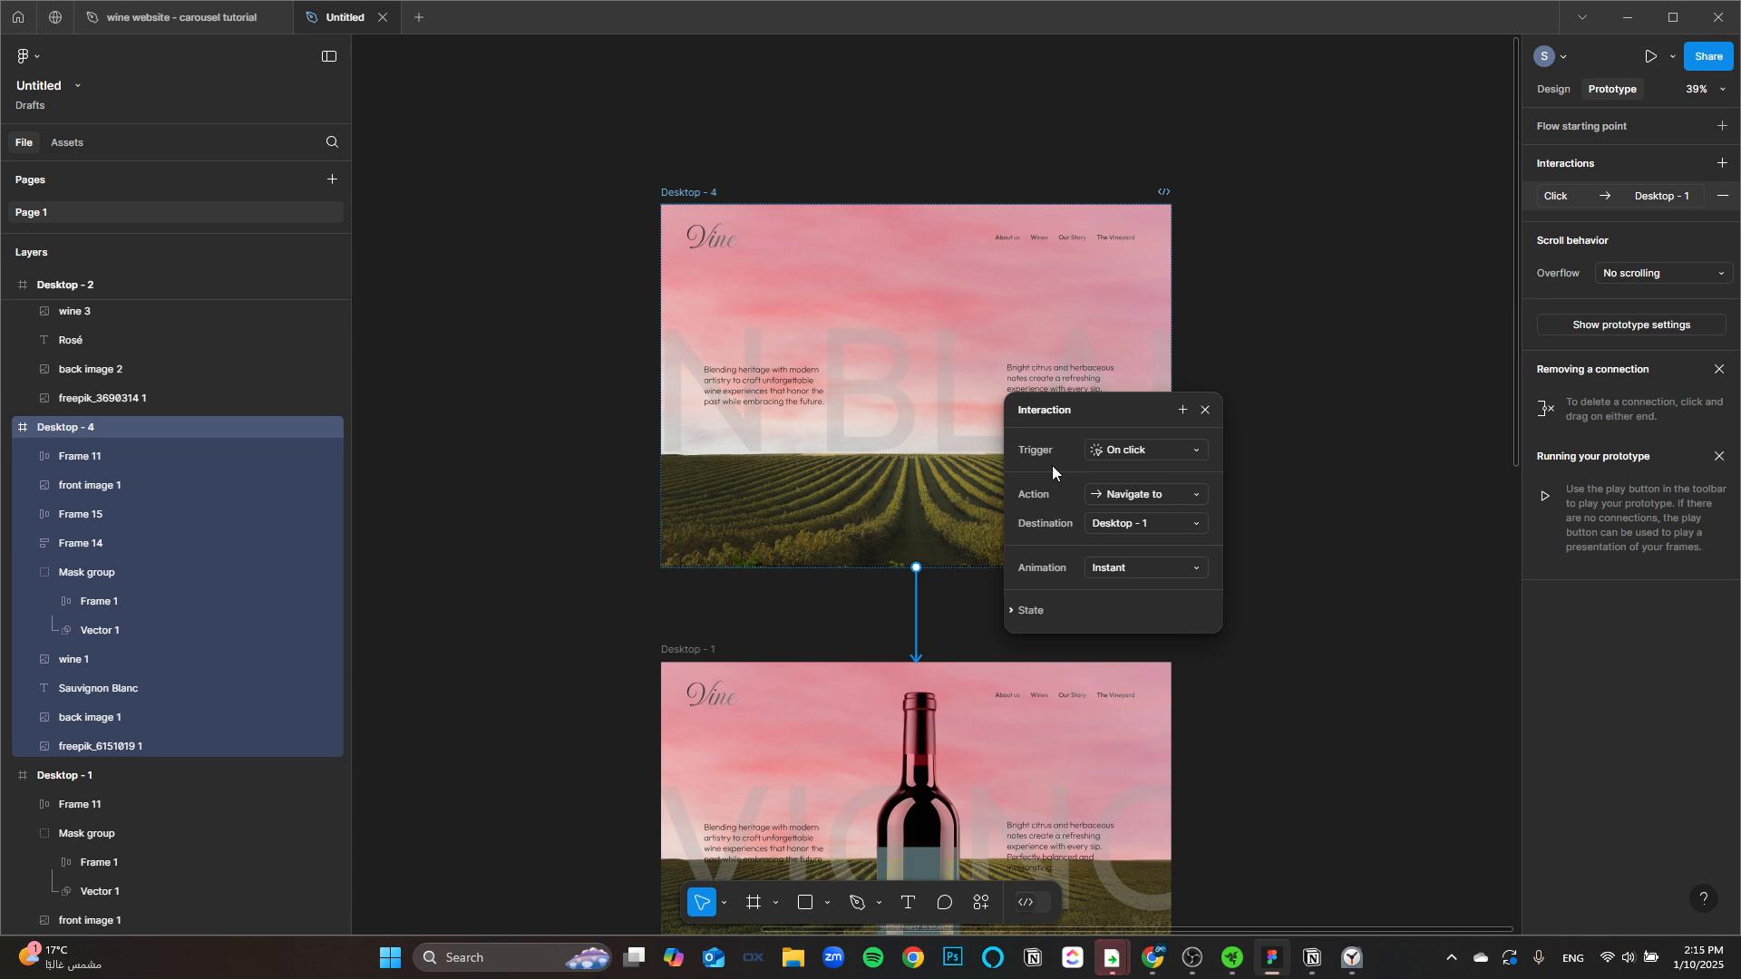
{"action": "left_click", "coordinate": [1141, 569]}
{"action": "left_click", "coordinate": [1144, 602]}
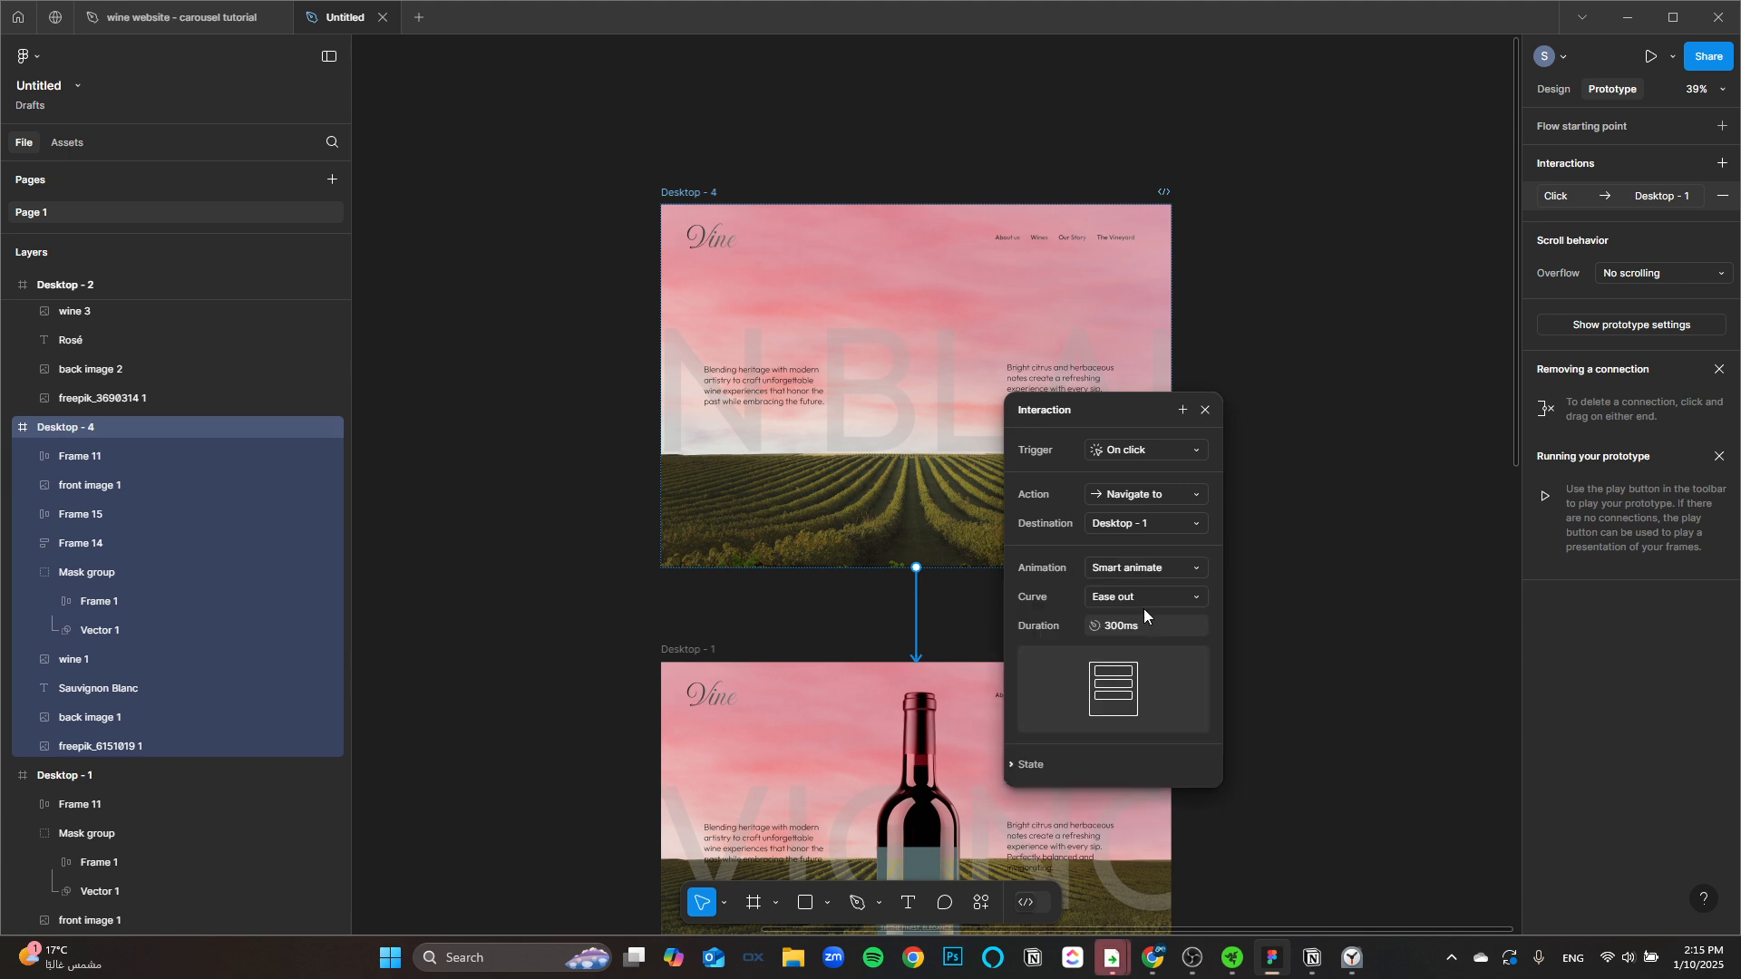
{"action": "left_click", "coordinate": [1139, 625]}
{"action": "type", "text": "2800"}
Step: Give the Desktop - 4 to Desktop - 1 animation a custom curve with Bezier values 0.5, 0, 0, 1
{"action": "left_click", "coordinate": [1191, 603]}
{"action": "left_click", "coordinate": [1158, 707]}
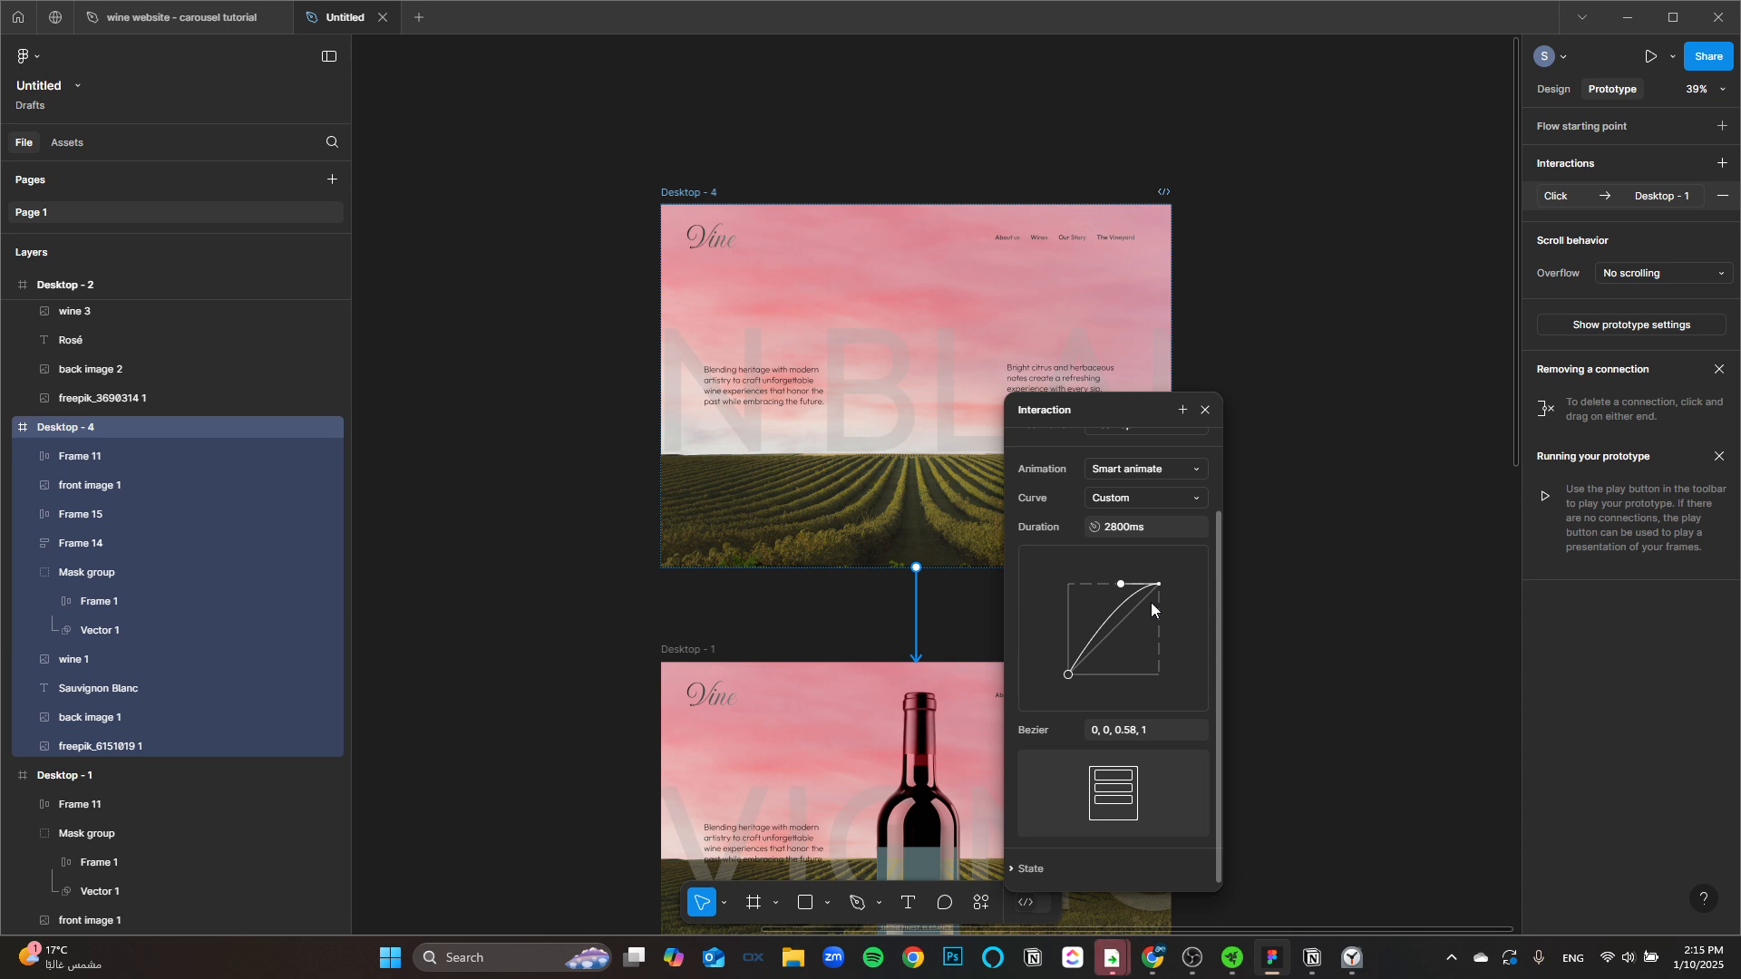
{"action": "left_click", "coordinate": [1098, 734]}
{"action": "left_click", "coordinate": [1098, 729]}
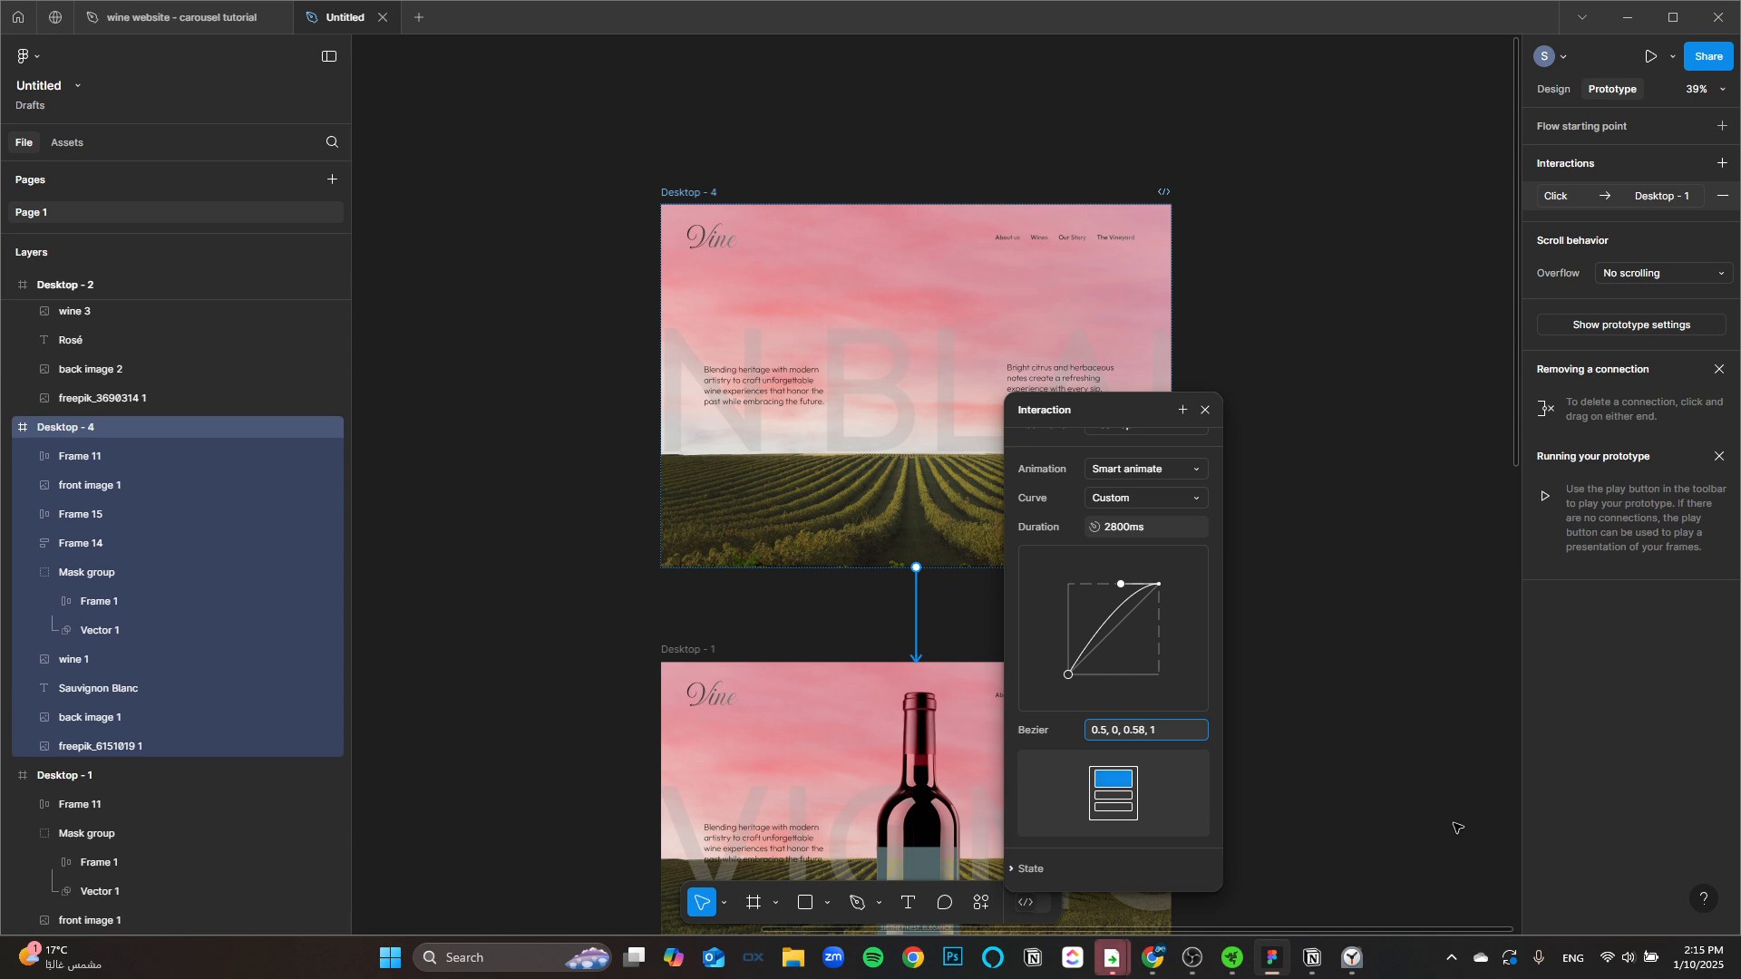
{"action": "key", "text": "Return"}
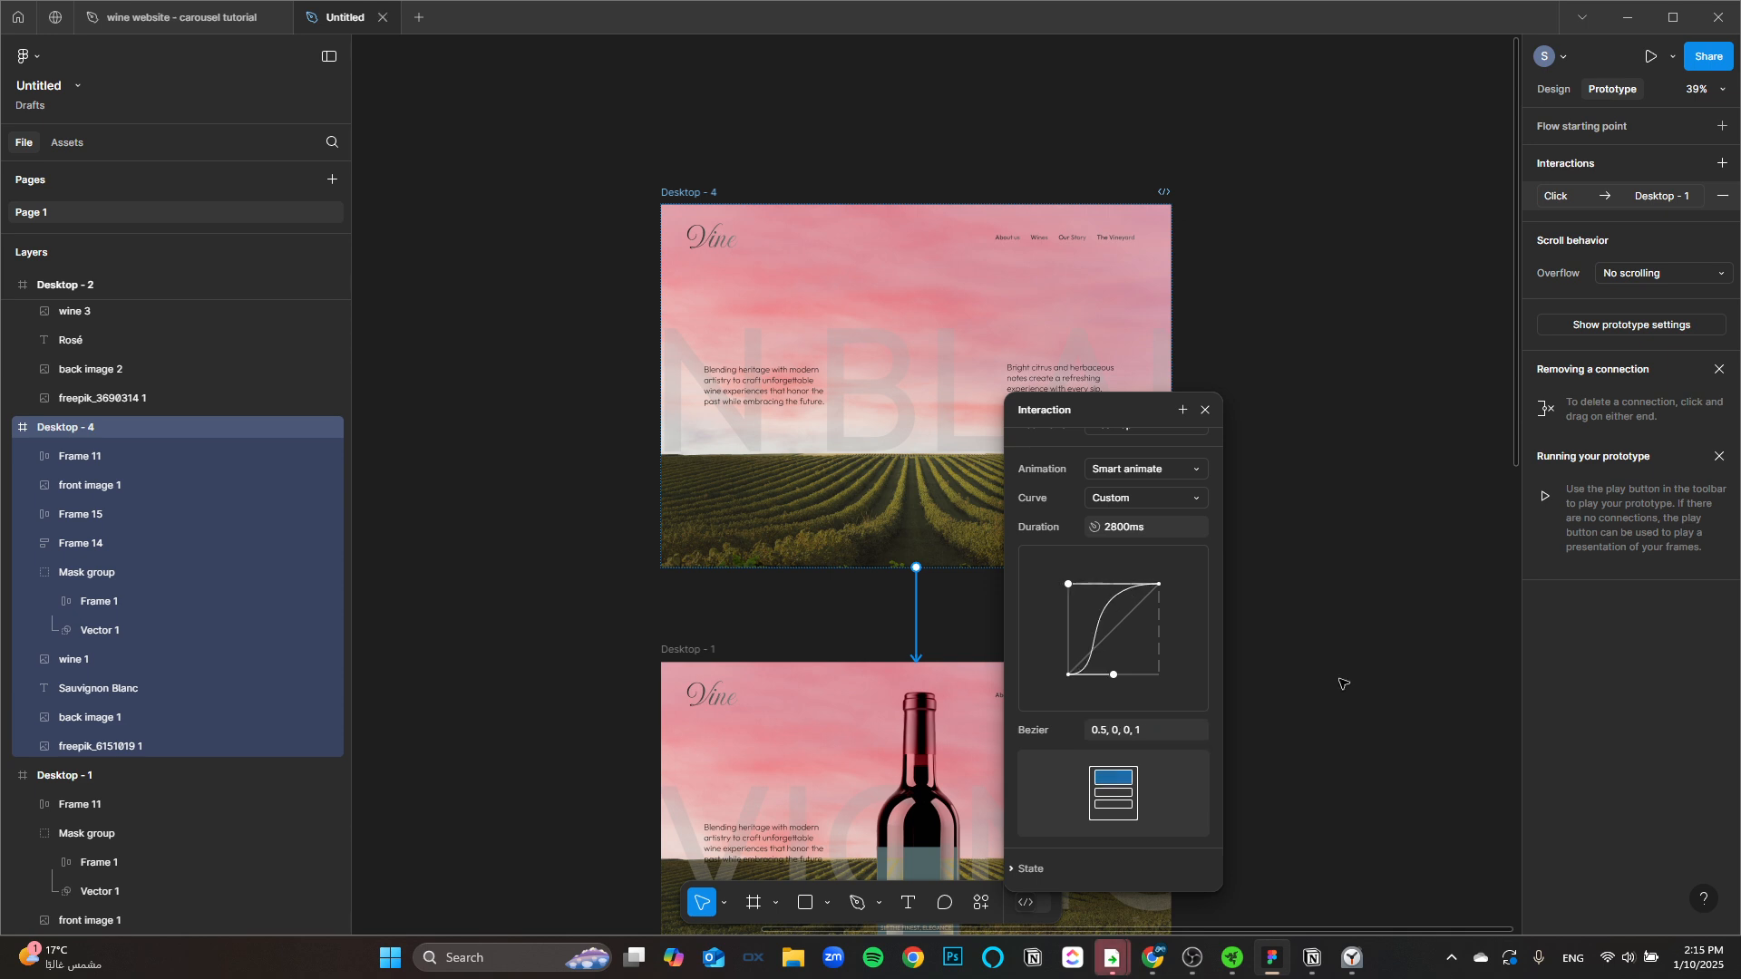
{"action": "left_click", "coordinate": [1205, 410]}
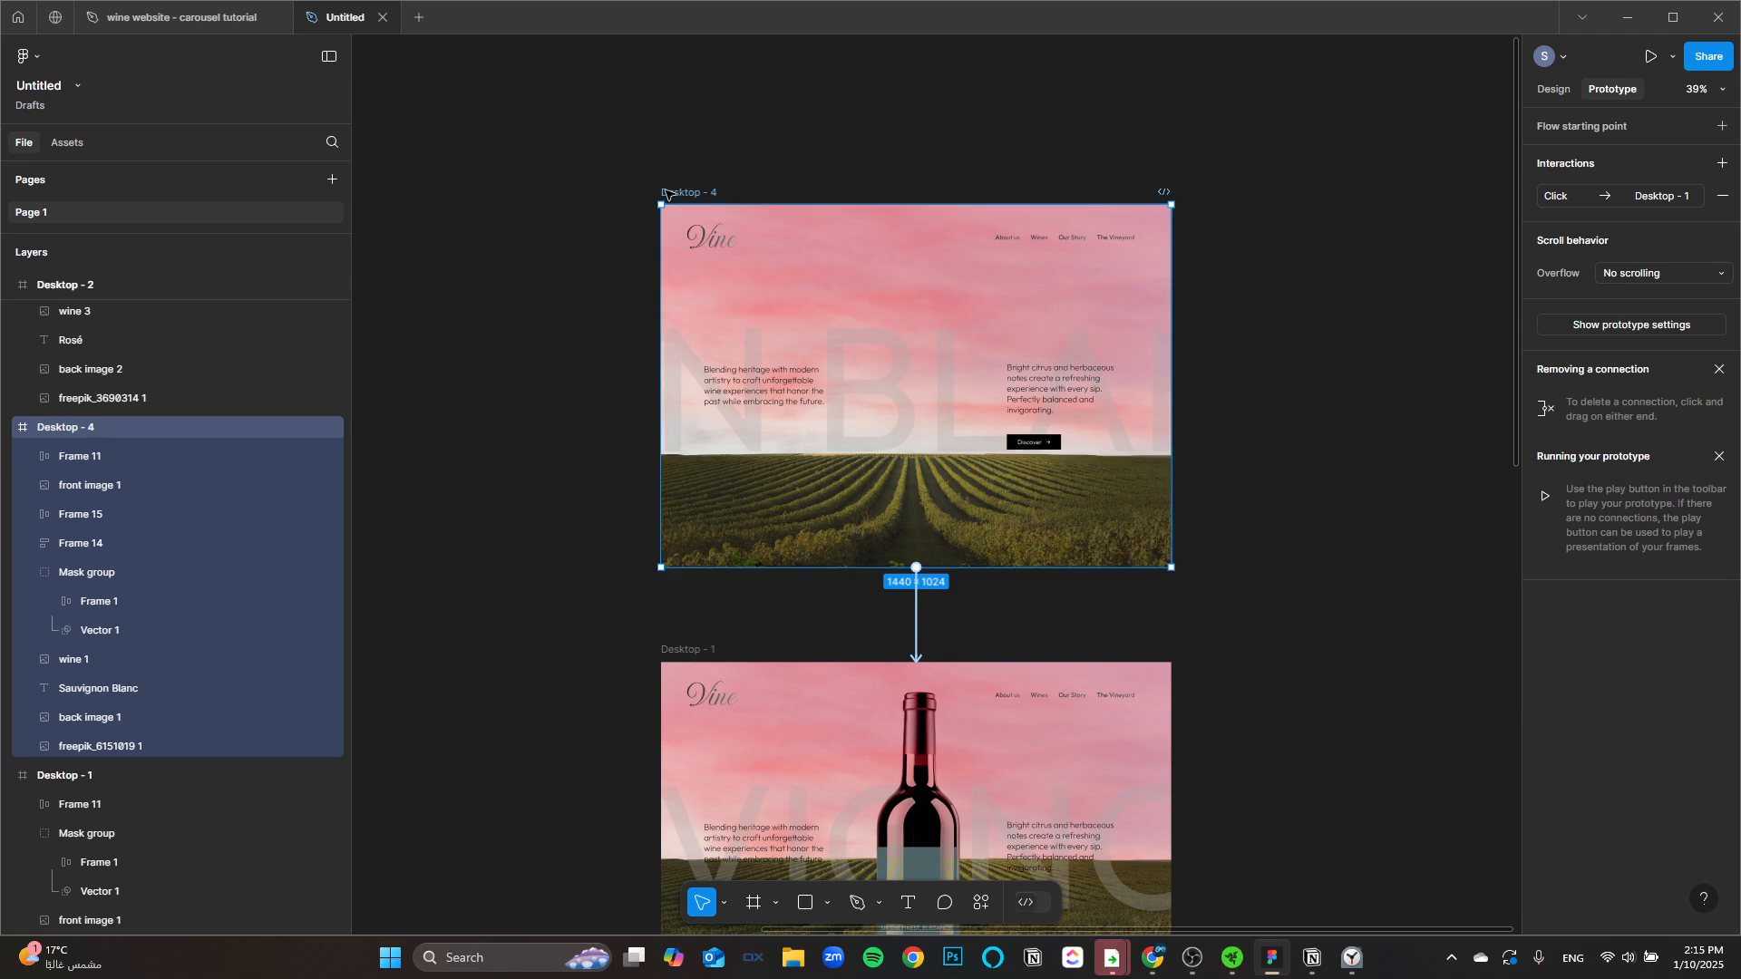
Step: Open the prototype preview for Desktop - 4 and enlarge its window over the canvas
{"action": "left_click", "coordinate": [1671, 60]}
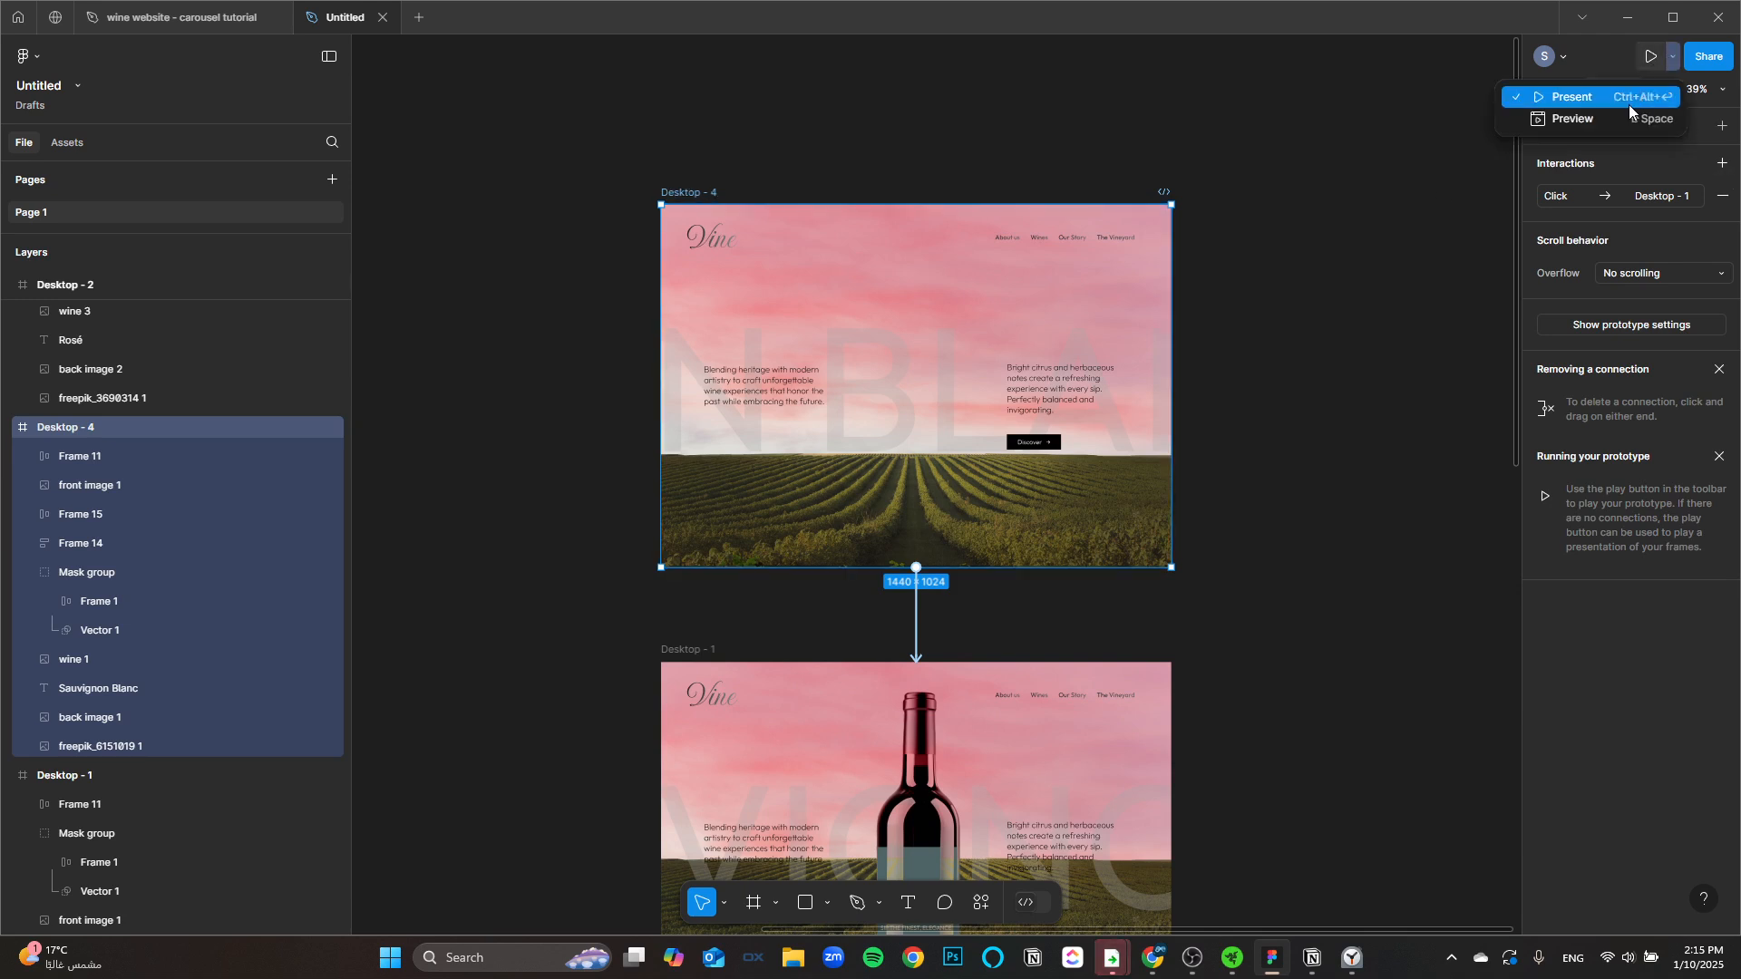
{"action": "left_click", "coordinate": [1583, 127]}
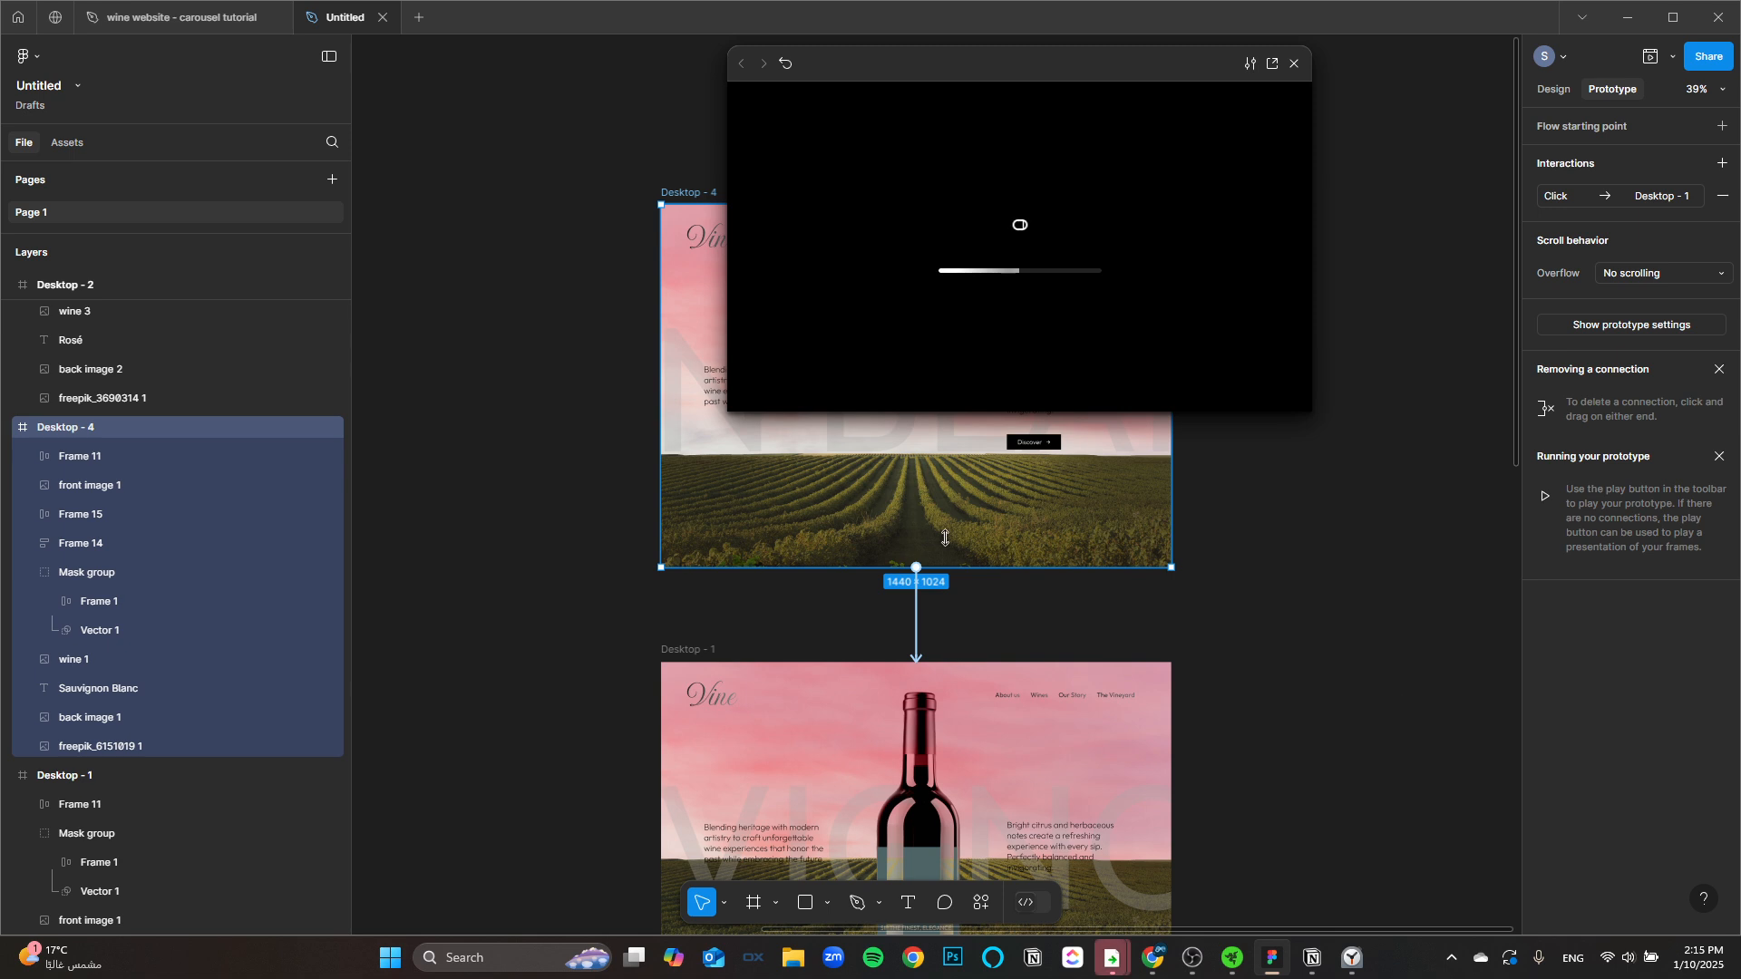
{"action": "left_click_drag", "start_coordinate": [987, 65], "coordinate": [873, 136]}
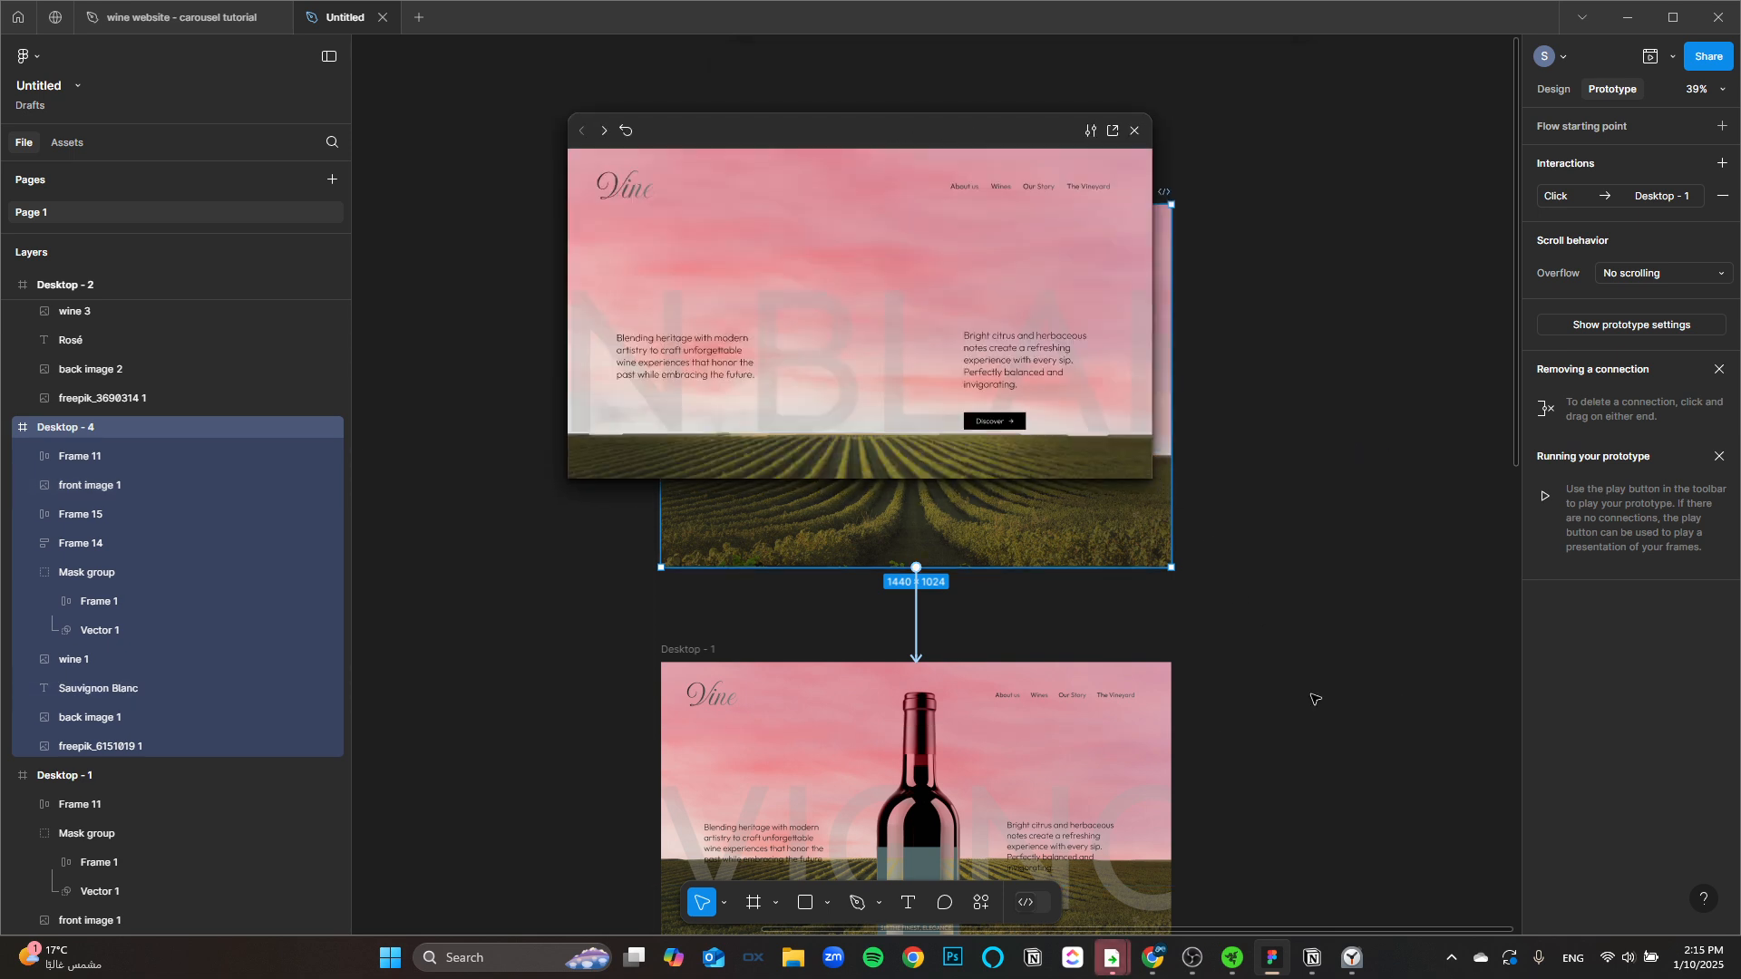
{"action": "left_click_drag", "start_coordinate": [1345, 735], "coordinate": [1348, 732]}
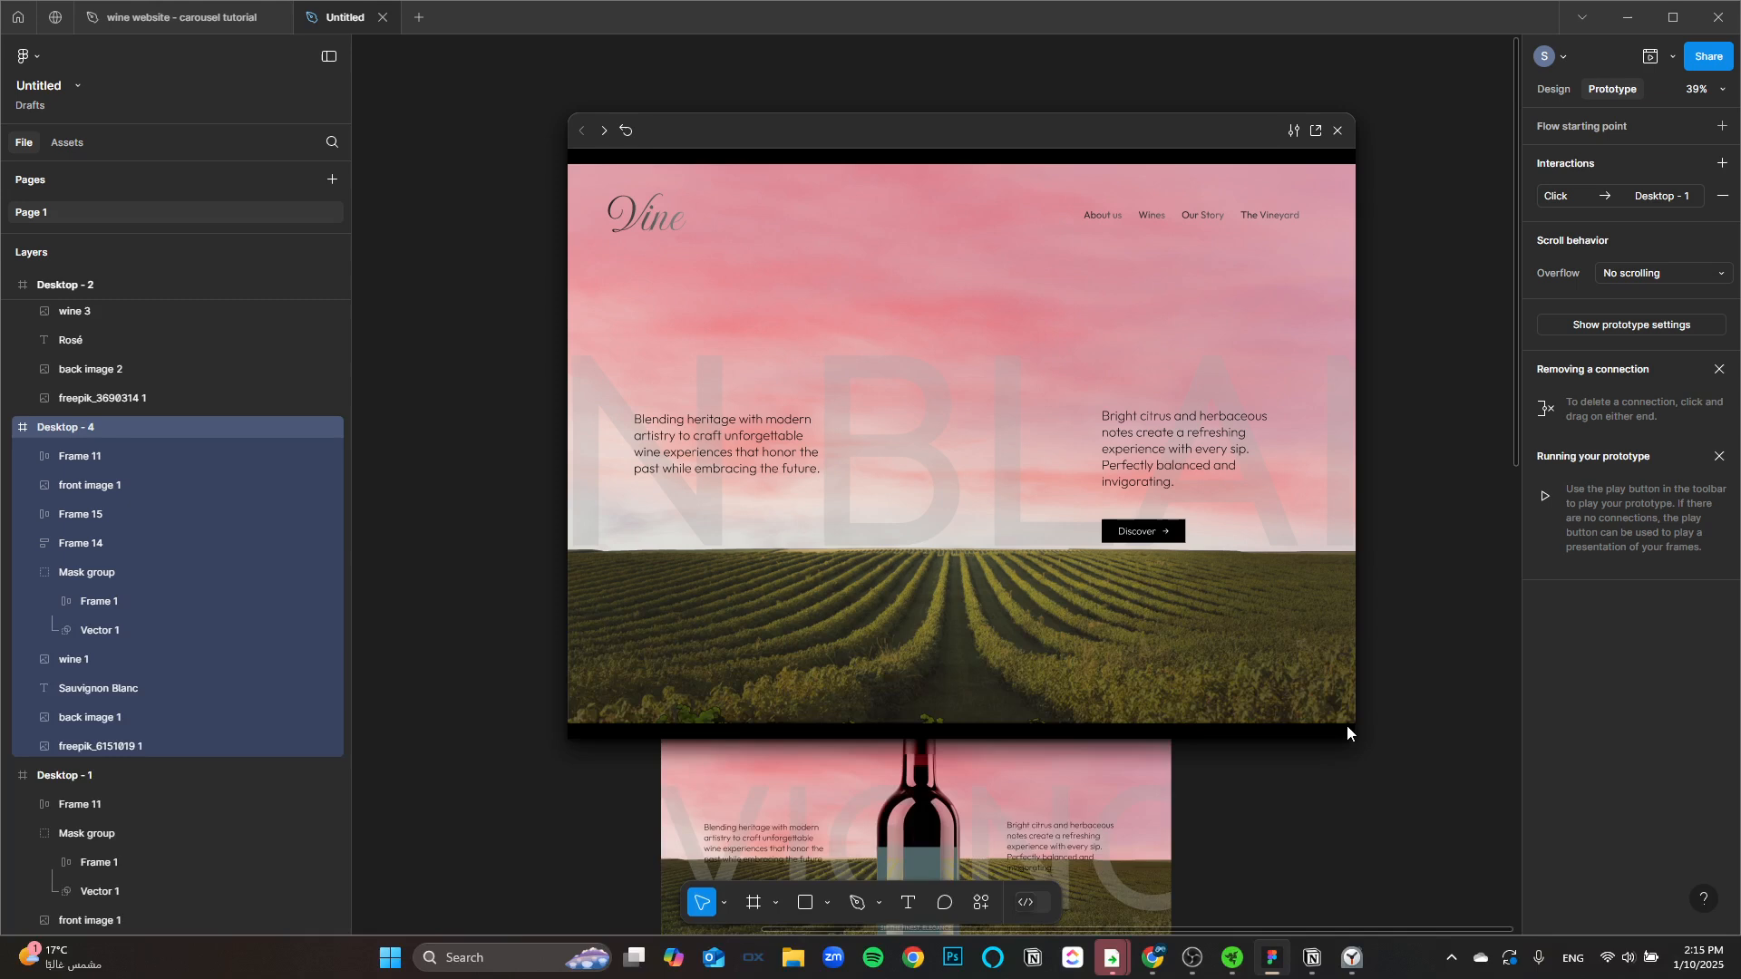
Step: Play the transition between Desktop - 4 and Desktop - 1 several times, checking the bottle, label and background motion, and close the preview
{"action": "left_click", "coordinate": [973, 595]}
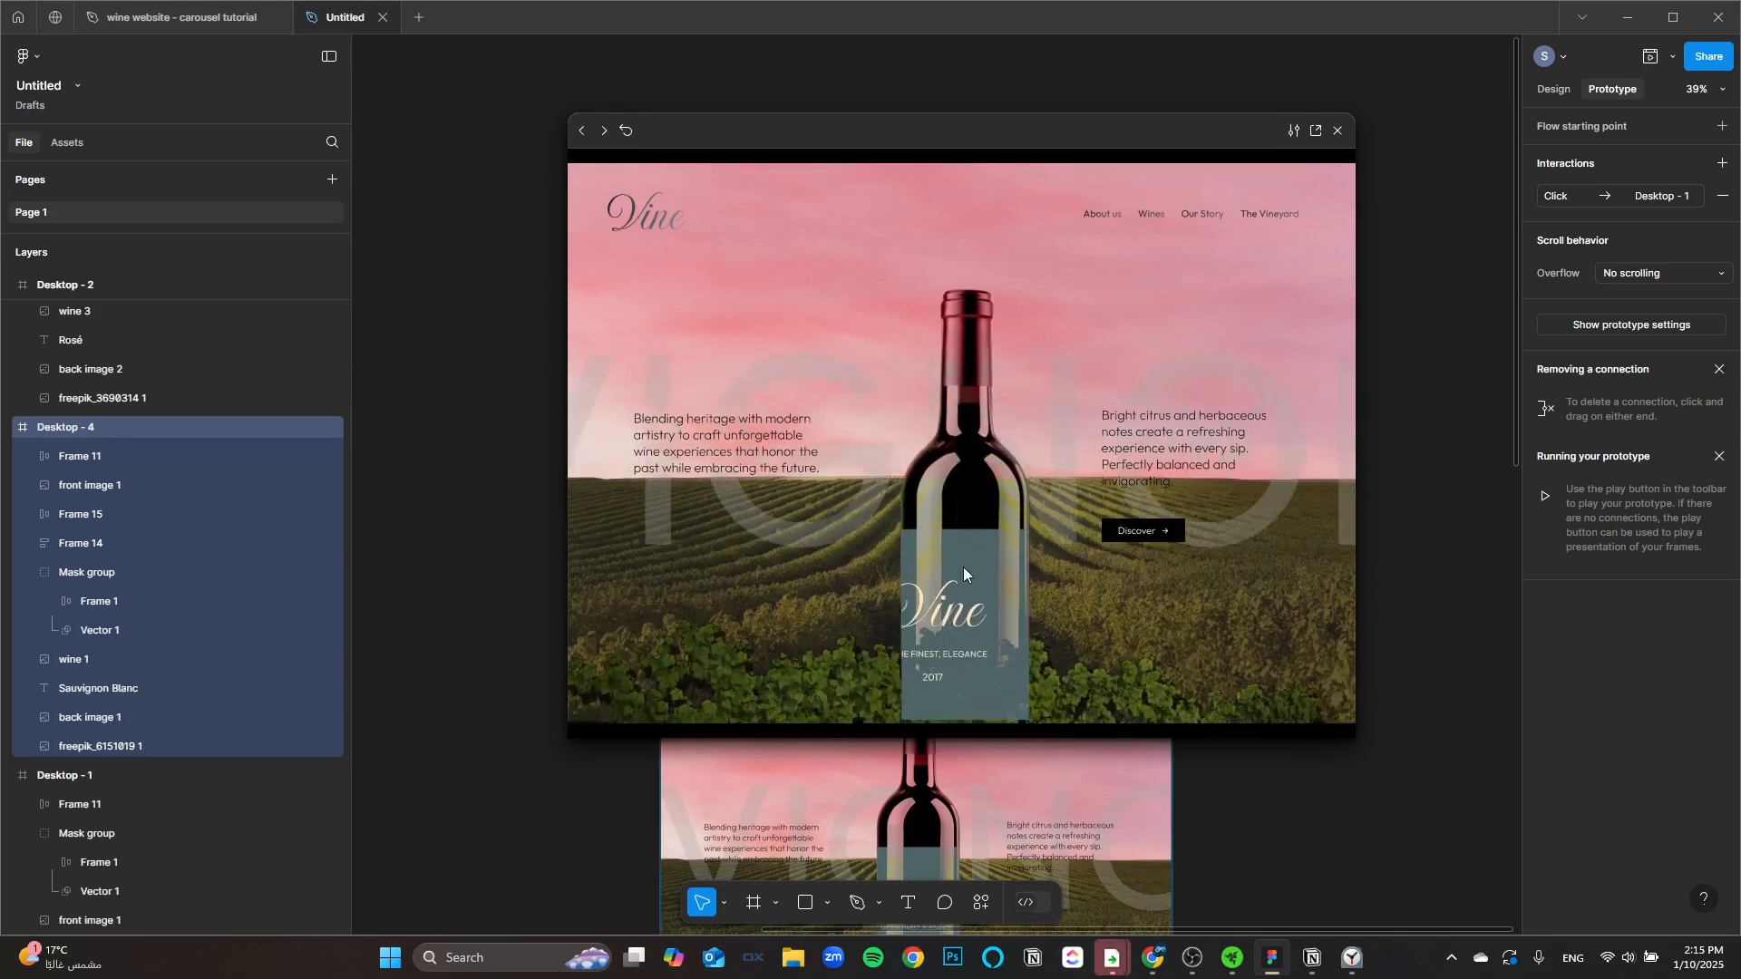
{"action": "left_click", "coordinate": [969, 508]}
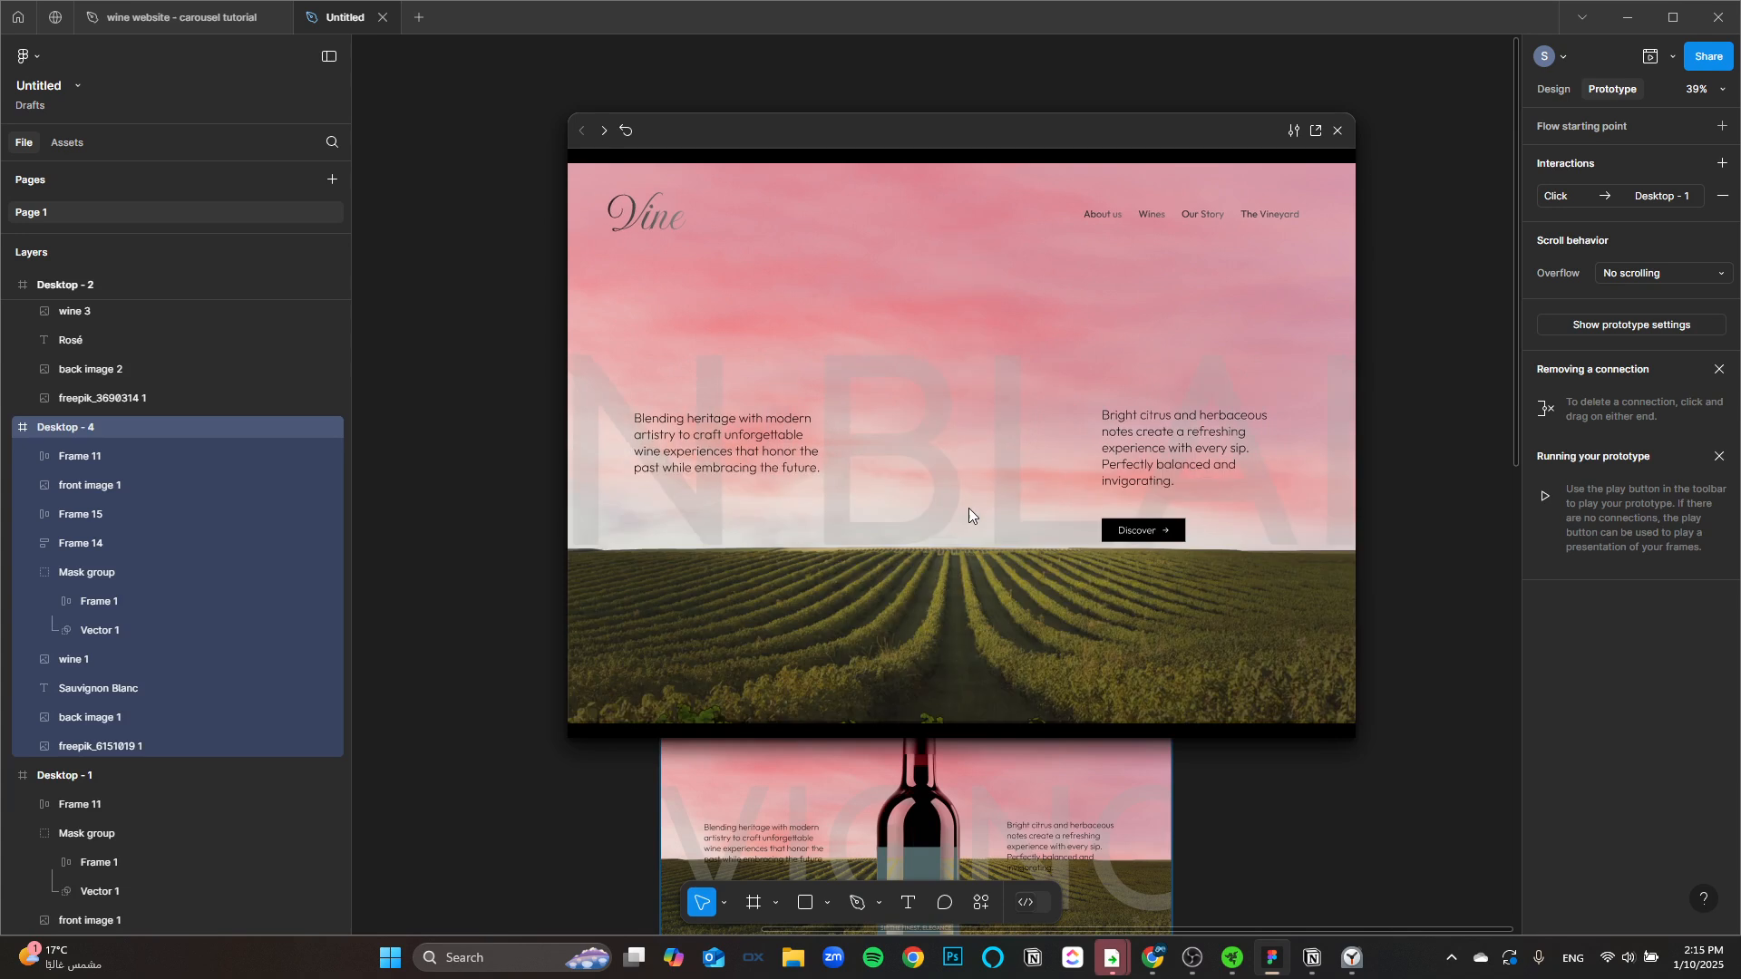
{"action": "left_click", "coordinate": [969, 508]}
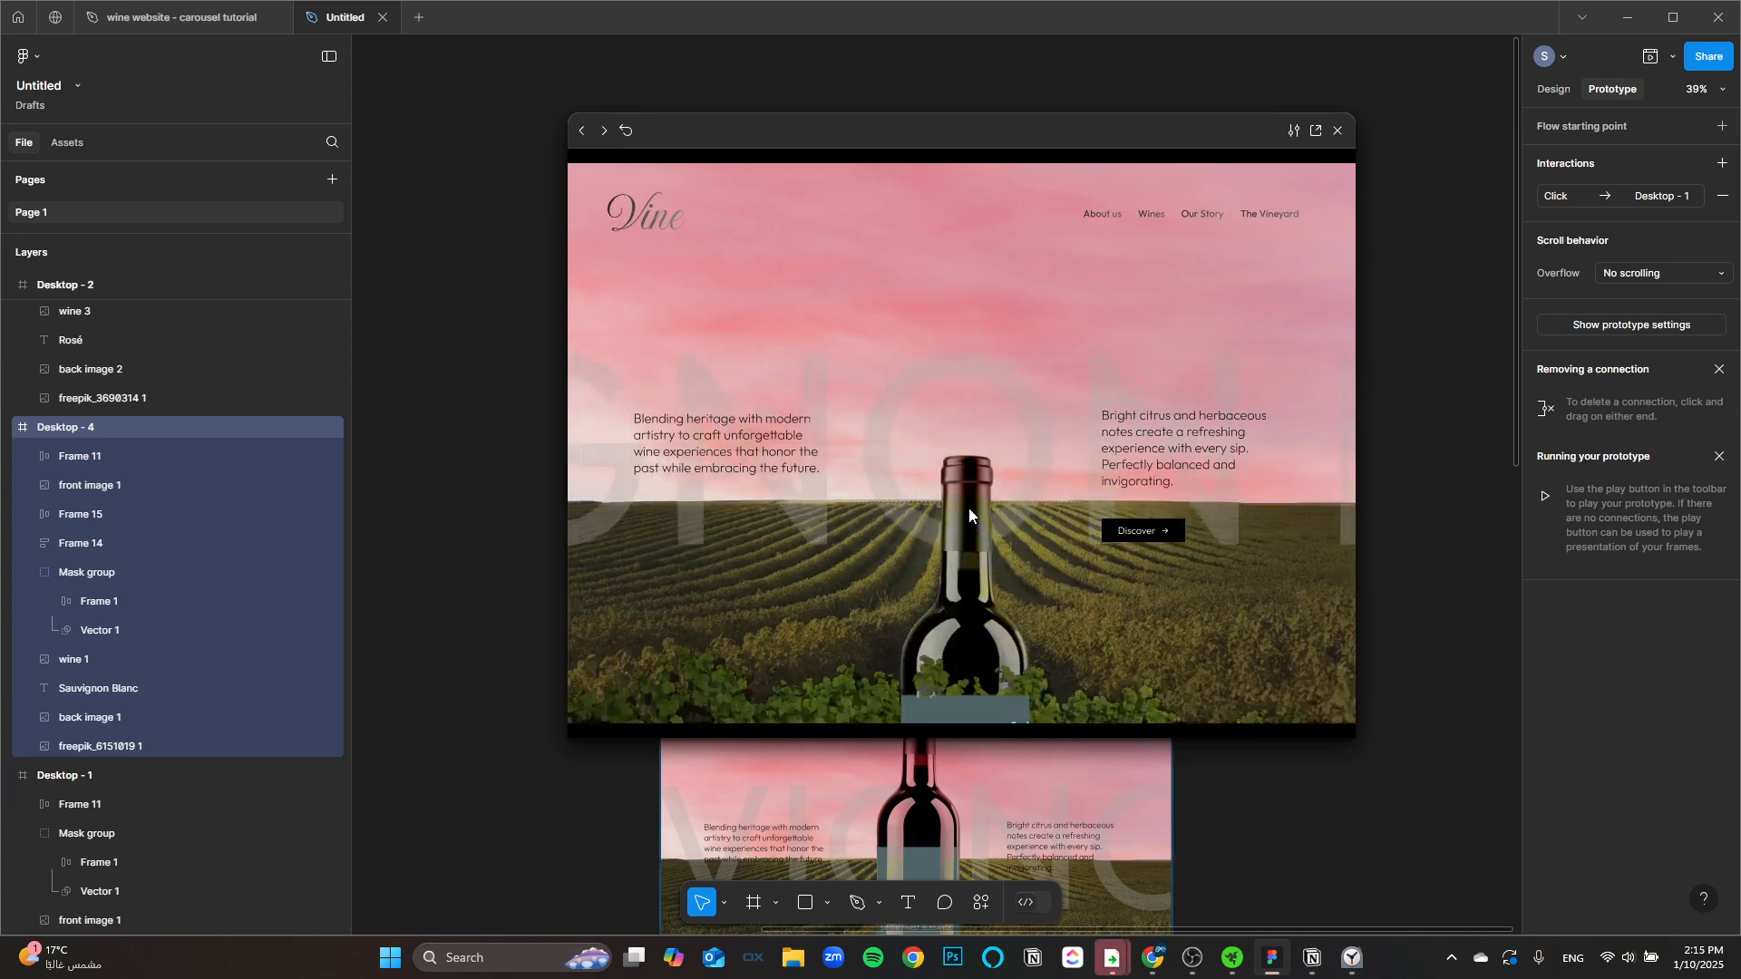
{"action": "left_click", "coordinate": [968, 508]}
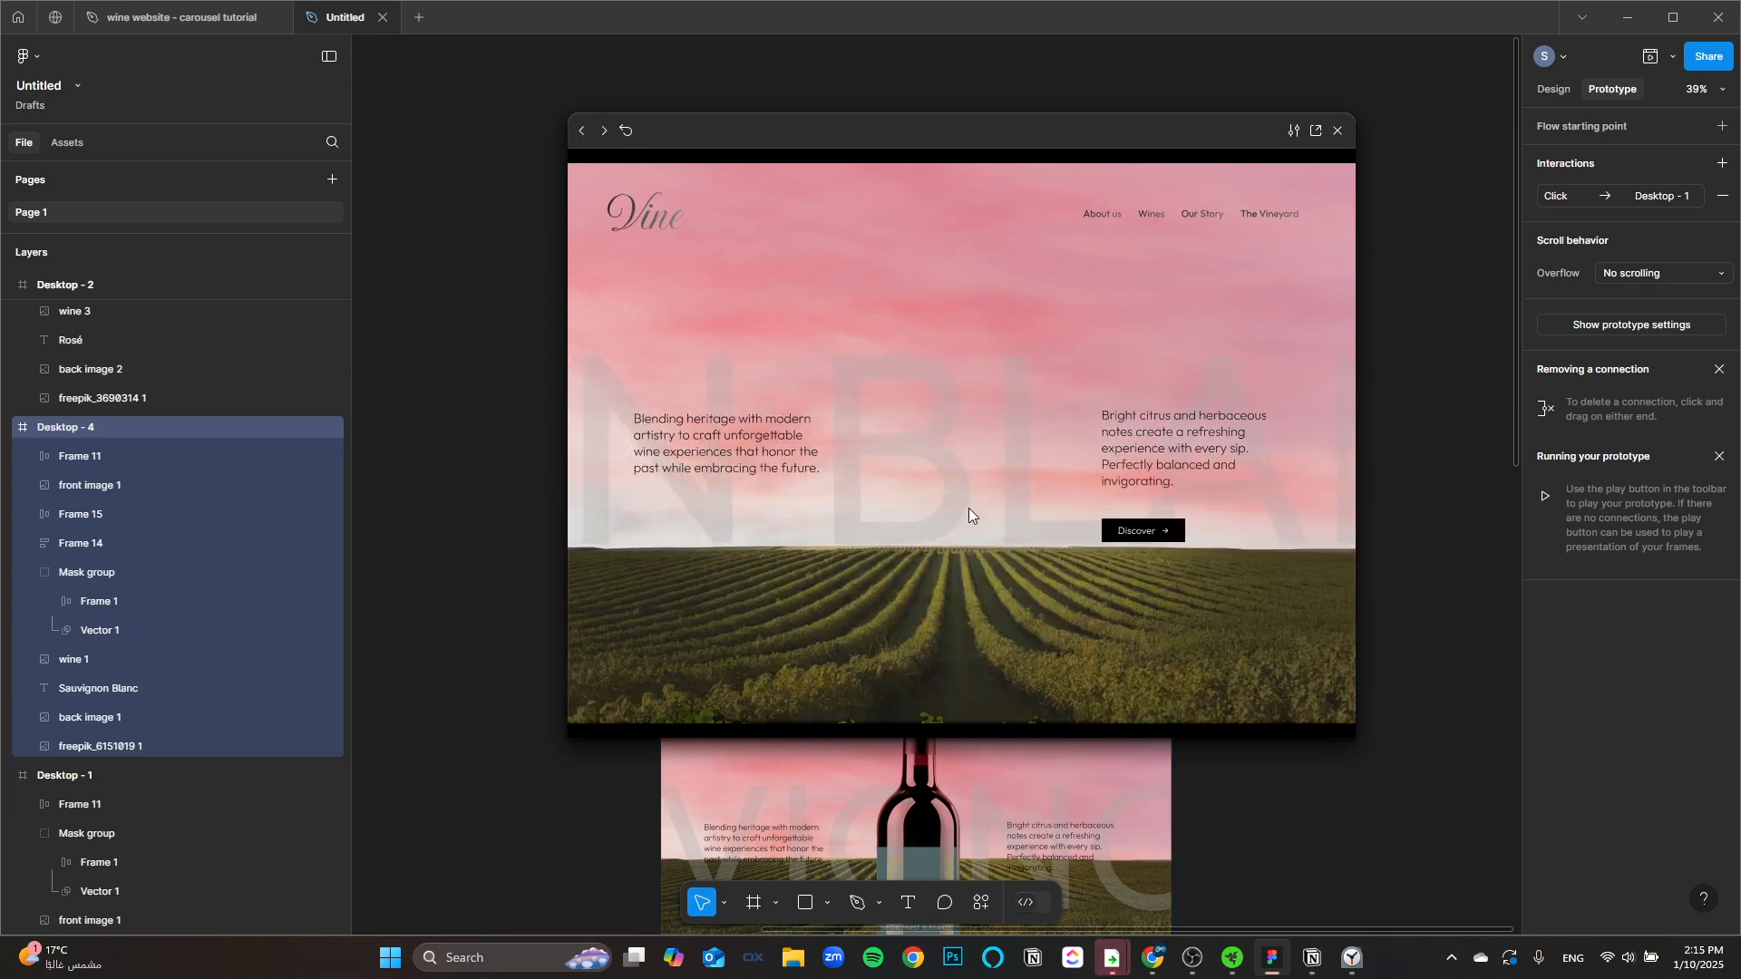
{"action": "left_click", "coordinate": [969, 508]}
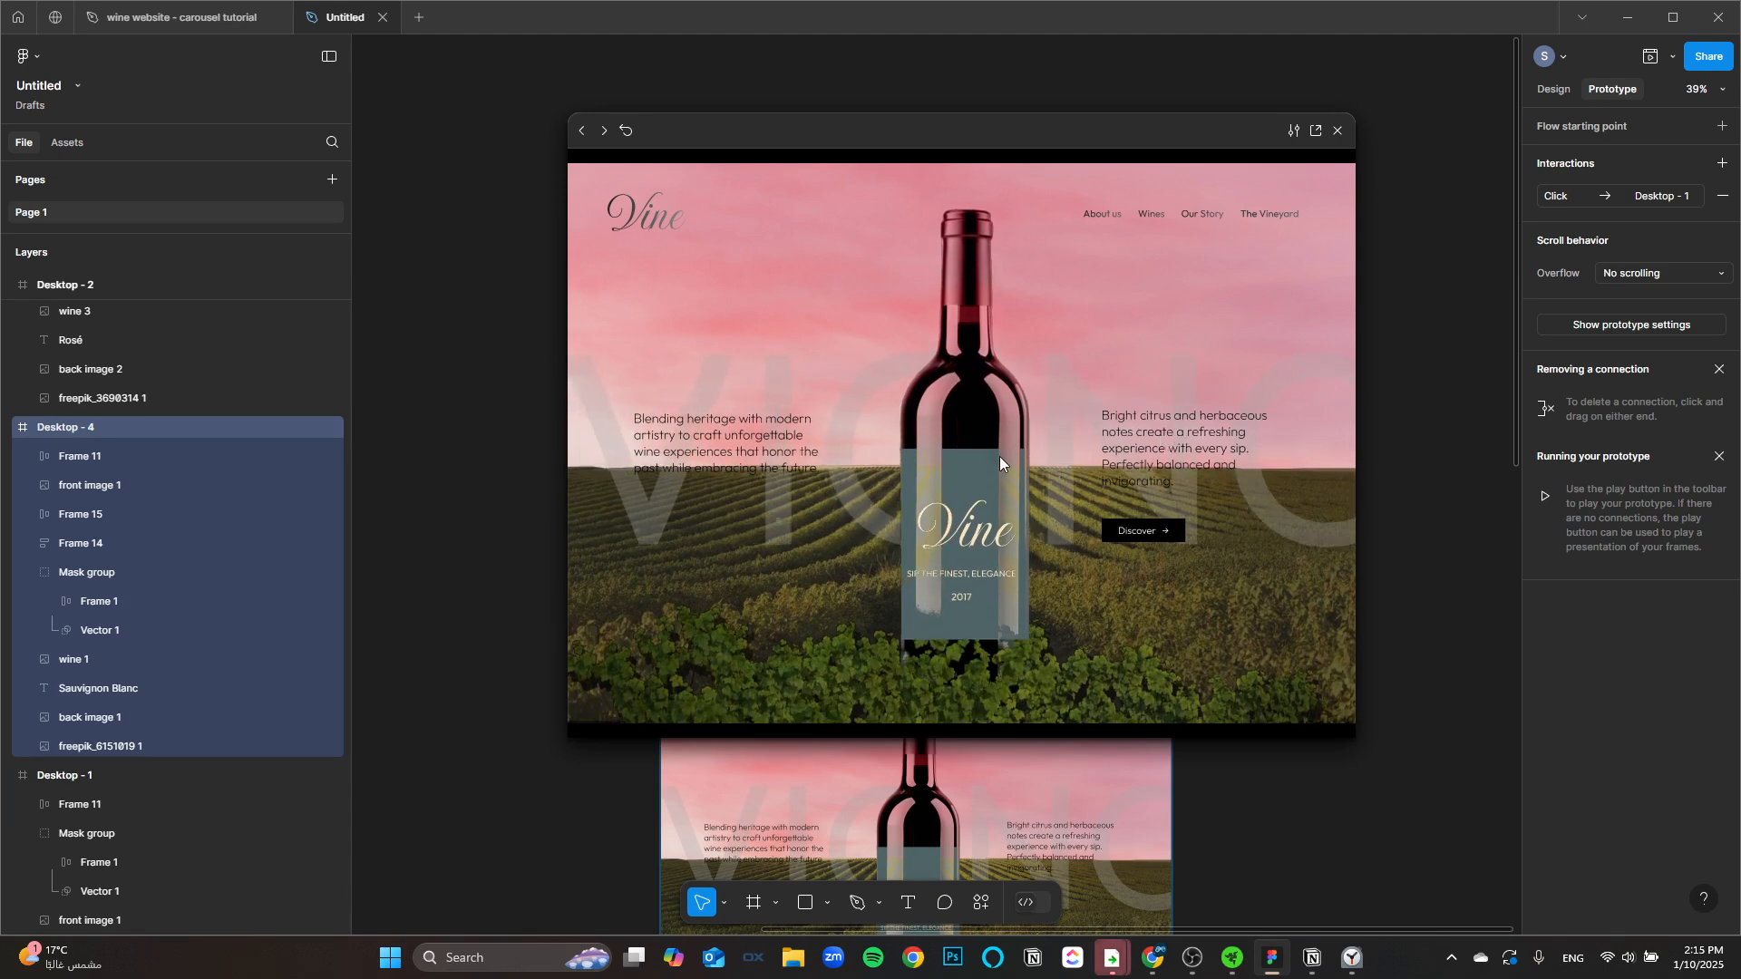
{"action": "left_click", "coordinate": [1342, 130]}
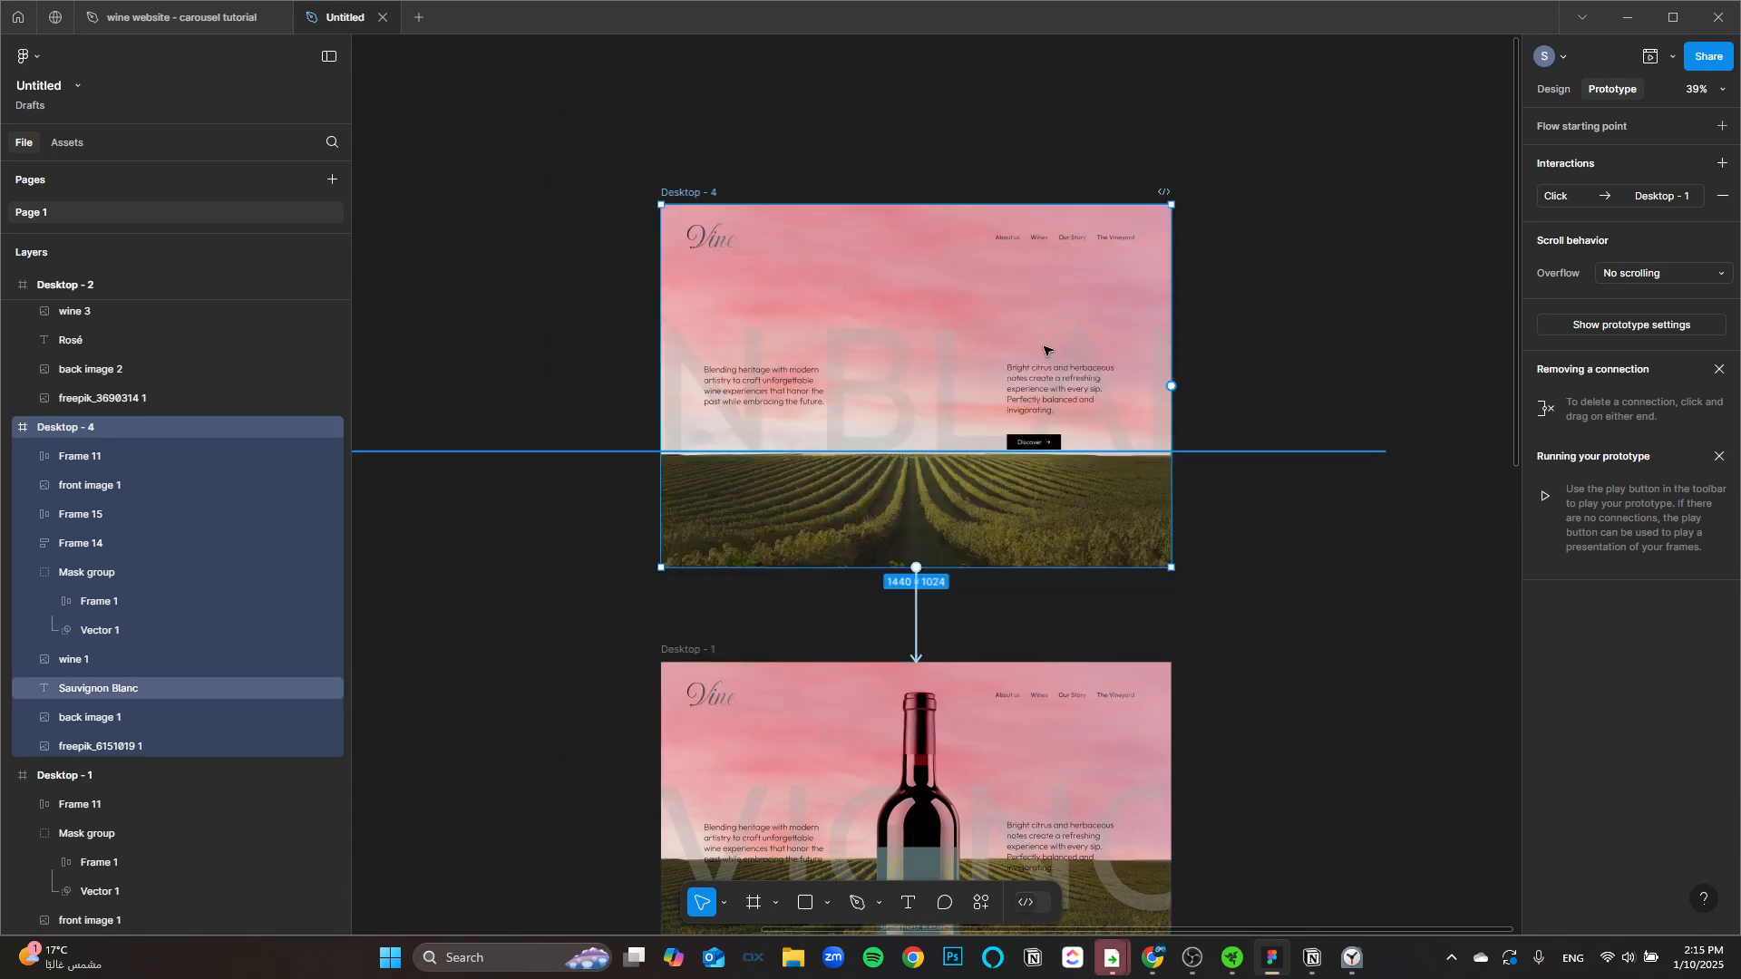
Step: Move the wine description and Discover button group in Desktop - 4 horizontally beyond the frame's right edge
{"action": "left_click", "coordinate": [1056, 390]}
{"action": "key", "text": "shift+Right"}
{"action": "key", "text": "shift+Right"}
{"action": "key", "text": "shift+Right"}
{"action": "key", "text": "shift+Right"}
{"action": "key", "text": "shift+Right"}
{"action": "key", "text": "shift+Right"}
{"action": "key", "text": "shift+Right"}
{"action": "key", "text": "shift+Right"}
{"action": "key", "text": "shift+Right"}
{"action": "key", "text": "shift+Right"}
{"action": "key", "text": "shift+Right"}
{"action": "key", "text": "shift+Right"}
{"action": "key", "text": "shift+Right"}
{"action": "key", "text": "shift+Right"}
{"action": "key", "text": "shift+Right"}
{"action": "key", "text": "shift+Right"}
{"action": "key", "text": "shift+Right"}
{"action": "key", "text": "shift+Right"}
{"action": "key", "text": "shift+Right"}
{"action": "key", "text": "shift+Right"}
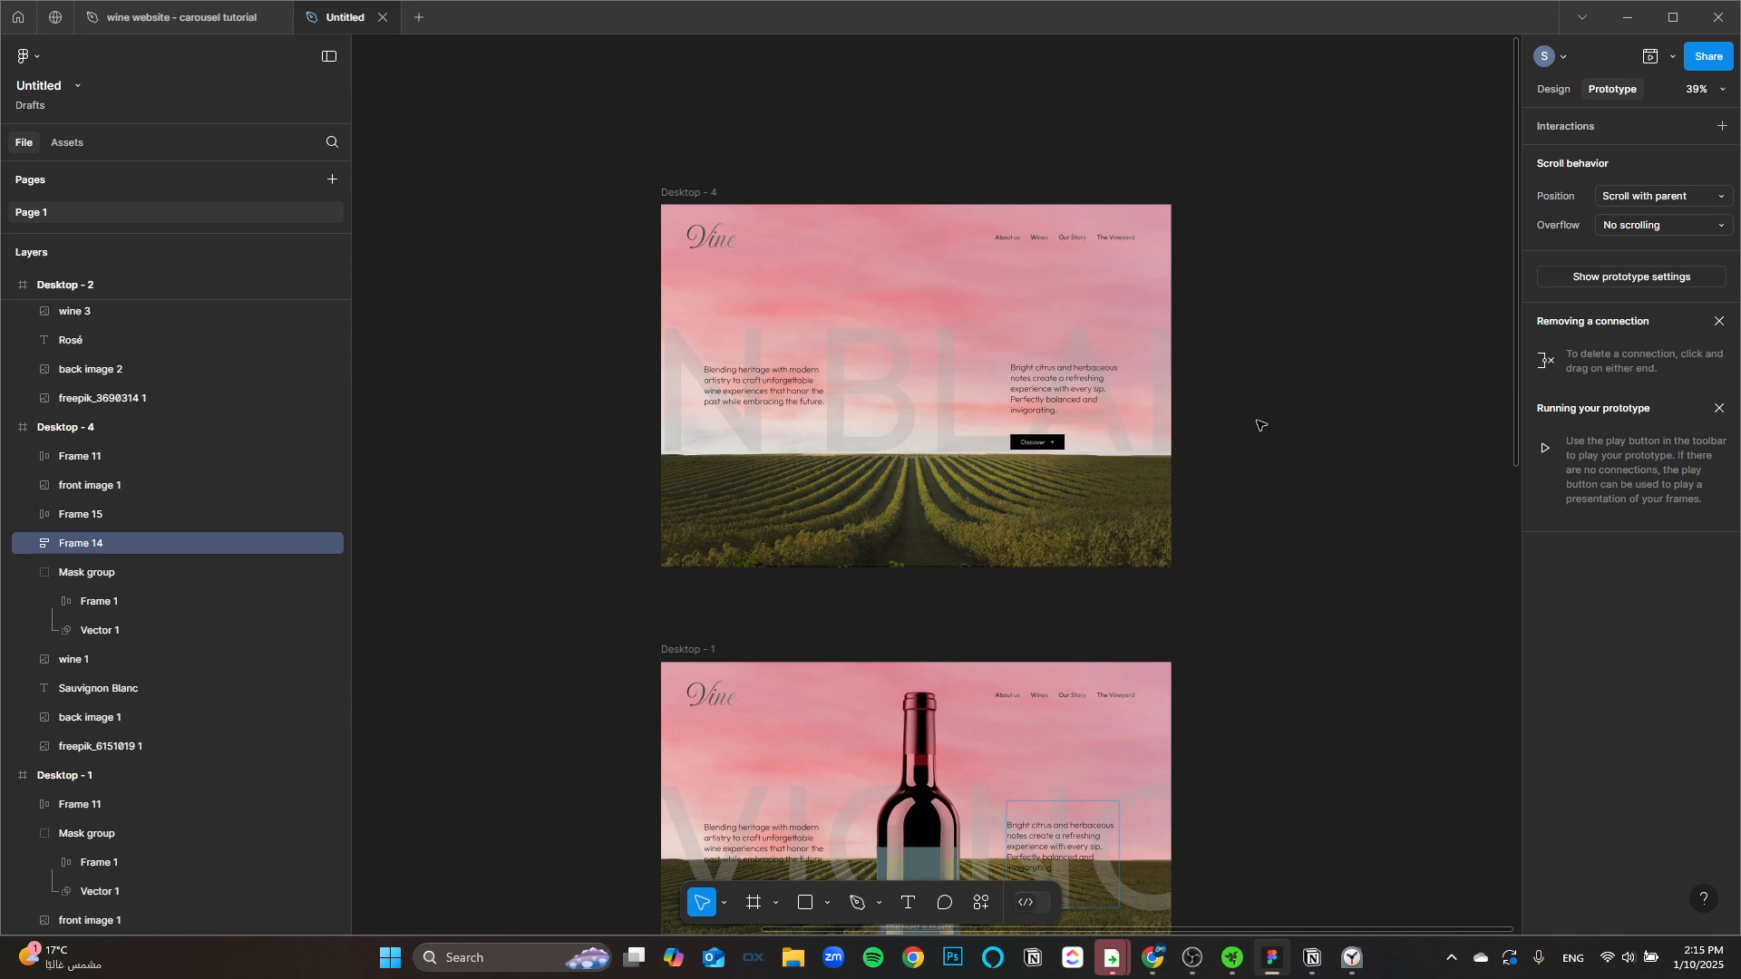
{"action": "key", "text": "shift+Right"}
{"action": "key", "text": "shift+Right"}
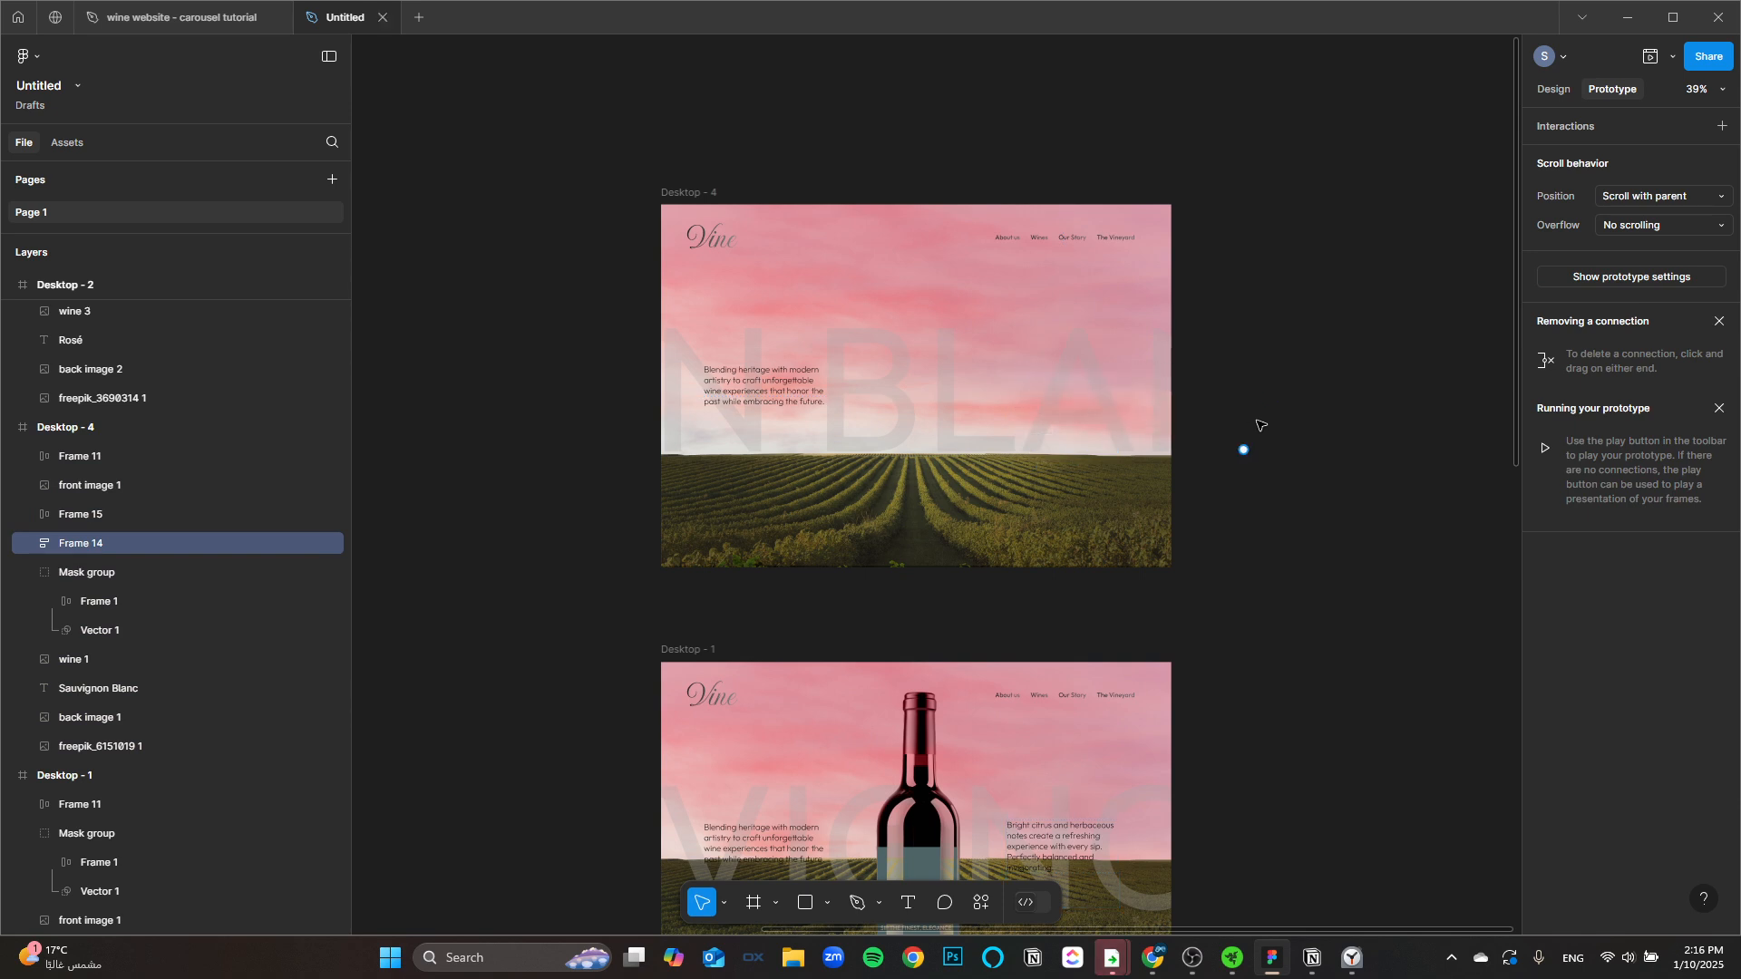
Step: Move the "Blending heritage with modern artistry" text block in Desktop - 4 horizontally beyond the frame's left edge
{"action": "left_click", "coordinate": [725, 399]}
{"action": "key", "text": "shift+Left"}
{"action": "key", "text": "shift+Left"}
{"action": "key", "text": "shift+Left"}
{"action": "key", "text": "shift+Left"}
{"action": "key", "text": "shift+Left"}
{"action": "key", "text": "shift+Left"}
{"action": "key", "text": "shift+Left"}
{"action": "key", "text": "shift+Left"}
{"action": "key", "text": "shift+Left"}
{"action": "key", "text": "shift+Left"}
{"action": "key", "text": "shift+Left"}
{"action": "key", "text": "shift+Left"}
{"action": "key", "text": "shift+Left"}
{"action": "key", "text": "shift+Left"}
{"action": "key", "text": "shift+Left"}
{"action": "key", "text": "shift+Left"}
{"action": "key", "text": "shift+Left"}
{"action": "key", "text": "shift+Left"}
{"action": "key", "text": "shift+Left"}
{"action": "key", "text": "shift+Left"}
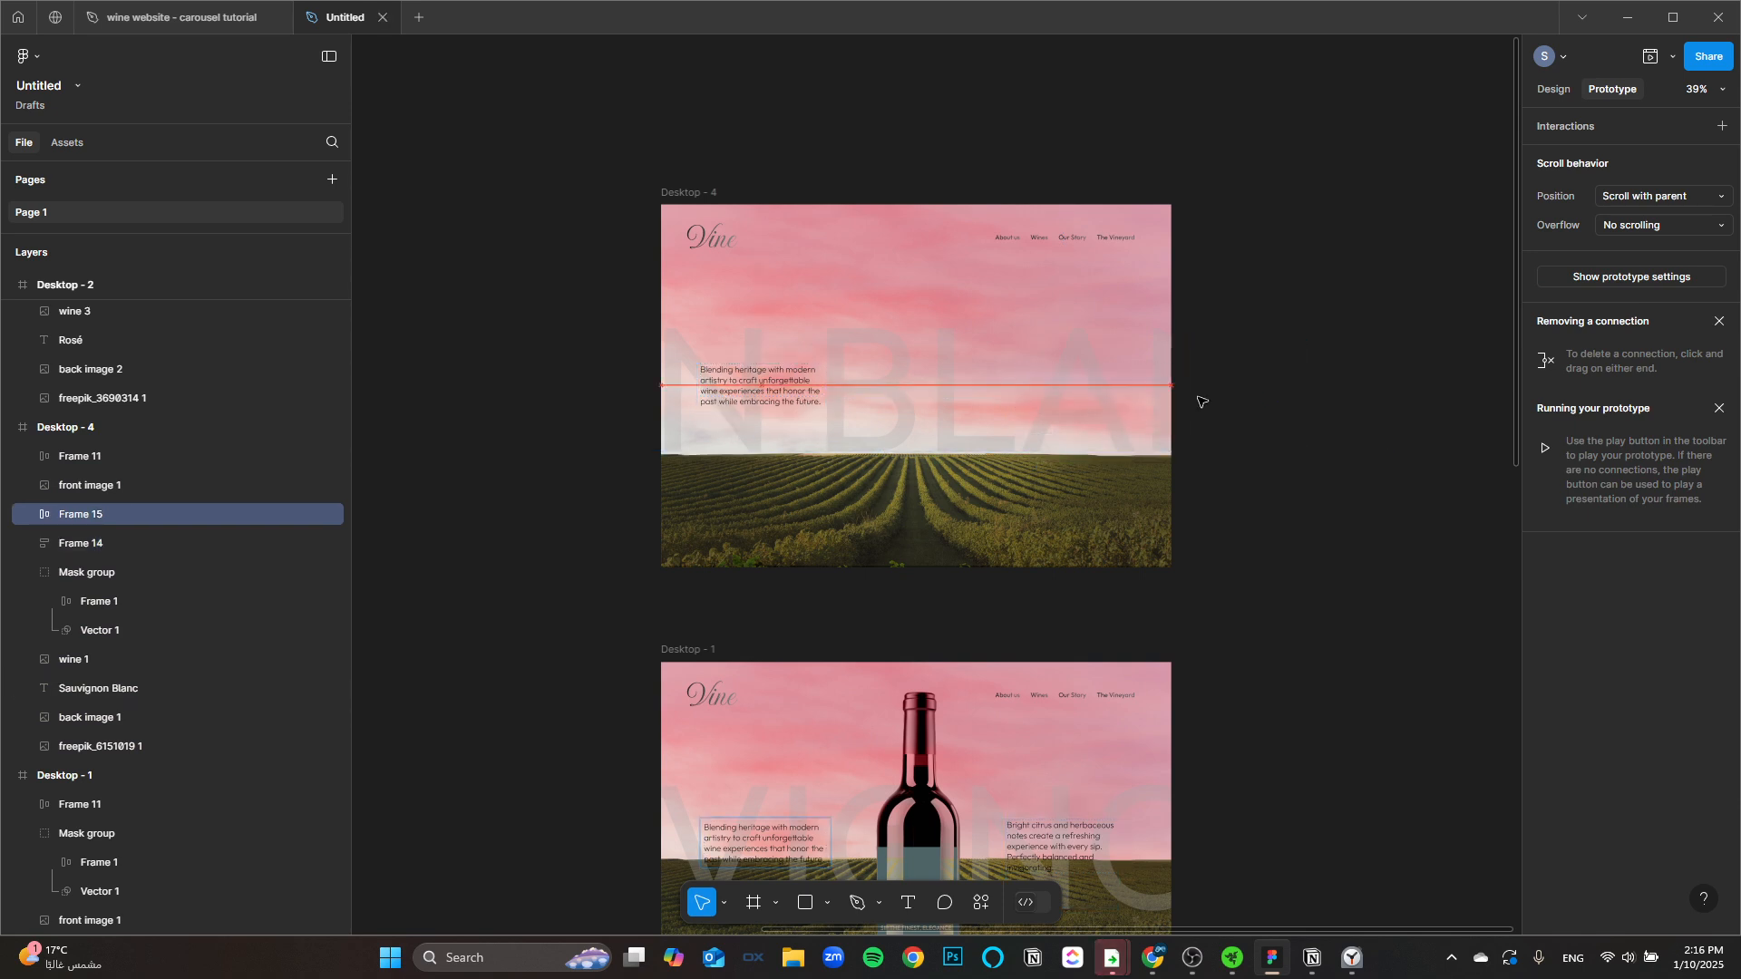
{"action": "key", "text": "shift+Left"}
{"action": "key", "text": "shift+Left"}
{"action": "key", "text": "shift+Left"}
{"action": "key", "text": "shift+Left"}
{"action": "key", "text": "shift+Left"}
{"action": "key", "text": "shift+Left"}
{"action": "key", "text": "shift+Left"}
{"action": "key", "text": "shift+Left"}
{"action": "key", "text": "shift+Left"}
{"action": "key", "text": "shift+Left"}
{"action": "key", "text": "shift+Left"}
{"action": "key", "text": "shift+Left"}
{"action": "key", "text": "shift+Left"}
{"action": "key", "text": "shift+Left"}
{"action": "key", "text": "shift+Left"}
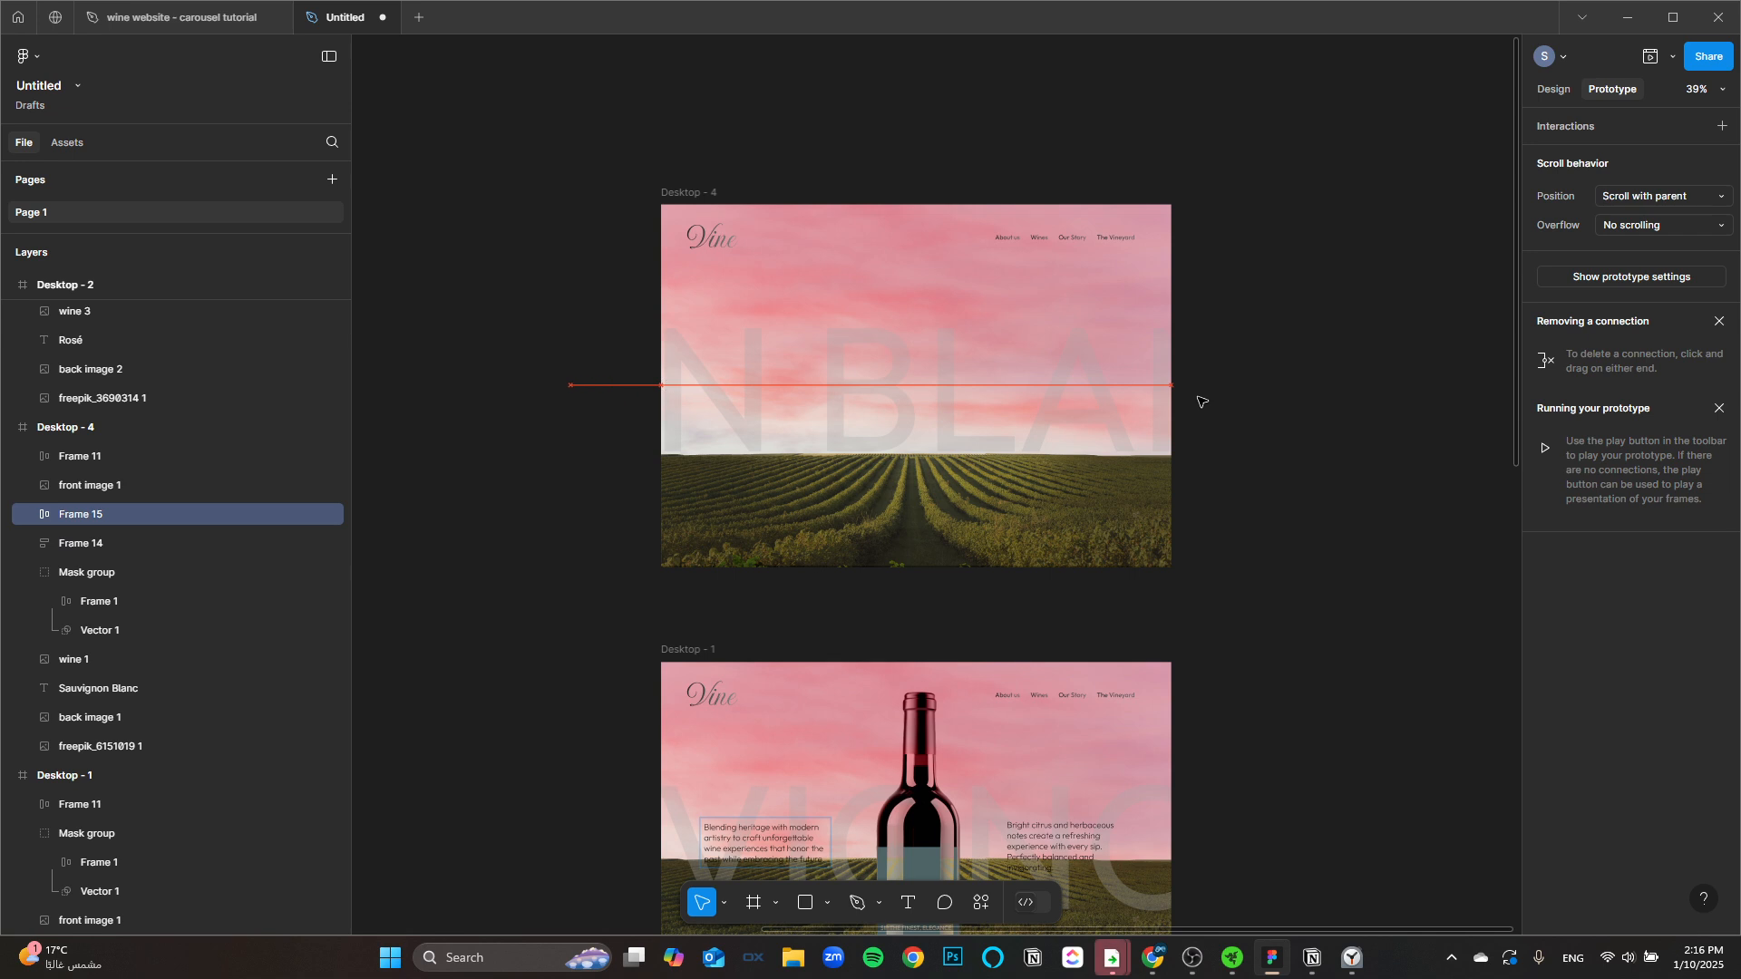
Step: Move the header with the Vine logo and navigation links in Desktop - 4 above the frame's upper edge
{"action": "left_click", "coordinate": [1025, 251]}
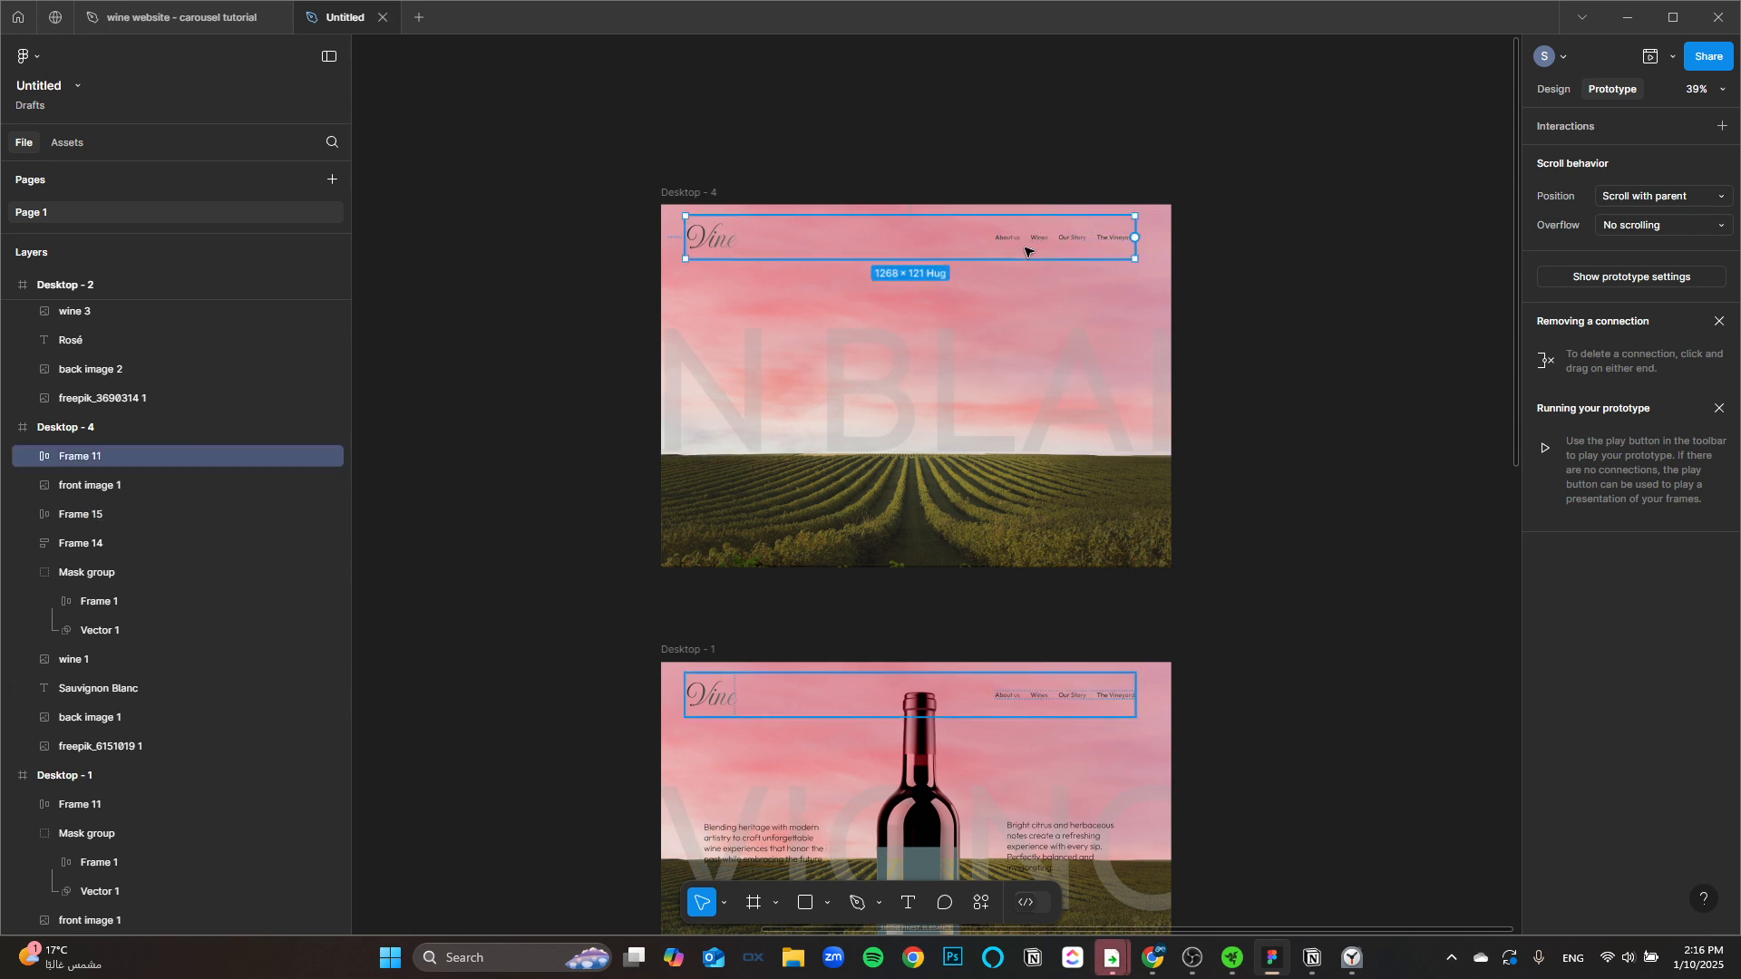
{"action": "key", "text": "shift+Up"}
{"action": "key", "text": "shift+Up"}
{"action": "key", "text": "shift+Up"}
{"action": "key", "text": "shift+Up"}
{"action": "key", "text": "shift+Up"}
{"action": "key", "text": "shift+Up"}
{"action": "key", "text": "shift+Up"}
{"action": "key", "text": "shift+Up"}
{"action": "key", "text": "shift+Up"}
{"action": "key", "text": "shift+Up"}
{"action": "key", "text": "shift+Up"}
{"action": "key", "text": "shift+Up"}
{"action": "key", "text": "shift+Up"}
{"action": "key", "text": "shift+Up"}
{"action": "key", "text": "shift+Up"}
{"action": "key", "text": "shift+Up"}
{"action": "key", "text": "shift+Up"}
{"action": "key", "text": "shift+Up"}
{"action": "key", "text": "shift+Up"}
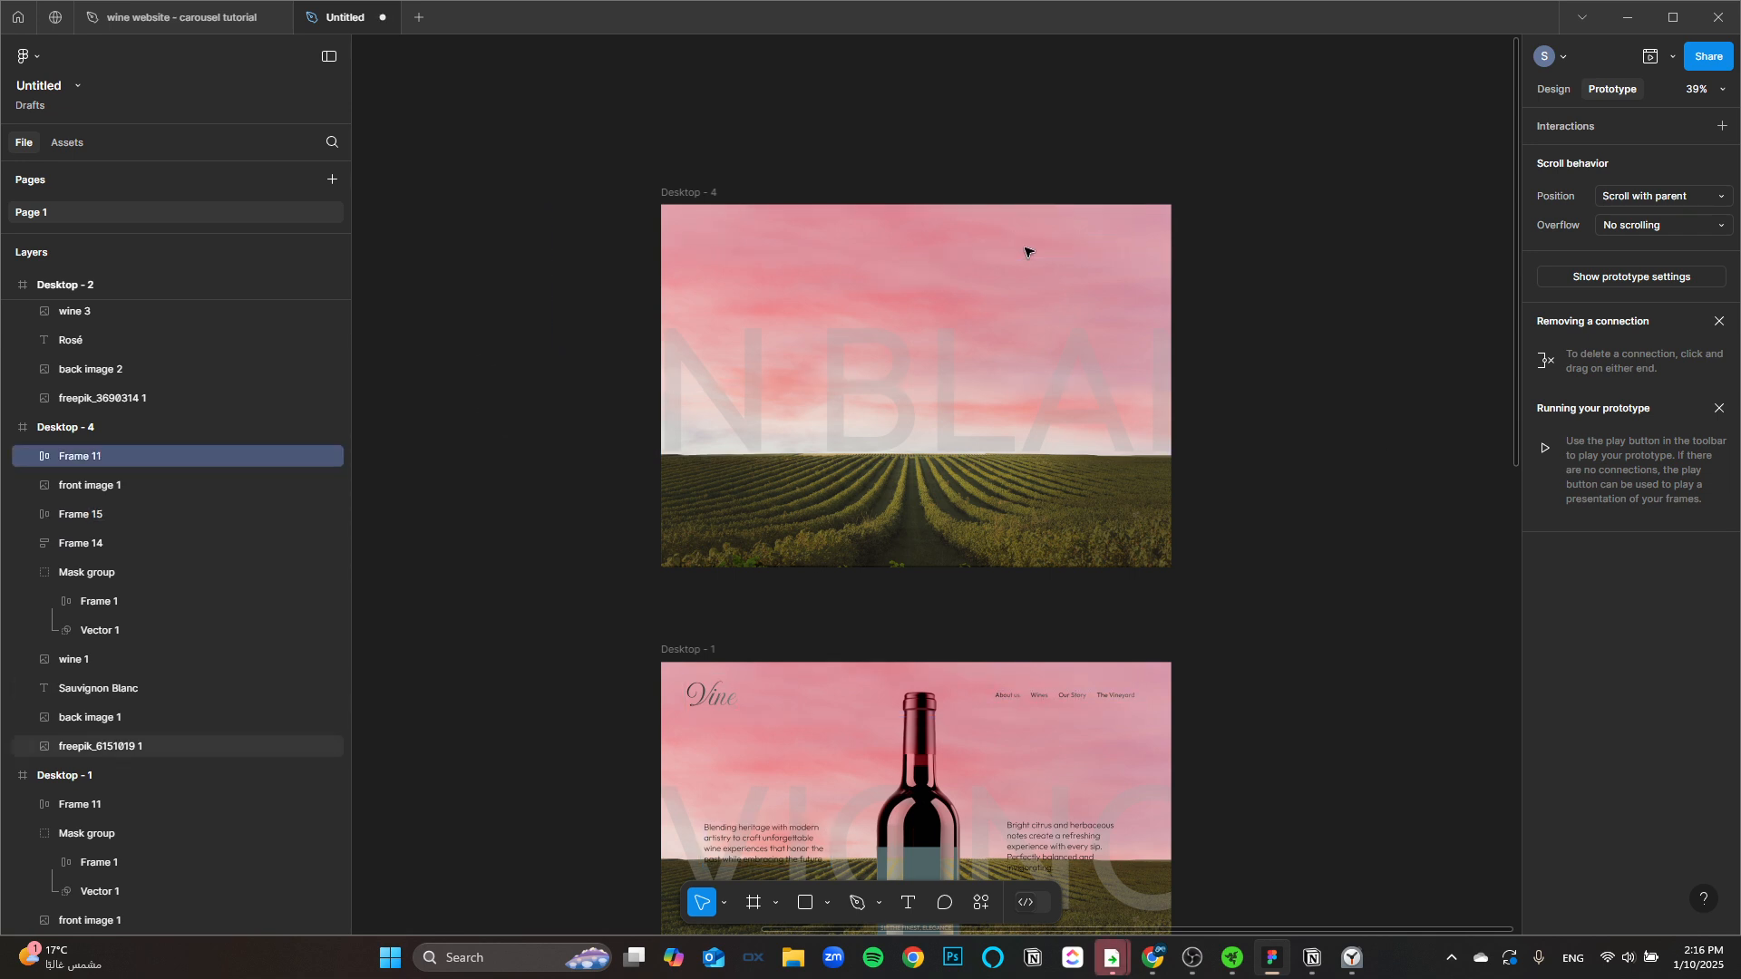
Step: Try shifting the "Bright citrus" description text 70 px to the right inside its group in Desktop - 1, and undo the shift
{"action": "left_click_drag", "start_coordinate": [633, 686], "coordinate": [636, 672]}
{"action": "scroll", "coordinate": [635, 672], "scroll_direction": "down", "scroll_amount": 5}
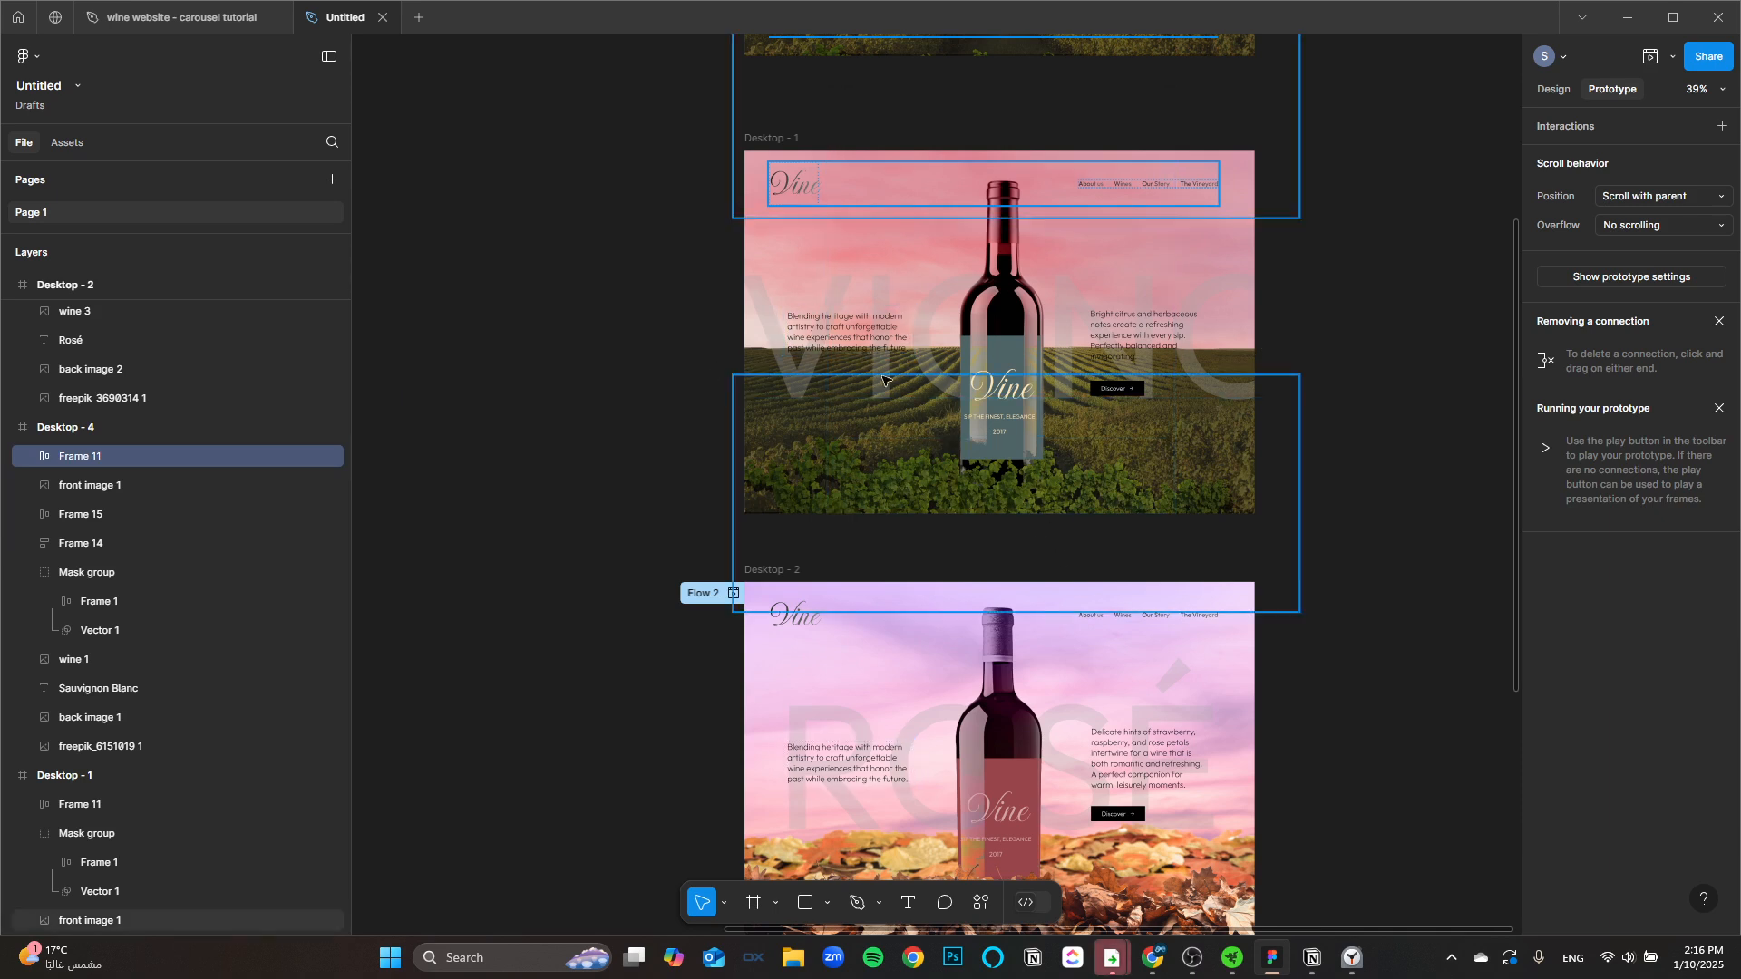
{"action": "scroll", "coordinate": [884, 379], "scroll_direction": "down", "scroll_amount": 5}
{"action": "scroll", "coordinate": [884, 379], "scroll_direction": "right", "scroll_amount": 3}
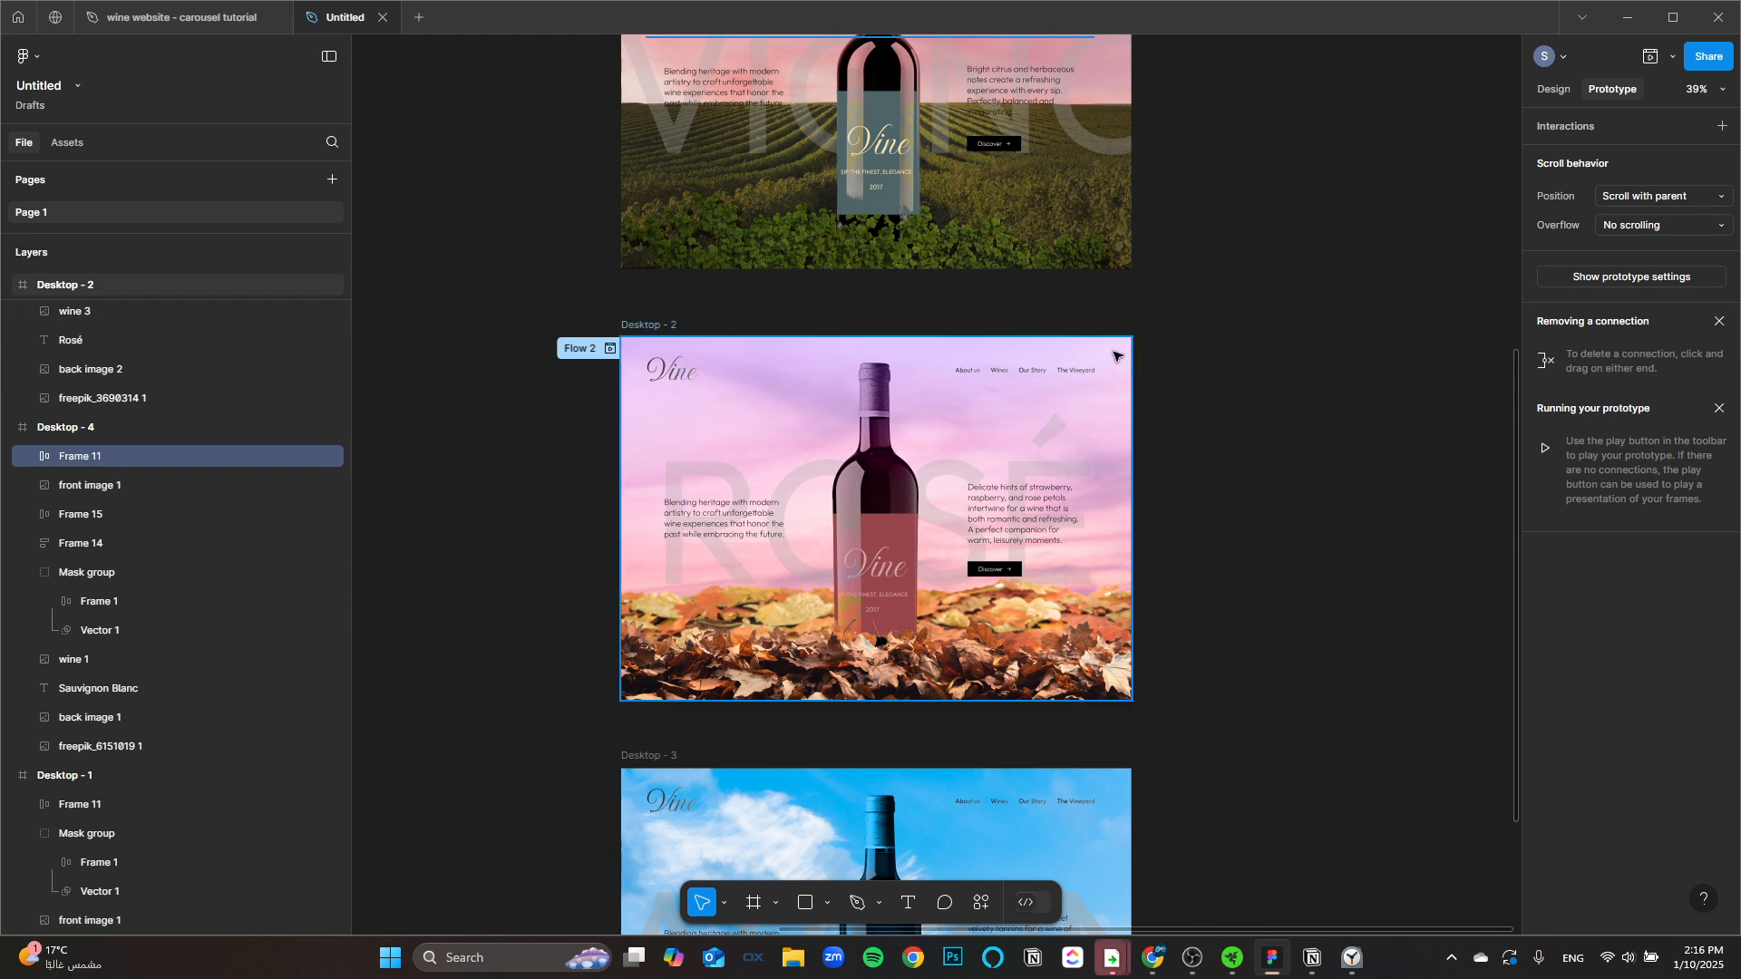
{"action": "scroll", "coordinate": [994, 387], "scroll_direction": "up", "scroll_amount": 3}
{"action": "scroll", "coordinate": [995, 387], "scroll_direction": "up", "scroll_amount": 5}
{"action": "left_click", "coordinate": [995, 387]}
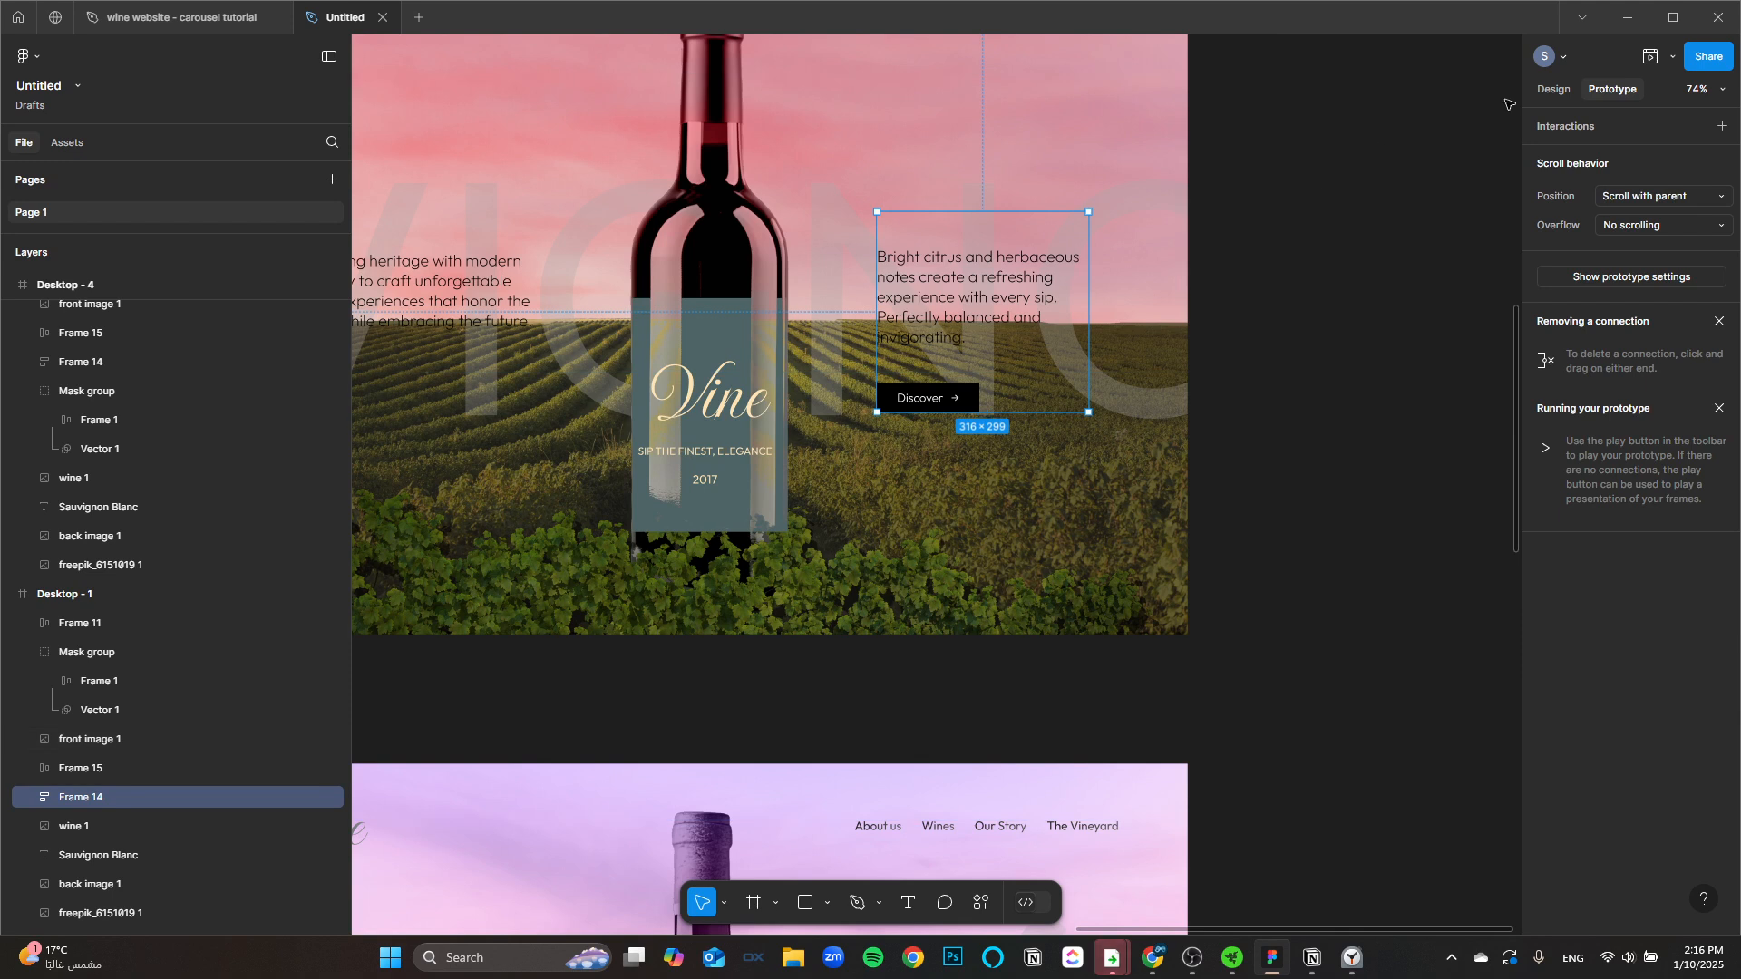
{"action": "left_click", "coordinate": [1552, 88]}
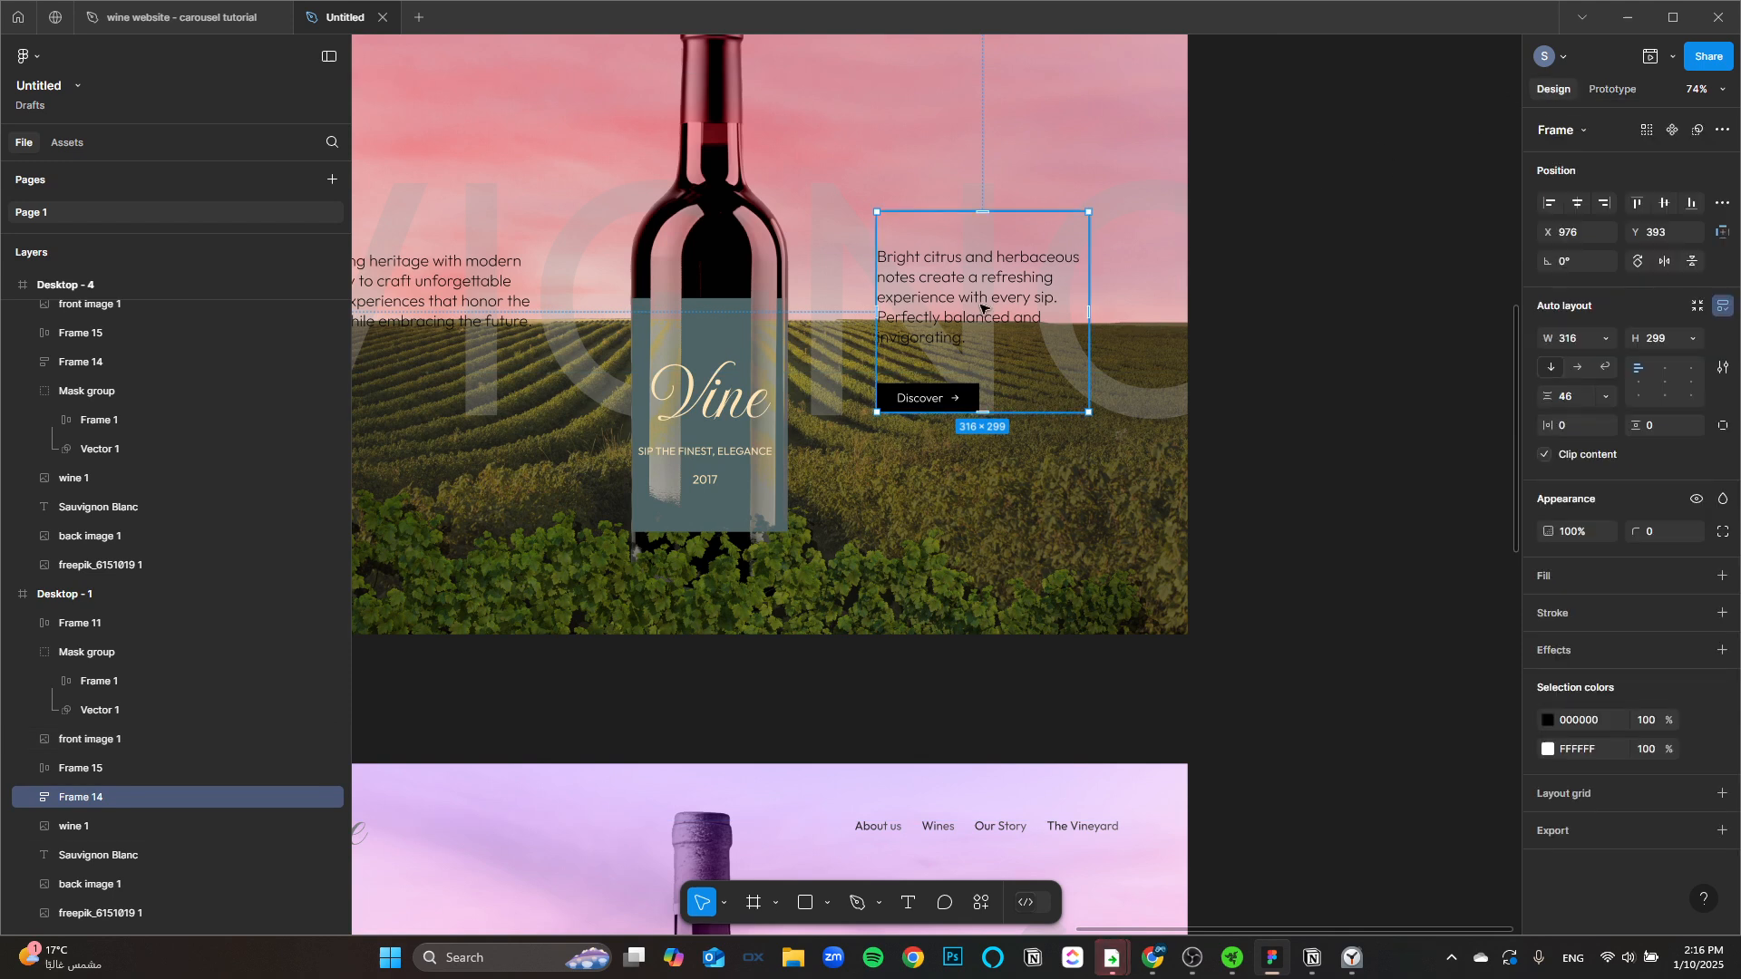
{"action": "double_click", "coordinate": [977, 282]}
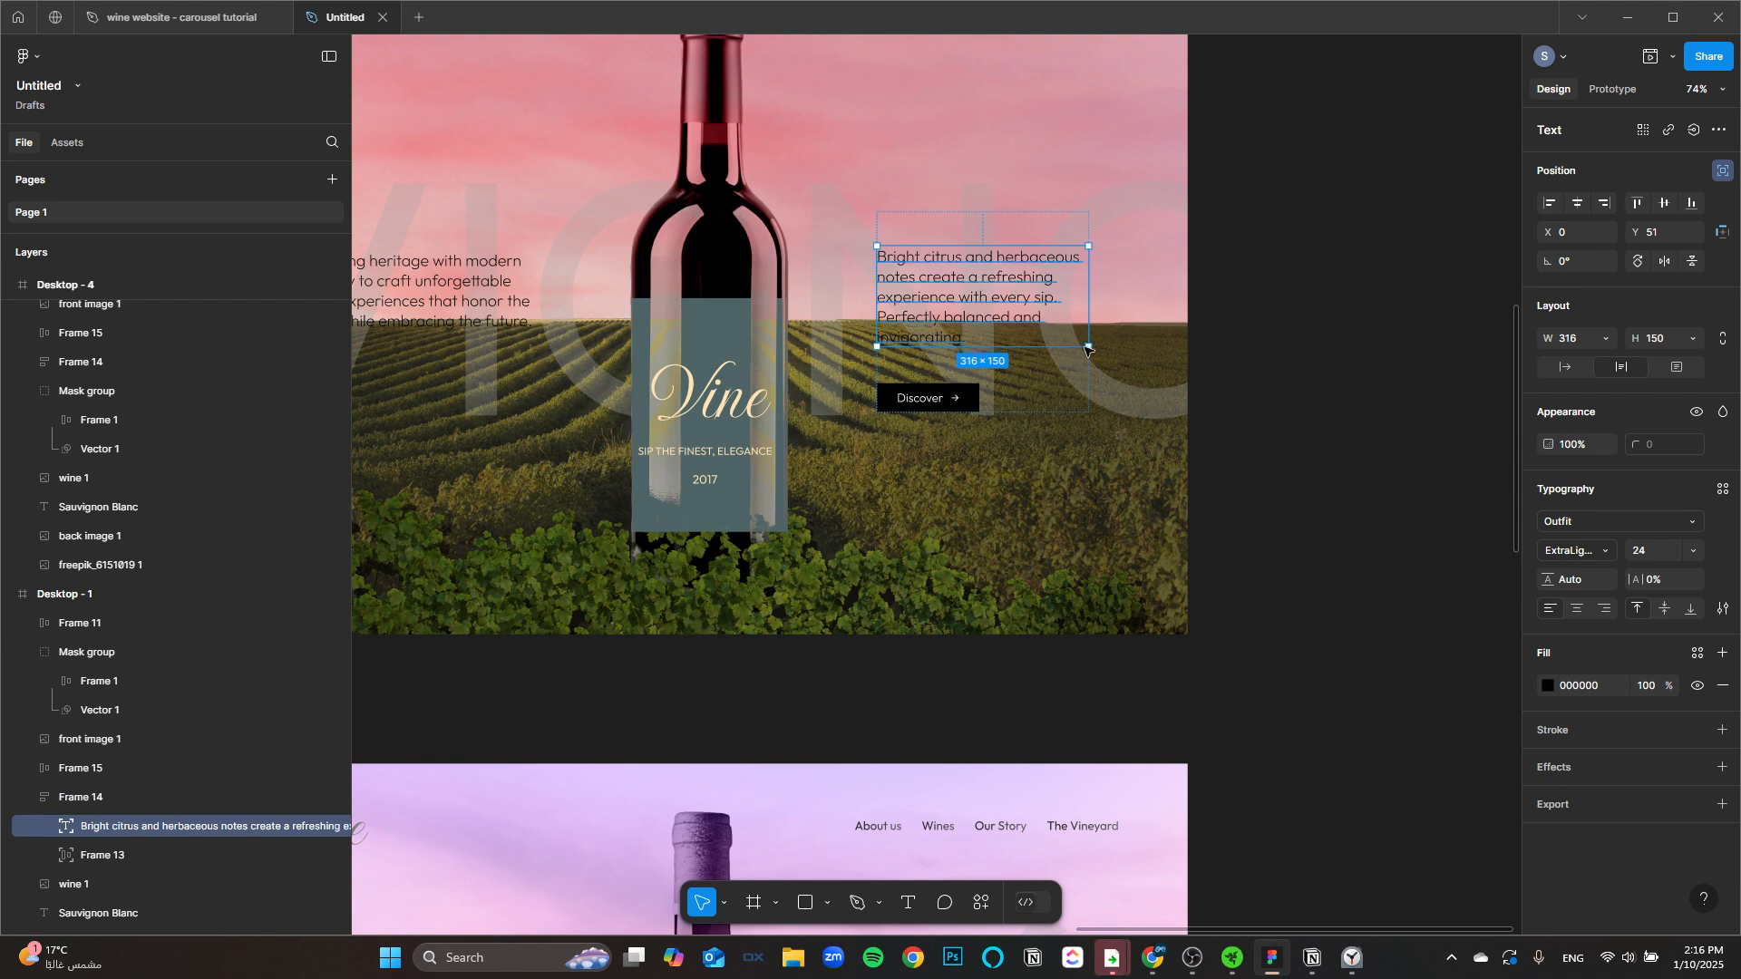
{"action": "key", "text": "shift+Right"}
{"action": "key", "text": "shift+Right"}
{"action": "key", "text": "shift+Right"}
{"action": "key", "text": "shift+Right"}
{"action": "key", "text": "shift+Right"}
{"action": "key", "text": "shift+Right"}
{"action": "key", "text": "shift+Right"}
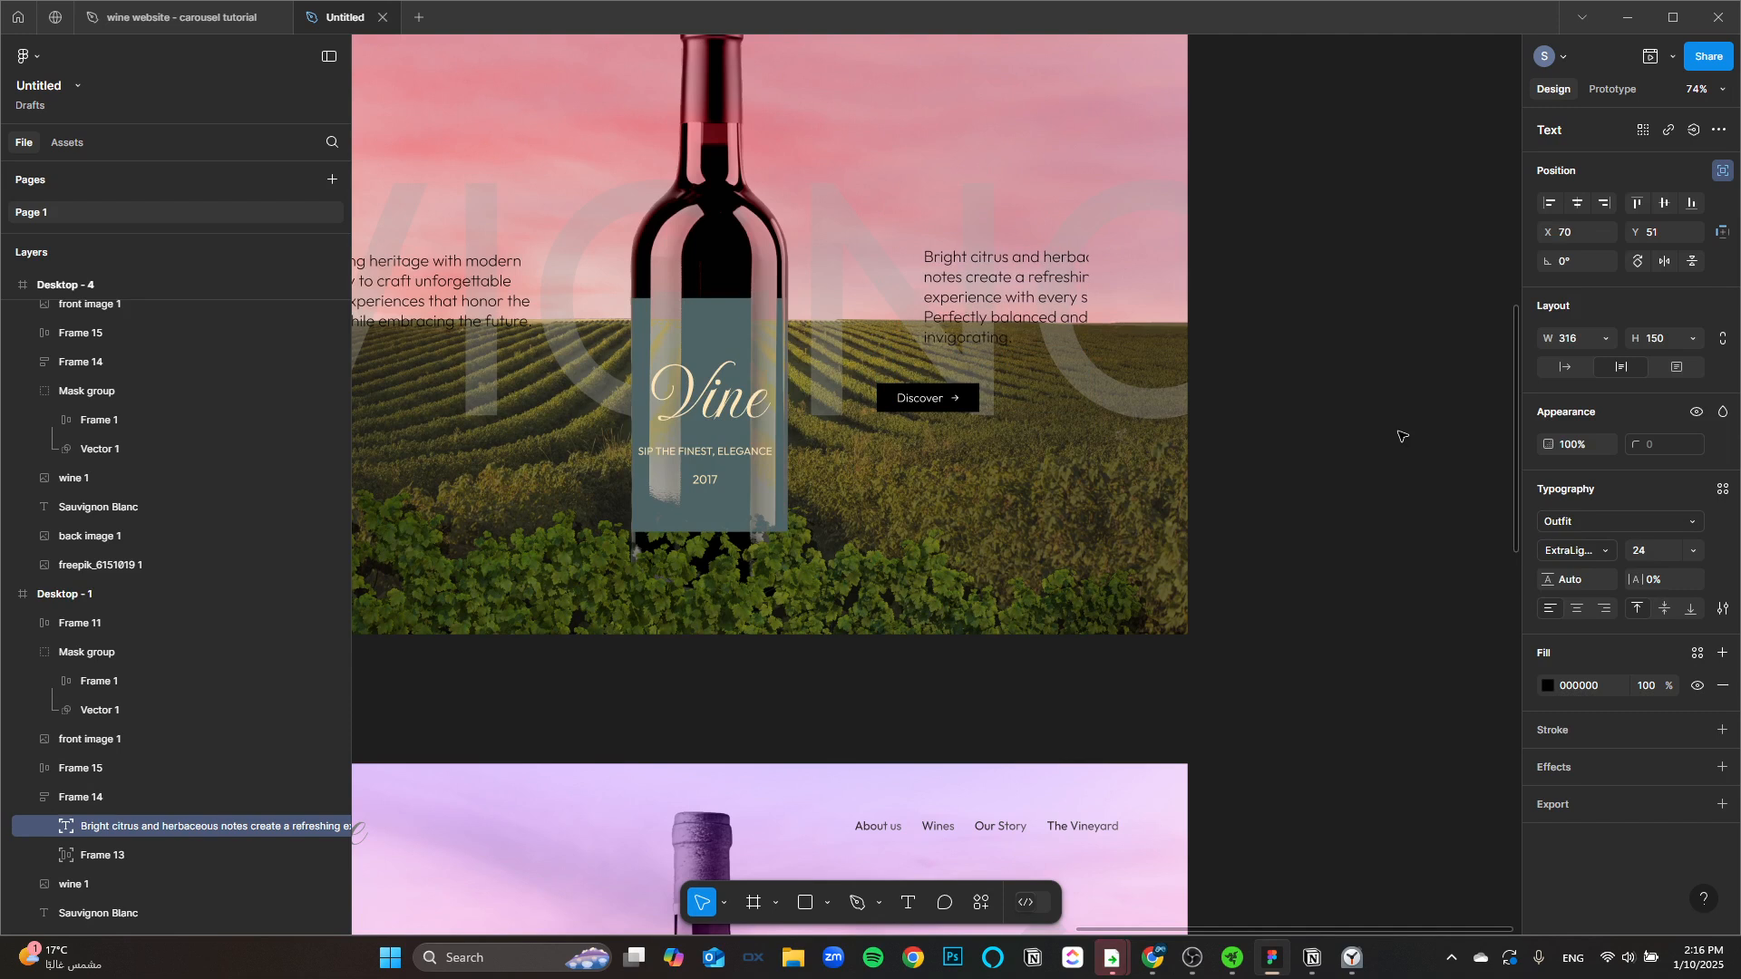
{"action": "key", "text": "ctrl+z"}
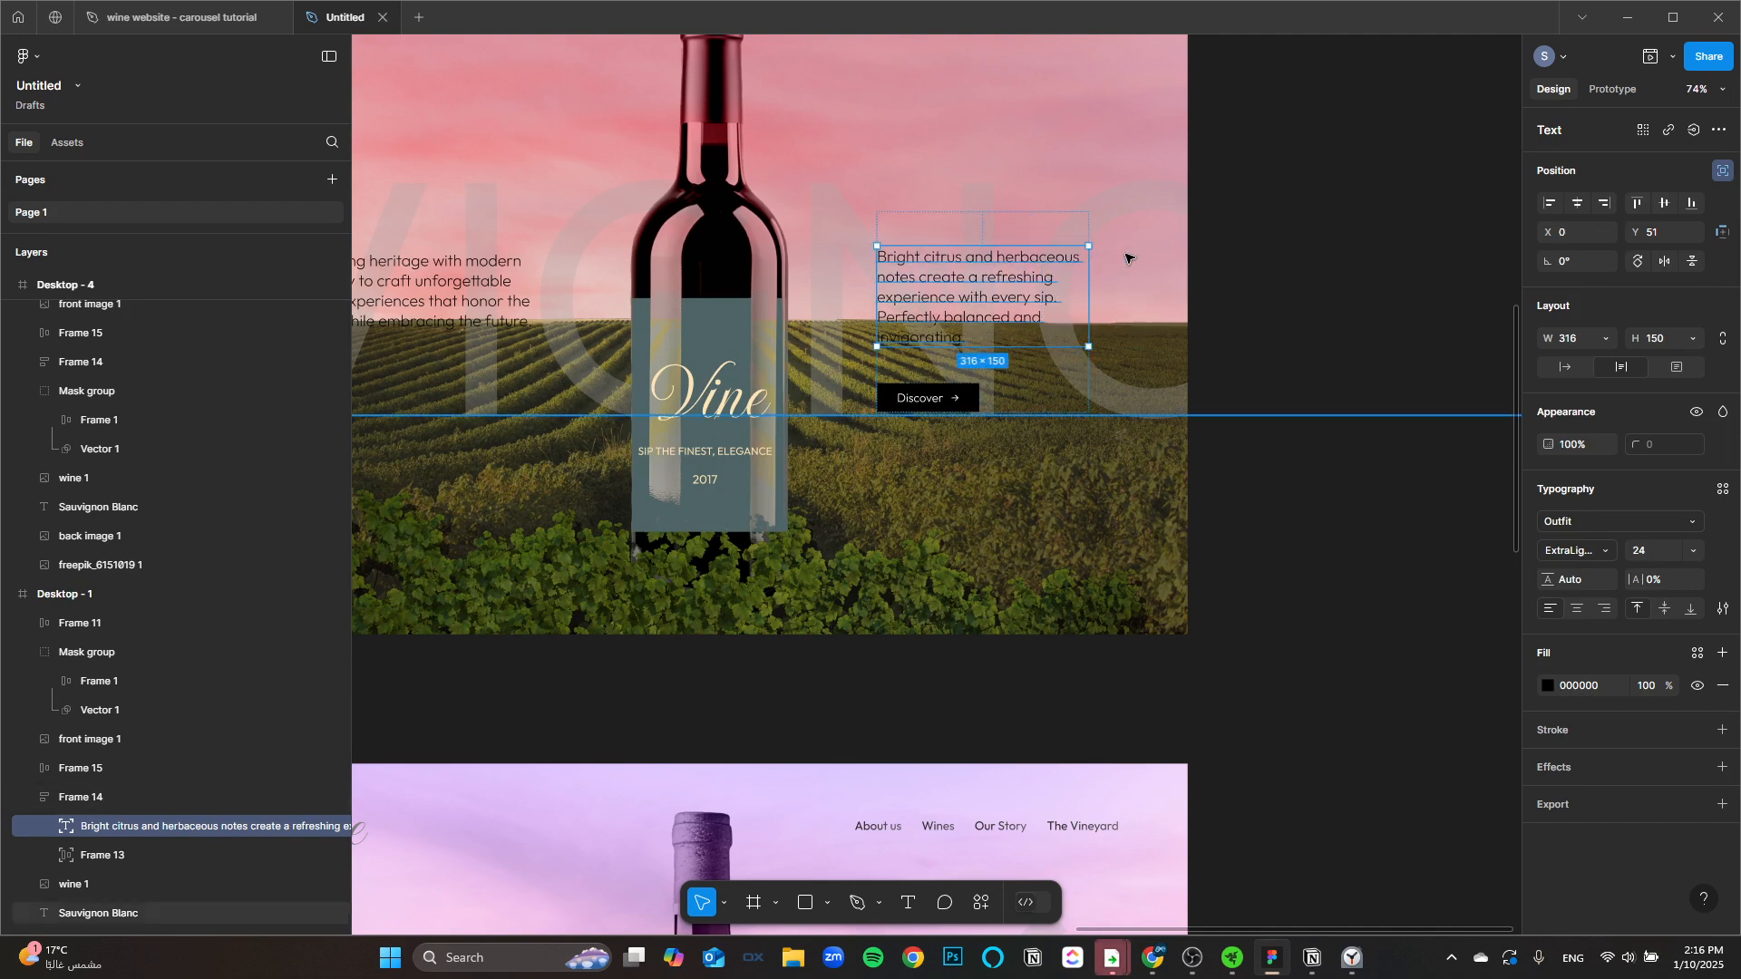
Step: Compare the bottle and description text arrangement across Desktop - 1, Desktop - 2 and Desktop - 3
{"action": "scroll", "coordinate": [1070, 408], "scroll_direction": "down", "scroll_amount": 5}
{"action": "scroll", "coordinate": [1023, 537], "scroll_direction": "down", "scroll_amount": 5, "text": "ctrl"}
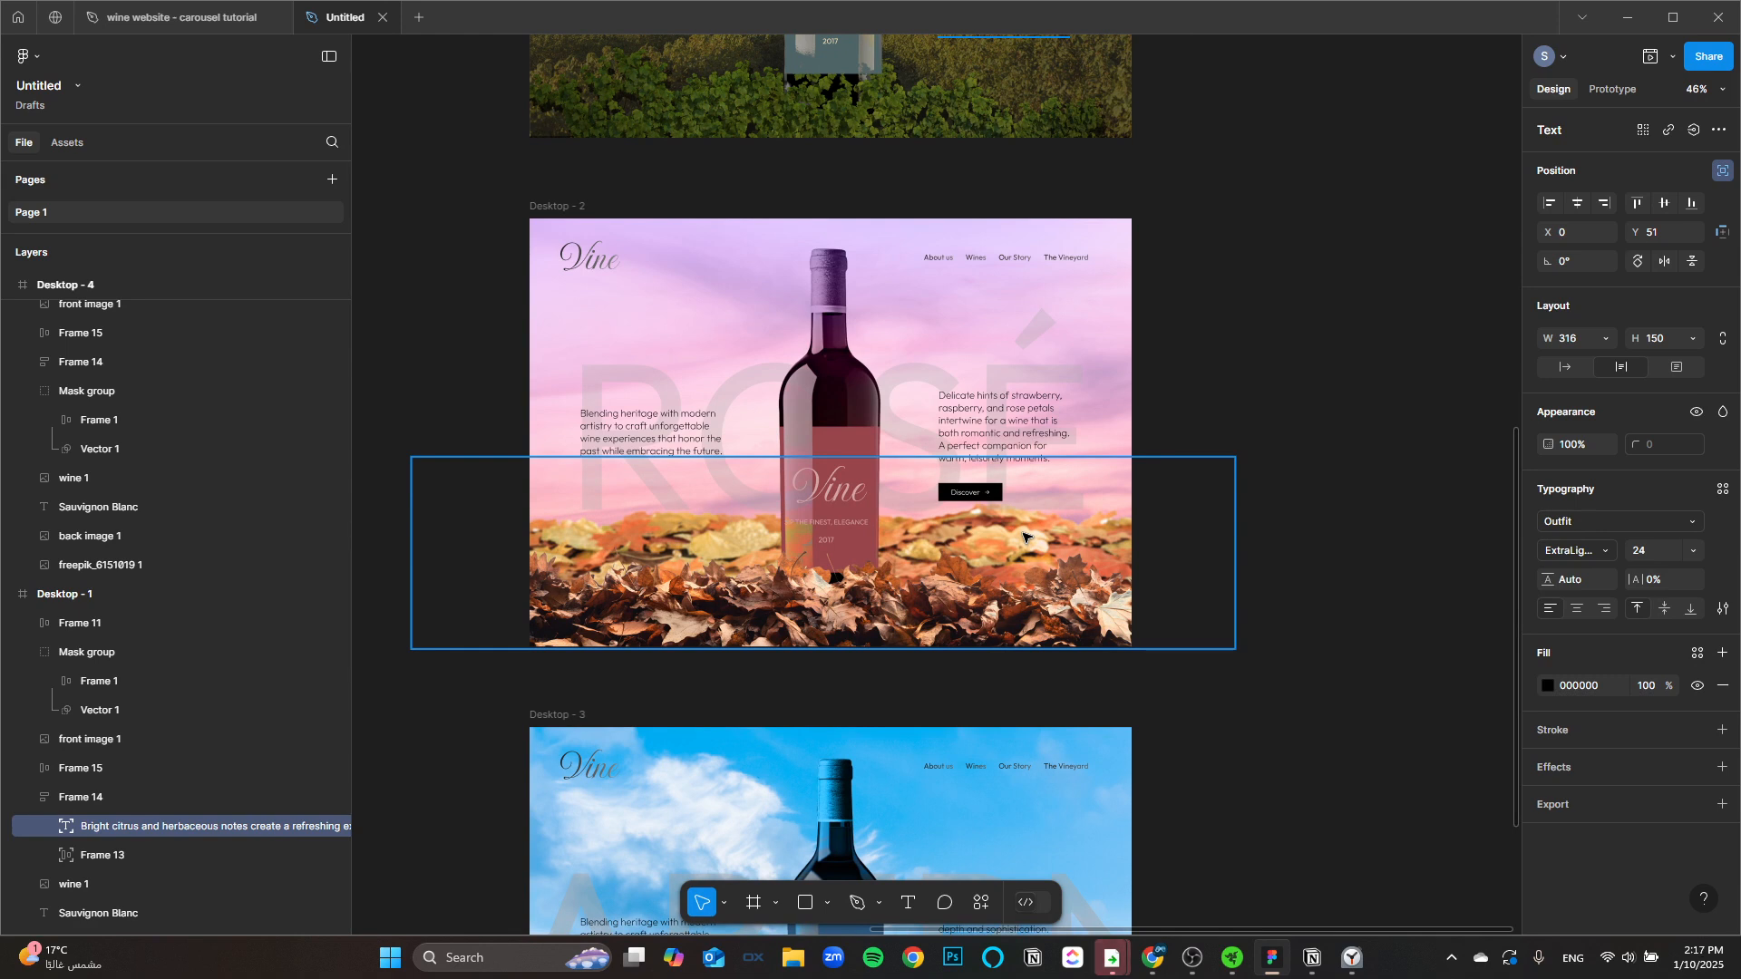
{"action": "scroll", "coordinate": [1100, 616], "scroll_direction": "down", "scroll_amount": 5}
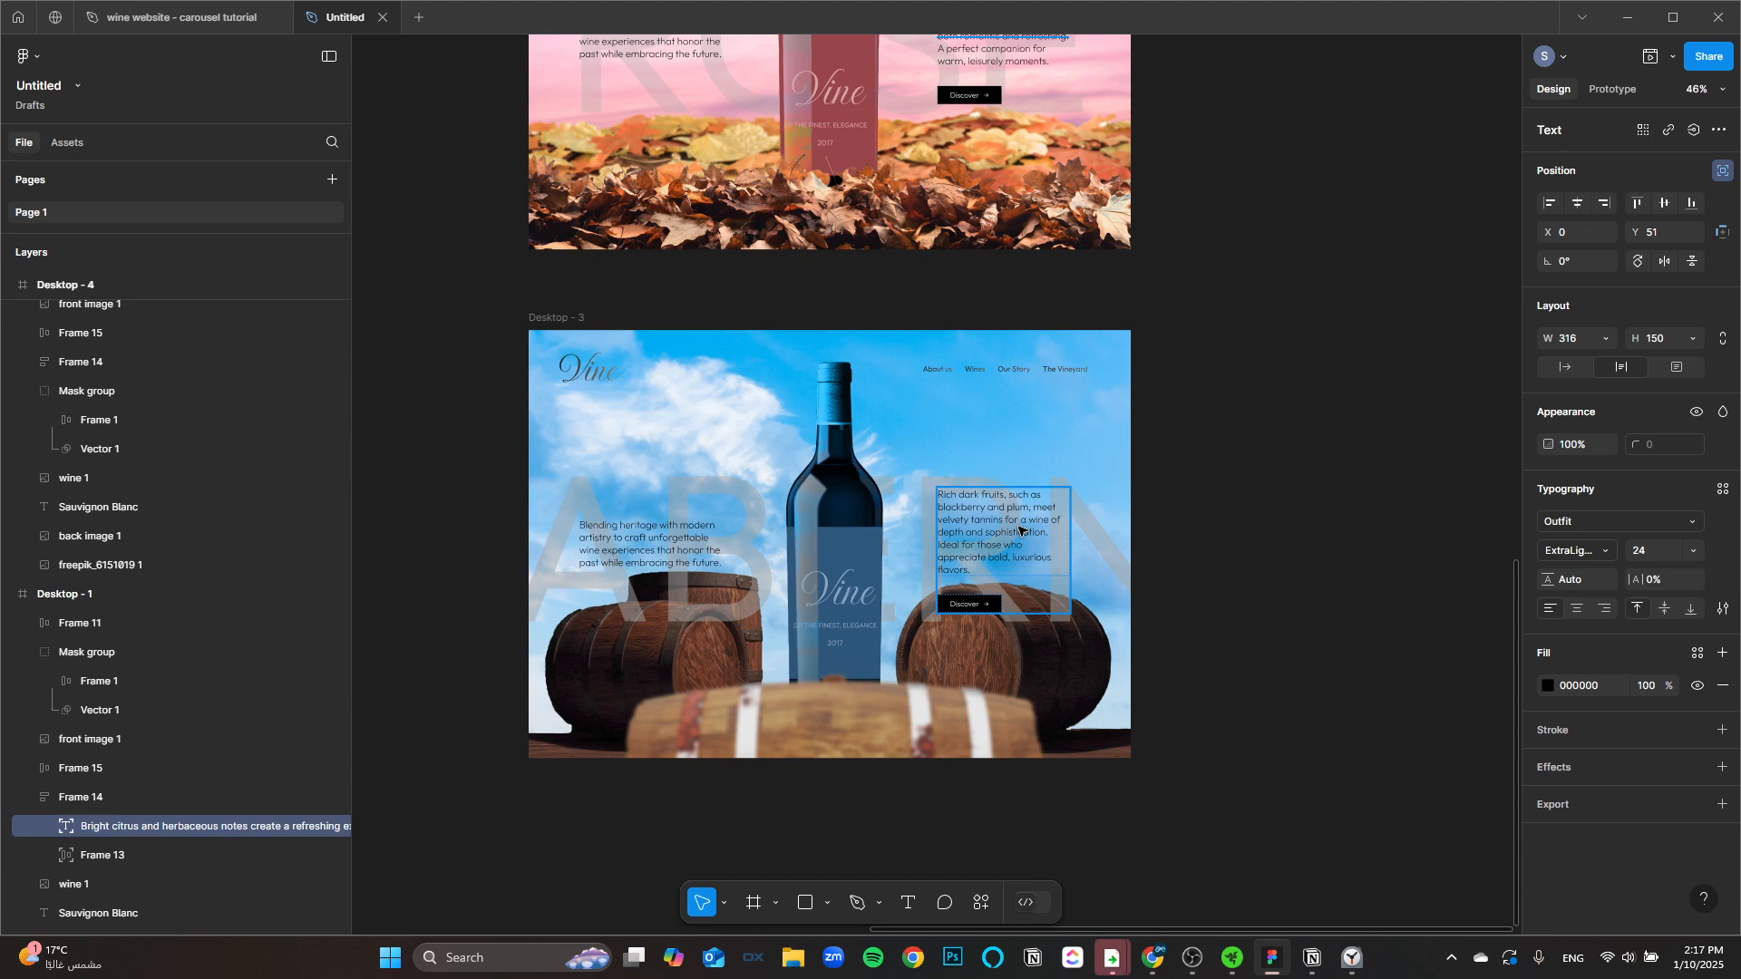
{"action": "scroll", "coordinate": [968, 372], "scroll_direction": "up", "scroll_amount": 2}
{"action": "scroll", "coordinate": [969, 372], "scroll_direction": "up", "scroll_amount": 5}
{"action": "scroll", "coordinate": [1070, 738], "scroll_direction": "down", "scroll_amount": 3}
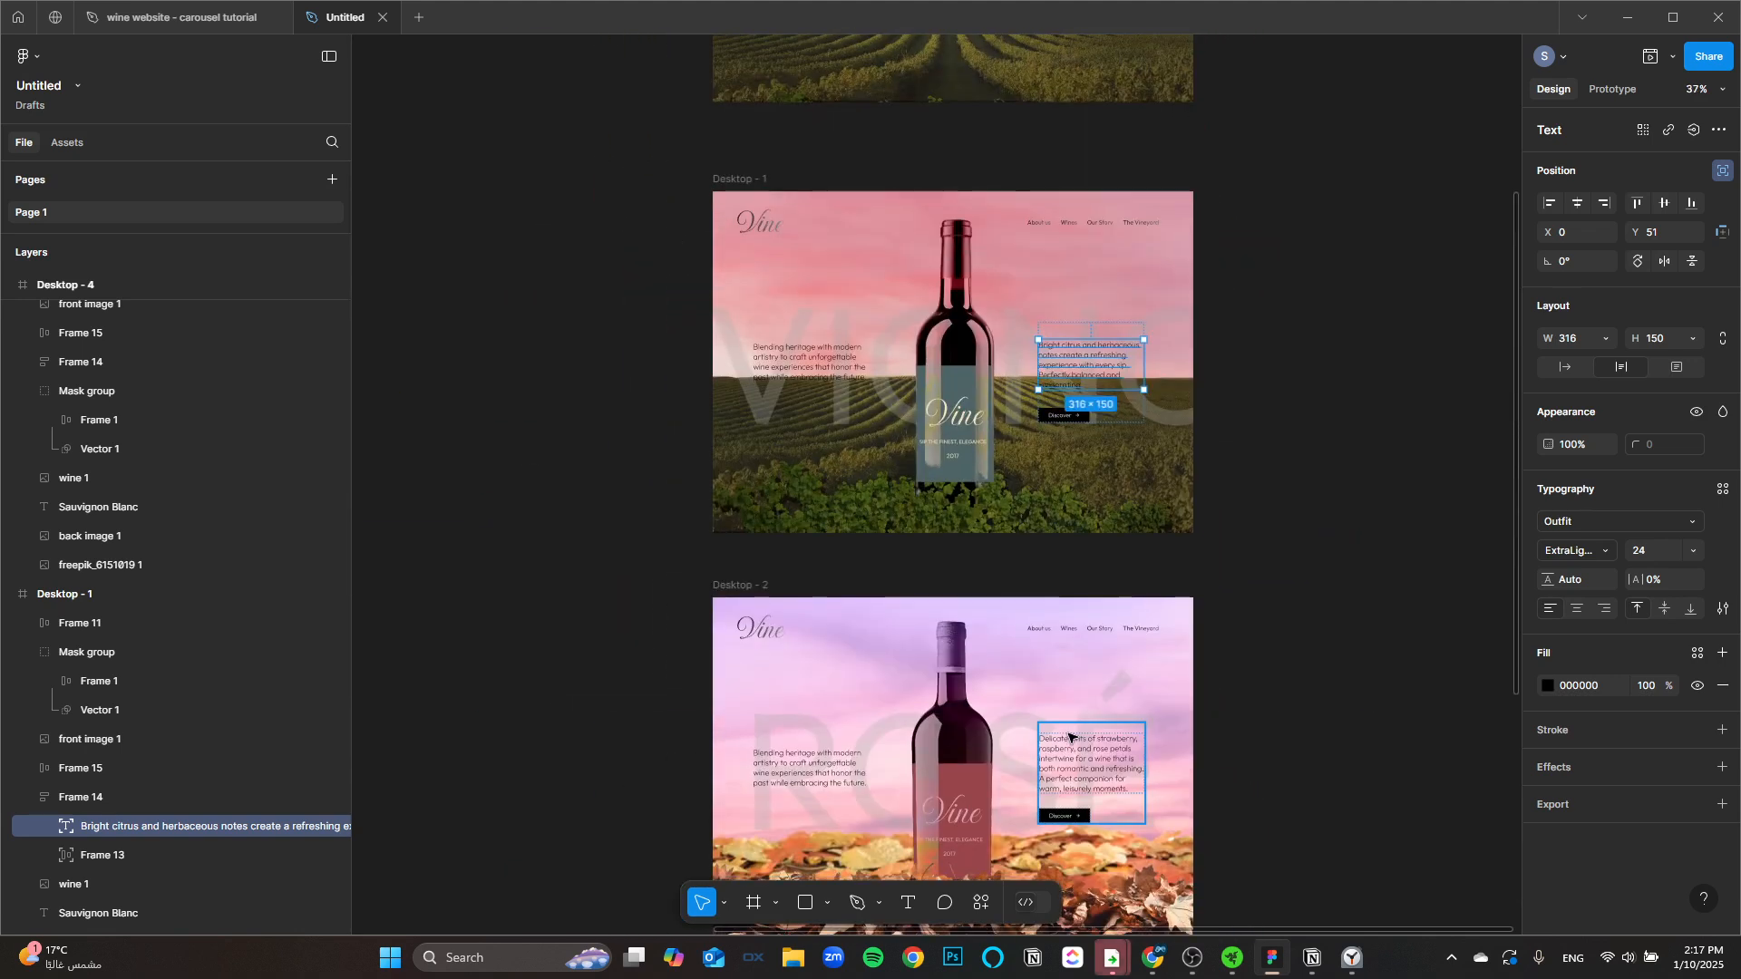
{"action": "scroll", "coordinate": [1043, 506], "scroll_direction": "up", "scroll_amount": 2}
{"action": "scroll", "coordinate": [1044, 505], "scroll_direction": "right", "scroll_amount": 1}
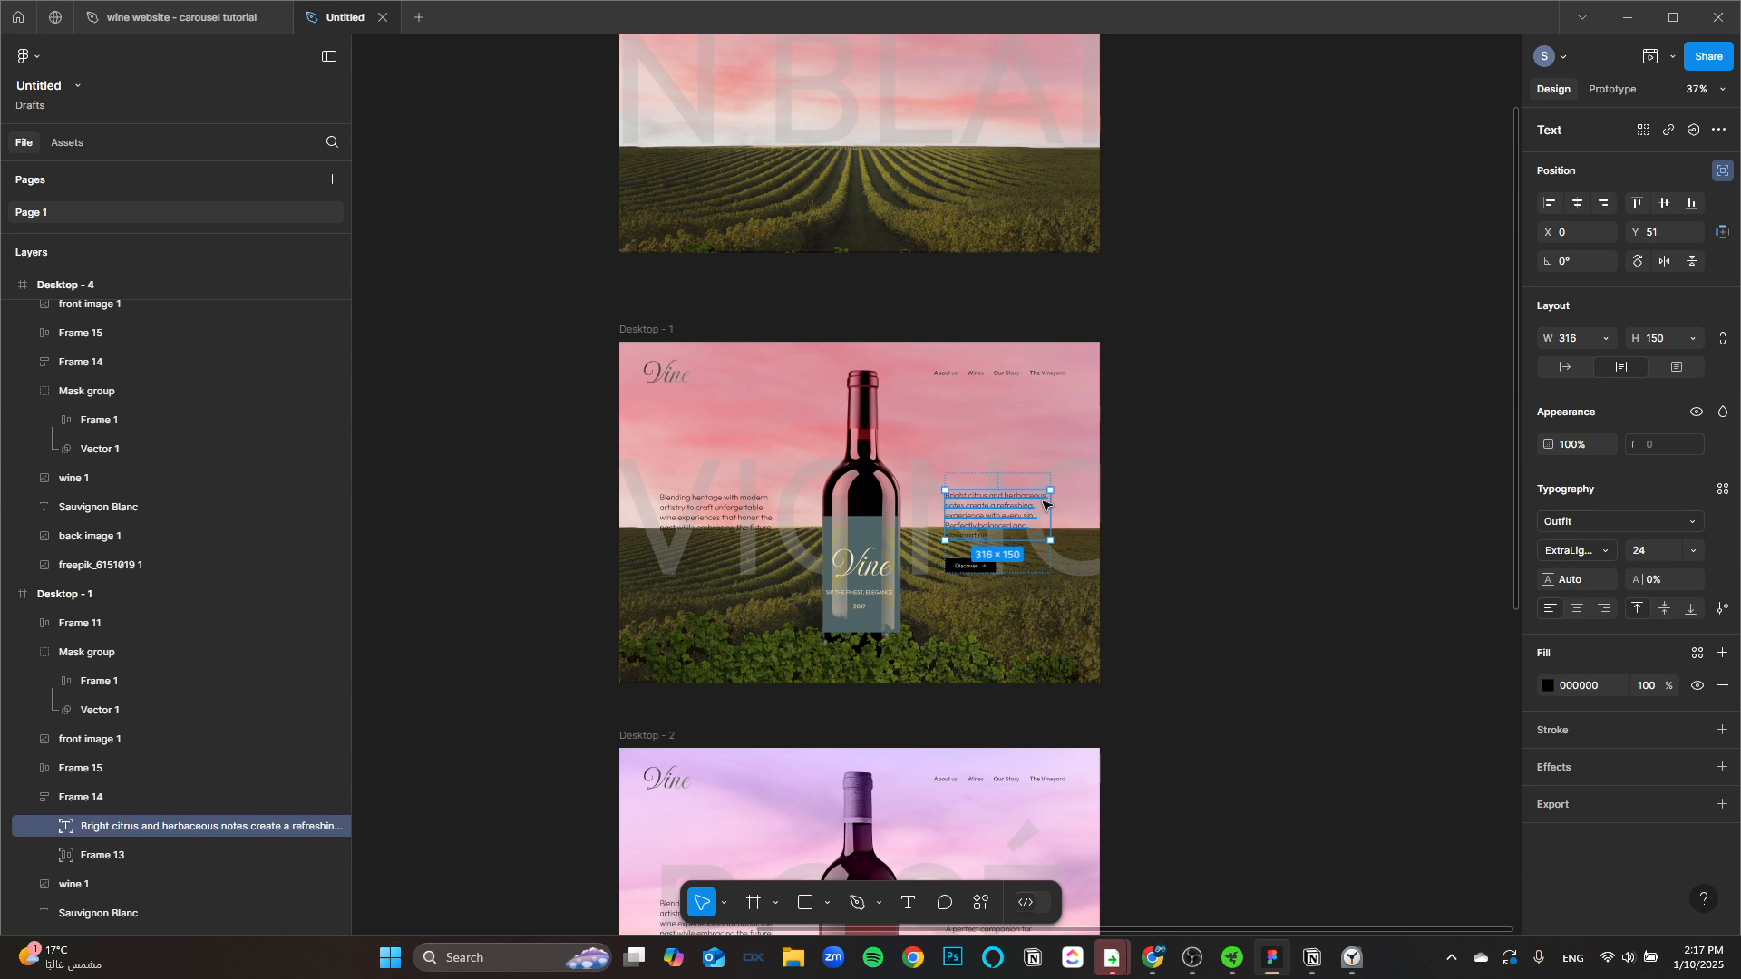
{"action": "left_click", "coordinate": [646, 330]}
{"action": "scroll", "coordinate": [983, 580], "scroll_direction": "down", "scroll_amount": 1}
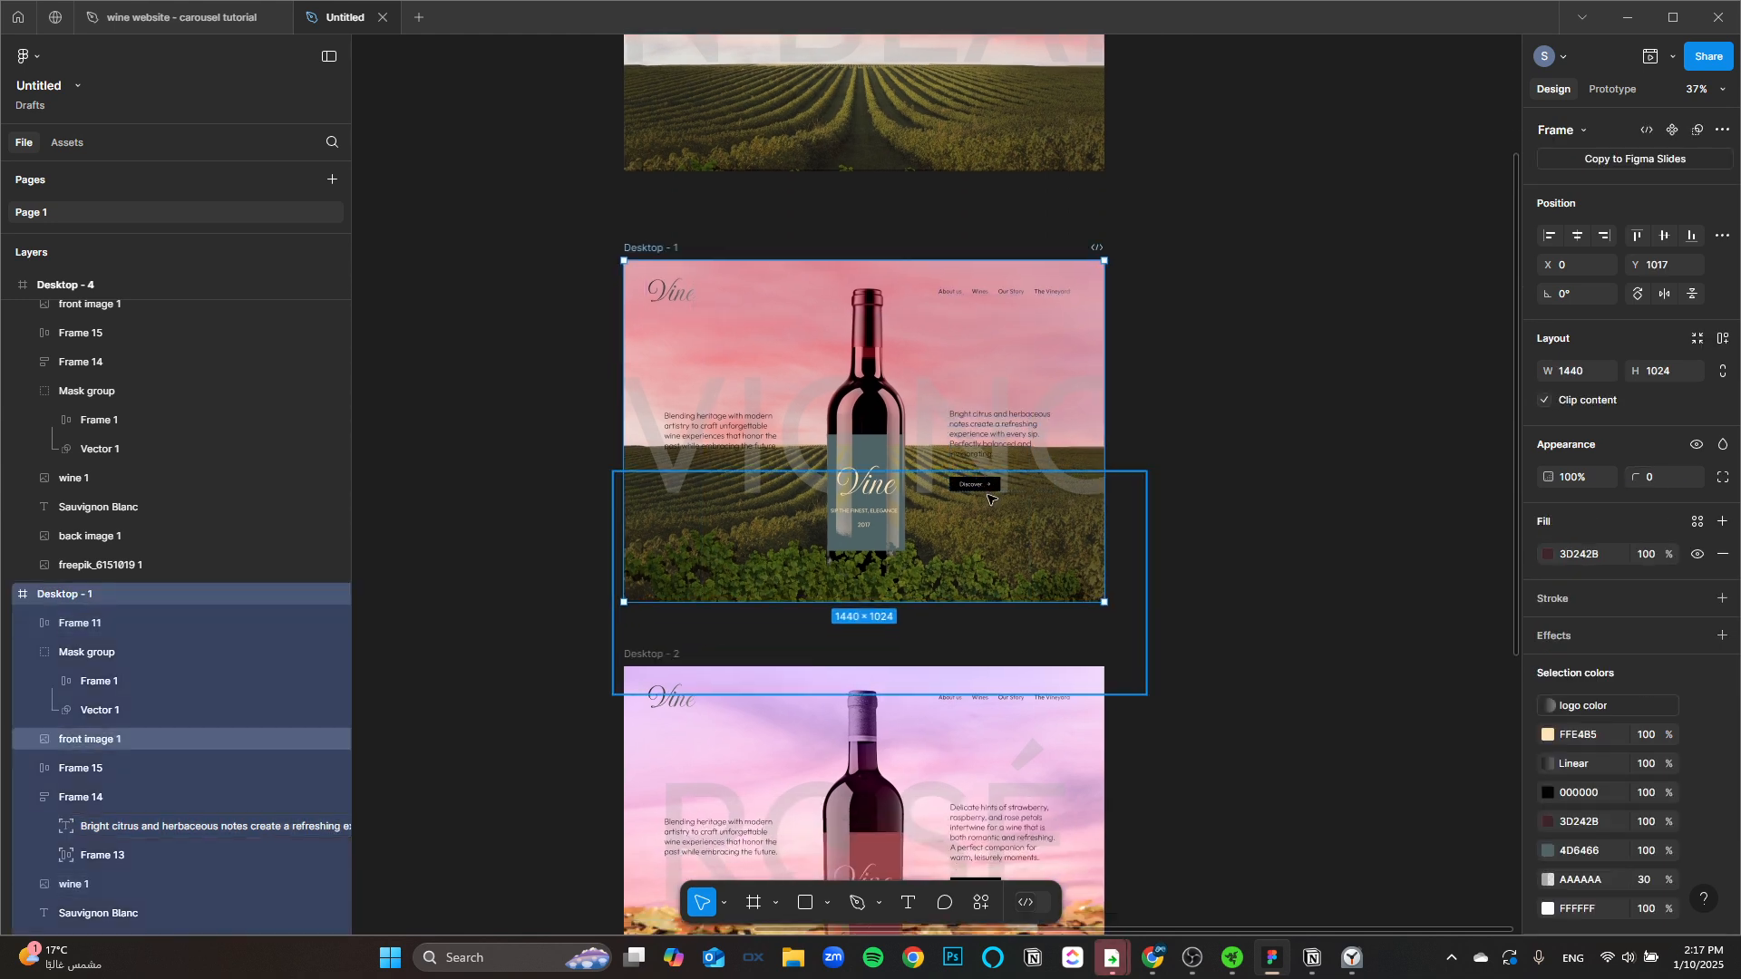
{"action": "scroll", "coordinate": [871, 372], "scroll_direction": "up", "scroll_amount": 4}
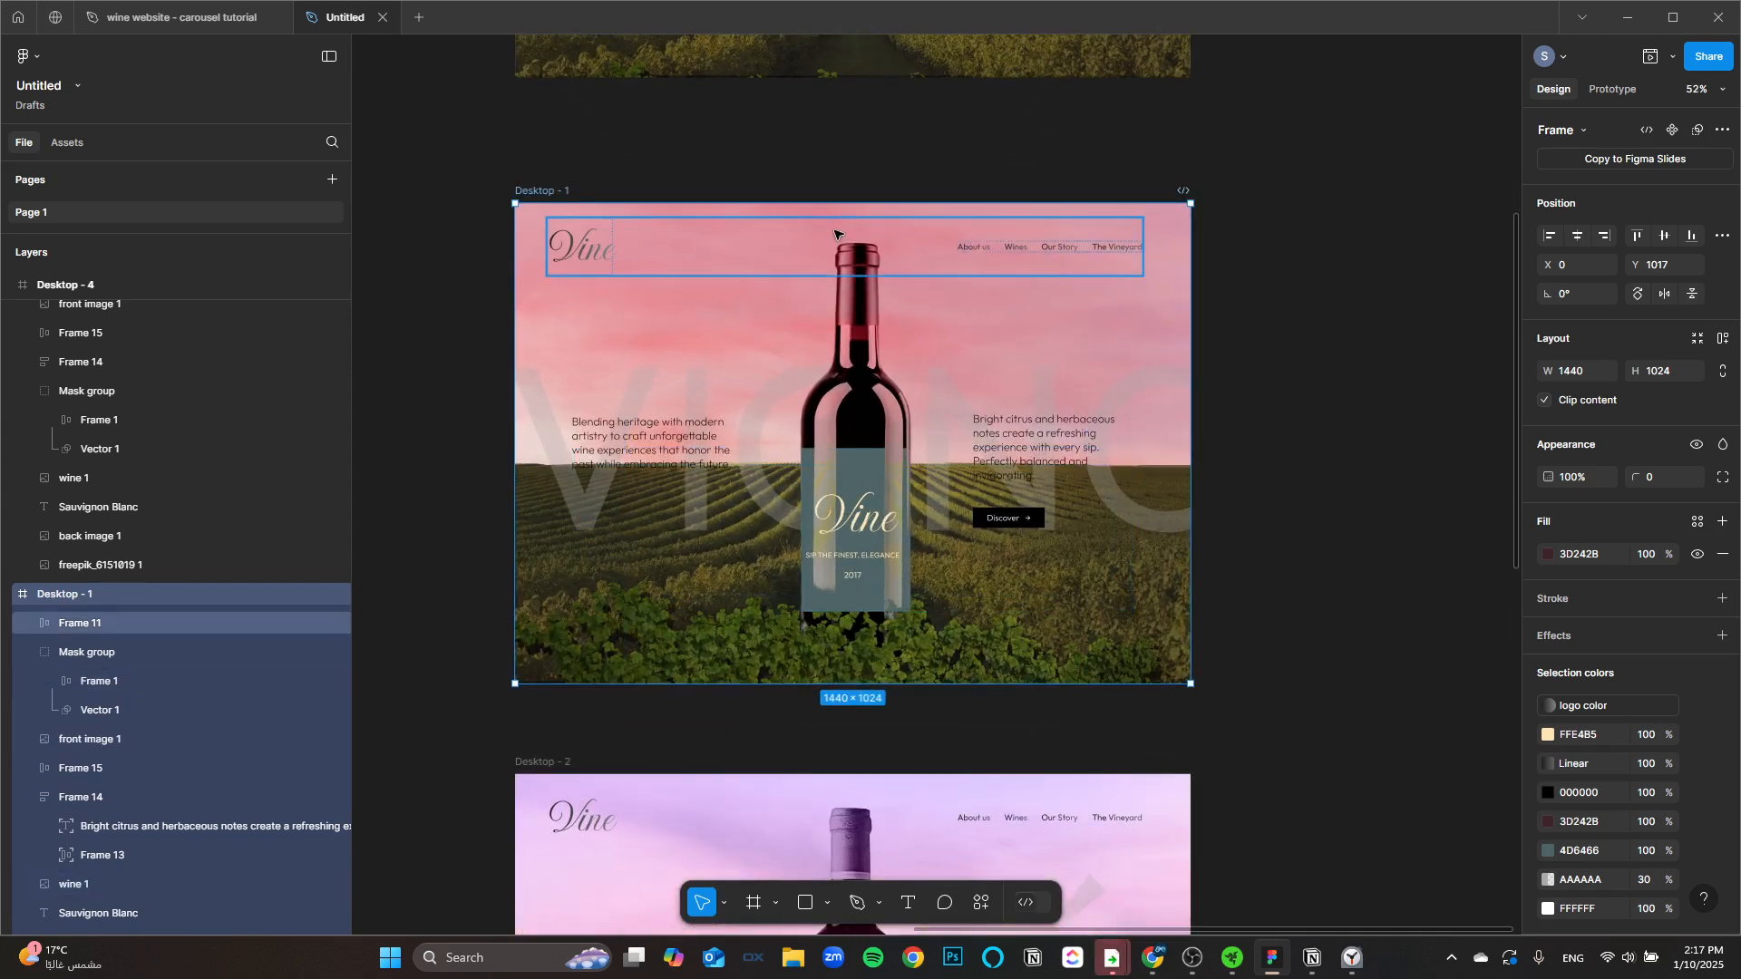
Step: Send the label's Mask group backward in Desktop - 1's layer order so it sits directly above the wine 1 image
{"action": "left_click", "coordinate": [856, 403]}
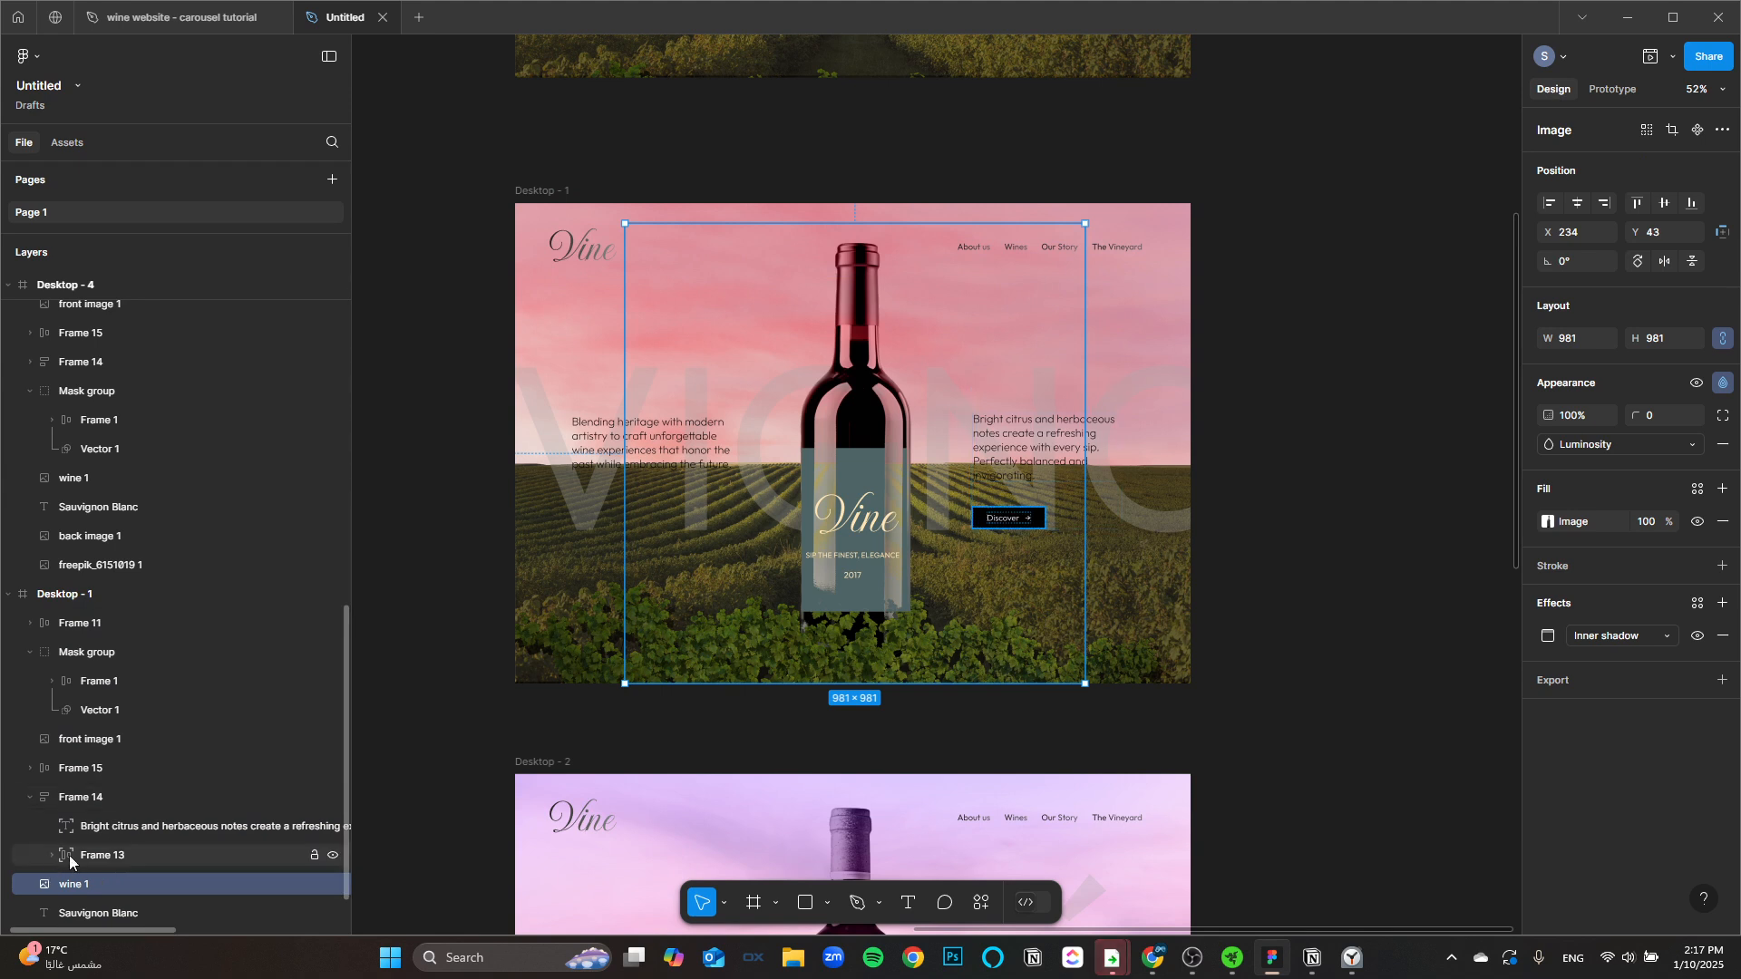
{"action": "left_click", "coordinate": [30, 797]}
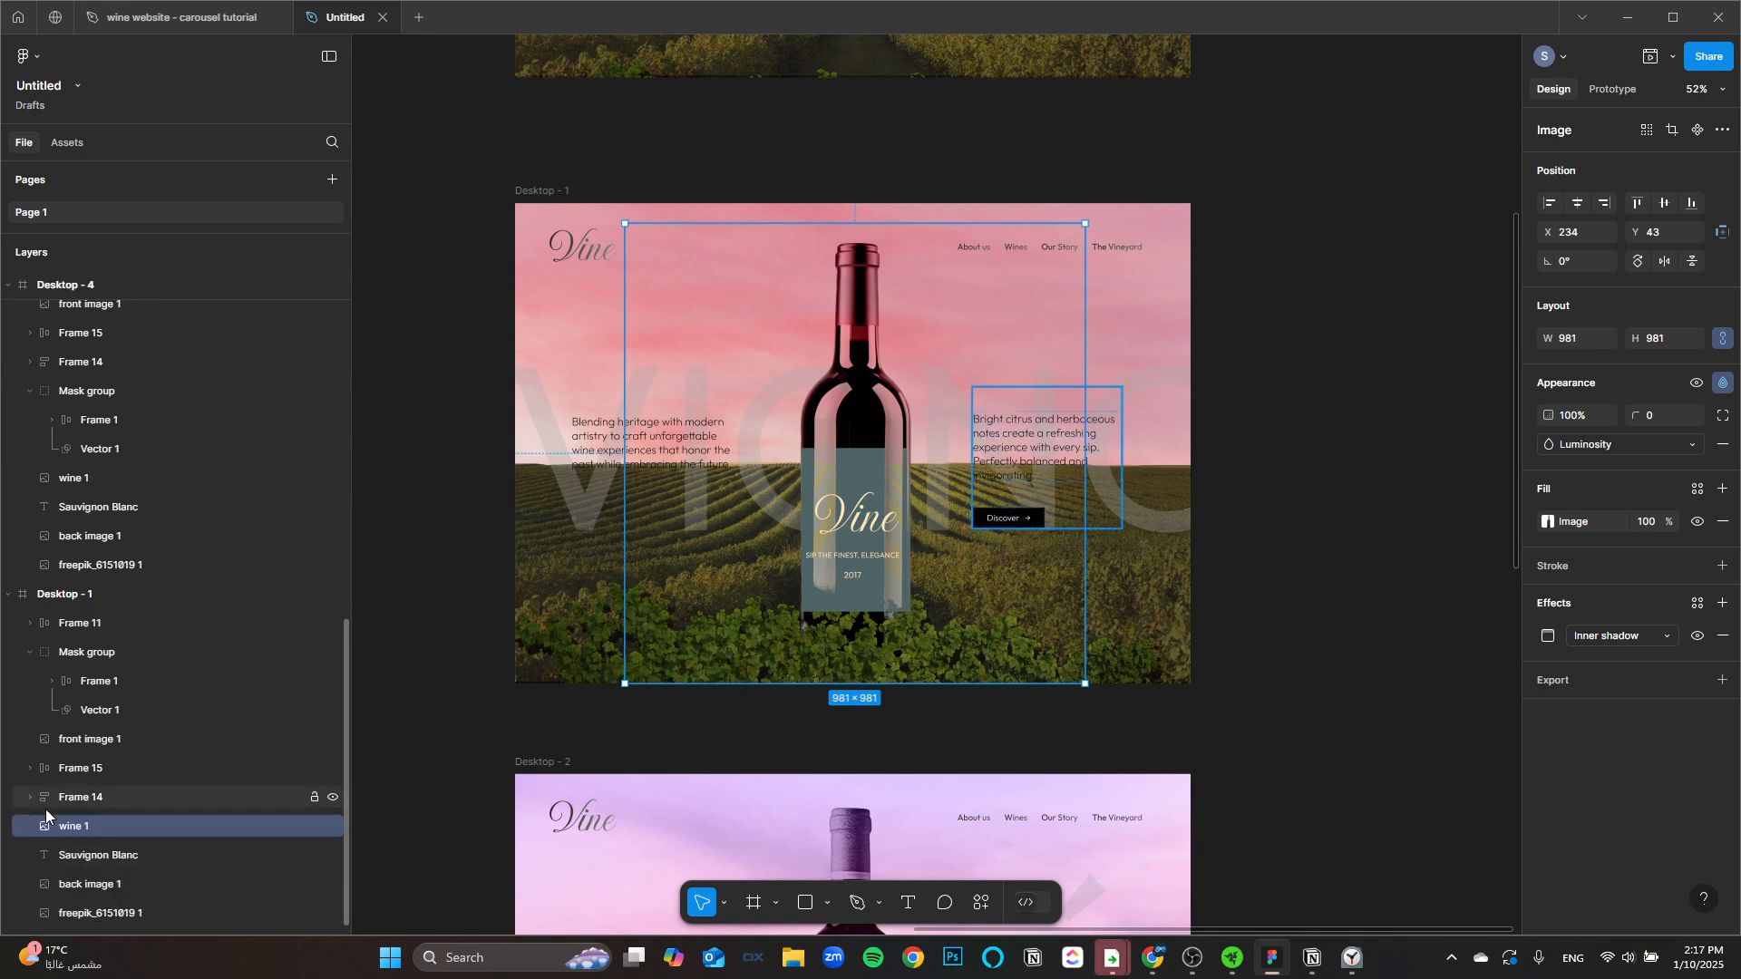
{"action": "left_click", "coordinate": [102, 651]}
{"action": "left_click", "coordinate": [31, 657]}
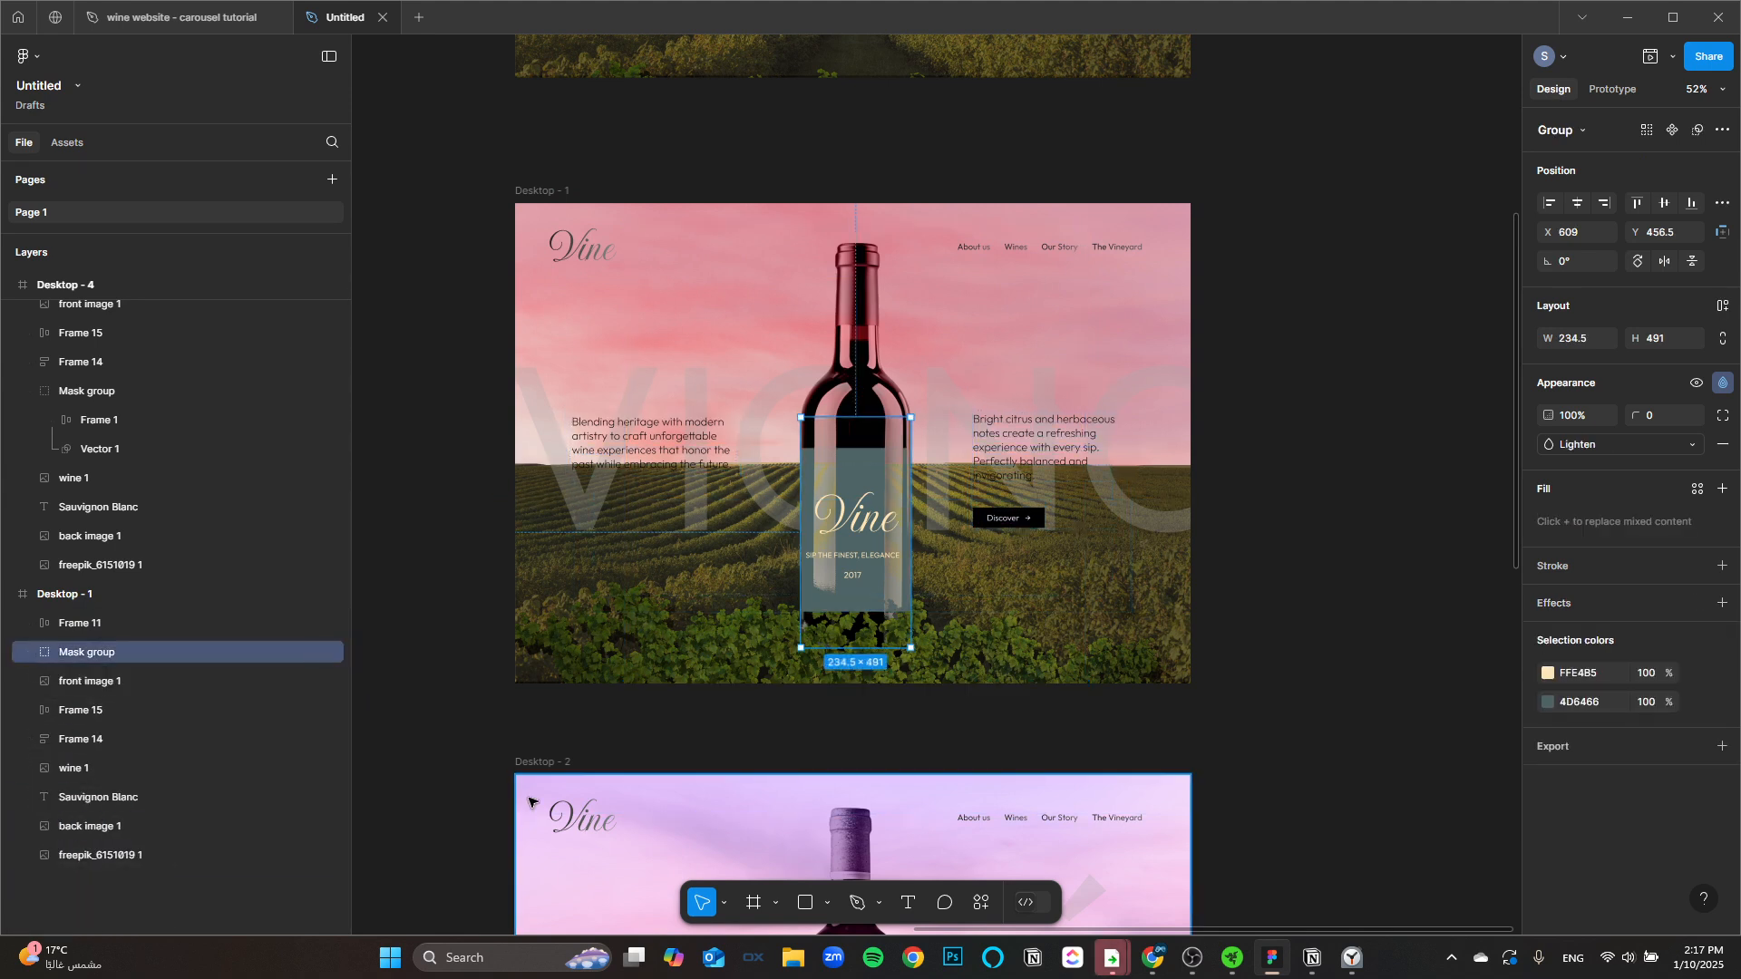
{"action": "key", "text": "ctrl+bracketleft"}
{"action": "key", "text": "ctrl+bracketleft"}
{"action": "key", "text": "ctrl+bracketleft"}
{"action": "key", "text": "ctrl+bracketleft"}
{"action": "key", "text": "ctrl+bracketright"}
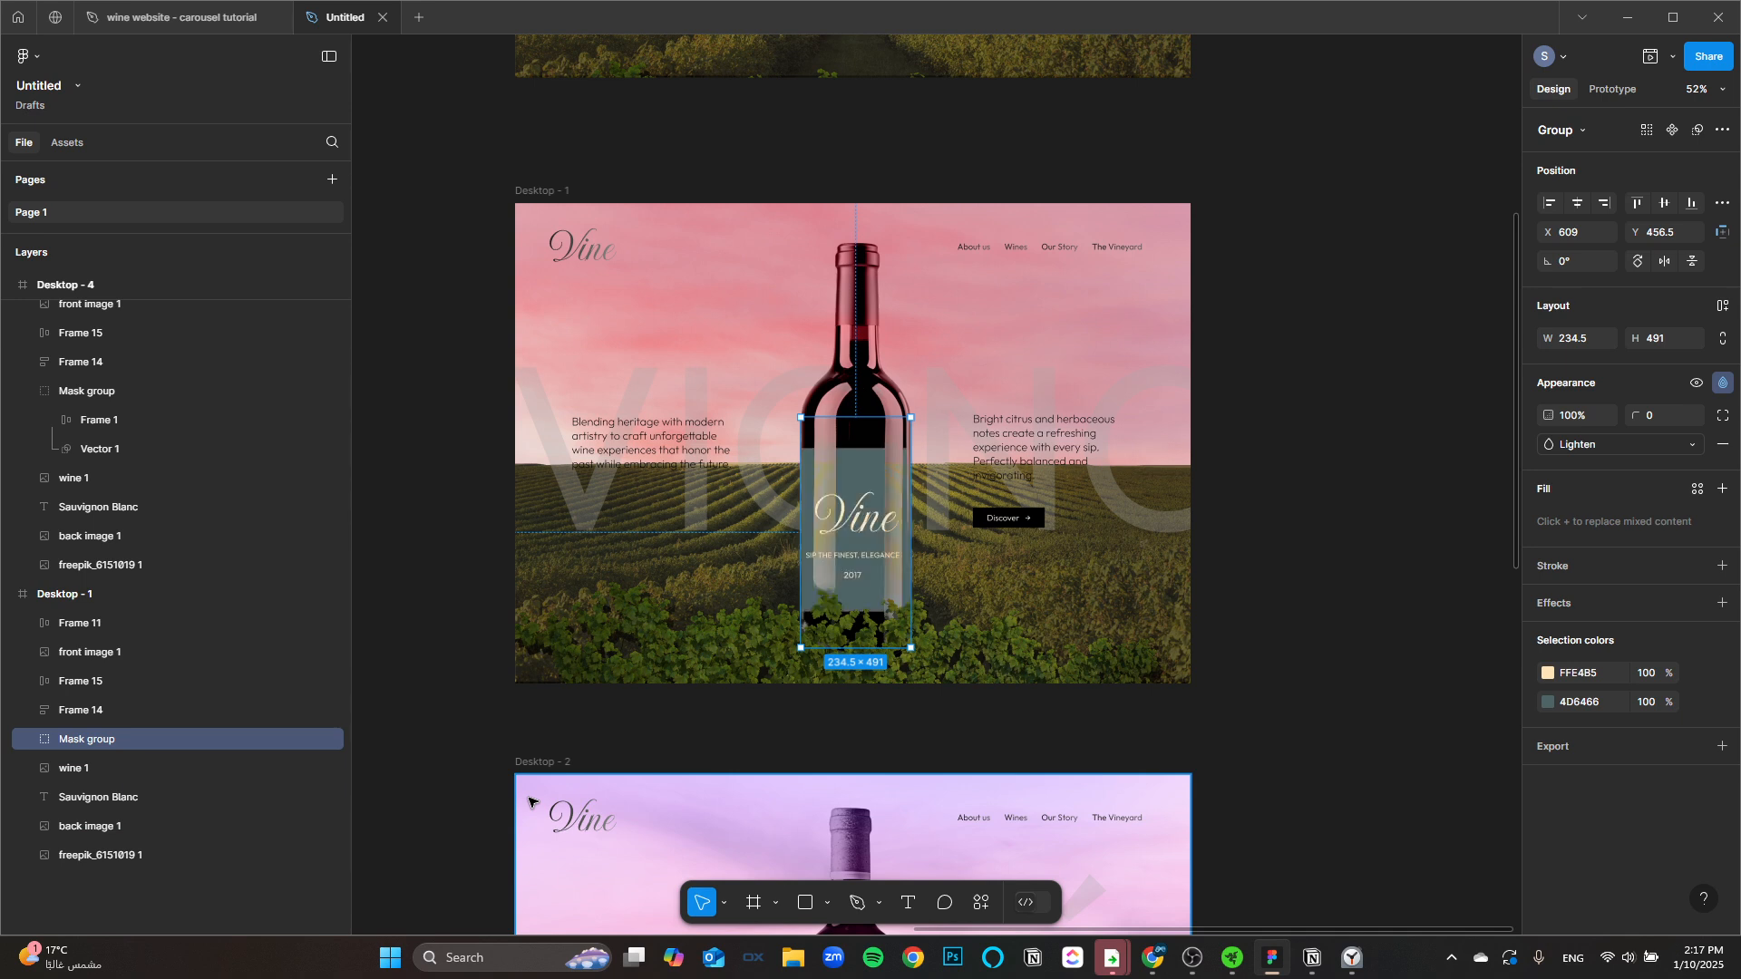
Step: Copy the Mask group and wine 1 image from Desktop - 1 into Desktop - 2
{"action": "left_click", "coordinate": [118, 769], "text": "shift"}
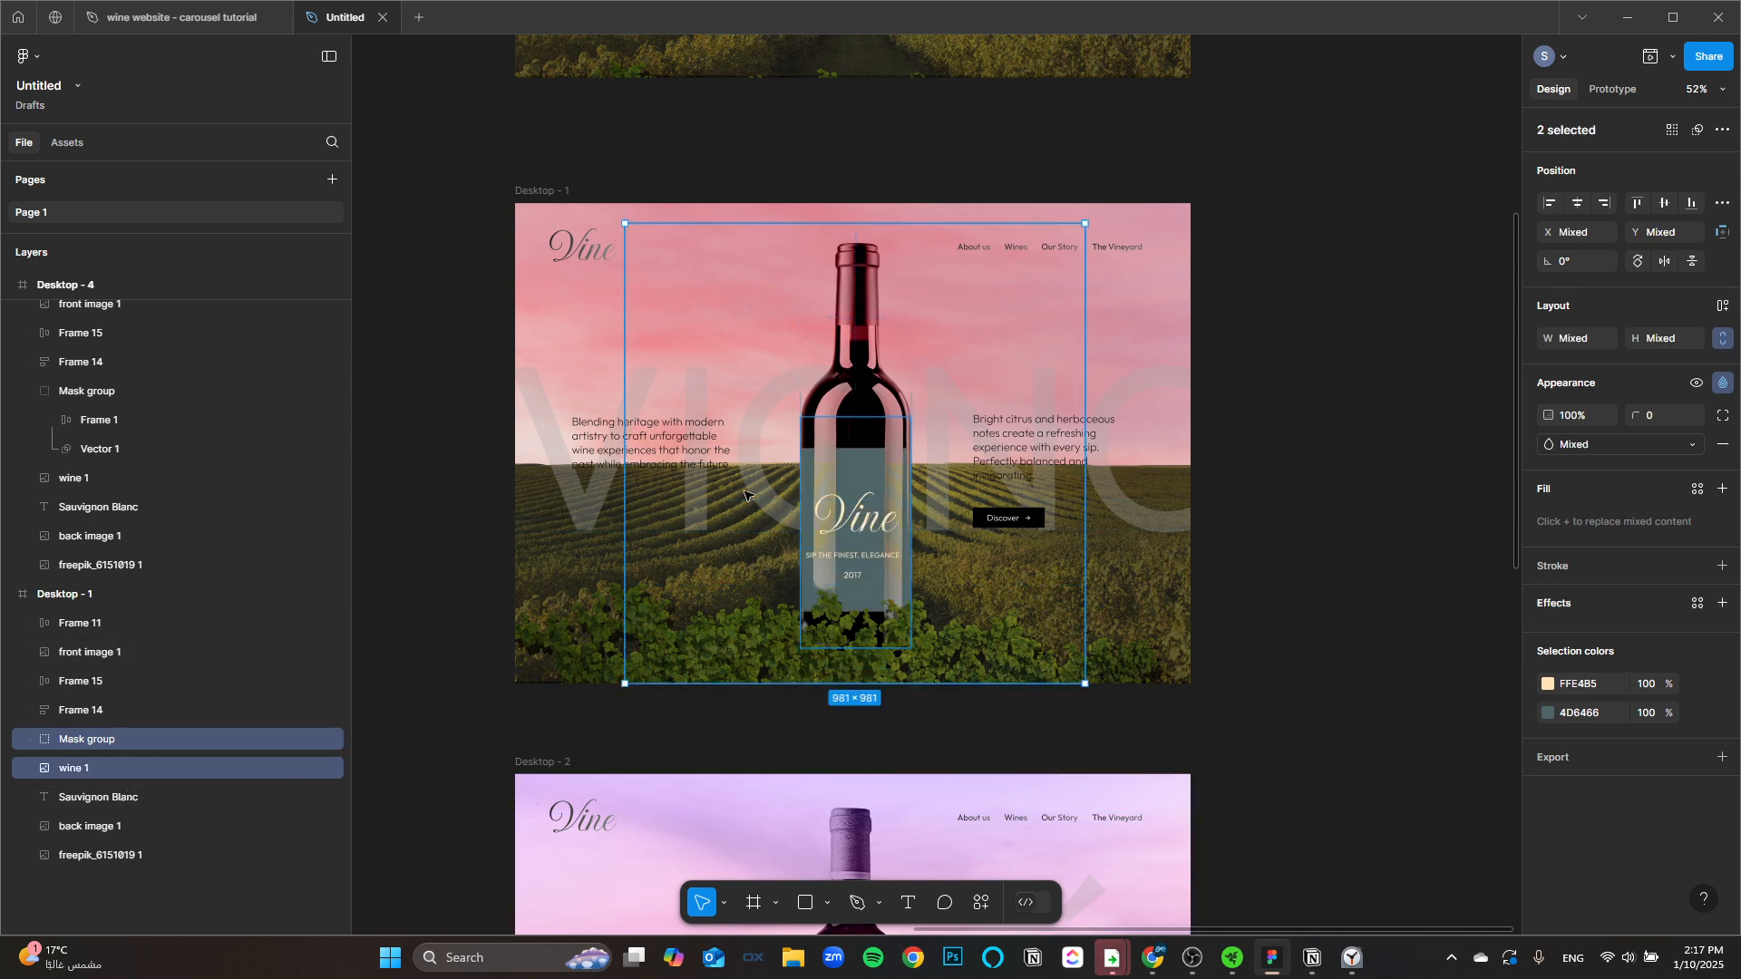
{"action": "scroll", "coordinate": [779, 522], "scroll_direction": "down", "scroll_amount": 4}
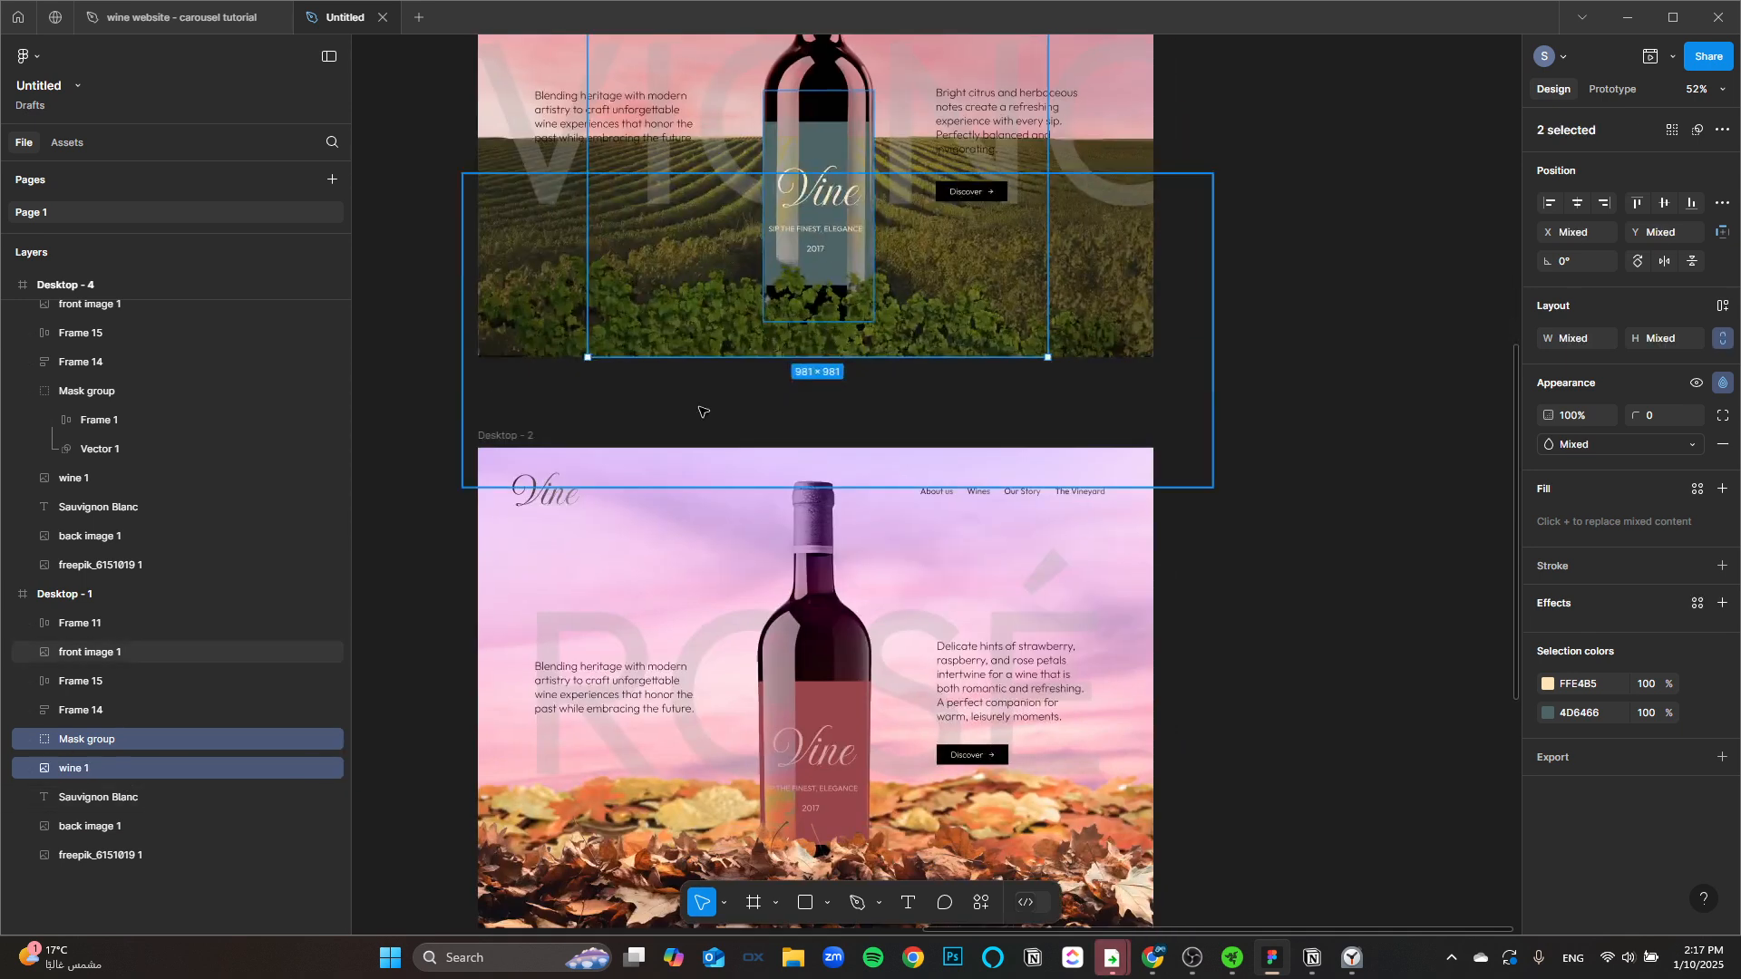
{"action": "left_click", "coordinate": [510, 437]}
{"action": "key", "text": "ctrl+v"}
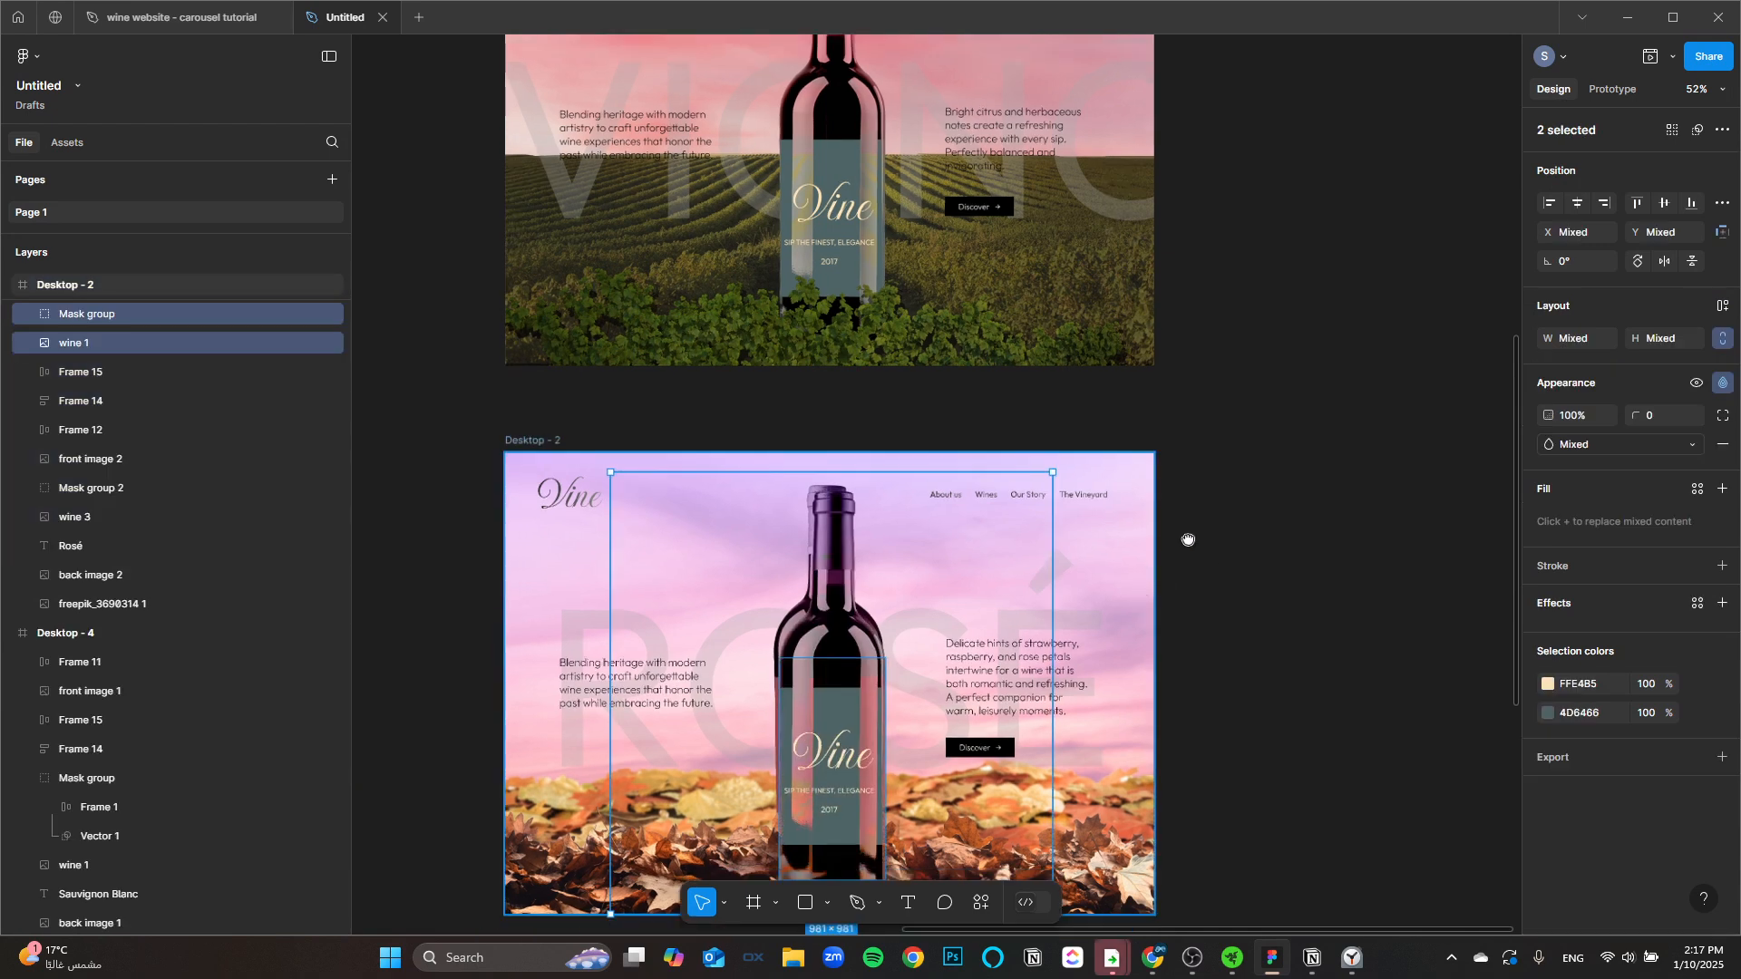
{"action": "left_click_drag", "start_coordinate": [1155, 533], "coordinate": [1007, 589]}
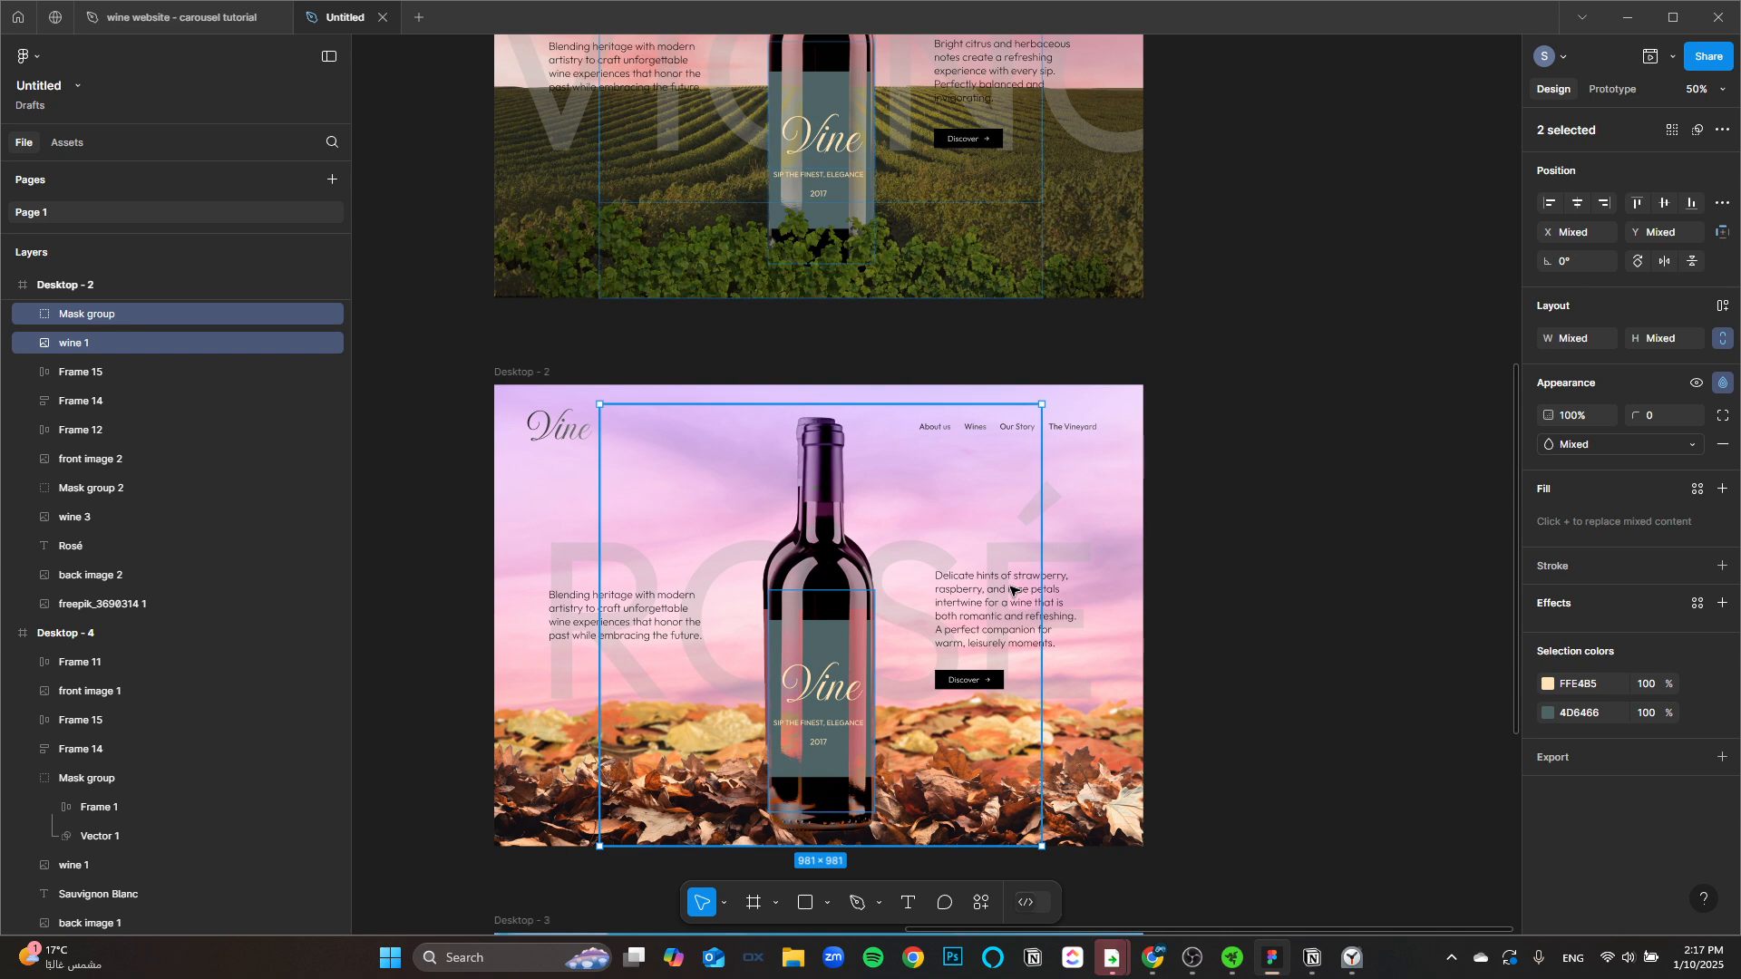
Step: Move the pasted Mask group and wine 1 image horizontally to the right, until the bottle lies completely outside Desktop - 2
{"action": "key", "text": "shift+Right"}
{"action": "key", "text": "shift+Right"}
{"action": "key", "text": "shift+Right"}
{"action": "key", "text": "shift+Right"}
{"action": "key", "text": "shift+Right"}
{"action": "key", "text": "shift+Right"}
{"action": "key", "text": "shift+Right"}
{"action": "key", "text": "shift+Right"}
{"action": "key", "text": "shift+Right"}
{"action": "key", "text": "shift+Right"}
{"action": "key", "text": "shift+Right"}
{"action": "key", "text": "shift+Right"}
{"action": "key", "text": "shift+Right"}
{"action": "key", "text": "shift+Right"}
{"action": "key", "text": "shift+Right"}
{"action": "key", "text": "shift+Right"}
{"action": "key", "text": "shift+Right"}
{"action": "key", "text": "shift+Right"}
{"action": "key", "text": "shift+Right"}
{"action": "key", "text": "shift+Right"}
{"action": "key", "text": "shift+Right"}
{"action": "key", "text": "shift+Right"}
{"action": "key", "text": "shift+Right"}
{"action": "key", "text": "shift+Right"}
{"action": "key", "text": "shift+Right"}
{"action": "key", "text": "shift+Right"}
{"action": "key", "text": "shift+Right"}
{"action": "key", "text": "shift+Right"}
{"action": "key", "text": "shift+Right"}
{"action": "key", "text": "shift+Right"}
{"action": "key", "text": "shift+Right"}
{"action": "key", "text": "shift+Right"}
{"action": "key", "text": "shift+Right"}
{"action": "key", "text": "shift+Right"}
{"action": "key", "text": "shift+Right"}
{"action": "key", "text": "shift+Right"}
{"action": "key", "text": "shift+Right"}
{"action": "key", "text": "shift+Right"}
{"action": "key", "text": "shift+Right"}
{"action": "key", "text": "shift+Right"}
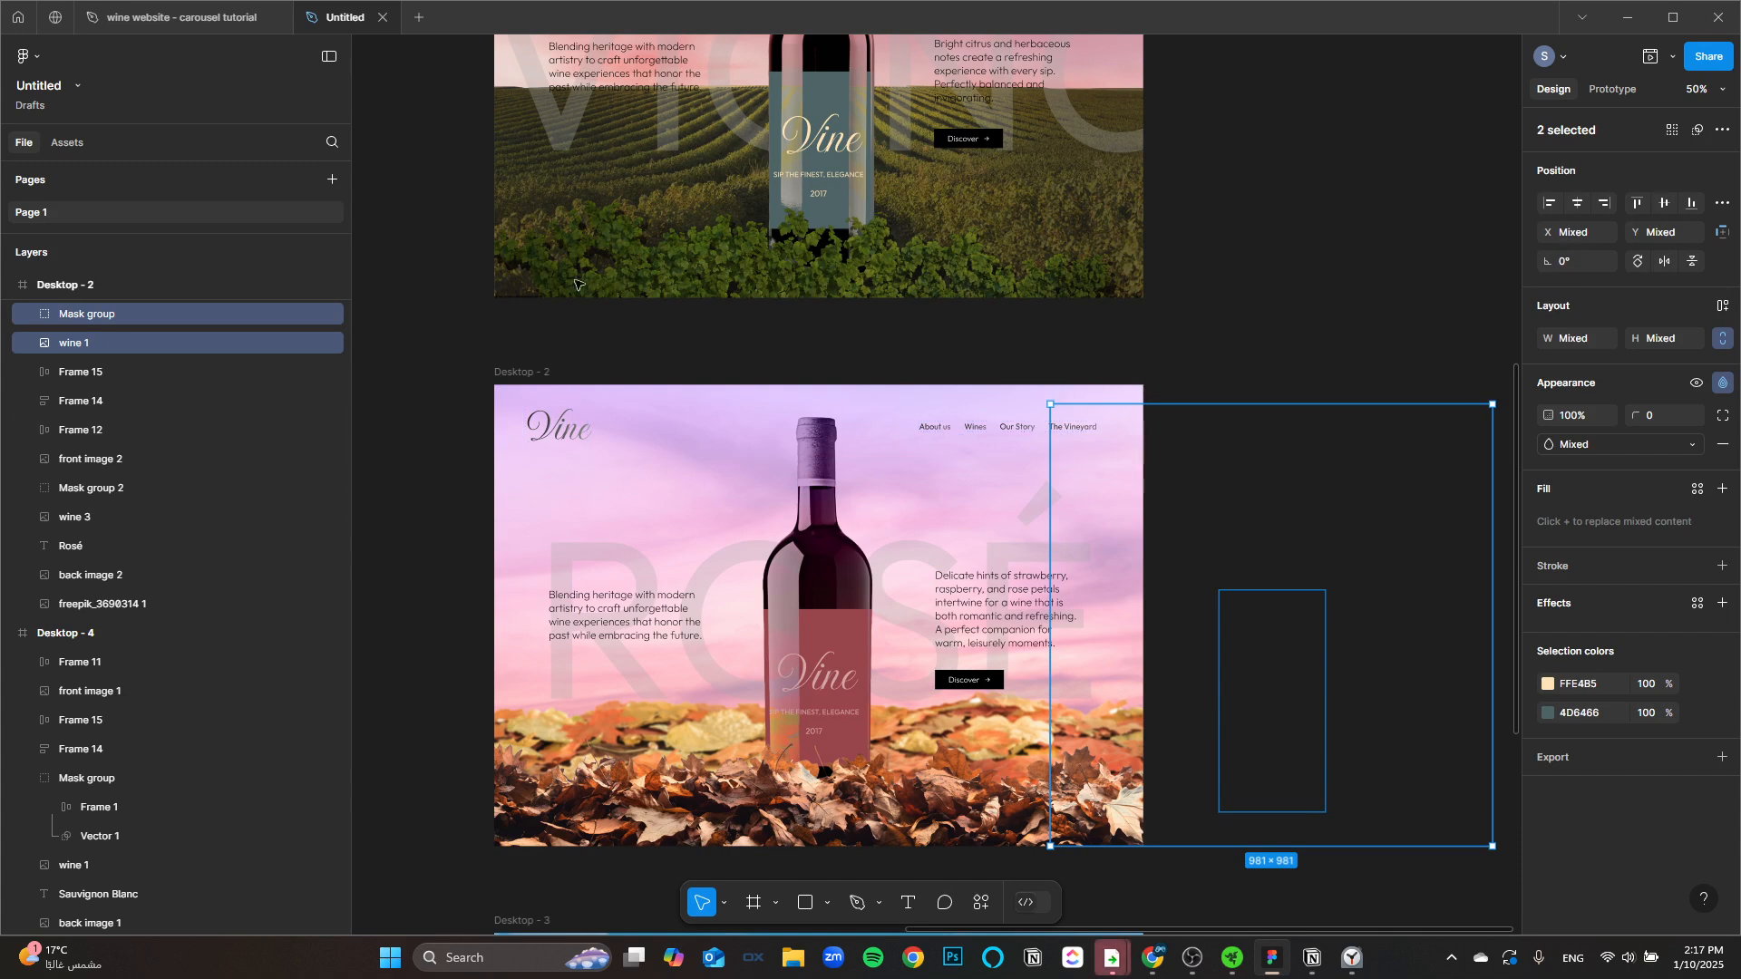
Step: Turn off content clipping on the Desktop - 2 frame
{"action": "left_click", "coordinate": [1008, 370]}
{"action": "left_click", "coordinate": [1544, 400]}
{"action": "scroll", "coordinate": [1179, 544], "scroll_direction": "right", "scroll_amount": 3}
Step: Shift the label's Frame 1 inside Desktop - 2's Mask group to the right, to X 1698, leaving the mask vector in place
{"action": "left_click", "coordinate": [1054, 630]}
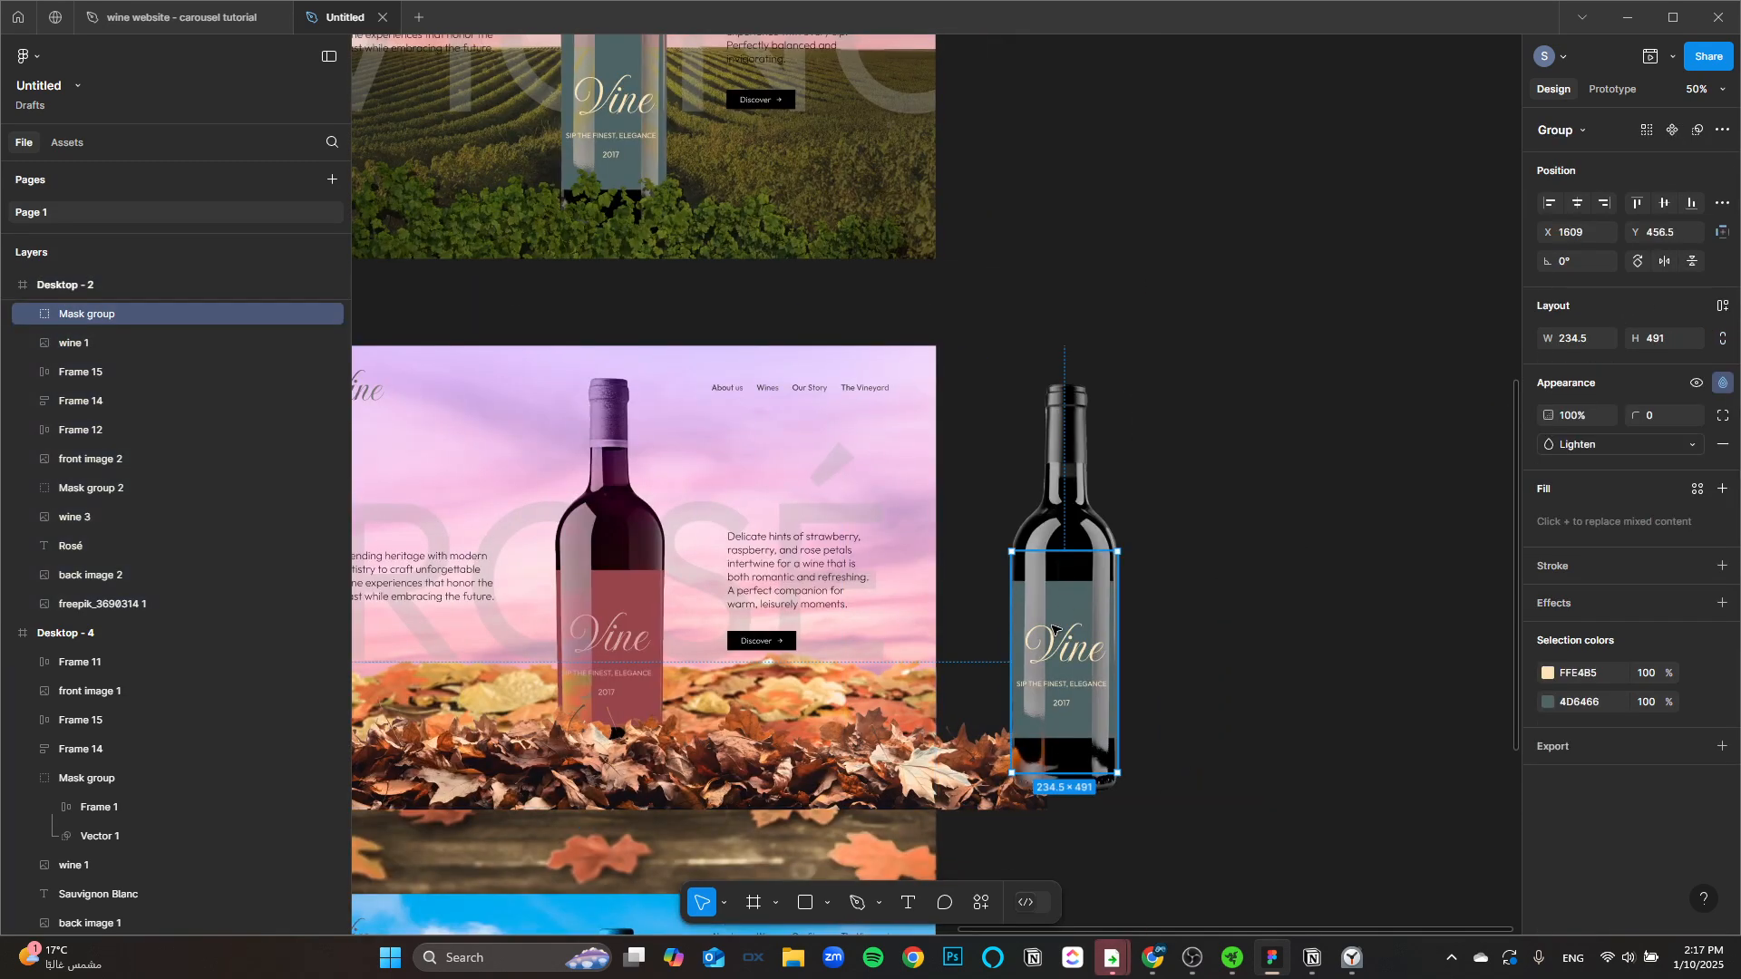
{"action": "left_click", "coordinate": [29, 315]}
{"action": "left_click", "coordinate": [98, 343]}
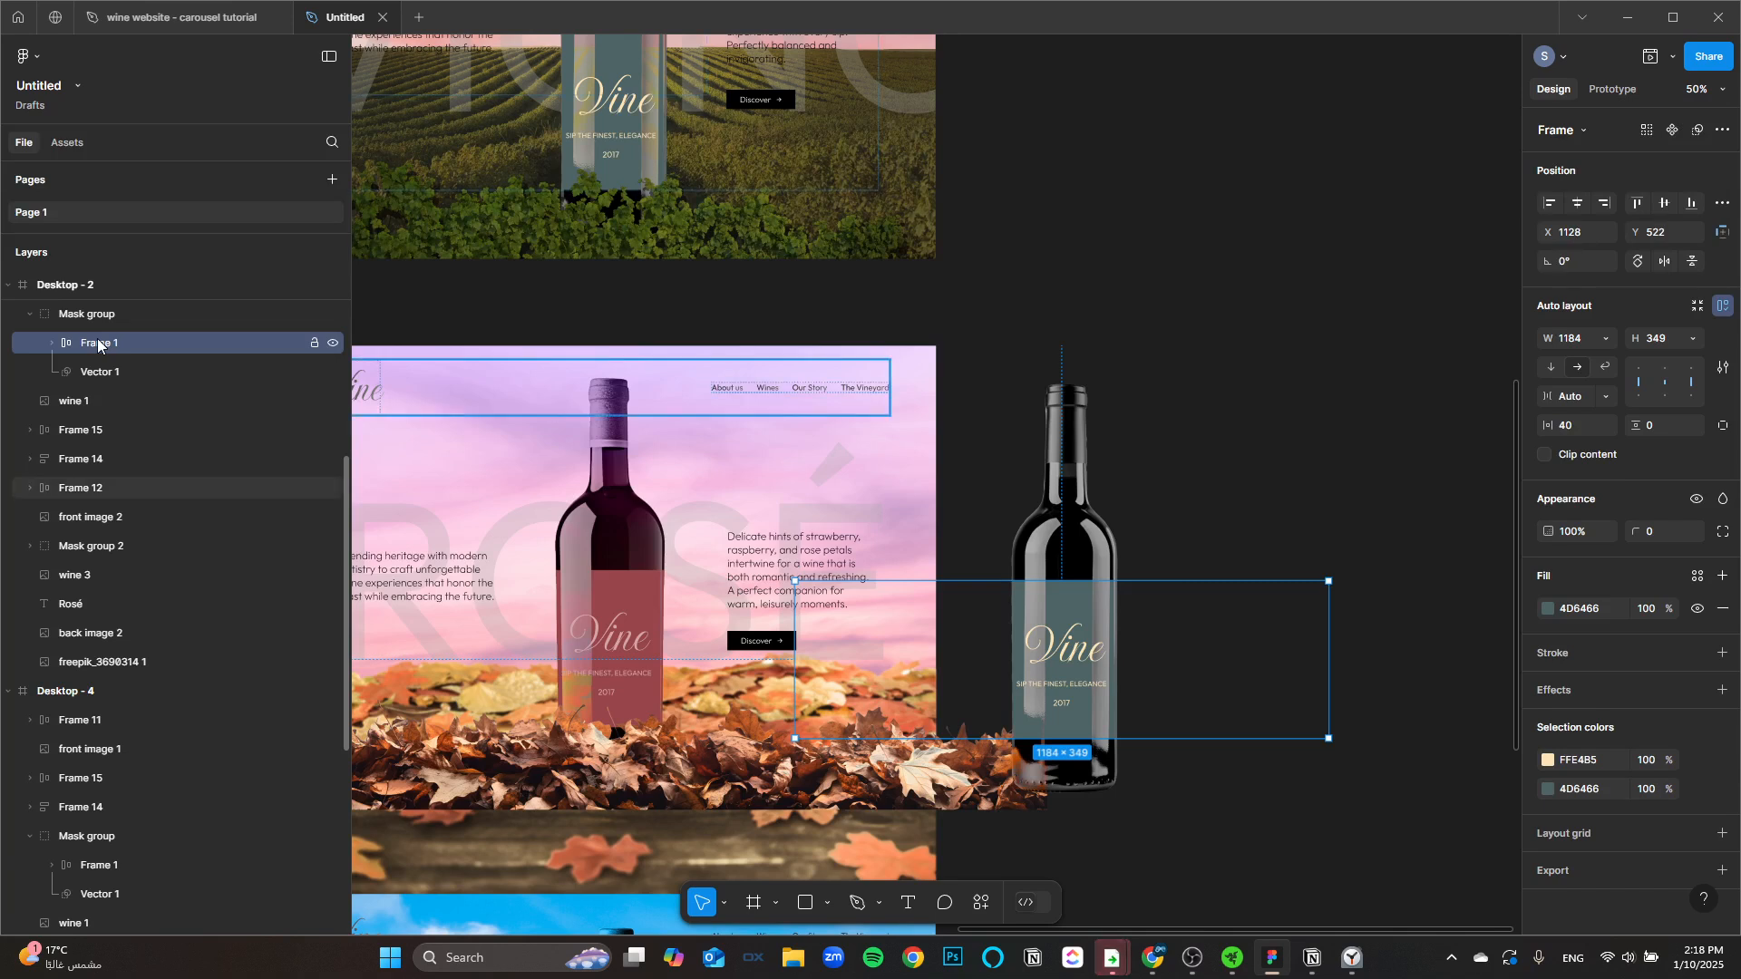
{"action": "key", "text": "shift+Right"}
{"action": "key", "text": "shift+Right"}
{"action": "key", "text": "shift+Right"}
{"action": "key", "text": "shift+Right"}
{"action": "key", "text": "shift+Right"}
{"action": "key", "text": "shift+Right"}
{"action": "key", "text": "shift+Right"}
{"action": "key", "text": "shift+Right"}
{"action": "key", "text": "shift+Right"}
{"action": "key", "text": "shift+Right"}
{"action": "key", "text": "shift+Right"}
{"action": "key", "text": "shift+Right"}
{"action": "key", "text": "shift+Right"}
{"action": "key", "text": "shift+Right"}
{"action": "key", "text": "shift+Right"}
{"action": "key", "text": "shift+Right"}
{"action": "key", "text": "shift+Right"}
{"action": "key", "text": "shift+Right"}
{"action": "key", "text": "shift+Right"}
{"action": "key", "text": "shift+Right"}
{"action": "key", "text": "shift+Right"}
{"action": "key", "text": "shift+Right"}
{"action": "key", "text": "shift+Right"}
{"action": "key", "text": "shift+Right"}
{"action": "key", "text": "shift+Right"}
{"action": "key", "text": "shift+Right"}
{"action": "key", "text": "shift+Right"}
{"action": "key", "text": "shift+Right"}
{"action": "key", "text": "shift+Right"}
{"action": "key", "text": "shift+Right"}
{"action": "key", "text": "shift+Right"}
{"action": "key", "text": "shift+Right"}
{"action": "key", "text": "shift+Right"}
{"action": "key", "text": "shift+Right"}
{"action": "key", "text": "shift+Right"}
{"action": "key", "text": "shift+Right"}
{"action": "key", "text": "shift+Right"}
{"action": "key", "text": "shift+Right"}
{"action": "key", "text": "shift+Right"}
{"action": "key", "text": "shift+Right"}
{"action": "key", "text": "shift+Right"}
{"action": "key", "text": "shift+Right"}
{"action": "key", "text": "shift+Right"}
{"action": "key", "text": "shift+Right"}
{"action": "key", "text": "shift+Right"}
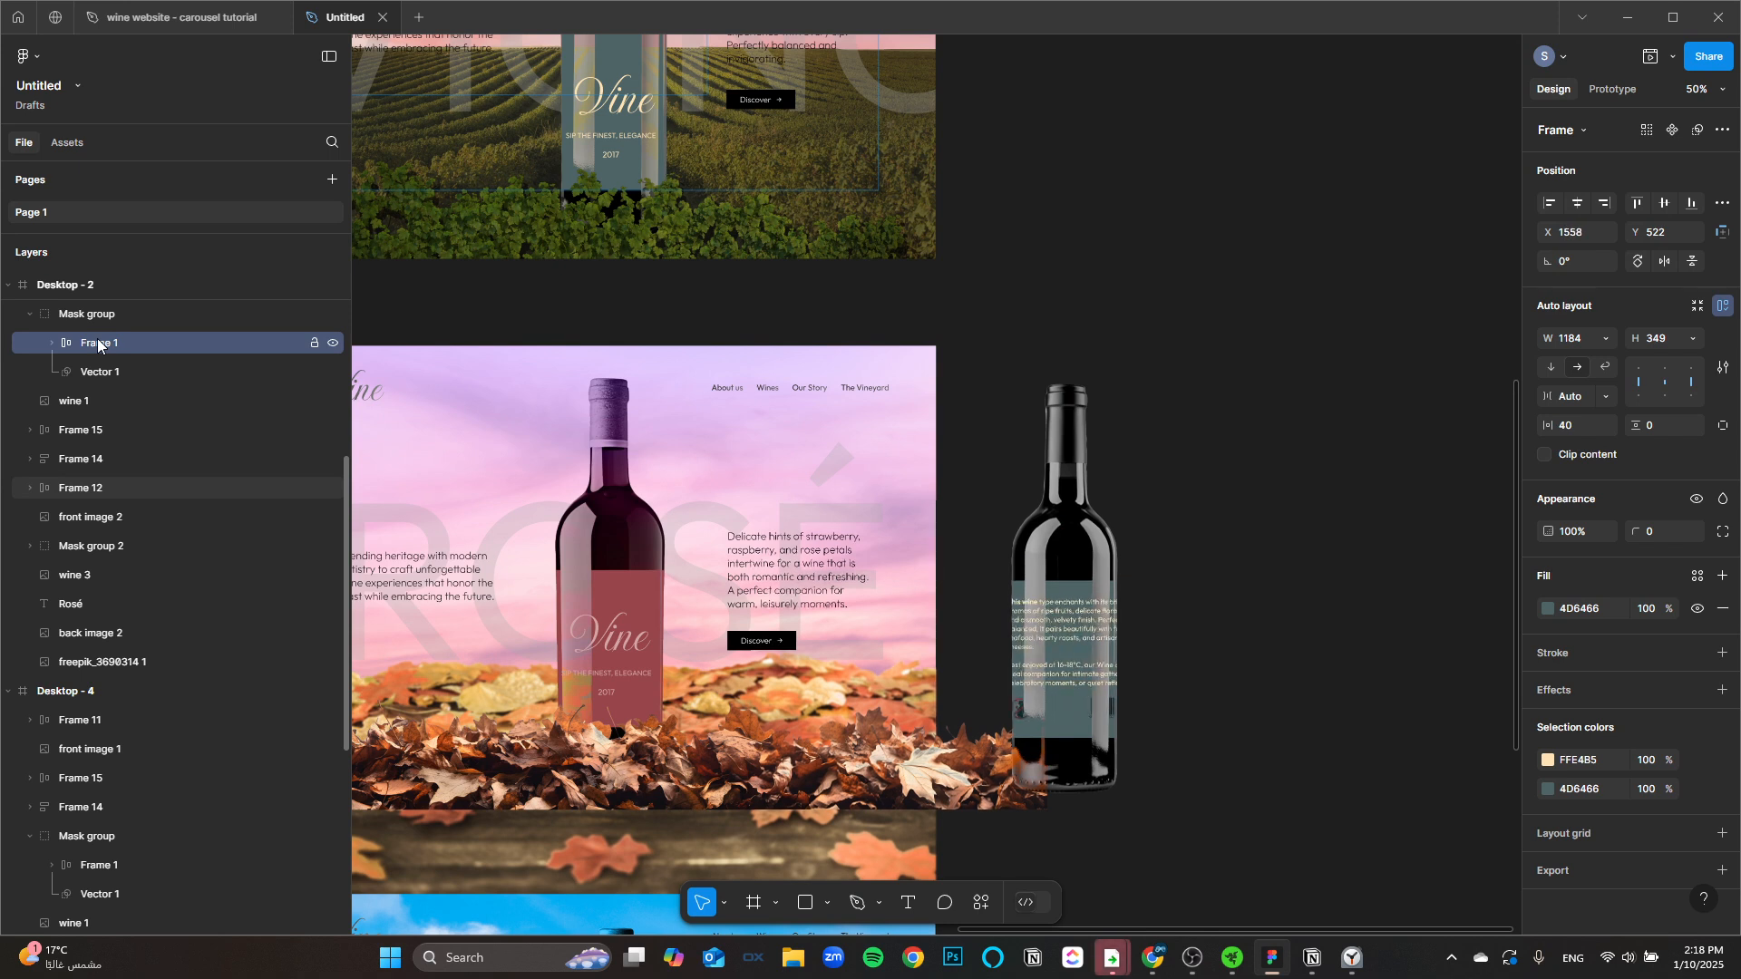
{"action": "scroll", "coordinate": [606, 466], "scroll_direction": "down", "scroll_amount": 2}
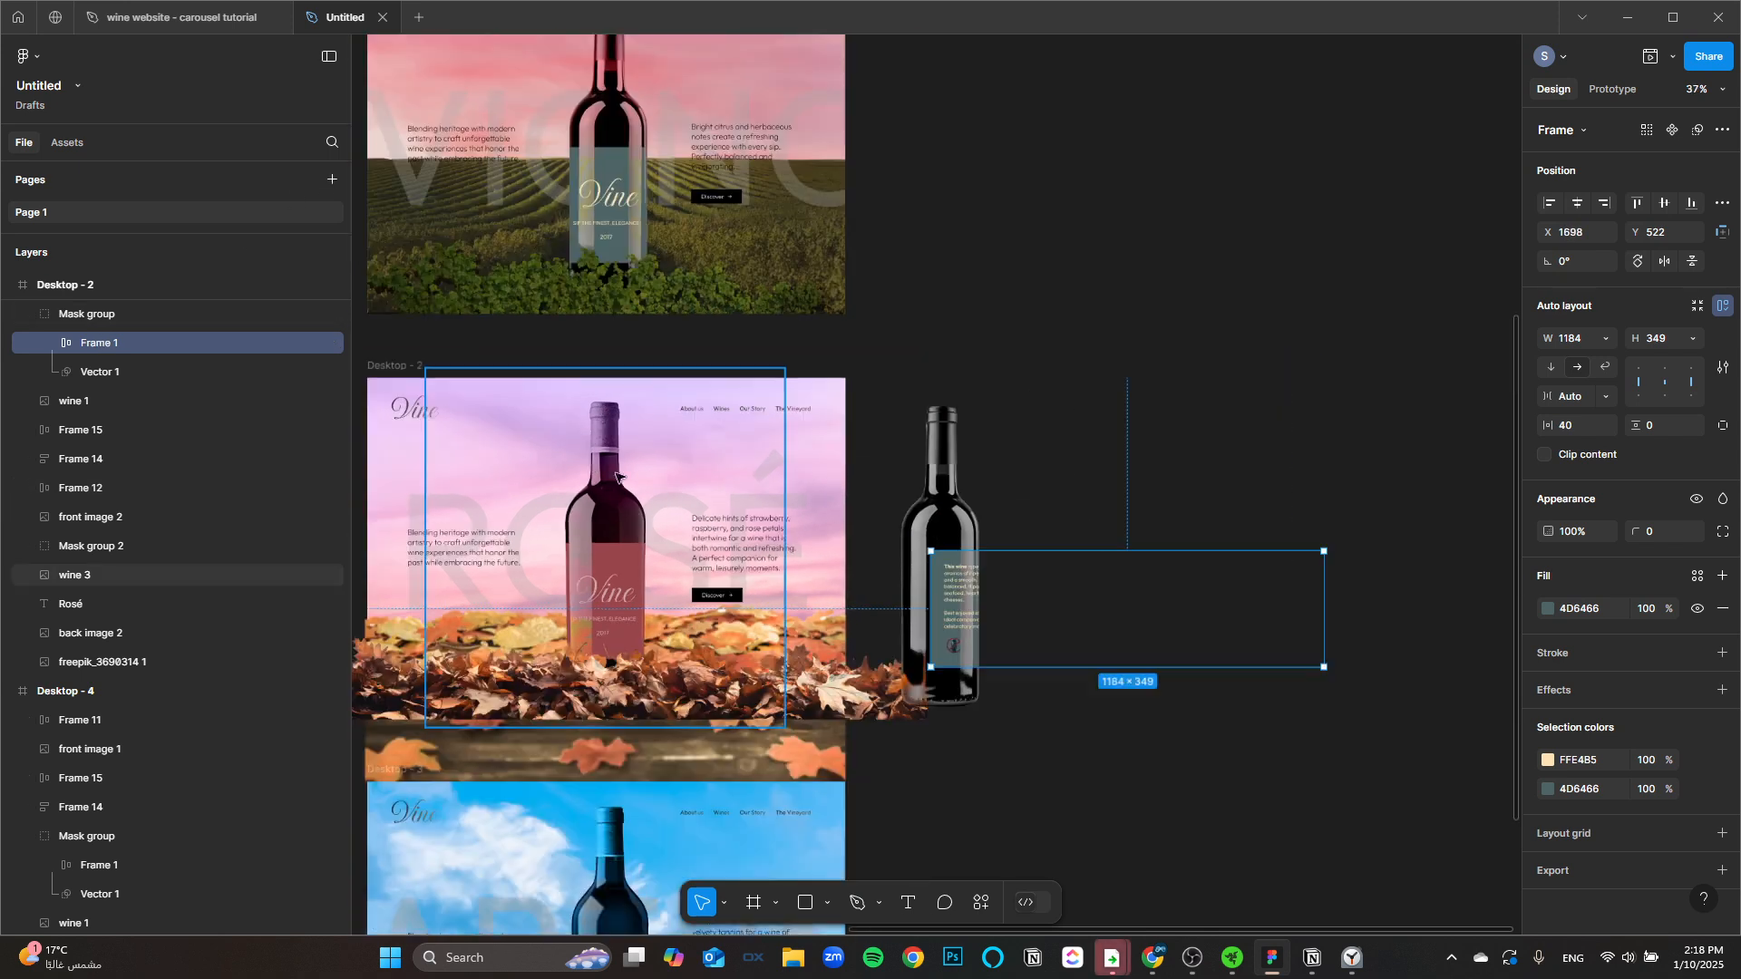
Step: Copy Mask group 2 and the wine 3 image from Desktop - 2 into Desktop - 1
{"action": "left_click_drag", "start_coordinate": [708, 476], "coordinate": [948, 540]}
{"action": "left_click", "coordinate": [839, 533]}
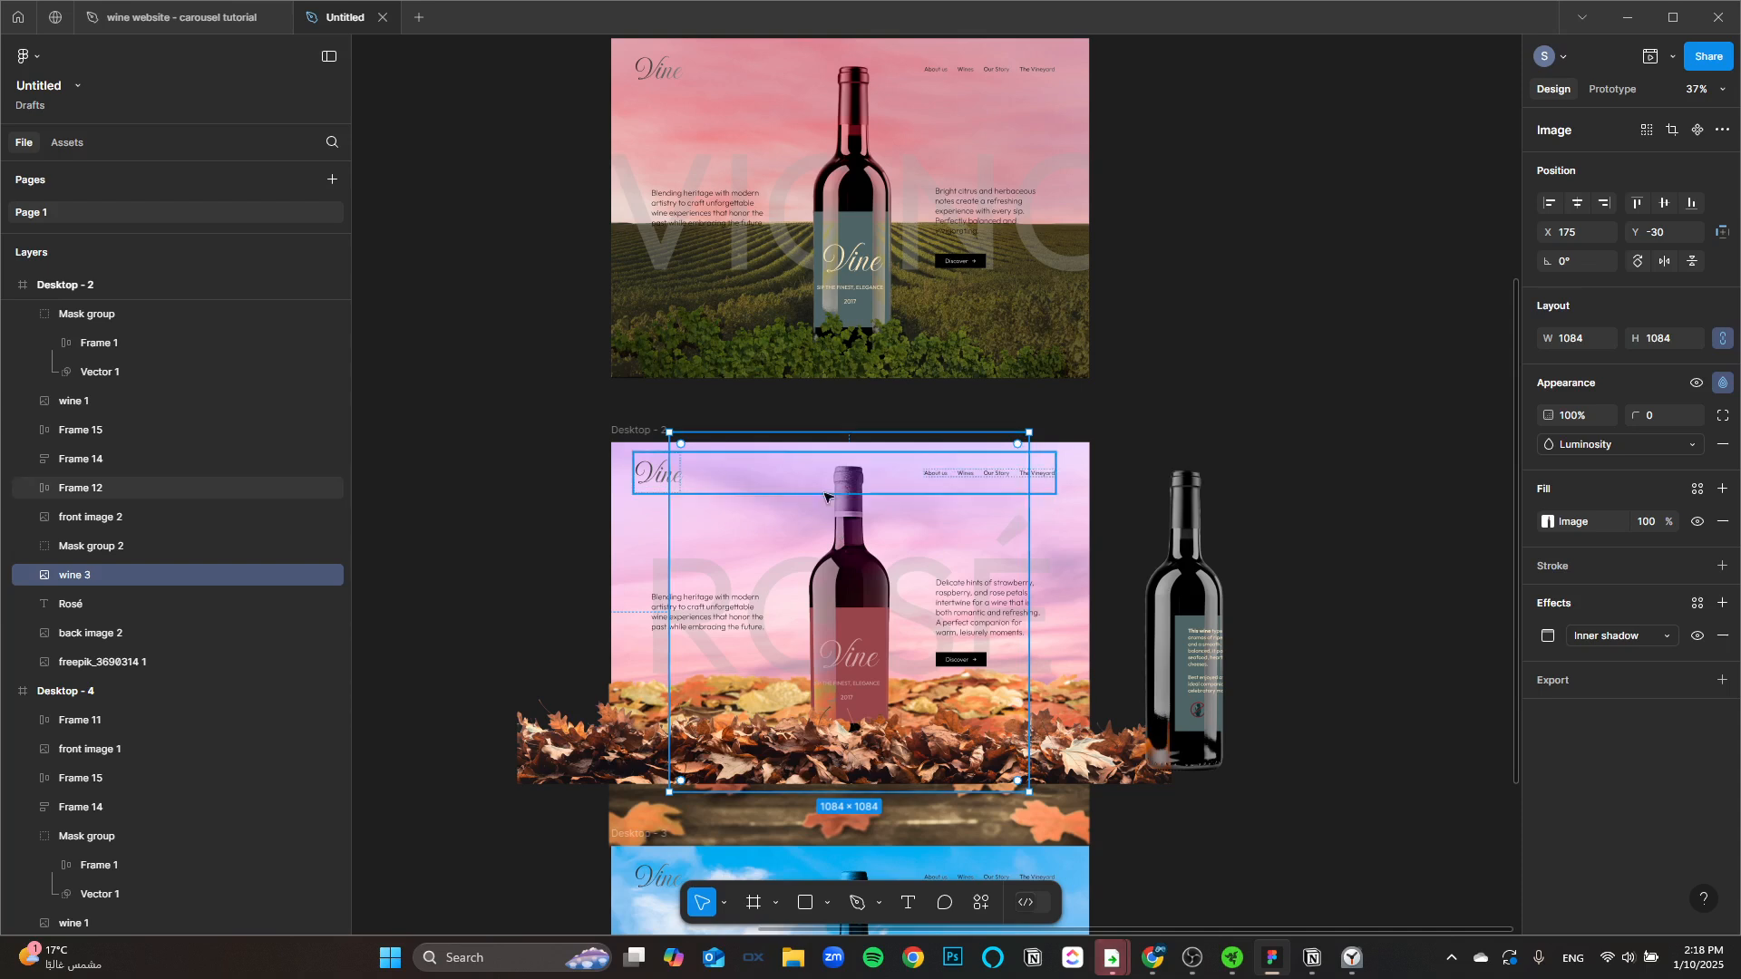
{"action": "left_click", "coordinate": [128, 545], "text": "shift"}
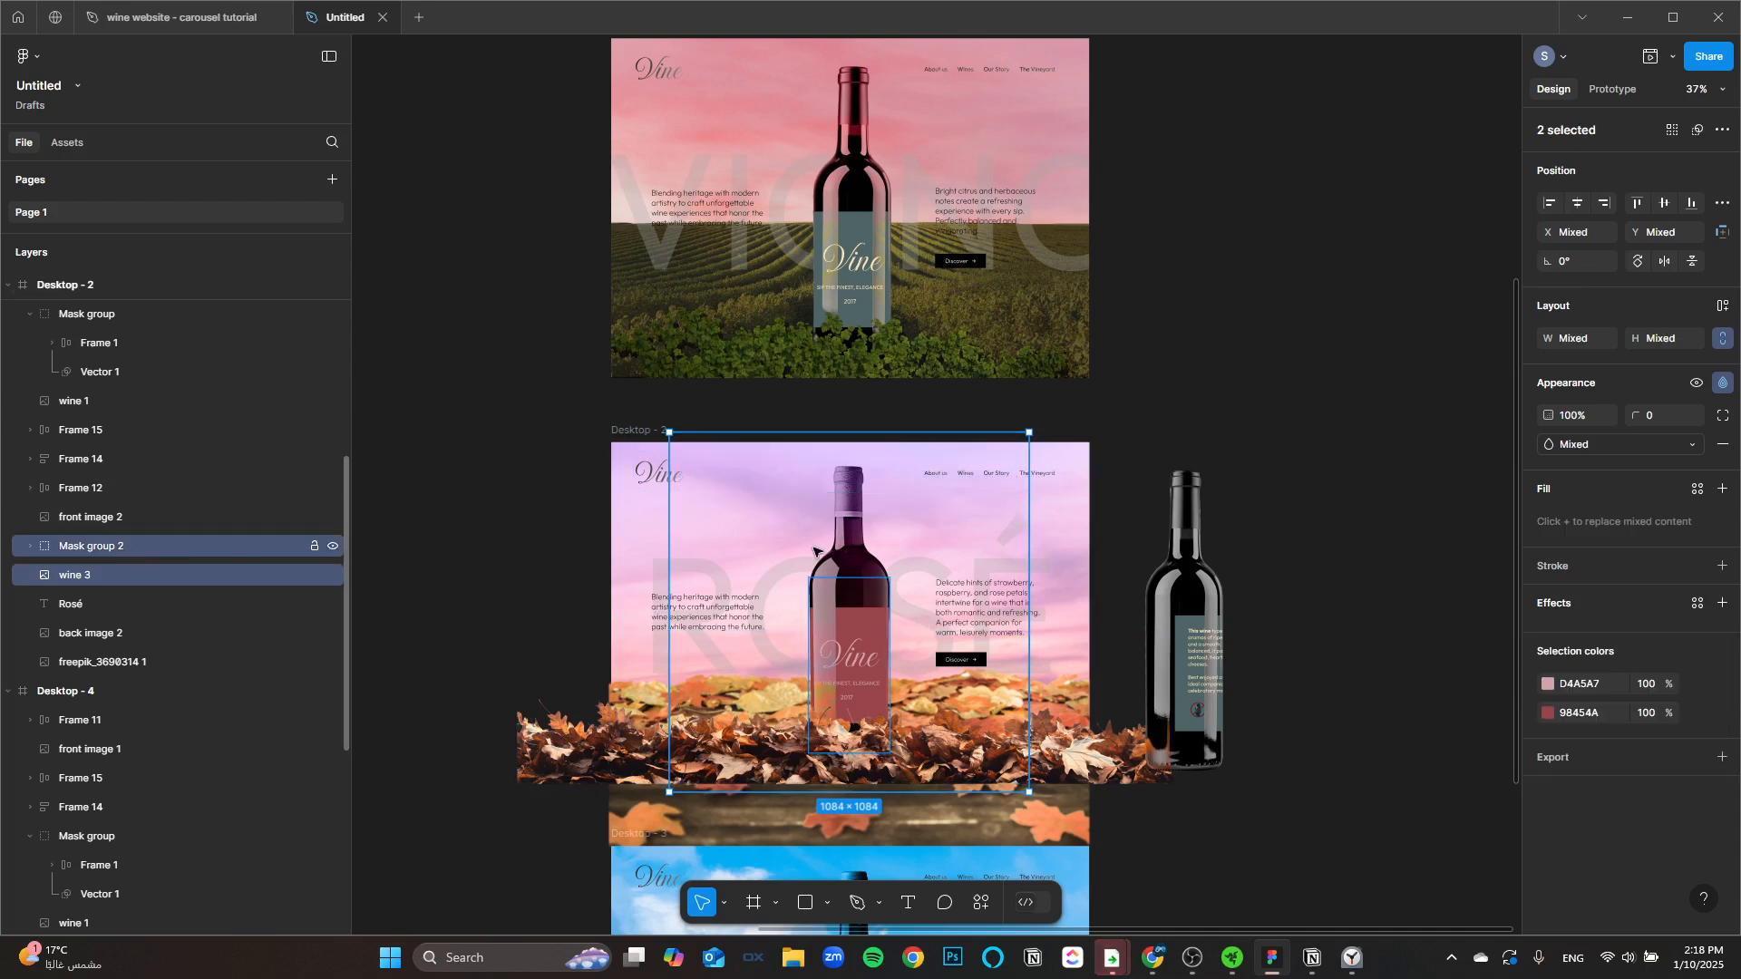
{"action": "left_click_drag", "start_coordinate": [698, 204], "coordinate": [895, 486]}
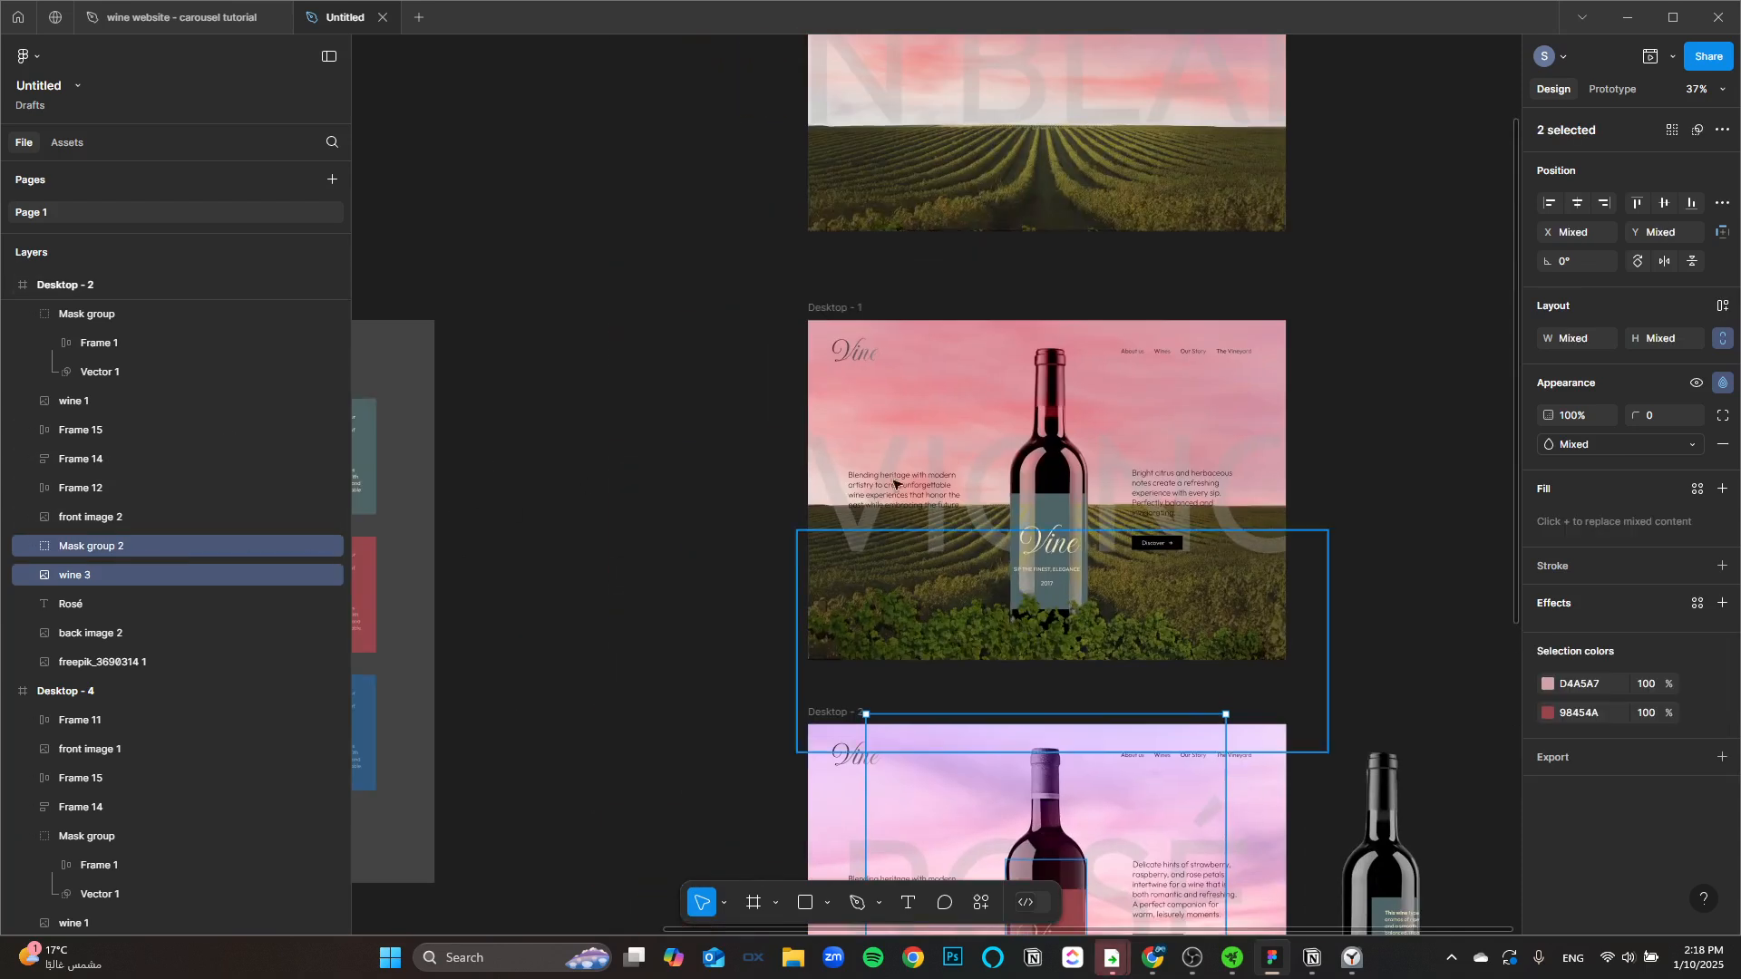
{"action": "left_click", "coordinate": [825, 322]}
{"action": "key", "text": "ctrl+v"}
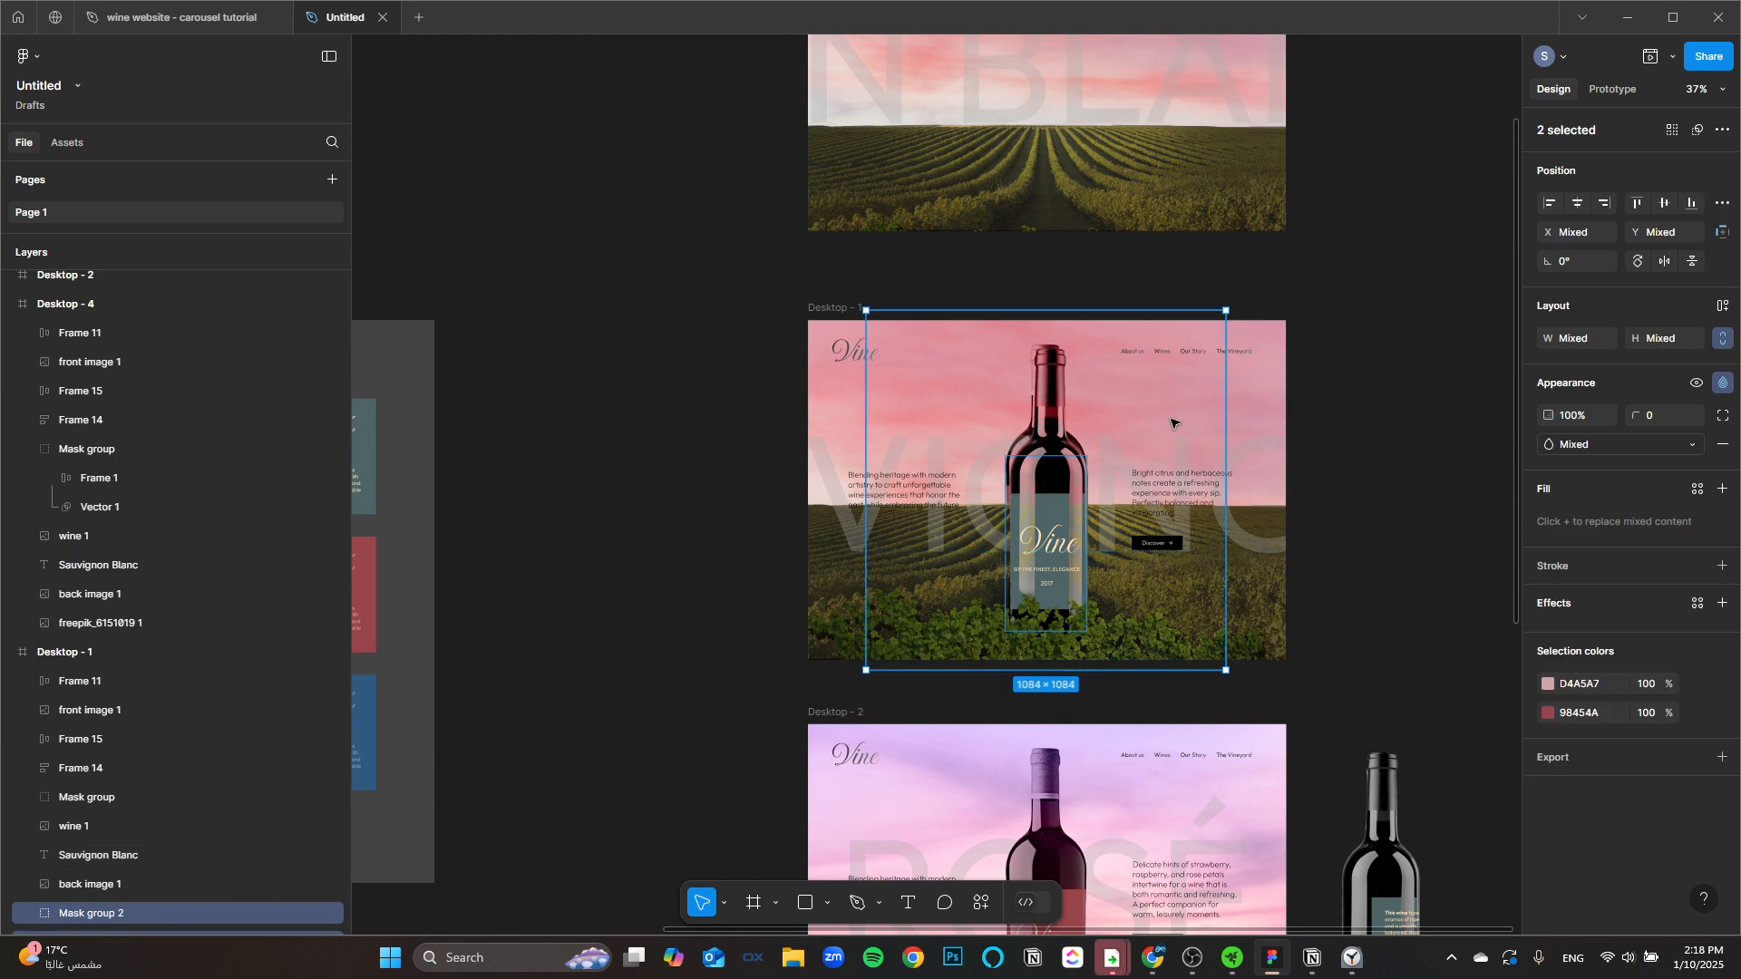
Step: Move the pasted Mask group 2 and wine 3 image horizontally to the left, until the bottle lies completely outside Desktop - 1
{"action": "key", "text": "shift+Left"}
{"action": "key", "text": "shift+Left"}
{"action": "key", "text": "shift+Left"}
{"action": "key", "text": "shift+Left"}
{"action": "key", "text": "shift+Left"}
{"action": "key", "text": "shift+Left"}
{"action": "key", "text": "shift+Left"}
{"action": "key", "text": "shift+Left"}
{"action": "key", "text": "shift+Left"}
{"action": "key", "text": "shift+Left"}
{"action": "key", "text": "shift+Left"}
{"action": "key", "text": "shift+Left"}
{"action": "key", "text": "shift+Left"}
{"action": "key", "text": "shift+Left"}
{"action": "key", "text": "shift+Left"}
{"action": "key", "text": "shift+Left"}
{"action": "key", "text": "shift+Left"}
{"action": "key", "text": "shift+Left"}
{"action": "key", "text": "shift+Left"}
{"action": "key", "text": "shift+Left"}
{"action": "key", "text": "shift+Left"}
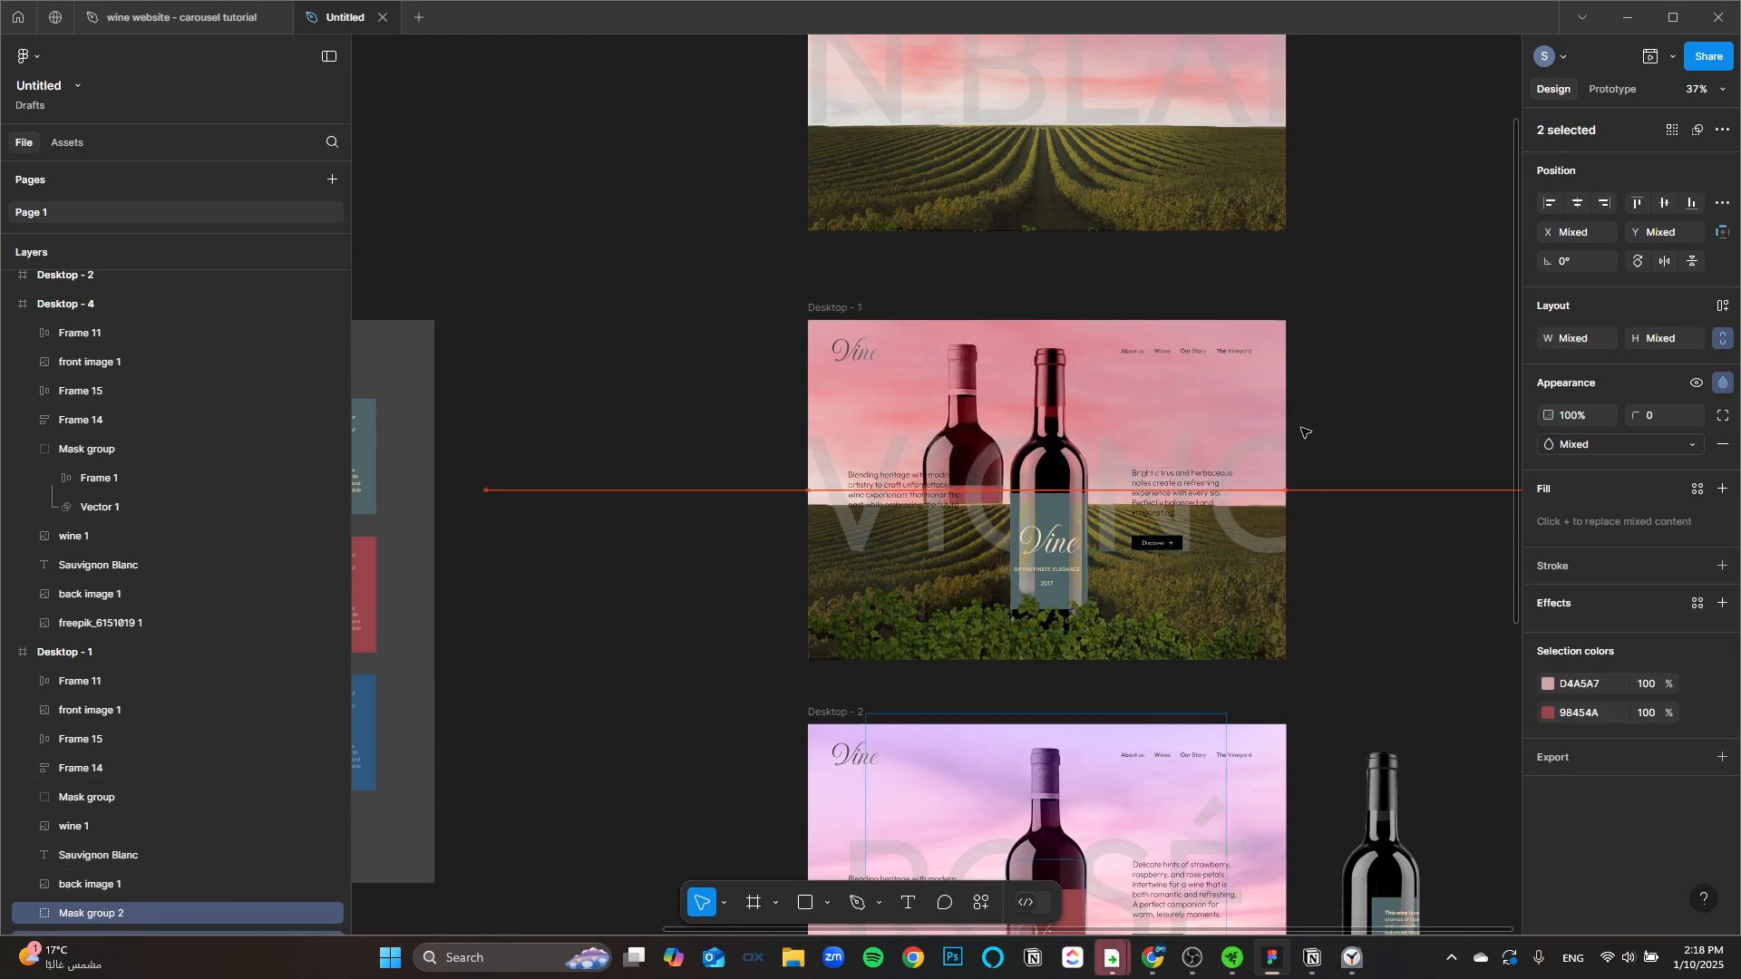
{"action": "key", "text": "shift+Left"}
{"action": "key", "text": "shift+Left"}
{"action": "key", "text": "shift+Left"}
{"action": "key", "text": "shift+Left"}
{"action": "key", "text": "shift+Left"}
{"action": "key", "text": "shift+Left"}
{"action": "key", "text": "shift+Left"}
{"action": "key", "text": "shift+Left"}
{"action": "key", "text": "shift+Left"}
{"action": "key", "text": "shift+Left"}
{"action": "key", "text": "shift+Left"}
{"action": "key", "text": "shift+Left"}
{"action": "key", "text": "shift+Left"}
{"action": "key", "text": "shift+Left"}
{"action": "key", "text": "shift+Left"}
{"action": "key", "text": "shift+Left"}
{"action": "key", "text": "shift+Left"}
{"action": "key", "text": "shift+Left"}
{"action": "key", "text": "shift+Left"}
{"action": "key", "text": "shift+Left"}
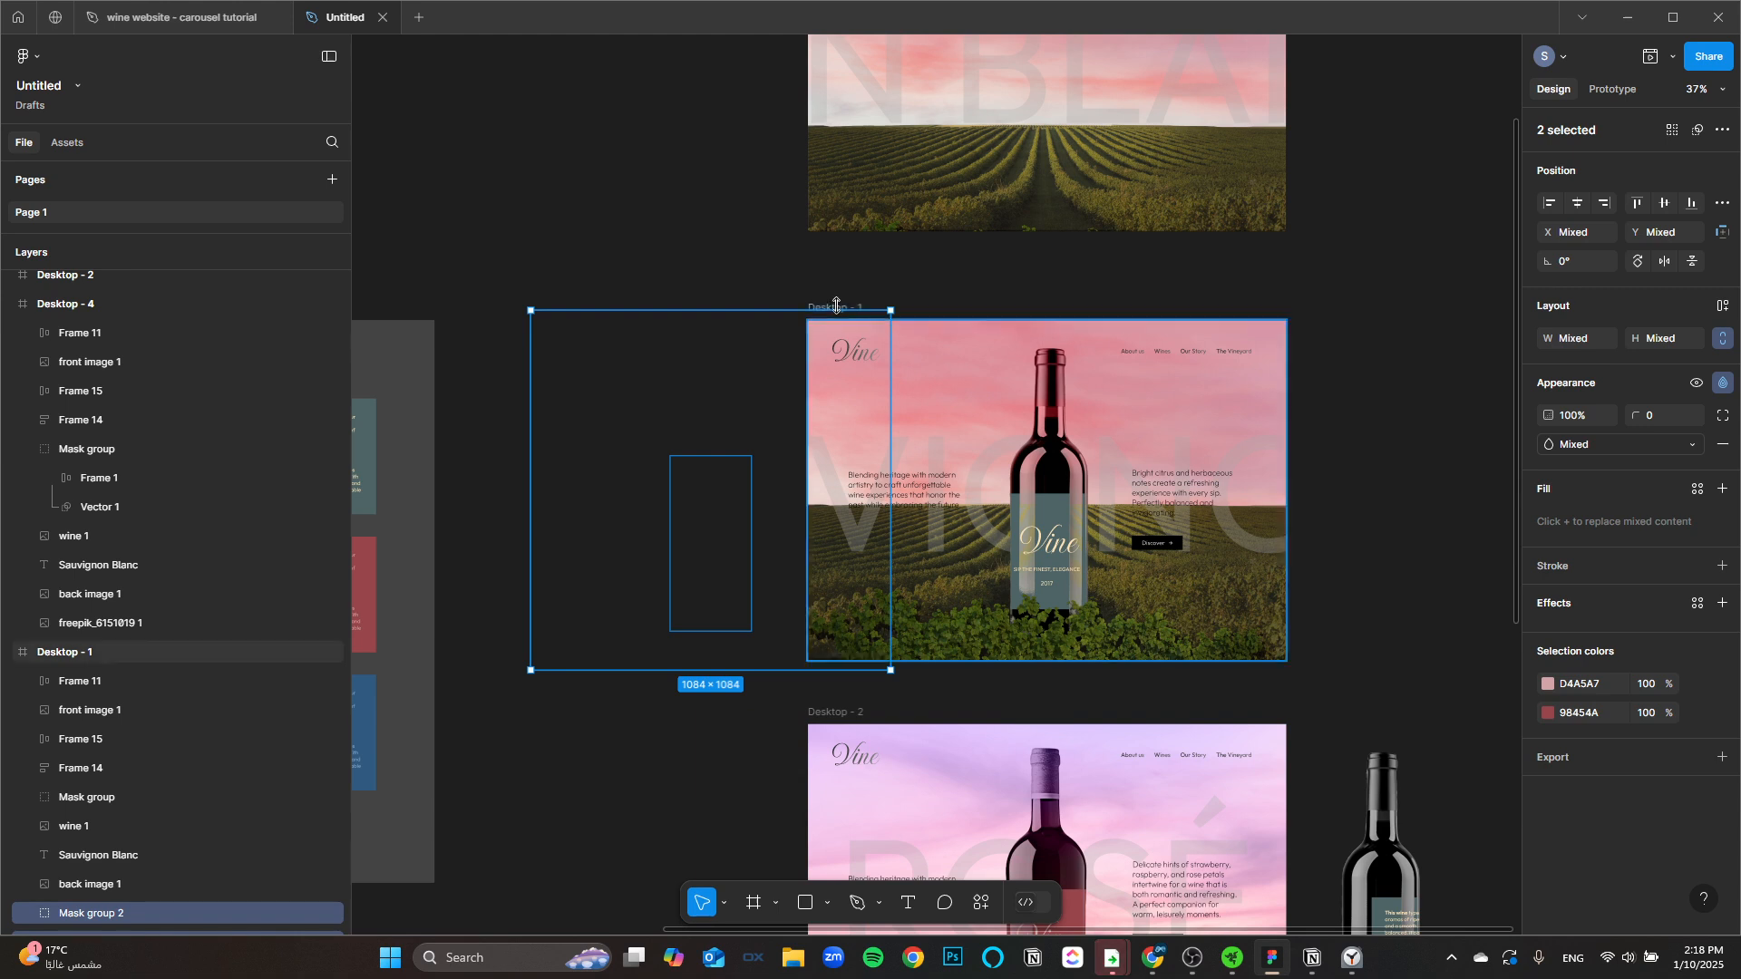
{"action": "key", "text": "Escape"}
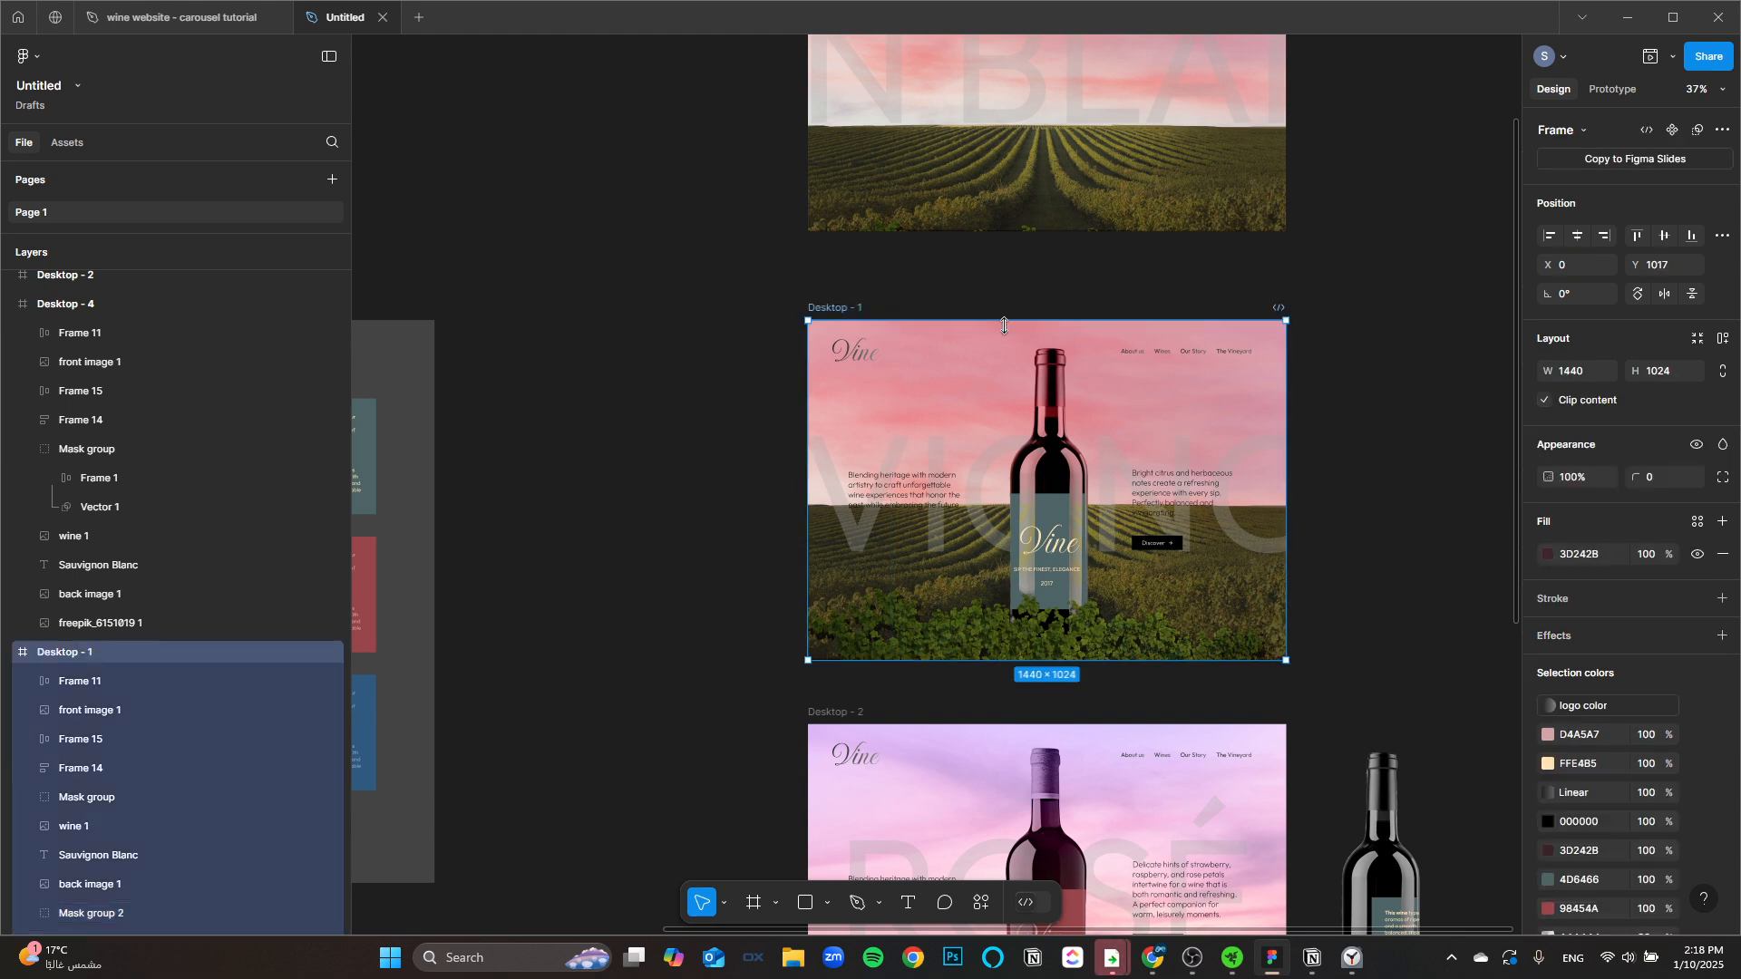
{"action": "scroll", "coordinate": [156, 616], "scroll_direction": "down", "scroll_amount": 1}
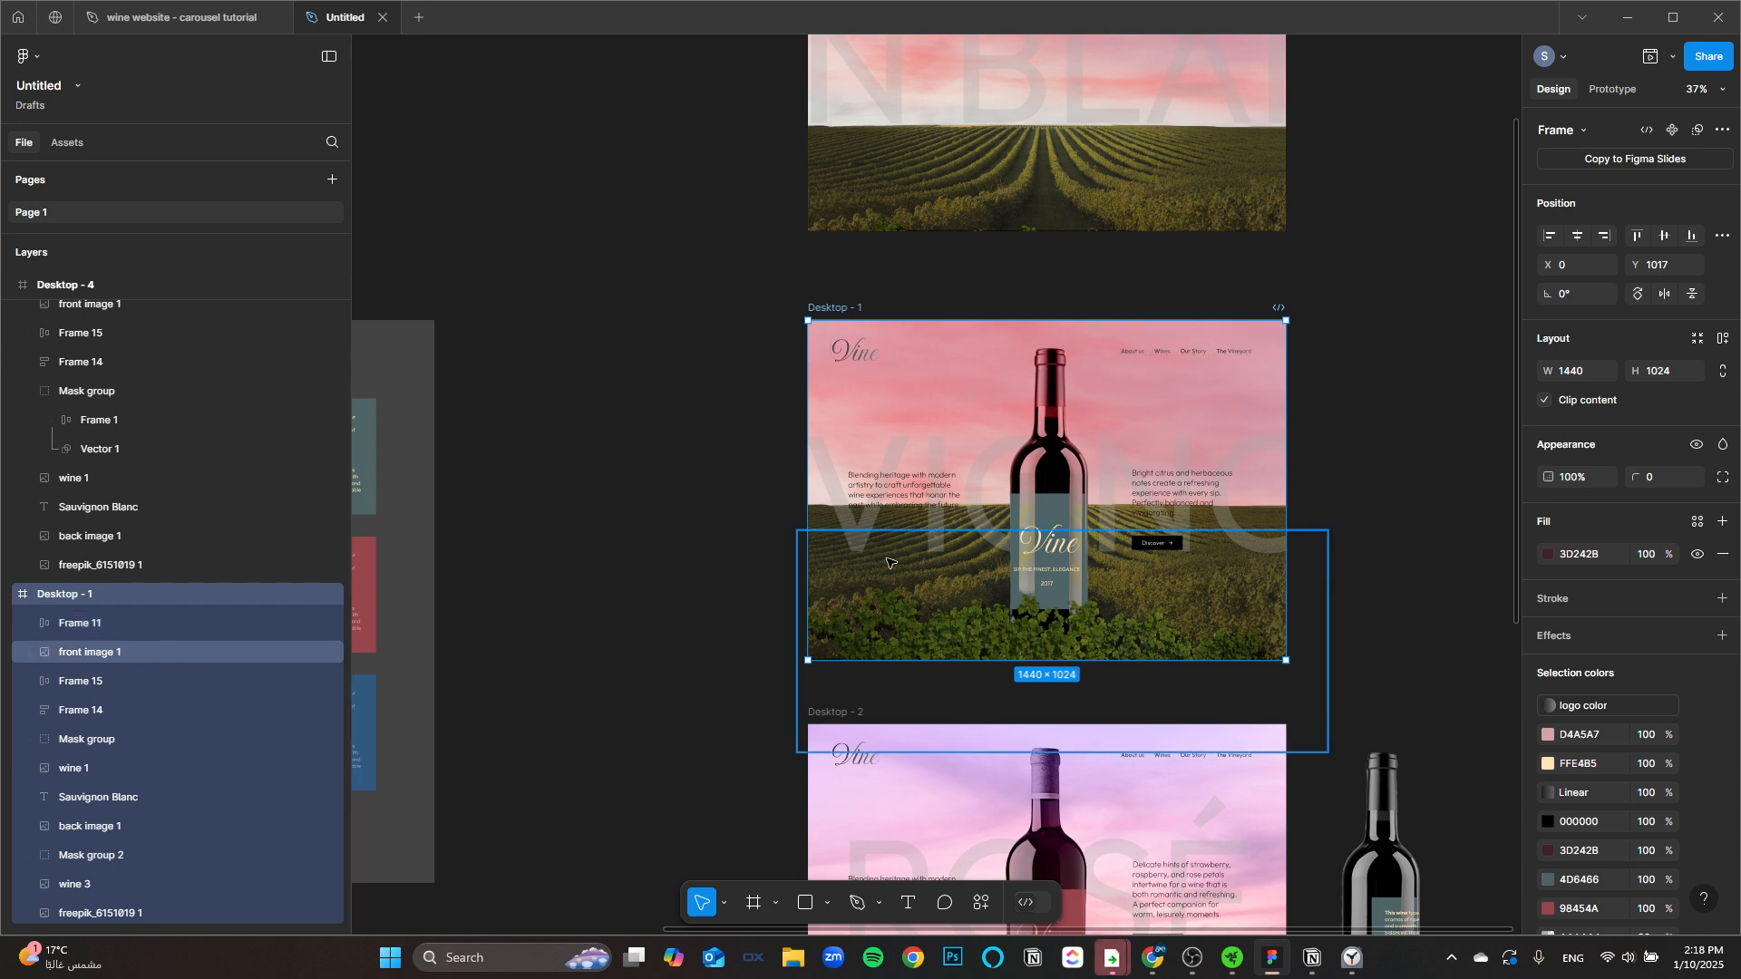
{"action": "key", "text": "ctrl+z"}
{"action": "key", "text": "ctrl+z"}
{"action": "key", "text": "ctrl+z"}
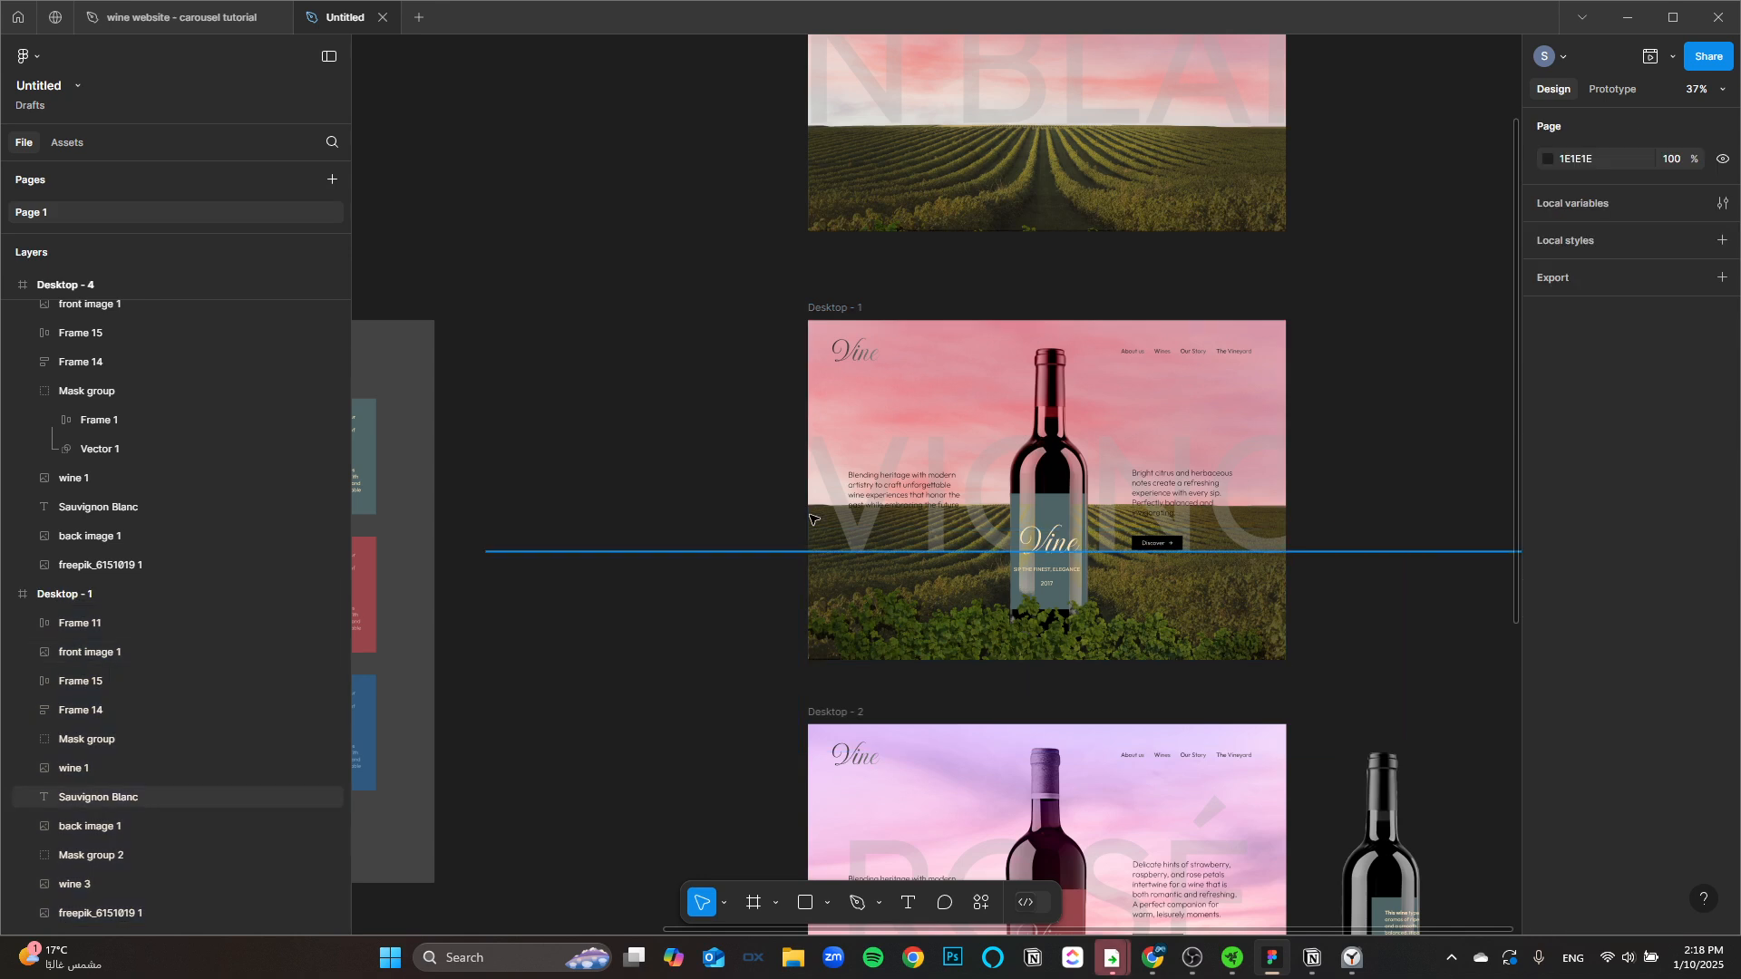
Step: Nudge the pasted Mask group 2 and wine 3 image horizontally to the left side of Desktop - 1's central bottle
{"action": "key", "text": "shift+Left"}
{"action": "key", "text": "shift+Left"}
{"action": "key", "text": "shift+Left"}
{"action": "key", "text": "shift+Left"}
{"action": "key", "text": "shift+Left"}
{"action": "key", "text": "shift+Left"}
{"action": "key", "text": "shift+Left"}
{"action": "key", "text": "shift+Left"}
{"action": "key", "text": "shift+Left"}
{"action": "key", "text": "shift+Left"}
{"action": "key", "text": "shift+Left"}
{"action": "key", "text": "shift+Left"}
{"action": "key", "text": "shift+Left"}
{"action": "key", "text": "shift+Left"}
{"action": "key", "text": "shift+Left"}
{"action": "key", "text": "shift+Left"}
{"action": "key", "text": "shift+Left"}
{"action": "key", "text": "shift+Left"}
{"action": "key", "text": "shift+Left"}
{"action": "key", "text": "shift+Left"}
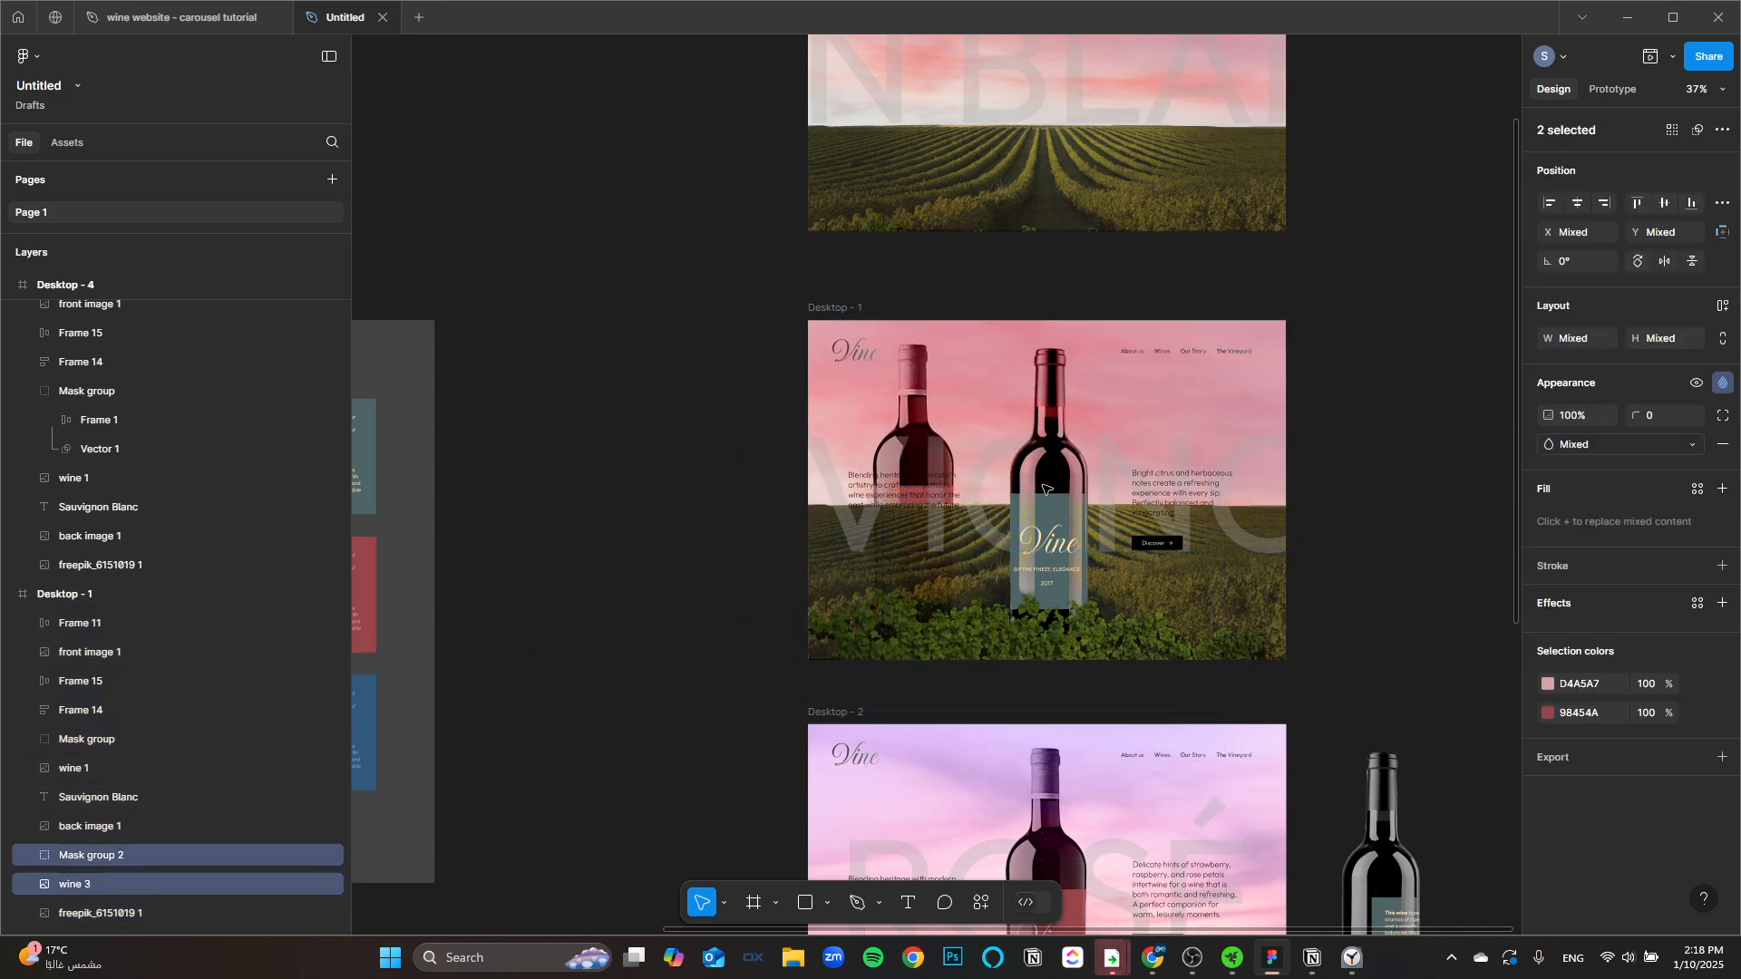
Step: Raise Mask group 2 and wine 3 one level in Desktop - 1, directly above back image 1
{"action": "scroll", "coordinate": [970, 513], "scroll_direction": "up", "scroll_amount": 5}
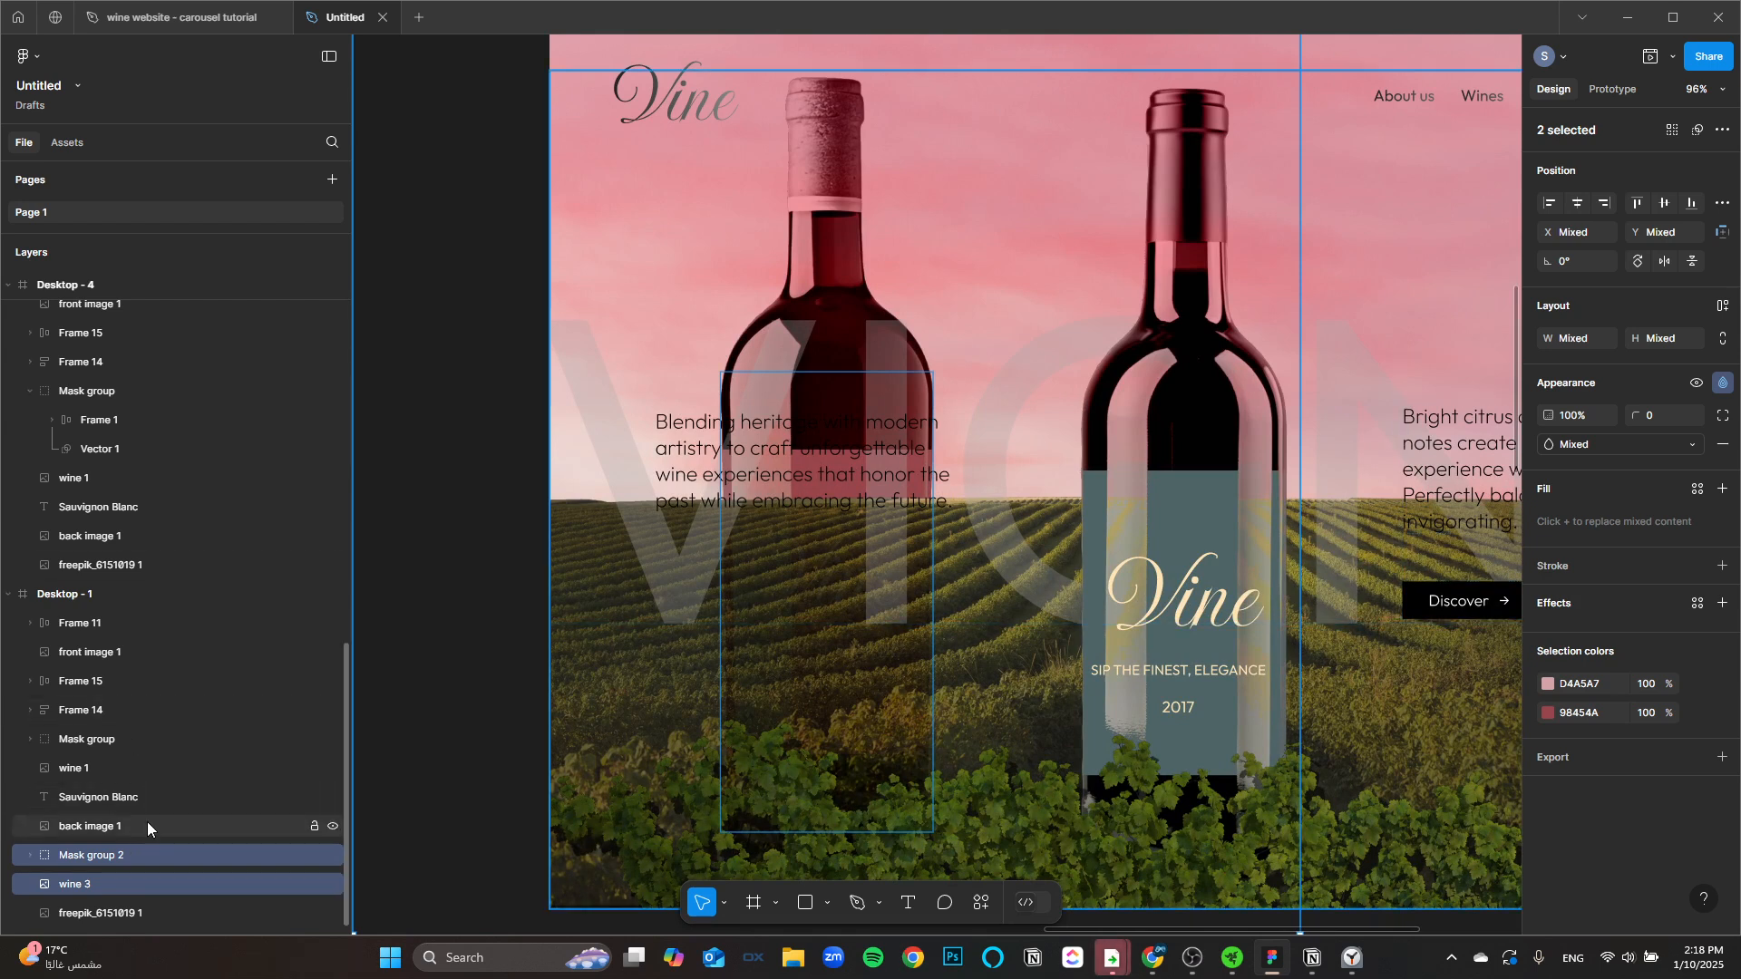
{"action": "key", "text": "ctrl+]"}
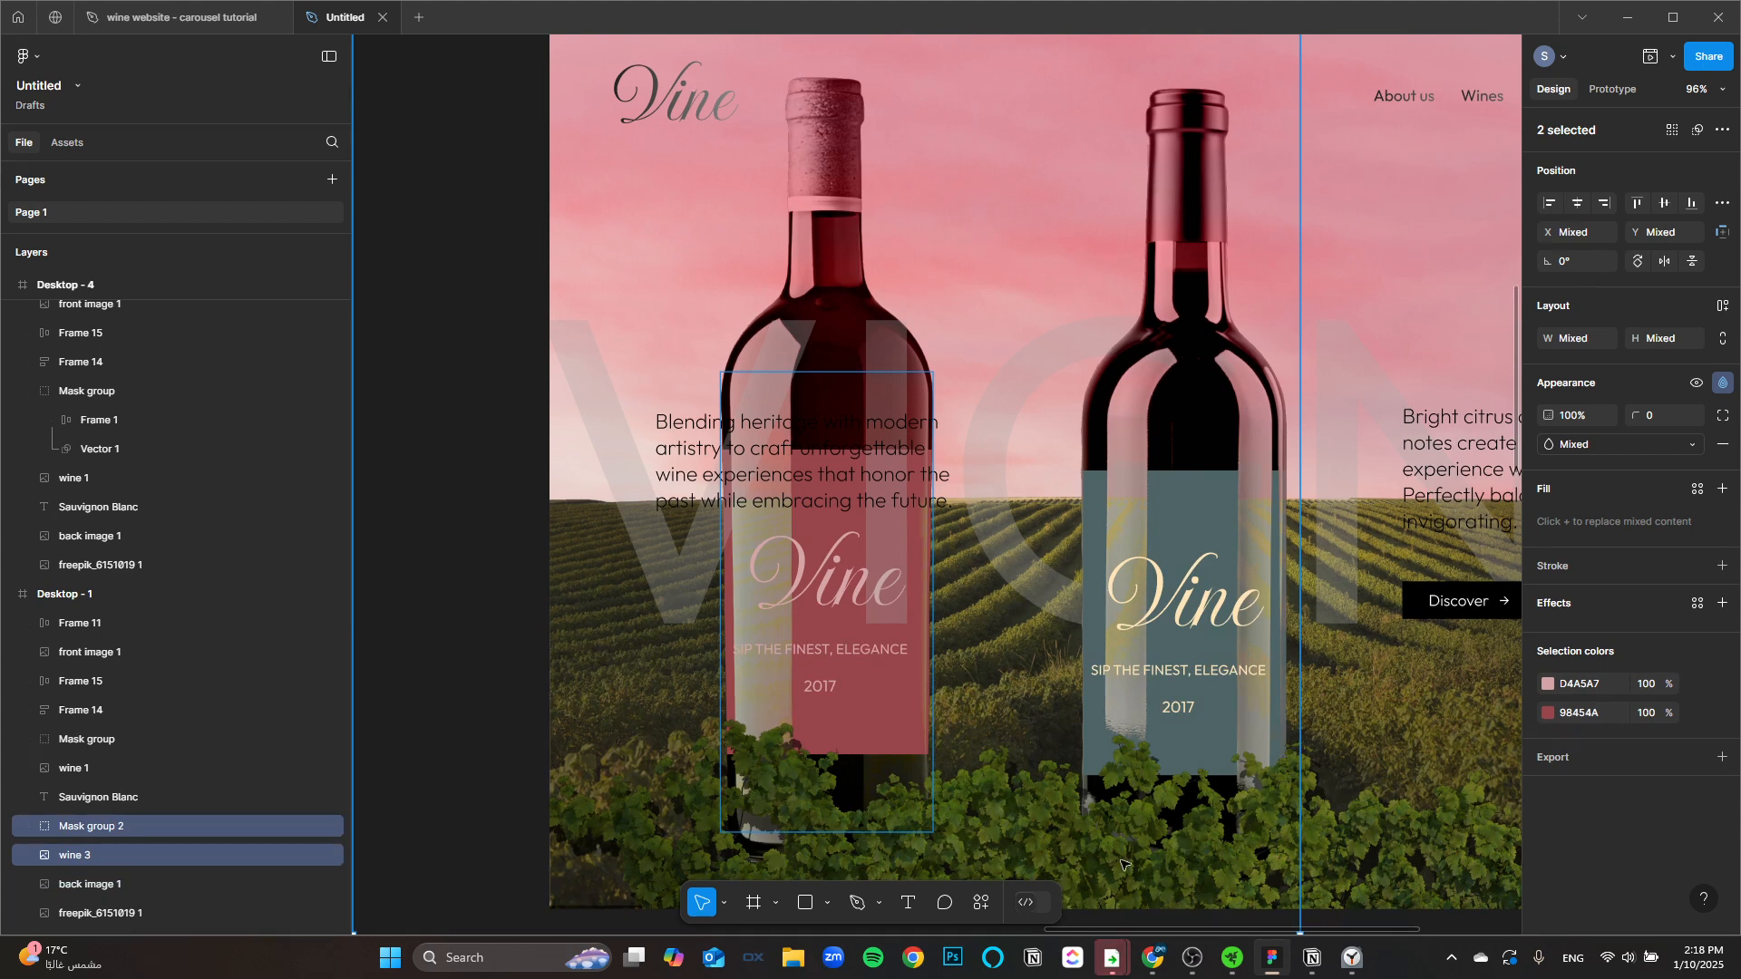
{"action": "scroll", "coordinate": [1199, 866], "scroll_direction": "down", "scroll_amount": 5, "text": "ctrl"}
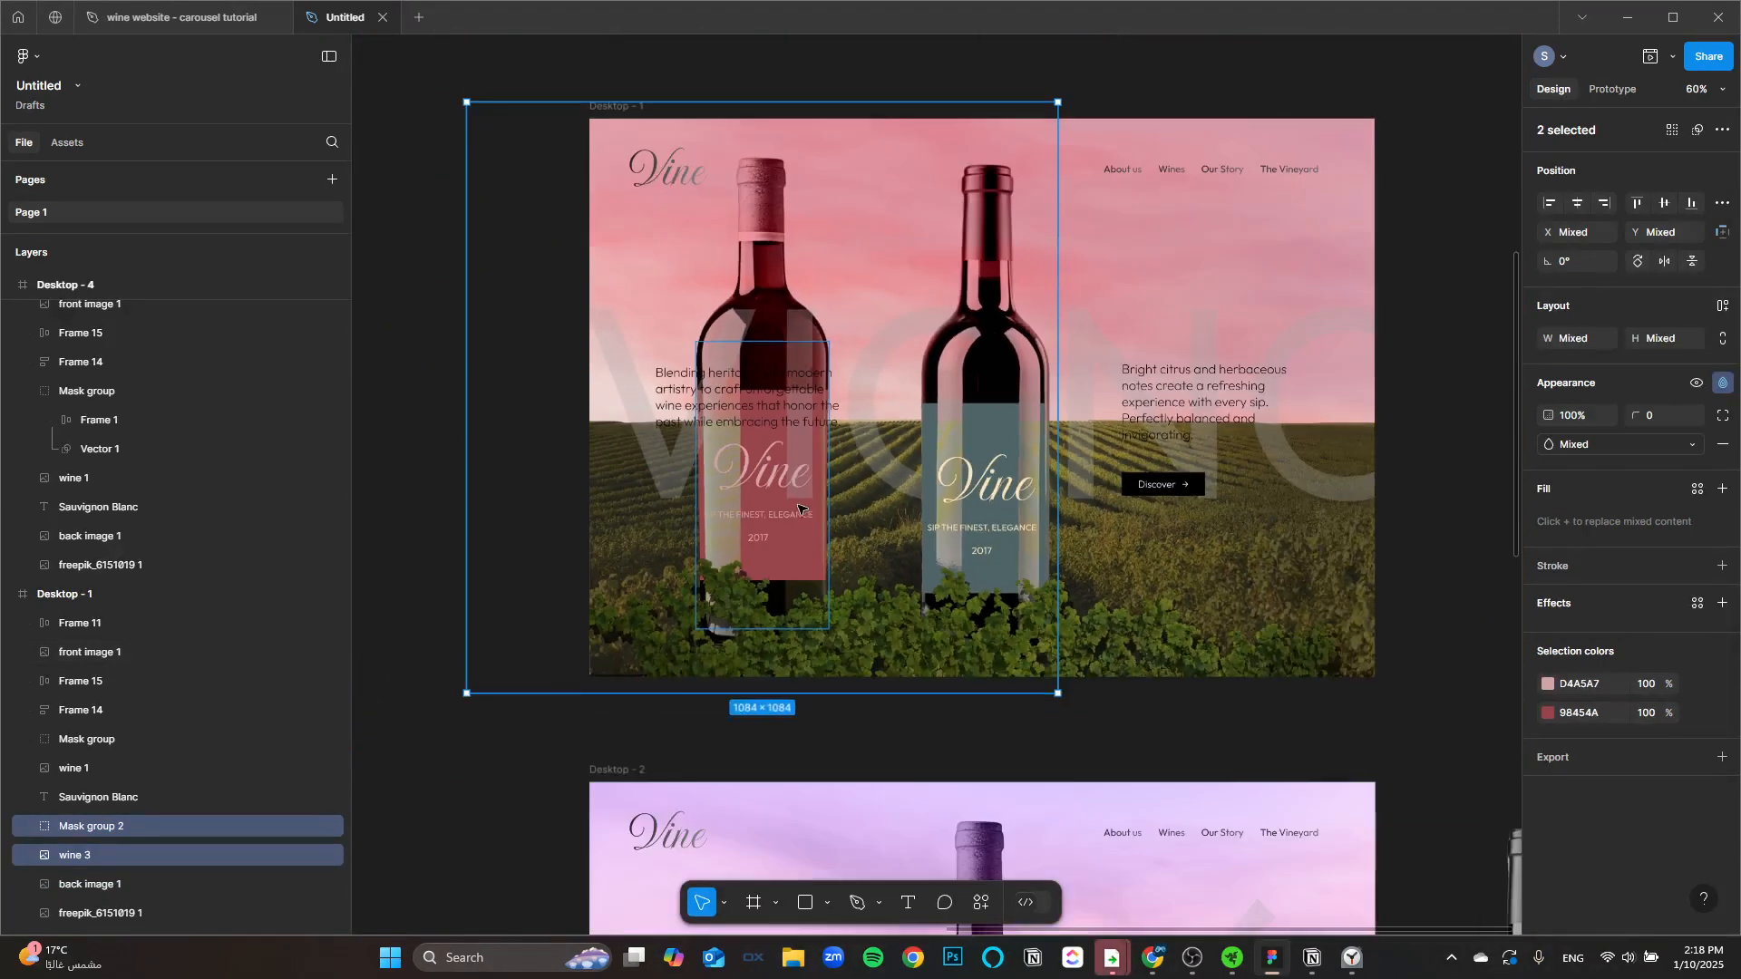
Step: Continue shifting Mask group 2 and wine 3 left past Desktop - 1's edge, bringing the mask group to X -404
{"action": "scroll", "coordinate": [812, 516], "scroll_direction": "down", "scroll_amount": 1, "text": "ctrl"}
{"action": "left_click_drag", "start_coordinate": [811, 516], "coordinate": [887, 582]}
{"action": "key", "text": "shift+Left"}
{"action": "key", "text": "shift+Left"}
{"action": "key", "text": "shift+Left"}
{"action": "key", "text": "shift+Left"}
{"action": "key", "text": "shift+Left"}
{"action": "key", "text": "shift+Left"}
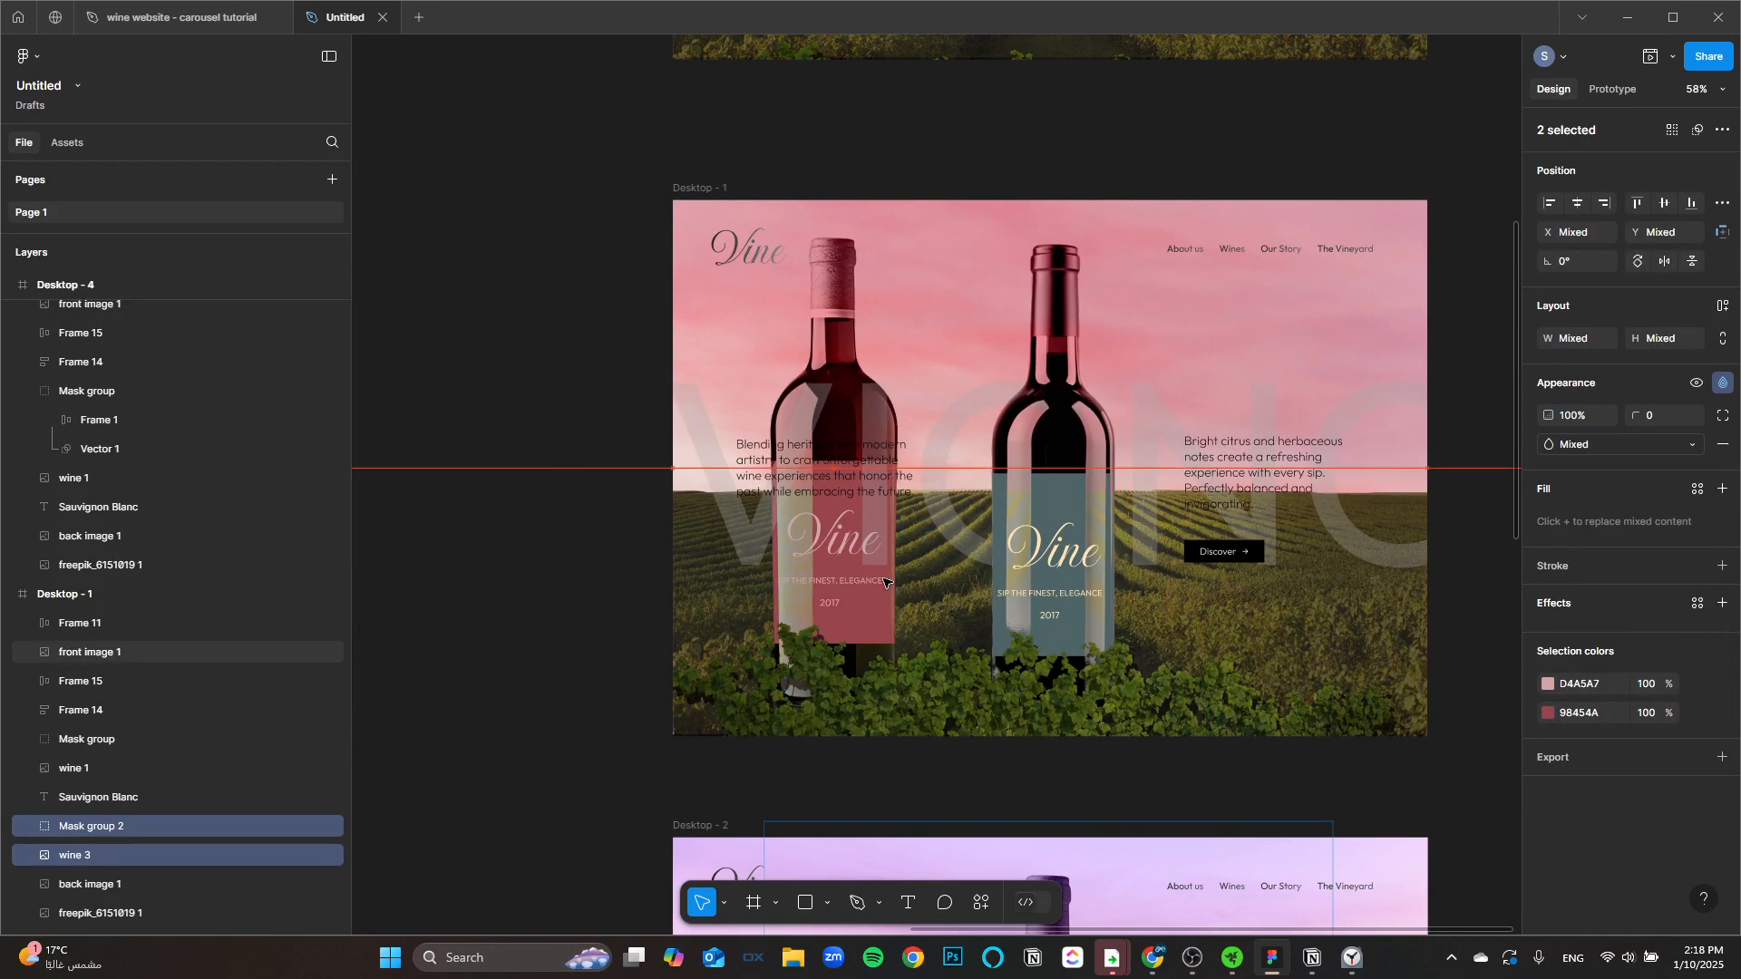
{"action": "key", "text": "shift+Left"}
{"action": "key", "text": "shift+Left"}
{"action": "key", "text": "shift+Left"}
{"action": "key", "text": "shift+Left"}
{"action": "key", "text": "shift+Left"}
{"action": "key", "text": "shift+Left"}
{"action": "key", "text": "shift+Left"}
{"action": "key", "text": "shift+Left"}
{"action": "key", "text": "shift+Left"}
{"action": "key", "text": "shift+Left"}
{"action": "key", "text": "shift+Left"}
{"action": "key", "text": "shift+Left"}
{"action": "key", "text": "shift+Left"}
{"action": "key", "text": "shift+Left"}
{"action": "key", "text": "shift+Left"}
{"action": "key", "text": "shift+Left"}
{"action": "key", "text": "shift+Left"}
{"action": "key", "text": "shift+Left"}
{"action": "key", "text": "shift+Left"}
{"action": "key", "text": "shift+Left"}
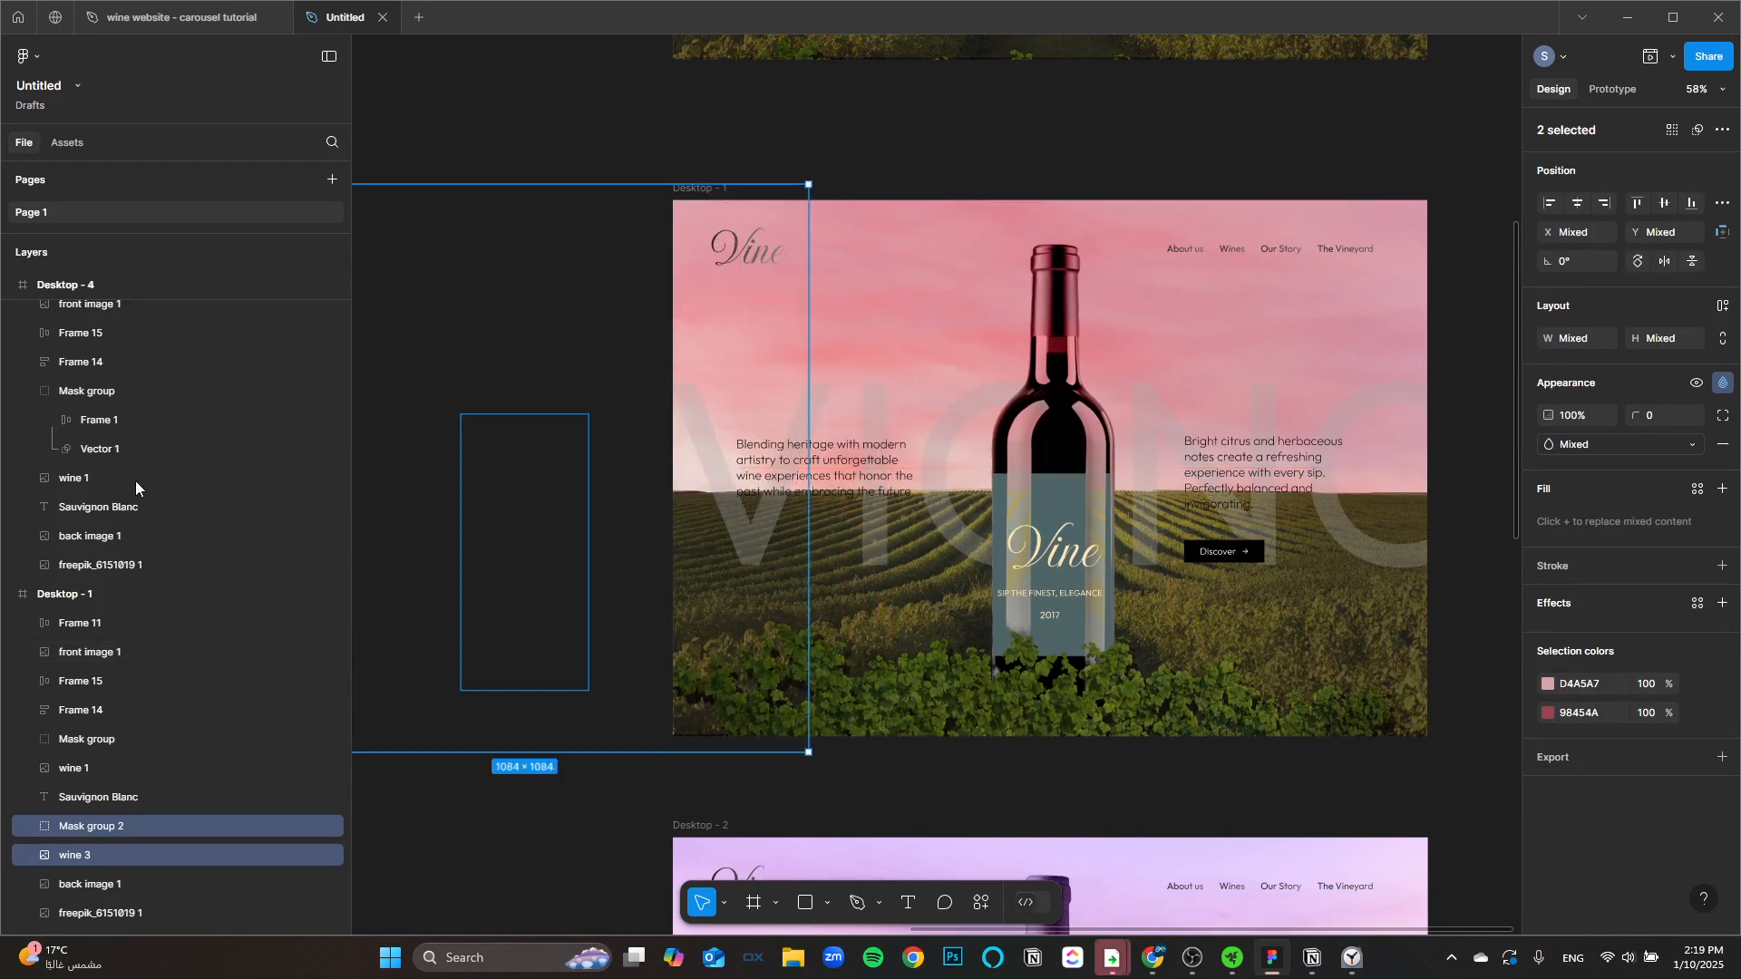
Step: Turn off content clipping on the Desktop - 1 frame
{"action": "left_click", "coordinate": [128, 586]}
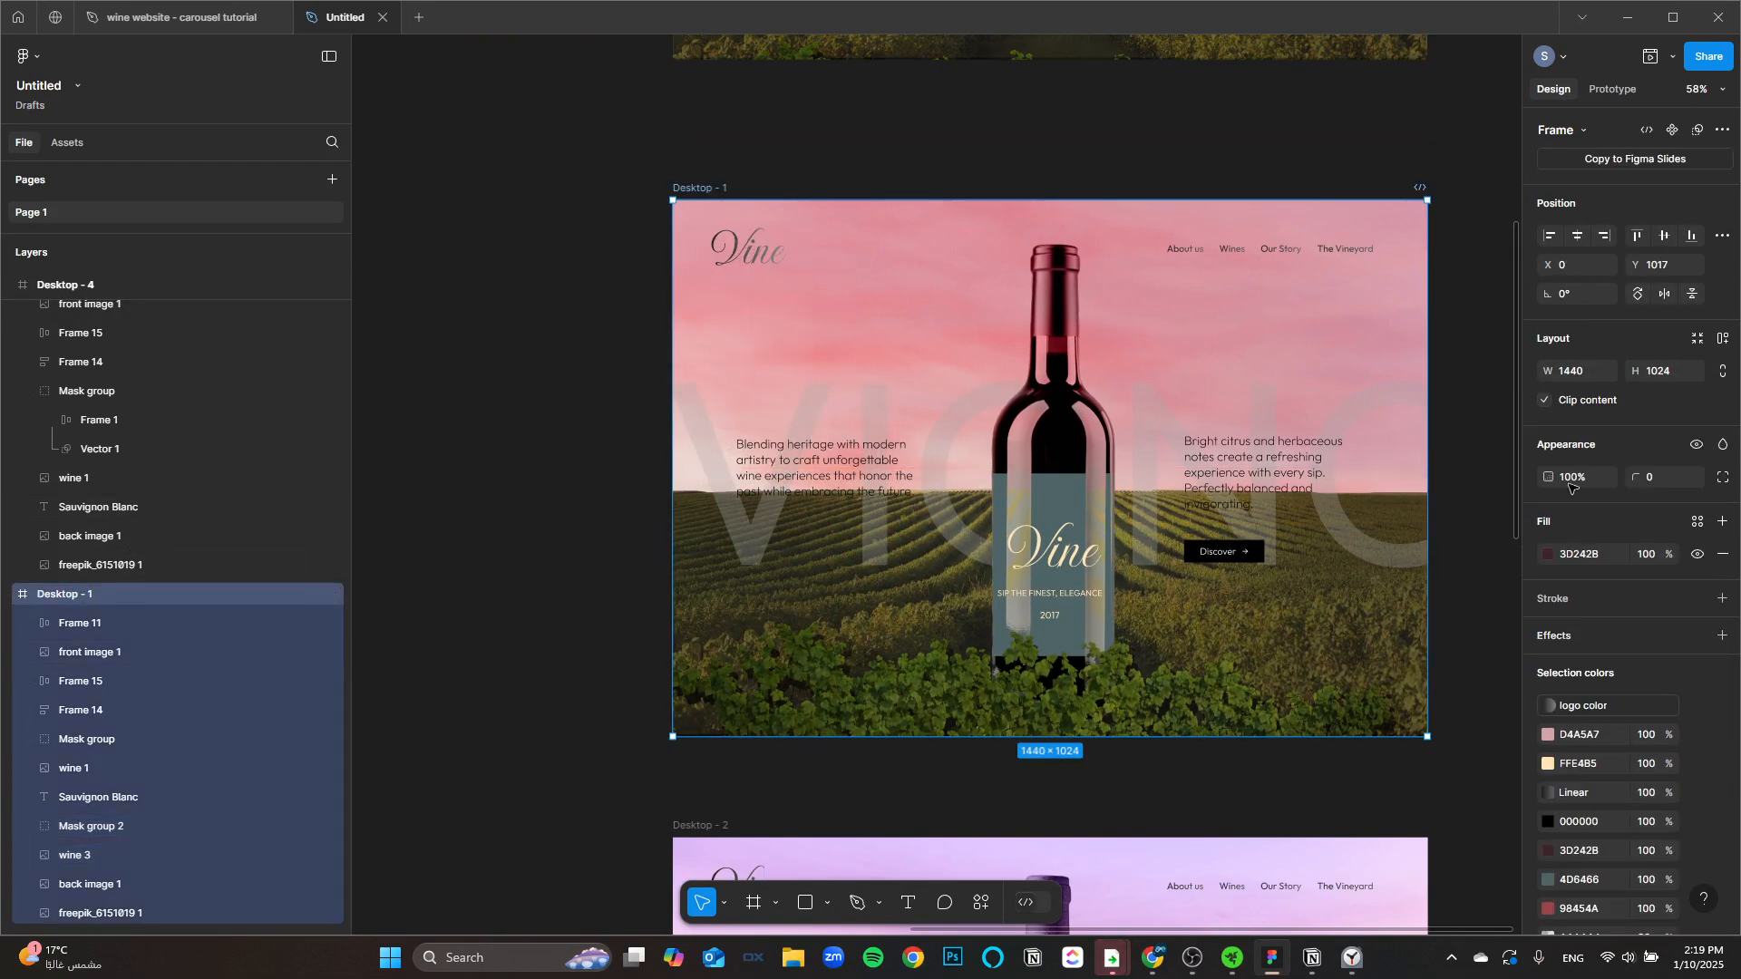
{"action": "left_click", "coordinate": [1544, 400]}
{"action": "scroll", "coordinate": [934, 481], "scroll_direction": "left", "scroll_amount": 5}
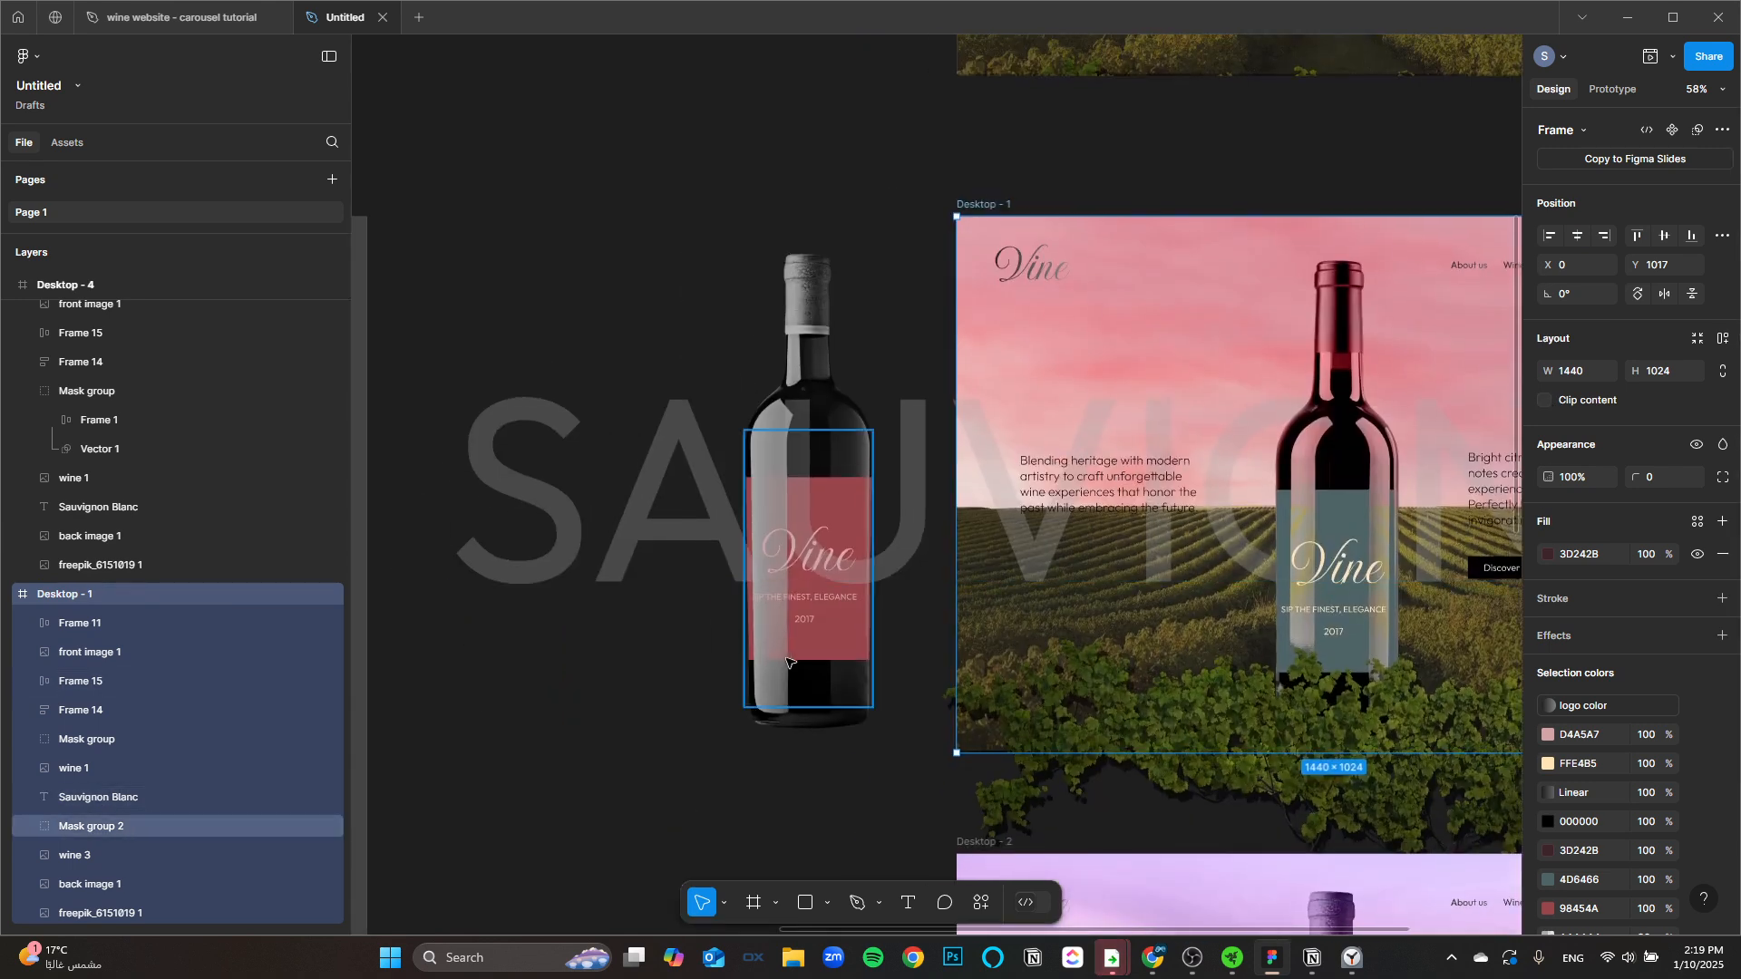
Step: Shift the label's Frame 4 inside Desktop - 1's Mask group 2 left to X -1442, leaving the mask vector in place
{"action": "left_click", "coordinate": [161, 826]}
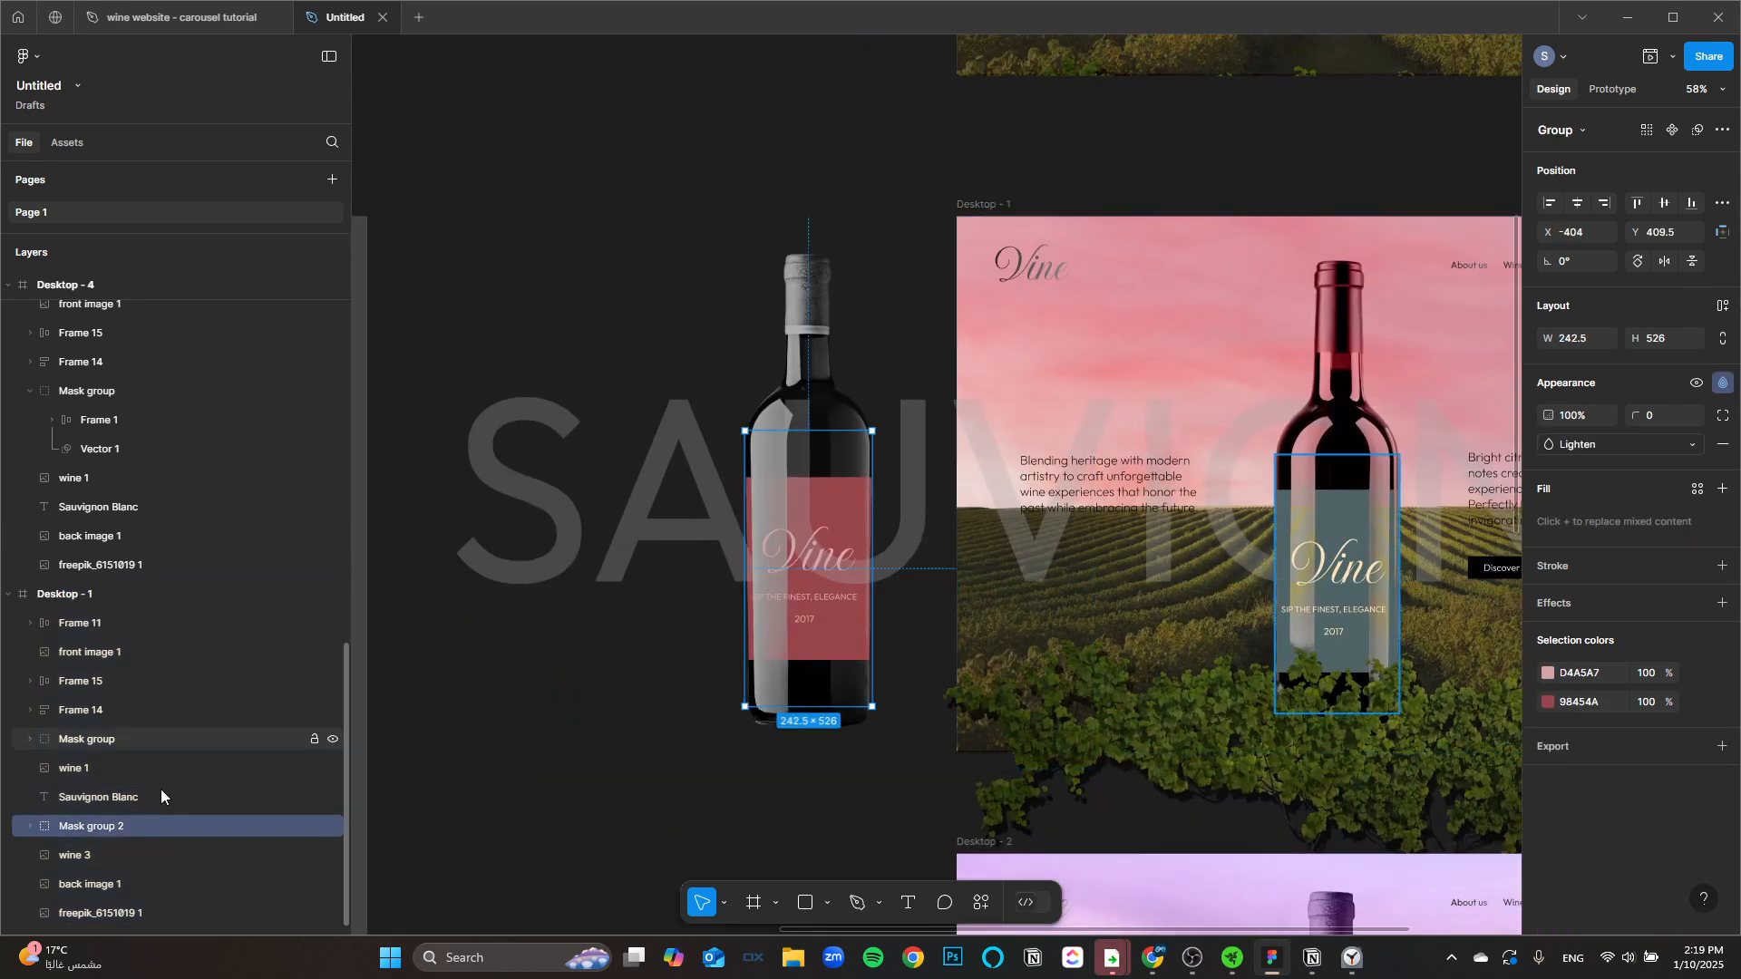
{"action": "left_click", "coordinate": [29, 827]}
{"action": "left_click", "coordinate": [176, 852]}
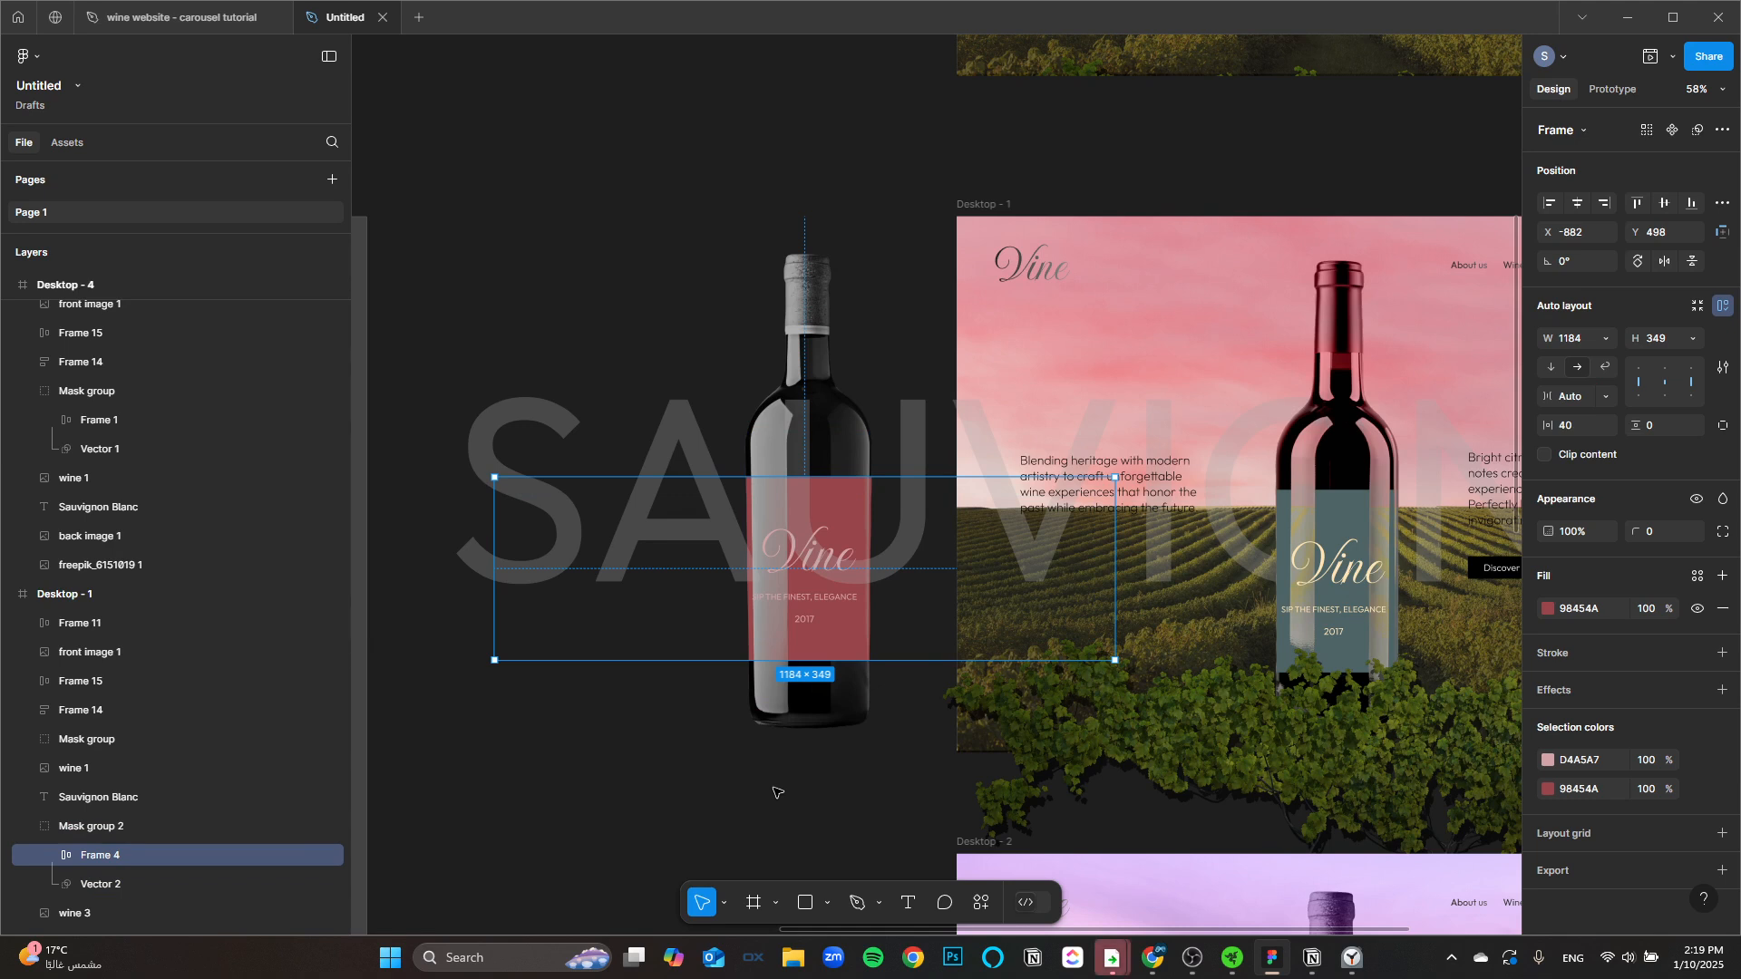
{"action": "key", "text": "shift+Left"}
{"action": "key", "text": "shift+Left"}
{"action": "key", "text": "shift+Left"}
{"action": "key", "text": "shift+Left"}
{"action": "key", "text": "shift+Left"}
{"action": "key", "text": "shift+Left"}
{"action": "key", "text": "shift+Left"}
{"action": "key", "text": "shift+Left"}
{"action": "key", "text": "shift+Left"}
{"action": "key", "text": "shift+Left"}
{"action": "key", "text": "shift+Left"}
{"action": "key", "text": "shift+Left"}
{"action": "key", "text": "shift+Left"}
{"action": "key", "text": "shift+Left"}
{"action": "key", "text": "shift+Left"}
{"action": "key", "text": "shift+Left"}
{"action": "key", "text": "shift+Left"}
{"action": "key", "text": "shift+Left"}
{"action": "key", "text": "shift+Left"}
{"action": "key", "text": "shift+Left"}
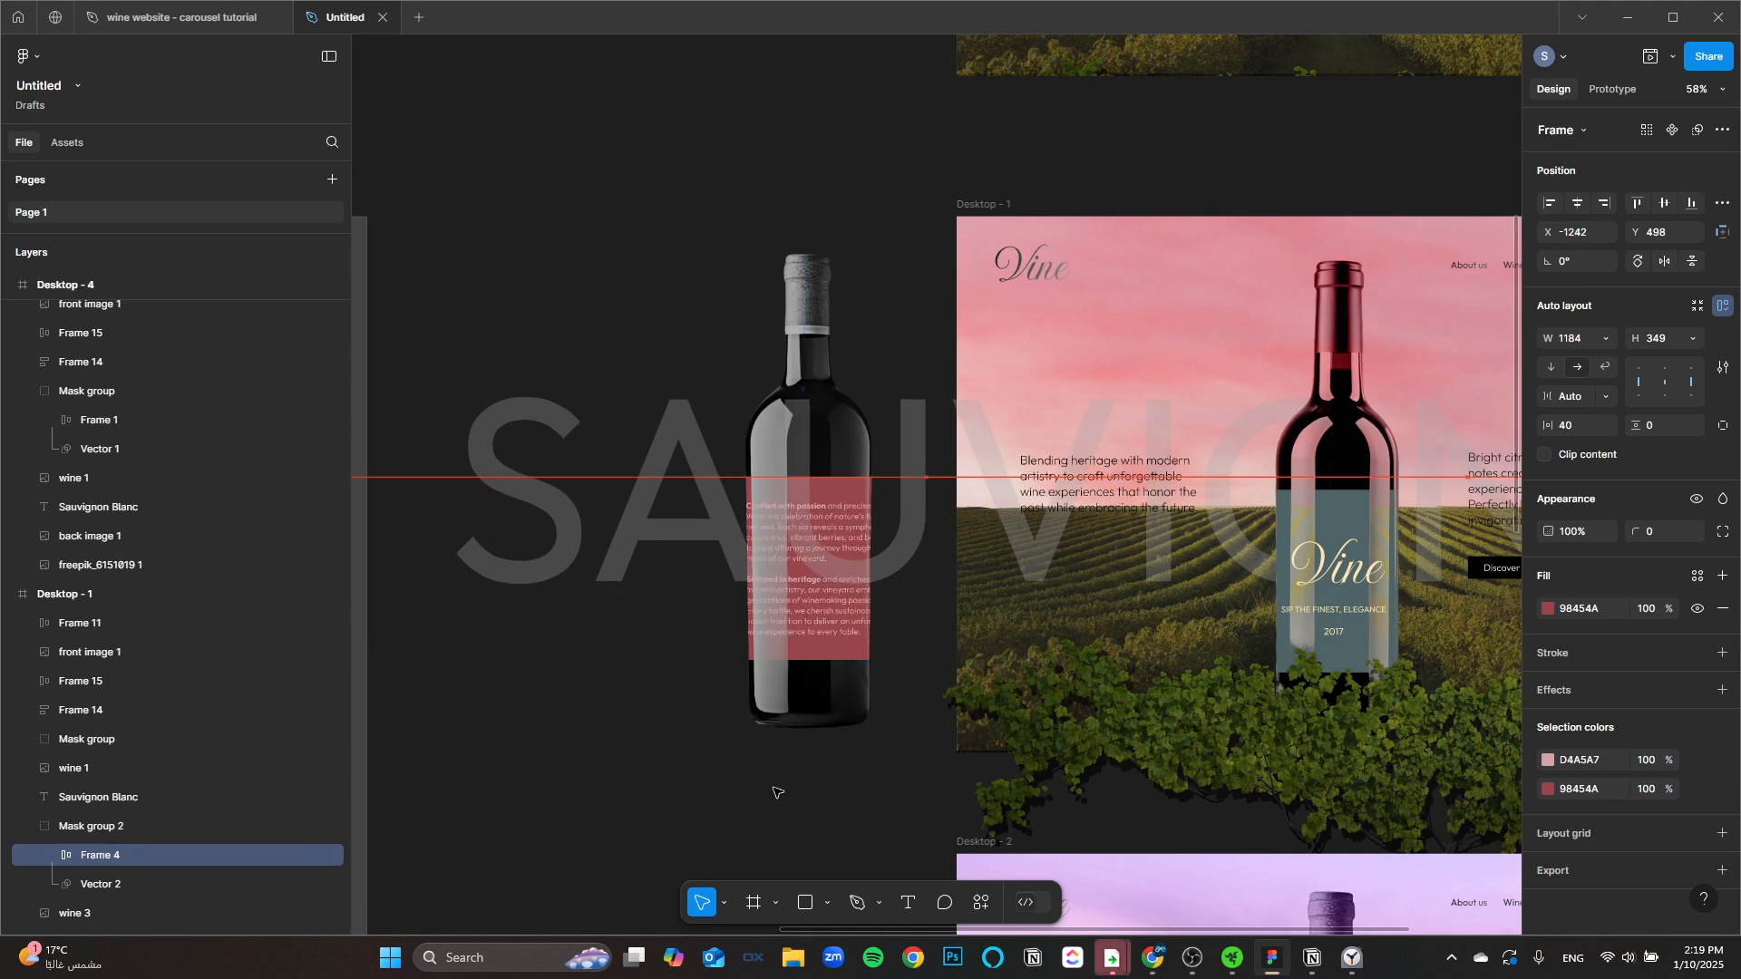
{"action": "key", "text": "shift+Left"}
{"action": "key", "text": "shift+Left"}
{"action": "key", "text": "shift+Left"}
{"action": "key", "text": "shift+Left"}
{"action": "key", "text": "shift+Left"}
{"action": "key", "text": "shift+Left"}
{"action": "key", "text": "shift+Left"}
{"action": "key", "text": "shift+Left"}
{"action": "key", "text": "shift+Left"}
{"action": "key", "text": "shift+Left"}
{"action": "key", "text": "shift+Left"}
{"action": "key", "text": "shift+Left"}
{"action": "key", "text": "shift+Left"}
{"action": "key", "text": "shift+Left"}
{"action": "key", "text": "shift+Left"}
{"action": "key", "text": "shift+Left"}
{"action": "key", "text": "shift+Left"}
{"action": "key", "text": "shift+Left"}
{"action": "key", "text": "shift+Left"}
{"action": "key", "text": "shift+Left"}
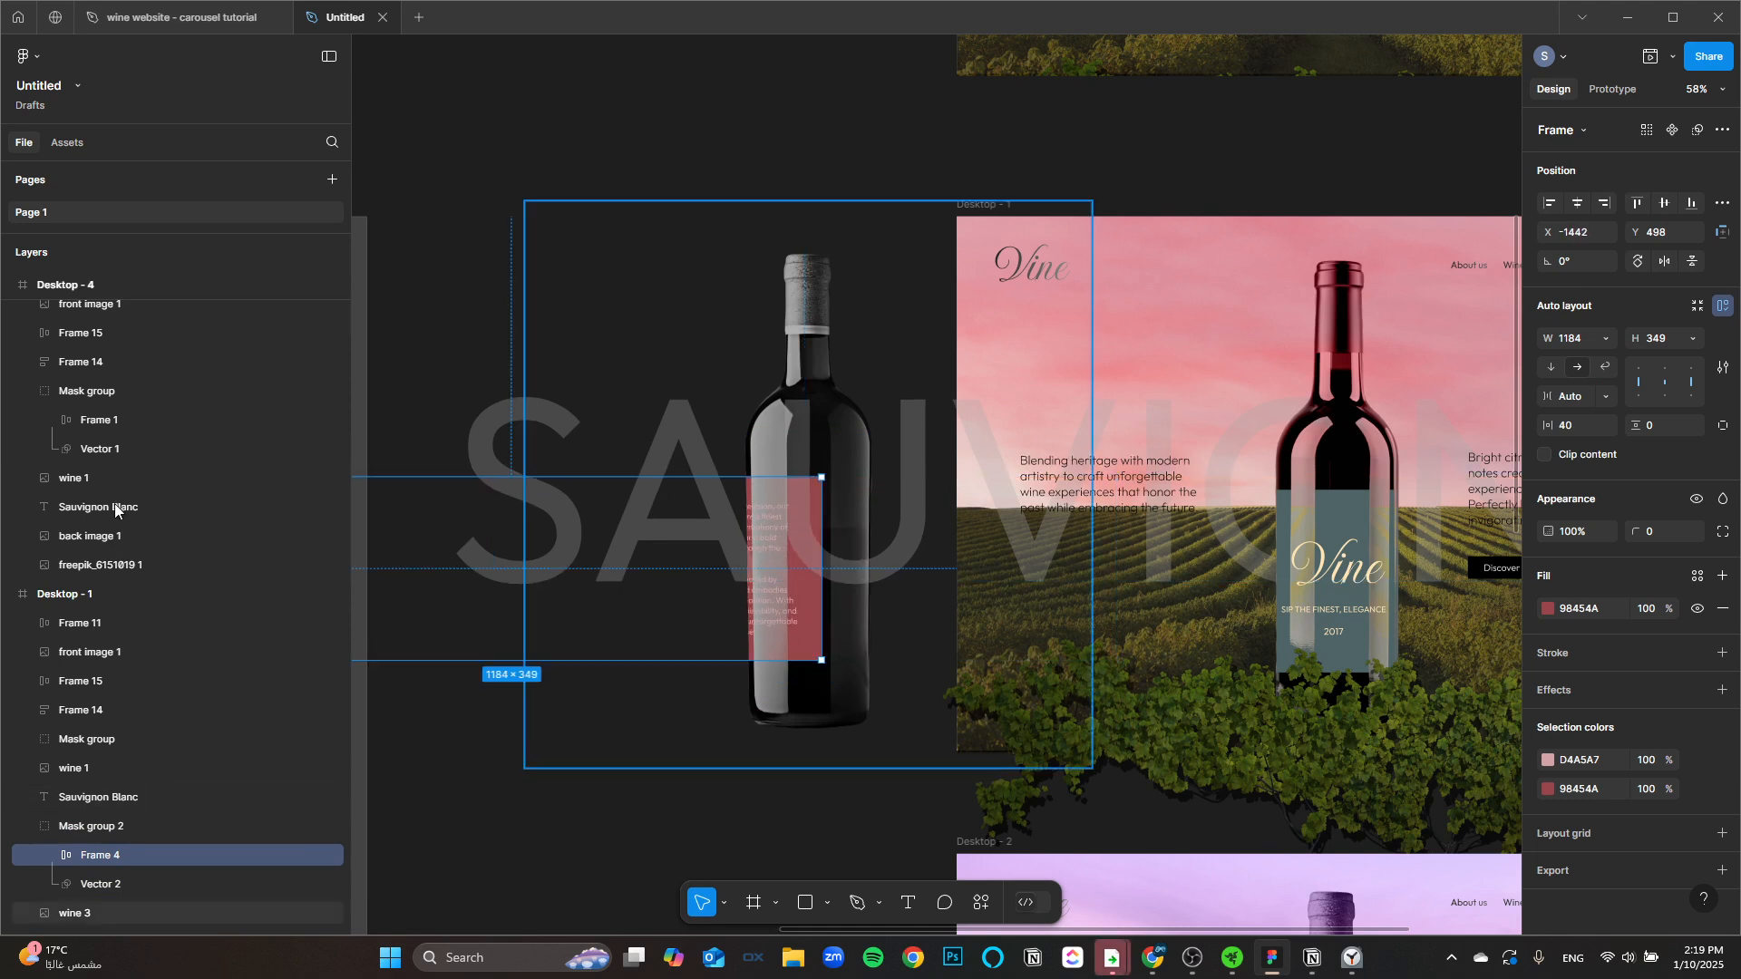
Step: Turn content clipping back on for the Desktop - 1 and Desktop - 2 frames
{"action": "left_click", "coordinate": [105, 589]}
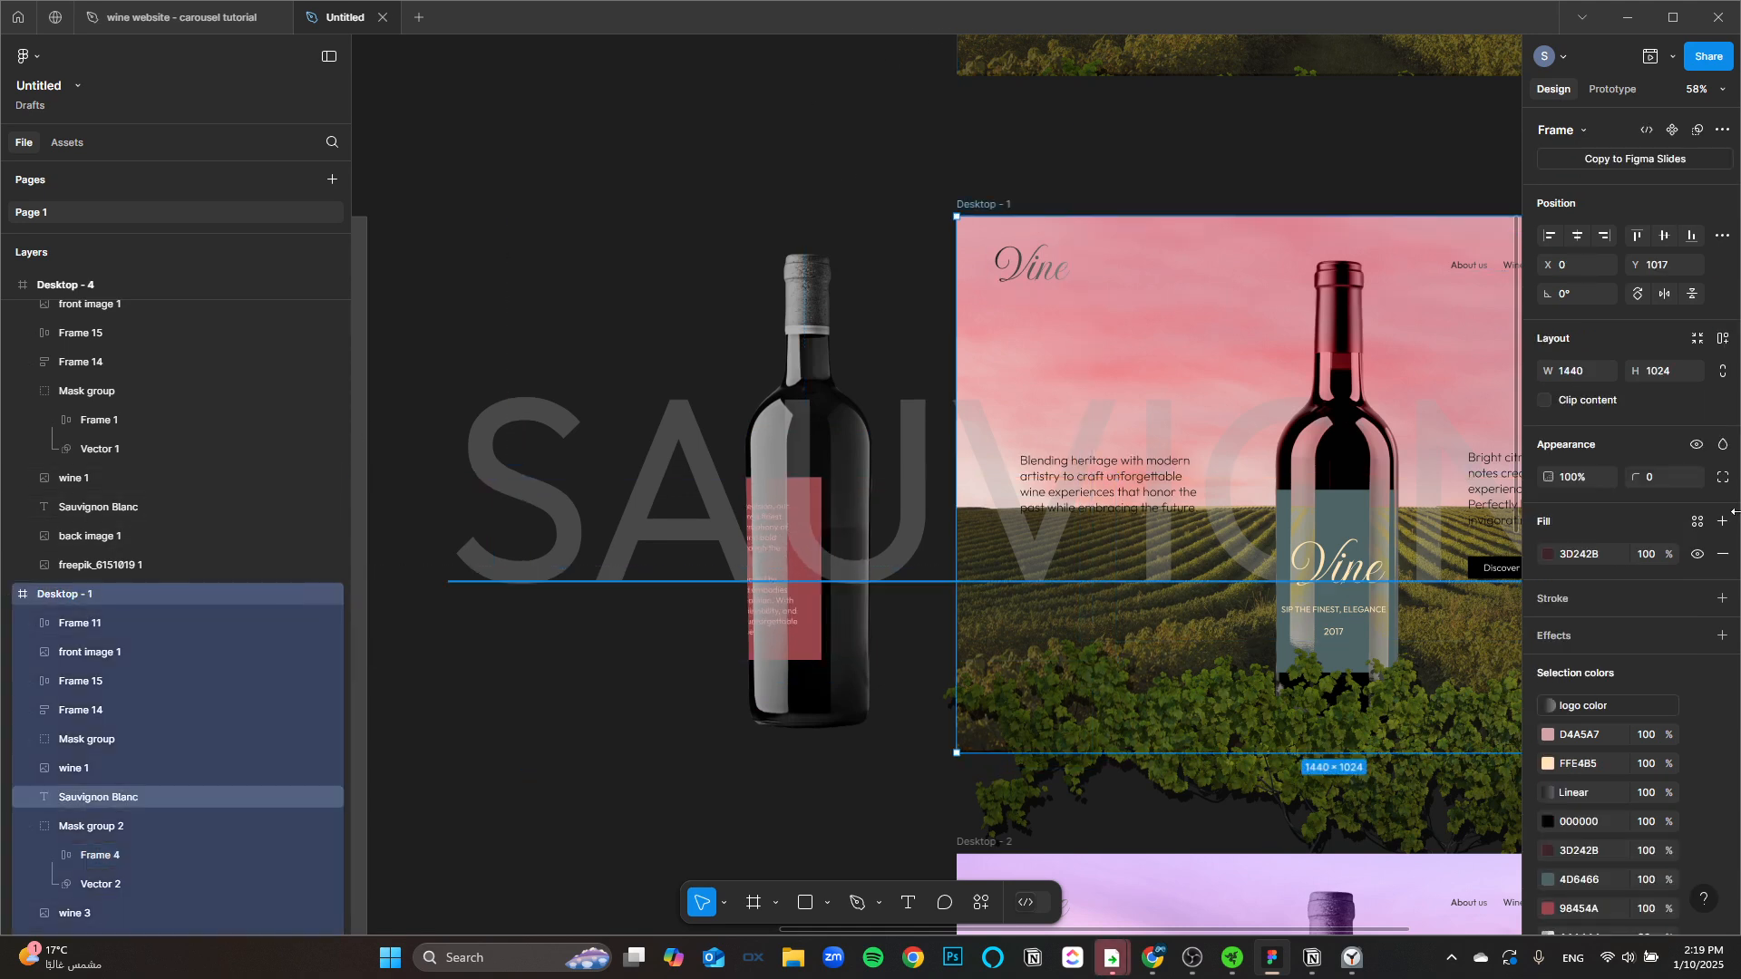
{"action": "left_click", "coordinate": [1544, 400]}
{"action": "scroll", "coordinate": [821, 400], "scroll_direction": "right", "scroll_amount": 3}
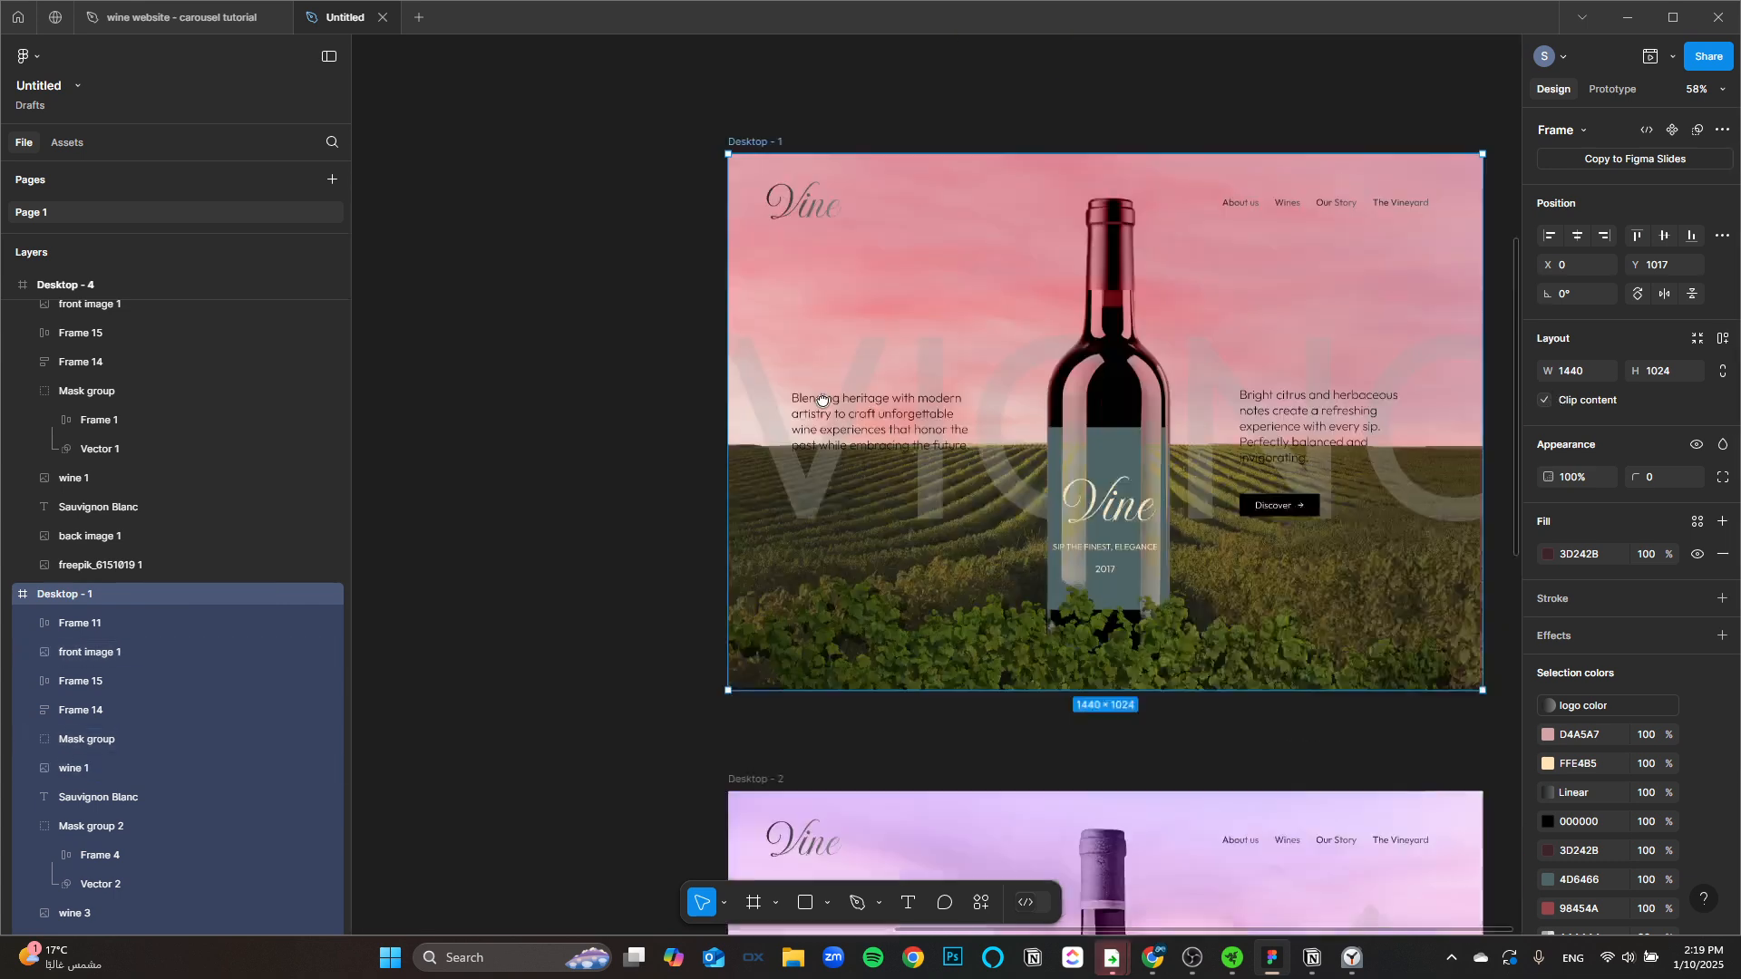
{"action": "left_click_drag", "start_coordinate": [822, 400], "coordinate": [689, 313]}
{"action": "scroll", "coordinate": [743, 436], "scroll_direction": "down", "scroll_amount": 4}
{"action": "left_click_drag", "start_coordinate": [774, 503], "coordinate": [778, 454]}
{"action": "scroll", "coordinate": [781, 508], "scroll_direction": "up", "scroll_amount": 2}
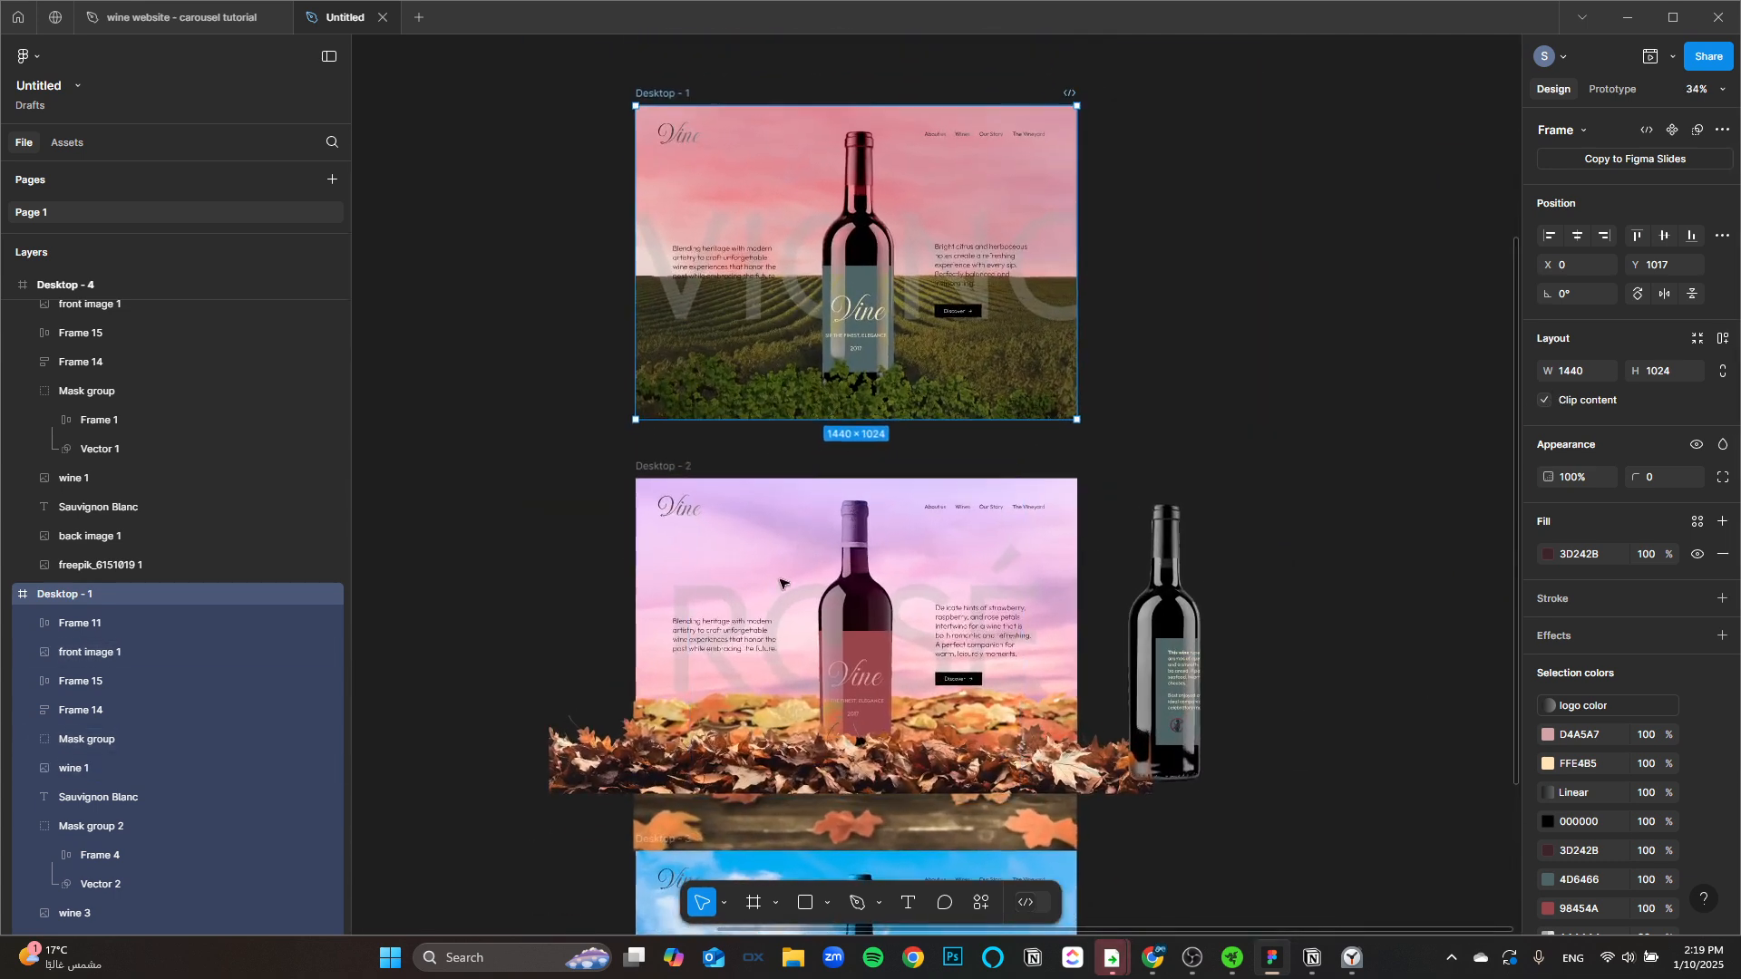
{"action": "left_click", "coordinate": [652, 479]}
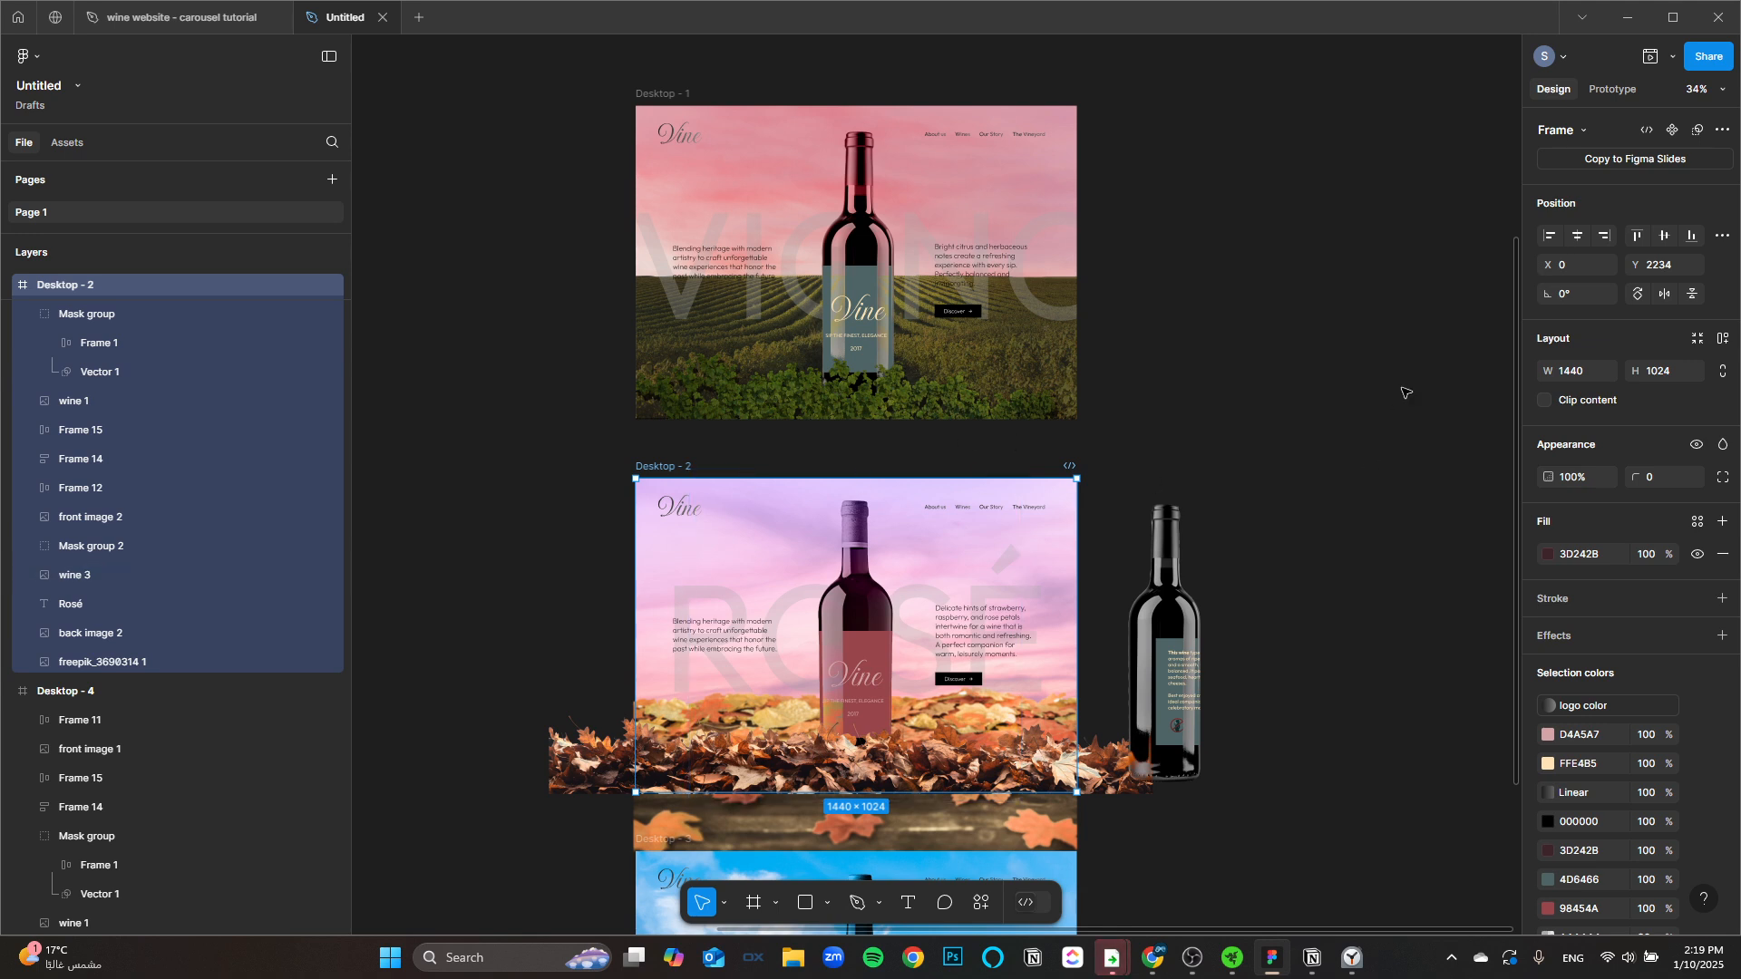
{"action": "left_click", "coordinate": [1543, 399]}
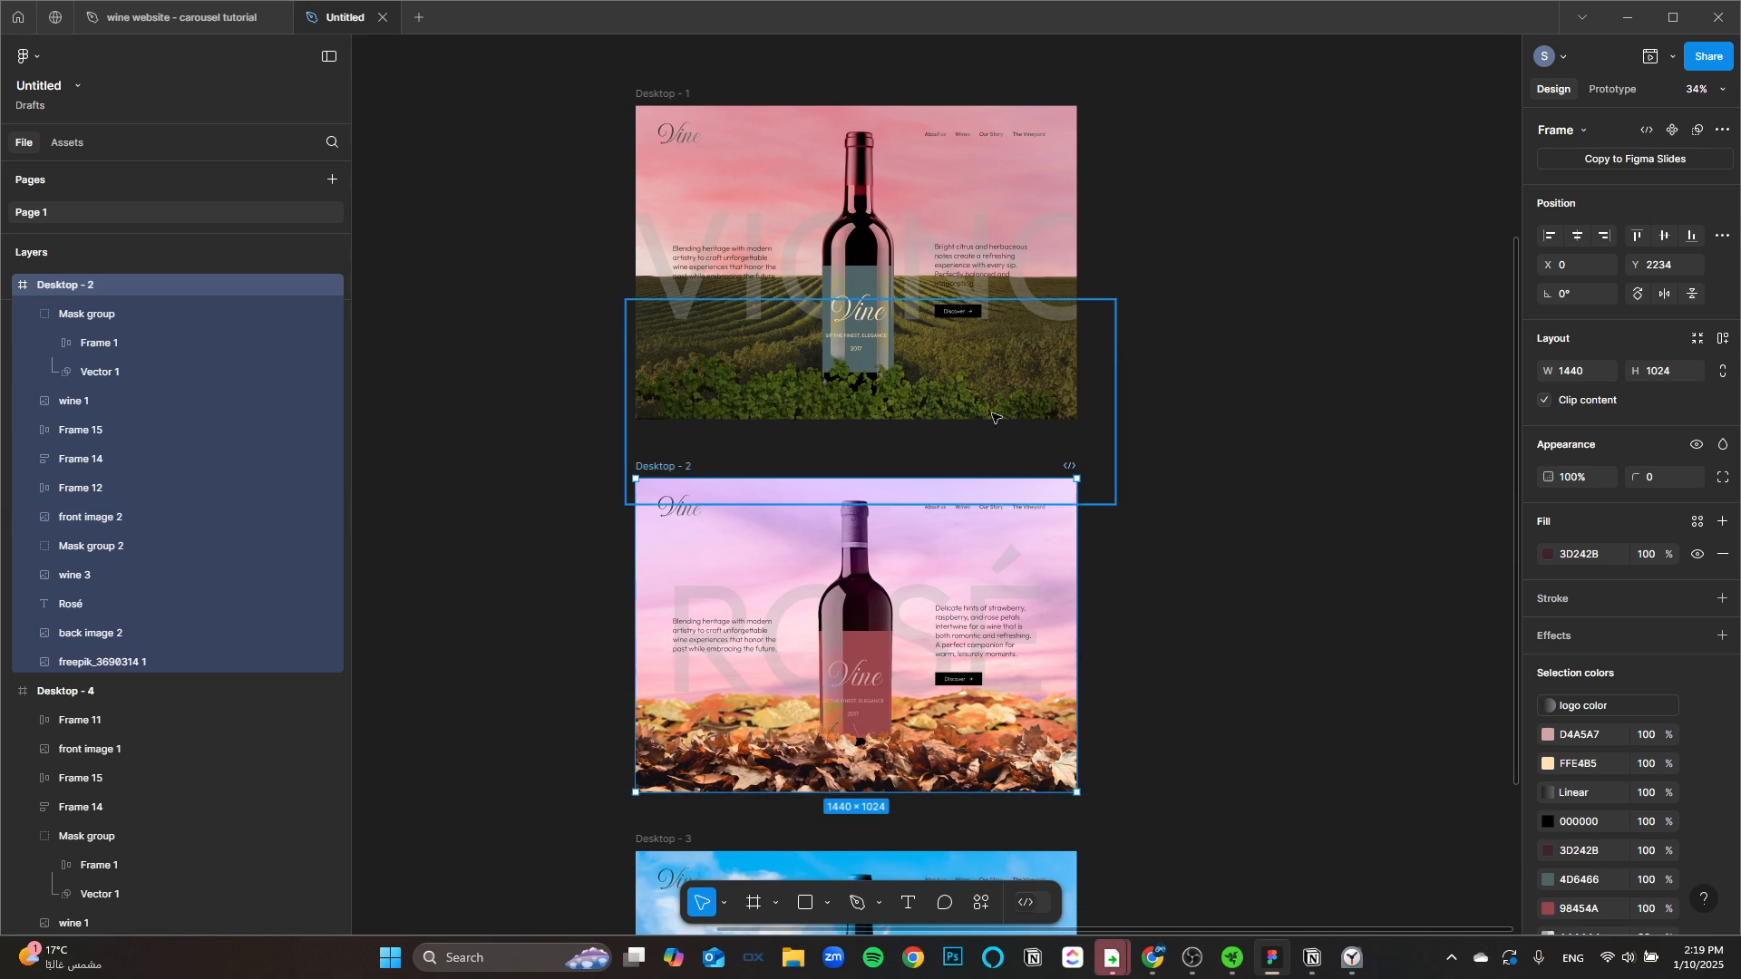
Step: Copy front image 1 and back image 1 from Desktop - 1 into the Desktop - 2 frame
{"action": "scroll", "coordinate": [980, 365], "scroll_direction": "up", "scroll_amount": 5}
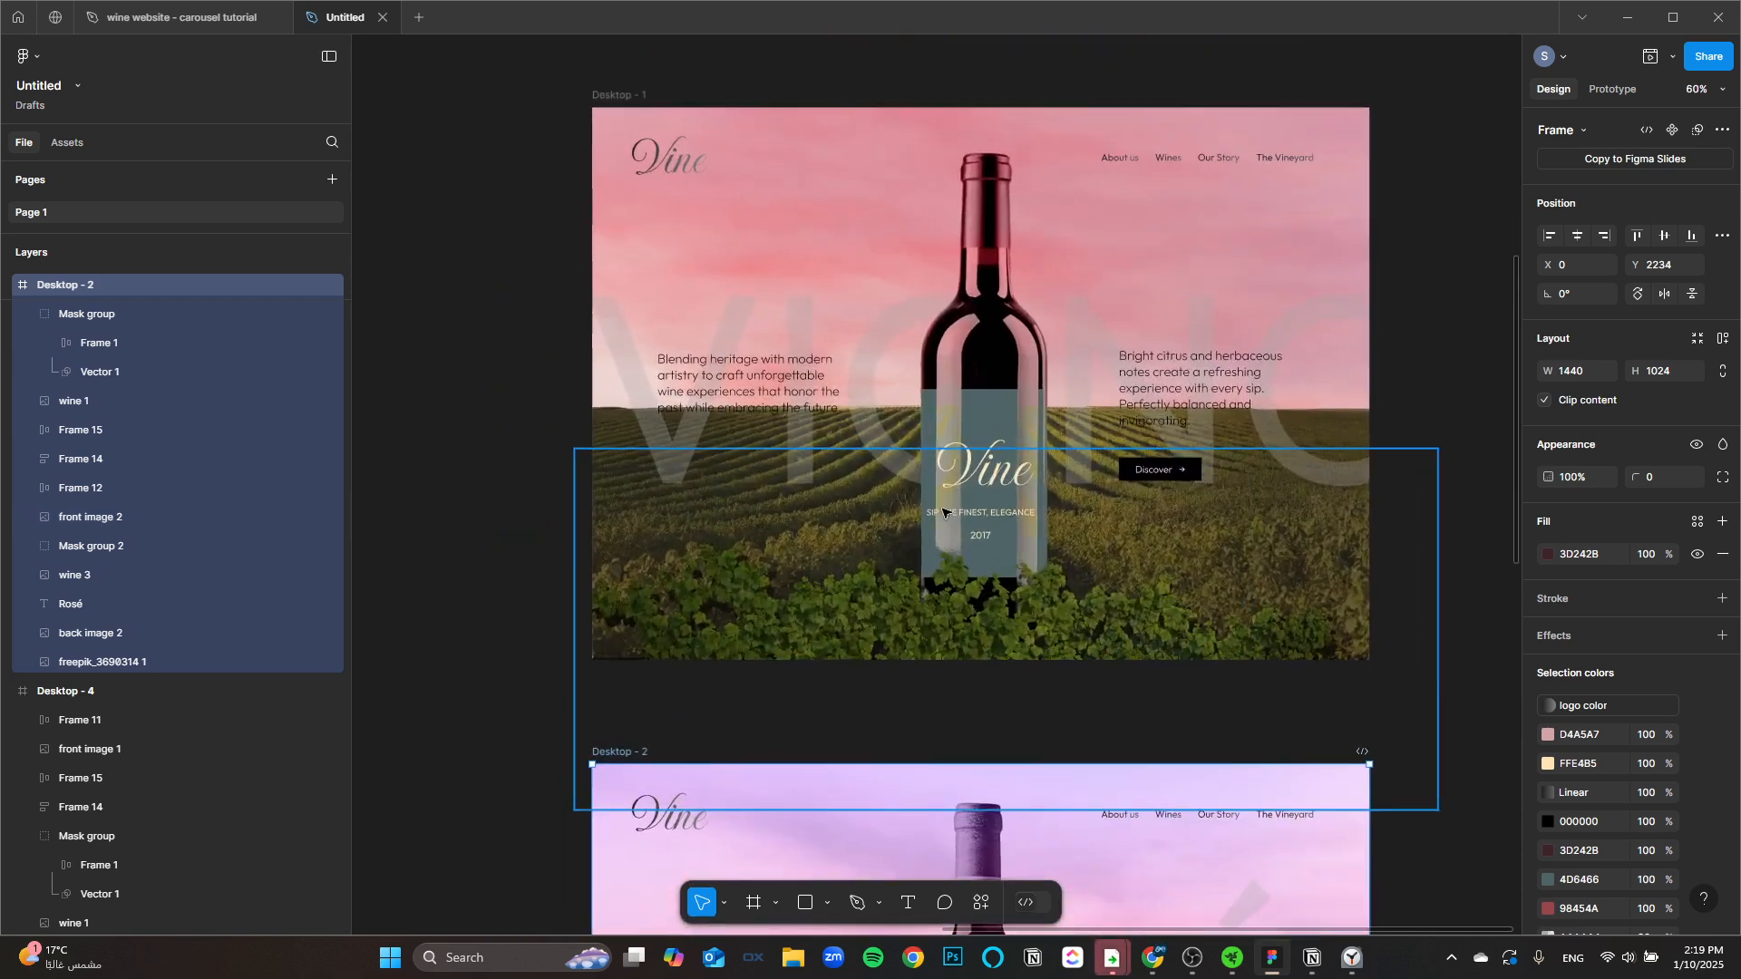
{"action": "left_click", "coordinate": [833, 609]}
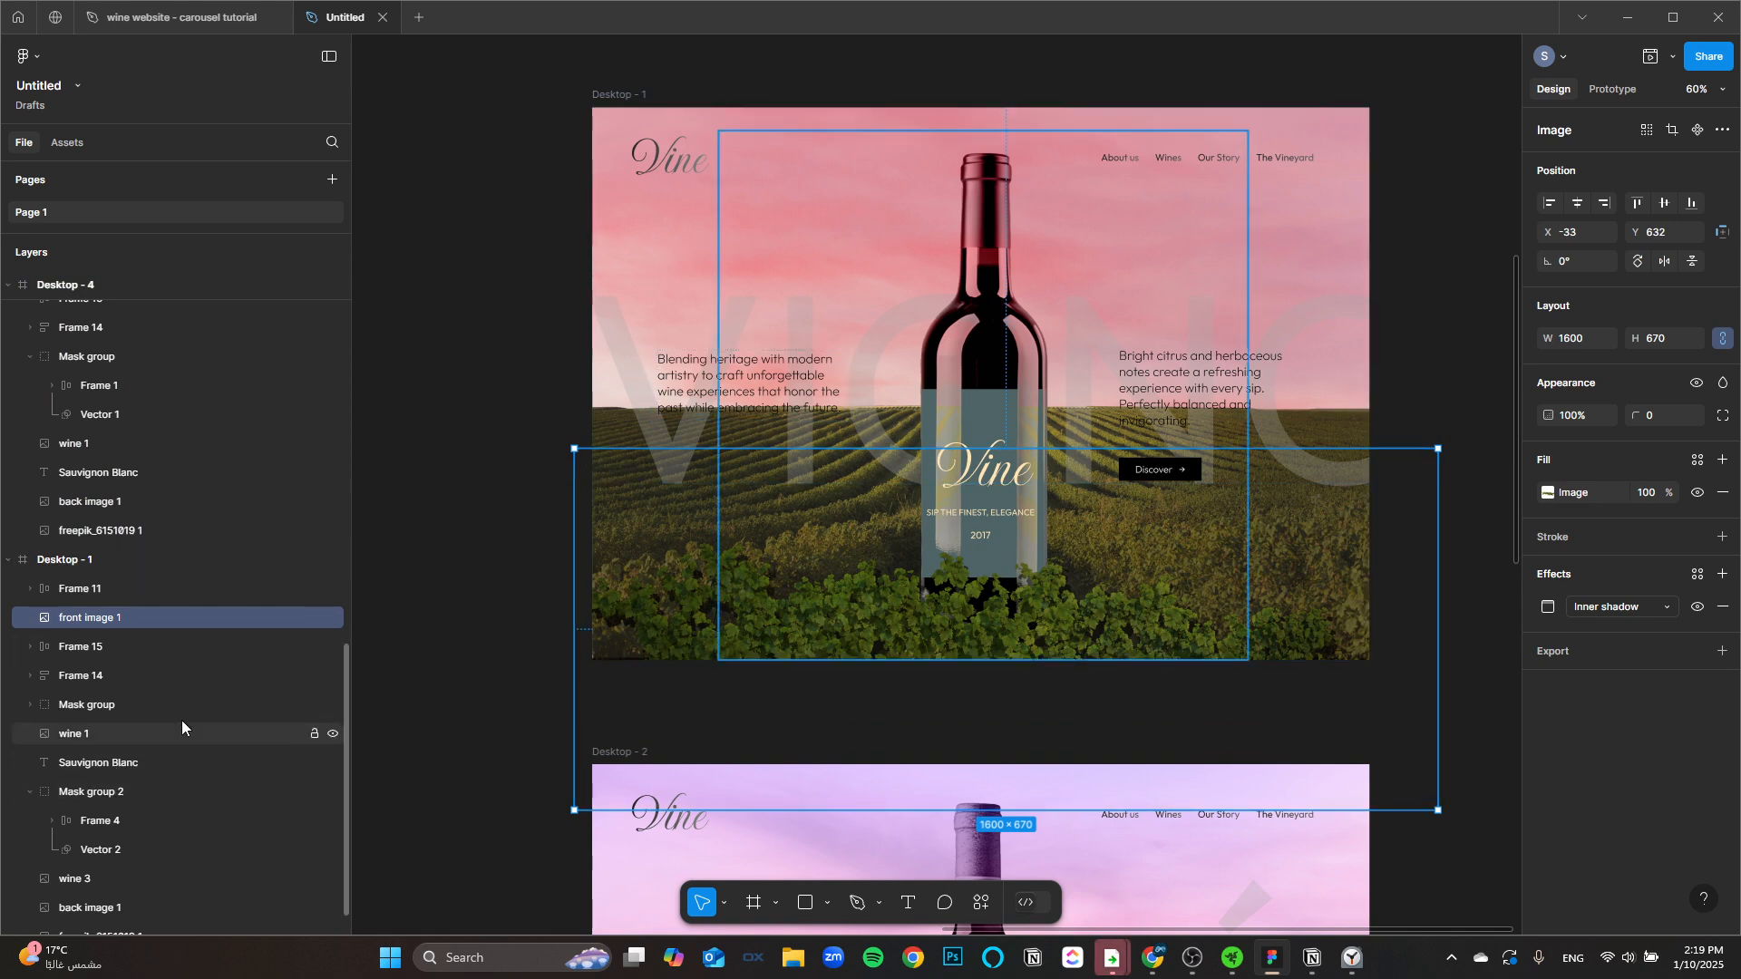
{"action": "scroll", "coordinate": [181, 720], "scroll_direction": "down", "scroll_amount": 1}
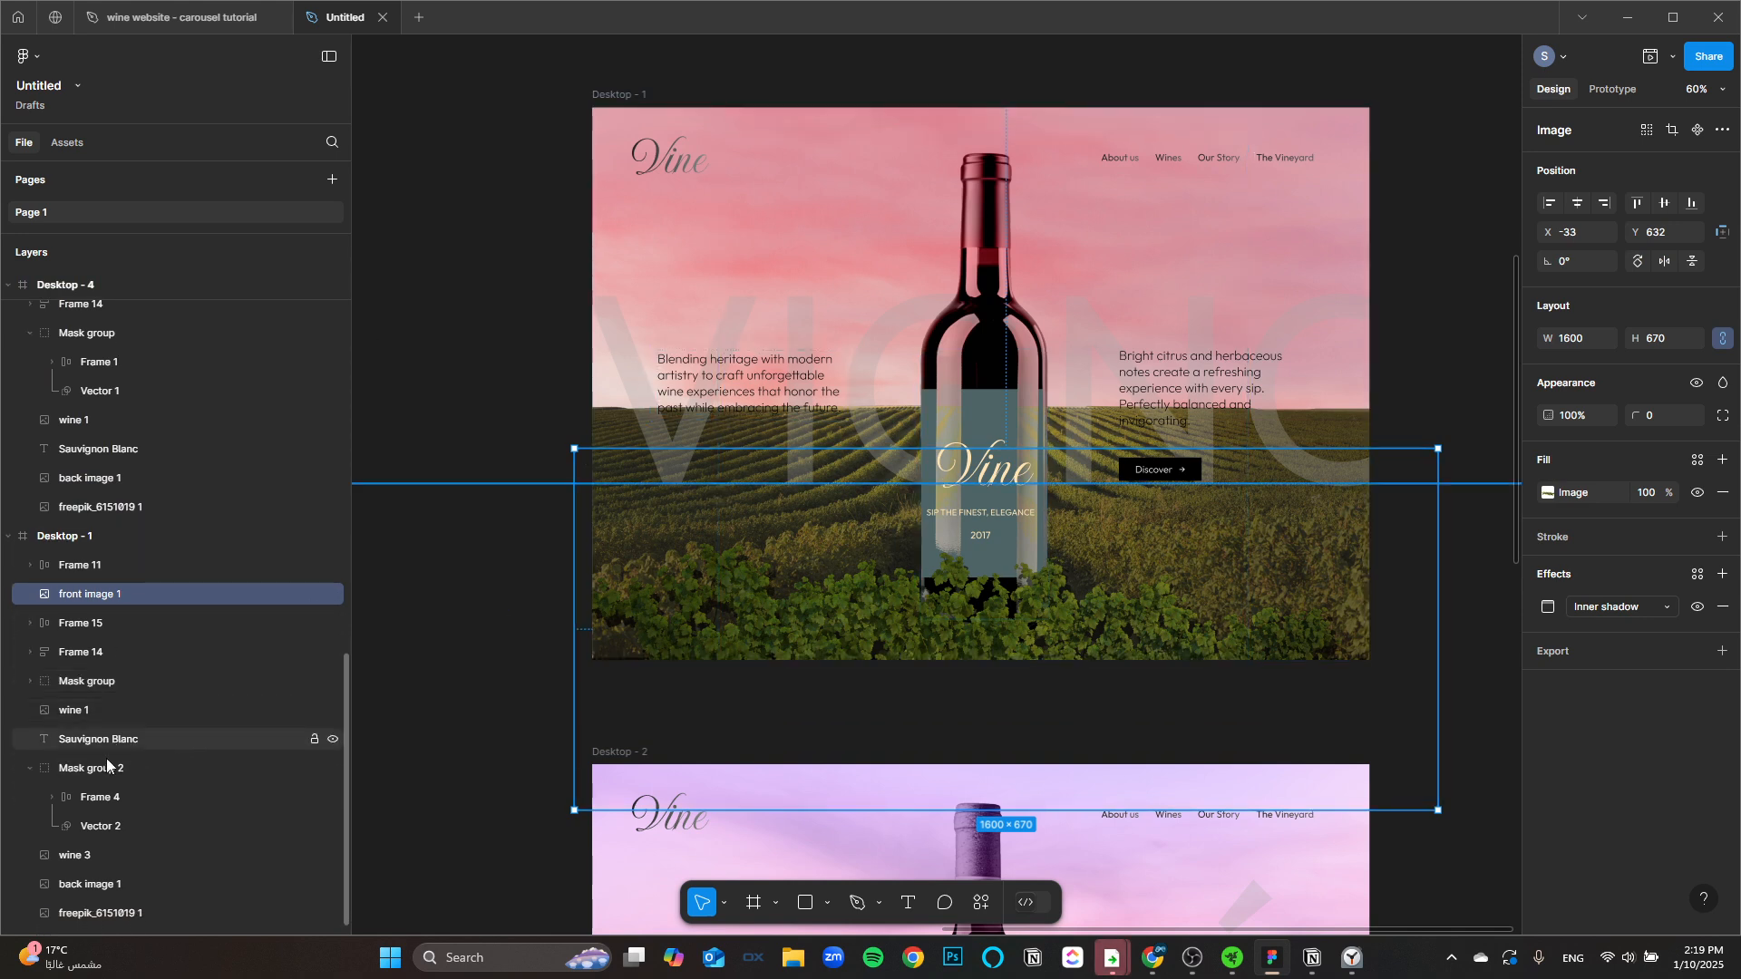
{"action": "left_click", "coordinate": [78, 885], "text": "ctrl"}
{"action": "scroll", "coordinate": [606, 560], "scroll_direction": "down", "scroll_amount": 3}
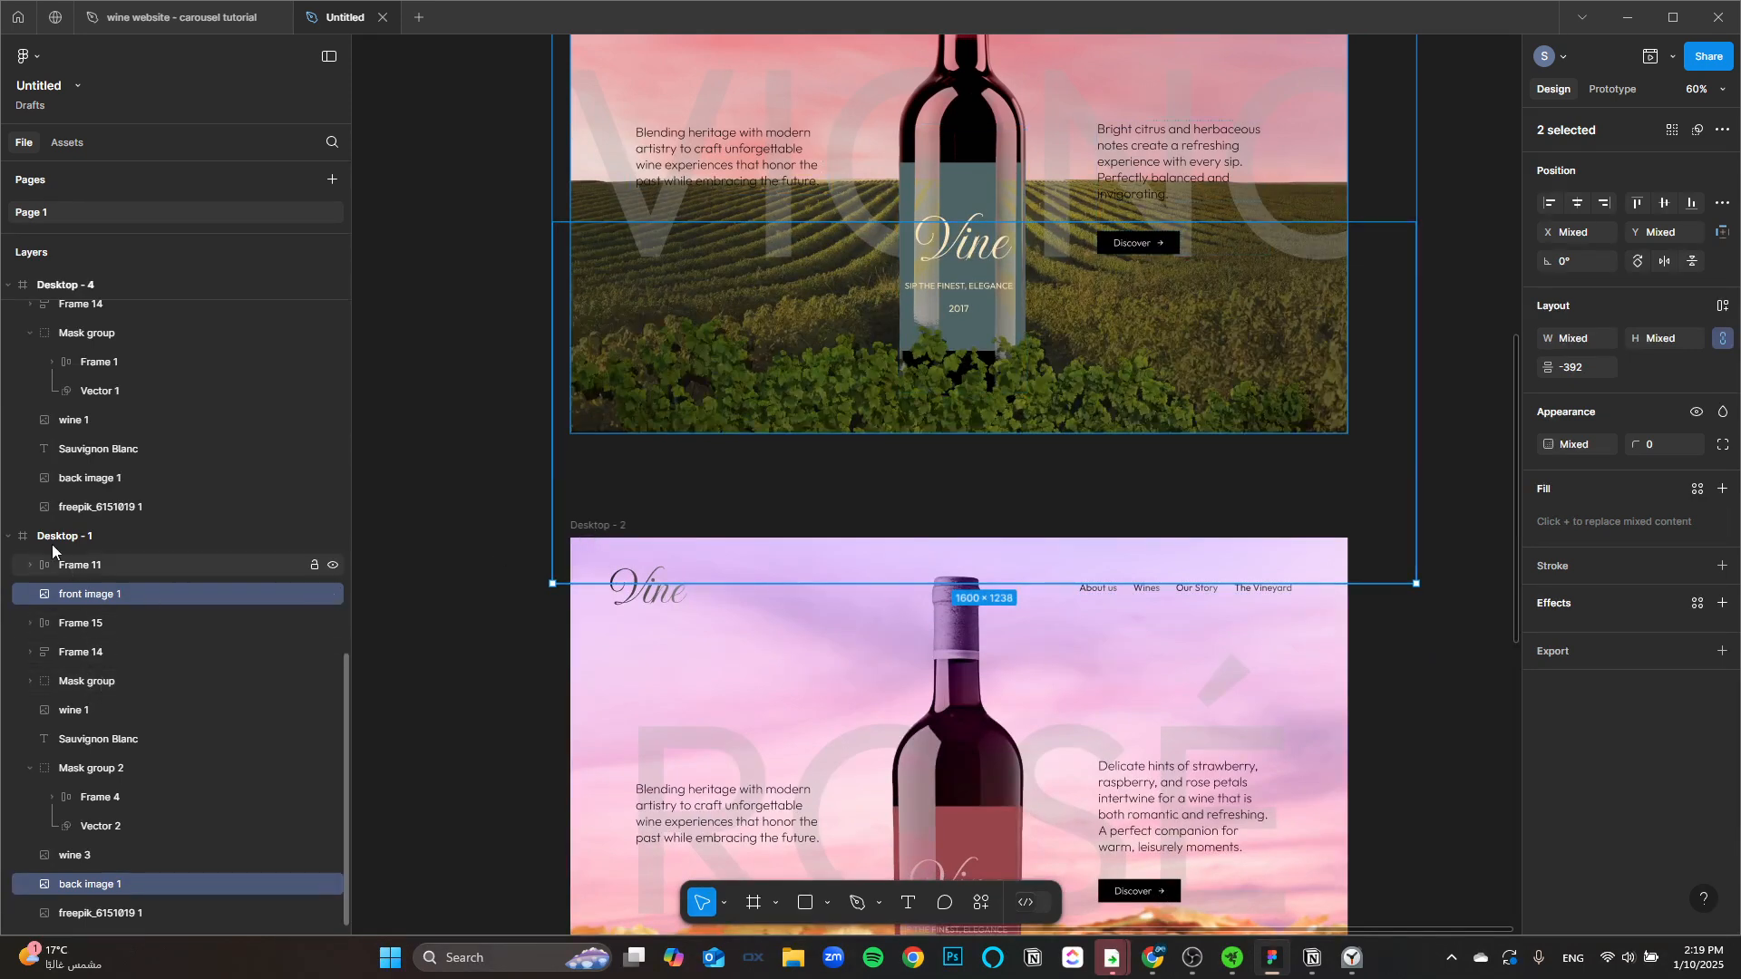
{"action": "left_click", "coordinate": [8, 537]}
{"action": "scroll", "coordinate": [82, 426], "scroll_direction": "up", "scroll_amount": 6}
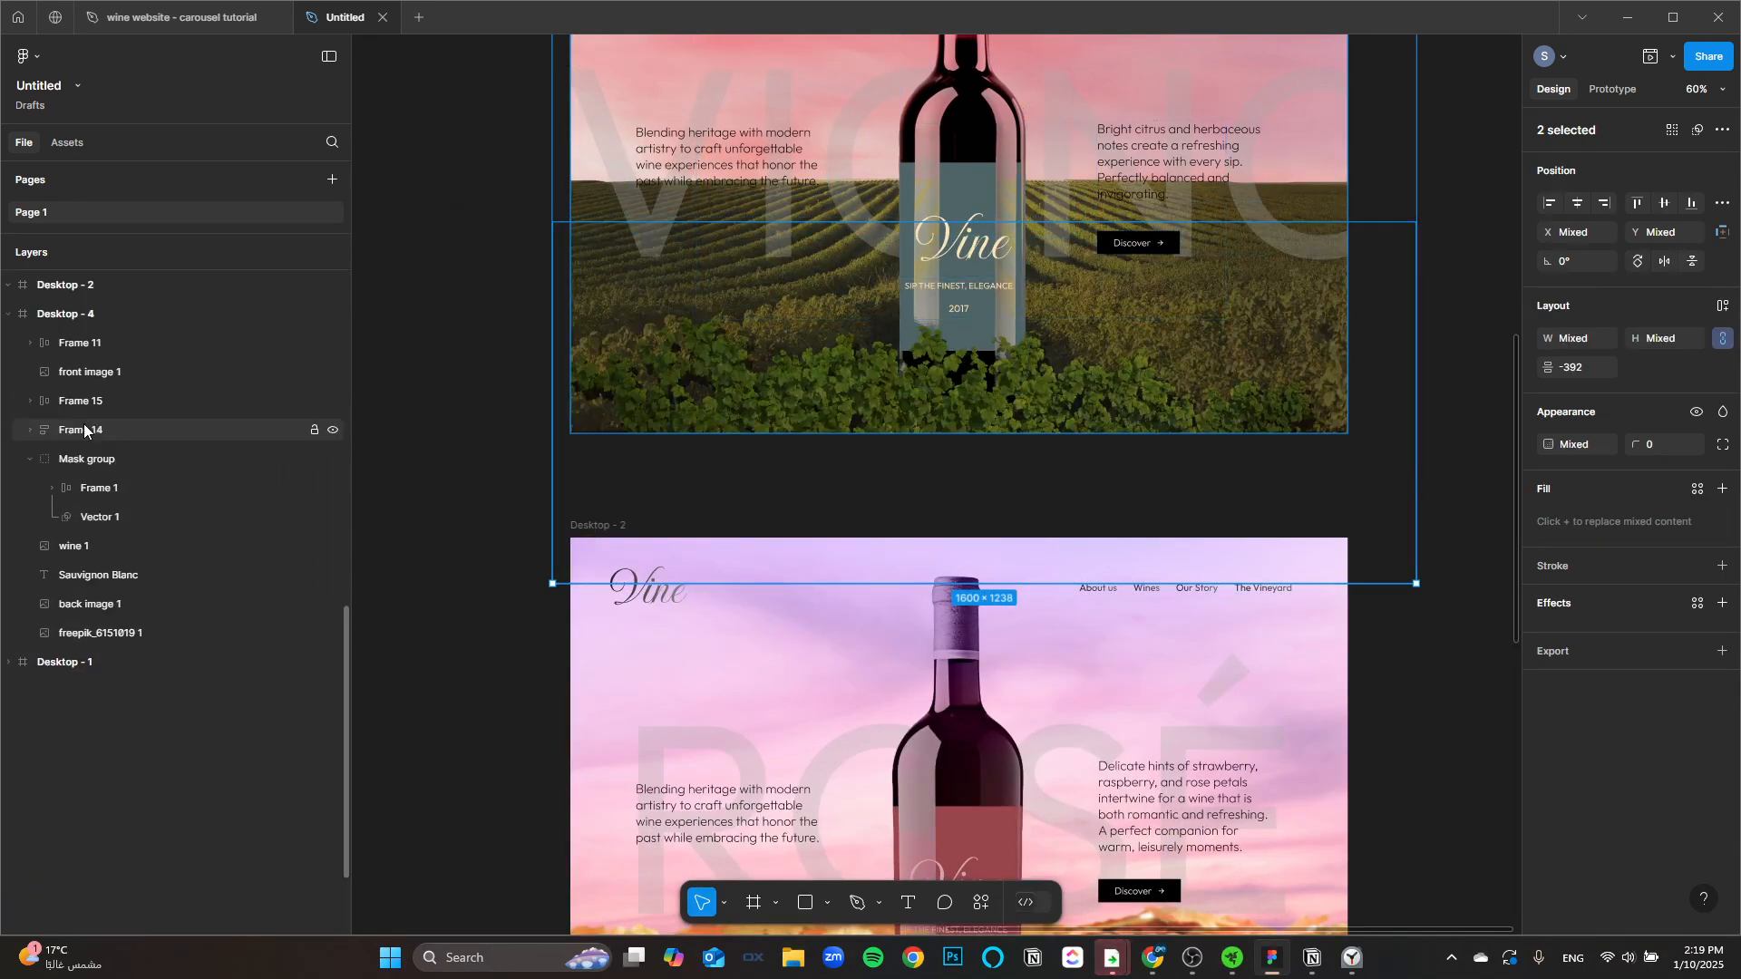
{"action": "left_click", "coordinate": [606, 625]}
{"action": "scroll", "coordinate": [185, 404], "scroll_direction": "up", "scroll_amount": 3}
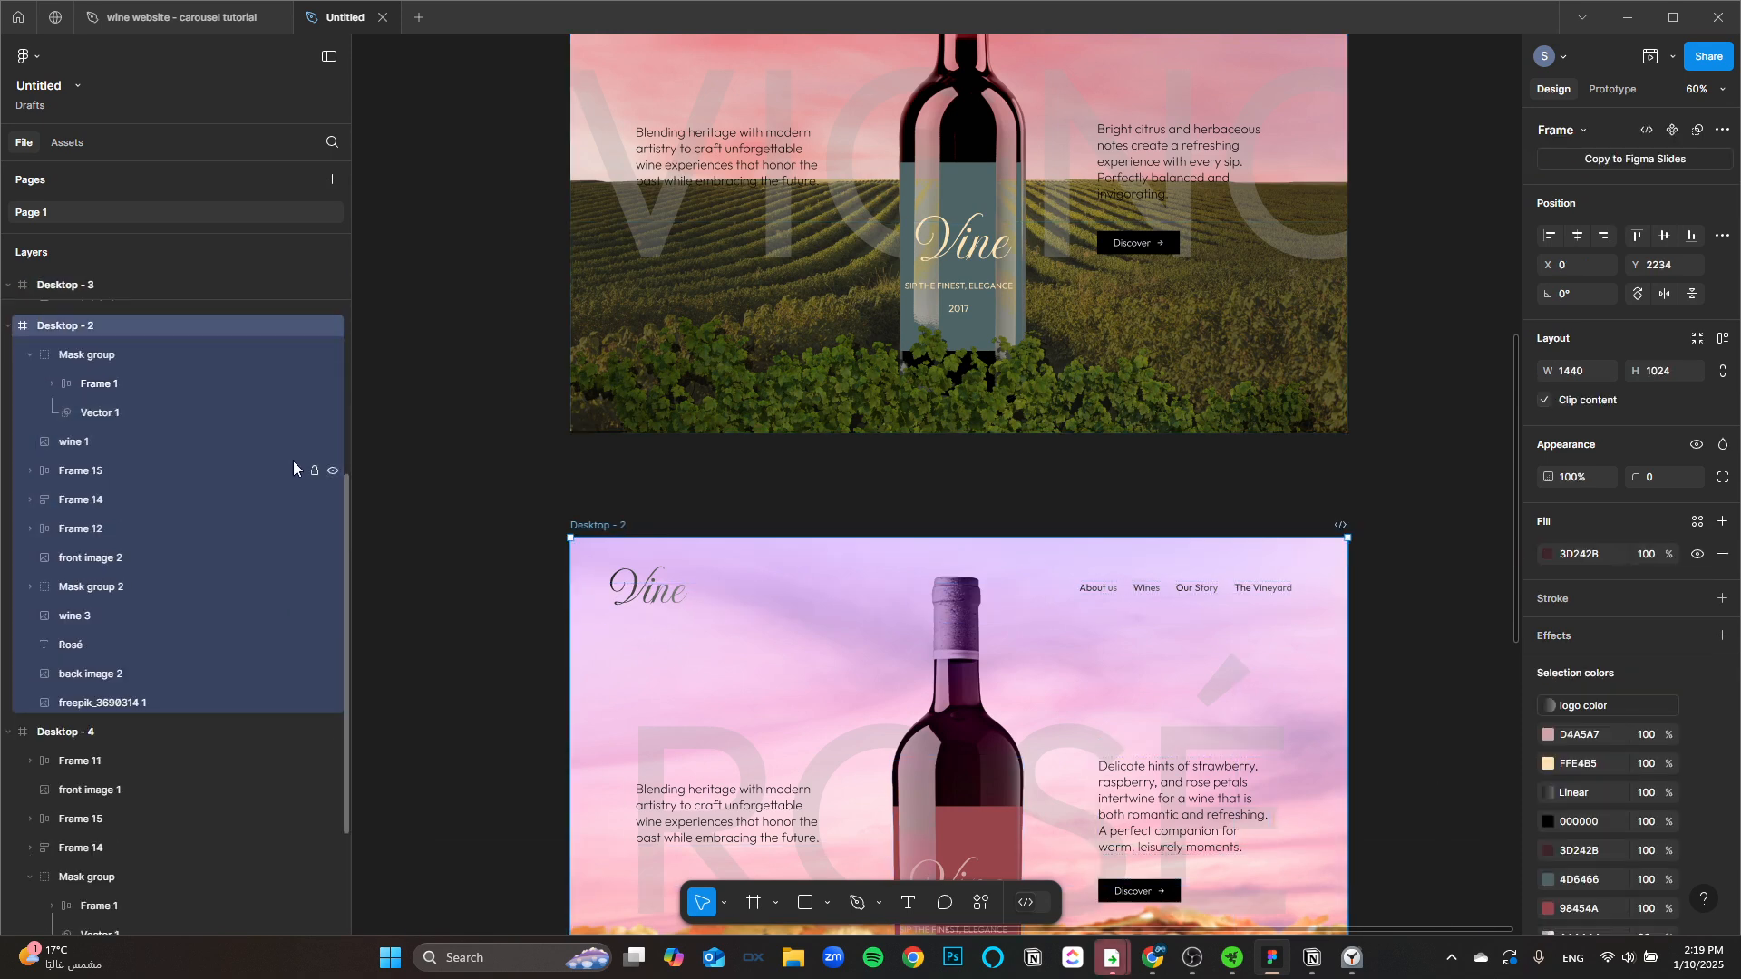
{"action": "key", "text": "ctrl+v"}
{"action": "scroll", "coordinate": [854, 605], "scroll_direction": "down", "scroll_amount": 1}
{"action": "scroll", "coordinate": [853, 604], "scroll_direction": "down", "scroll_amount": 3}
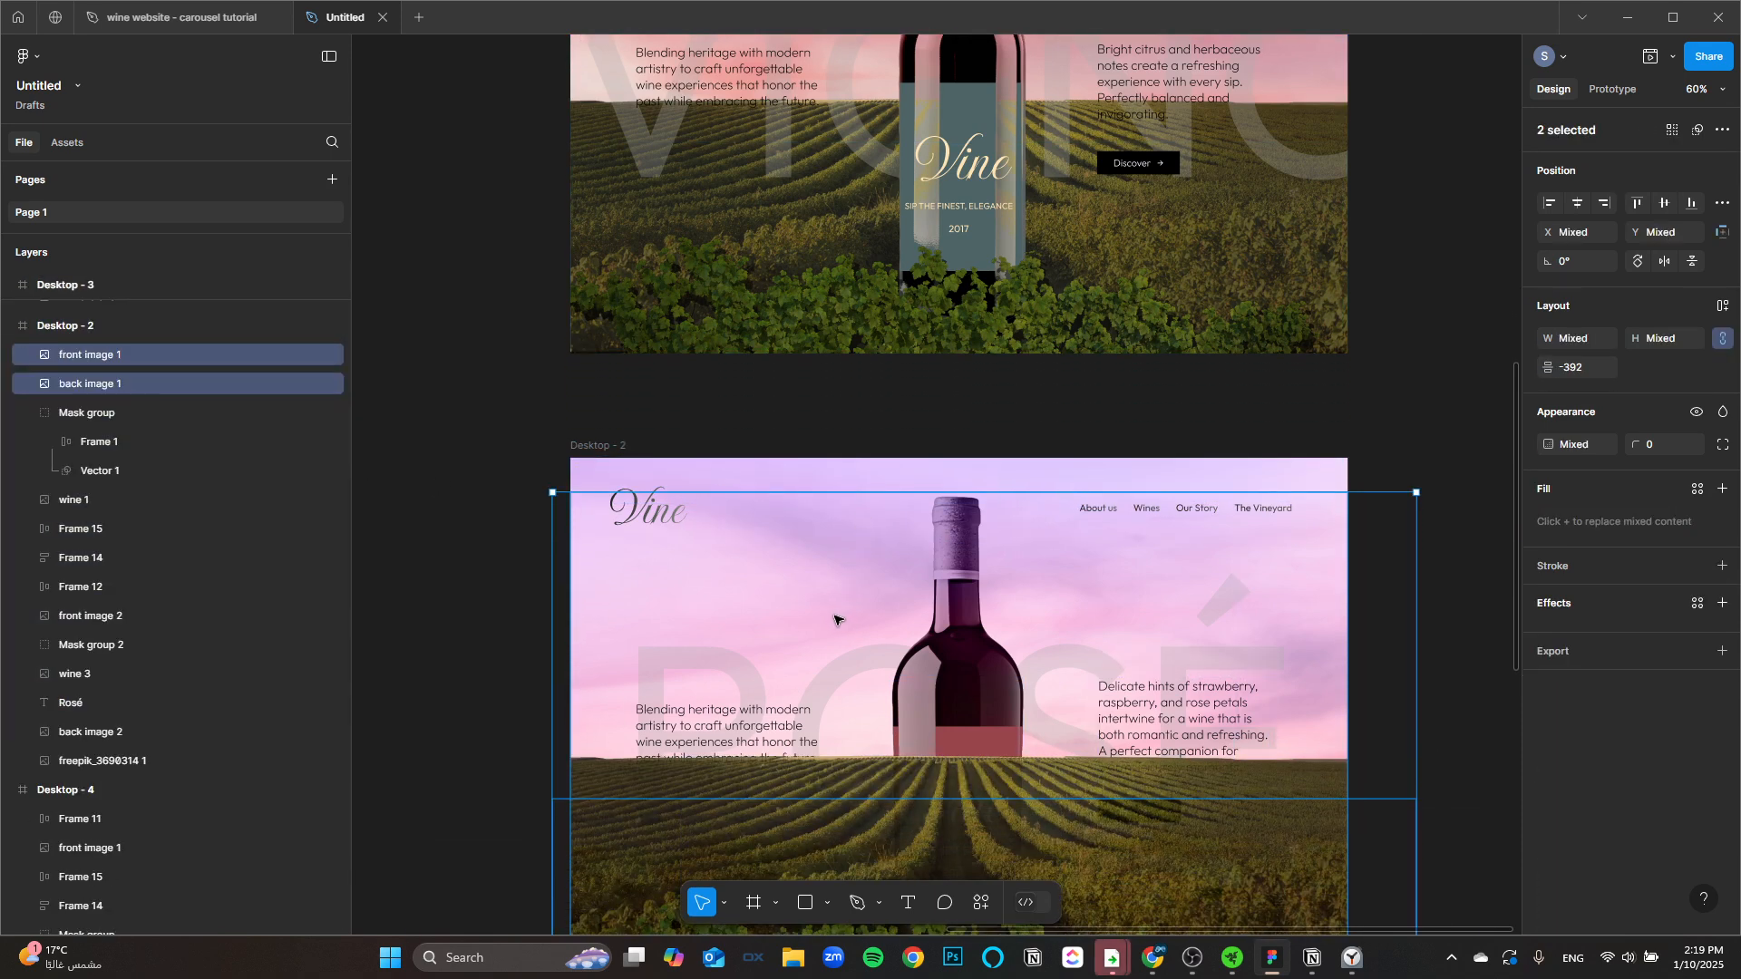
{"action": "scroll", "coordinate": [943, 680], "scroll_direction": "down", "scroll_amount": 2}
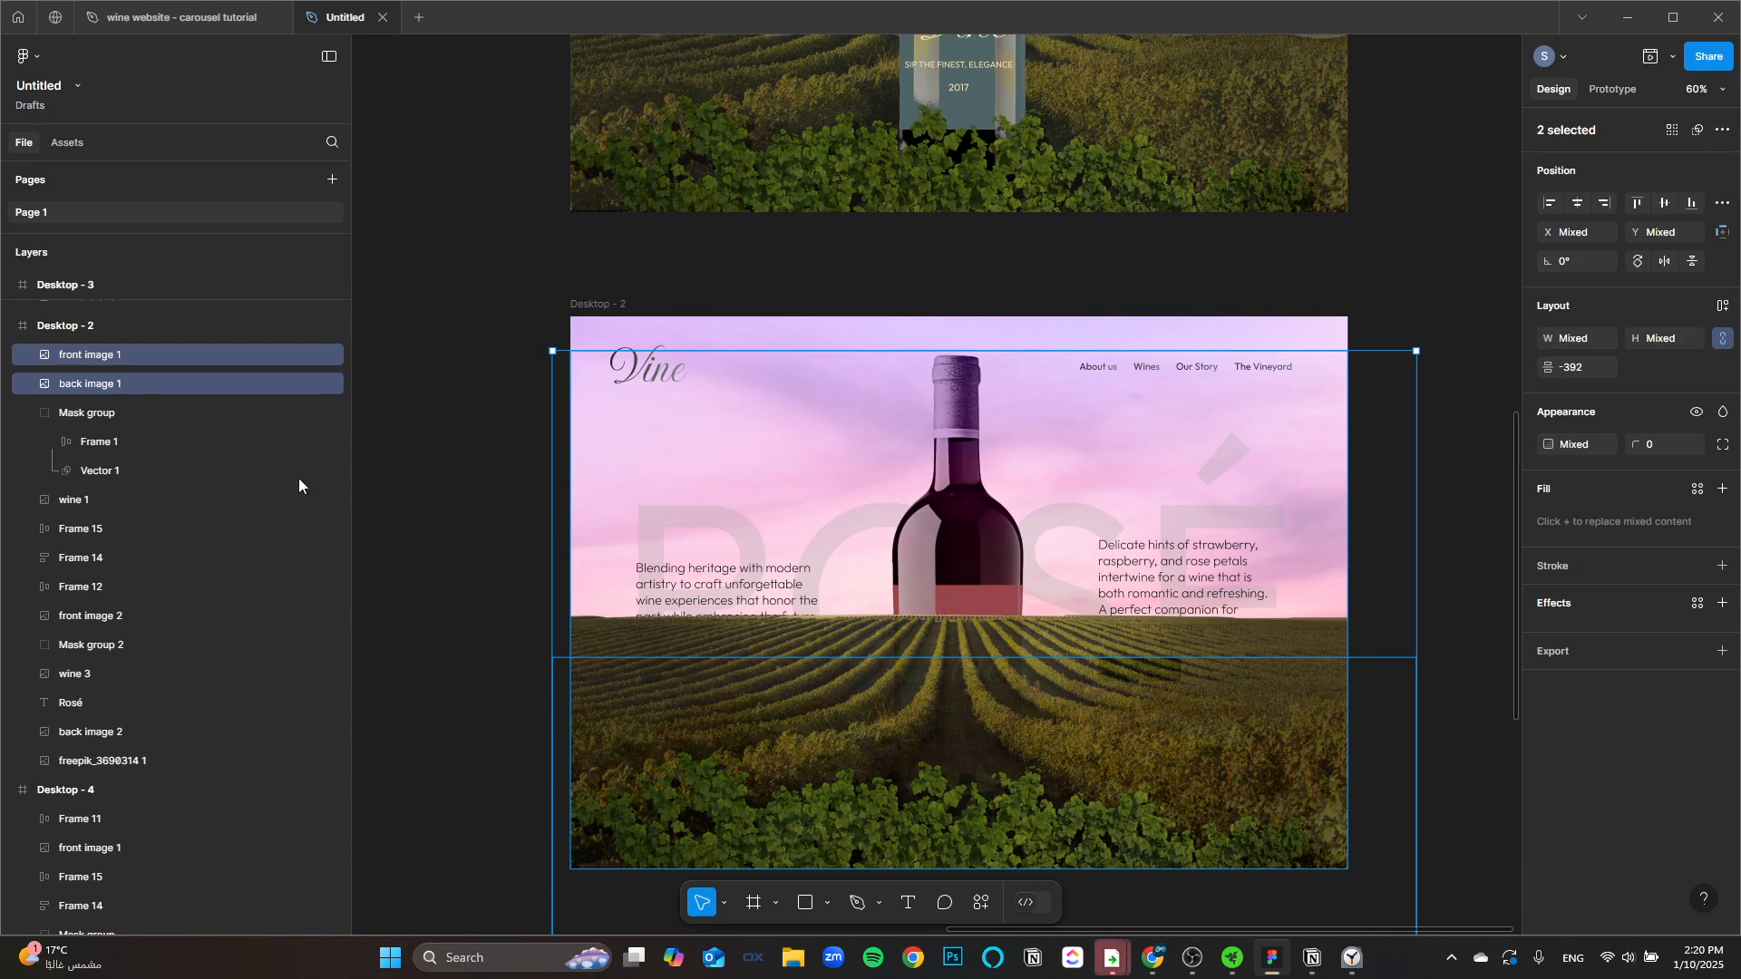
Step: Lower back image 1 in Desktop - 2's layer order to directly beneath the Rosé text
{"action": "left_click", "coordinate": [121, 390]}
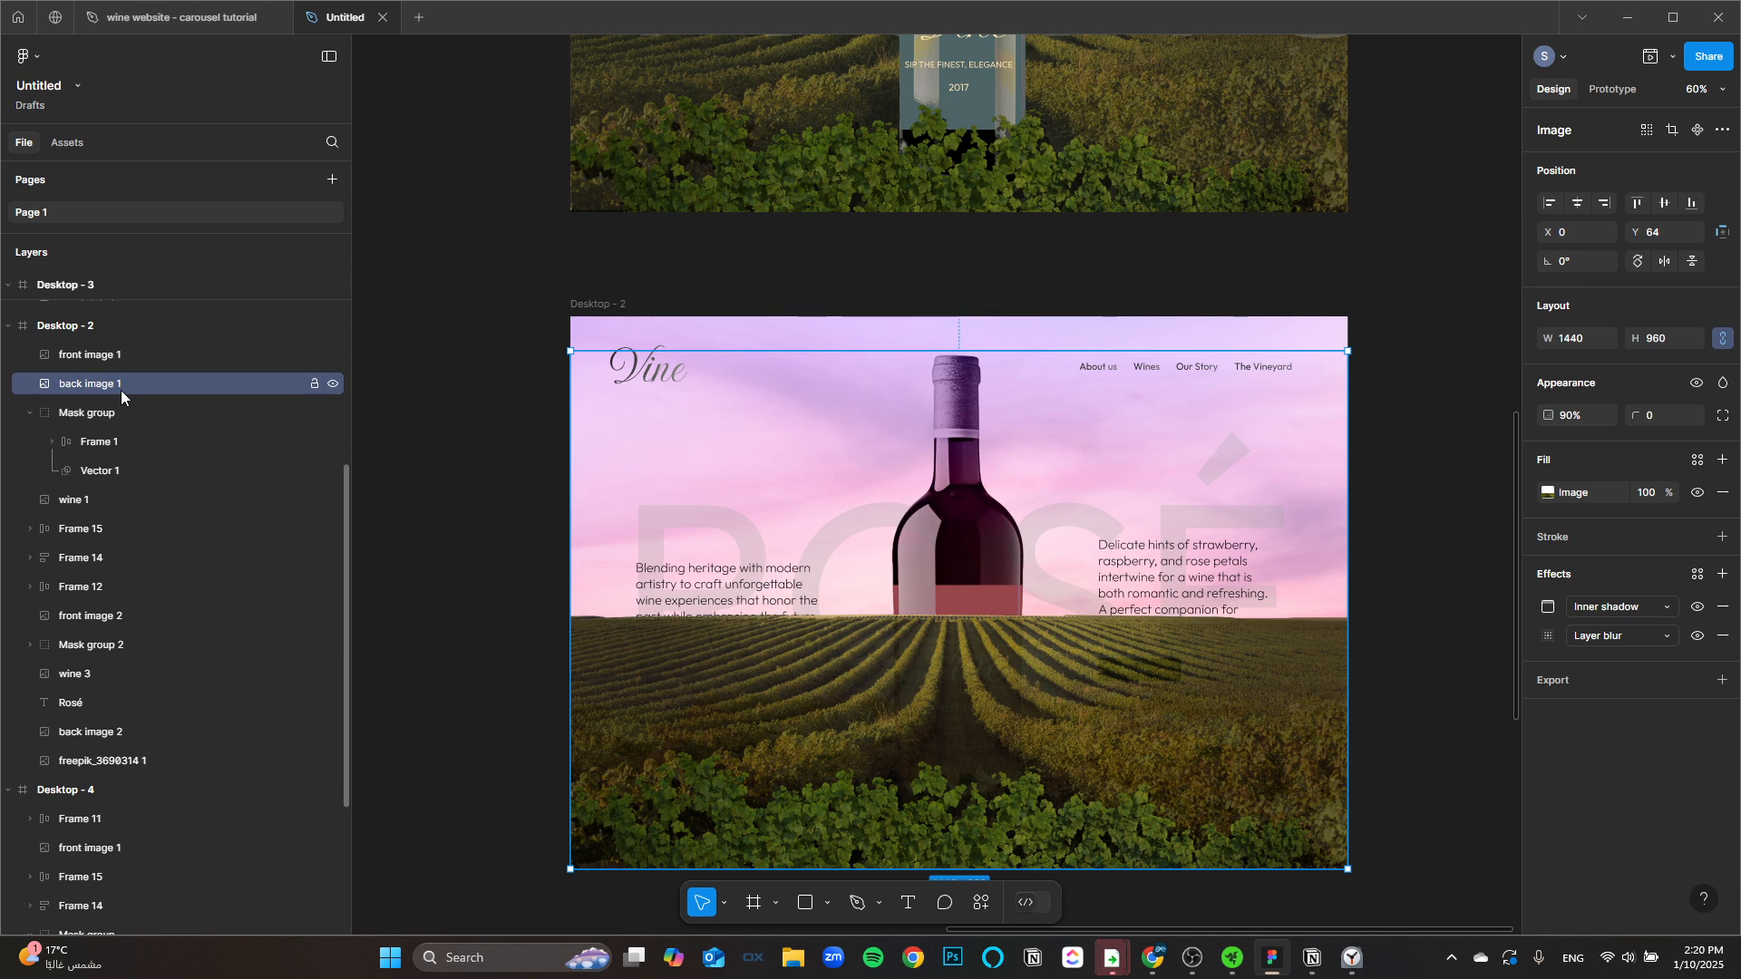
{"action": "key", "text": "ctrl+bracketleft"}
{"action": "key", "text": "ctrl+bracketleft"}
{"action": "key", "text": "ctrl+bracketleft"}
{"action": "key", "text": "ctrl+bracketleft"}
{"action": "key", "text": "ctrl+bracketleft"}
{"action": "key", "text": "ctrl+bracketleft"}
{"action": "key", "text": "ctrl+bracketleft"}
{"action": "key", "text": "ctrl+bracketleft"}
{"action": "key", "text": "ctrl+bracketleft"}
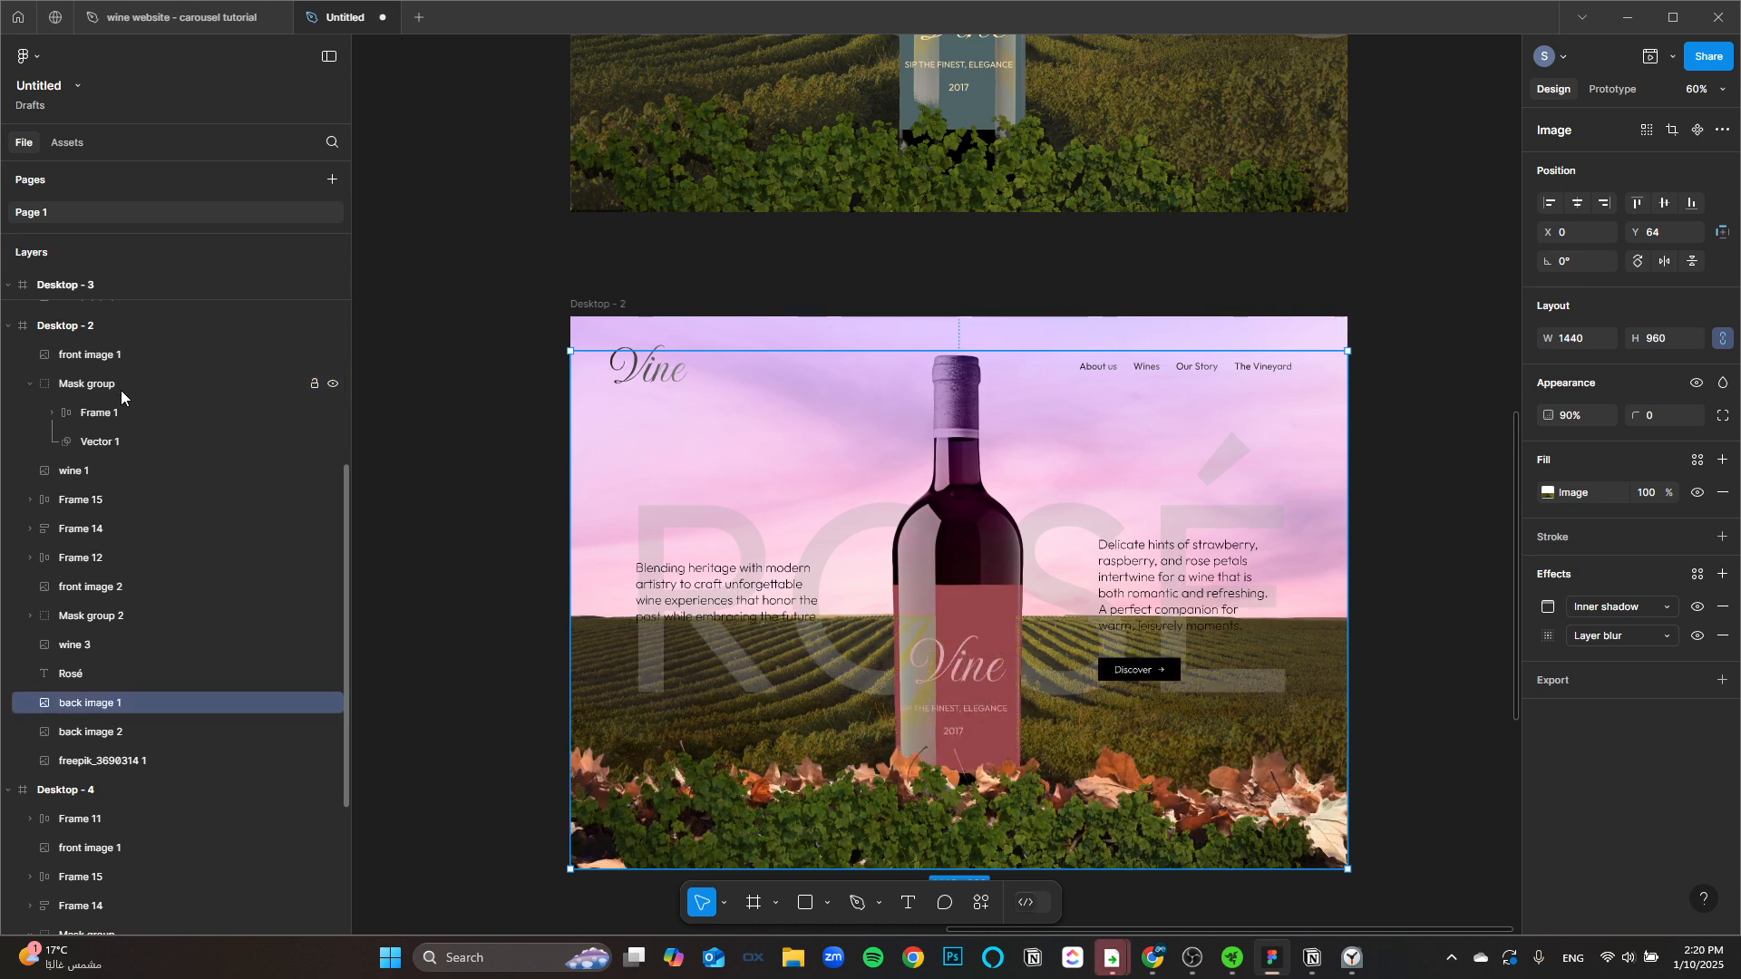
Step: Raise back image 1 in Desktop - 2's layer order to directly above Frame 12
{"action": "key", "text": "ctrl+bracketright"}
{"action": "key", "text": "ctrl+bracketright"}
{"action": "key", "text": "ctrl+bracketright"}
{"action": "key", "text": "ctrl+bracketright"}
{"action": "key", "text": "ctrl+bracketright"}
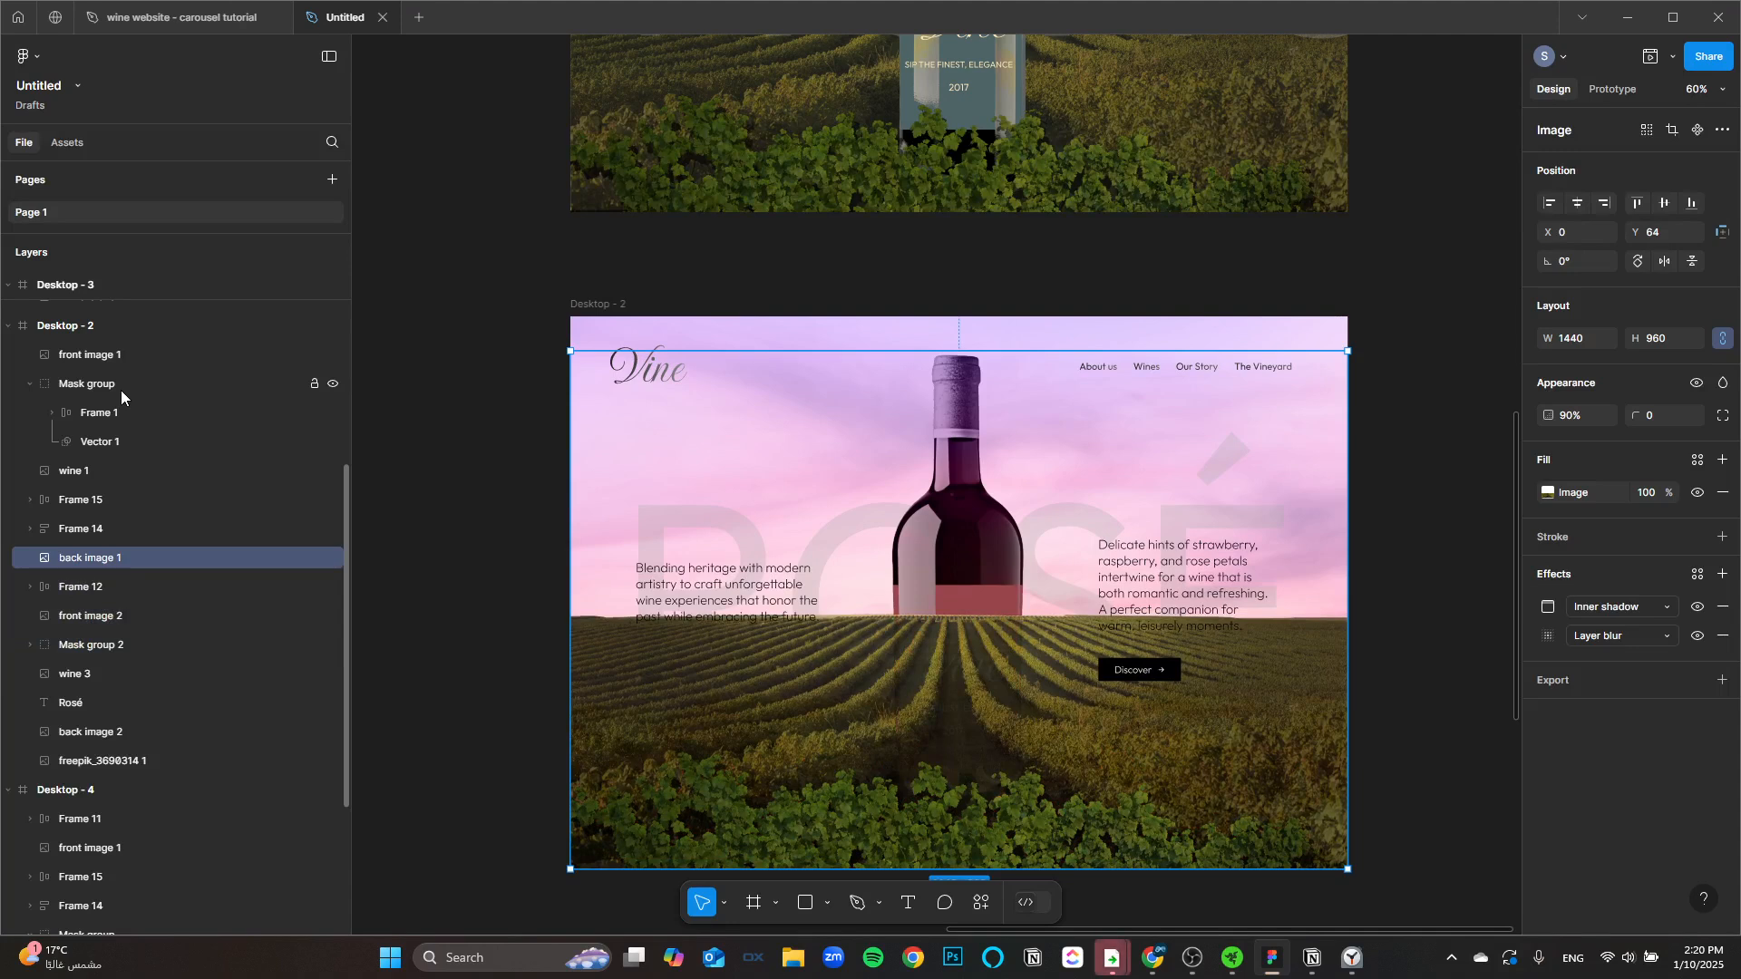
Step: Send back image 1 behind all Desktop - 2 layers and raise it again to directly above Mask group 2
{"action": "key", "text": "ctrl+shift+bracketleft"}
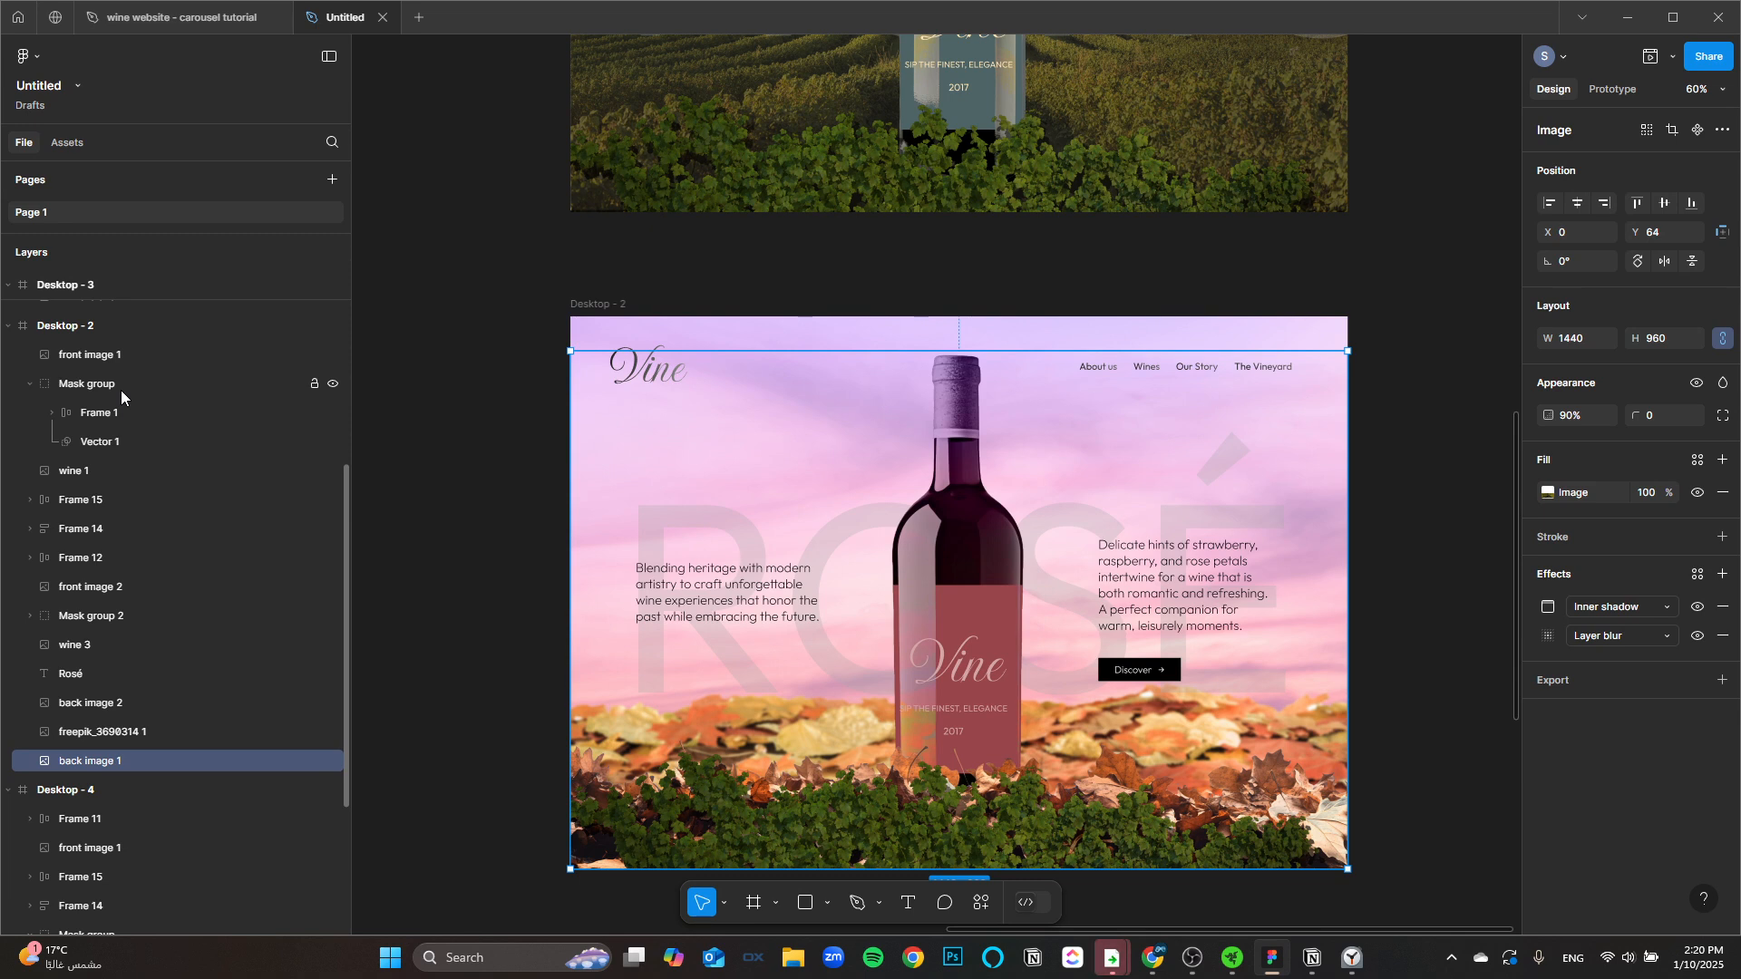
{"action": "key", "text": "ctrl+]"}
{"action": "key", "text": "ctrl+]"}
{"action": "key", "text": "ctrl+["}
{"action": "key", "text": "ctrl+["}
{"action": "key", "text": "ctrl+]"}
{"action": "key", "text": "ctrl+]"}
{"action": "key", "text": "ctrl+]"}
{"action": "key", "text": "ctrl+]"}
{"action": "key", "text": "ctrl+]"}
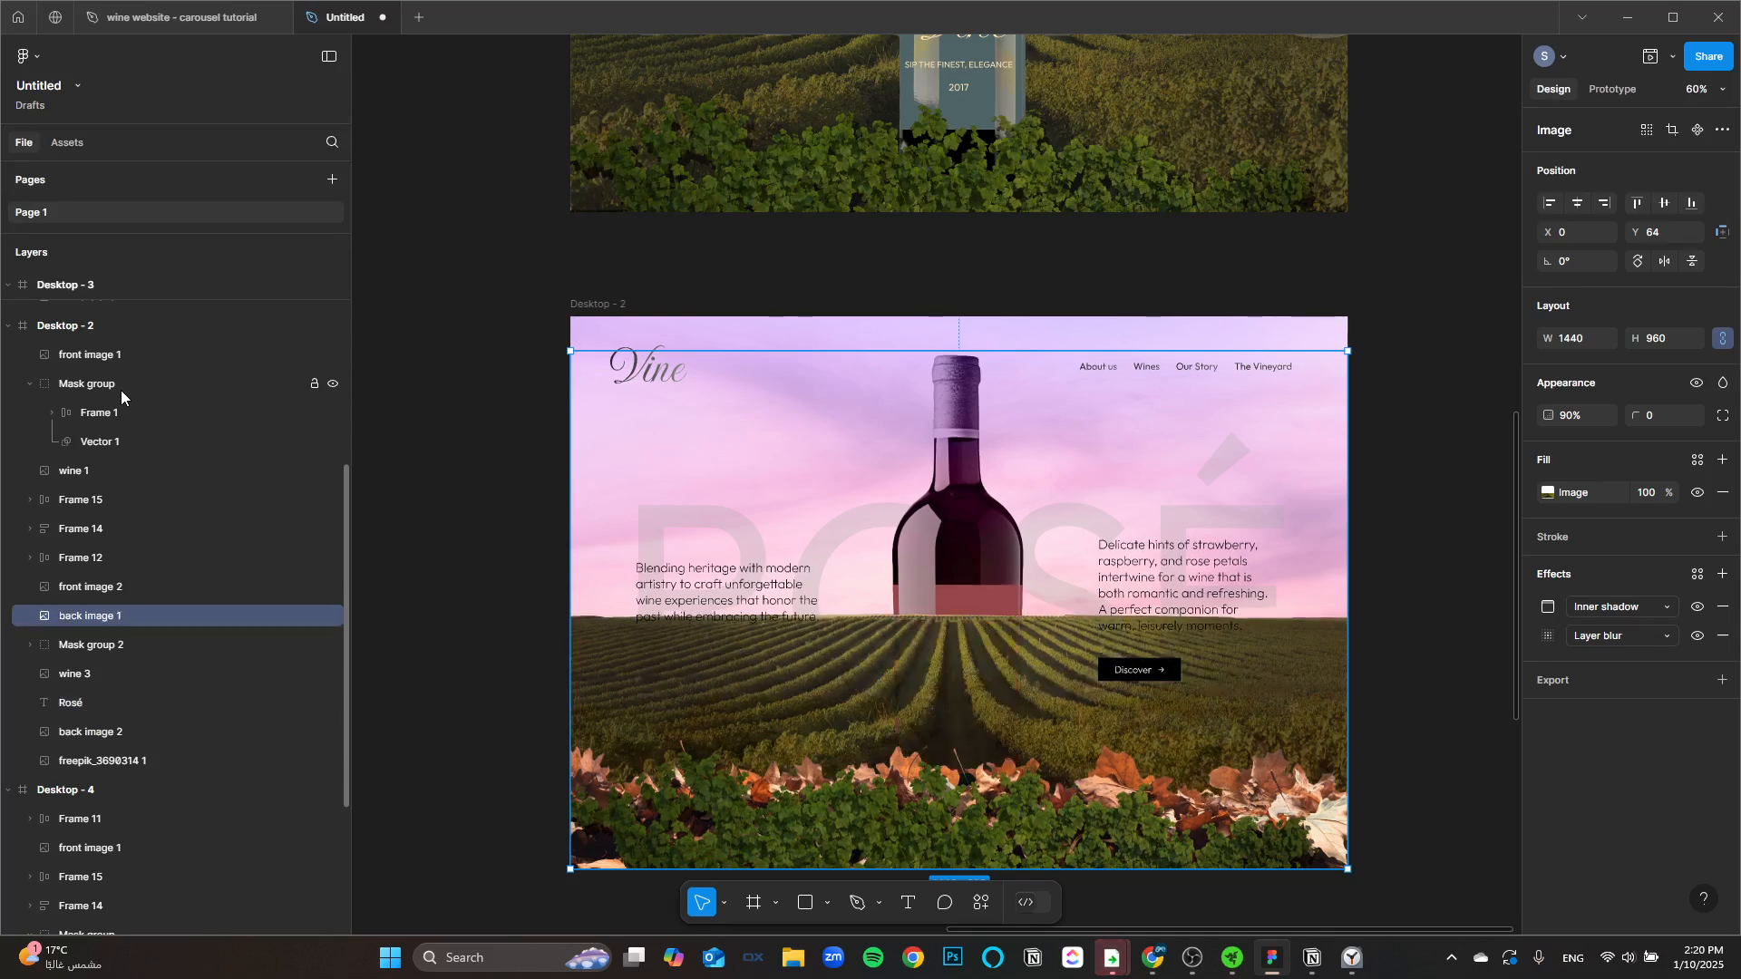
Step: Bring back image 1 to the very front of Desktop - 2's layer order
{"action": "key", "text": "ctrl+]"}
{"action": "key", "text": "ctrl+]"}
{"action": "key", "text": "ctrl+]"}
{"action": "key", "text": "ctrl+]"}
{"action": "key", "text": "ctrl+]"}
{"action": "key", "text": "ctrl+]"}
{"action": "key", "text": "ctrl+]"}
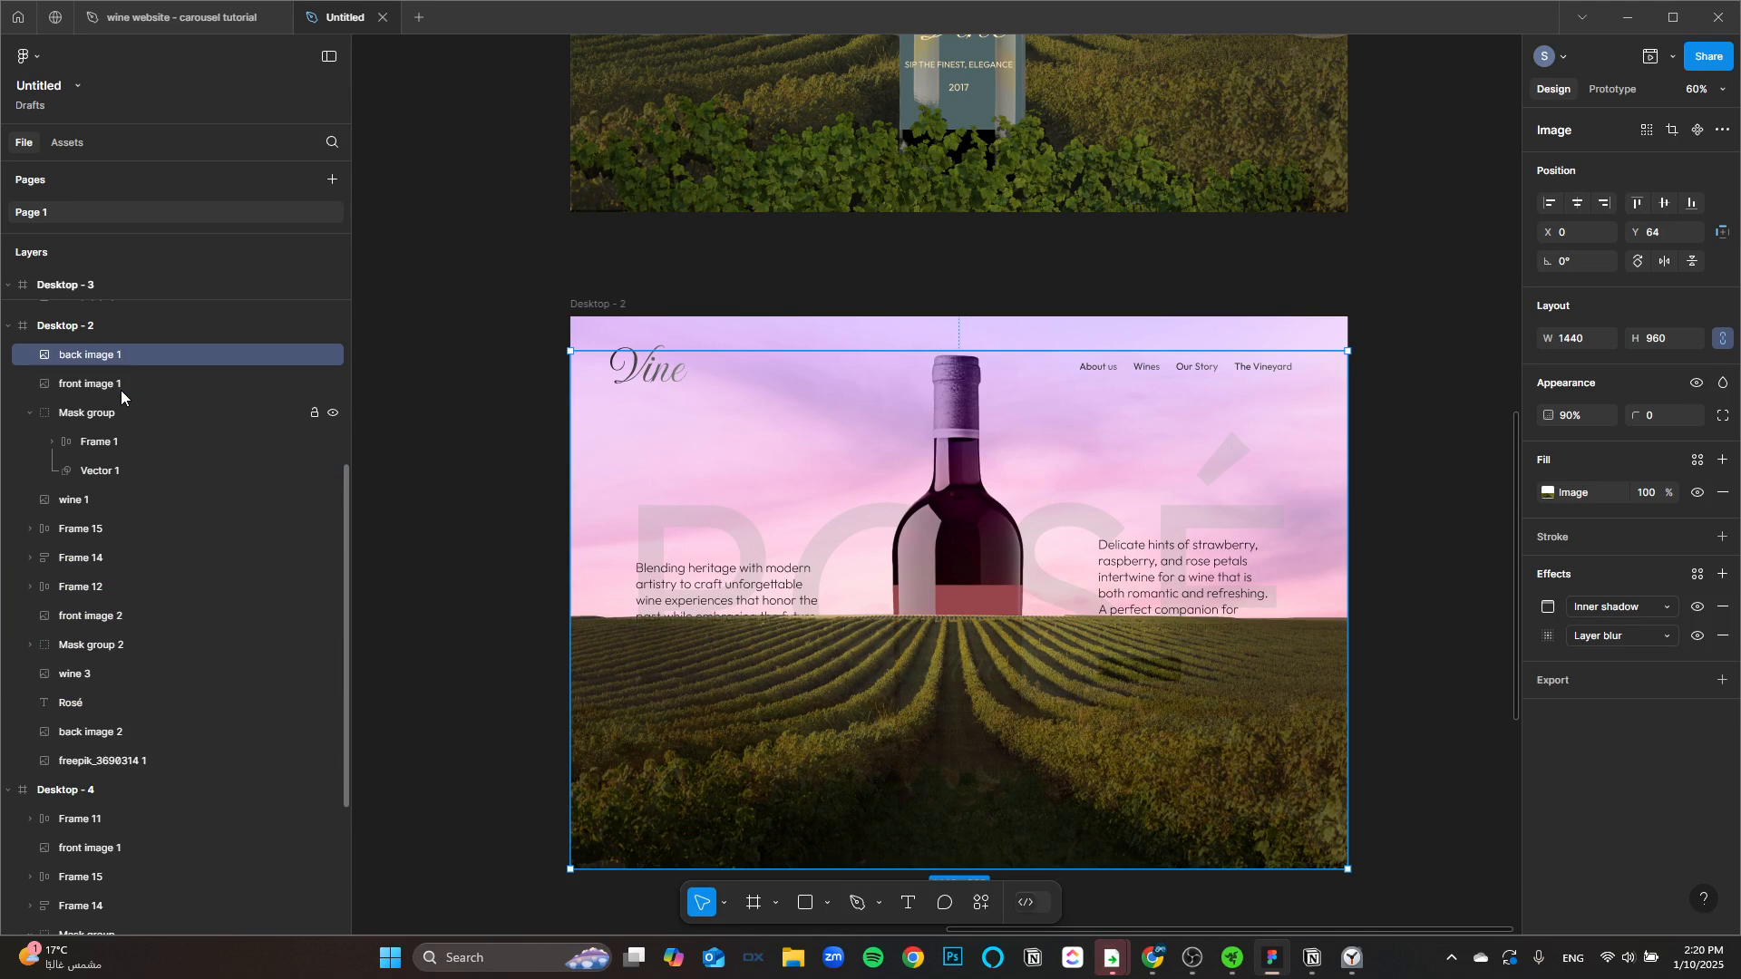
Step: Lower back image 1 in Desktop - 2's layer order to directly beneath wine 3 and above the Rosé text
{"action": "key", "text": "ctrl+["}
{"action": "key", "text": "ctrl+["}
{"action": "key", "text": "ctrl+["}
{"action": "key", "text": "ctrl+["}
{"action": "key", "text": "ctrl+["}
{"action": "key", "text": "ctrl+["}
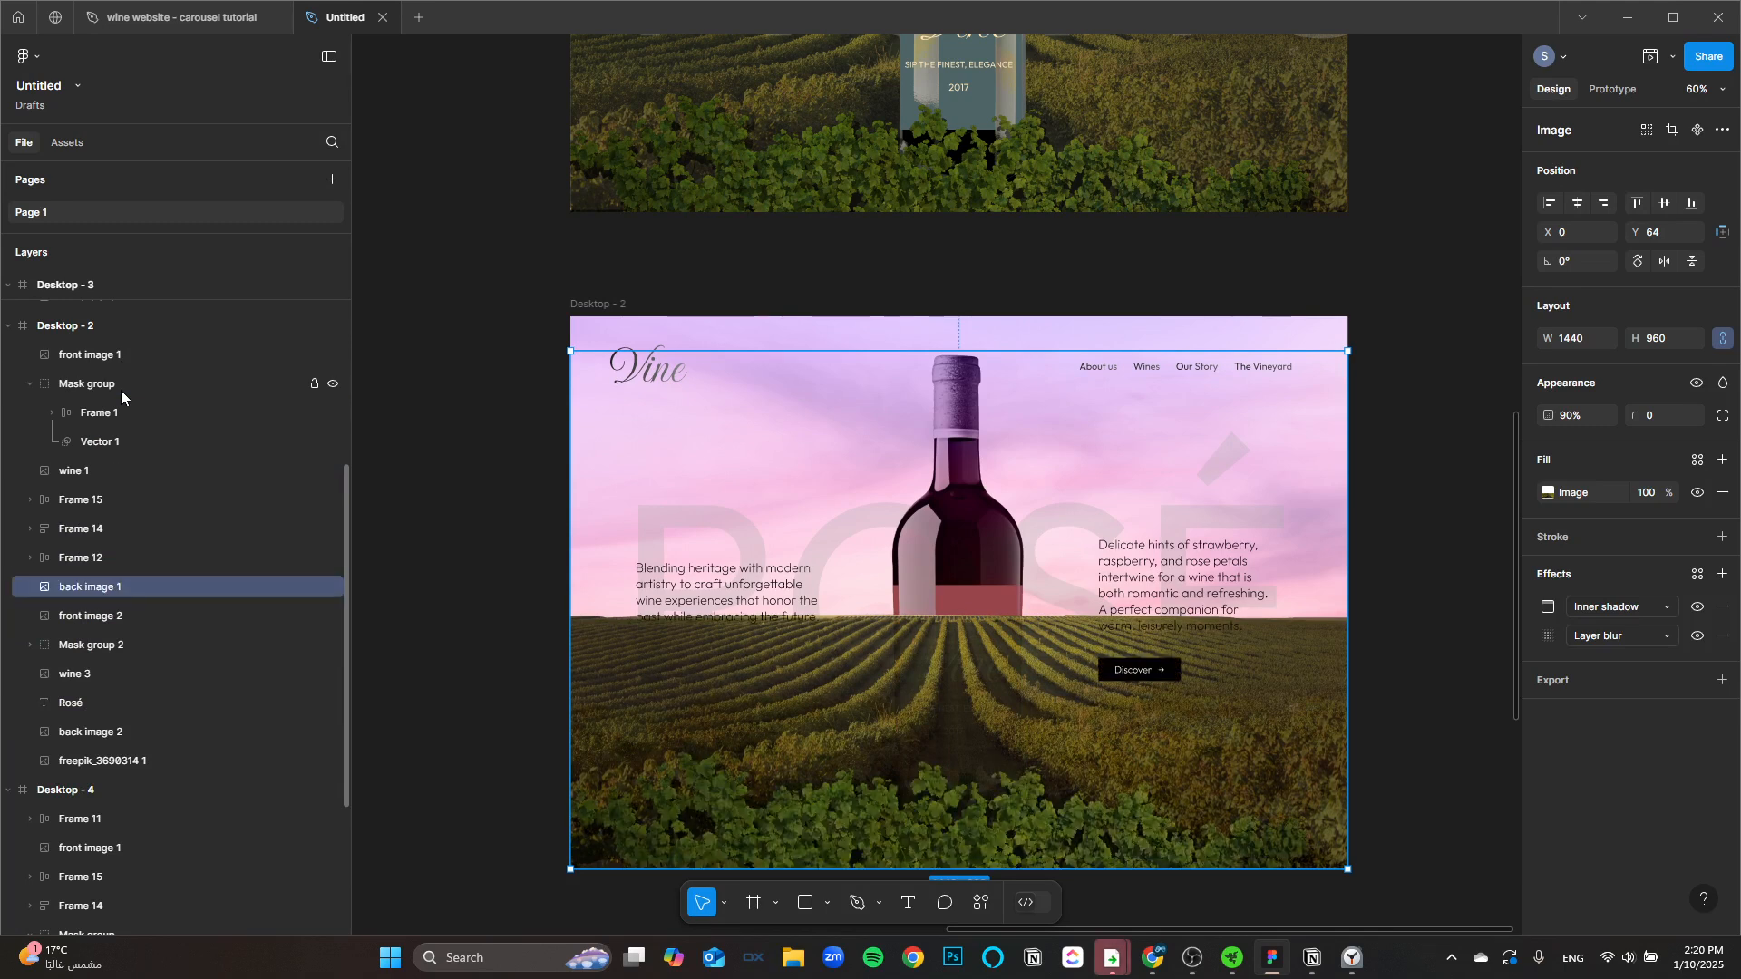
{"action": "key", "text": "ctrl+["}
{"action": "key", "text": "ctrl+["}
{"action": "key", "text": "ctrl+]"}
{"action": "key", "text": "ctrl+["}
{"action": "key", "text": "ctrl+["}
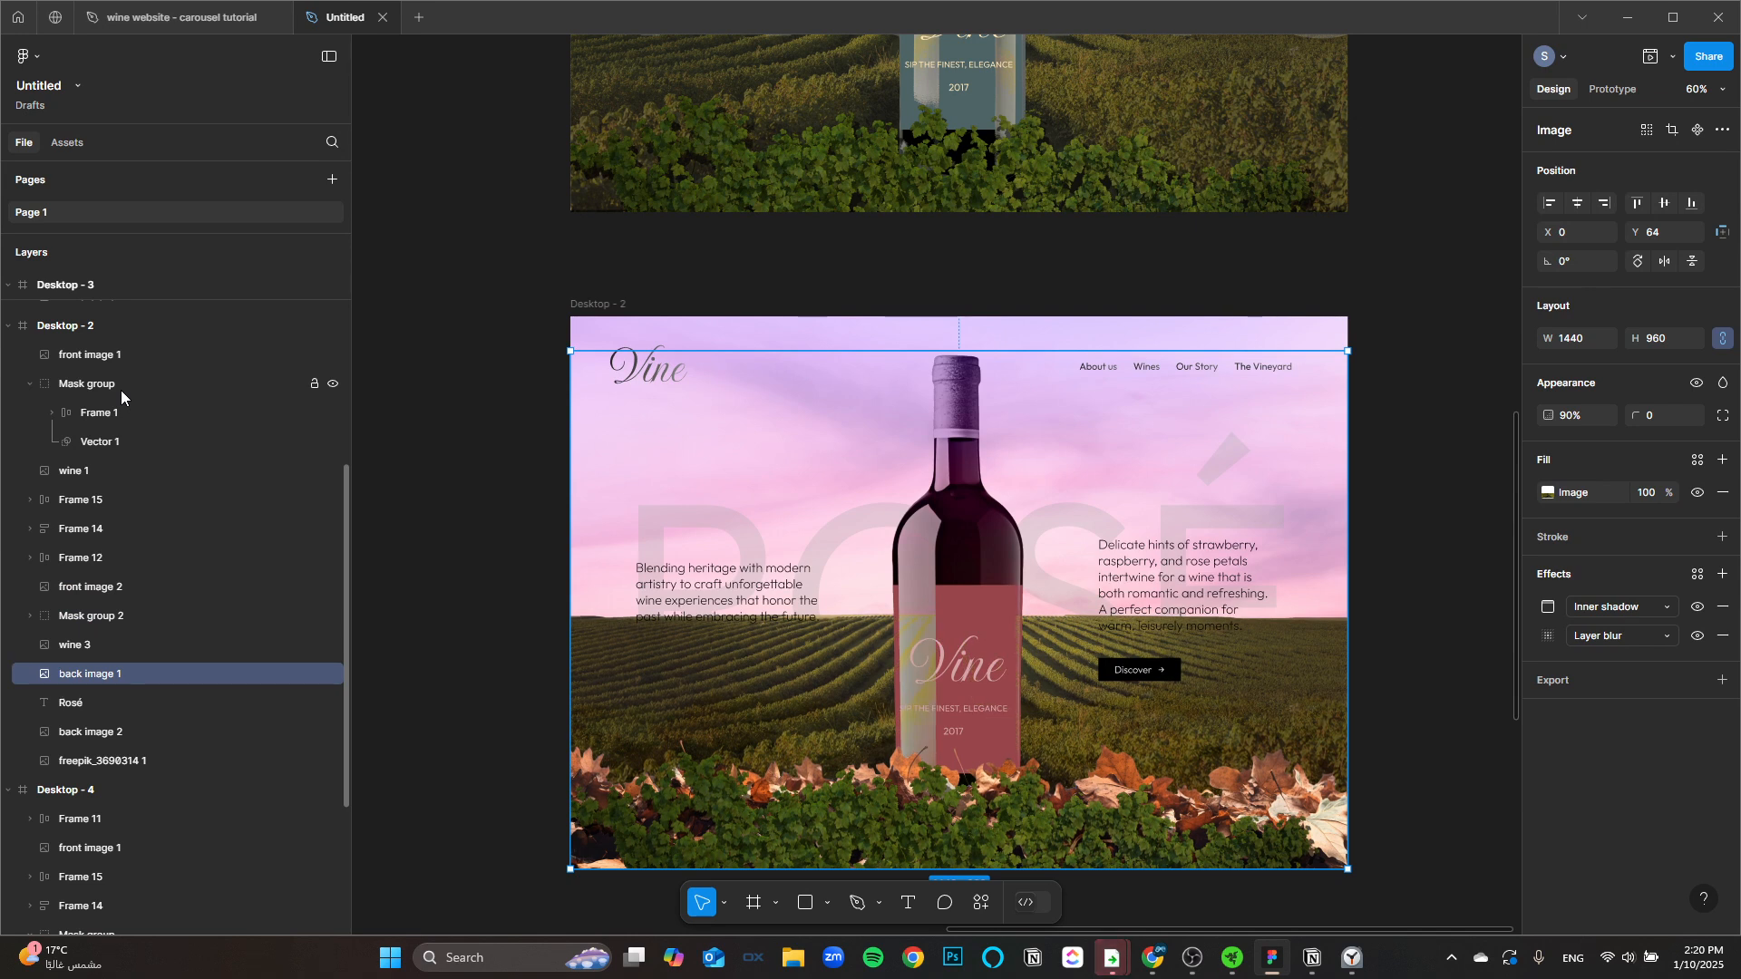
Step: Lower front image 1 in Desktop - 2's layer order to directly beneath front image 2, keeping it above Mask group 2
{"action": "left_click", "coordinate": [104, 356]}
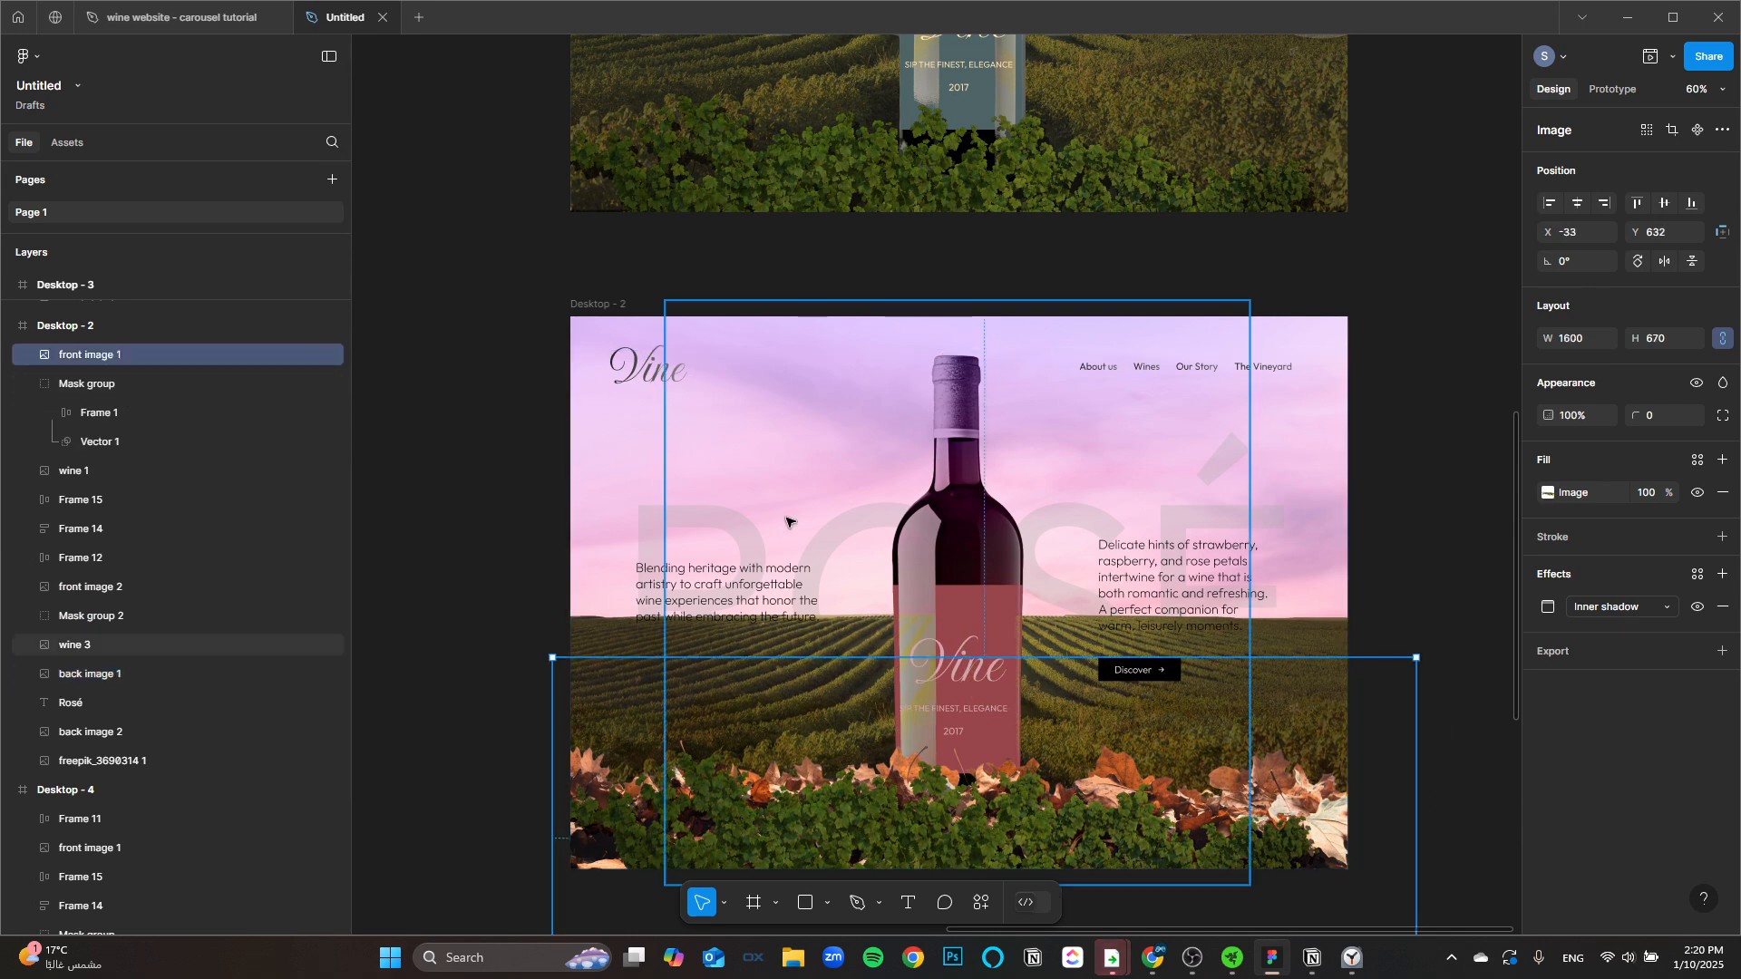
{"action": "key", "text": "ctrl+["}
{"action": "key", "text": "ctrl+["}
{"action": "key", "text": "ctrl+["}
{"action": "key", "text": "ctrl+["}
{"action": "key", "text": "ctrl+["}
{"action": "key", "text": "ctrl+["}
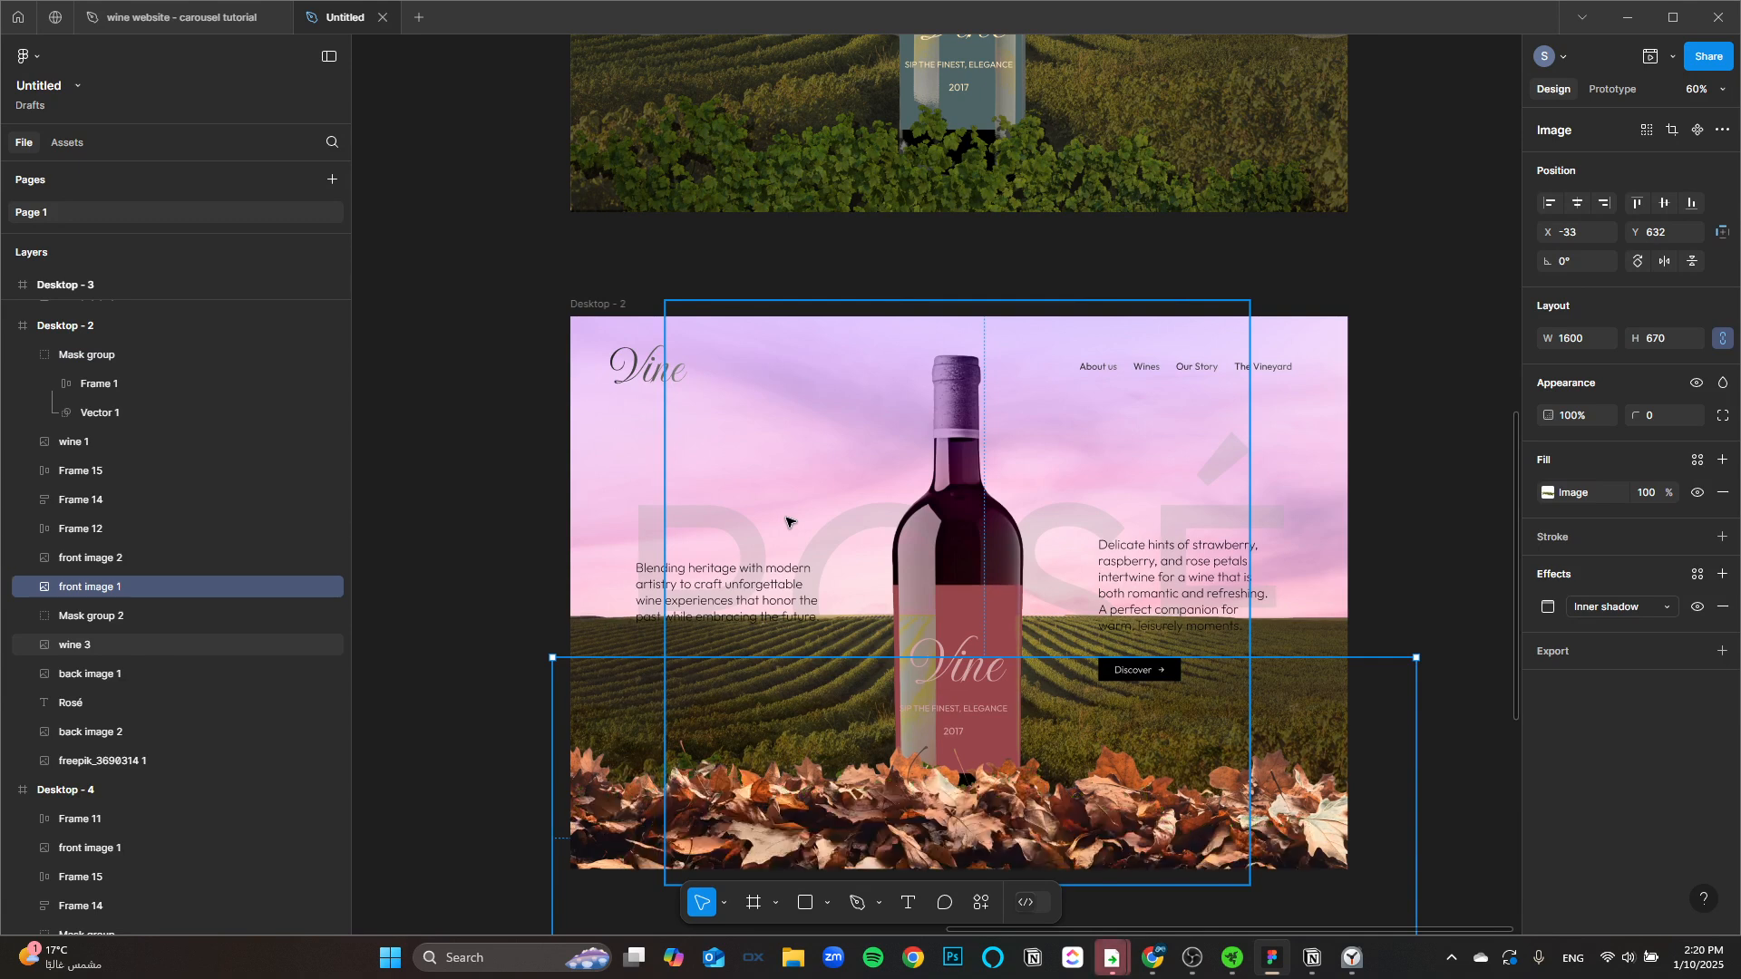
{"action": "key", "text": "ctrl+["}
{"action": "key", "text": "ctrl+]"}
Step: Move front image 1 straight down to Y 1054 so it sits below the Desktop - 2 frame
{"action": "key", "text": "shift+Down"}
{"action": "key", "text": "shift+Down"}
{"action": "key", "text": "shift+Down"}
{"action": "key", "text": "shift+Down"}
{"action": "key", "text": "shift+Down"}
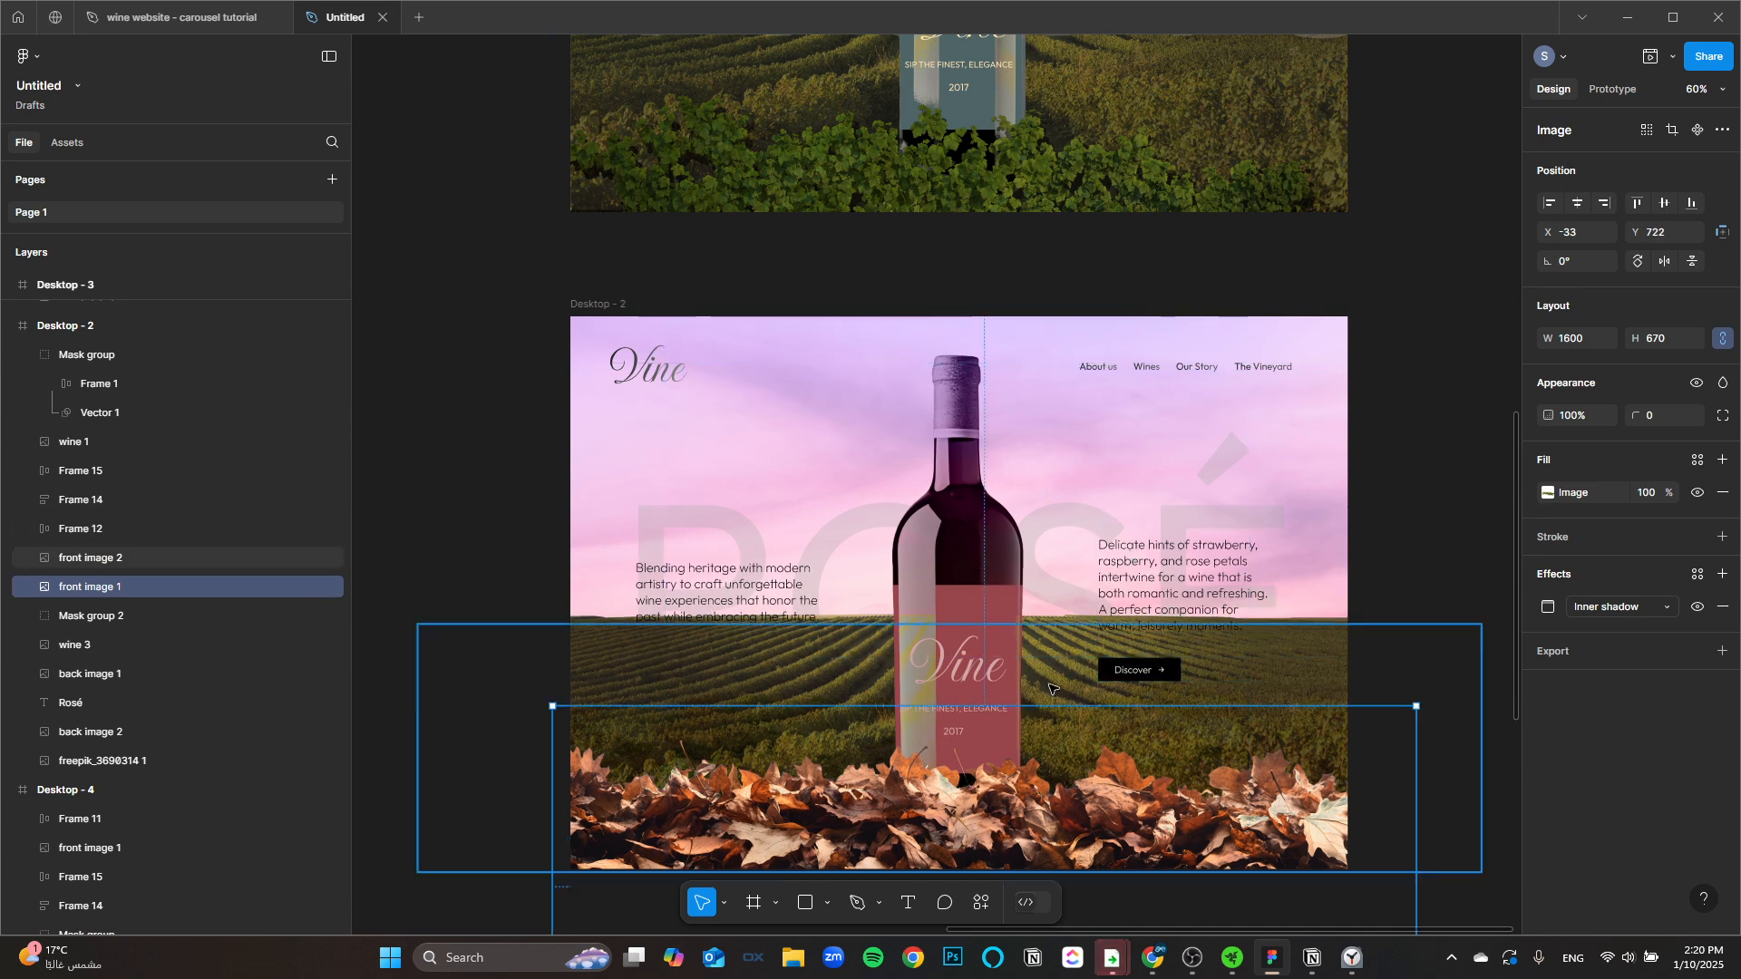
{"action": "scroll", "coordinate": [1049, 685], "scroll_direction": "down", "scroll_amount": 1}
{"action": "left_click_drag", "start_coordinate": [1049, 686], "coordinate": [944, 444]}
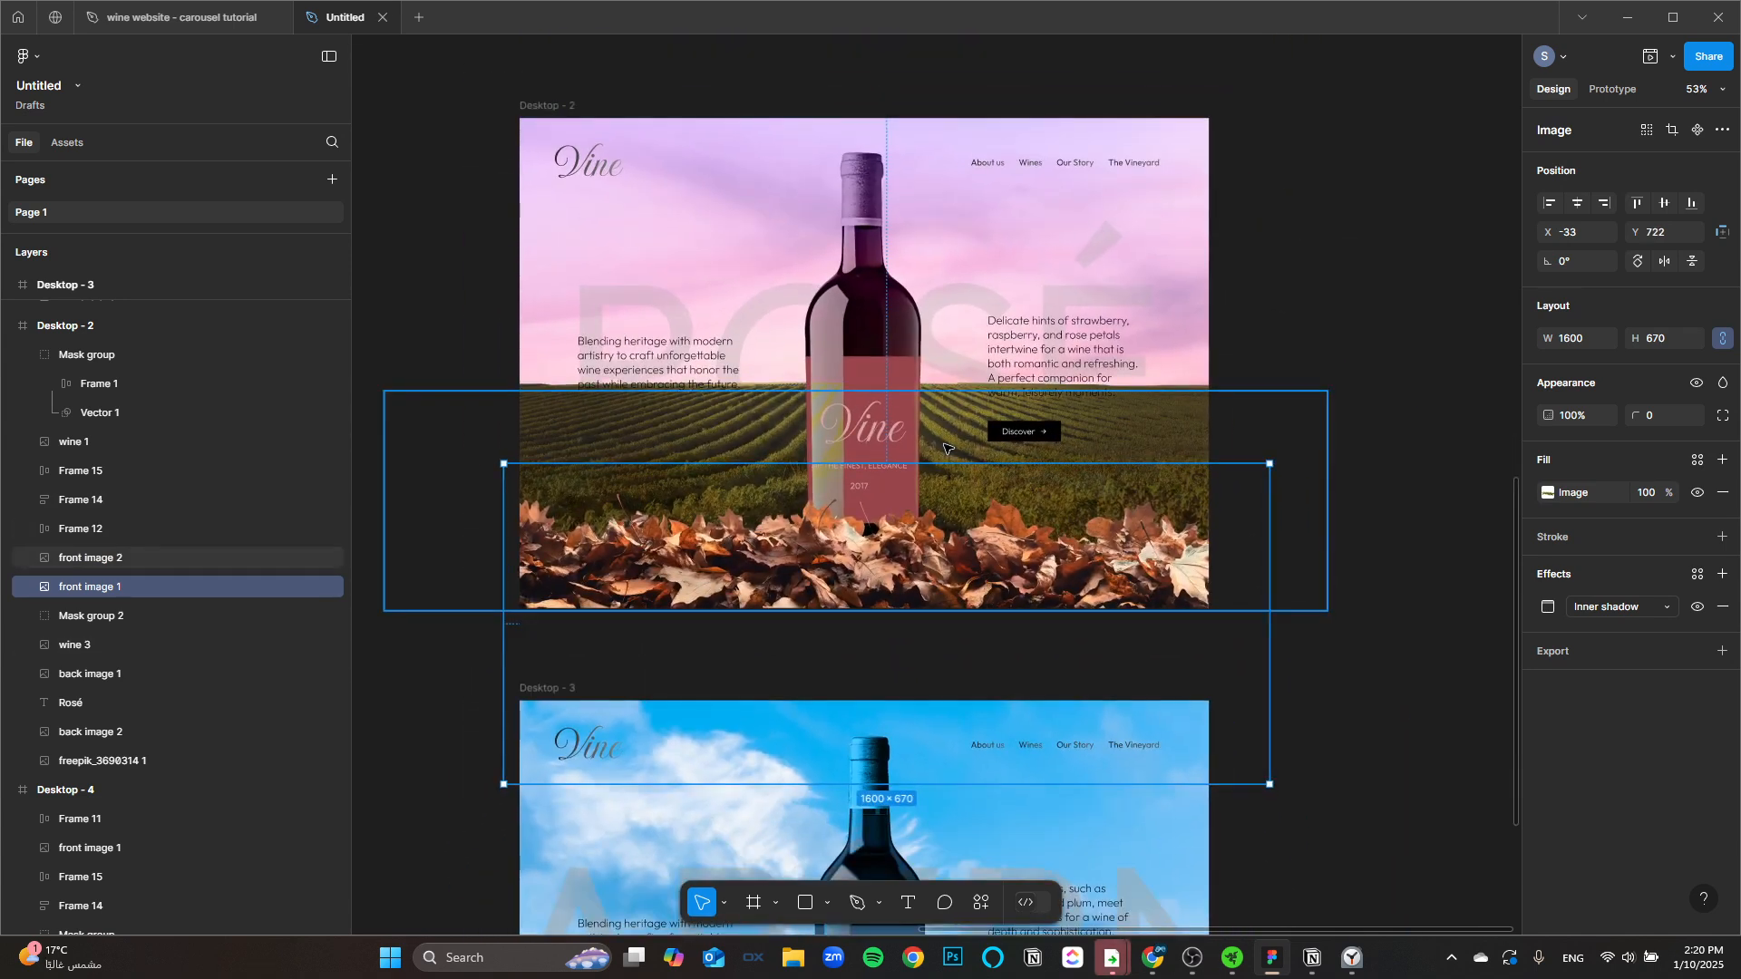
{"action": "key", "text": "shift+Down"}
{"action": "key", "text": "shift+Down"}
{"action": "key", "text": "shift+Down"}
{"action": "key", "text": "shift+Down"}
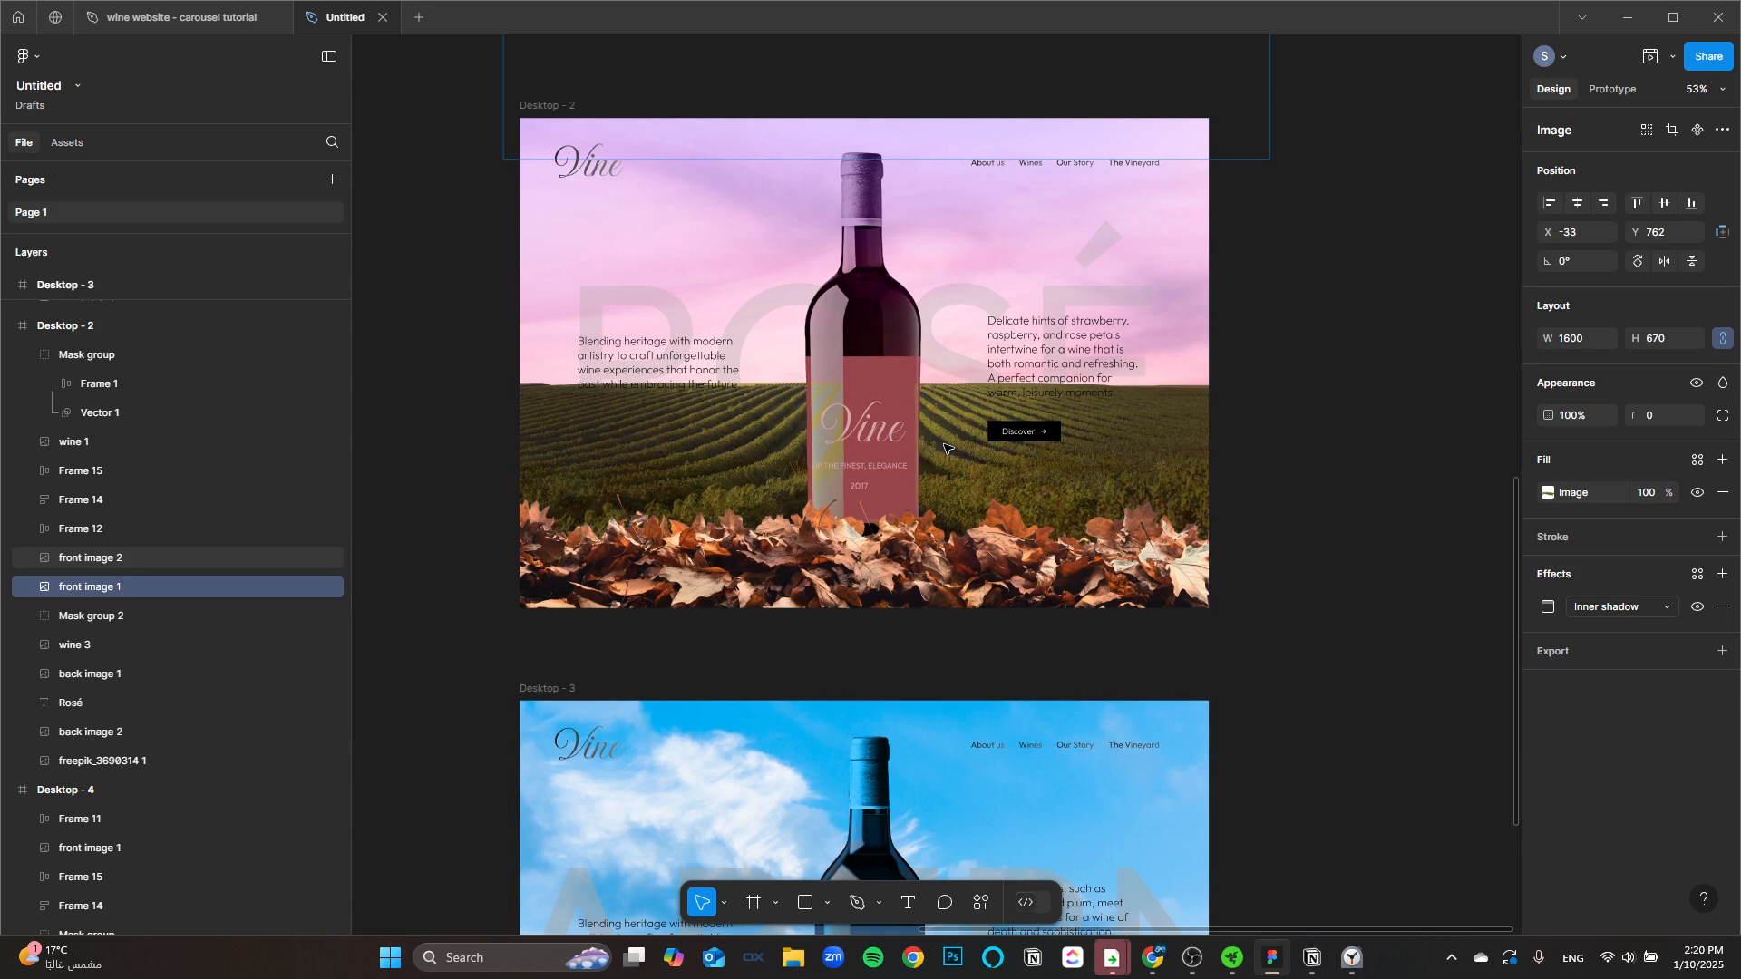
{"action": "key", "text": "shift+Down"}
{"action": "key", "text": "shift+Down"}
{"action": "key", "text": "shift+Down"}
{"action": "key", "text": "shift+Down"}
{"action": "key", "text": "shift+Down"}
{"action": "key", "text": "shift+Down"}
{"action": "key", "text": "shift+Down"}
{"action": "key", "text": "shift+Down"}
{"action": "key", "text": "shift+Down"}
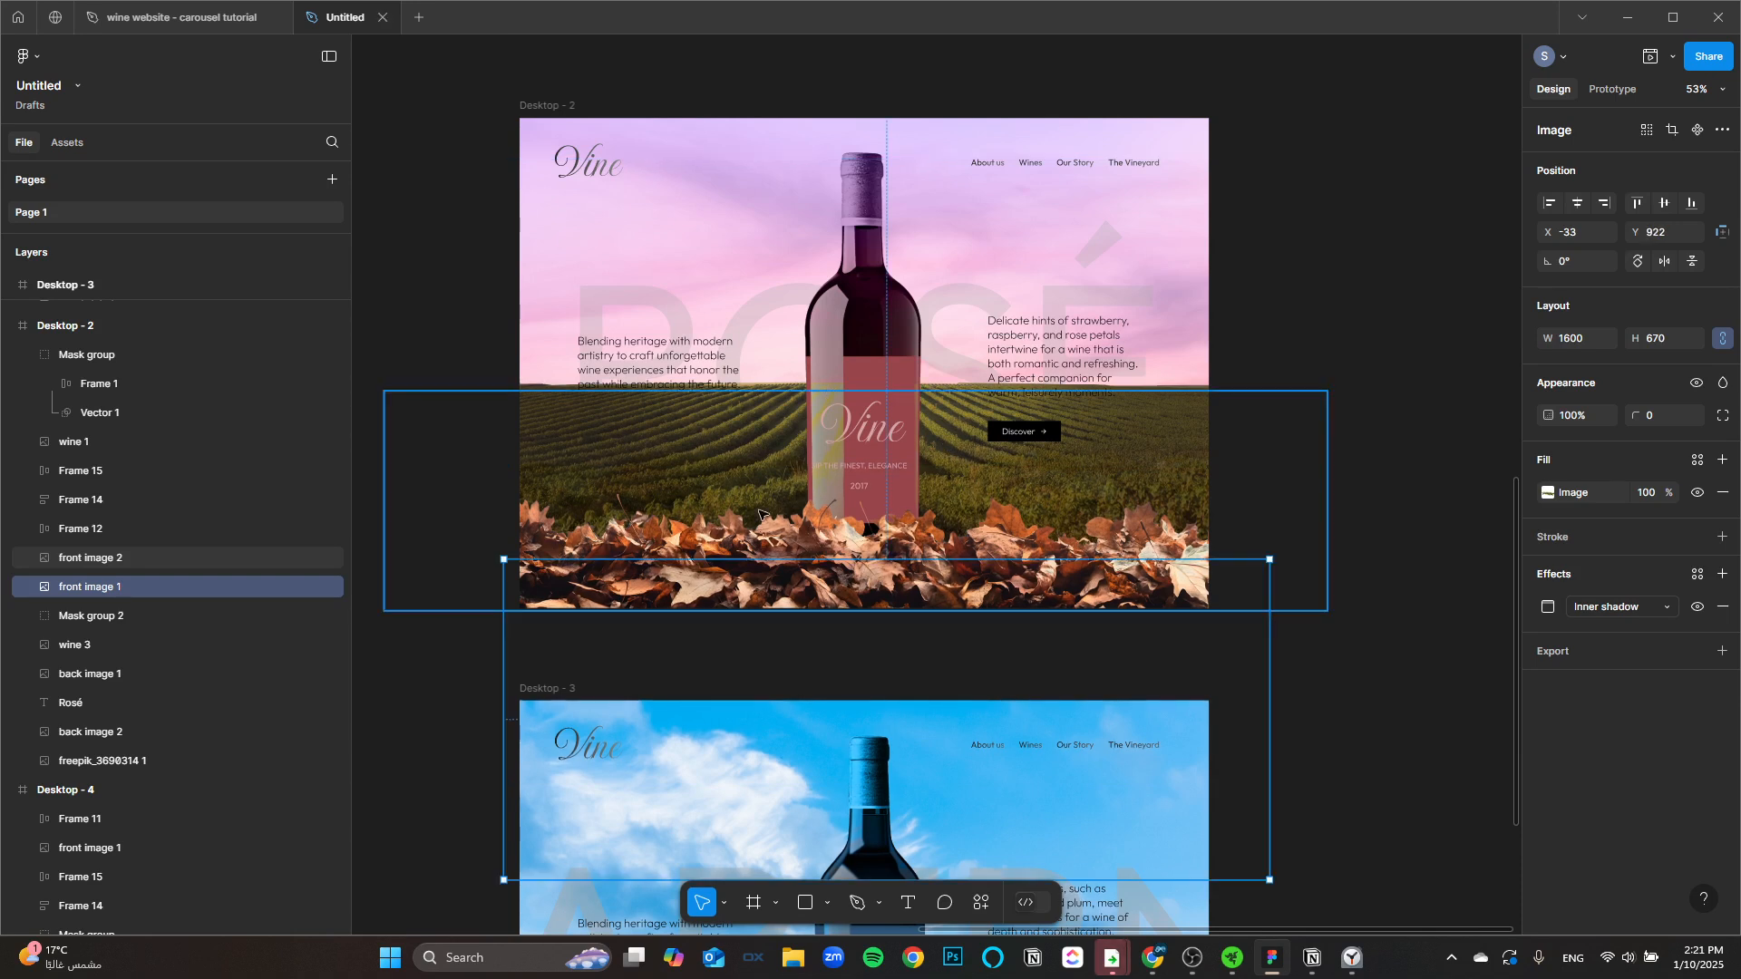
{"action": "scroll", "coordinate": [760, 515], "scroll_direction": "down", "scroll_amount": 5}
{"action": "left_click_drag", "start_coordinate": [843, 601], "coordinate": [847, 639]}
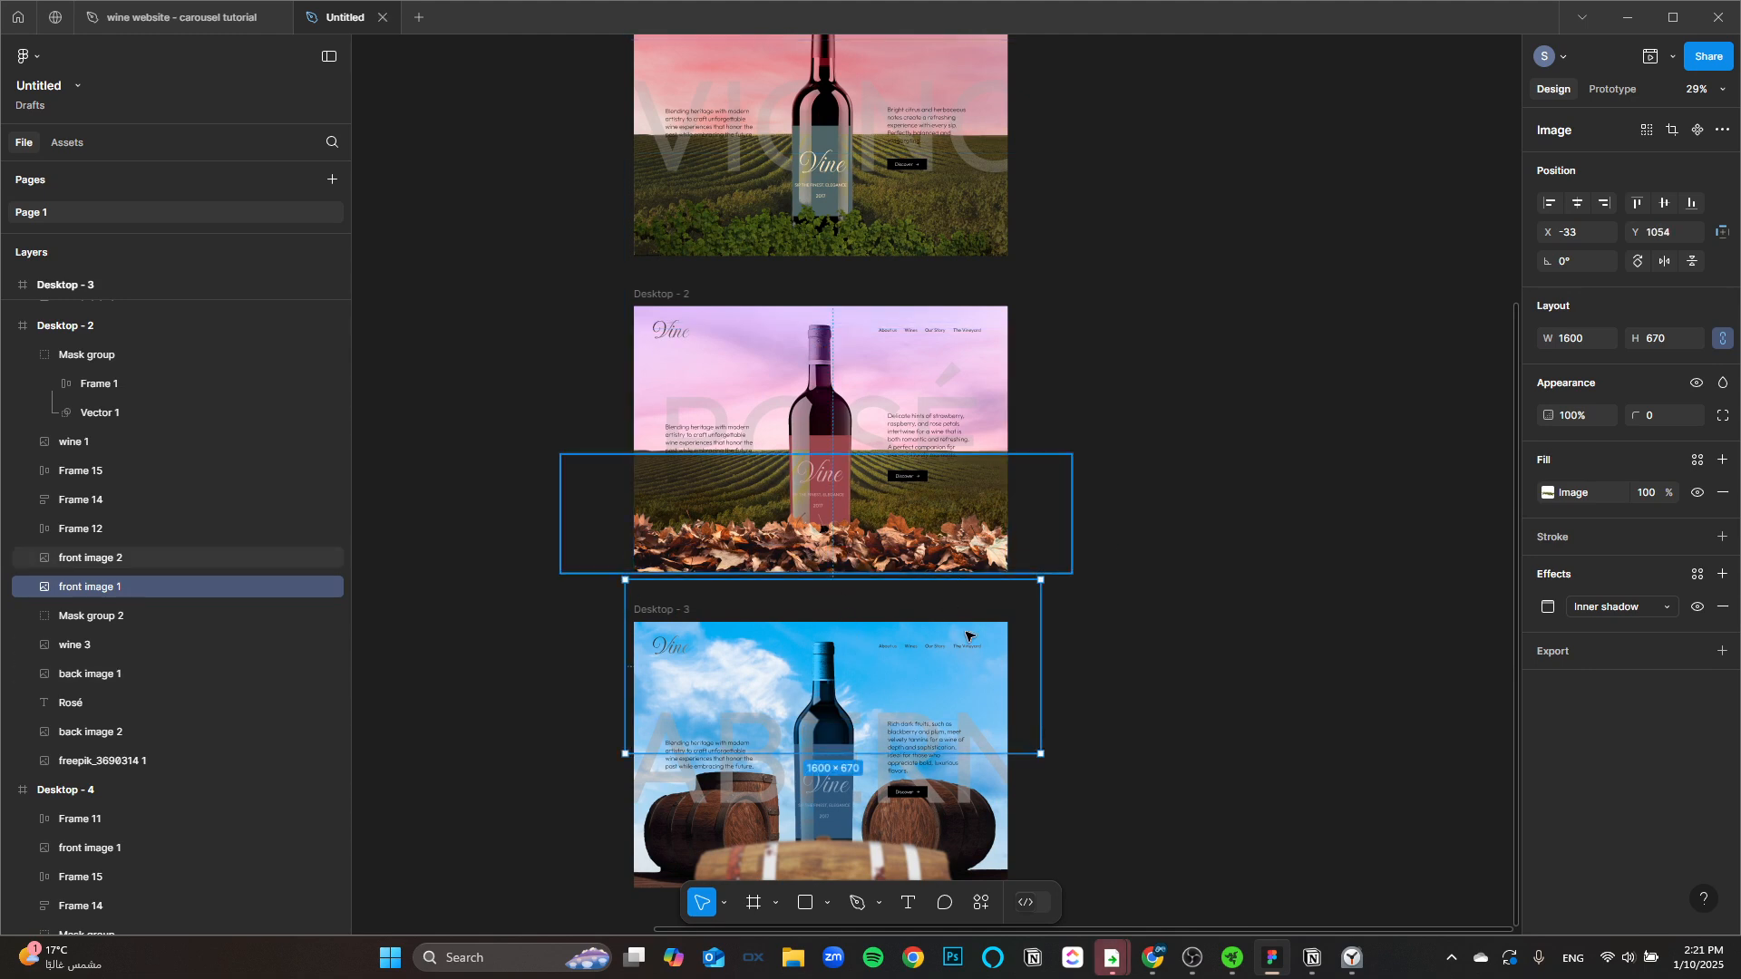
{"action": "scroll", "coordinate": [659, 594], "scroll_direction": "up", "scroll_amount": 3}
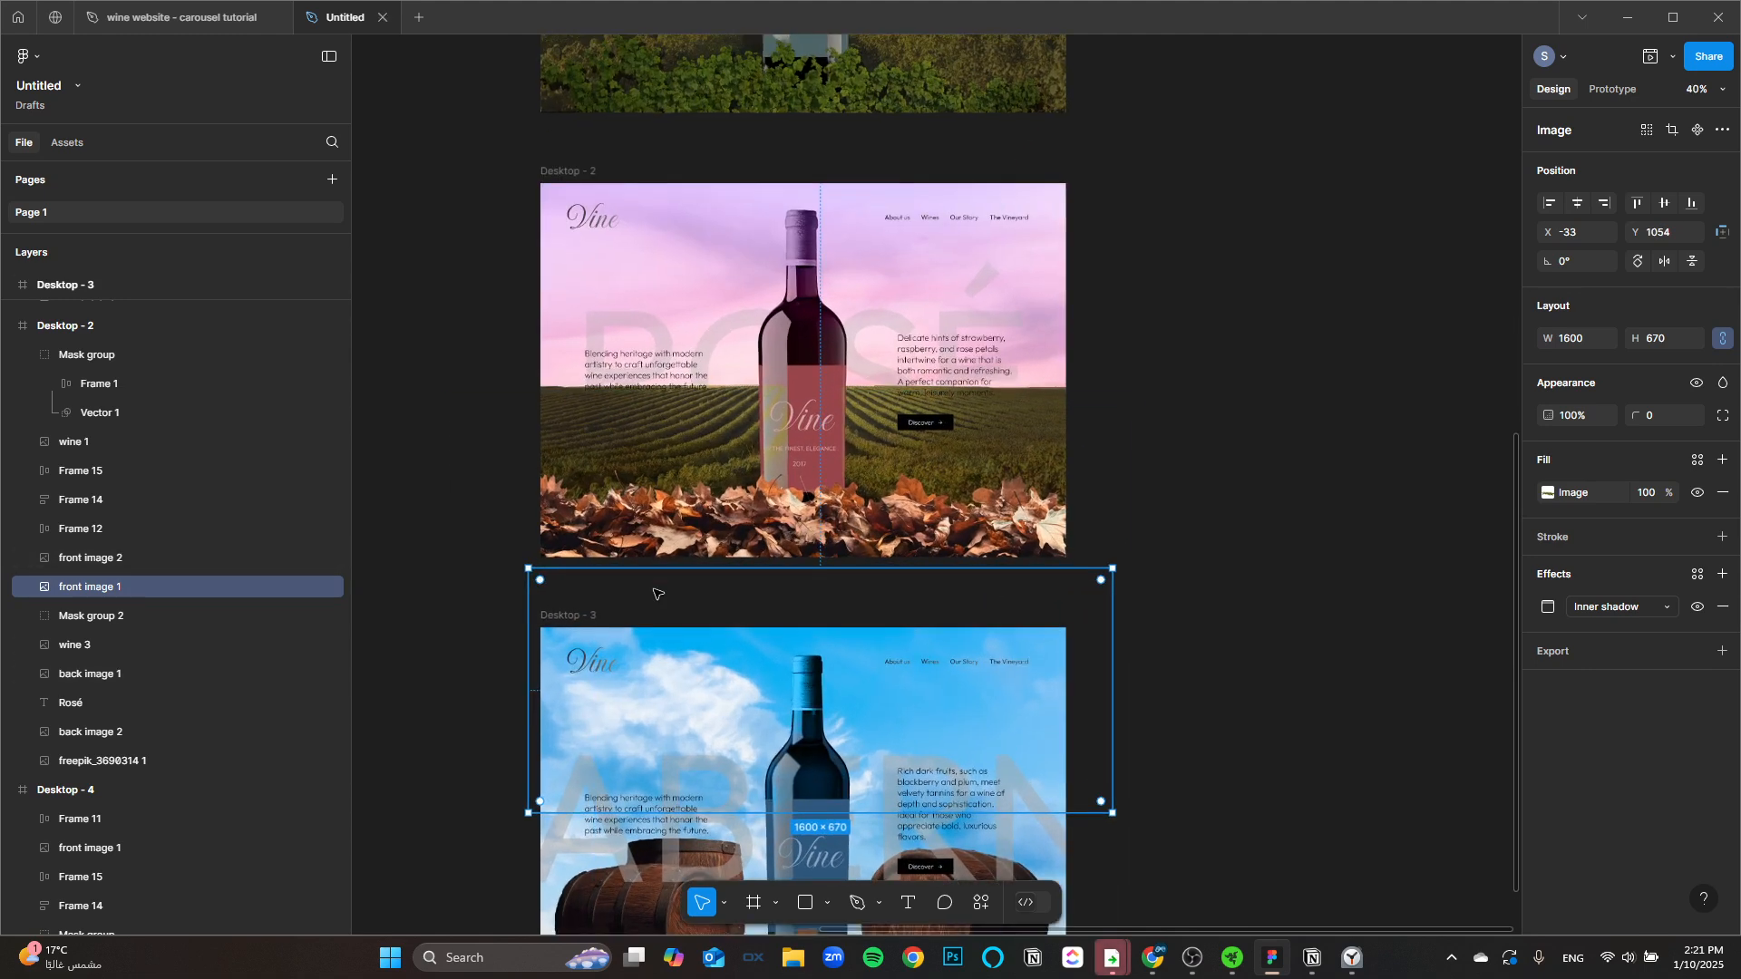
Step: Move back image 1 straight down in Desktop - 2 until its vineyard is out of view
{"action": "scroll", "coordinate": [658, 594], "scroll_direction": "up", "scroll_amount": 3}
{"action": "scroll", "coordinate": [659, 594], "scroll_direction": "left", "scroll_amount": 3}
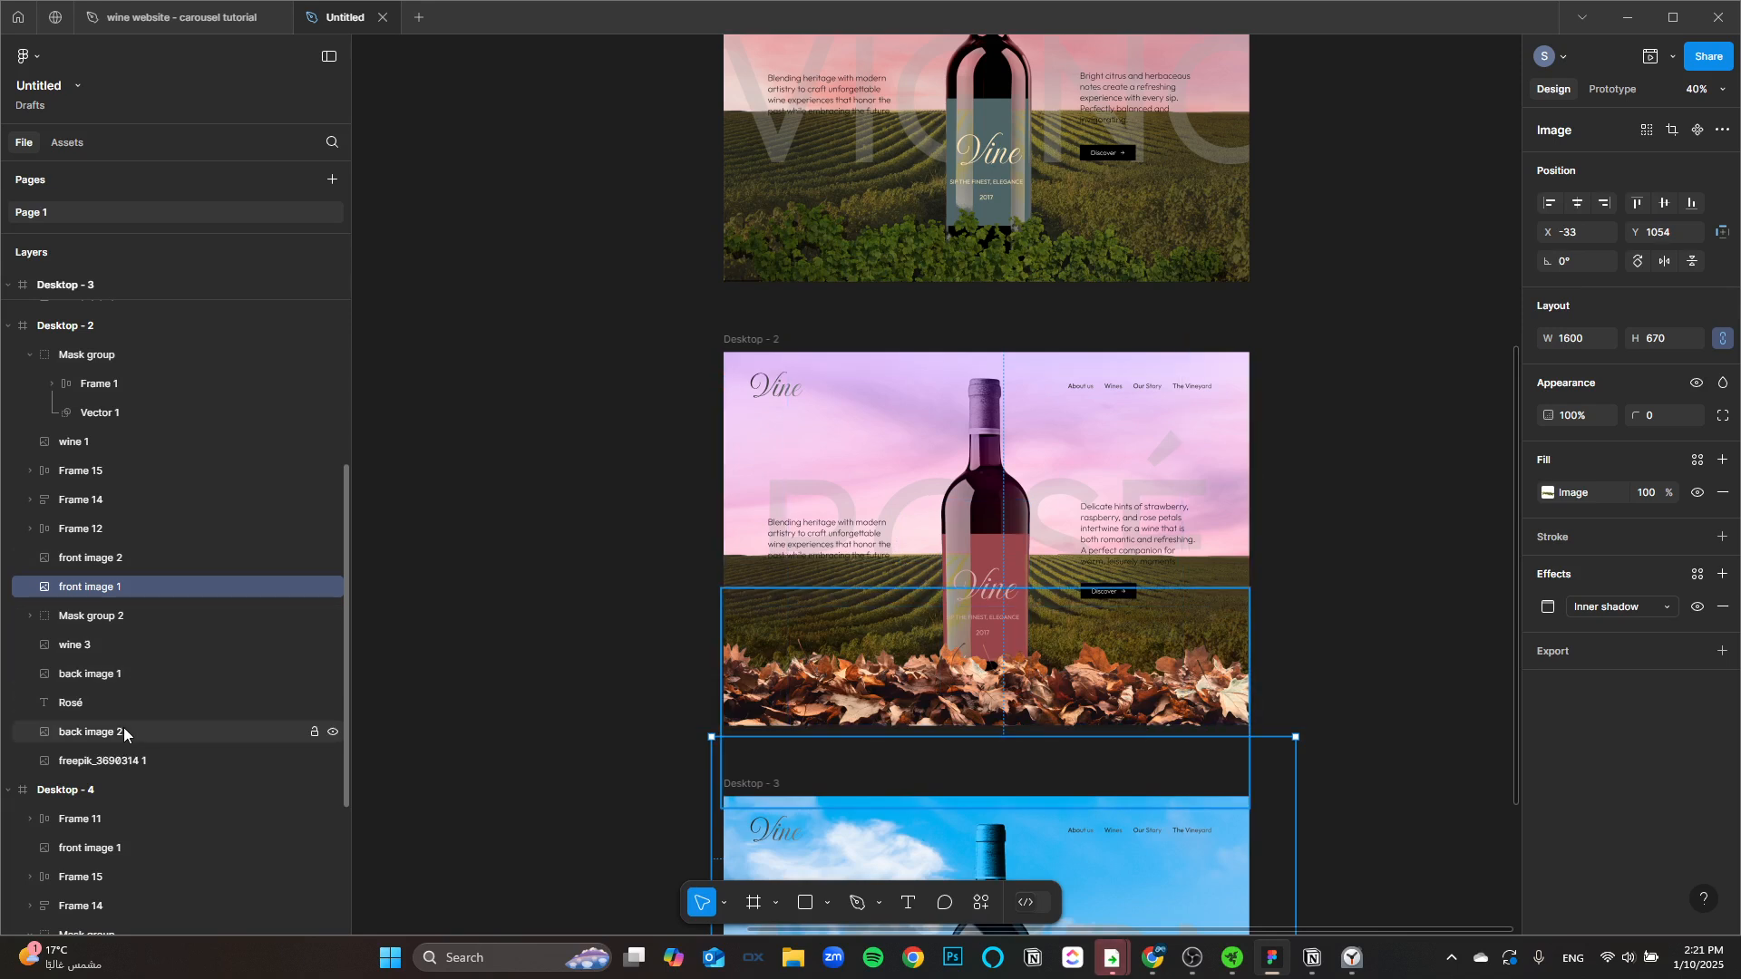
{"action": "left_click", "coordinate": [106, 671]}
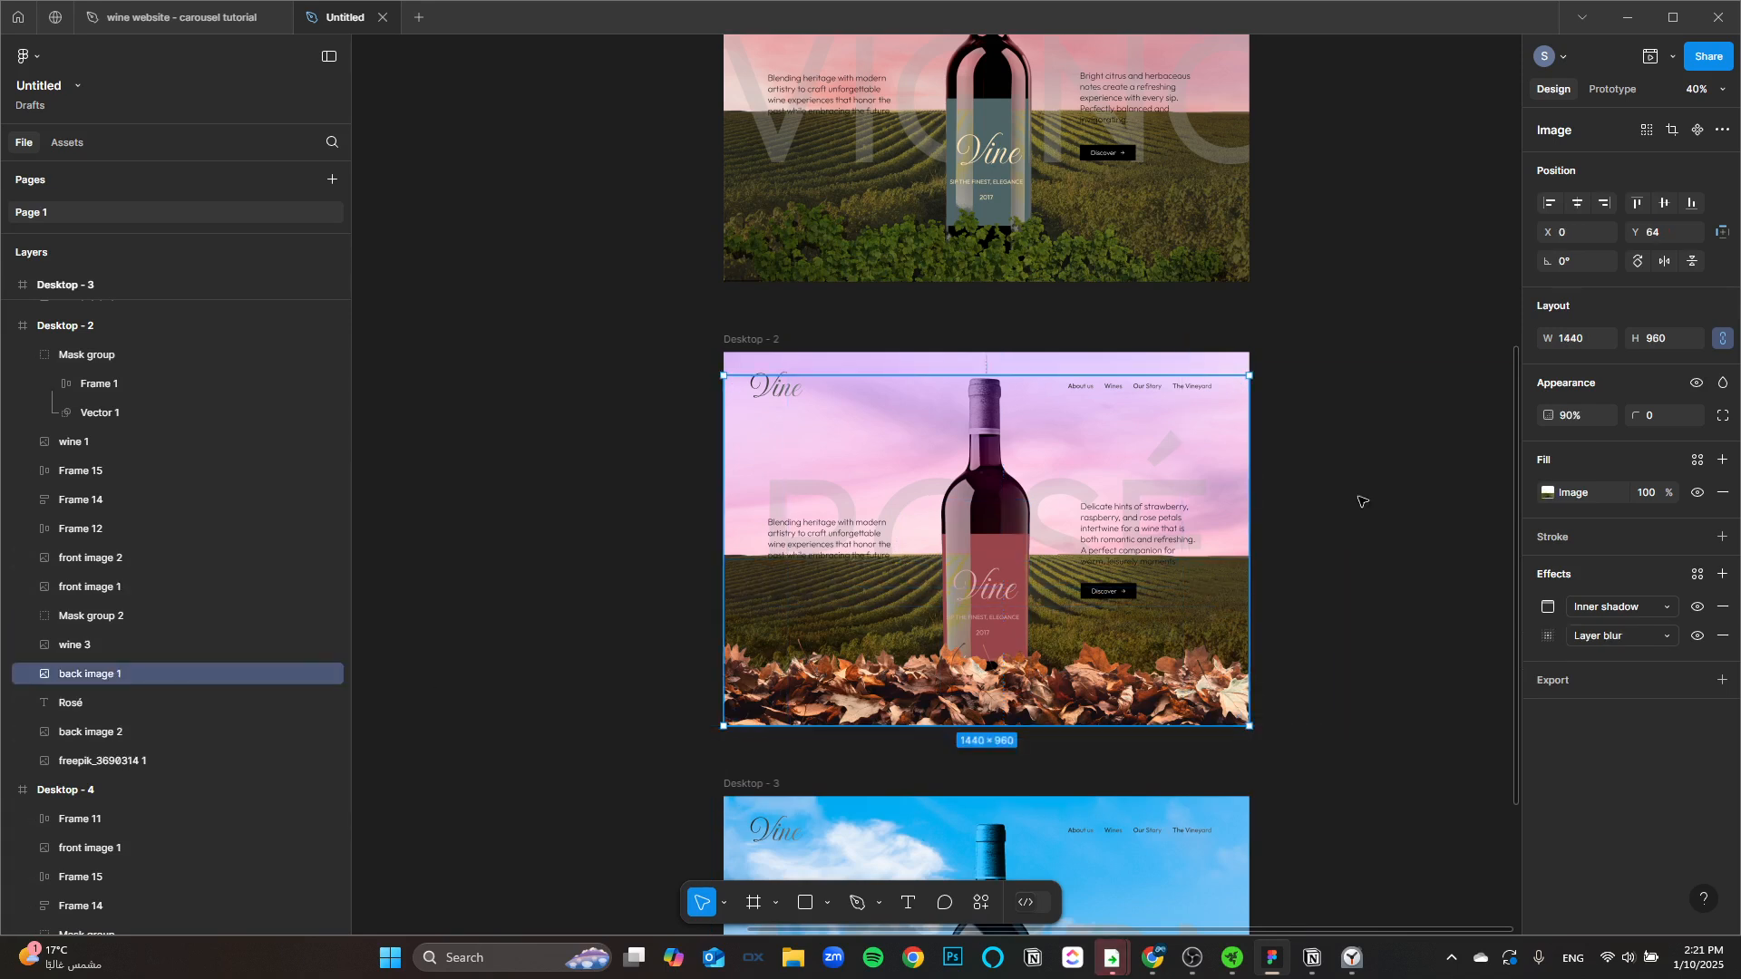
{"action": "key", "text": "shift+Down"}
{"action": "key", "text": "shift+Down"}
{"action": "key", "text": "shift+Down"}
{"action": "key", "text": "shift+Down"}
{"action": "key", "text": "shift+Down"}
{"action": "key", "text": "shift+Down"}
{"action": "key", "text": "shift+Down"}
{"action": "key", "text": "shift+Down"}
{"action": "key", "text": "shift+Down"}
{"action": "key", "text": "shift+Down"}
{"action": "key", "text": "shift+Down"}
{"action": "key", "text": "shift+Down"}
{"action": "key", "text": "shift+Down"}
{"action": "key", "text": "shift+Down"}
{"action": "key", "text": "shift+Down"}
{"action": "key", "text": "shift+Down"}
{"action": "key", "text": "shift+Down"}
{"action": "key", "text": "shift+Down"}
{"action": "key", "text": "shift+Down"}
{"action": "key", "text": "shift+Down"}
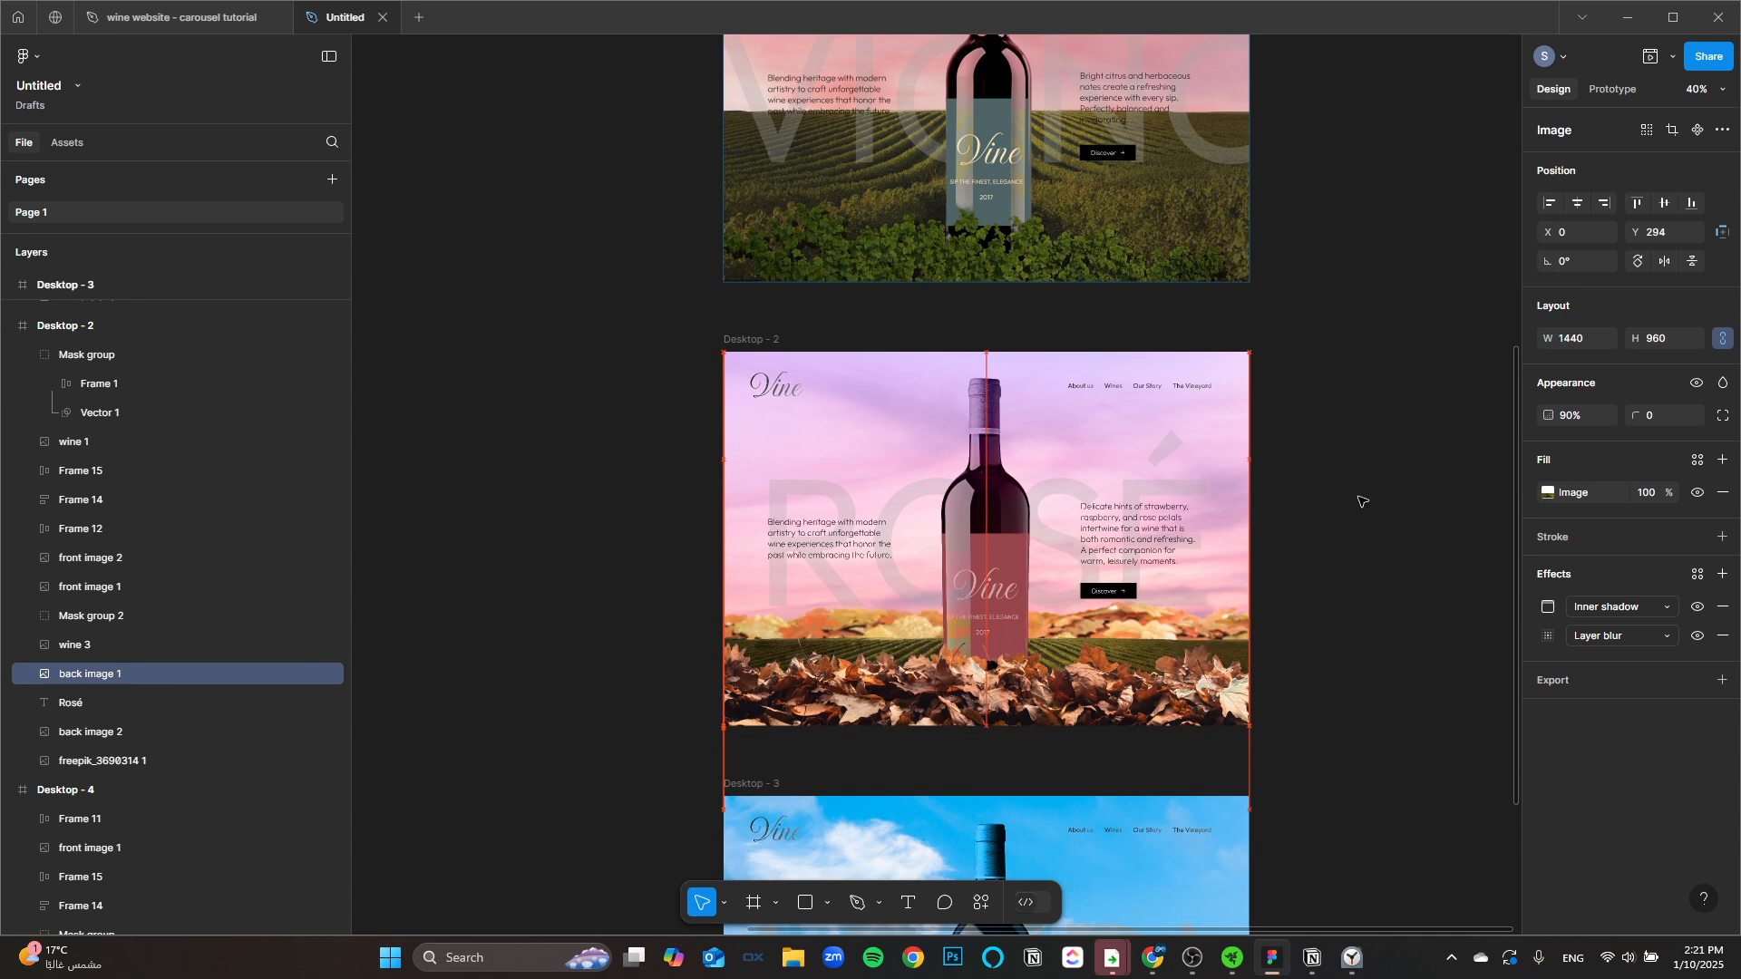
{"action": "key", "text": "shift+Down"}
{"action": "key", "text": "shift+Down"}
{"action": "key", "text": "shift+Down"}
{"action": "key", "text": "shift+Down"}
{"action": "key", "text": "shift+Down"}
{"action": "key", "text": "shift+Down"}
{"action": "key", "text": "shift+Down"}
{"action": "key", "text": "shift+Down"}
{"action": "key", "text": "shift+Down"}
{"action": "key", "text": "shift+Down"}
{"action": "key", "text": "shift+Down"}
{"action": "key", "text": "shift+Down"}
{"action": "key", "text": "shift+Down"}
{"action": "key", "text": "shift+Down"}
{"action": "key", "text": "shift+Down"}
{"action": "key", "text": "shift+Down"}
{"action": "key", "text": "shift+Down"}
{"action": "key", "text": "shift+Down"}
{"action": "key", "text": "shift+Down"}
{"action": "key", "text": "shift+Down"}
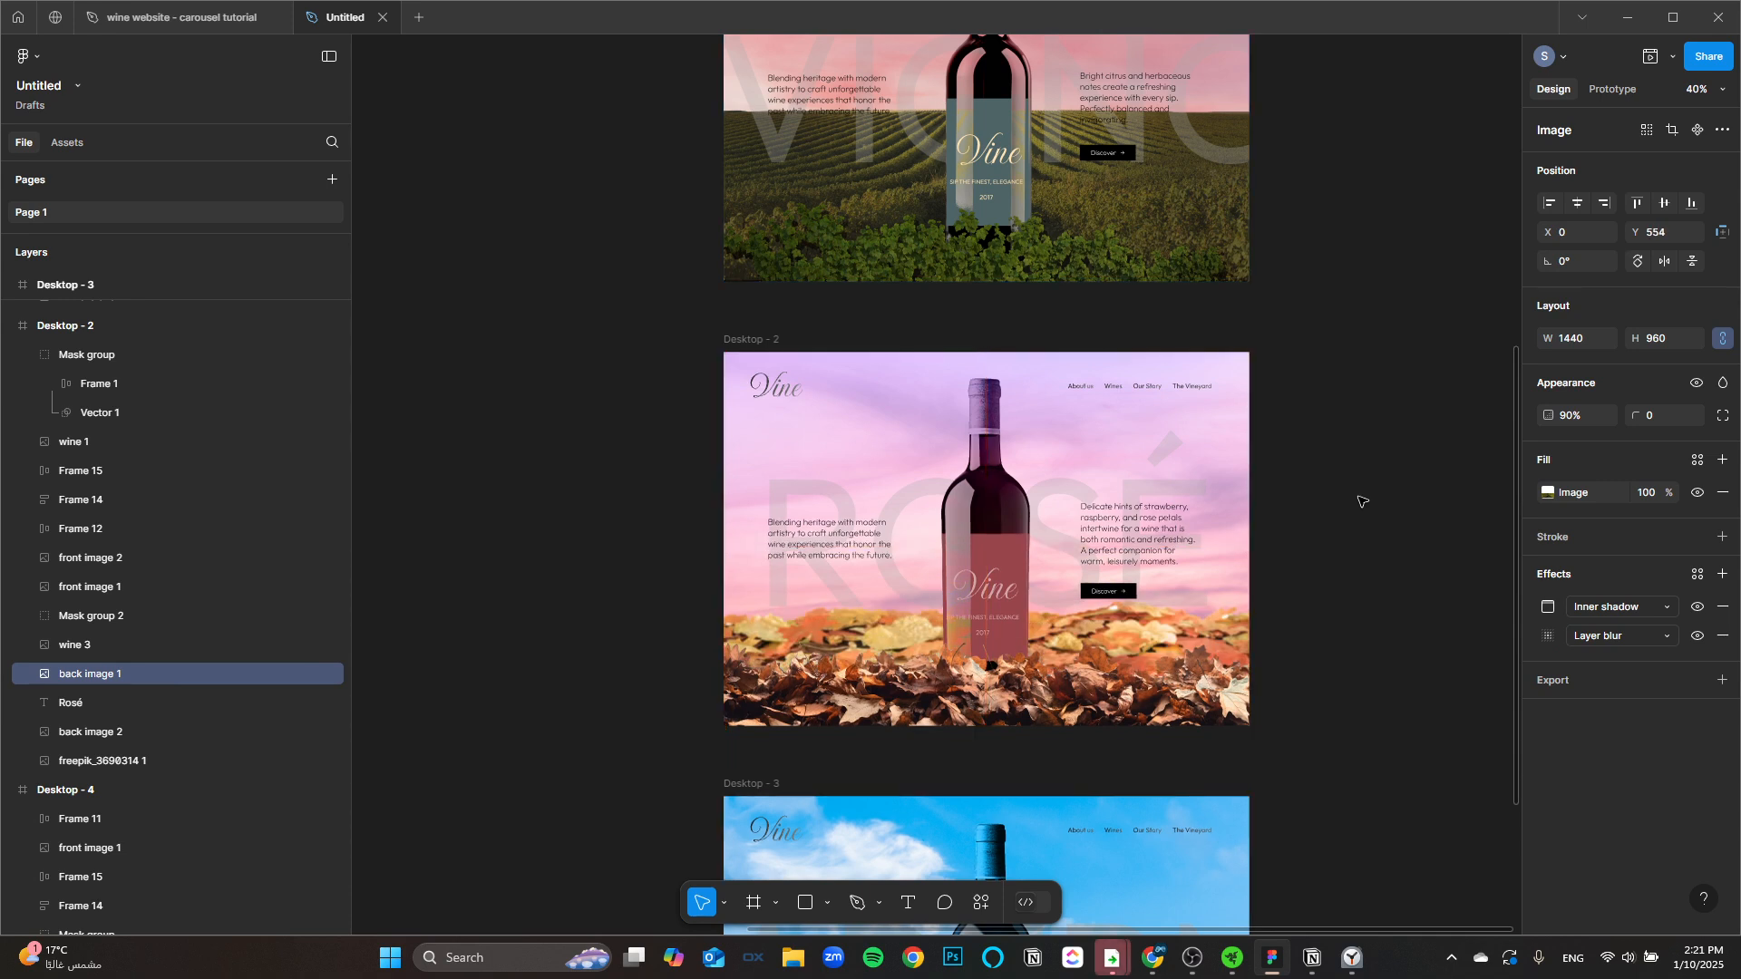
Step: Copy front image 2 and back image 2 from Desktop - 2 and paste them into Desktop - 1
{"action": "left_click", "coordinate": [191, 549]}
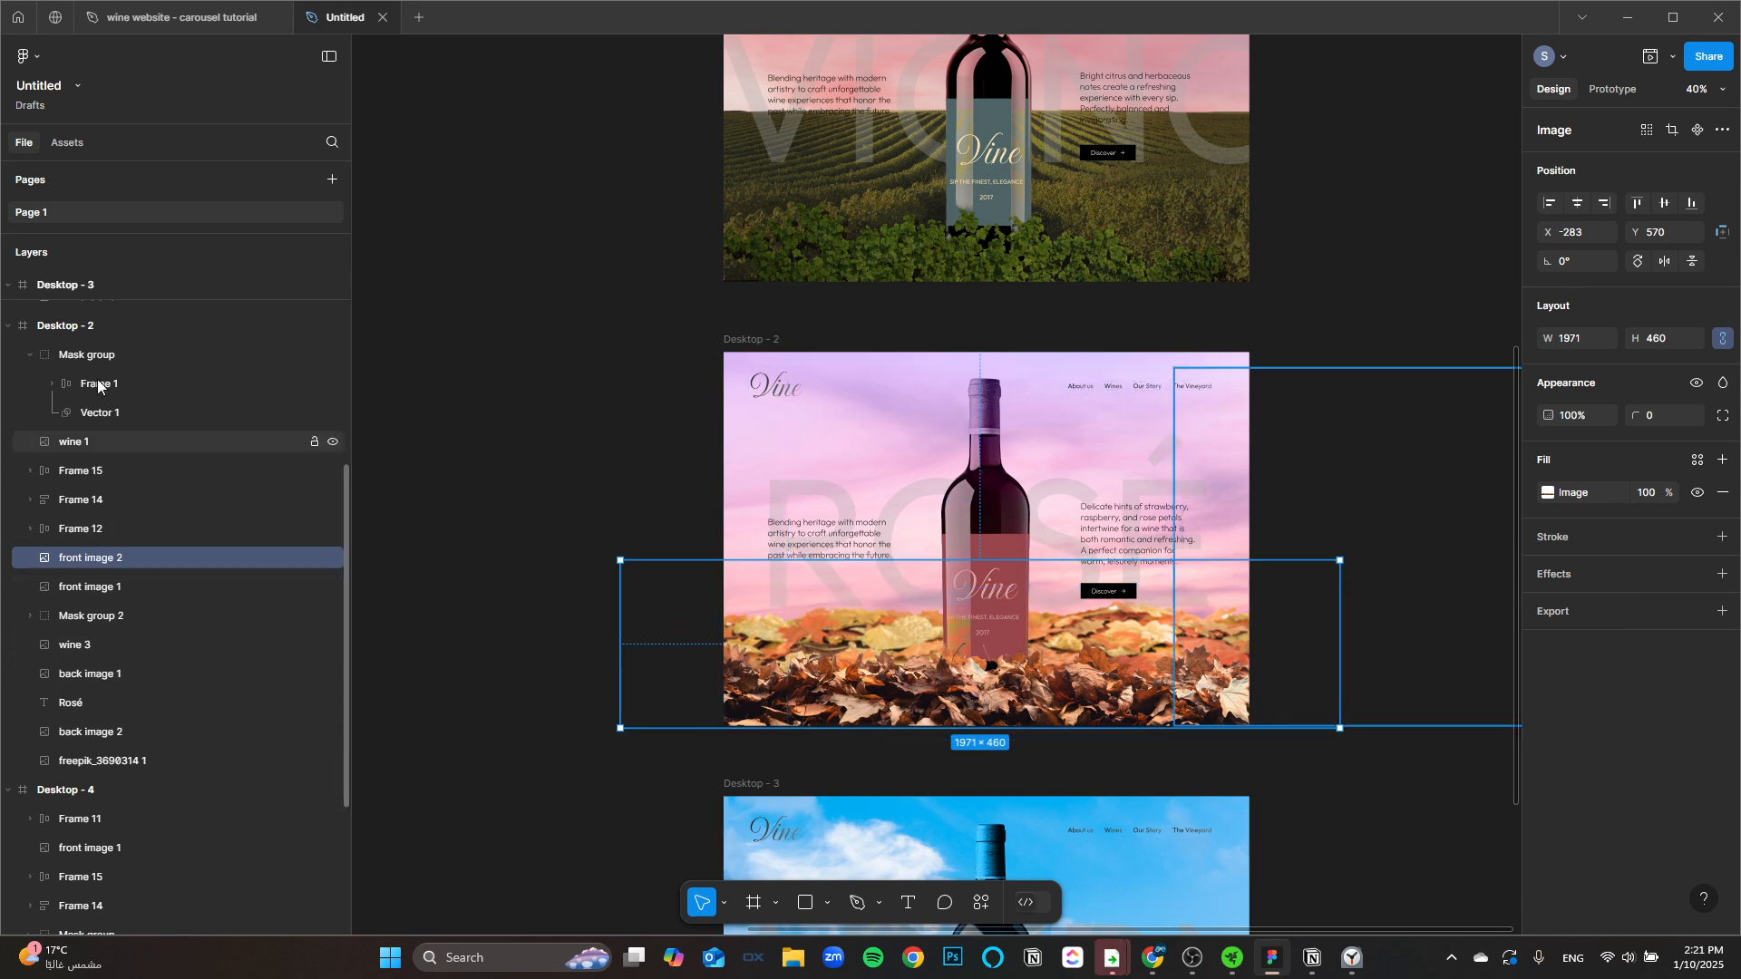
{"action": "left_click", "coordinate": [86, 732], "text": "shift"}
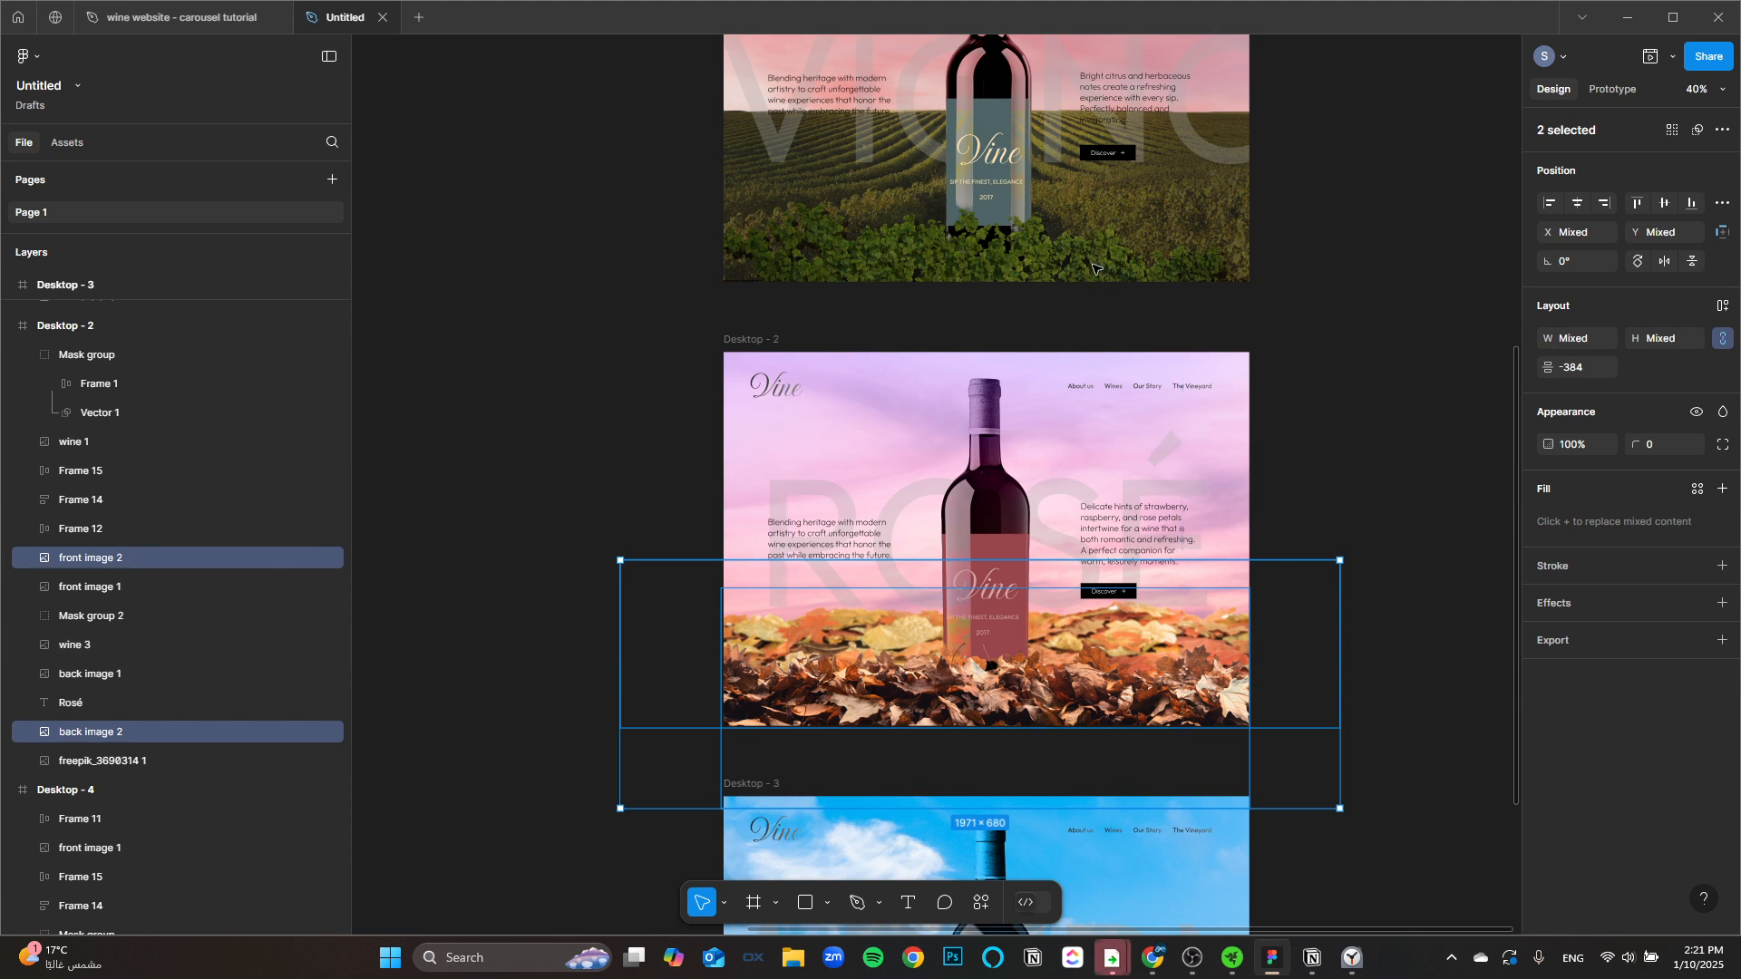
{"action": "left_click_drag", "start_coordinate": [1096, 270], "coordinate": [1013, 698]}
{"action": "left_click", "coordinate": [674, 323]}
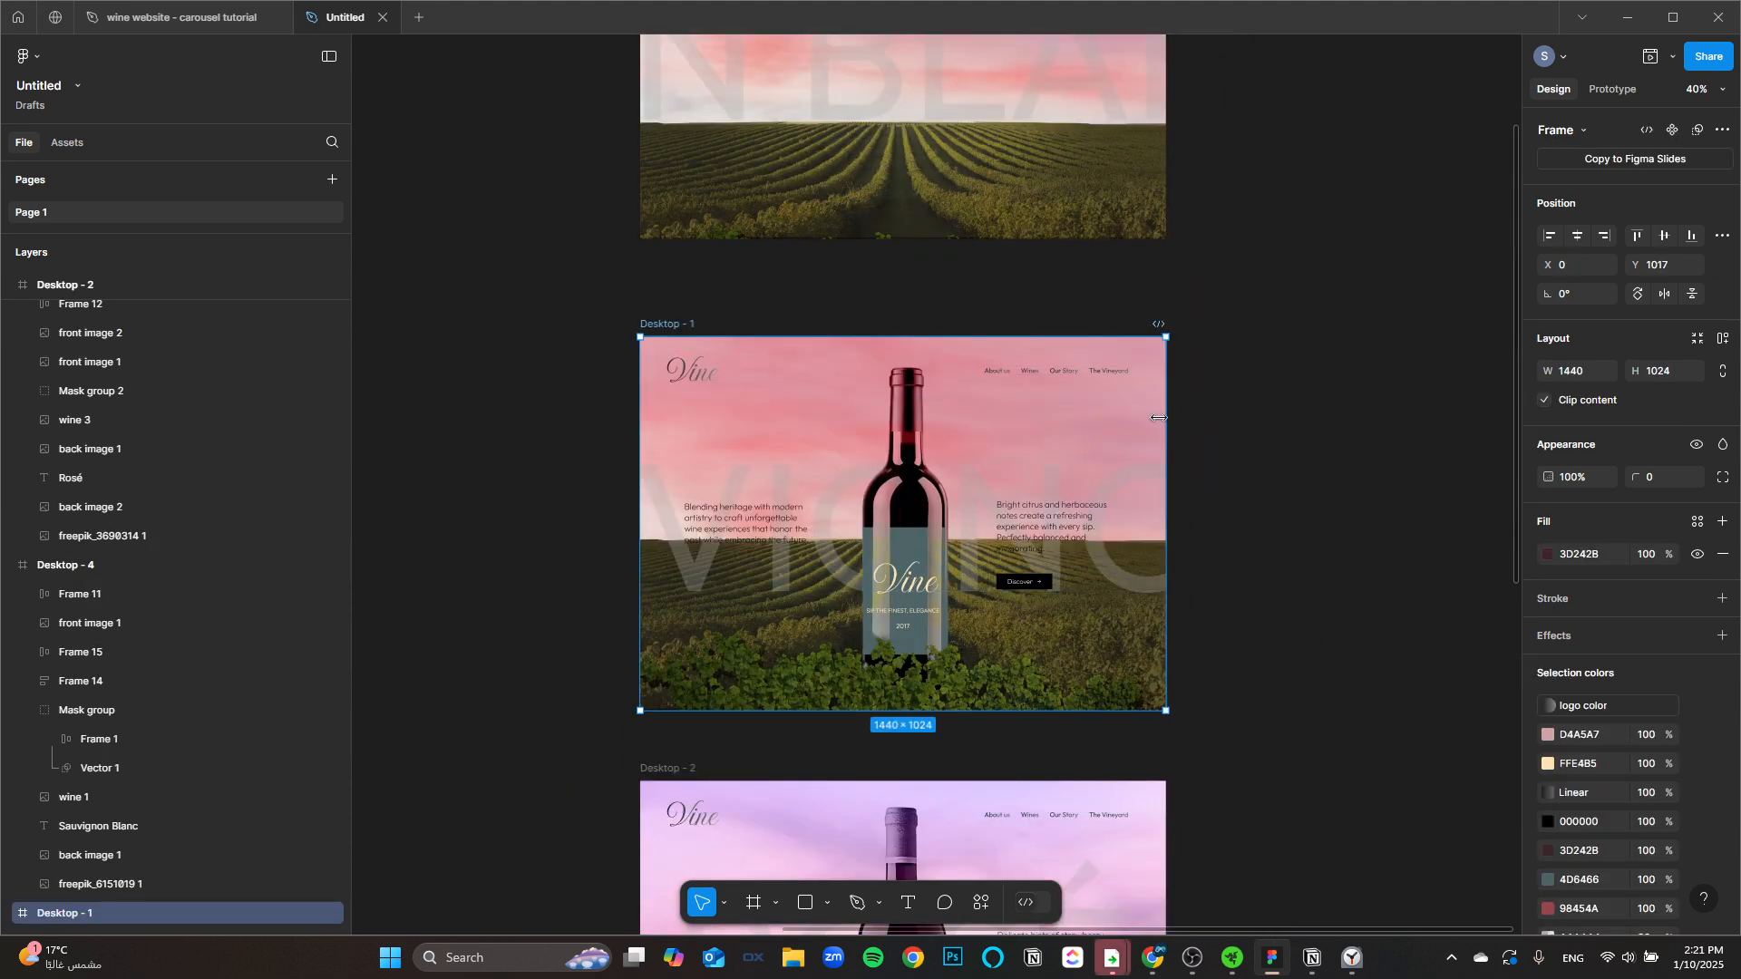
{"action": "key", "text": "ctrl+v"}
{"action": "left_click_drag", "start_coordinate": [1005, 570], "coordinate": [1112, 395]}
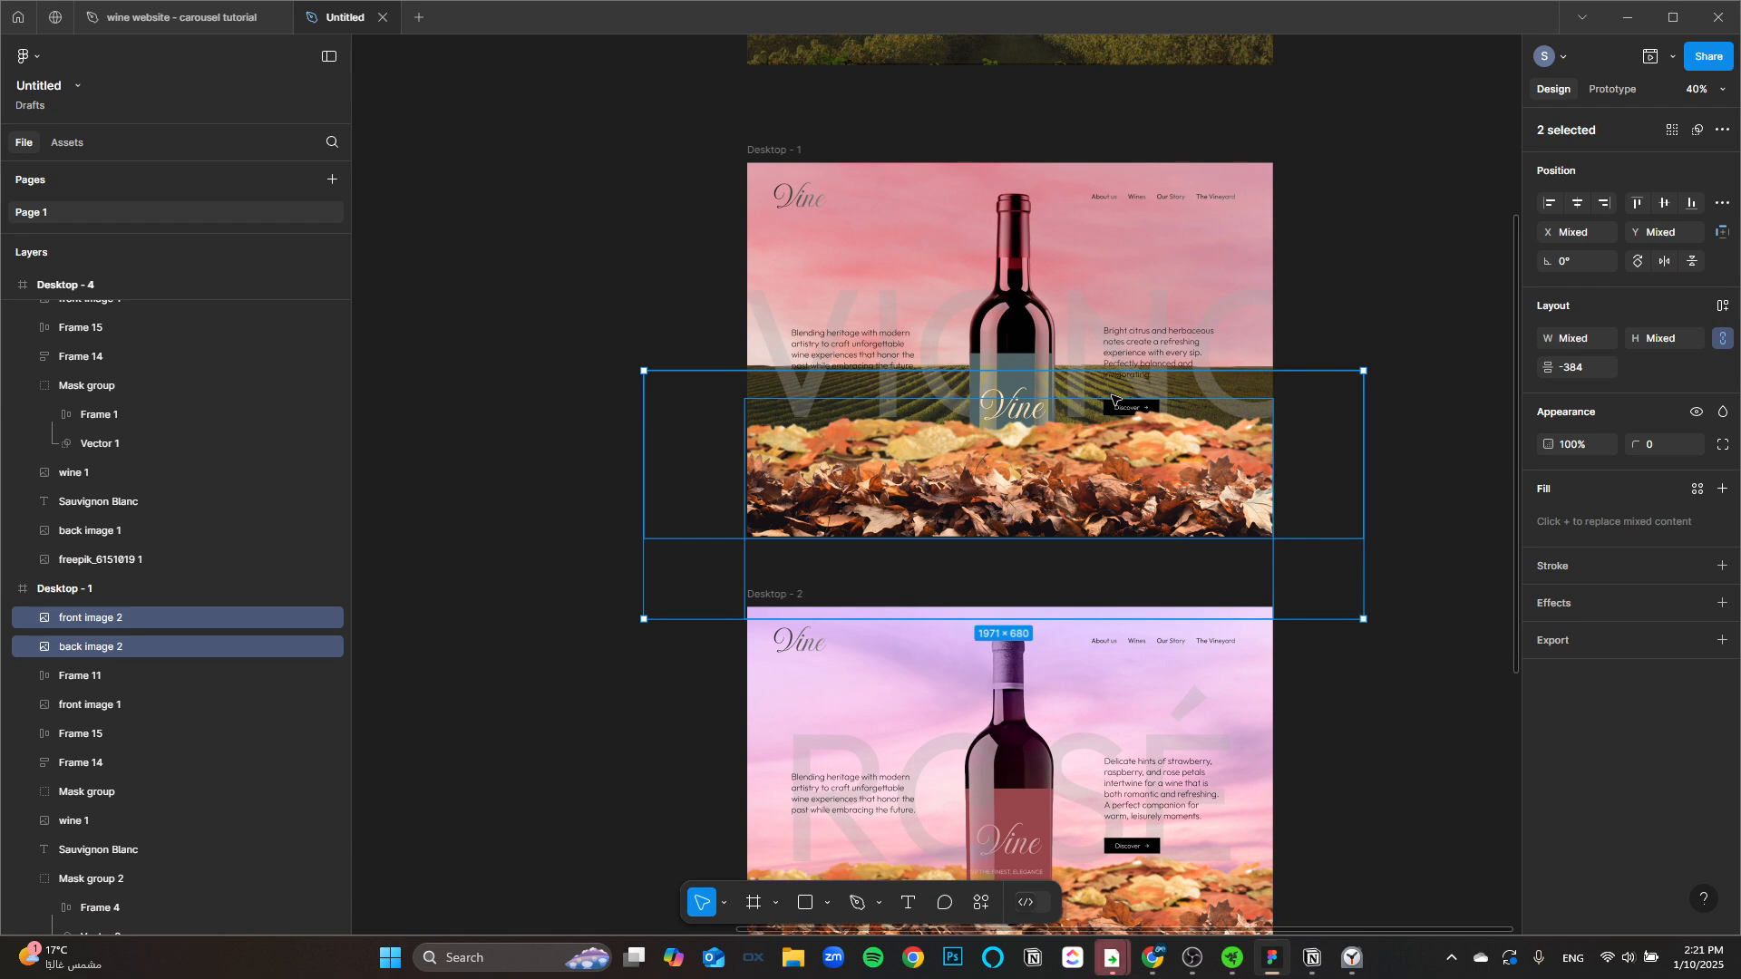
Step: Move the pasted front image 2 and back image 2 straight down until both leave Desktop - 1's visible area
{"action": "scroll", "coordinate": [1112, 399], "scroll_direction": "down", "scroll_amount": 3}
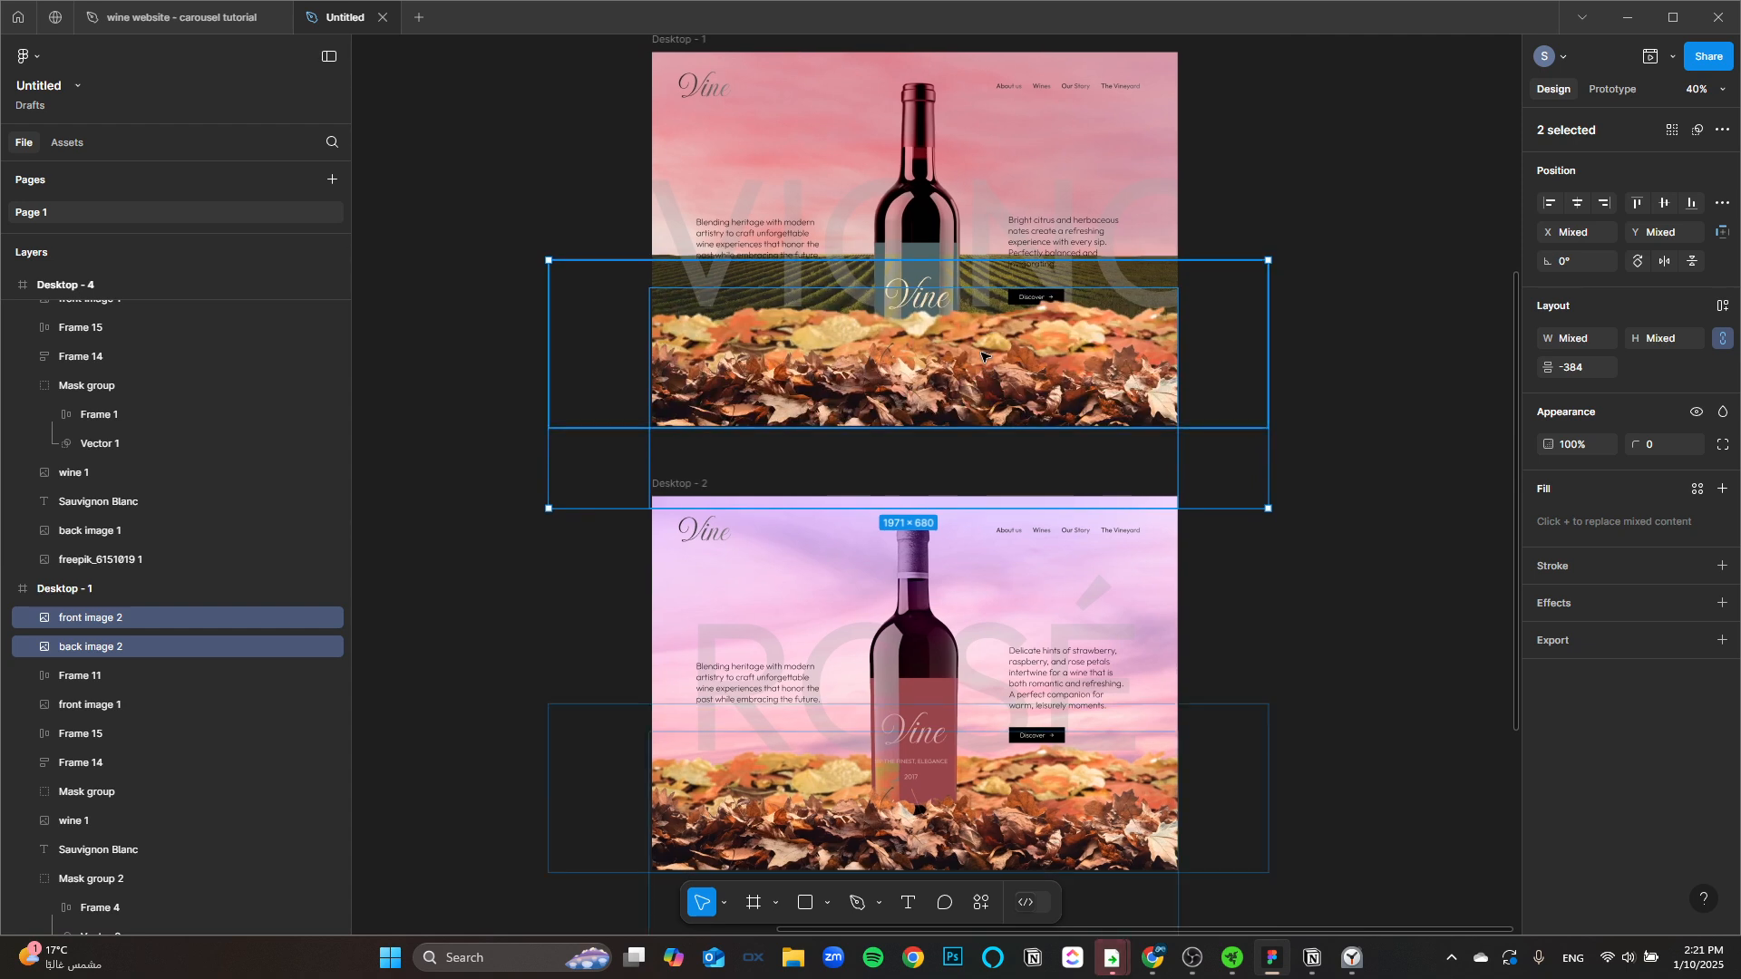
{"action": "key", "text": "shift+Down"}
{"action": "key", "text": "shift+Down"}
{"action": "key", "text": "shift+Down"}
{"action": "key", "text": "shift+Down"}
{"action": "key", "text": "shift+Down"}
{"action": "key", "text": "shift+Down"}
{"action": "key", "text": "shift+Down"}
{"action": "key", "text": "shift+Down"}
{"action": "key", "text": "shift+Down"}
{"action": "key", "text": "shift+Down"}
{"action": "key", "text": "shift+Down"}
{"action": "key", "text": "shift+Down"}
{"action": "key", "text": "shift+Down"}
{"action": "key", "text": "shift+Down"}
{"action": "key", "text": "shift+Down"}
{"action": "key", "text": "shift+Down"}
{"action": "key", "text": "shift+Down"}
{"action": "key", "text": "shift+Down"}
{"action": "key", "text": "shift+Down"}
{"action": "key", "text": "shift+Down"}
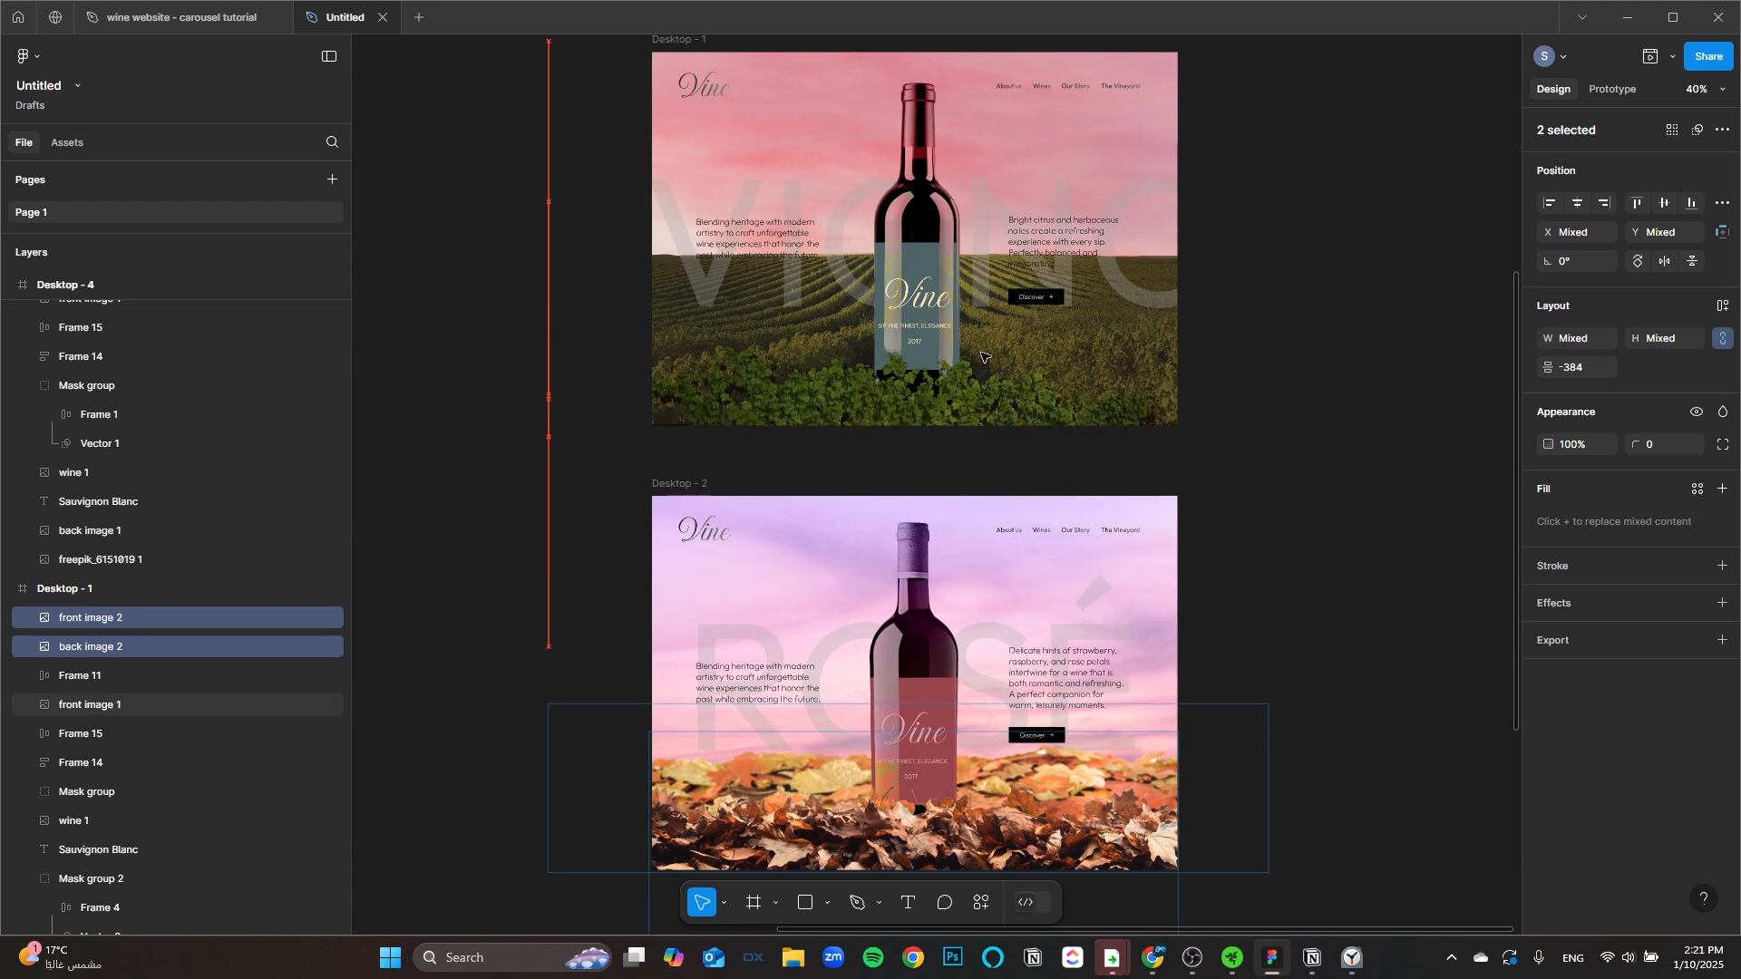
{"action": "key", "text": "ctrl+z"}
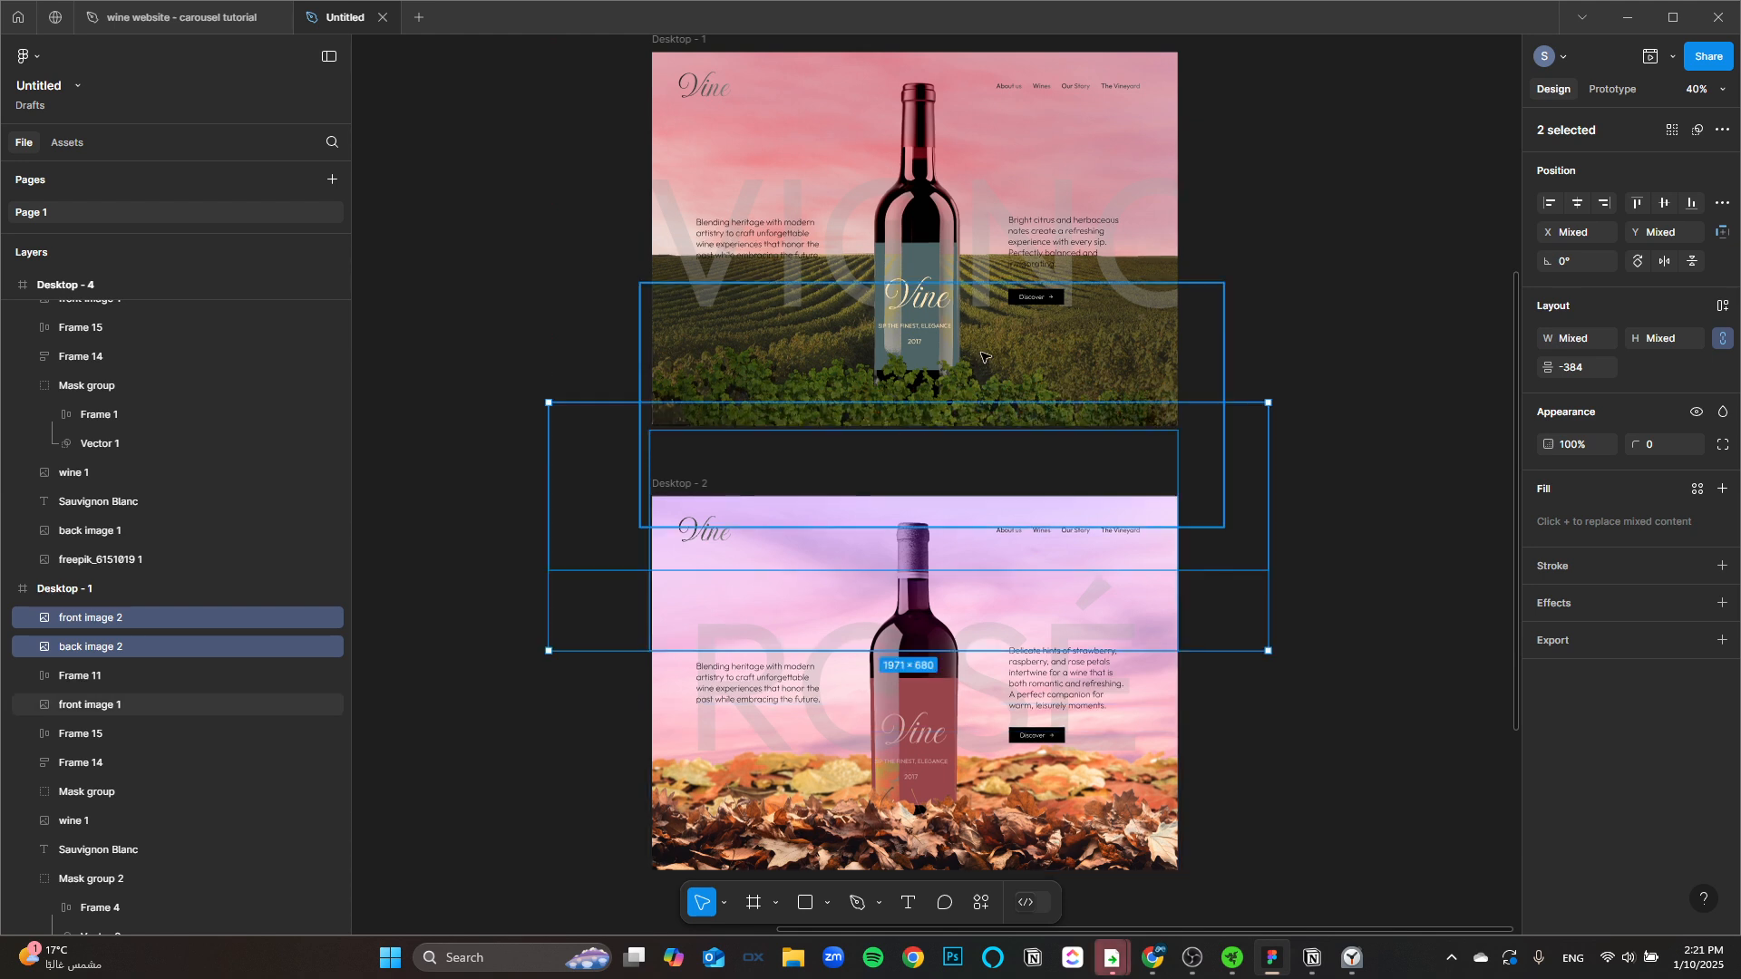
{"action": "key", "text": "ctrl+shift+z"}
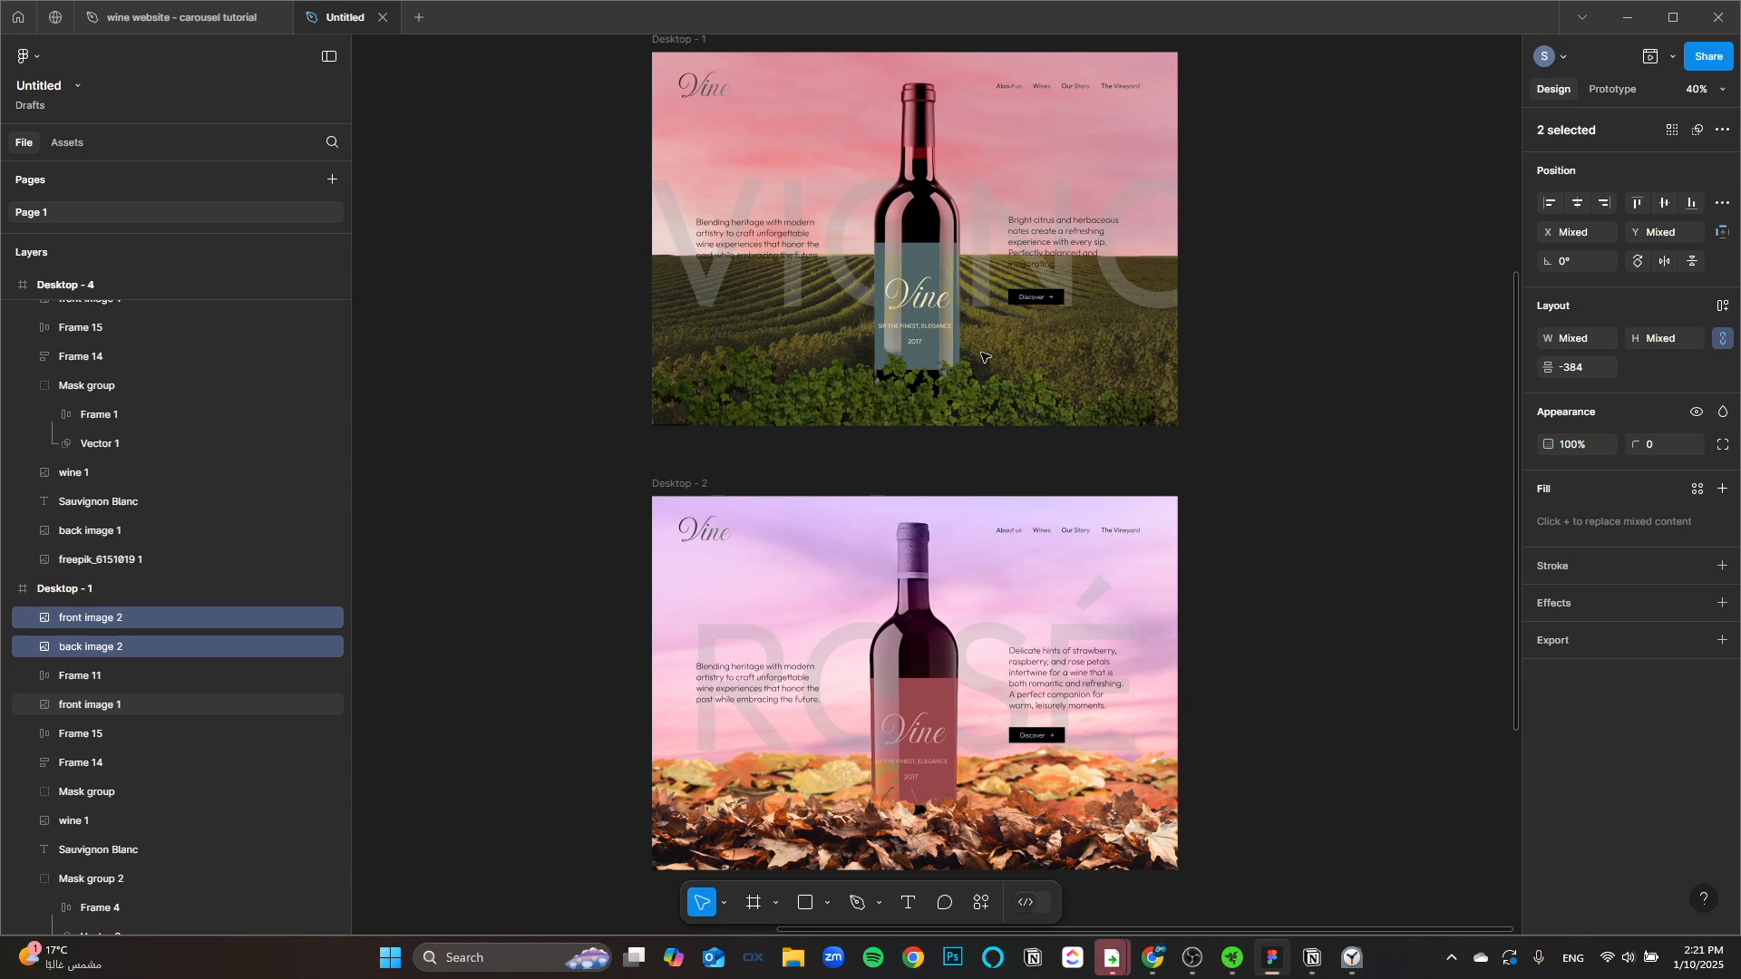
{"action": "scroll", "coordinate": [1314, 396], "scroll_direction": "down", "scroll_amount": 3}
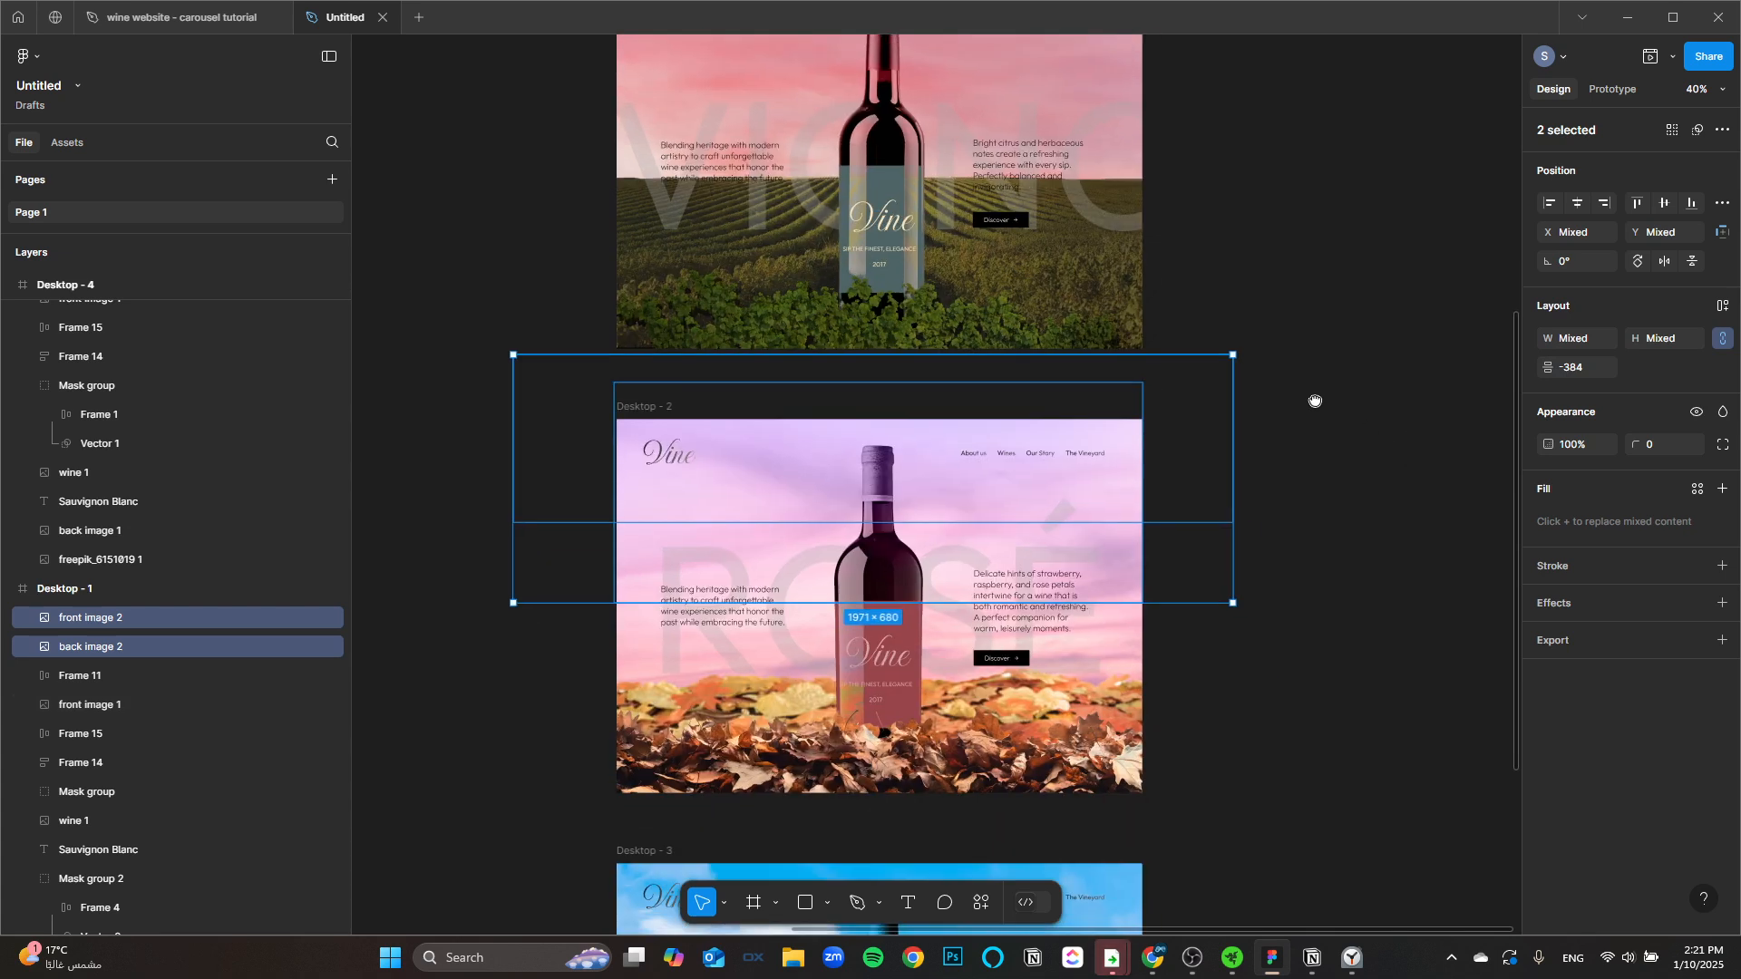
Step: Copy the "Delicate hints of strawberry" text from Desktop - 2 and paste it into Frame 14 of Desktop - 1
{"action": "left_click", "coordinate": [1280, 396]}
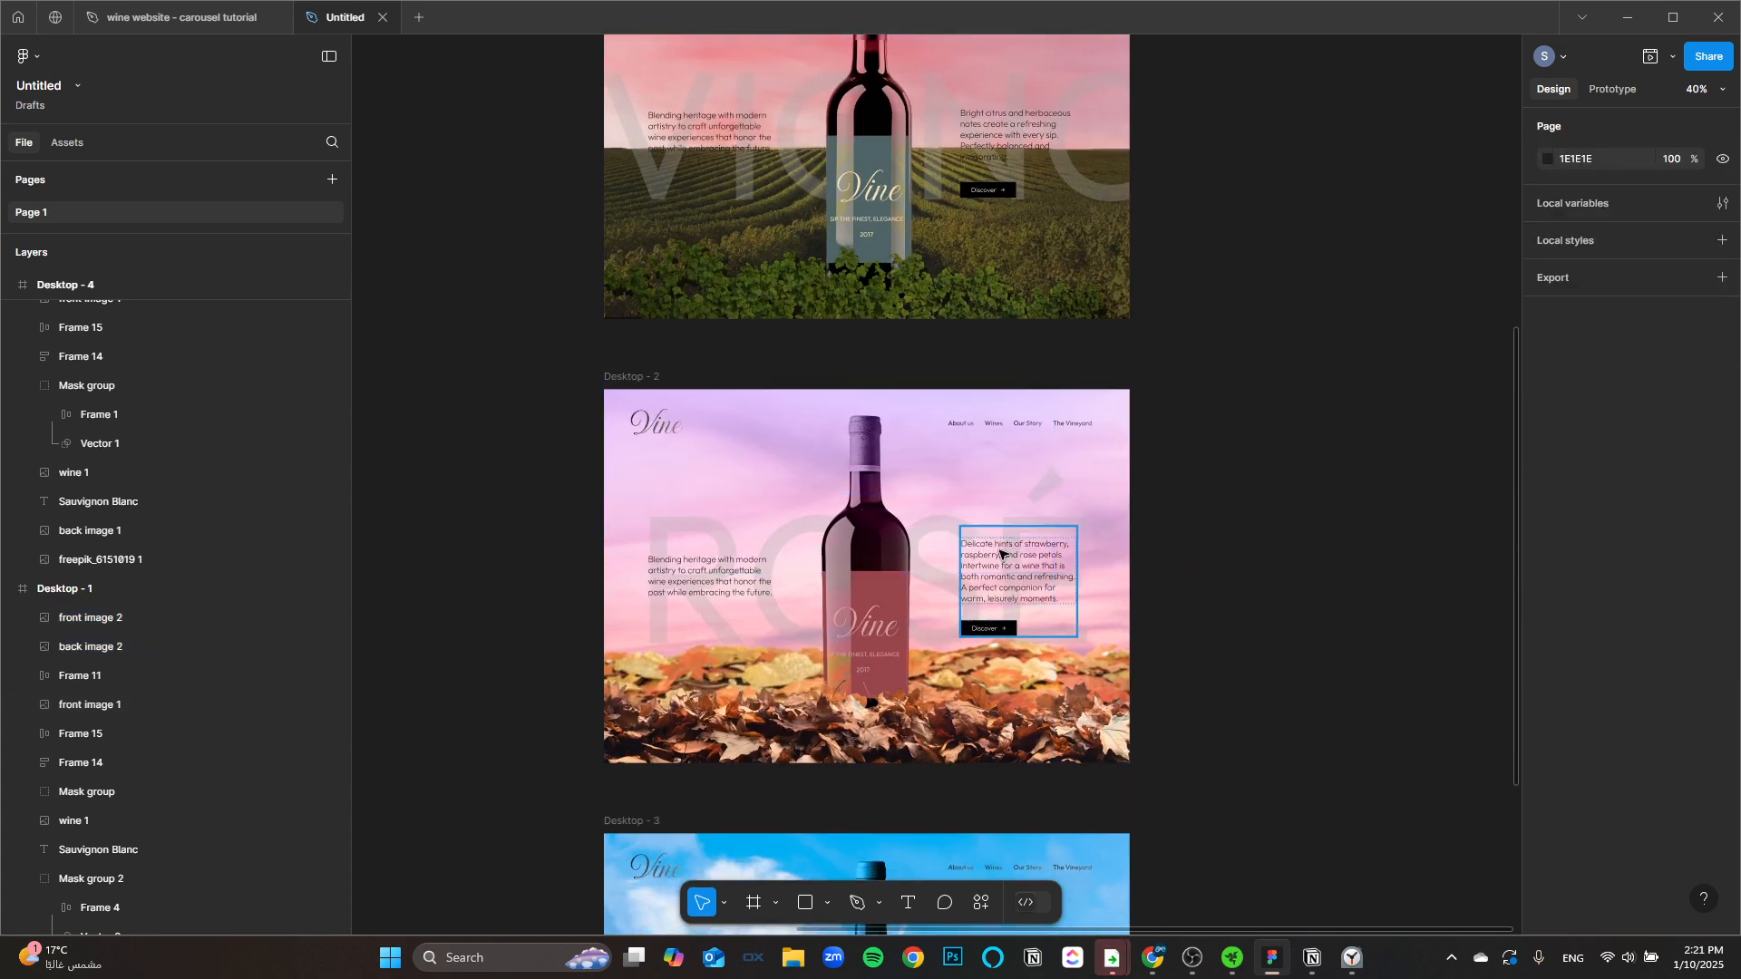
{"action": "left_click", "coordinate": [1000, 553]}
{"action": "double_click", "coordinate": [1001, 553]}
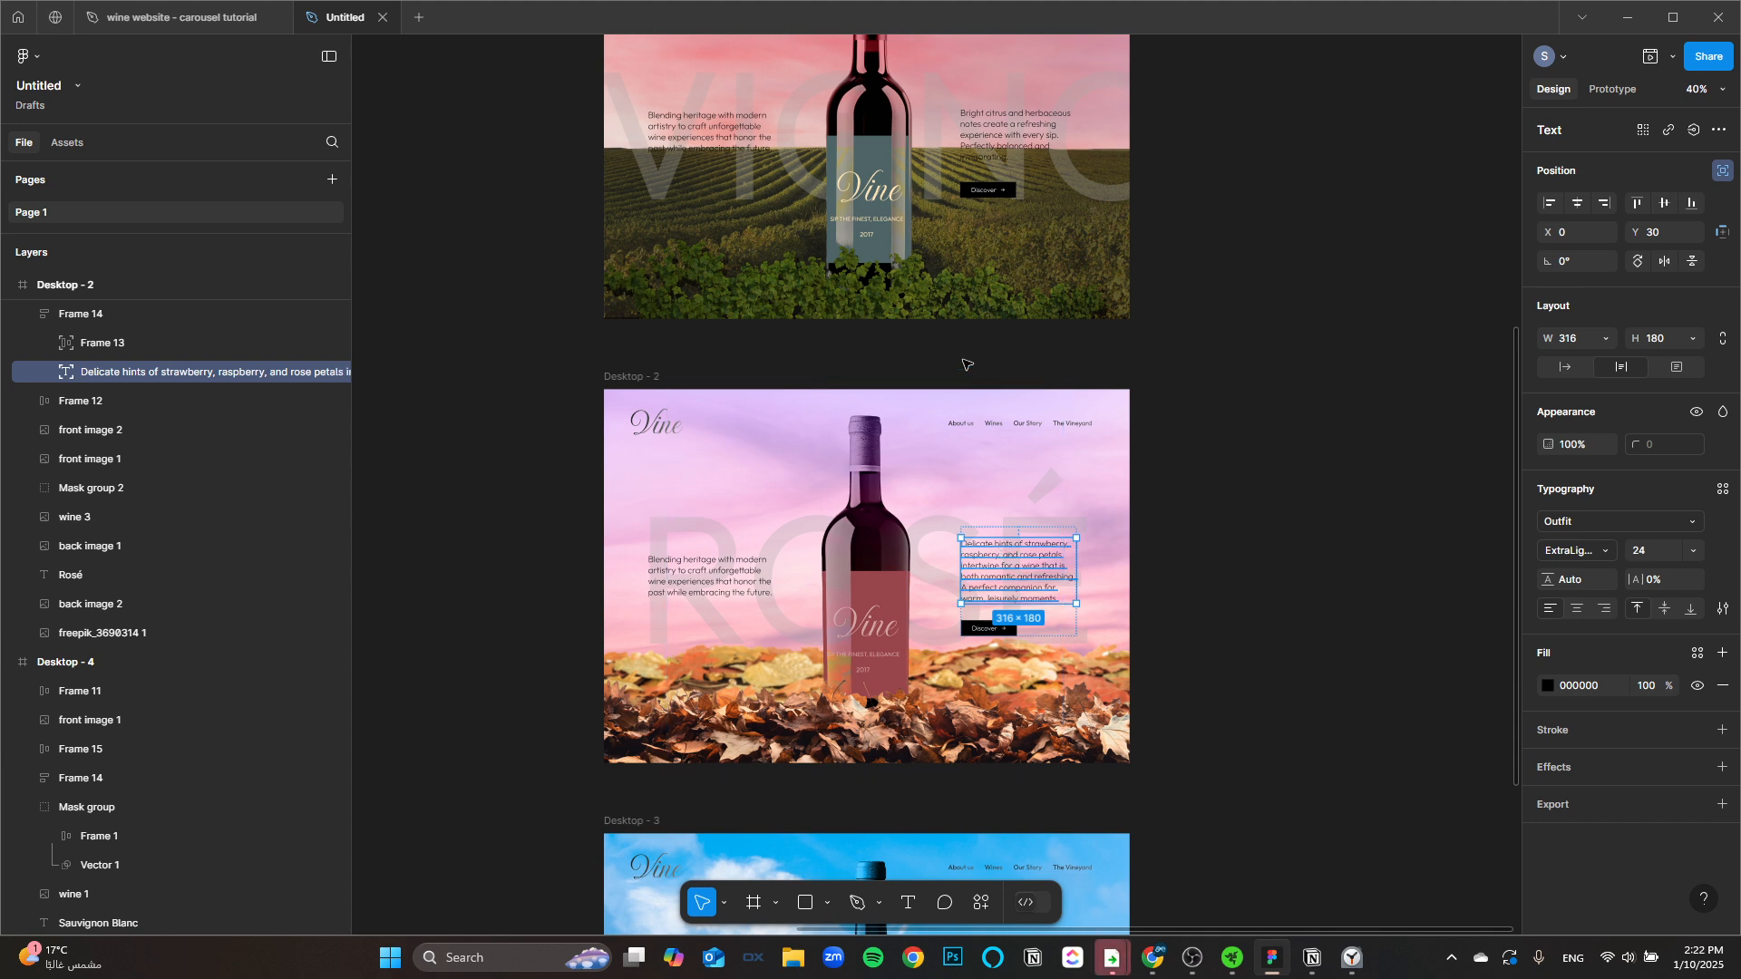
{"action": "scroll", "coordinate": [964, 363], "scroll_direction": "up", "scroll_amount": 8}
{"action": "left_click", "coordinate": [1016, 399]}
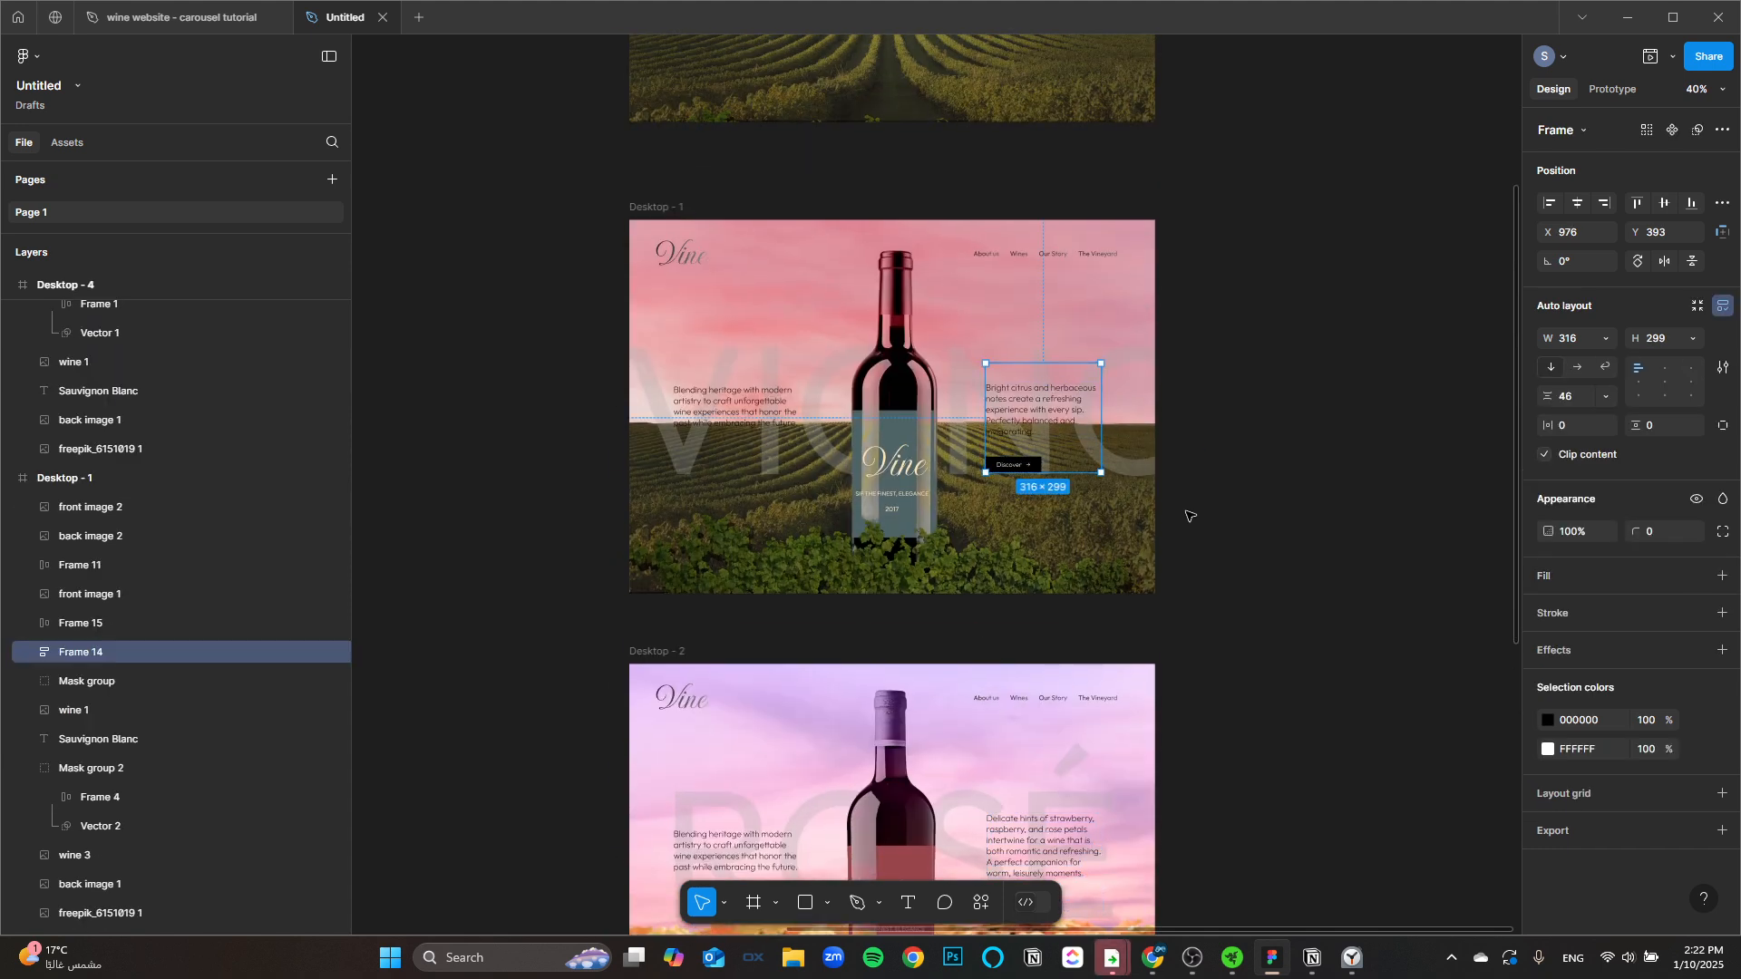
{"action": "key", "text": "ctrl+v"}
{"action": "scroll", "coordinate": [973, 405], "scroll_direction": "up", "scroll_amount": 5}
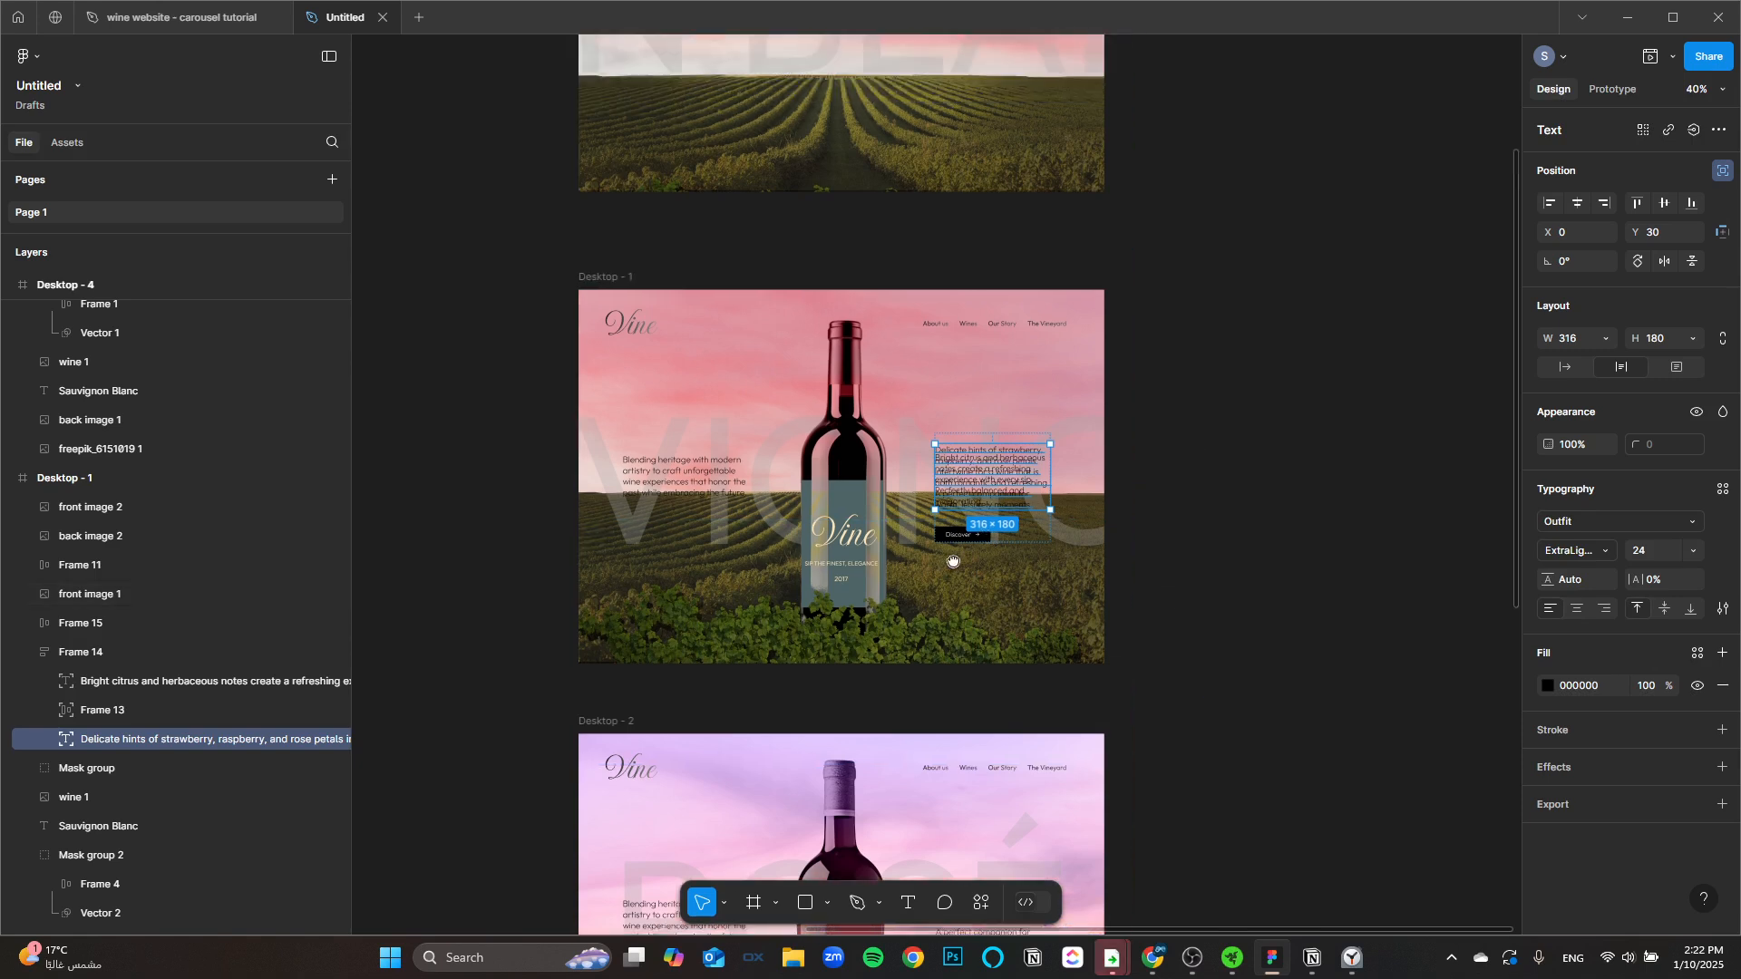
Step: Shift the pasted strawberry text horizontally to X -370, outside Desktop - 1's Frame 14
{"action": "scroll", "coordinate": [1002, 467], "scroll_direction": "up", "scroll_amount": 3}
{"action": "key", "text": "shift+Left"}
{"action": "key", "text": "shift+Left"}
{"action": "key", "text": "shift+Left"}
{"action": "key", "text": "shift+Left"}
{"action": "key", "text": "shift+Left"}
{"action": "key", "text": "shift+Left"}
{"action": "key", "text": "shift+Left"}
{"action": "key", "text": "shift+Left"}
{"action": "key", "text": "shift+Left"}
{"action": "key", "text": "shift+Left"}
{"action": "key", "text": "shift+Left"}
{"action": "key", "text": "shift+Left"}
{"action": "key", "text": "shift+Left"}
{"action": "key", "text": "shift+Left"}
{"action": "key", "text": "shift+Left"}
{"action": "key", "text": "shift+Left"}
{"action": "key", "text": "shift+Left"}
{"action": "key", "text": "shift+Left"}
{"action": "key", "text": "shift+Left"}
{"action": "key", "text": "shift+Left"}
{"action": "key", "text": "shift+Left"}
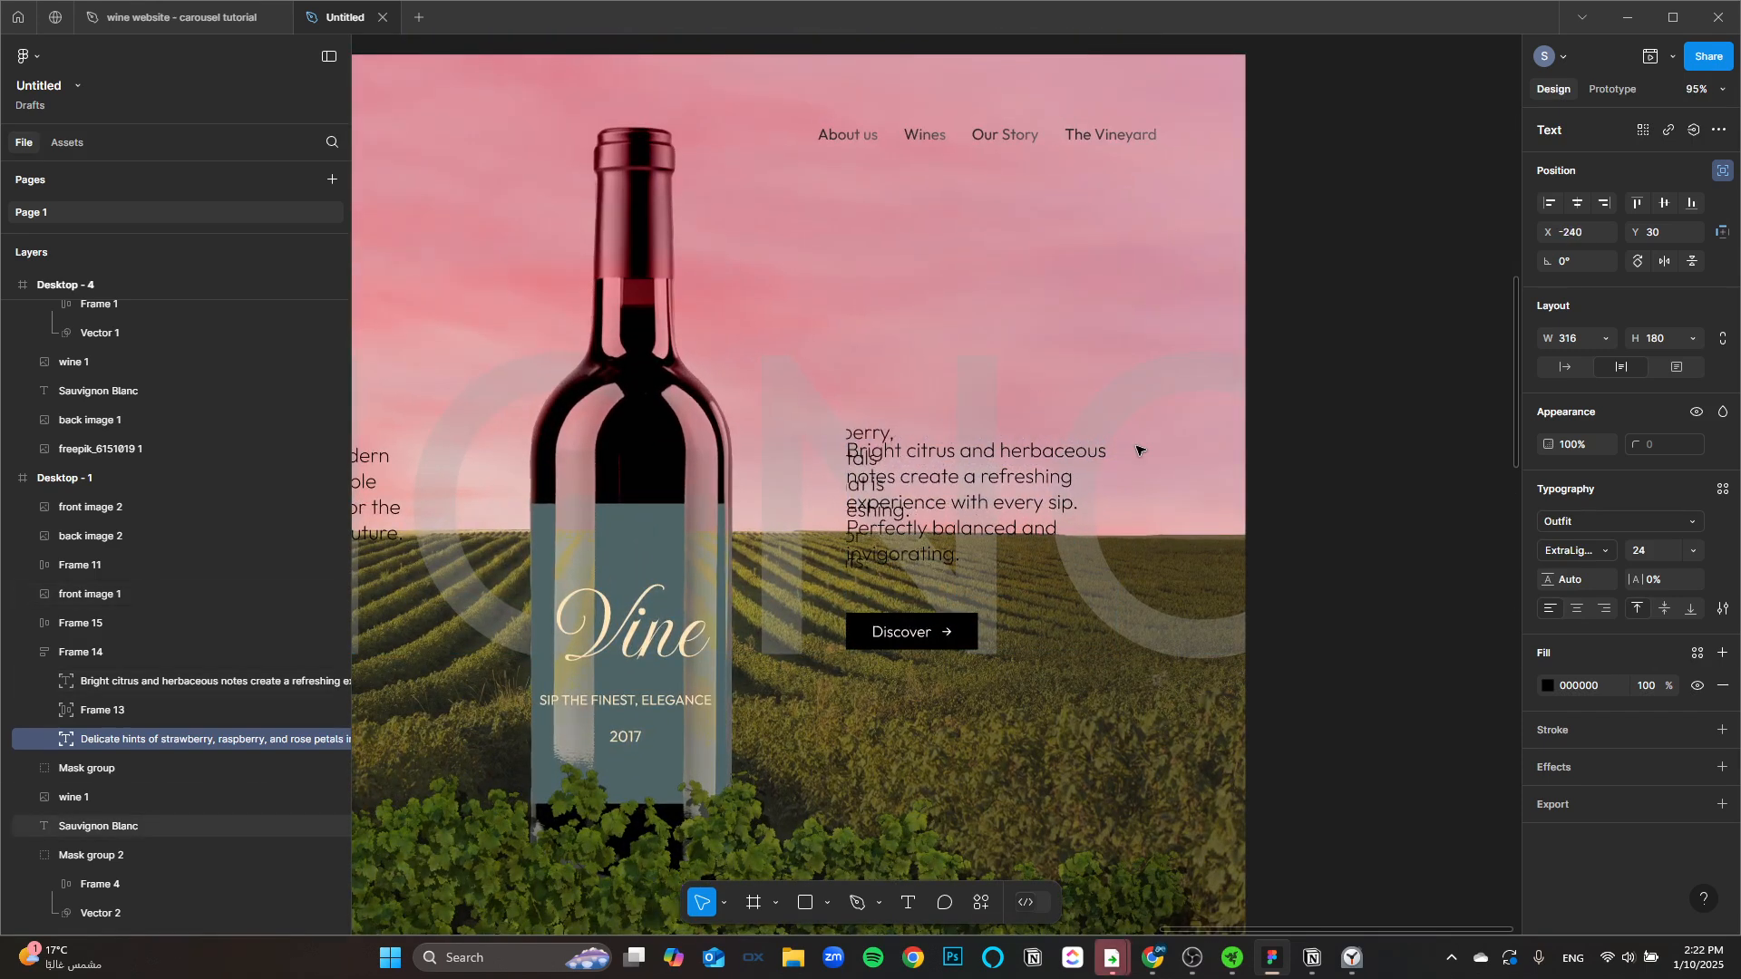
{"action": "key", "text": "shift+Left"}
{"action": "key", "text": "shift+Left"}
{"action": "key", "text": "shift+Left"}
{"action": "key", "text": "shift+Left"}
{"action": "key", "text": "shift+Left"}
{"action": "key", "text": "shift+Left"}
{"action": "key", "text": "shift+Left"}
{"action": "key", "text": "shift+Left"}
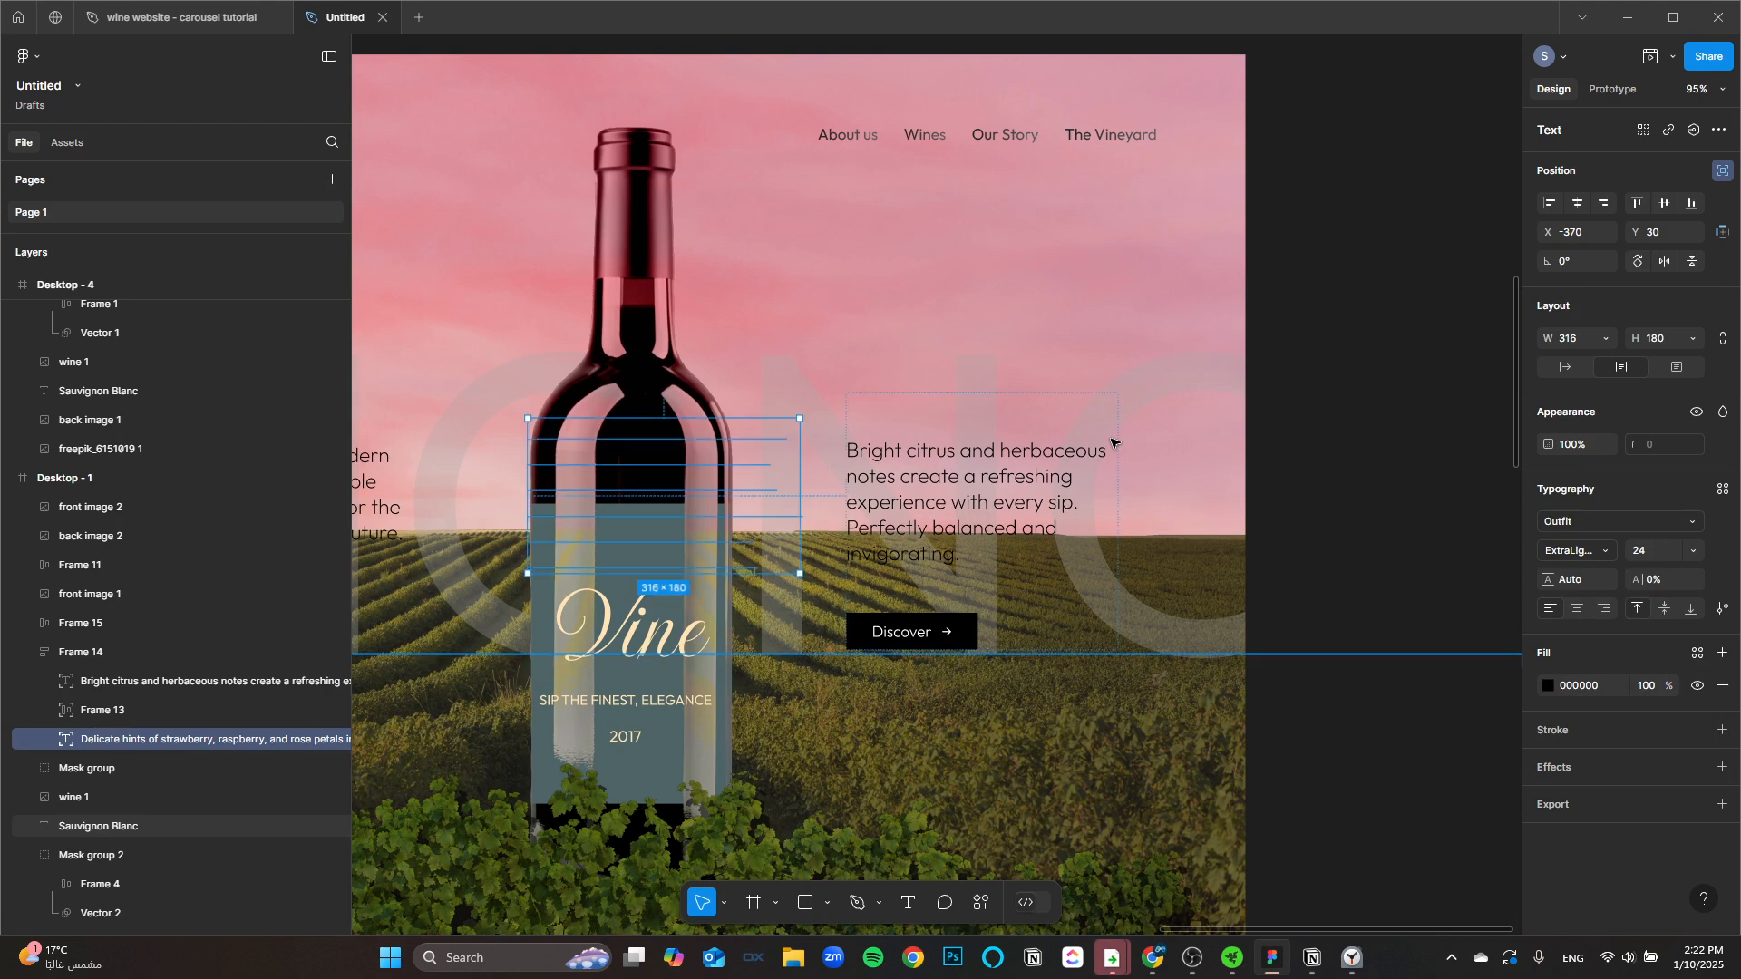
Step: Copy the "Bright citrus and herbaceous notes" text from Desktop - 1 and paste it into Desktop - 2's Frame 14
{"action": "left_click", "coordinate": [1024, 480]}
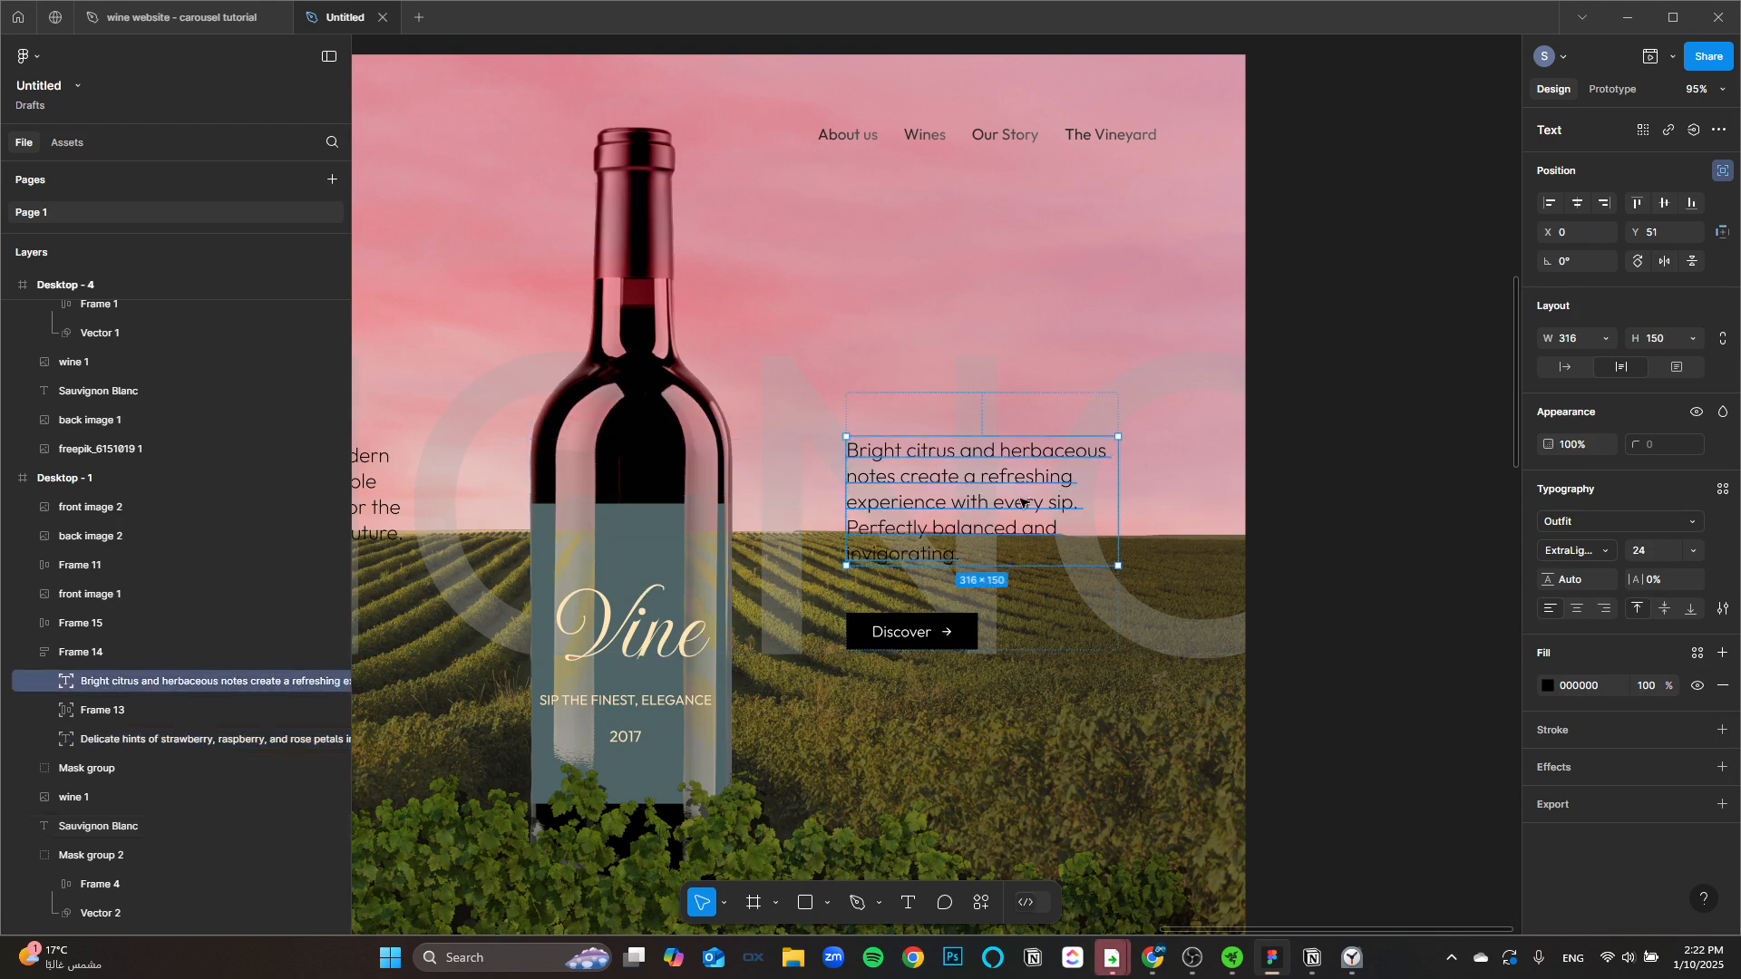
{"action": "scroll", "coordinate": [1022, 501], "scroll_direction": "down", "scroll_amount": 3, "text": "ctrl"}
{"action": "scroll", "coordinate": [1043, 526], "scroll_direction": "down", "scroll_amount": 6}
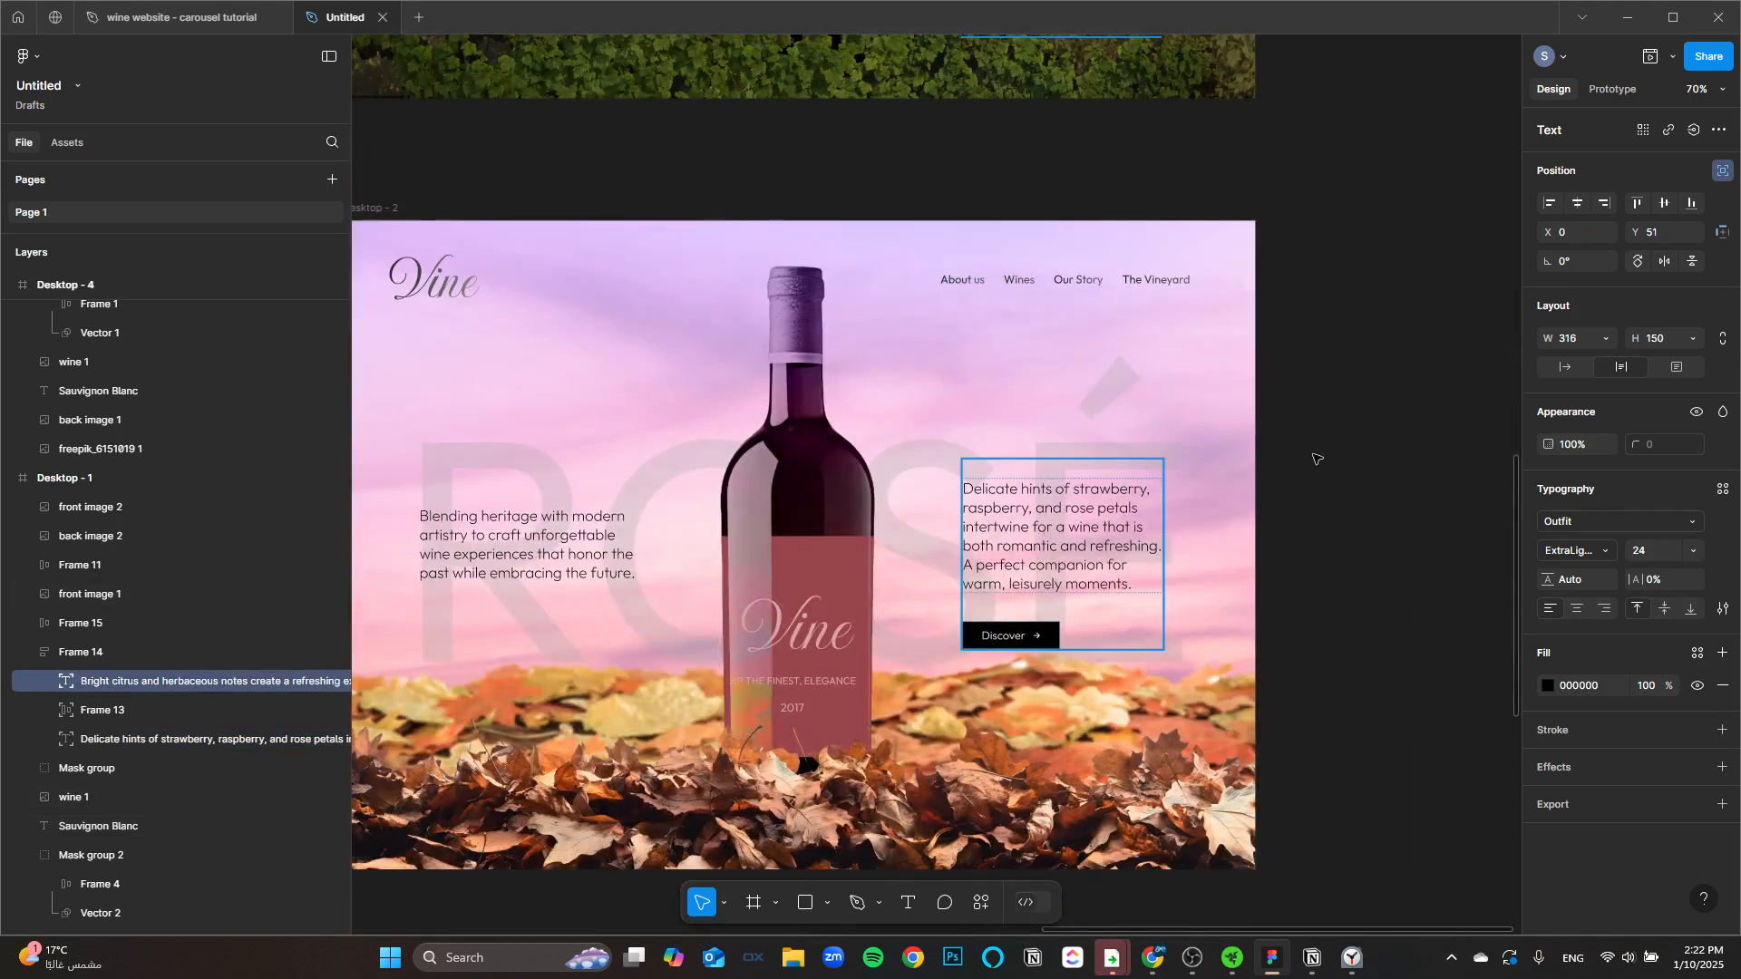
{"action": "key", "text": "ctrl+v"}
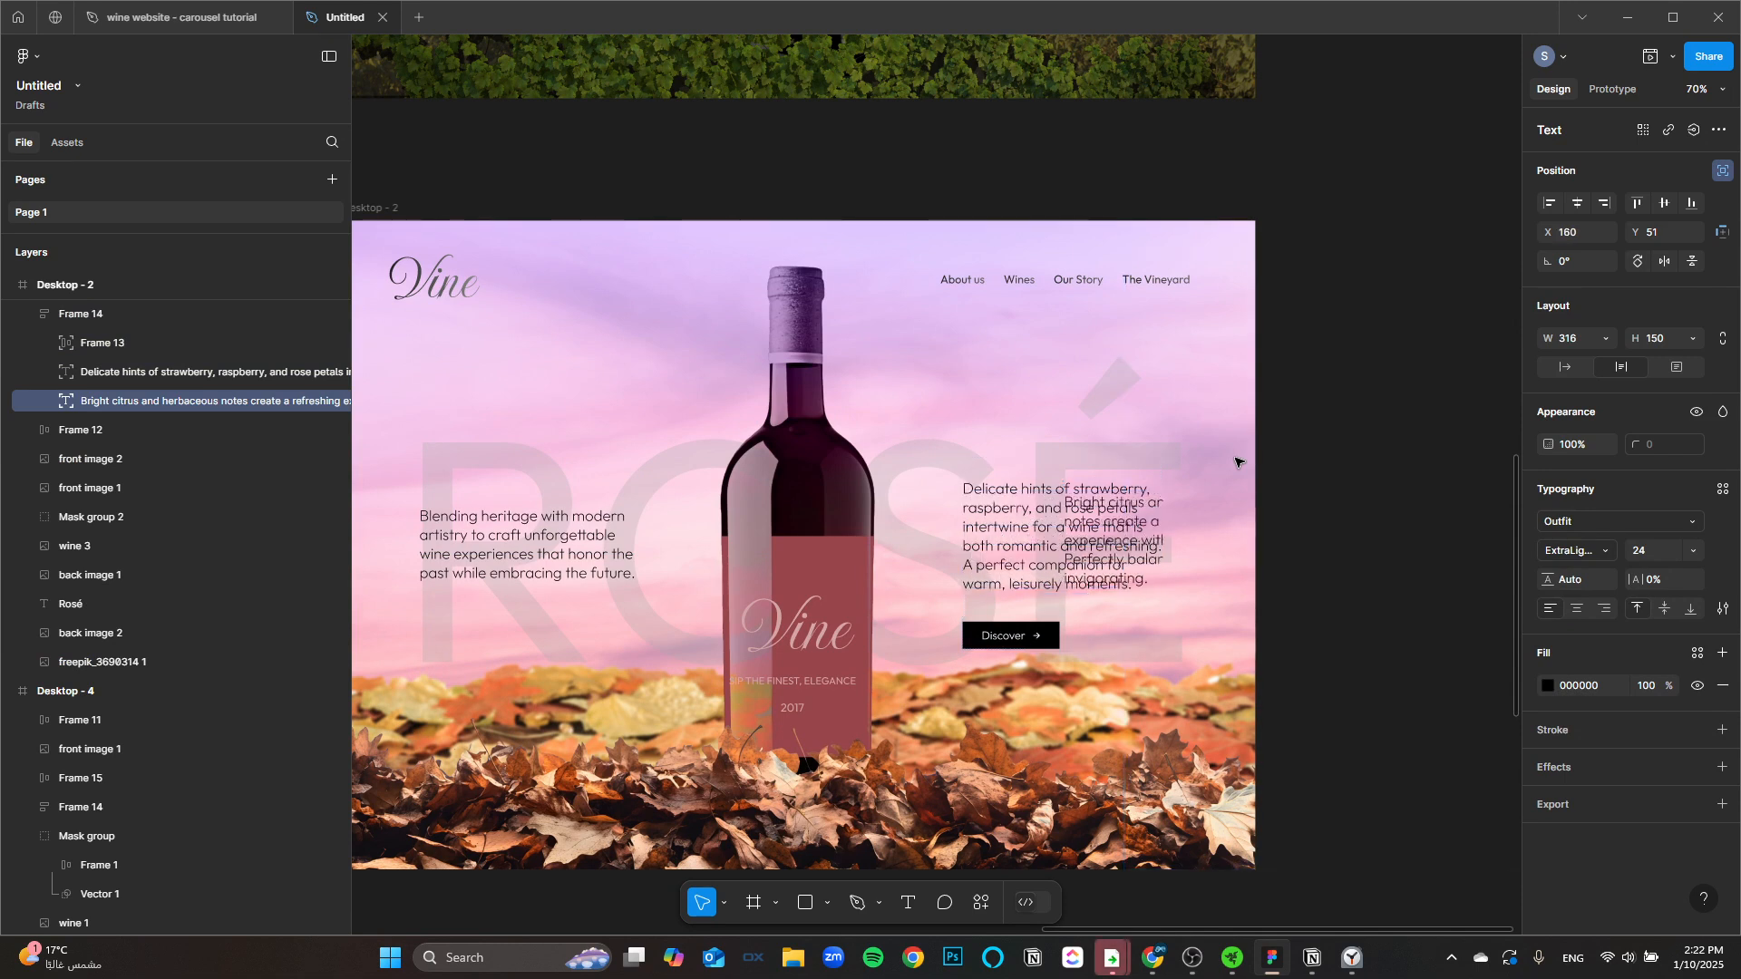
Step: Shift the pasted "Bright citrus and herbaceous notes" text horizontally to X 400, outside Desktop - 2's visible area
{"action": "key", "text": "shift+Right"}
{"action": "key", "text": "shift+Right"}
{"action": "key", "text": "shift+Right"}
{"action": "key", "text": "shift+Right"}
{"action": "key", "text": "shift+Right"}
{"action": "key", "text": "shift+Right"}
{"action": "key", "text": "shift+Right"}
{"action": "key", "text": "shift+Right"}
{"action": "scroll", "coordinate": [1192, 446], "scroll_direction": "down", "scroll_amount": 5, "text": "ctrl"}
{"action": "left_click_drag", "start_coordinate": [1194, 428], "coordinate": [1141, 620]}
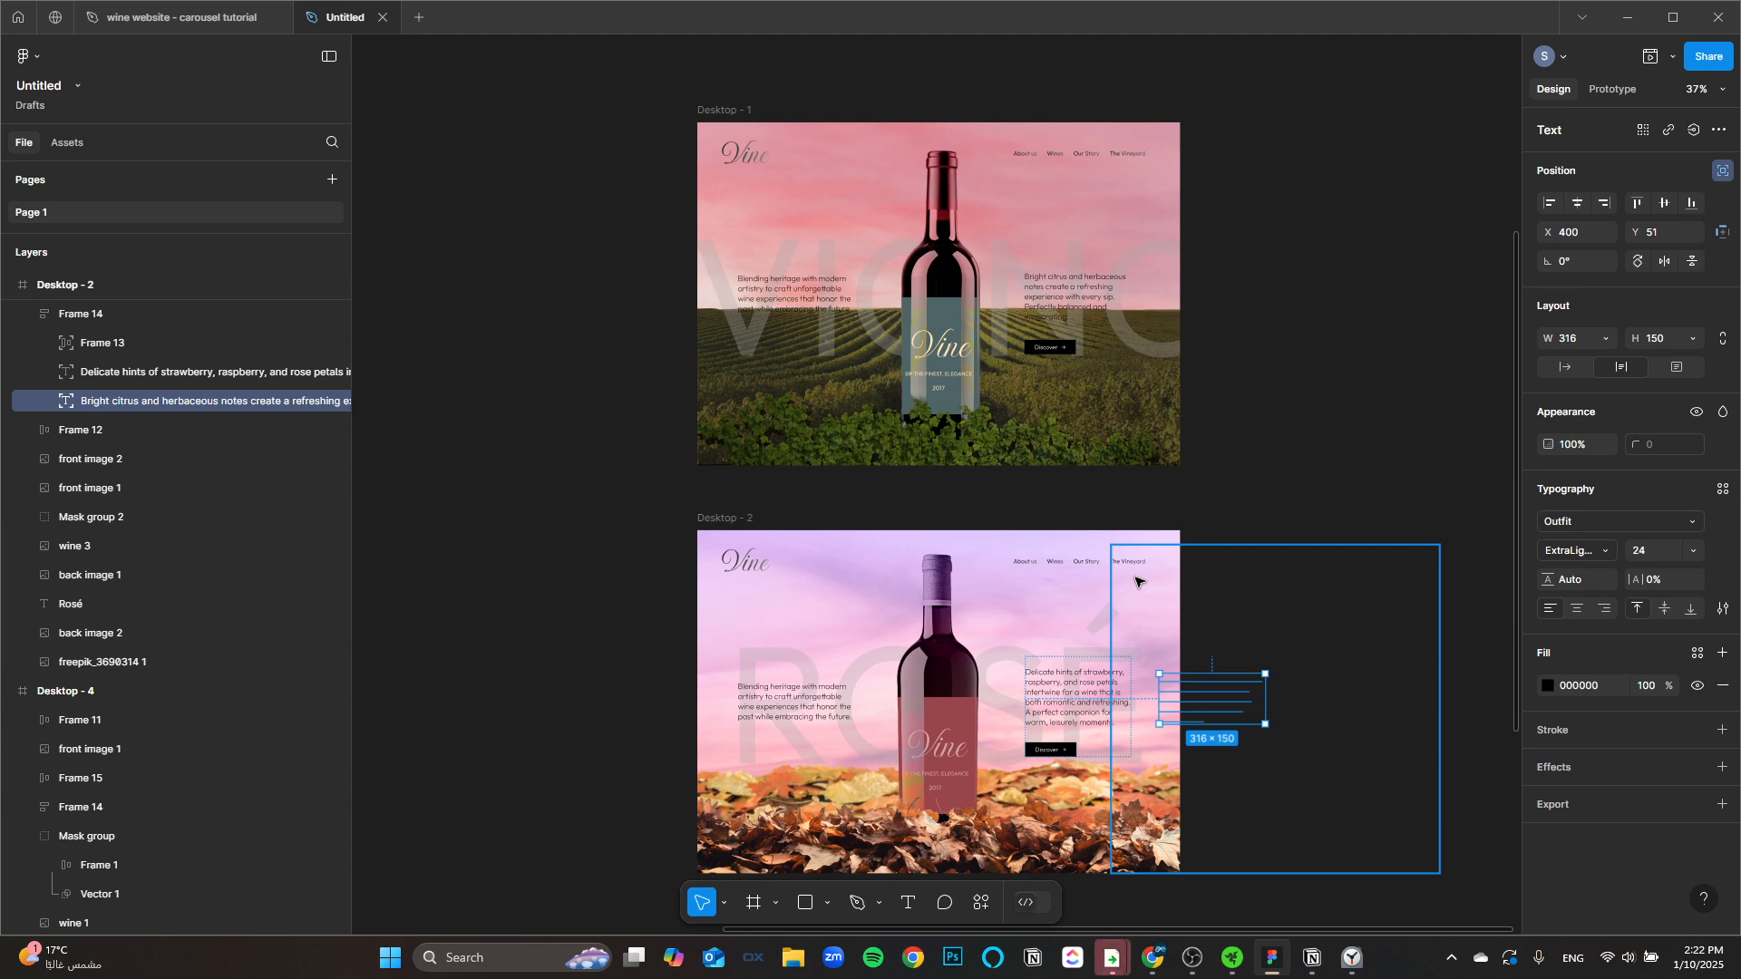
{"action": "left_click", "coordinate": [1227, 614]}
Step: Copy the large Rosé background title from Desktop - 2 and paste it into Desktop - 1
{"action": "scroll", "coordinate": [1158, 544], "scroll_direction": "down", "scroll_amount": 3}
{"action": "scroll", "coordinate": [1142, 615], "scroll_direction": "down", "scroll_amount": 1}
{"action": "left_click_drag", "start_coordinate": [1042, 556], "coordinate": [961, 572]}
{"action": "scroll", "coordinate": [929, 380], "scroll_direction": "up", "scroll_amount": 3}
{"action": "scroll", "coordinate": [960, 572], "scroll_direction": "up", "scroll_amount": 1}
{"action": "left_click", "coordinate": [618, 505]}
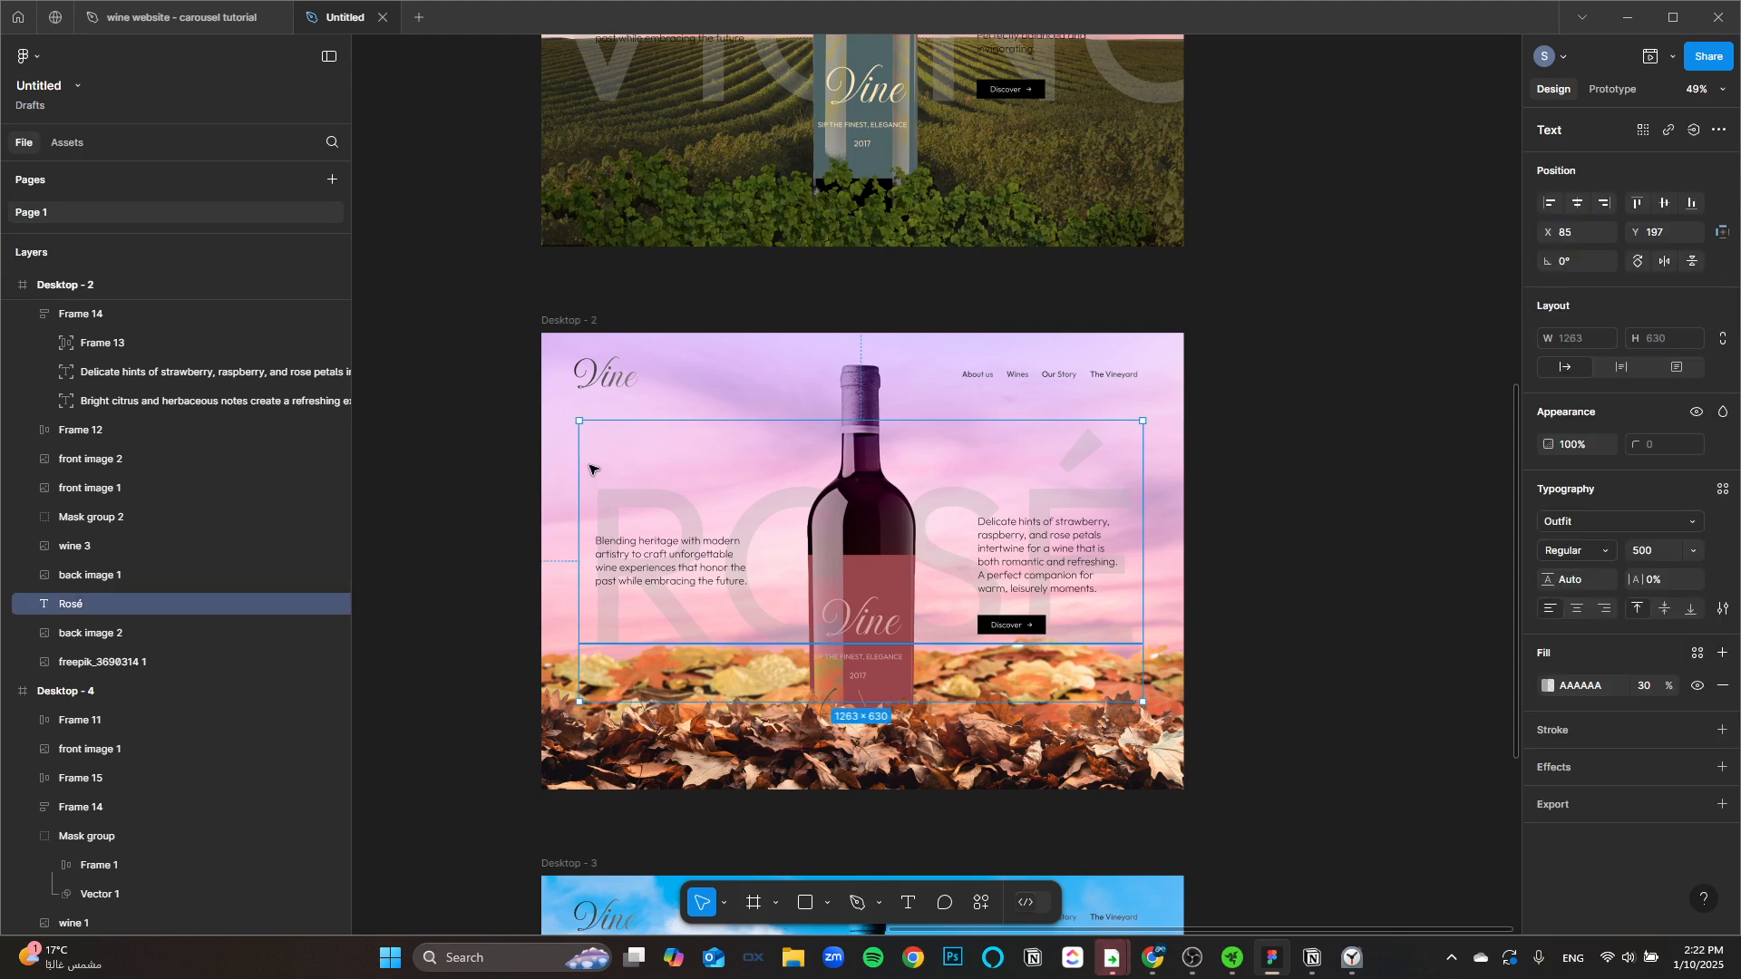
{"action": "scroll", "coordinate": [589, 470], "scroll_direction": "up", "scroll_amount": 4}
{"action": "scroll", "coordinate": [749, 423], "scroll_direction": "down", "scroll_amount": 2}
{"action": "left_click", "coordinate": [727, 333]}
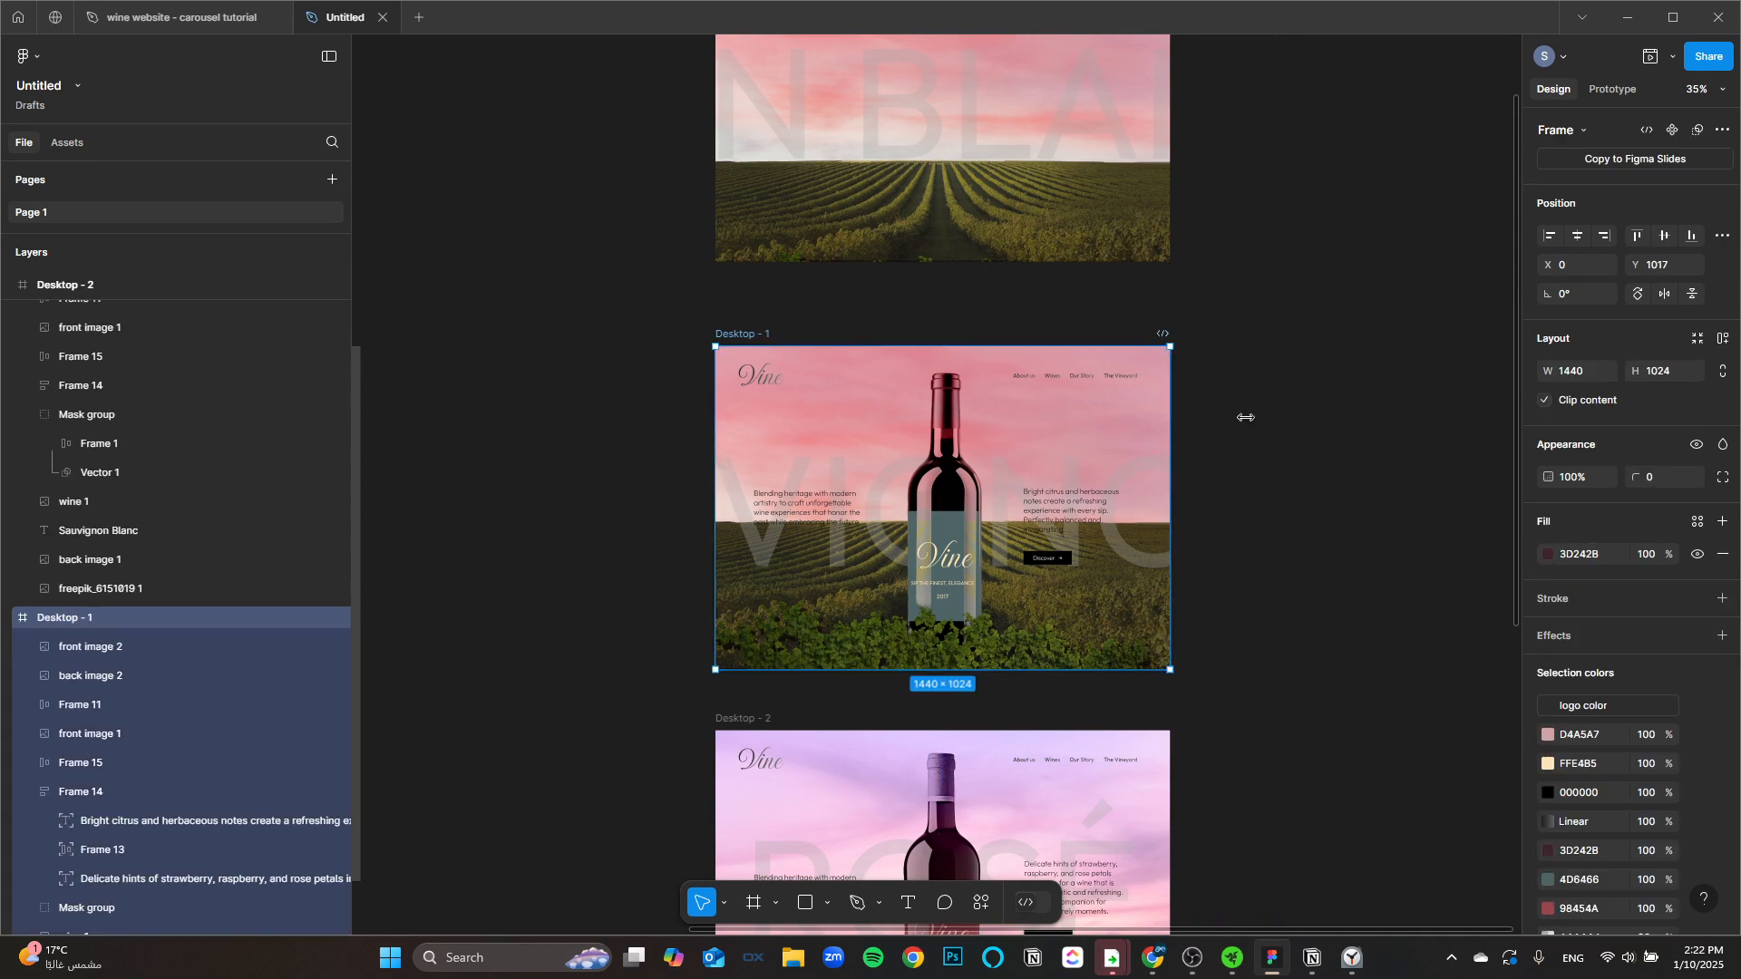
{"action": "key", "text": "ctrl+v"}
Step: Shift the pasted Rosé title horizontally to X -1505, fully outside Desktop - 1
{"action": "key", "text": "shift+Left"}
{"action": "key", "text": "shift+Left"}
{"action": "key", "text": "shift+Left"}
{"action": "key", "text": "shift+Left"}
{"action": "key", "text": "shift+Left"}
{"action": "key", "text": "shift+Left"}
{"action": "key", "text": "shift+Left"}
{"action": "key", "text": "shift+Left"}
{"action": "key", "text": "shift+Left"}
{"action": "key", "text": "shift+Left"}
{"action": "key", "text": "shift+Left"}
{"action": "key", "text": "shift+Left"}
{"action": "key", "text": "shift+Left"}
{"action": "key", "text": "shift+Left"}
{"action": "key", "text": "shift+Left"}
{"action": "key", "text": "shift+Left"}
{"action": "key", "text": "shift+Left"}
{"action": "key", "text": "shift+Left"}
{"action": "key", "text": "shift+Left"}
{"action": "key", "text": "shift+Left"}
{"action": "key", "text": "shift+Left"}
{"action": "key", "text": "shift+Left"}
{"action": "key", "text": "shift+Left"}
{"action": "key", "text": "shift+Left"}
{"action": "key", "text": "shift+Left"}
{"action": "key", "text": "shift+Left"}
{"action": "key", "text": "shift+Left"}
{"action": "key", "text": "shift+Left"}
{"action": "key", "text": "shift+Left"}
{"action": "key", "text": "shift+Left"}
{"action": "key", "text": "shift+Left"}
{"action": "key", "text": "shift+Left"}
{"action": "key", "text": "shift+Left"}
{"action": "key", "text": "shift+Left"}
{"action": "key", "text": "shift+Left"}
{"action": "key", "text": "shift+Left"}
{"action": "key", "text": "shift+Left"}
{"action": "key", "text": "shift+Left"}
{"action": "key", "text": "shift+Left"}
{"action": "key", "text": "shift+Left"}
{"action": "key", "text": "shift+Left"}
{"action": "key", "text": "shift+Left"}
{"action": "key", "text": "shift+Left"}
{"action": "key", "text": "shift+Left"}
{"action": "key", "text": "shift+Left"}
{"action": "key", "text": "shift+Left"}
{"action": "key", "text": "shift+Left"}
{"action": "key", "text": "shift+Left"}
{"action": "key", "text": "shift+Left"}
{"action": "key", "text": "shift+Left"}
{"action": "key", "text": "shift+Left"}
{"action": "key", "text": "shift+Left"}
{"action": "key", "text": "shift+Left"}
{"action": "key", "text": "shift+Left"}
{"action": "key", "text": "shift+Left"}
{"action": "key", "text": "shift+Left"}
{"action": "key", "text": "shift+Left"}
{"action": "key", "text": "shift+Left"}
{"action": "key", "text": "shift+Left"}
{"action": "key", "text": "shift+Left"}
{"action": "key", "text": "shift+Left"}
{"action": "key", "text": "shift+Left"}
{"action": "key", "text": "shift+Left"}
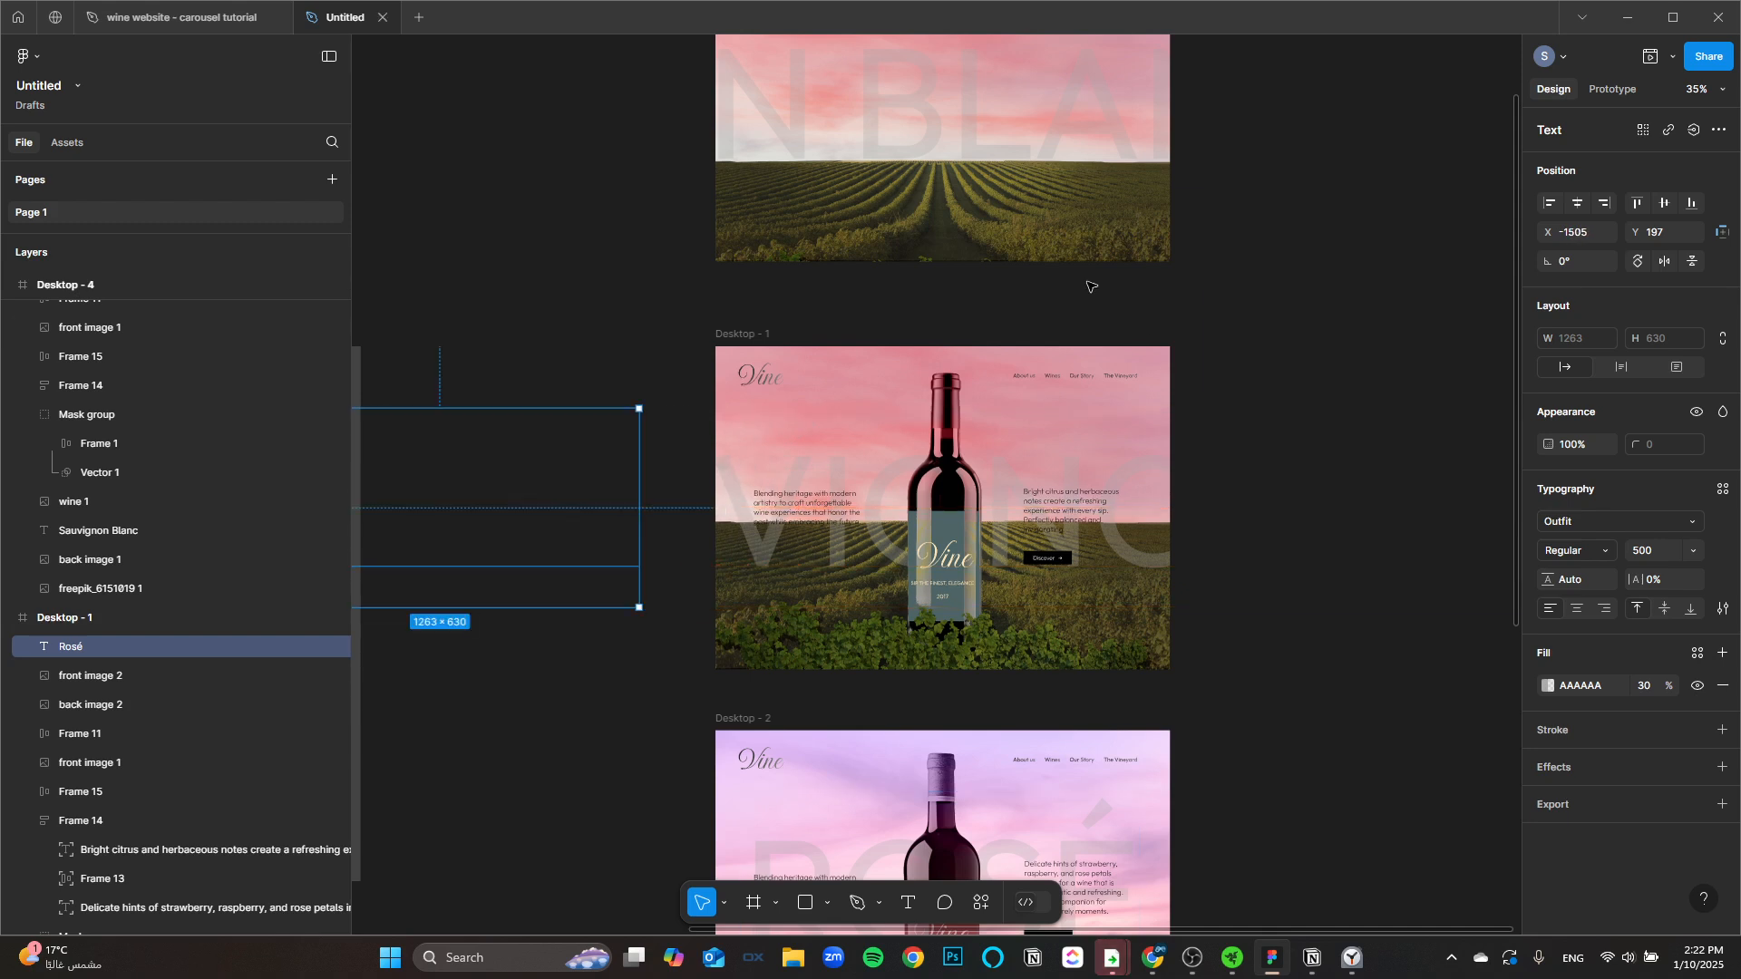
Step: Send the Rosé title backward in Desktop - 1's layer order until it sits directly above Sauvignon Blanc
{"action": "scroll", "coordinate": [286, 596], "scroll_direction": "down", "scroll_amount": 2}
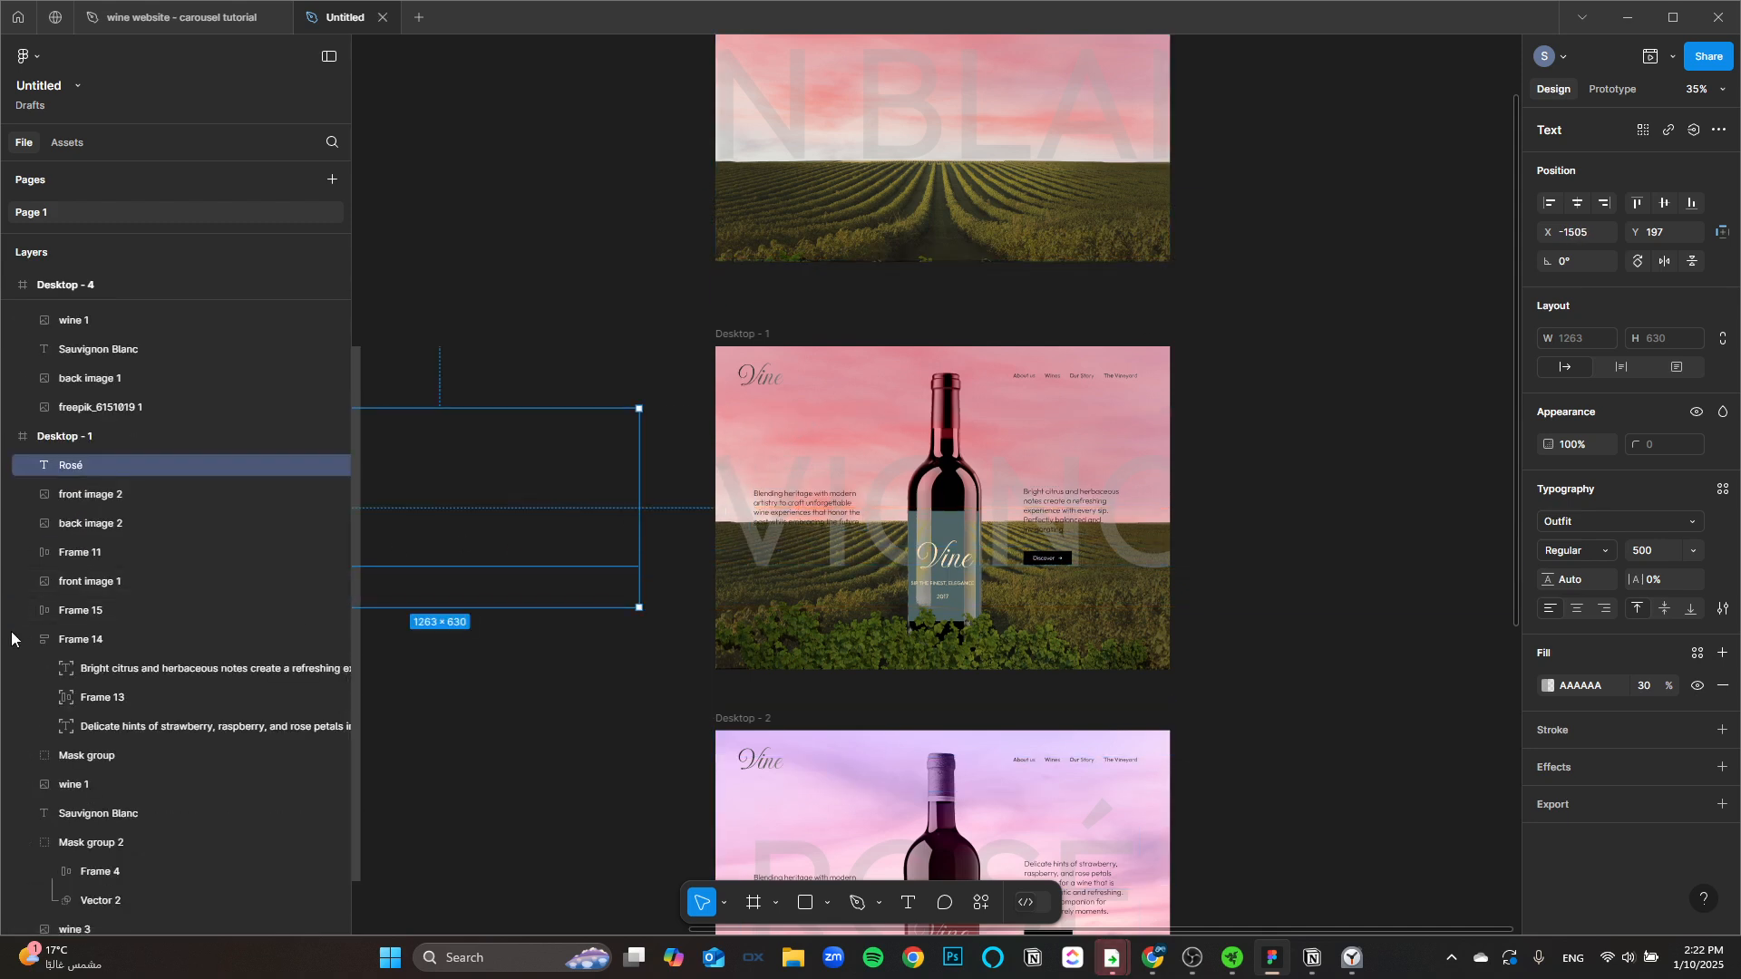
{"action": "scroll", "coordinate": [133, 642], "scroll_direction": "down", "scroll_amount": 1}
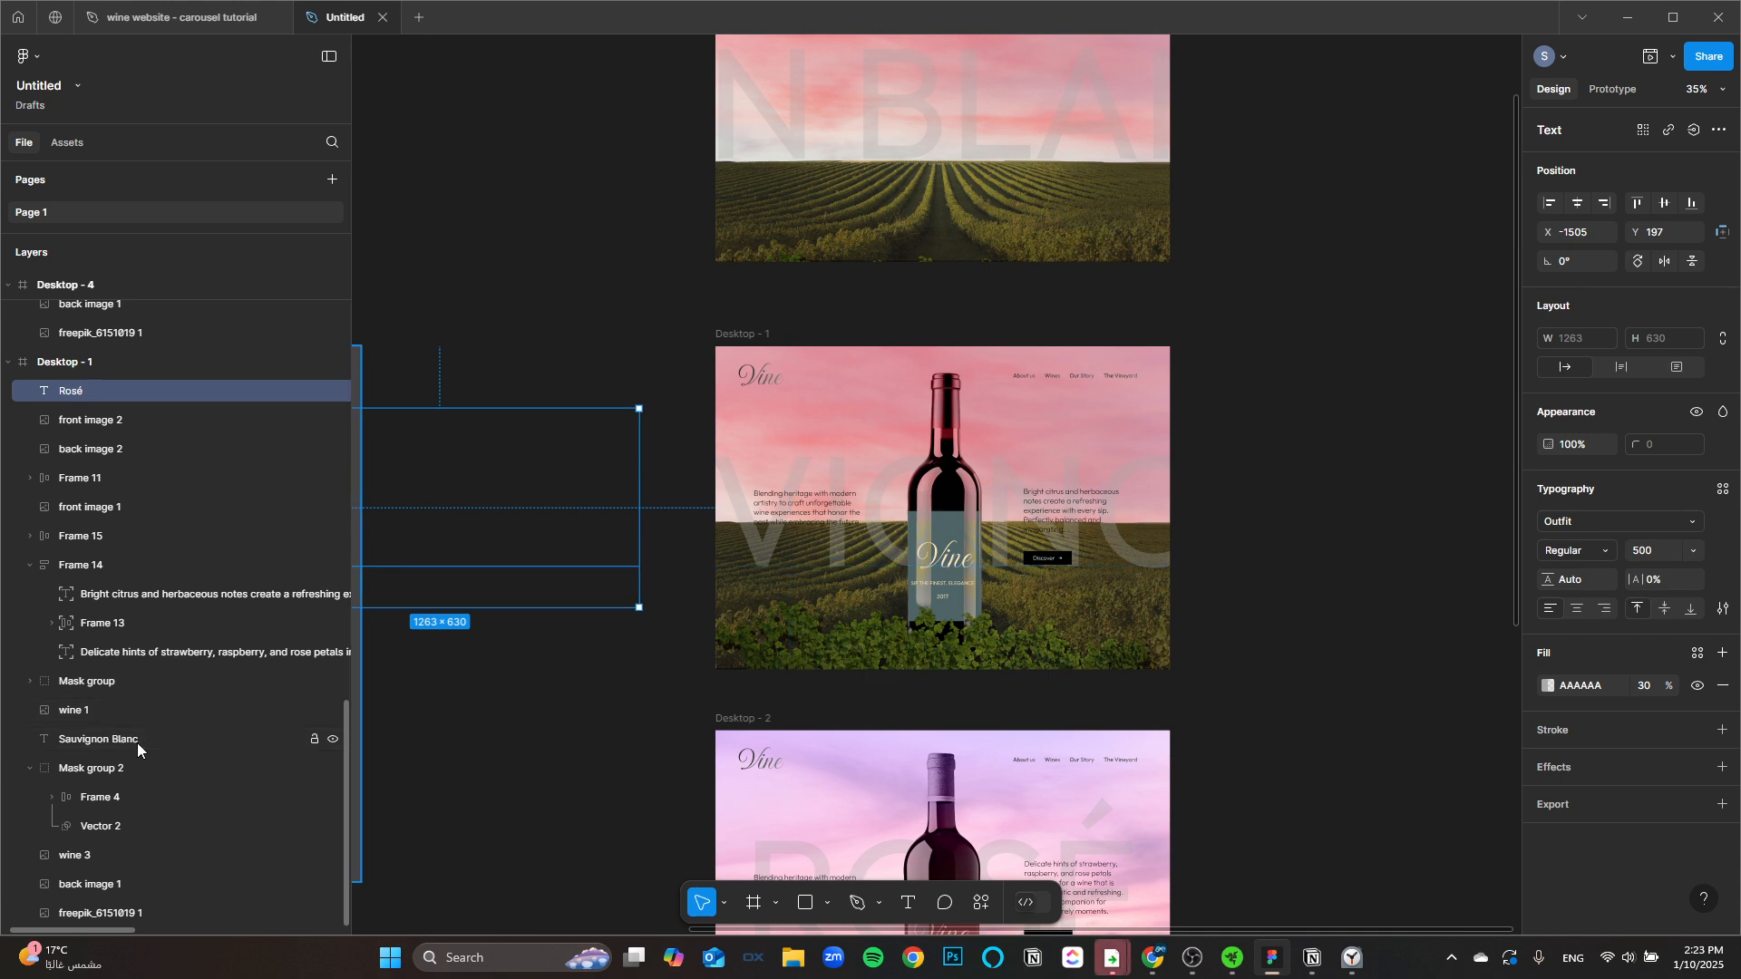
{"action": "key", "text": "ctrl+bracketleft"}
{"action": "key", "text": "ctrl+bracketleft"}
{"action": "key", "text": "ctrl+bracketleft"}
{"action": "key", "text": "ctrl+bracketleft"}
{"action": "key", "text": "ctrl+bracketleft"}
{"action": "key", "text": "ctrl+bracketleft"}
{"action": "key", "text": "ctrl+bracketleft"}
{"action": "key", "text": "ctrl+bracketleft"}
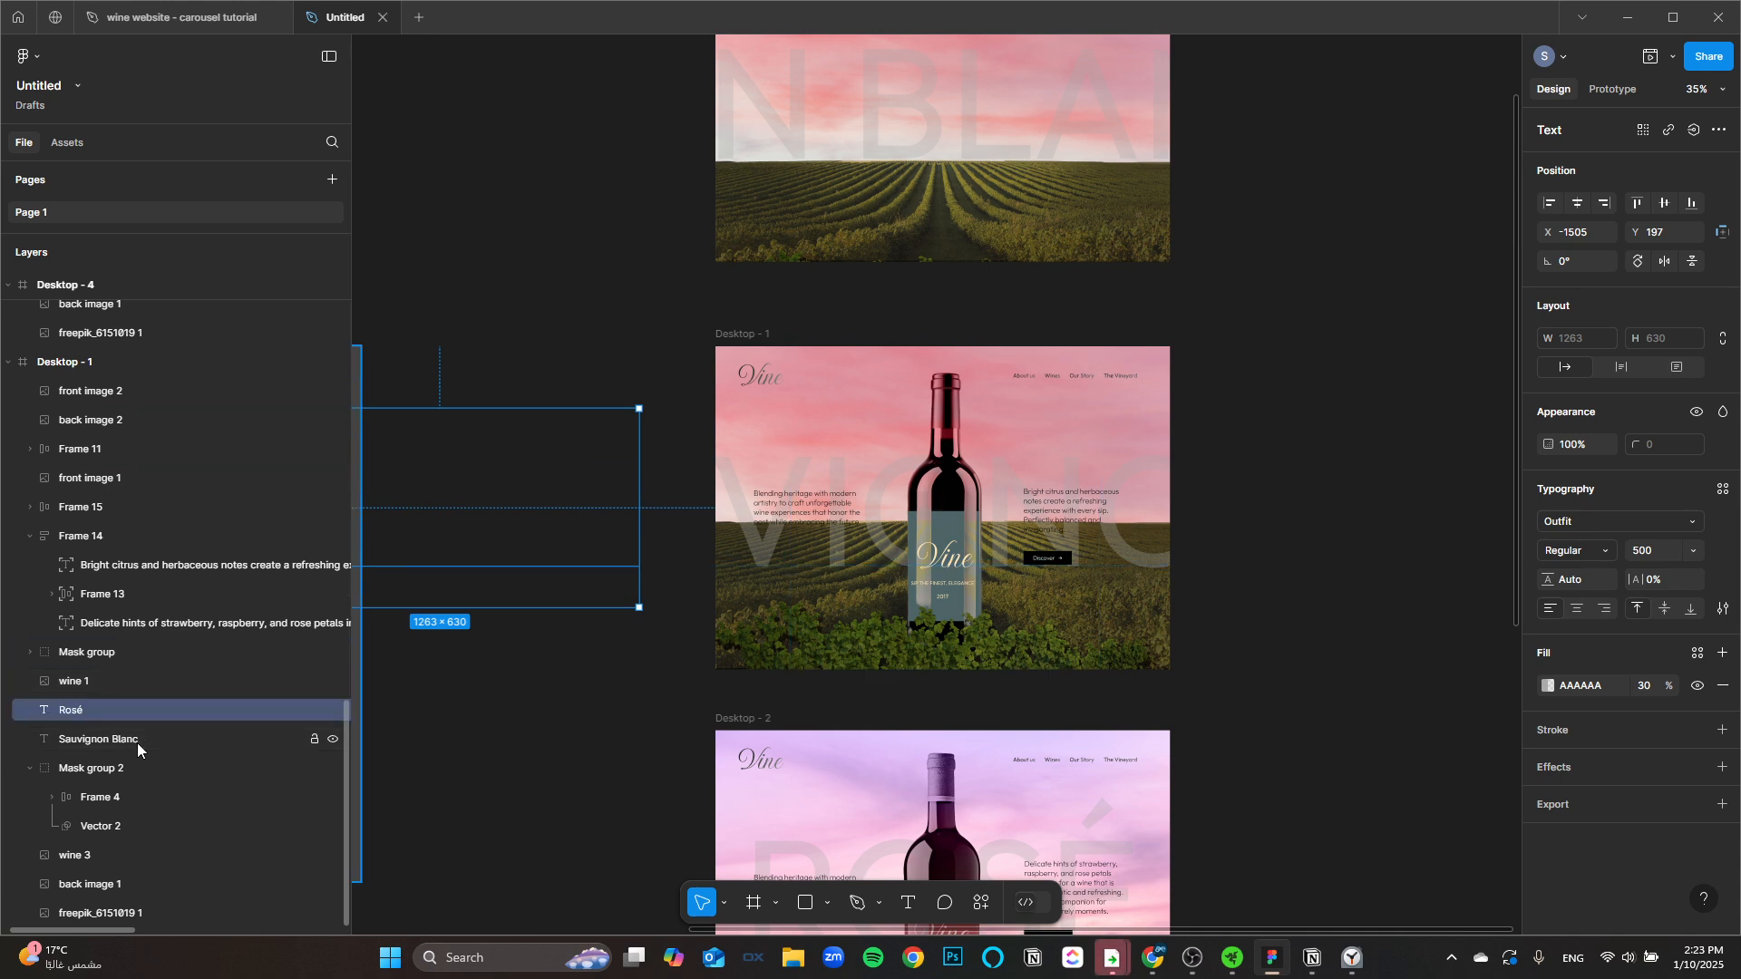
Step: Copy the Sauvignon Blanc title from Desktop - 1 and paste it into Desktop - 2
{"action": "scroll", "coordinate": [657, 435], "scroll_direction": "down", "scroll_amount": 3}
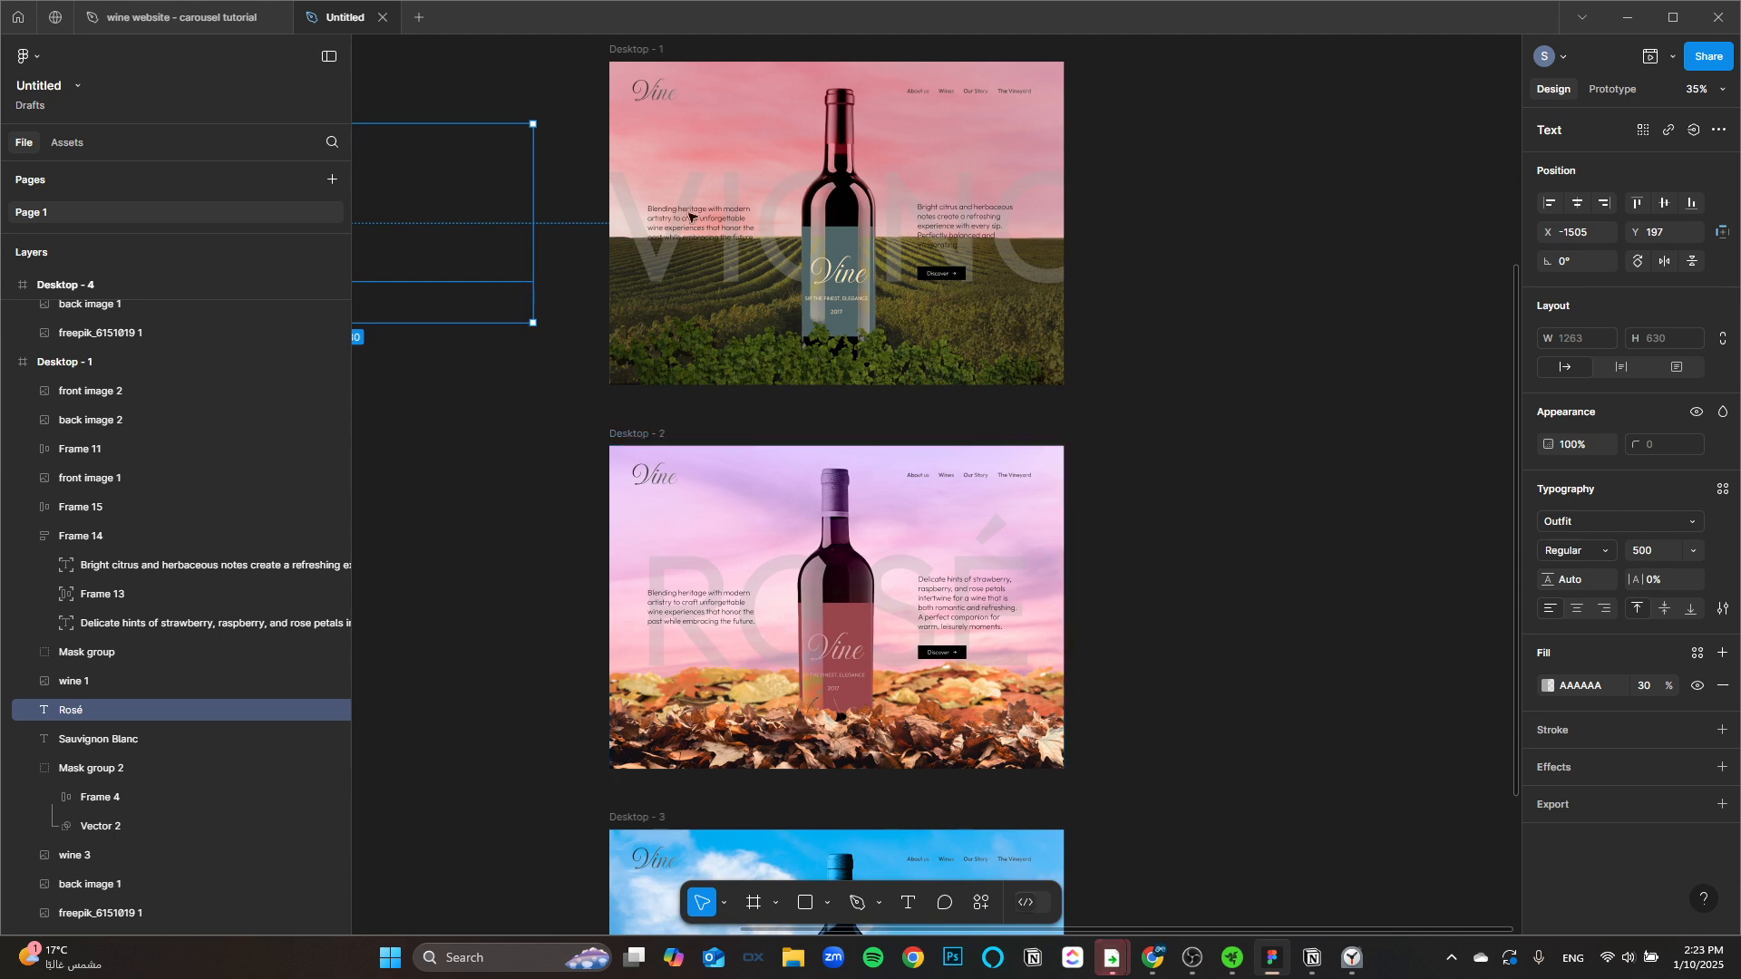
{"action": "left_click", "coordinate": [154, 739]}
{"action": "key", "text": "ctrl+c"}
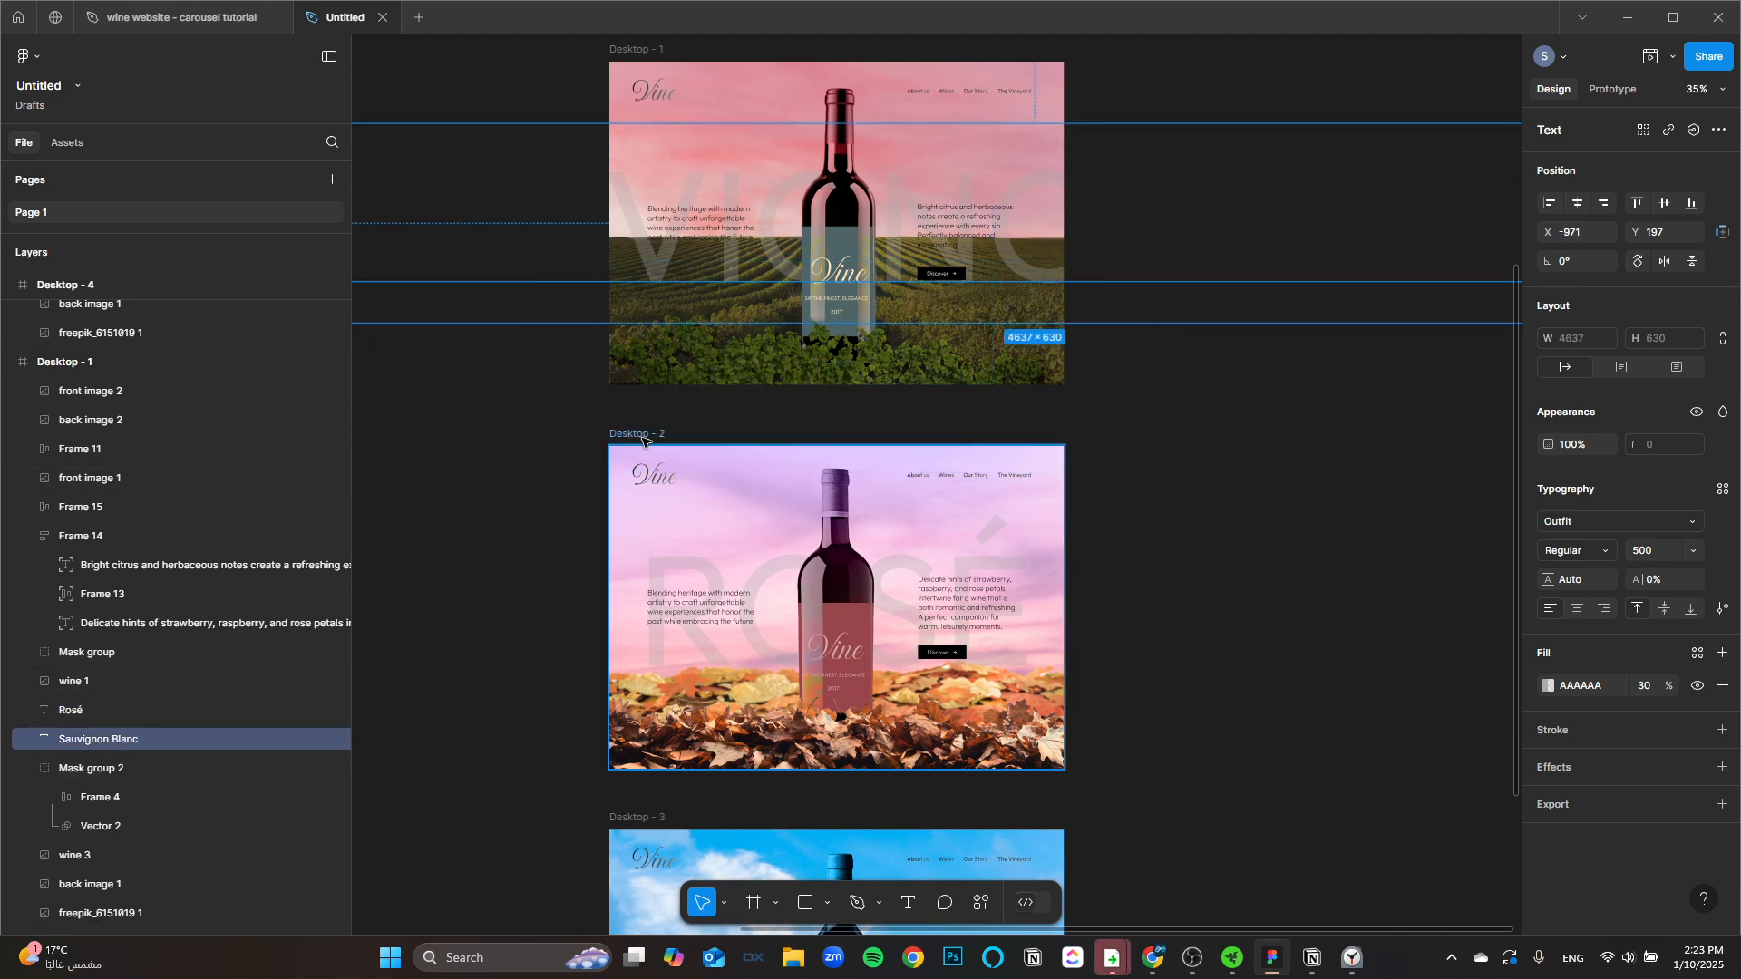
{"action": "left_click", "coordinate": [662, 437]}
{"action": "key", "text": "ctrl+v"}
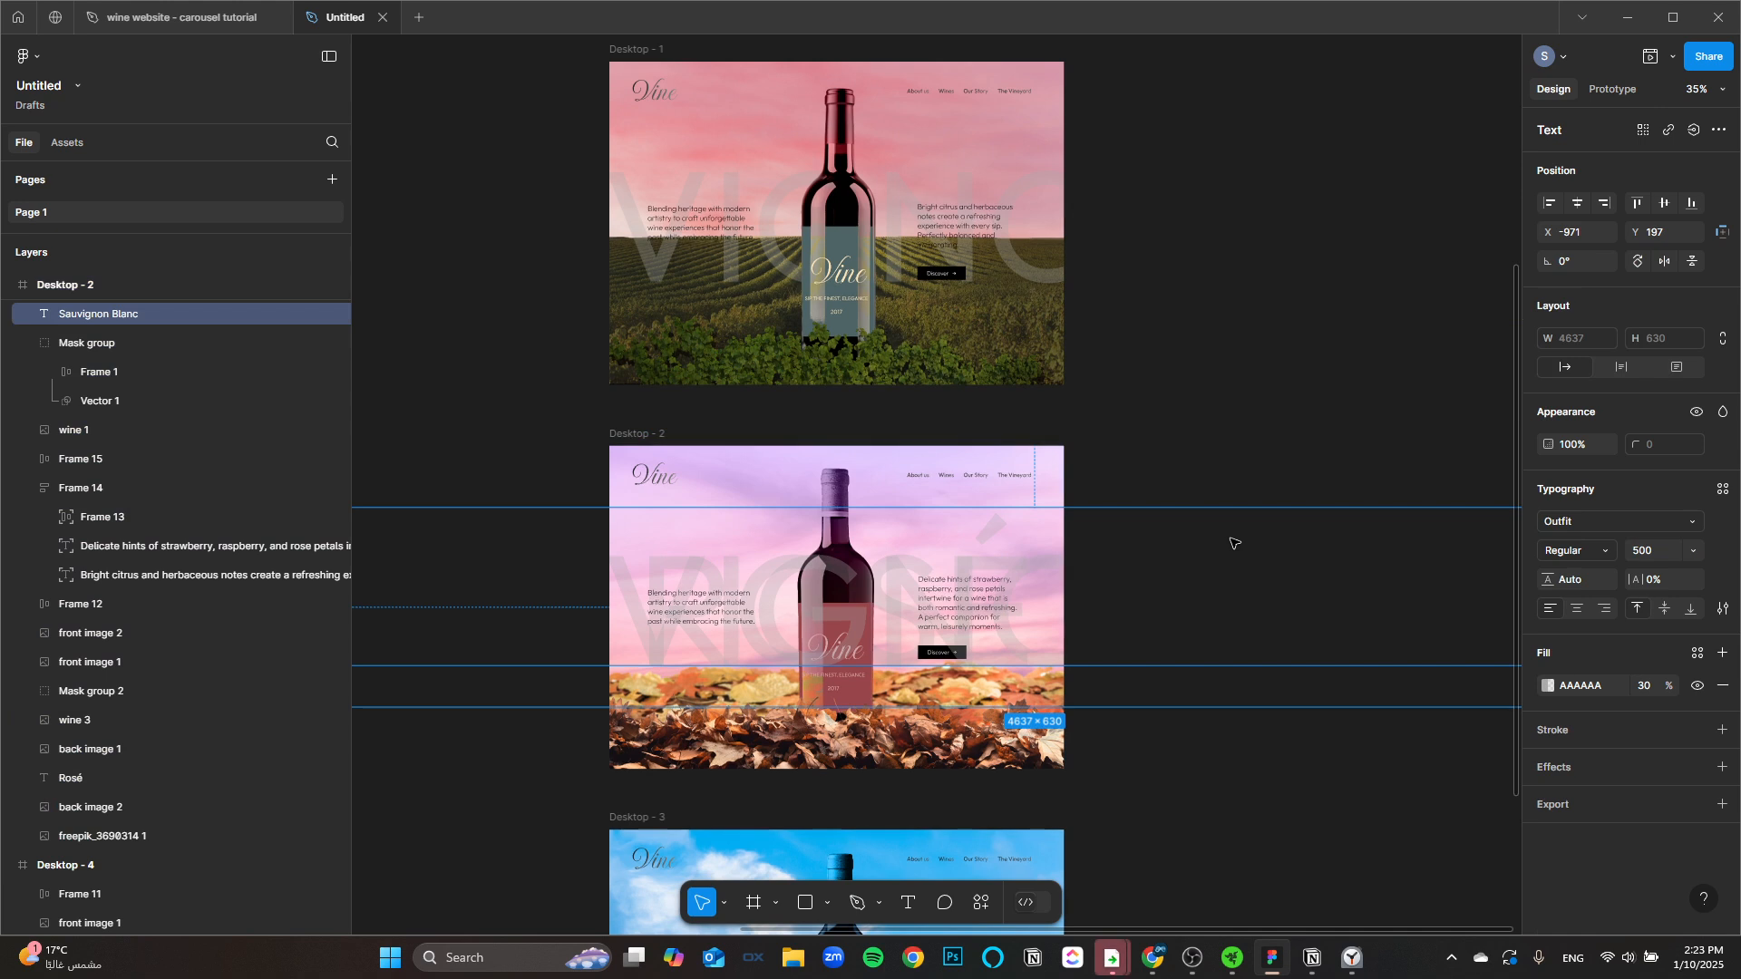
Step: Shift the pasted Sauvignon Blanc title horizontally to X 1859, fully outside Desktop - 2
{"action": "key", "text": "shift+Right"}
{"action": "key", "text": "shift+Right"}
{"action": "key", "text": "shift+Right"}
{"action": "key", "text": "shift+Right"}
{"action": "key", "text": "shift+Right"}
{"action": "key", "text": "shift+Right"}
{"action": "key", "text": "shift+Right"}
{"action": "key", "text": "shift+Right"}
{"action": "key", "text": "shift+Right"}
{"action": "key", "text": "shift+Right"}
{"action": "key", "text": "shift+Right"}
{"action": "key", "text": "shift+Right"}
{"action": "key", "text": "shift+Right"}
{"action": "key", "text": "shift+Right"}
{"action": "key", "text": "shift+Right"}
{"action": "key", "text": "shift+Right"}
{"action": "key", "text": "shift+Right"}
{"action": "key", "text": "shift+Right"}
{"action": "key", "text": "shift+Right"}
{"action": "key", "text": "shift+Right"}
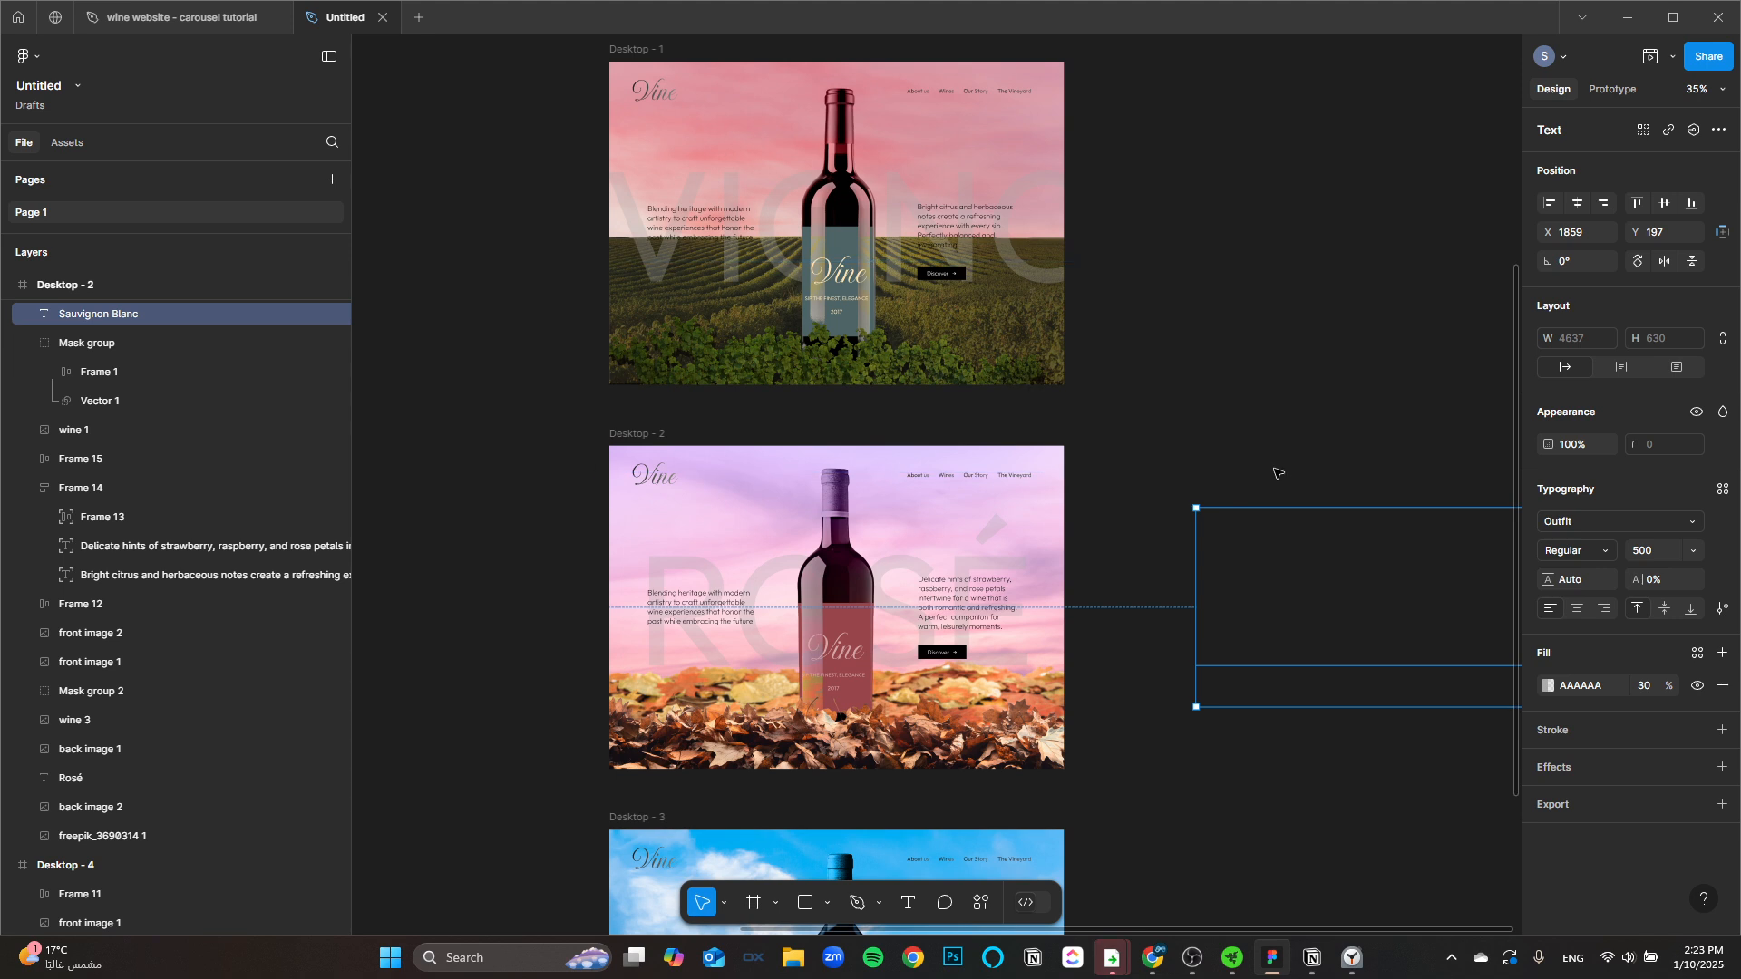
{"action": "left_click", "coordinate": [1227, 567]}
{"action": "left_click_drag", "start_coordinate": [1179, 549], "coordinate": [1122, 649]}
Step: Preview the prototype starting from Desktop - 1 to check the carousel transition, and close the preview
{"action": "scroll", "coordinate": [1037, 541], "scroll_direction": "down", "scroll_amount": 1}
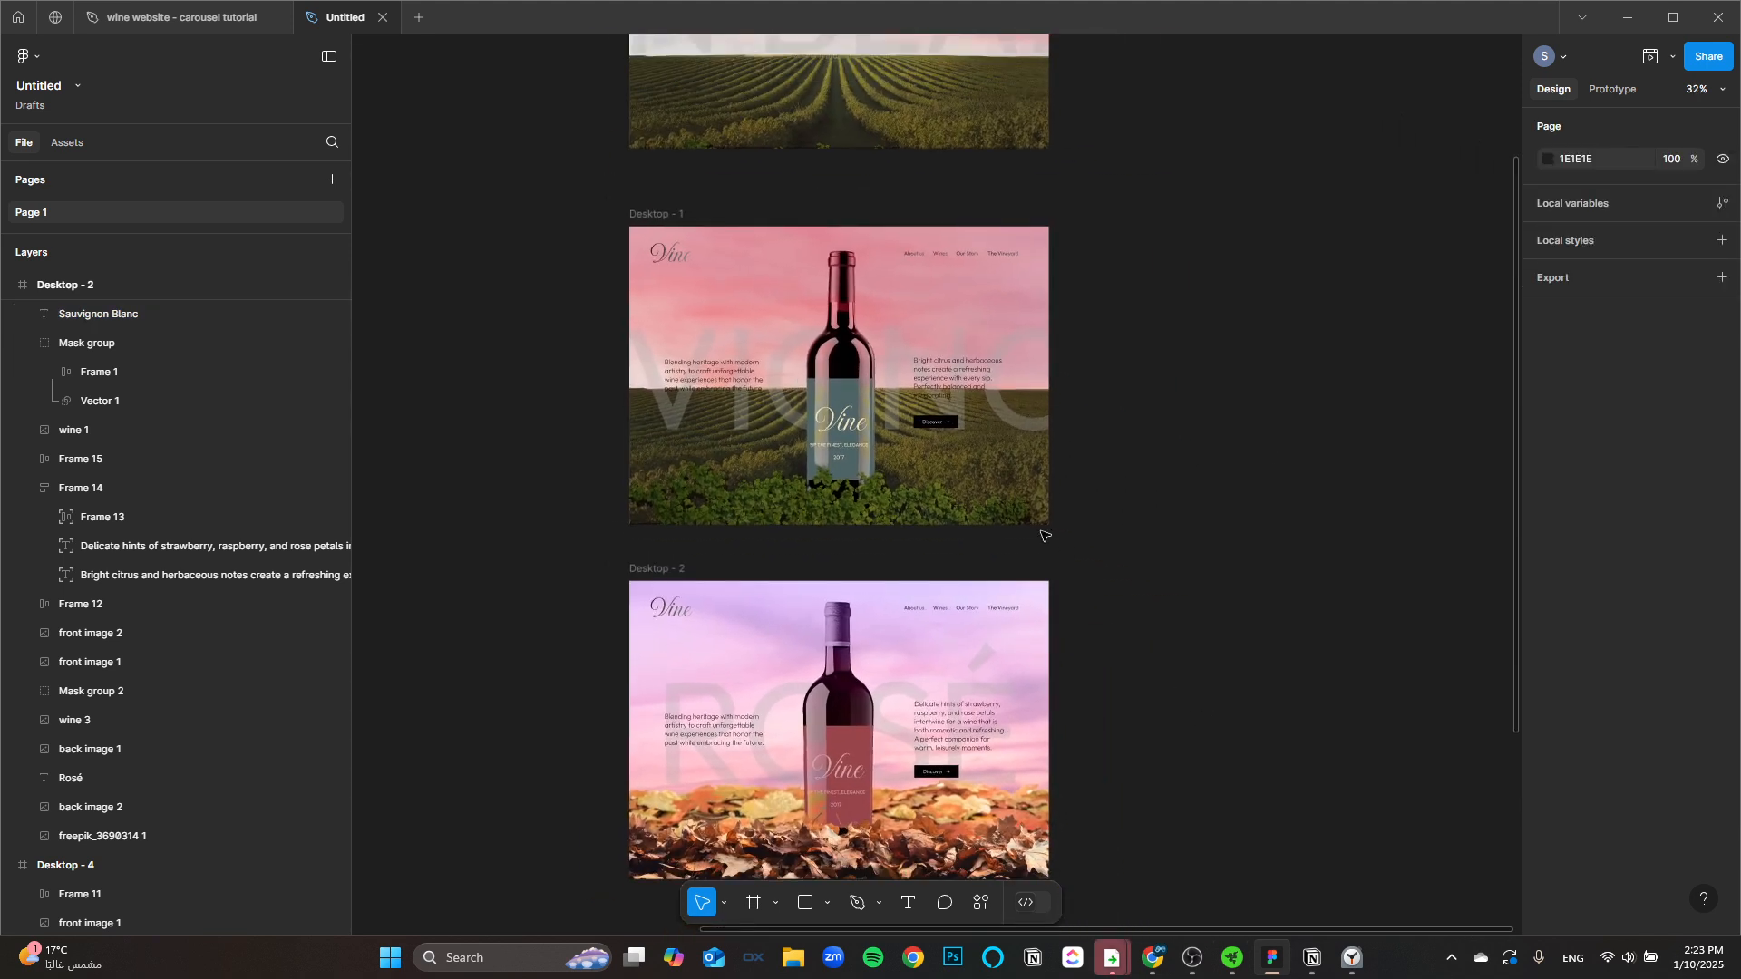
{"action": "scroll", "coordinate": [870, 498], "scroll_direction": "down", "scroll_amount": 1}
{"action": "left_click_drag", "start_coordinate": [871, 517], "coordinate": [902, 615]}
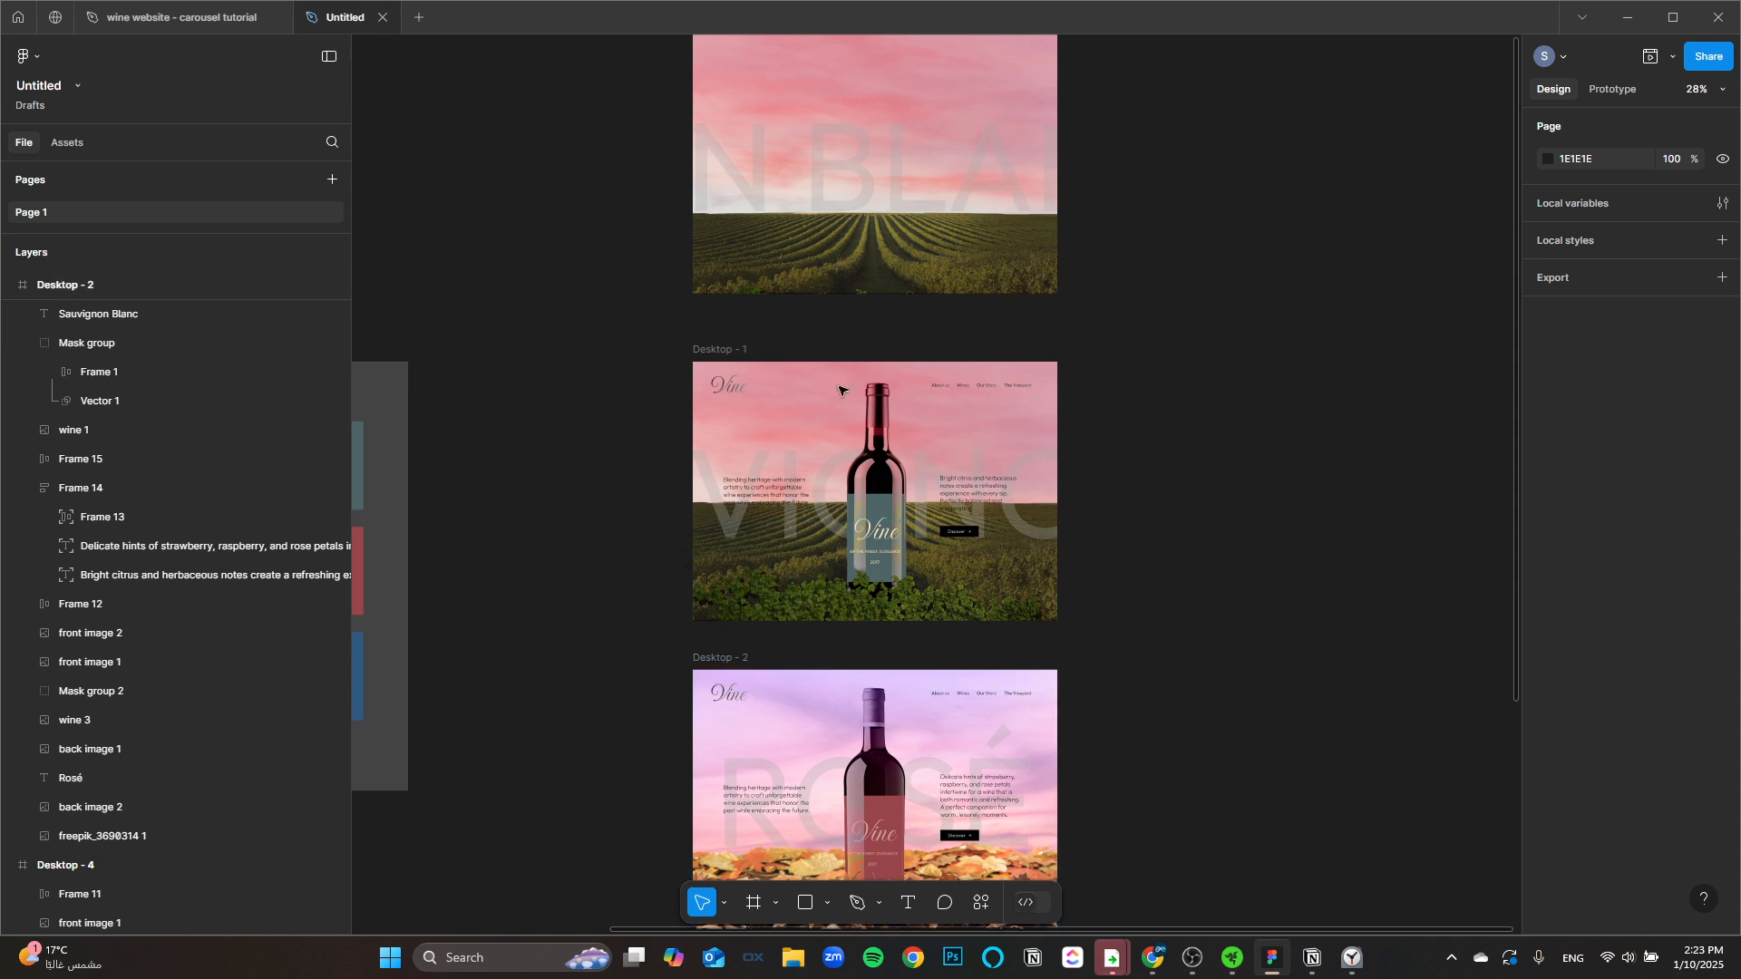
{"action": "scroll", "coordinate": [838, 394], "scroll_direction": "up", "scroll_amount": 5}
{"action": "scroll", "coordinate": [799, 363], "scroll_direction": "down", "scroll_amount": 3}
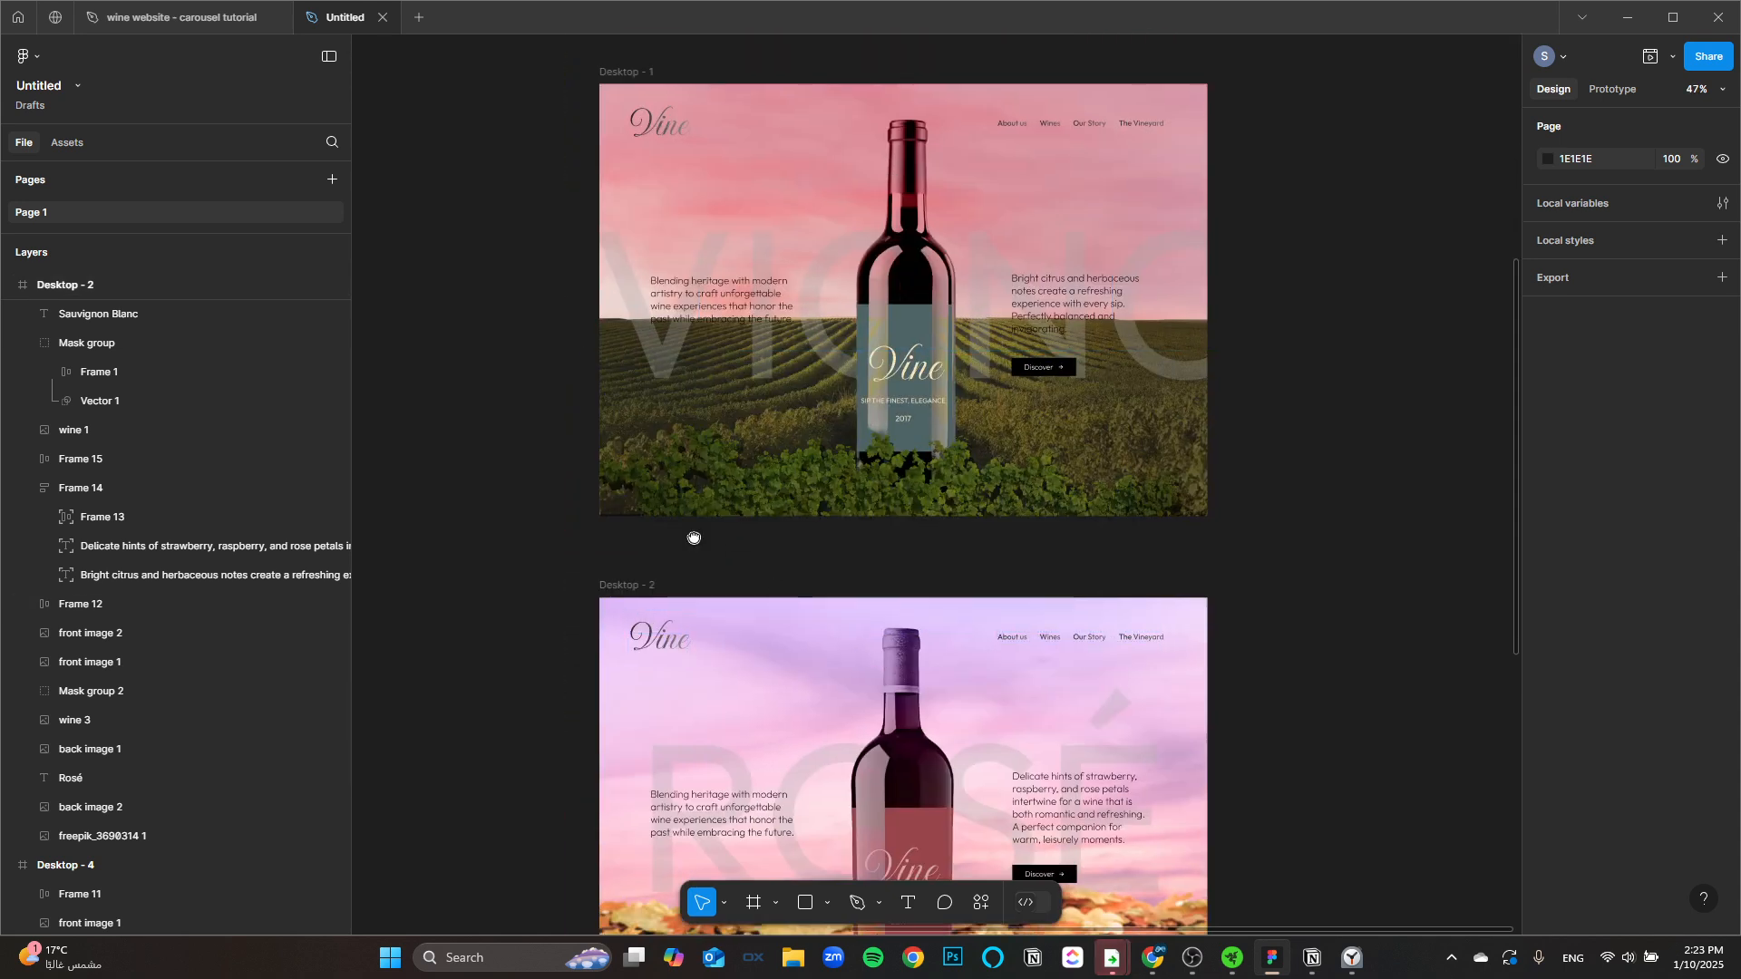
{"action": "scroll", "coordinate": [694, 535], "scroll_direction": "right", "scroll_amount": 1}
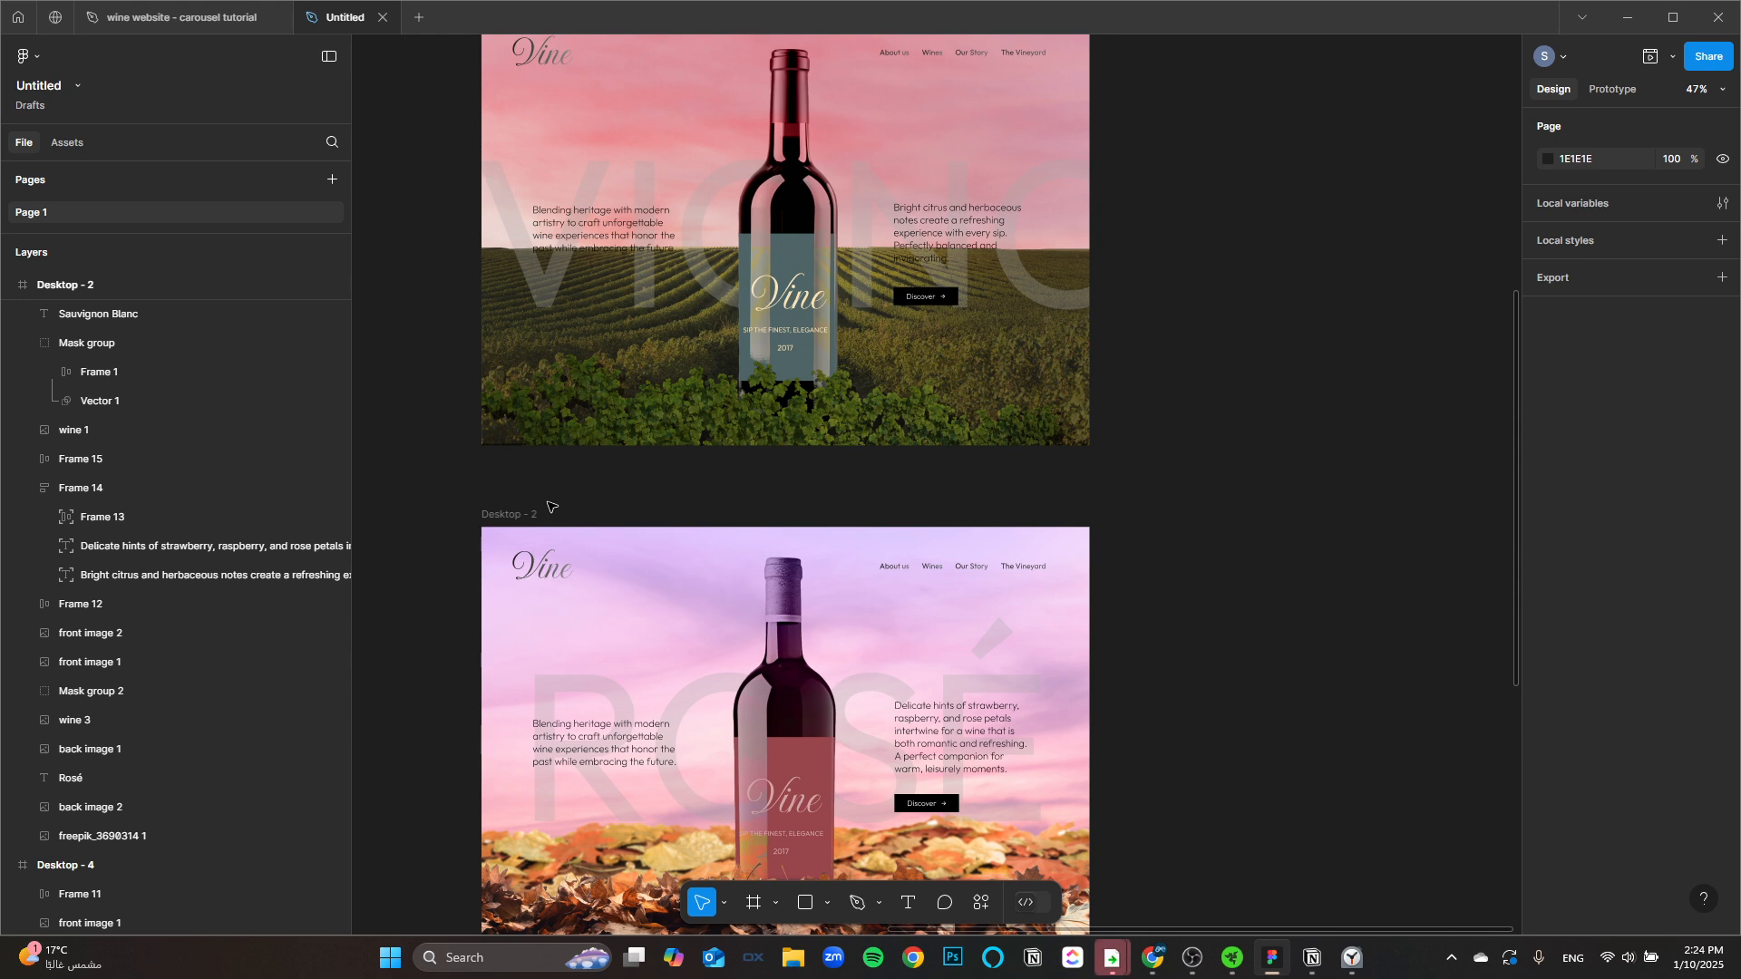
{"action": "scroll", "coordinate": [637, 406], "scroll_direction": "up", "scroll_amount": 3}
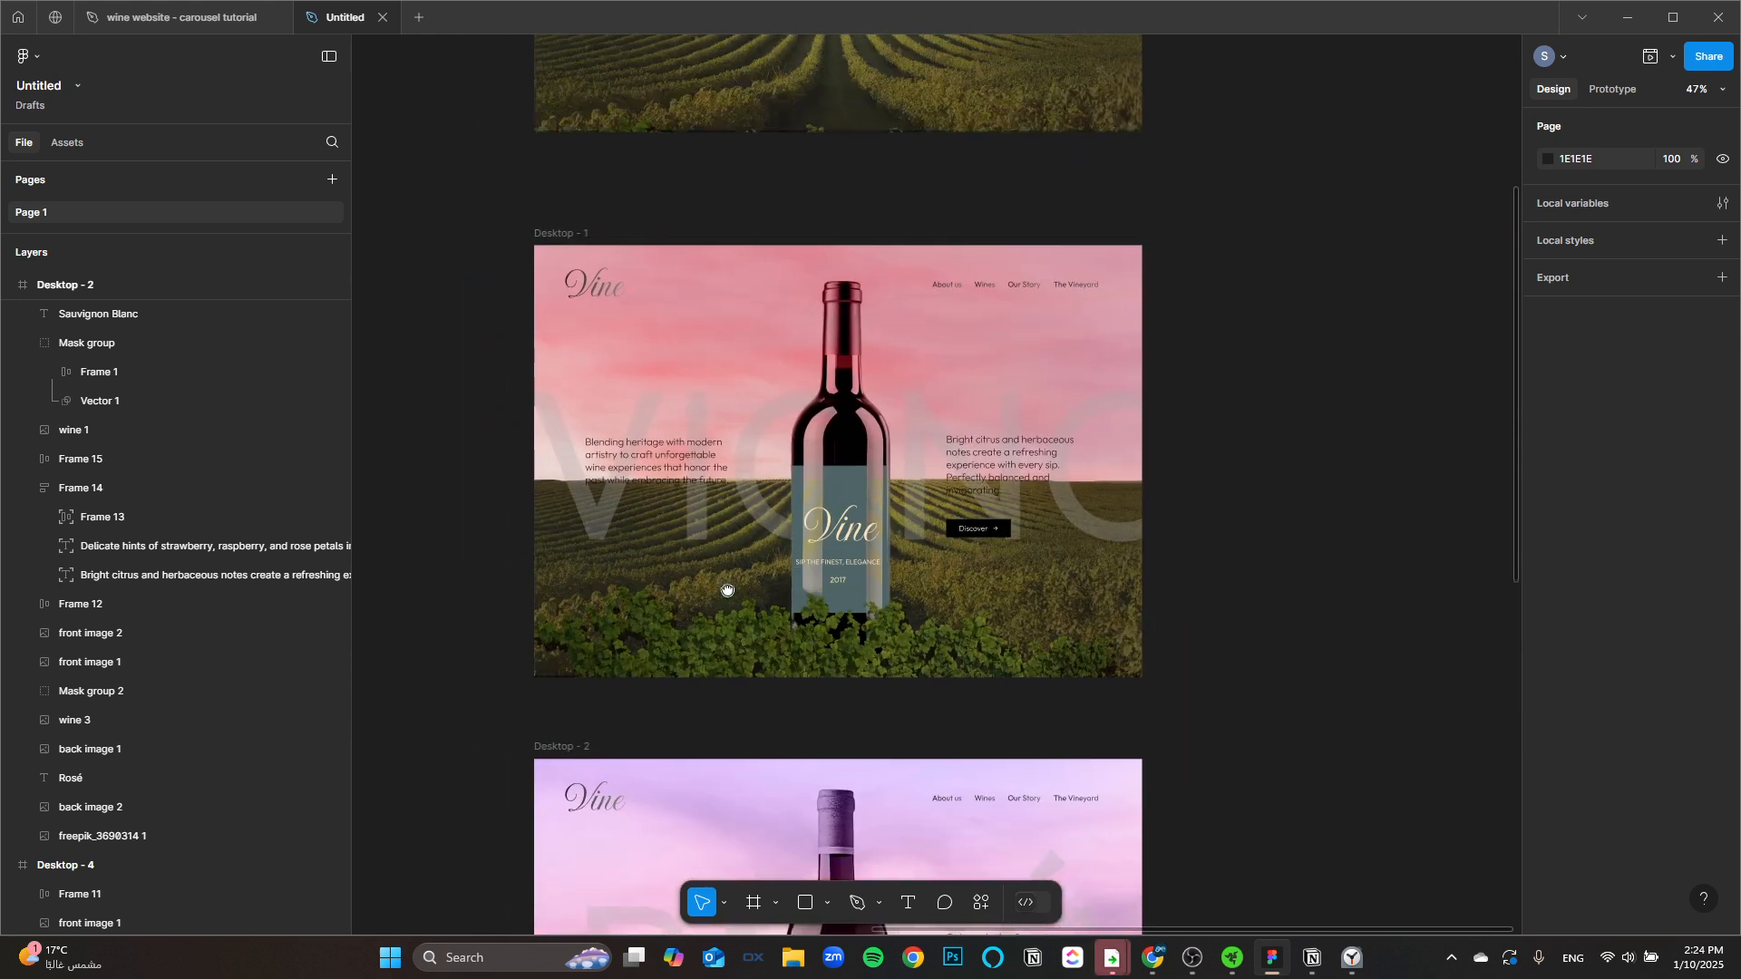
{"action": "left_click", "coordinate": [602, 238]}
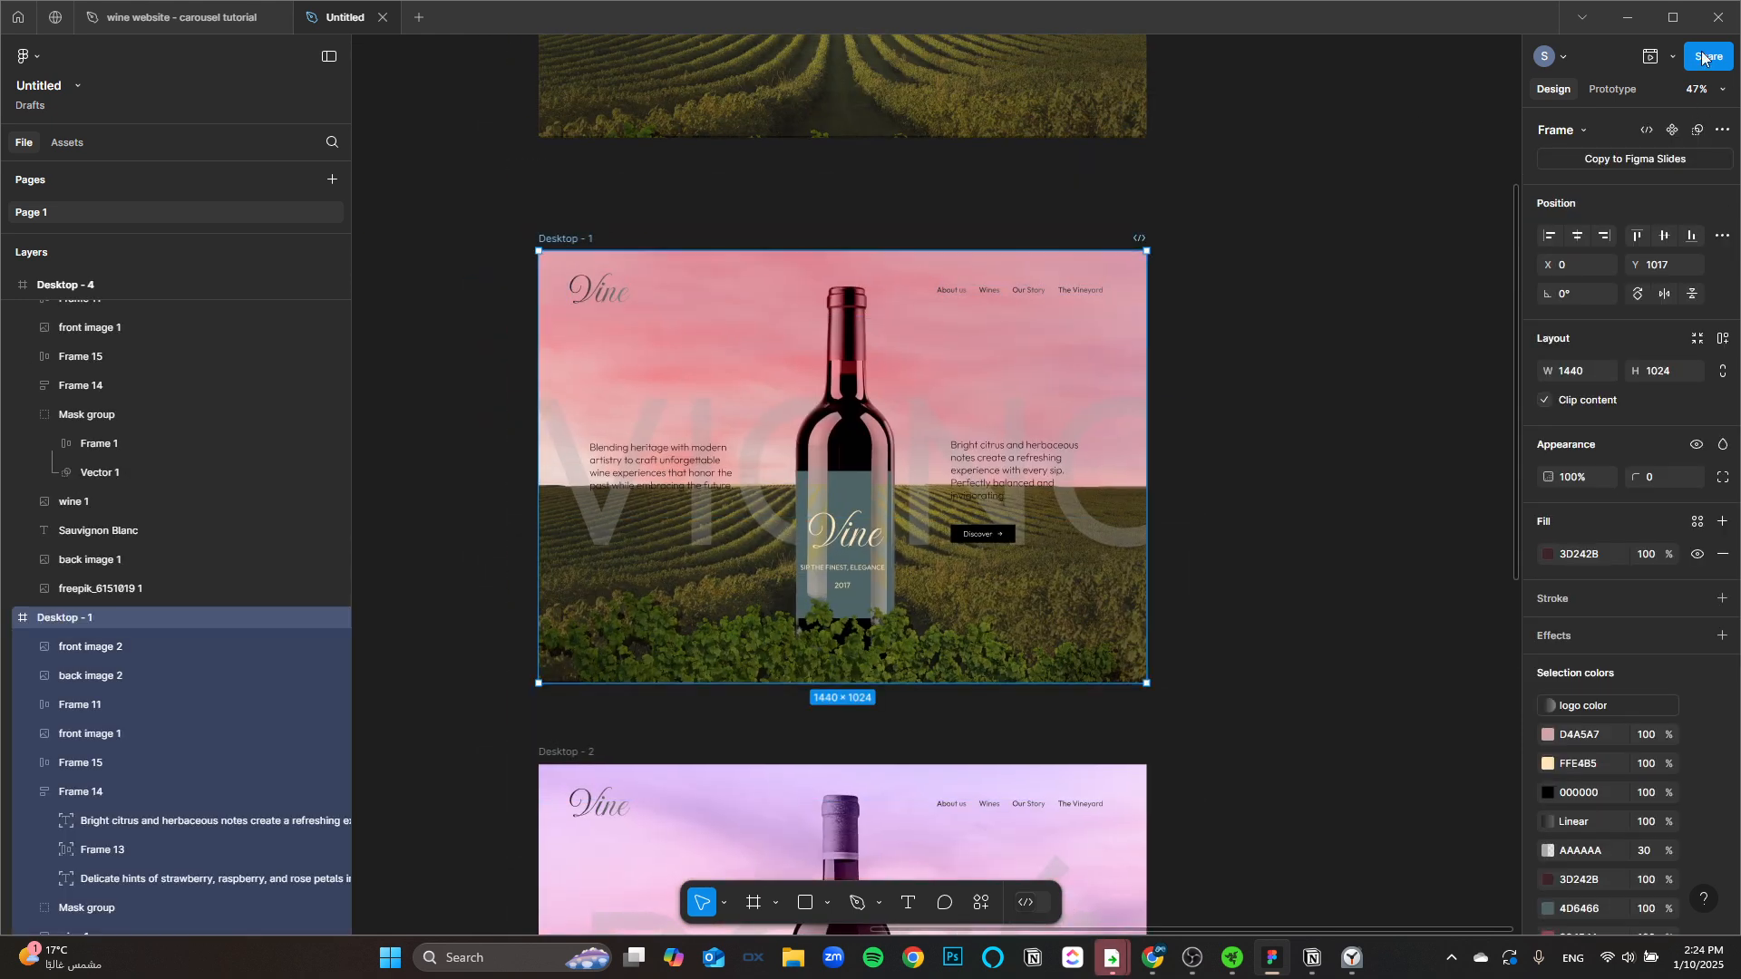
{"action": "left_click", "coordinate": [1652, 56]}
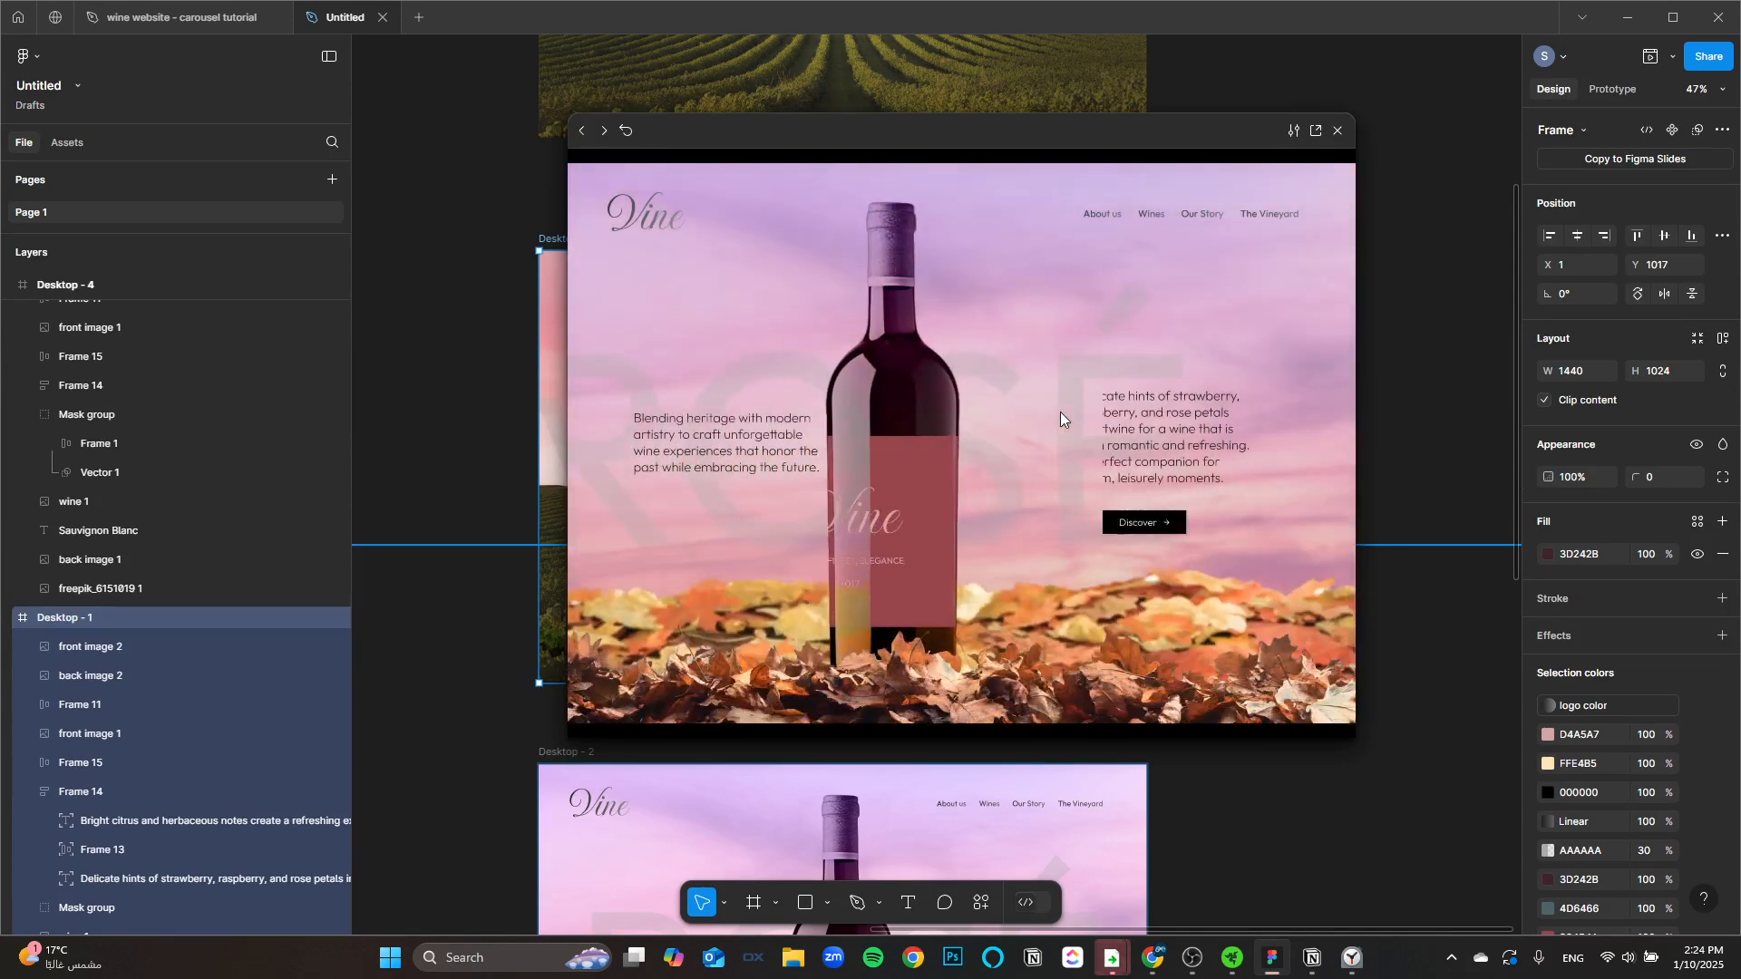
{"action": "left_click", "coordinate": [1337, 131]}
Step: Send the Sauvignon Blanc title backward in Desktop - 2's layer order until it sits directly above Rosé
{"action": "left_click_drag", "start_coordinate": [1070, 488], "coordinate": [1266, 178]}
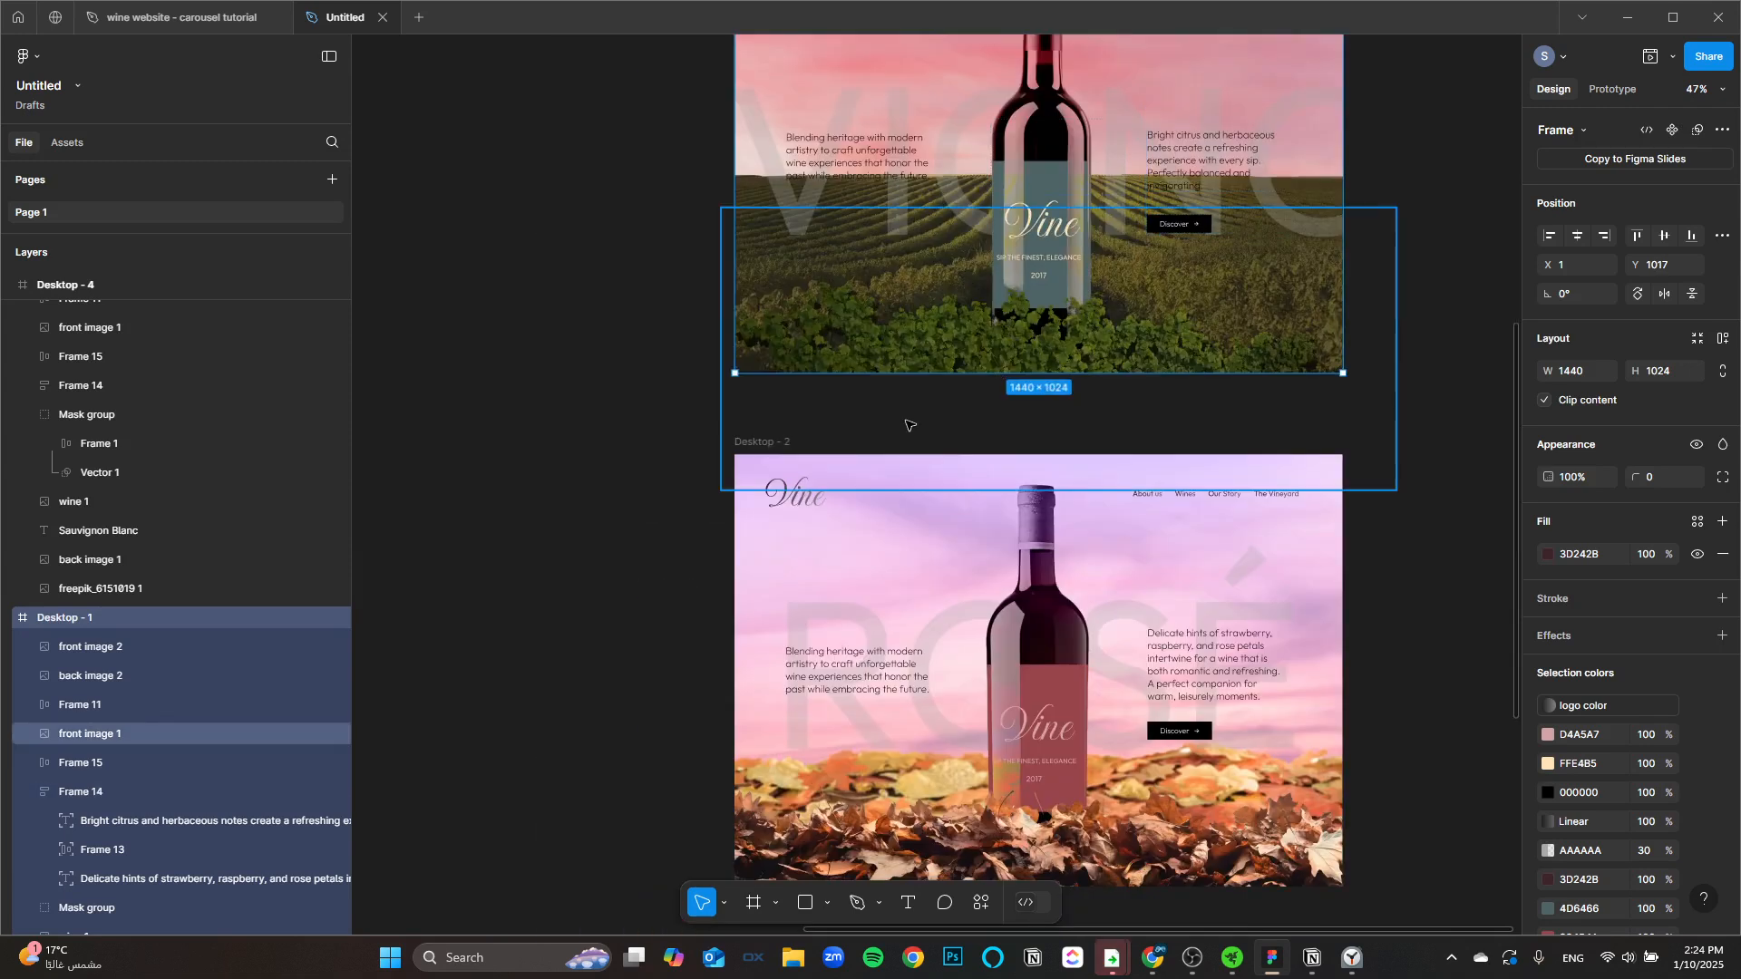
{"action": "left_click", "coordinate": [761, 450]}
{"action": "scroll", "coordinate": [132, 680], "scroll_direction": "up", "scroll_amount": 2}
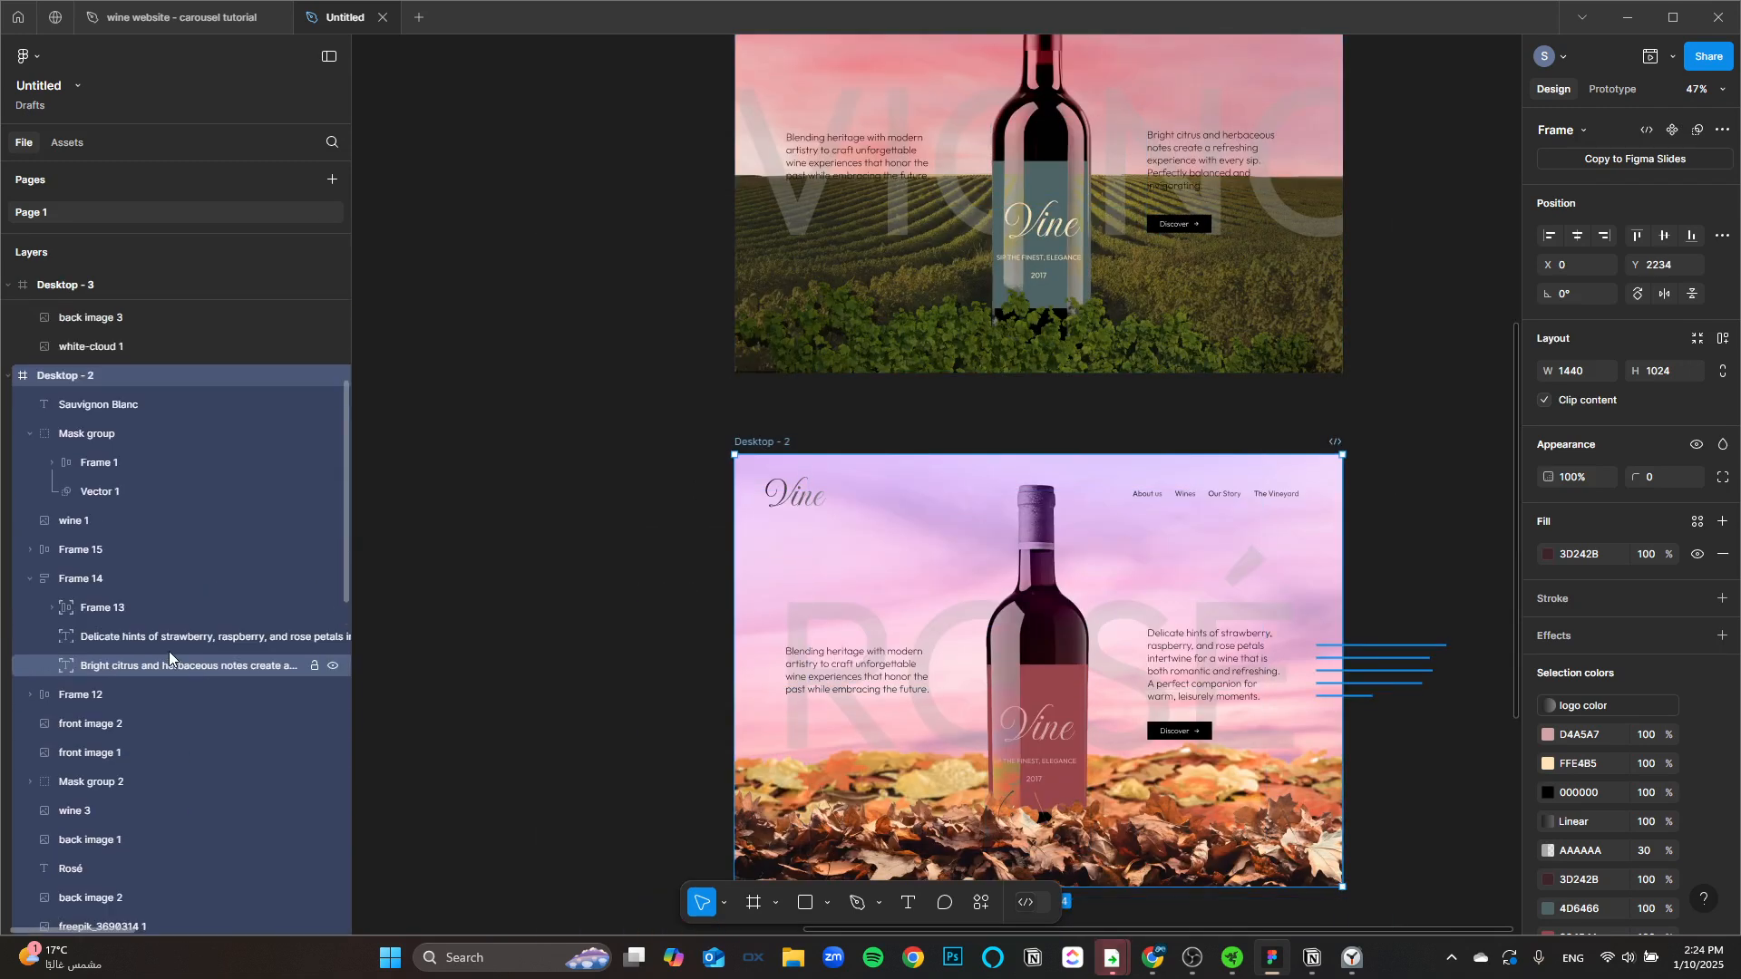
{"action": "left_click", "coordinate": [101, 405]}
{"action": "key", "text": "ctrl+bracketleft"}
{"action": "key", "text": "ctrl+bracketleft"}
{"action": "key", "text": "ctrl+bracketleft"}
{"action": "key", "text": "ctrl+bracketleft"}
{"action": "key", "text": "ctrl+bracketleft"}
{"action": "key", "text": "ctrl+bracketleft"}
{"action": "key", "text": "ctrl+bracketleft"}
{"action": "key", "text": "ctrl+bracketleft"}
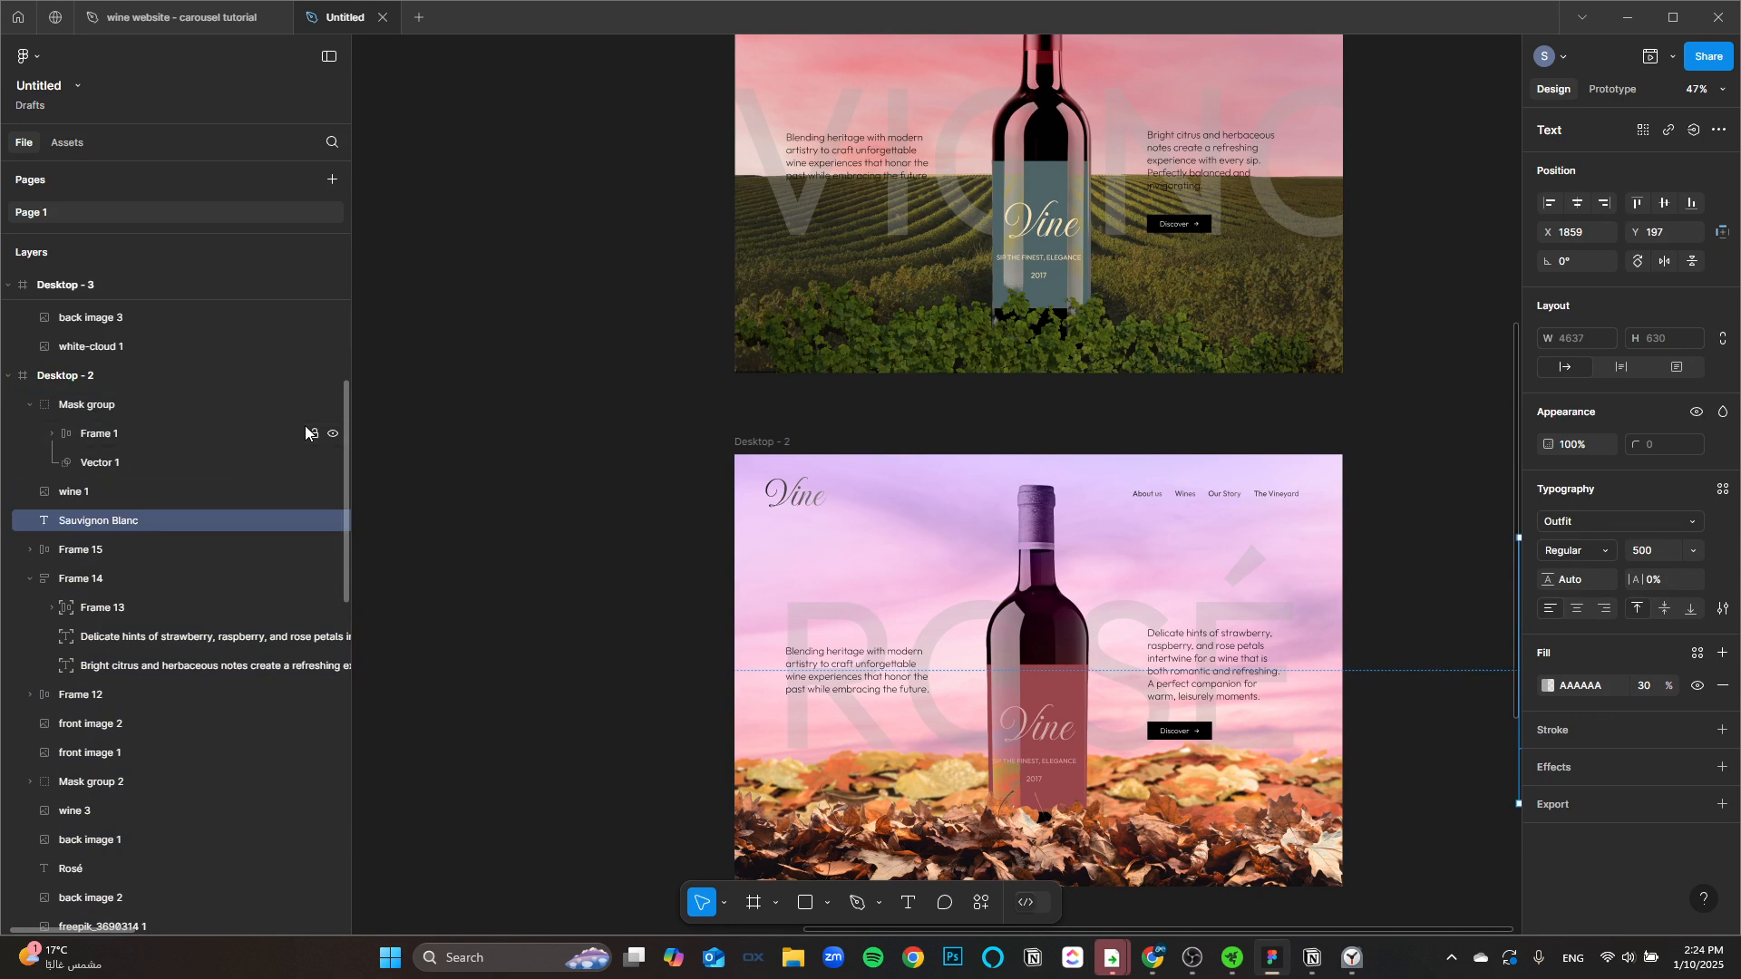
{"action": "key", "text": "ctrl+bracketleft"}
{"action": "key", "text": "ctrl+bracketleft"}
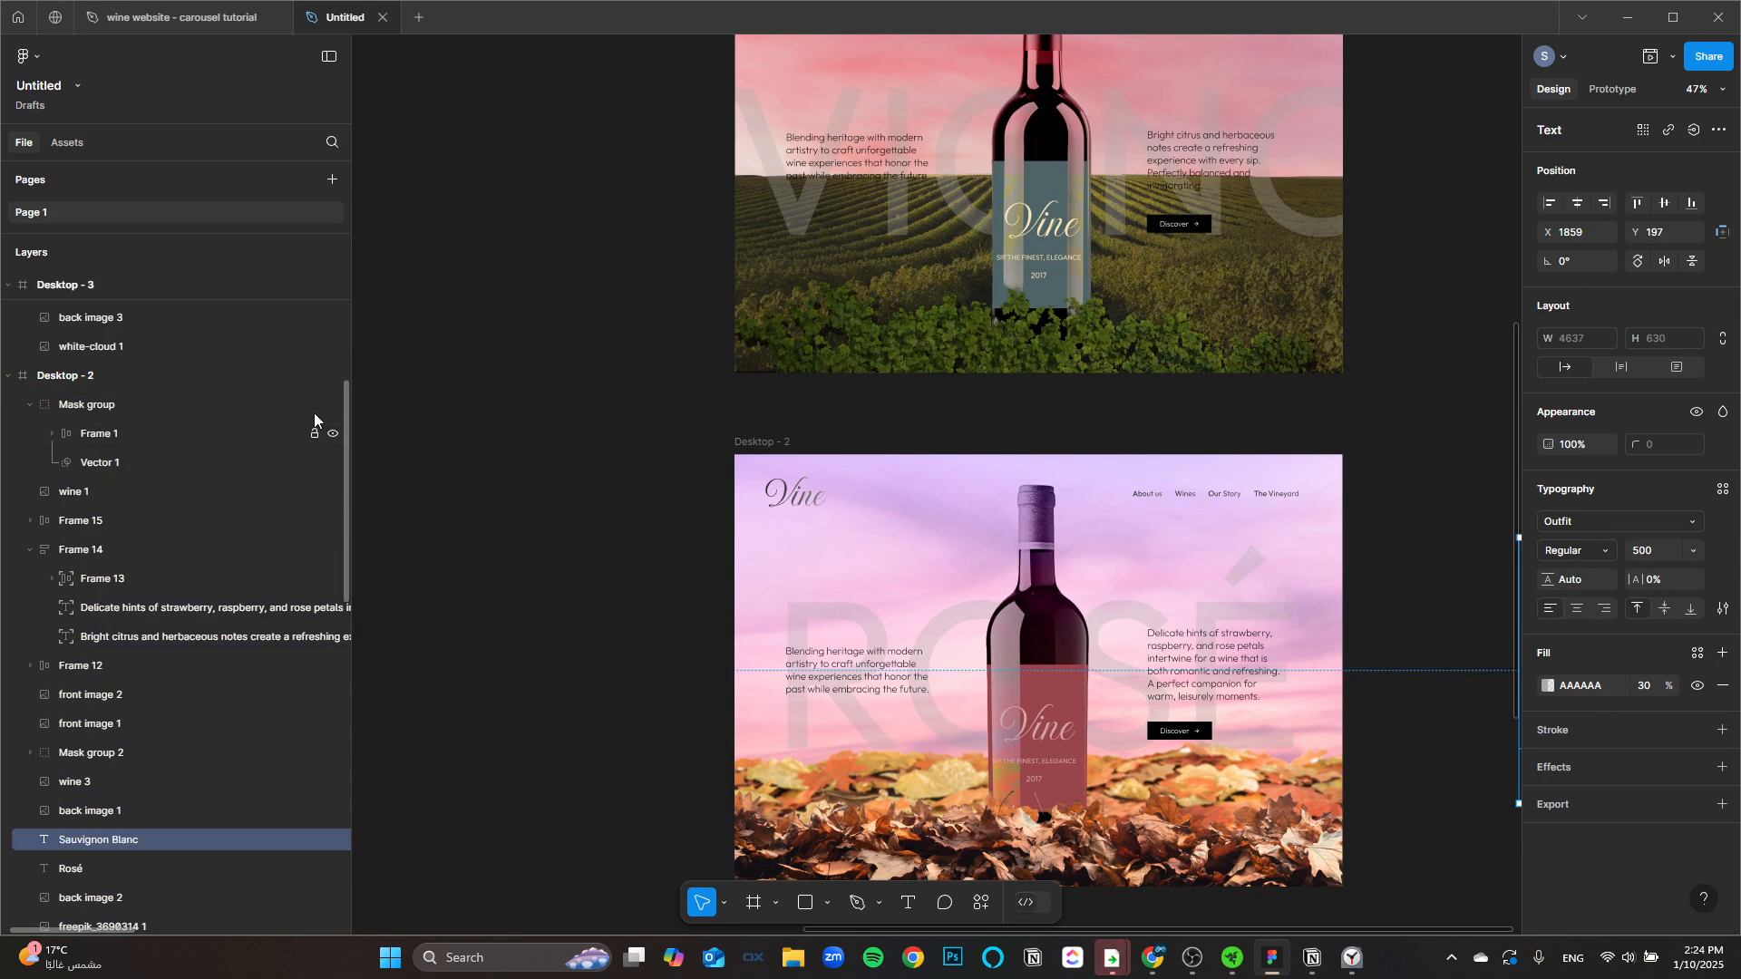
Step: Preview the prototype starting from Desktop - 4 to check the transitions, and close the preview
{"action": "scroll", "coordinate": [828, 557], "scroll_direction": "down", "scroll_amount": 3}
{"action": "scroll", "coordinate": [828, 557], "scroll_direction": "down", "scroll_amount": 2}
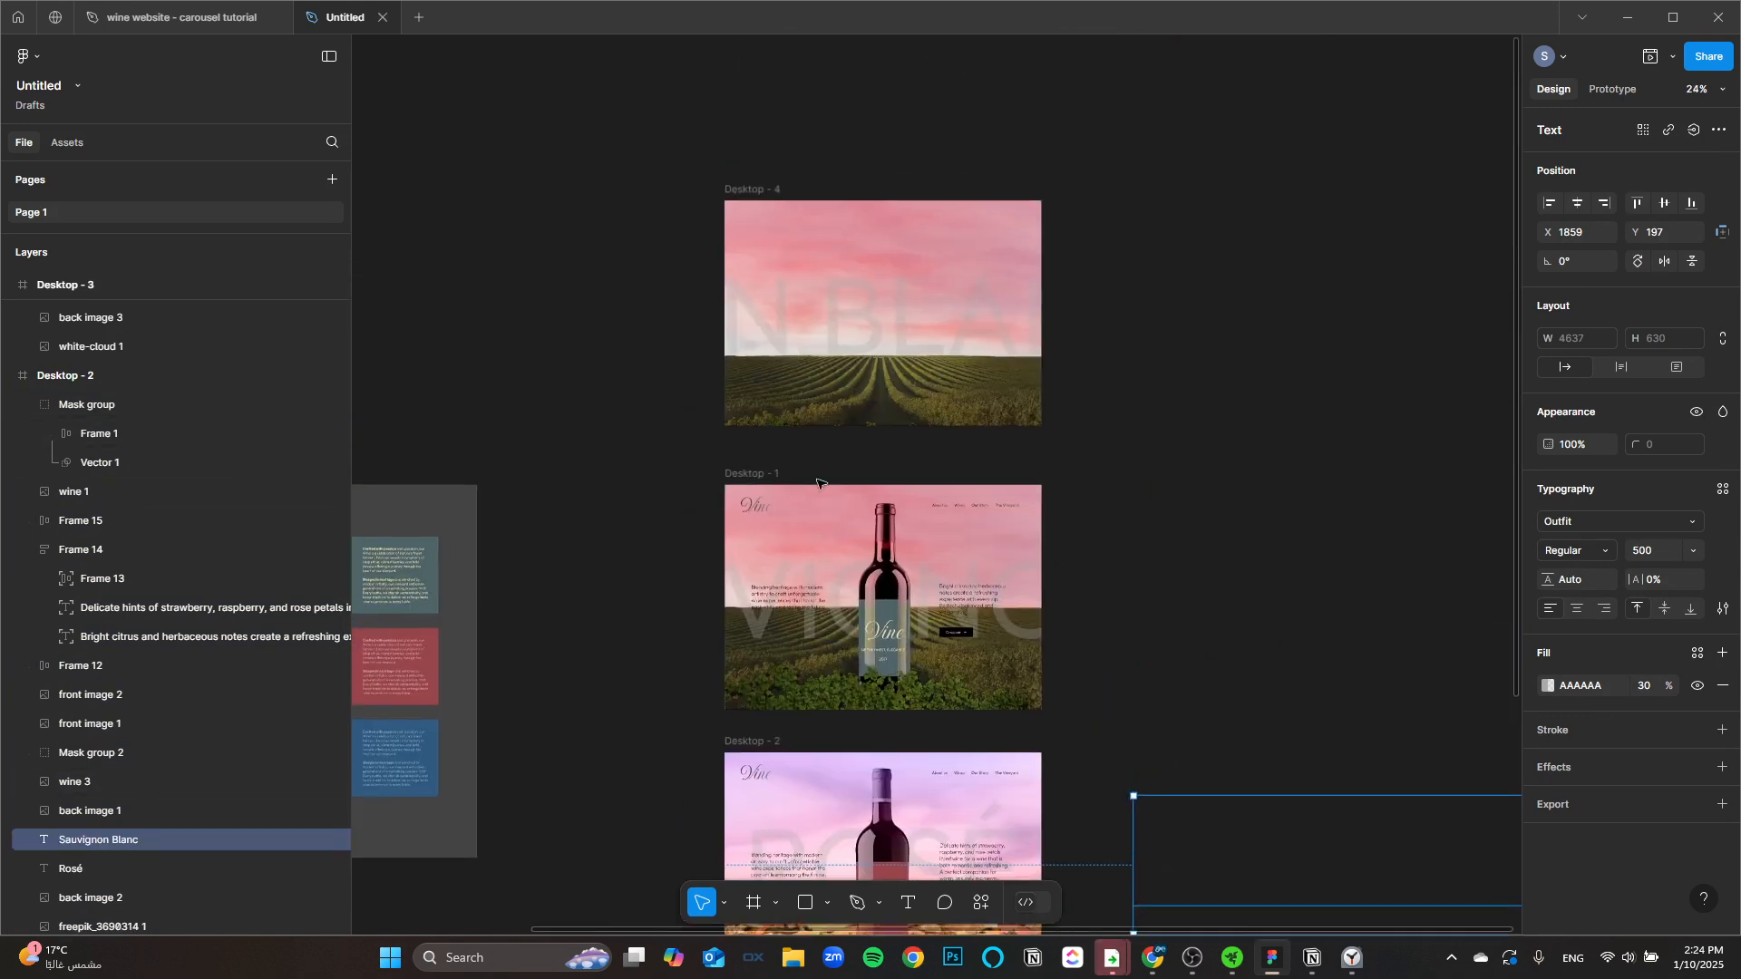
{"action": "left_click", "coordinate": [751, 185]}
{"action": "left_click", "coordinate": [1656, 57]}
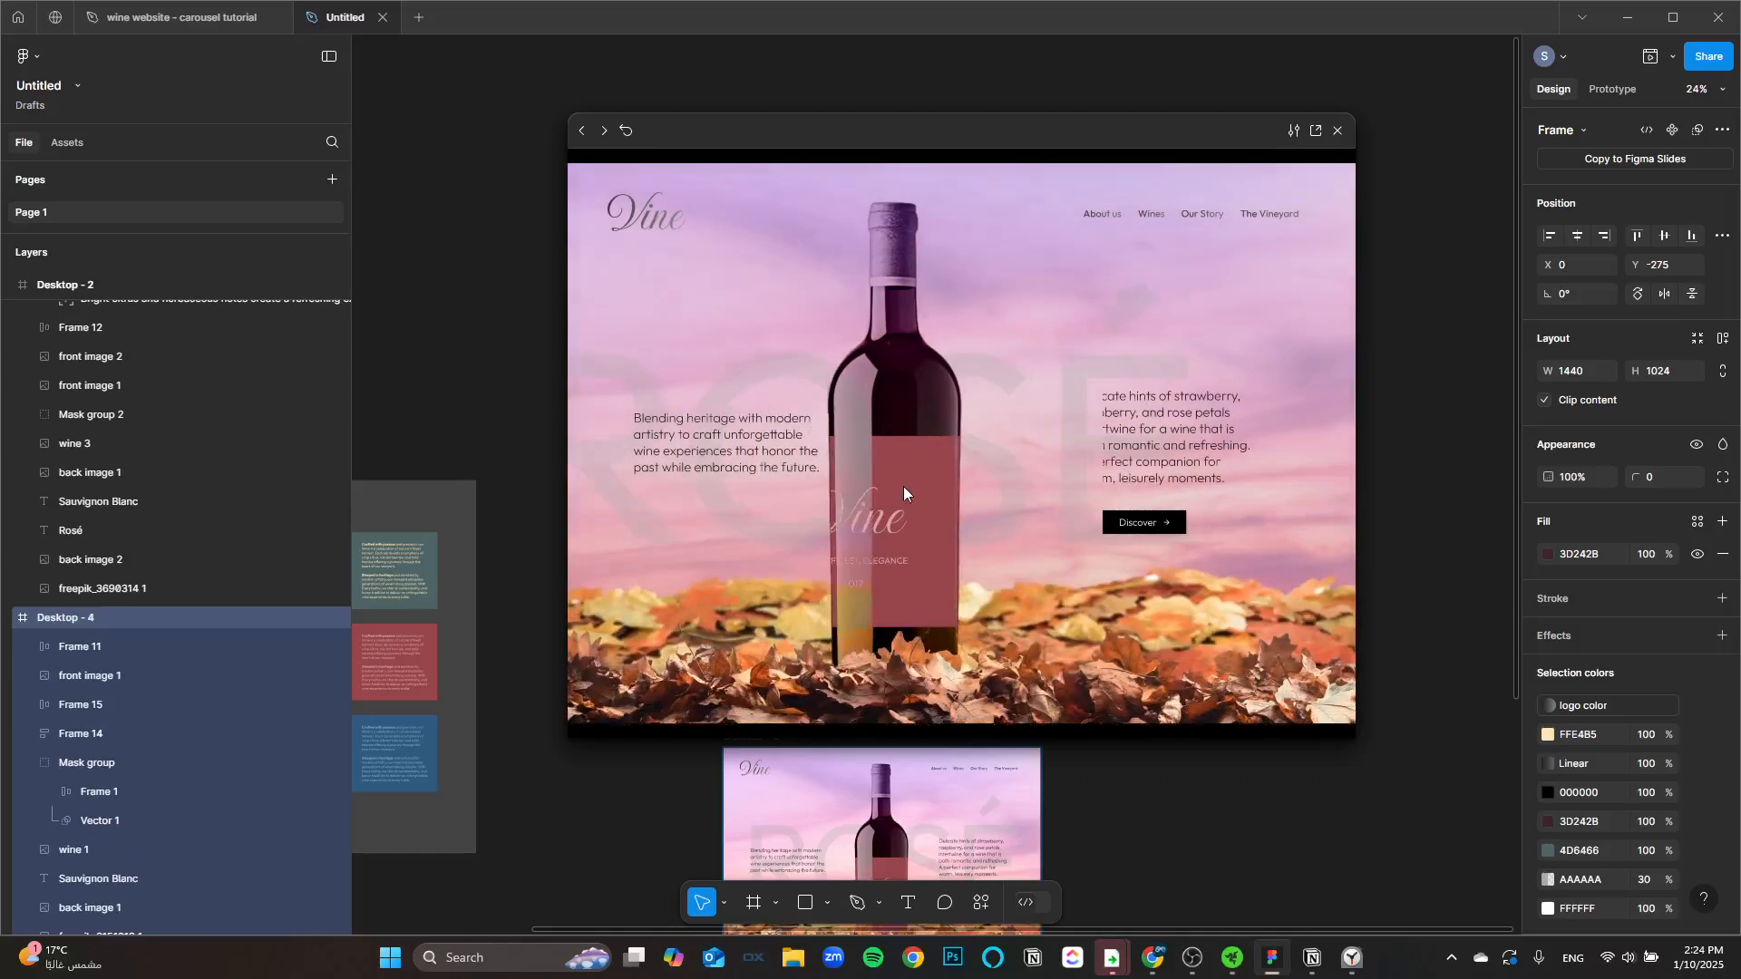
{"action": "left_click", "coordinate": [1338, 131]}
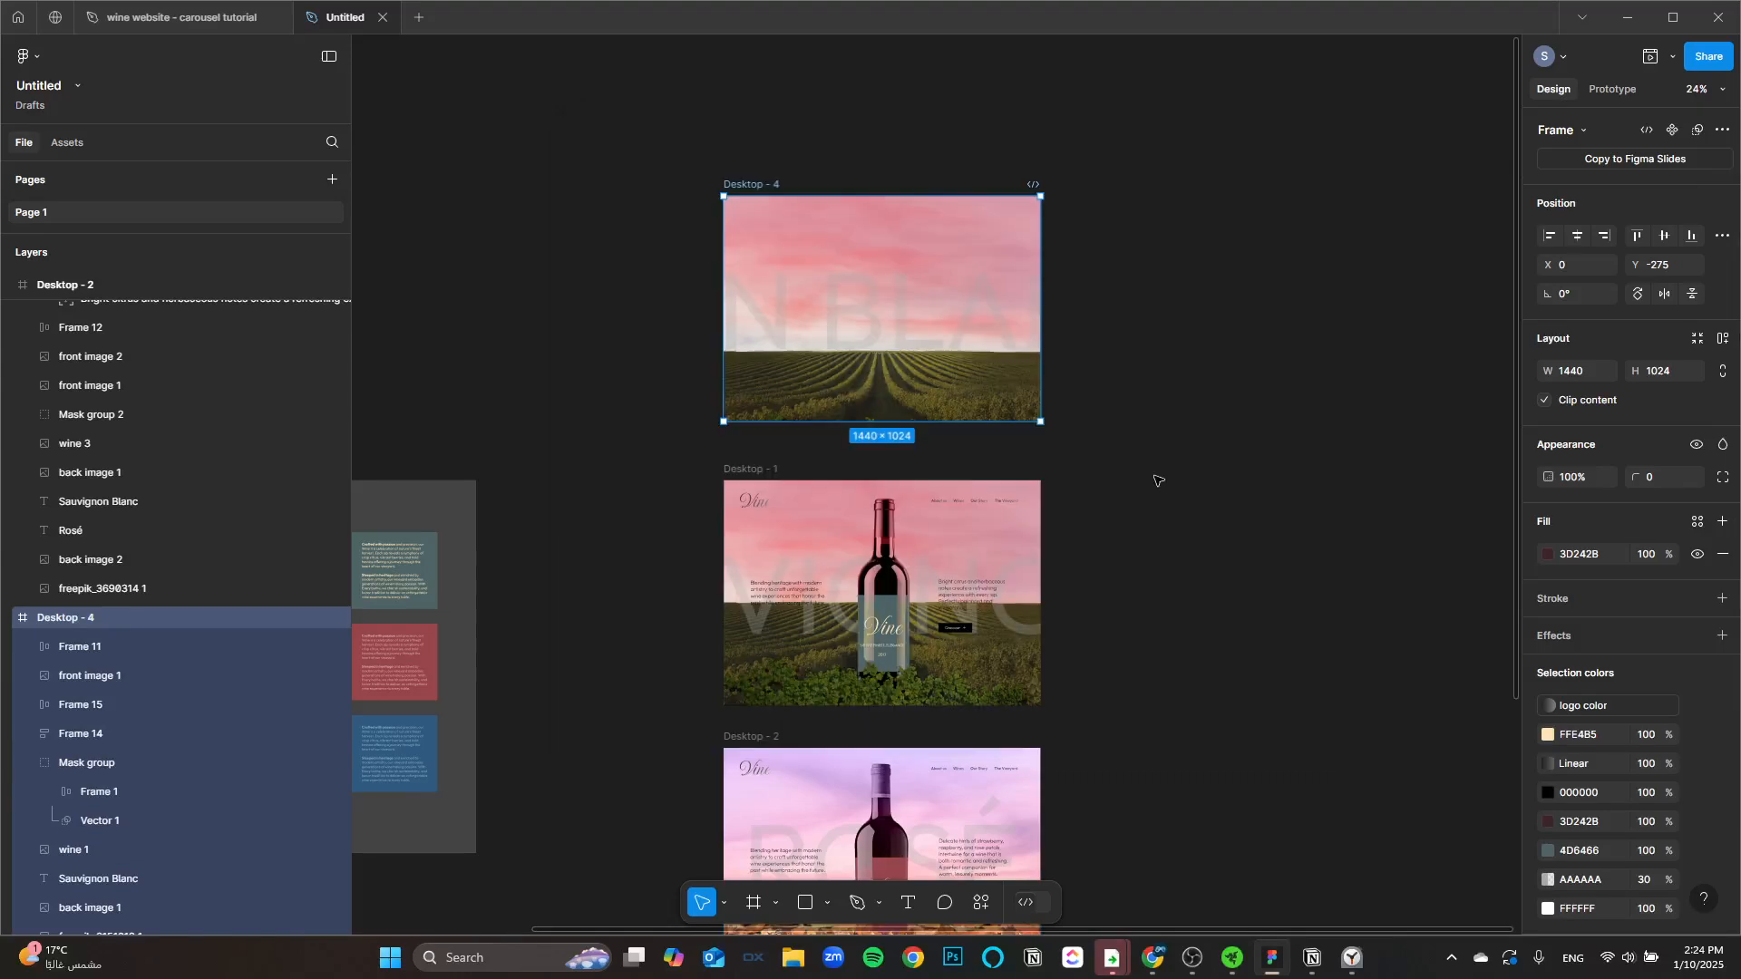
Step: Bring front image 1 forward in Desktop - 2's layer order until it sits directly above wine 1
{"action": "scroll", "coordinate": [1158, 478], "scroll_direction": "down", "scroll_amount": 3}
{"action": "scroll", "coordinate": [829, 420], "scroll_direction": "up", "scroll_amount": 3}
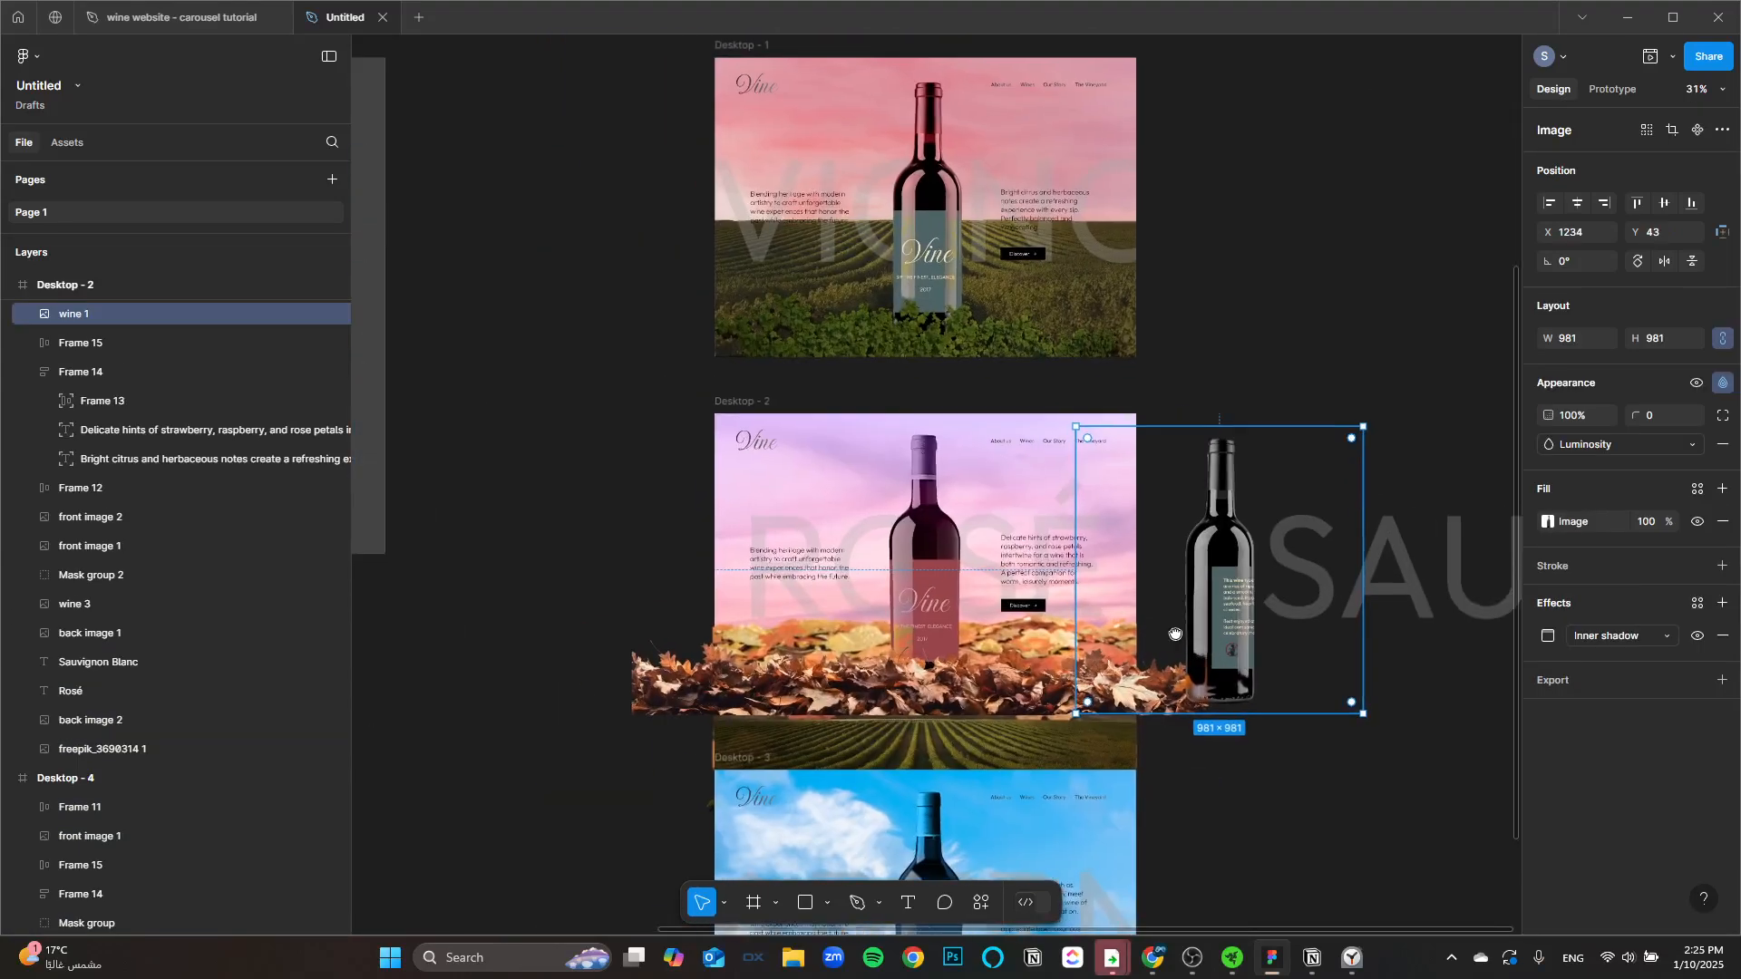
{"action": "scroll", "coordinate": [170, 651], "scroll_direction": "up", "scroll_amount": 3}
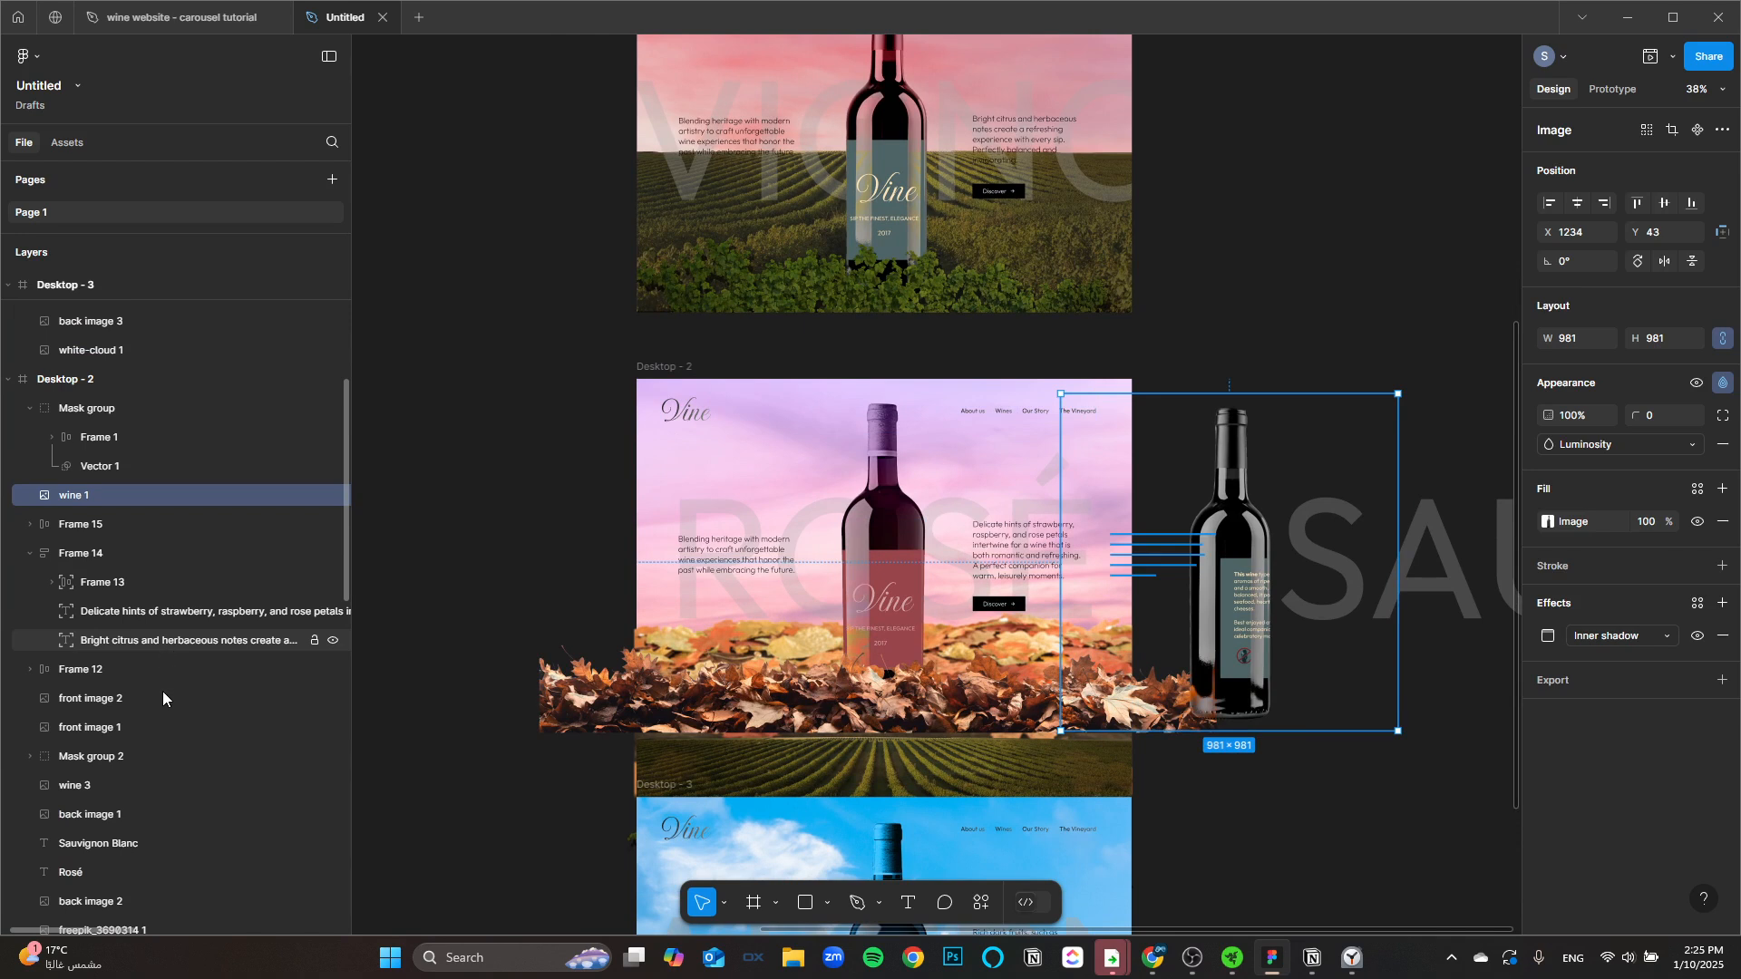
{"action": "scroll", "coordinate": [136, 766], "scroll_direction": "down", "scroll_amount": 2}
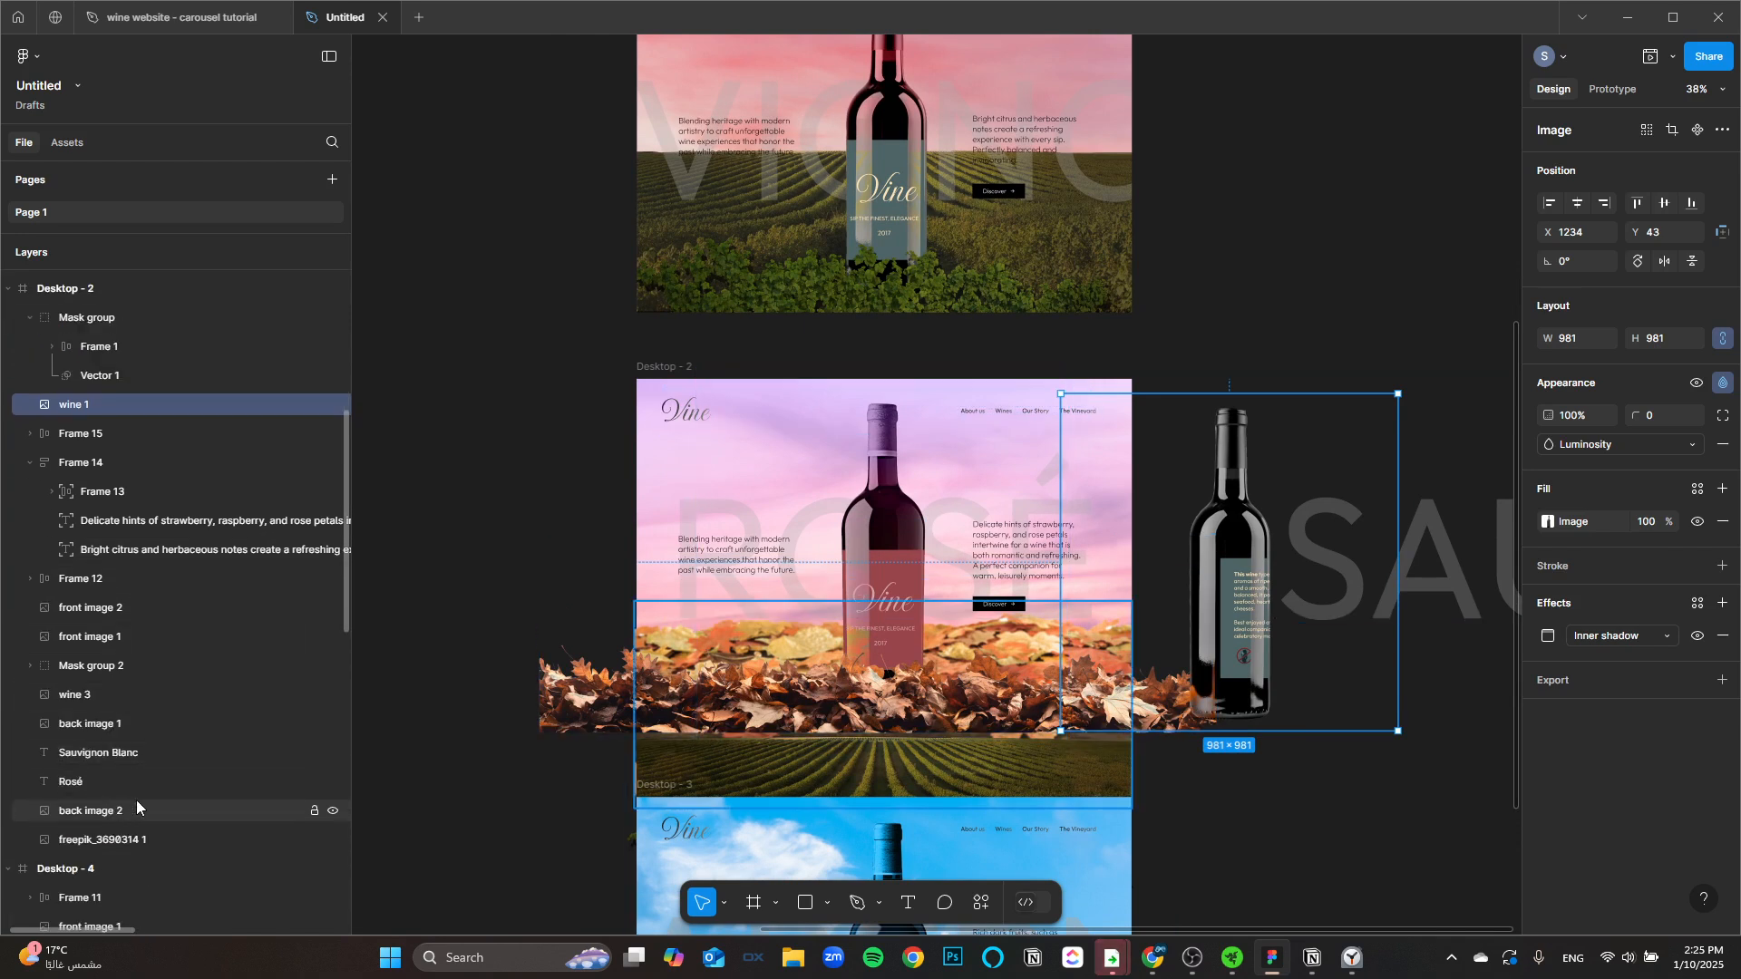
{"action": "left_click", "coordinate": [132, 634]}
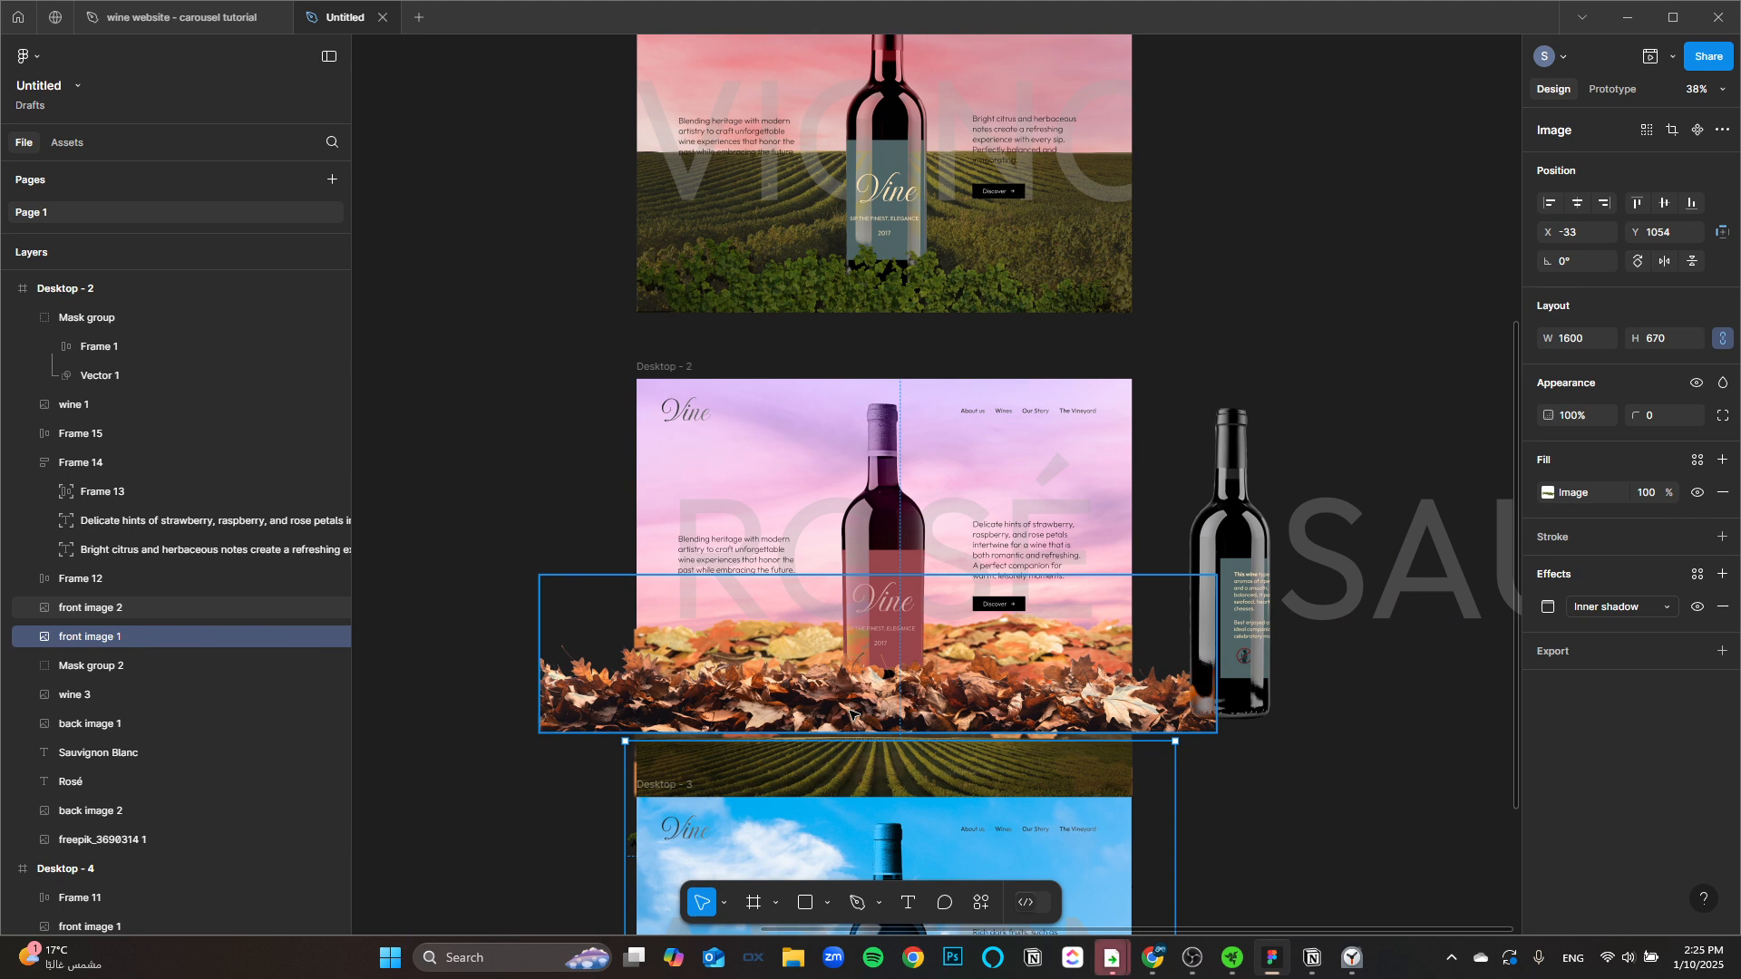
{"action": "key", "text": "ctrl+bracketright"}
{"action": "key", "text": "ctrl+bracketright"}
{"action": "key", "text": "ctrl+bracketright"}
{"action": "key", "text": "ctrl+bracketright"}
{"action": "key", "text": "ctrl+bracketright"}
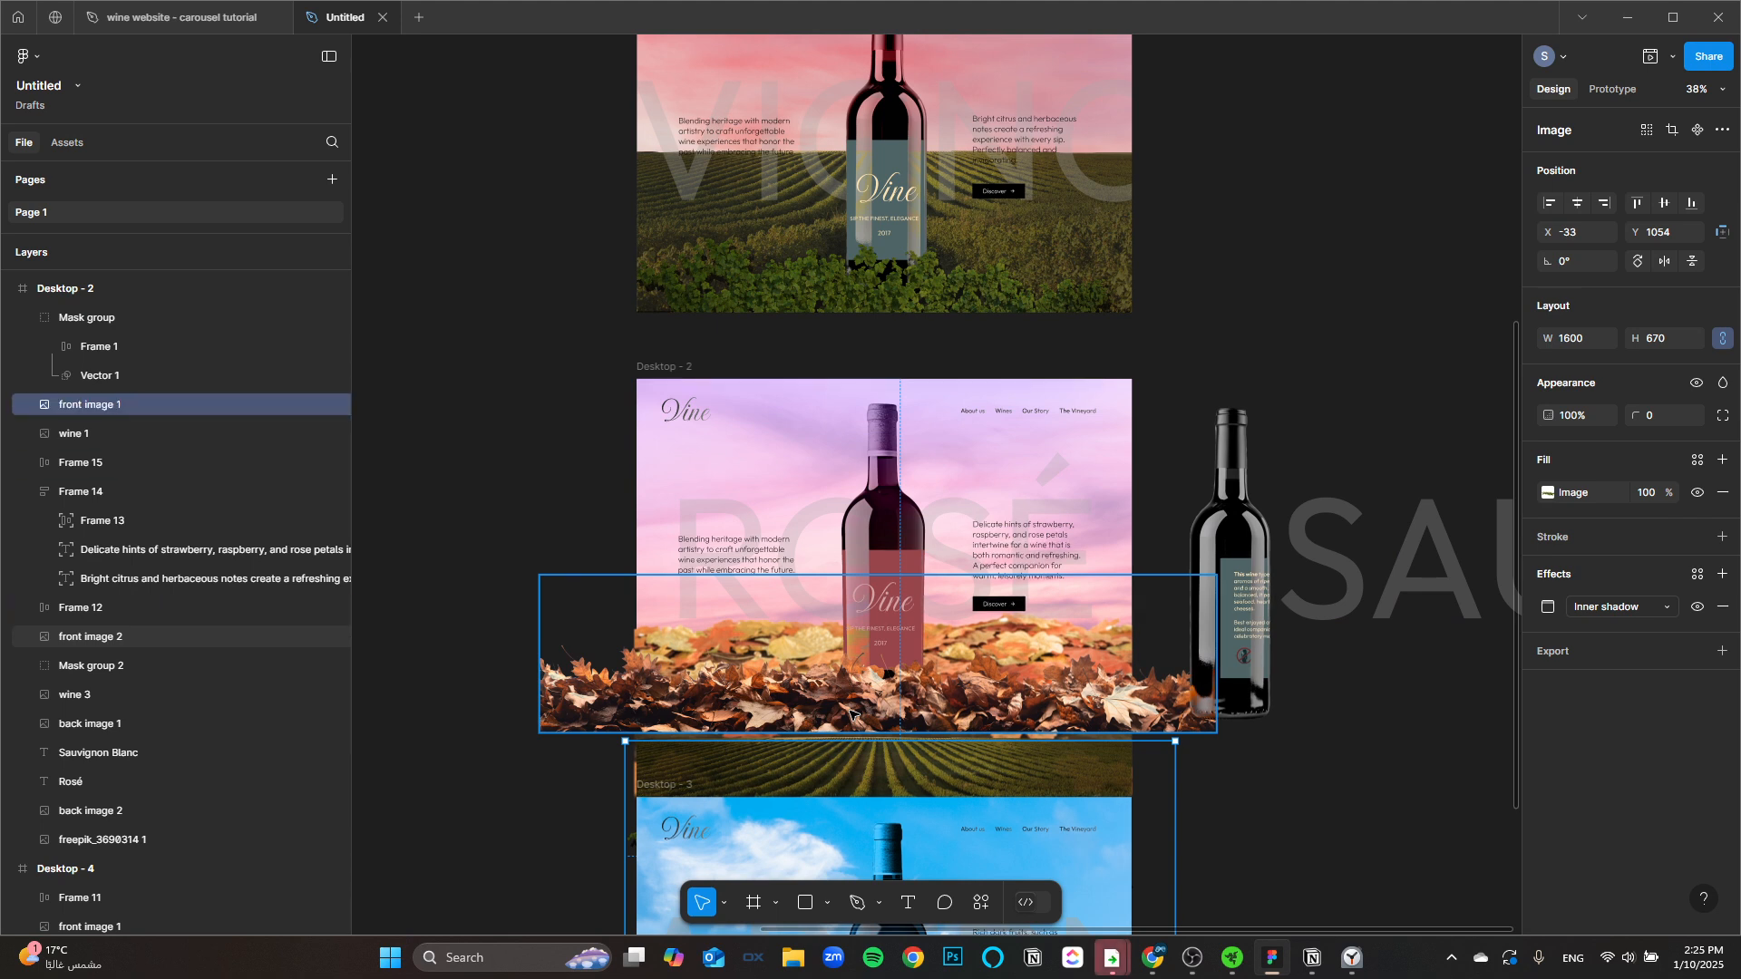
Step: Bring front image 1 above the Mask group in Desktop - 2's layer order, and open the prototype preview starting from Desktop - 4
{"action": "key", "text": "ctrl+bracketright"}
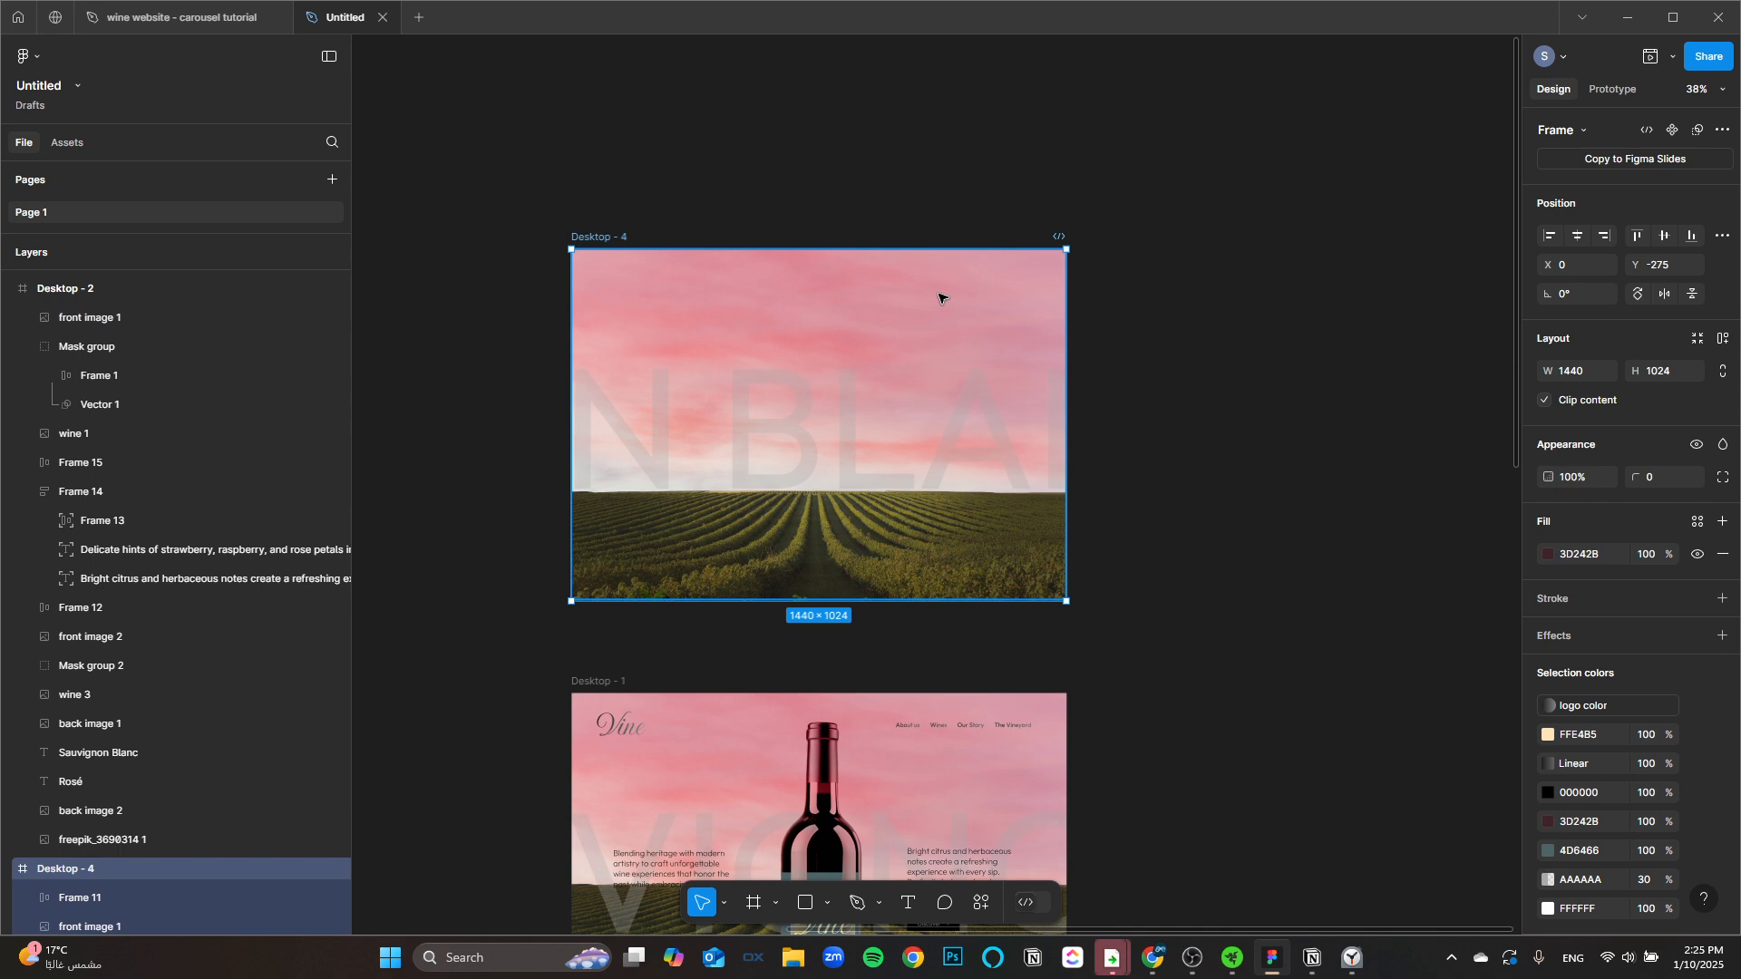
{"action": "left_click", "coordinate": [1652, 57]}
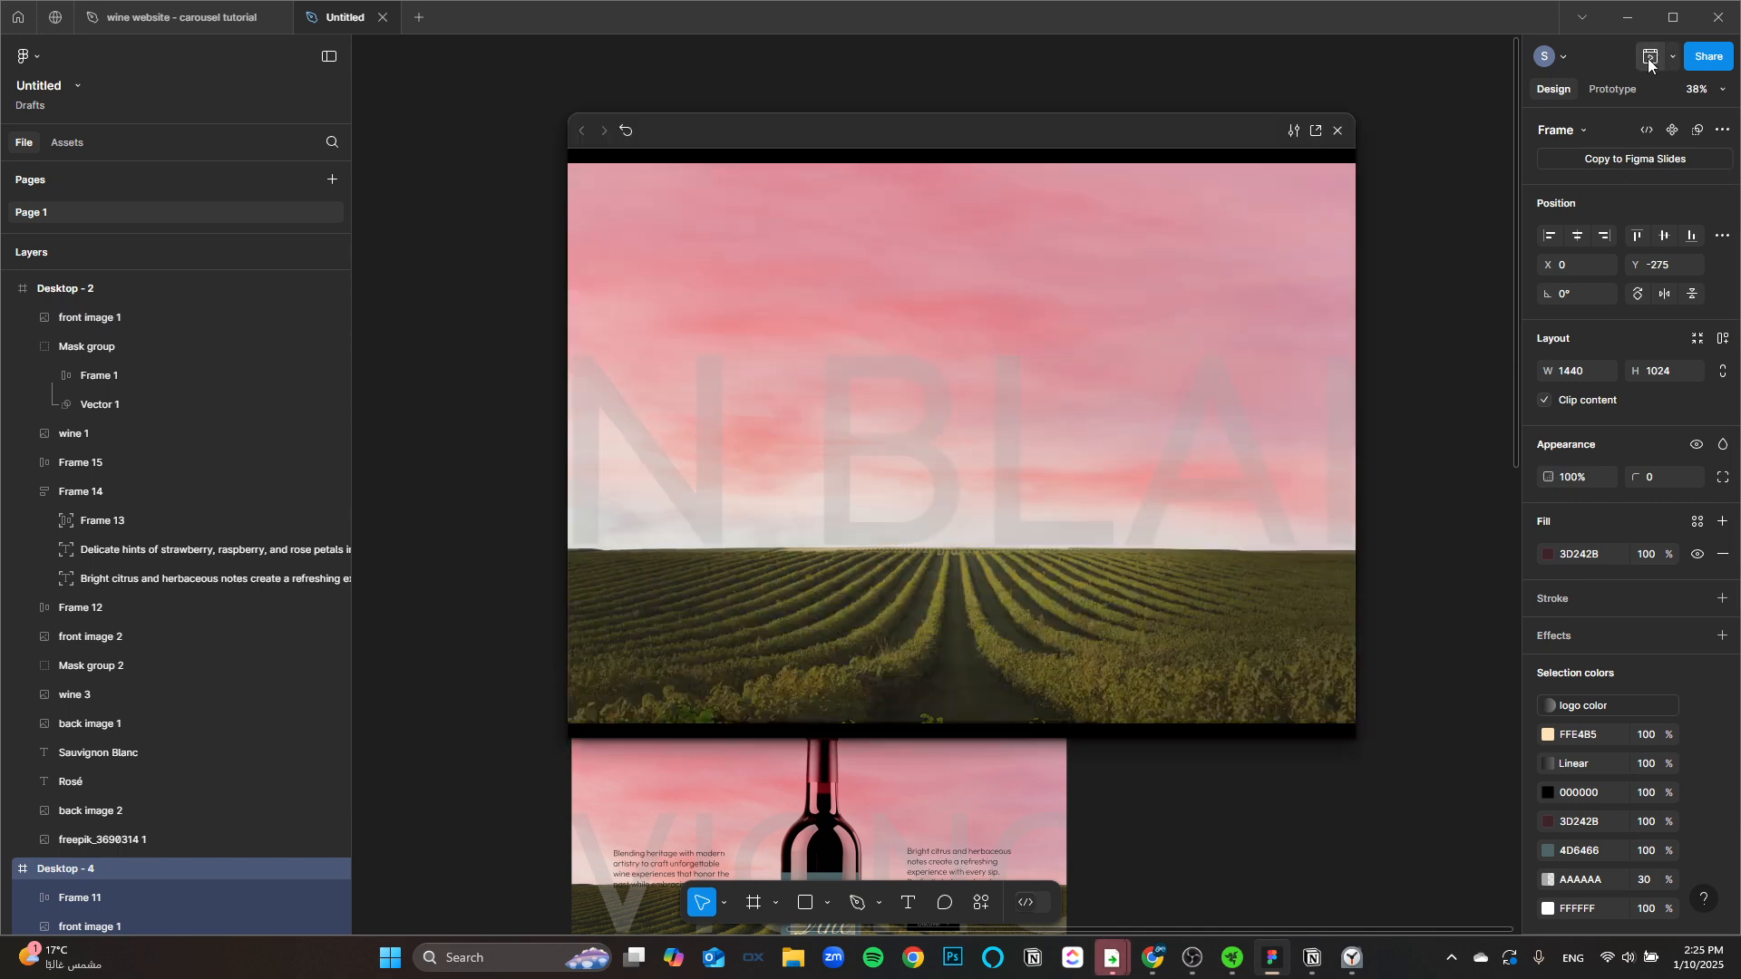